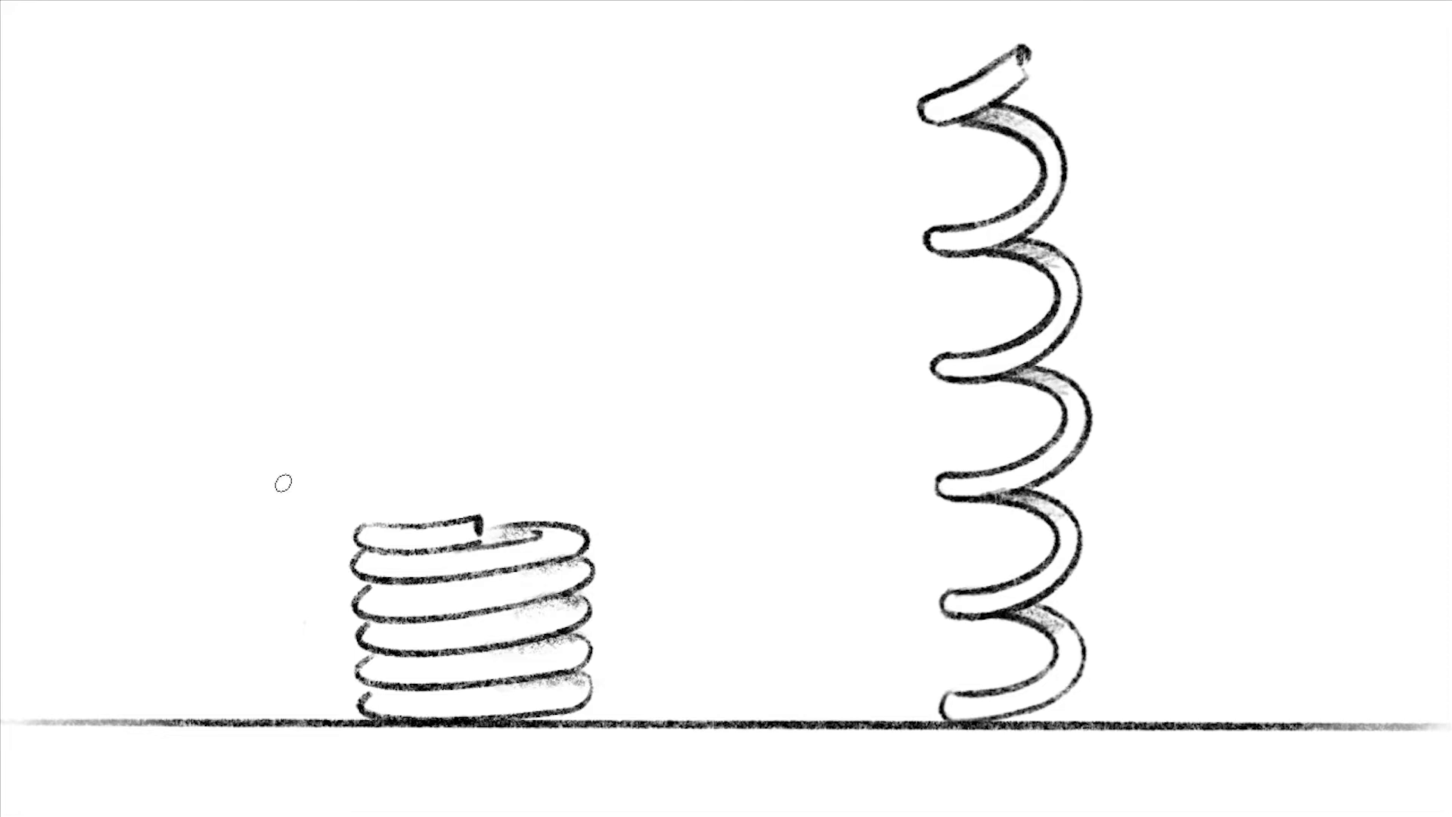
left_click_drag(282, 404, 300, 573)
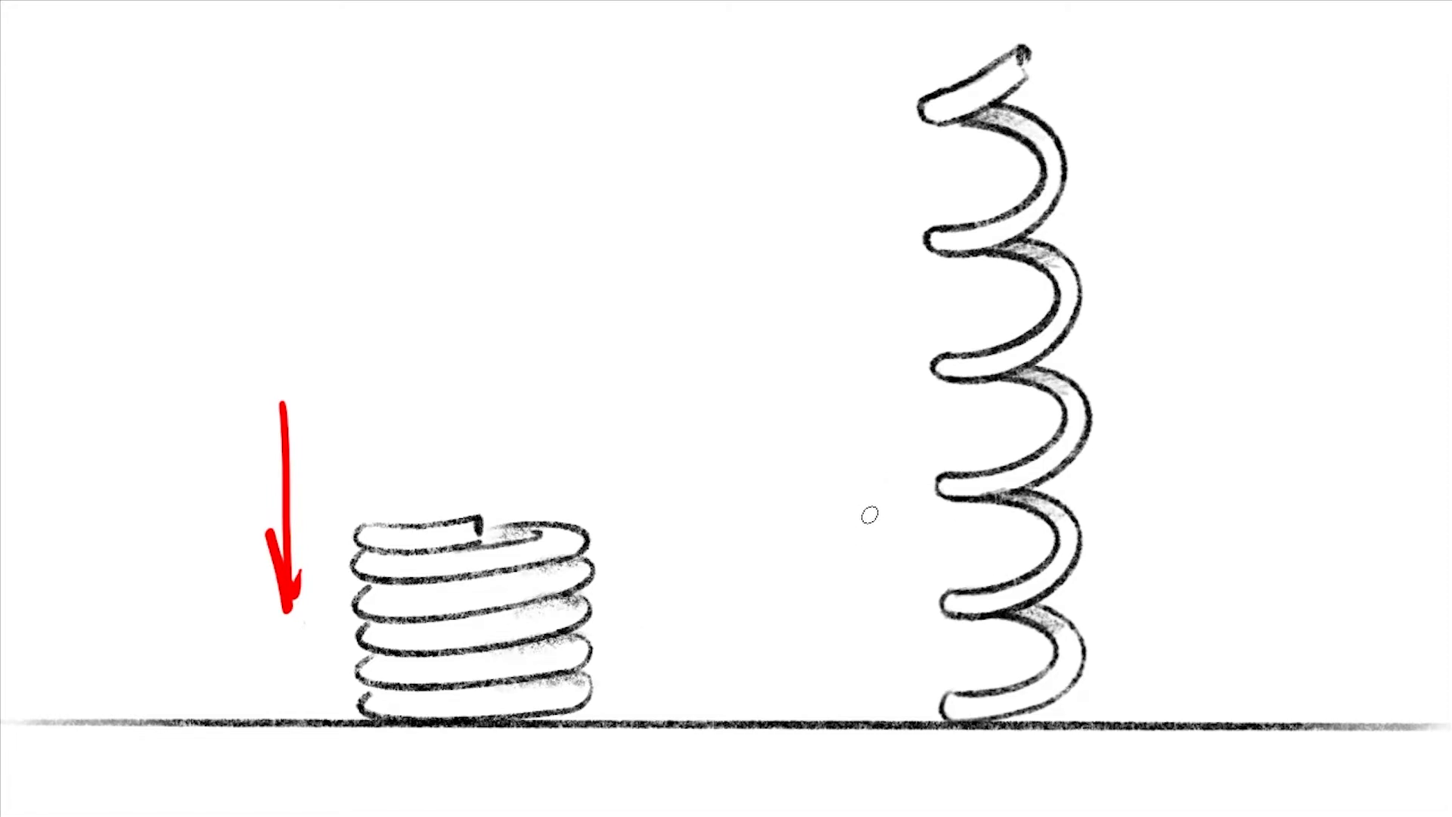
left_click_drag(871, 536, 864, 246)
left_click_drag(842, 307, 880, 295)
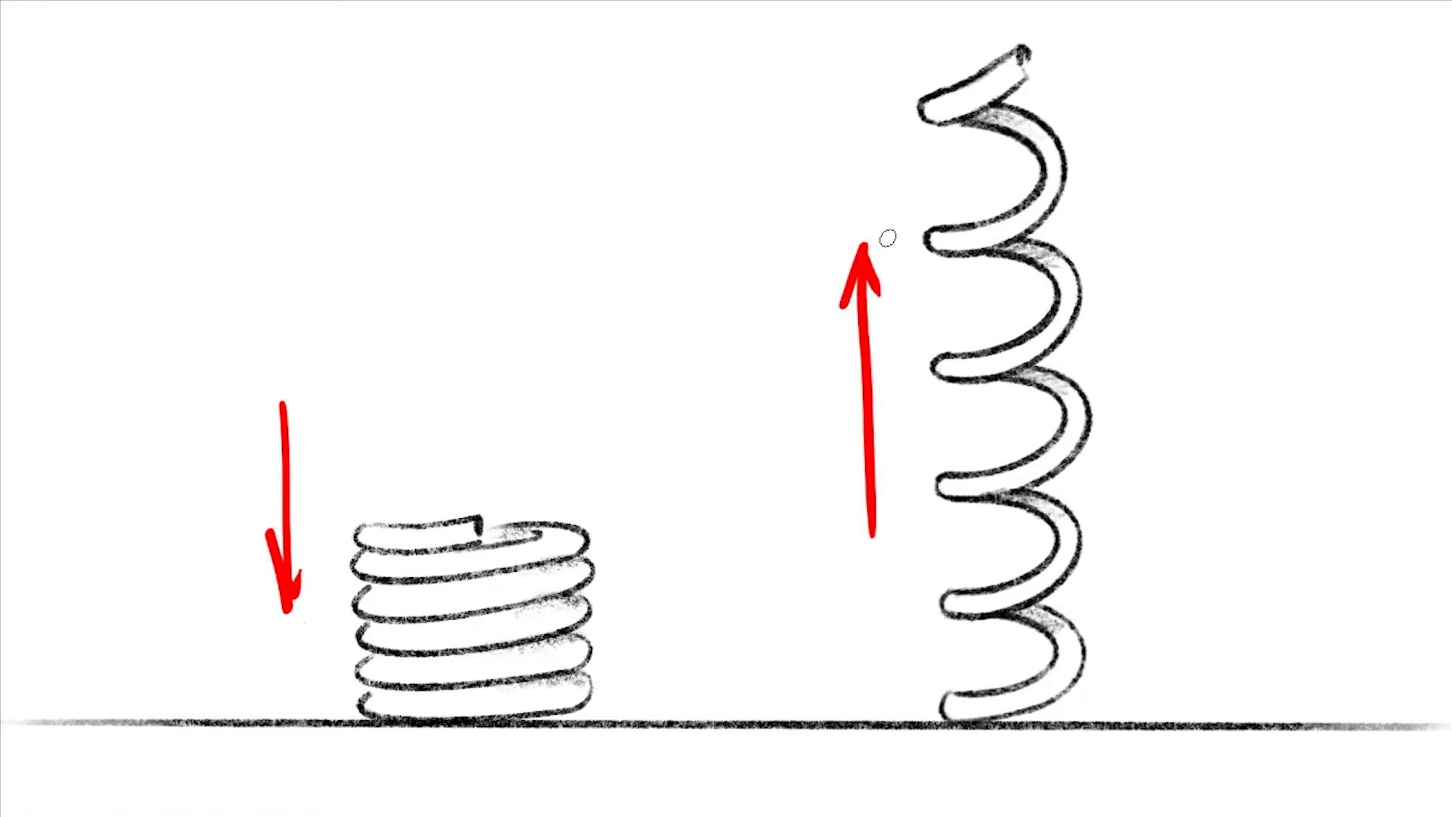
mouse_move(519, 480)
left_mouse_down()
mouse_move(574, 488)
mouse_move(522, 478)
left_mouse_up()
left_click_drag(927, 19, 891, 696)
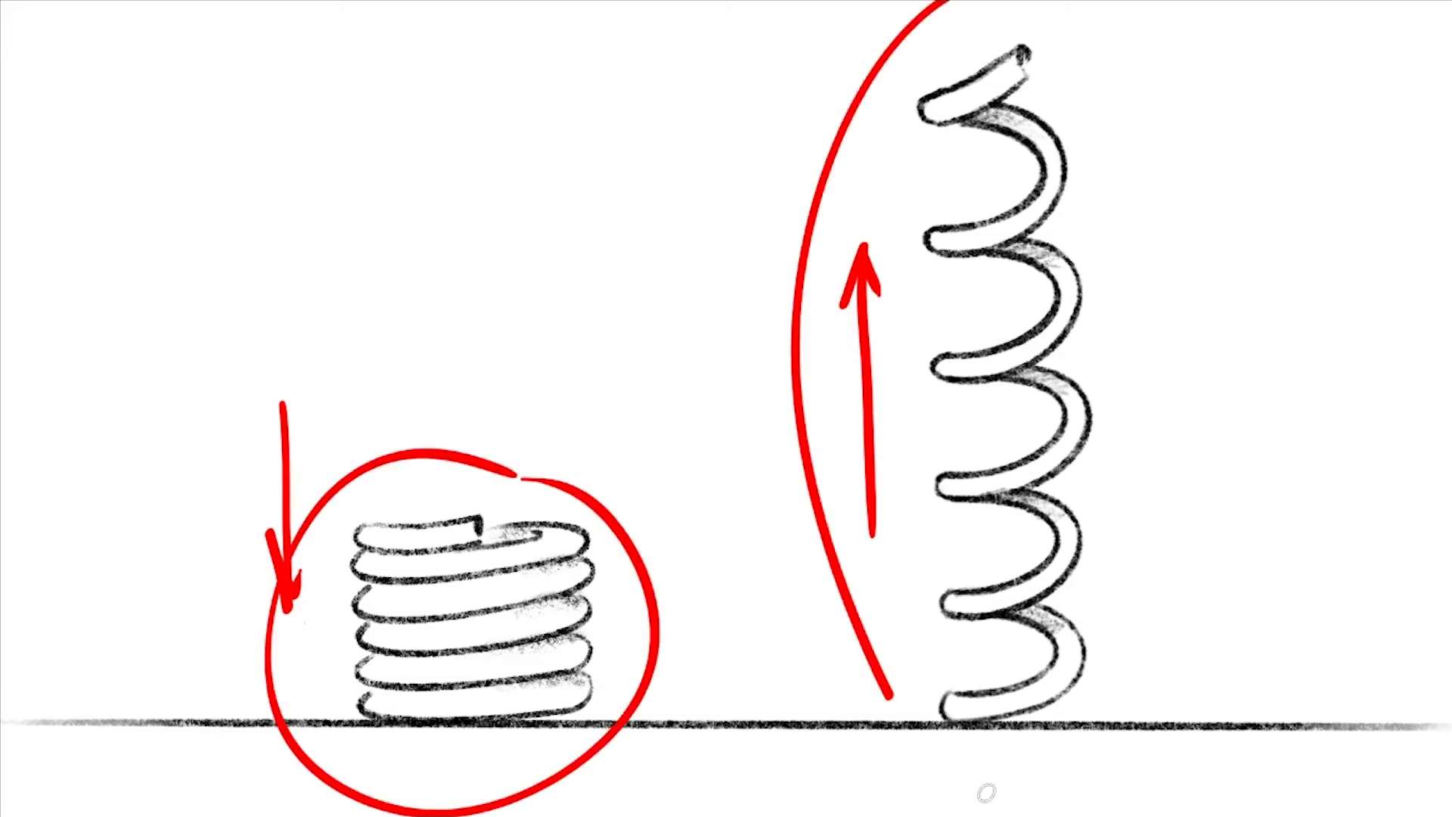
left_click_drag(987, 792, 1036, 26)
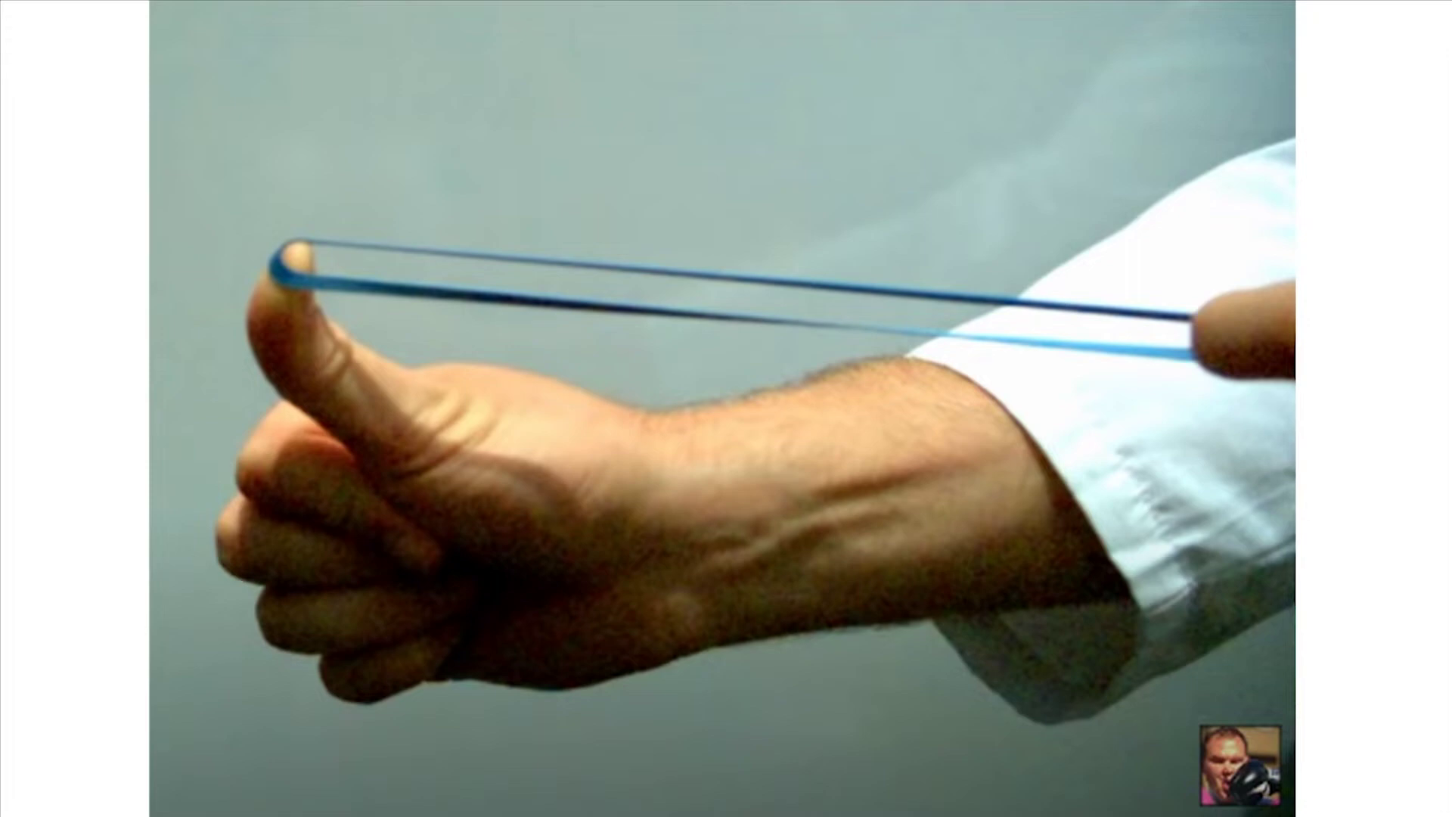
key("Right")
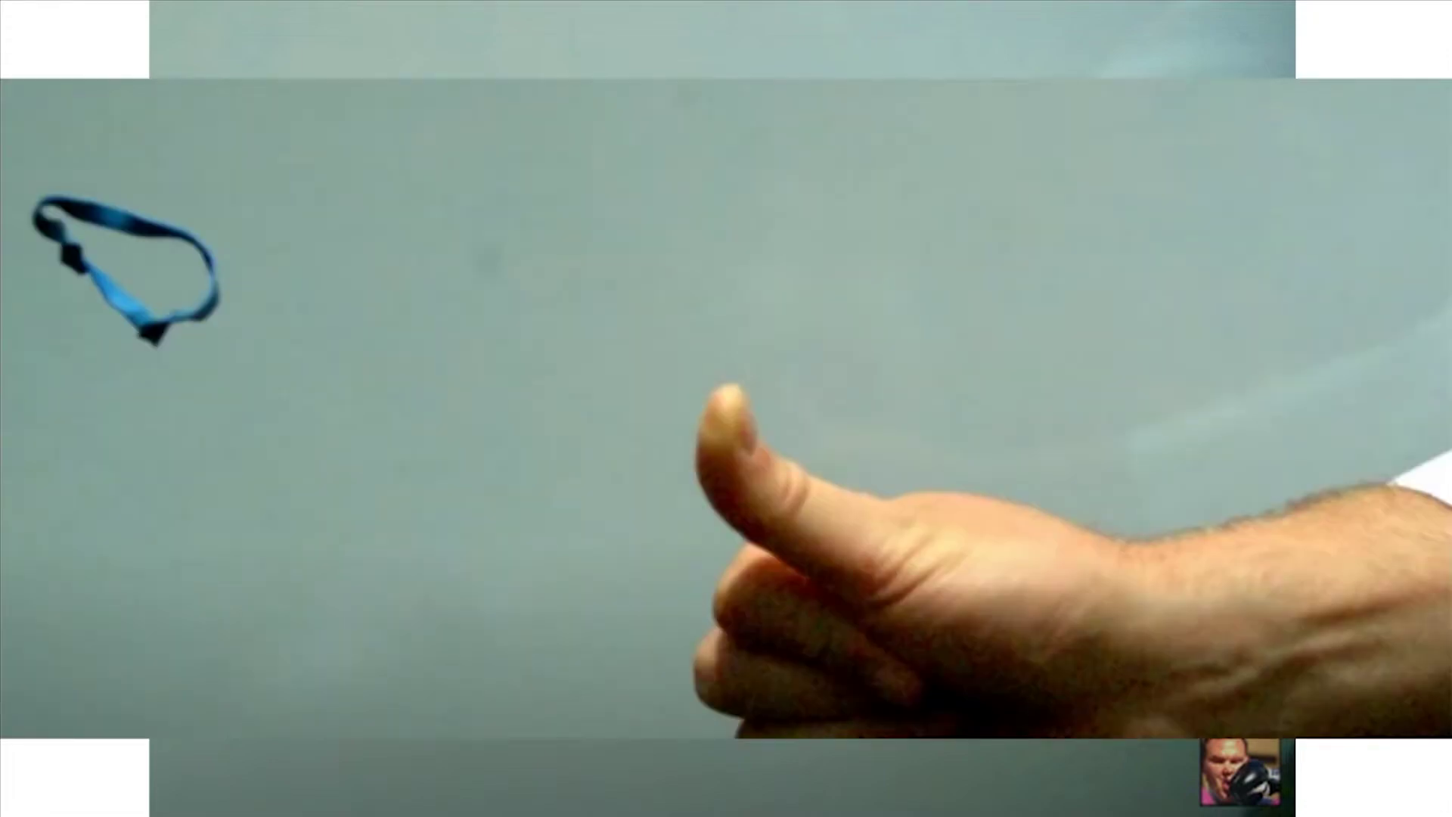
key("Left")
key("Right")
key("Right")
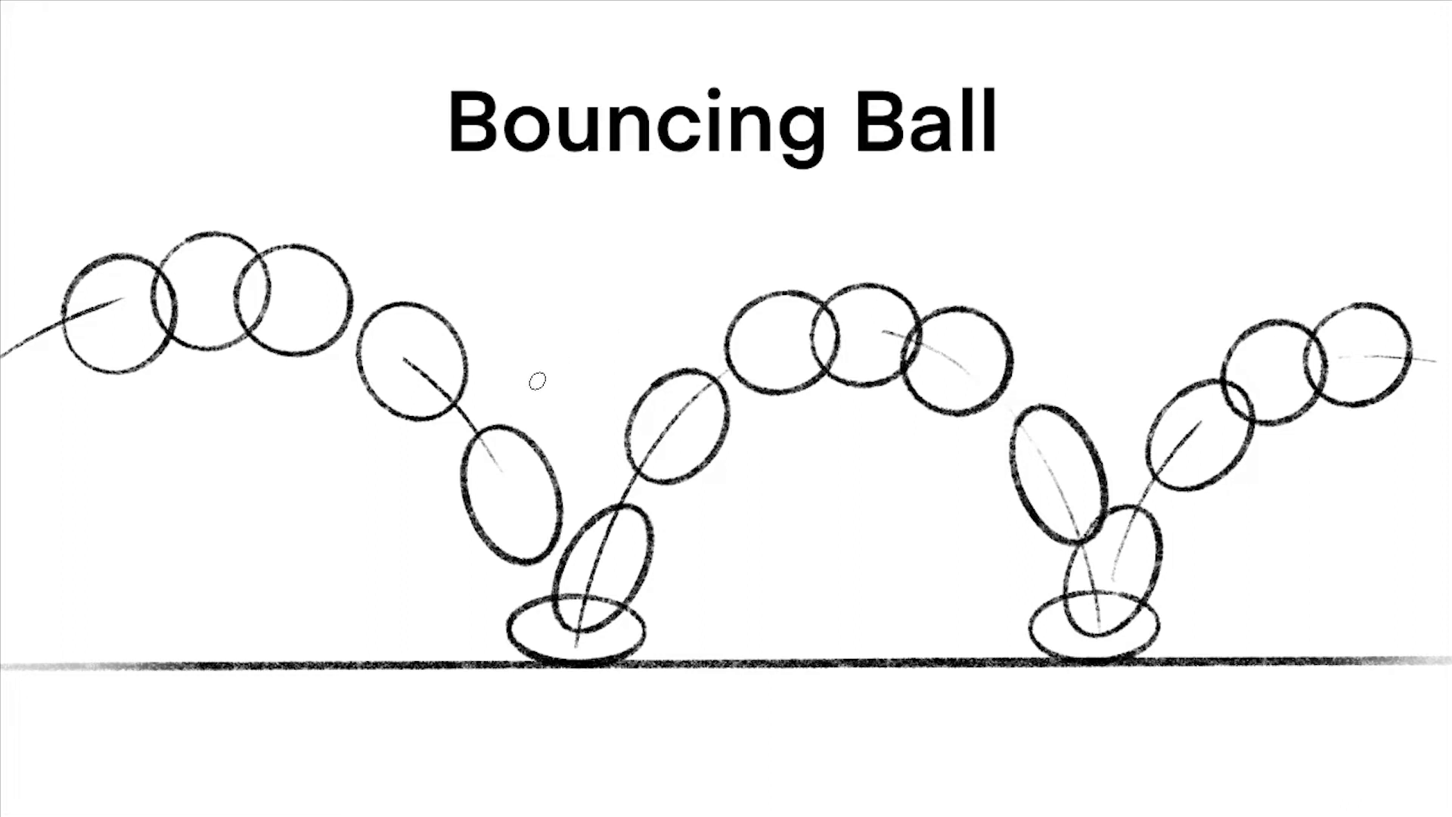
mouse_move(265, 251)
left_mouse_down()
mouse_move(241, 318)
mouse_move(344, 286)
mouse_move(267, 244)
left_mouse_up()
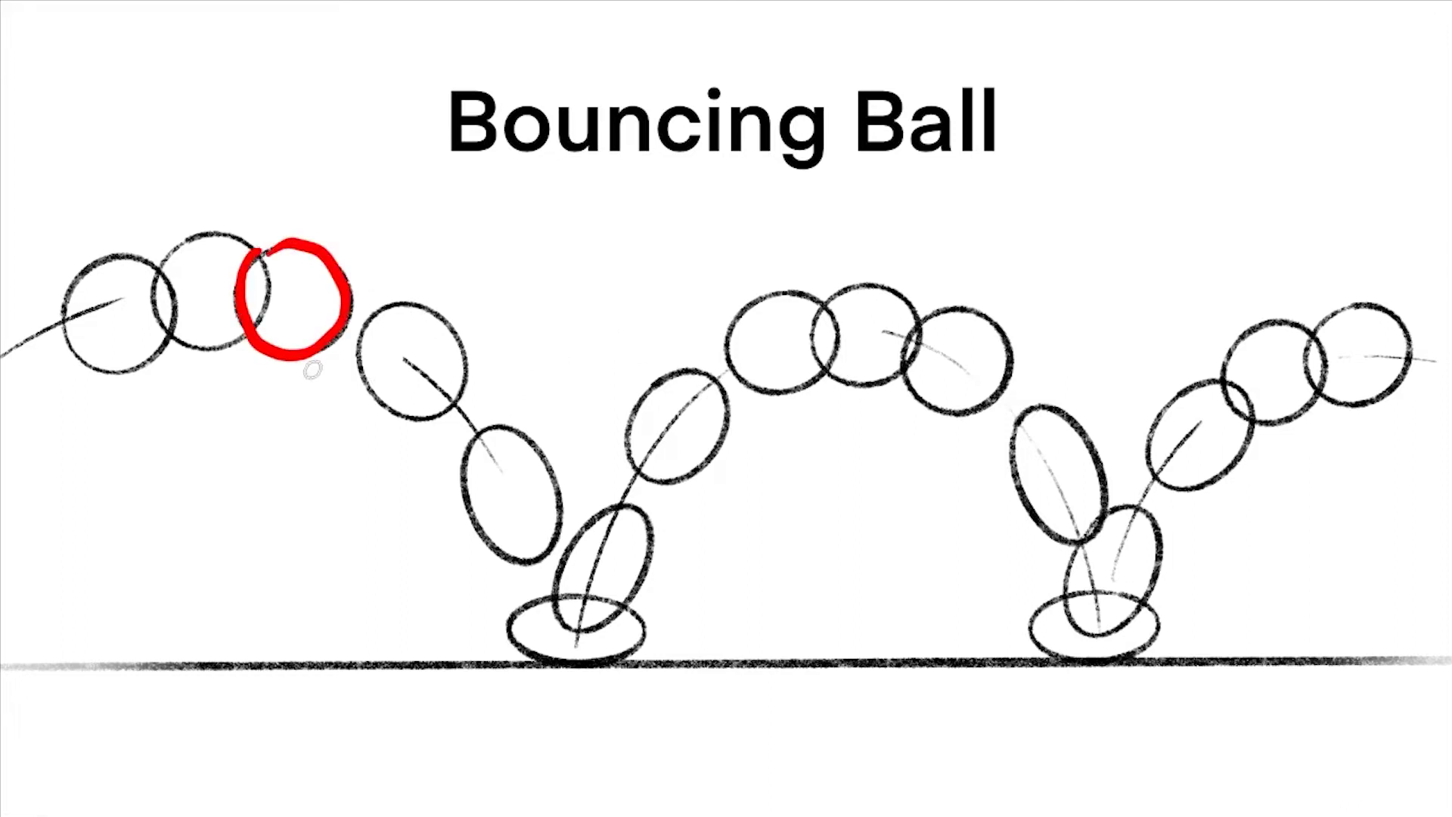
mouse_move(256, 406)
left_mouse_down()
mouse_move(243, 420)
mouse_move(279, 565)
mouse_move(342, 489)
mouse_move(292, 396)
mouse_move(256, 406)
left_mouse_up()
left_click_drag(348, 265, 348, 282)
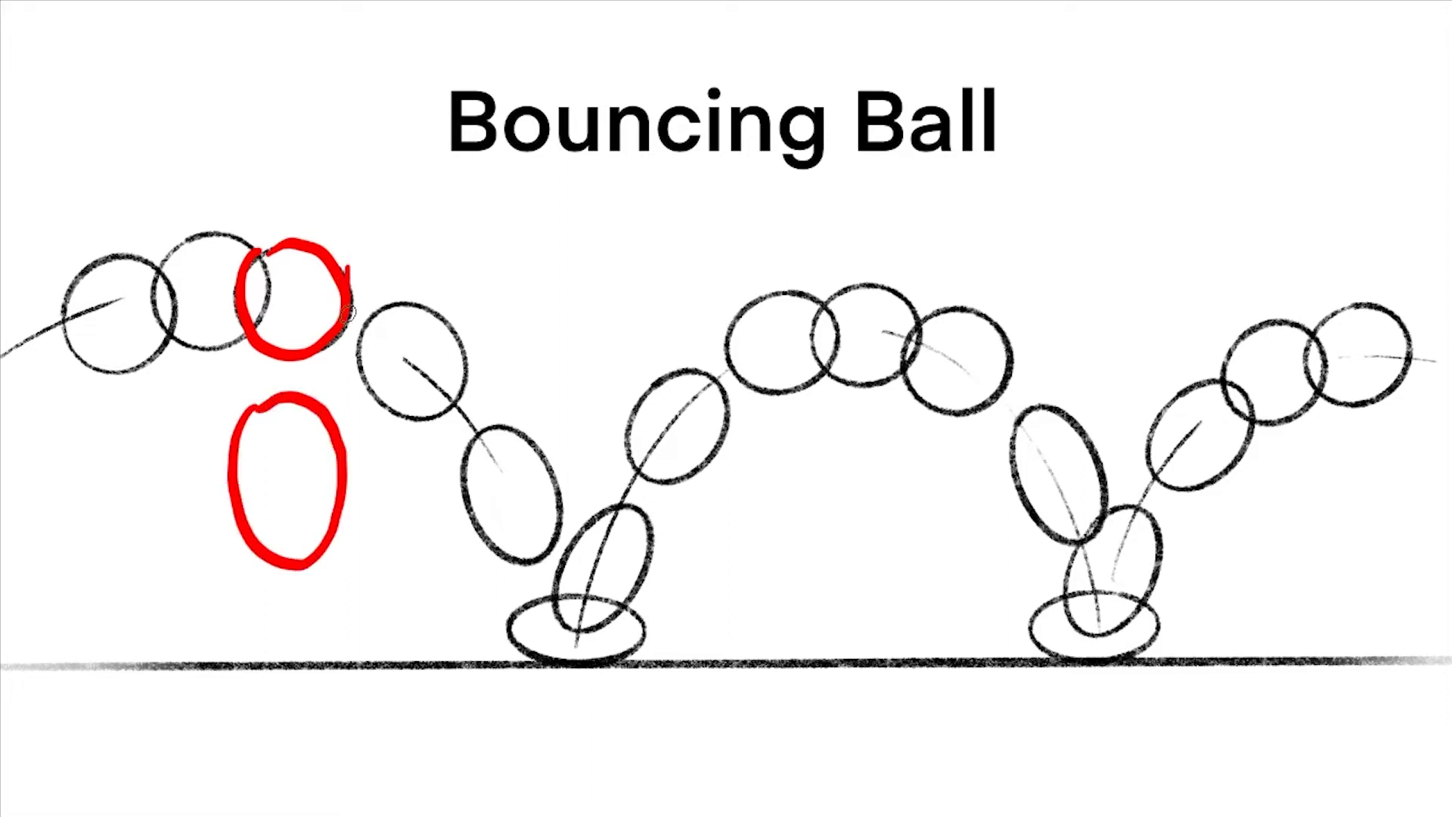
left_click_drag(234, 246, 233, 298)
left_click_drag(347, 427, 346, 481)
left_click_drag(226, 427, 226, 496)
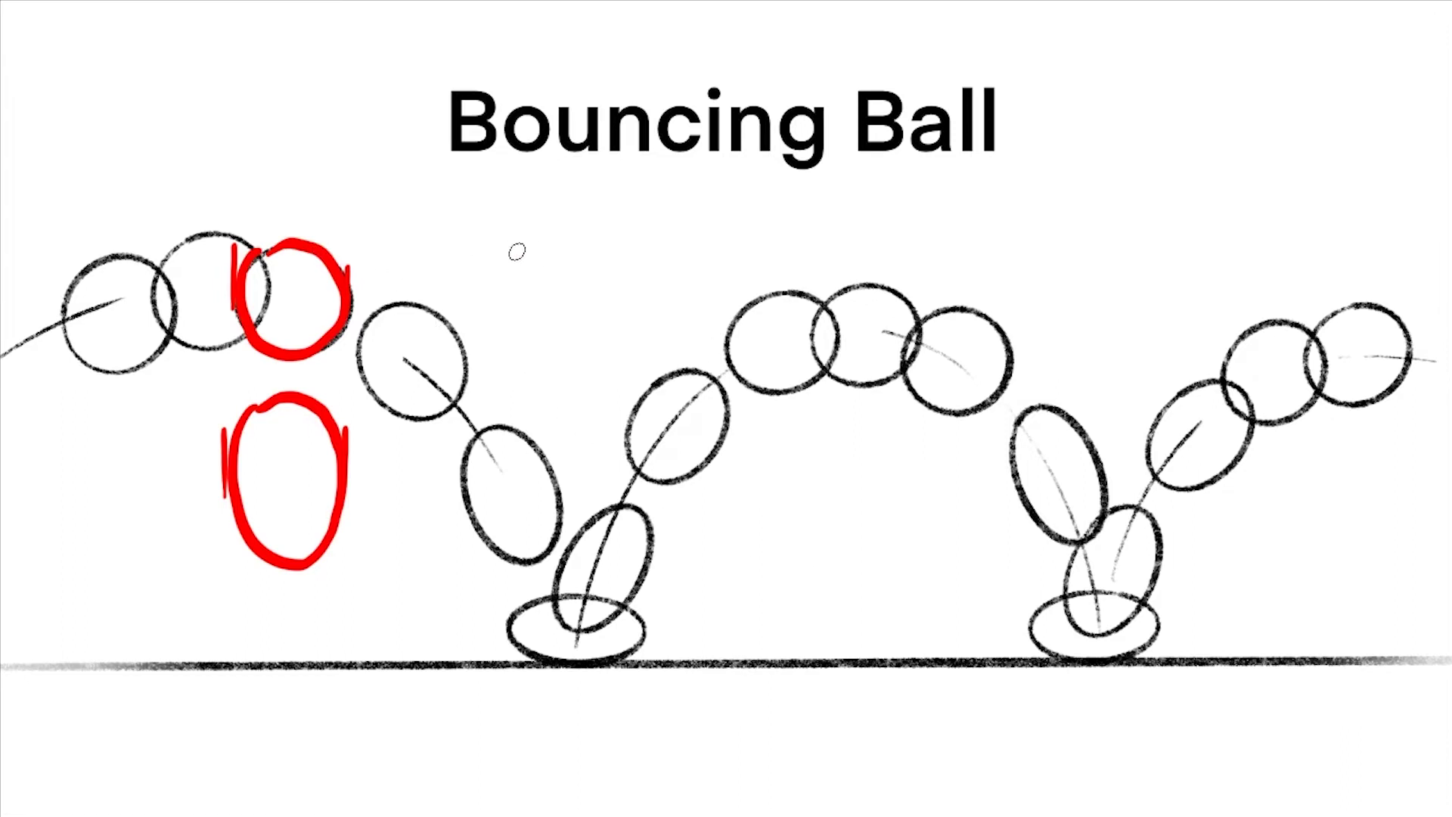
mouse_move(553, 255)
left_mouse_down()
mouse_move(440, 302)
mouse_move(585, 331)
mouse_move(542, 248)
left_mouse_up()
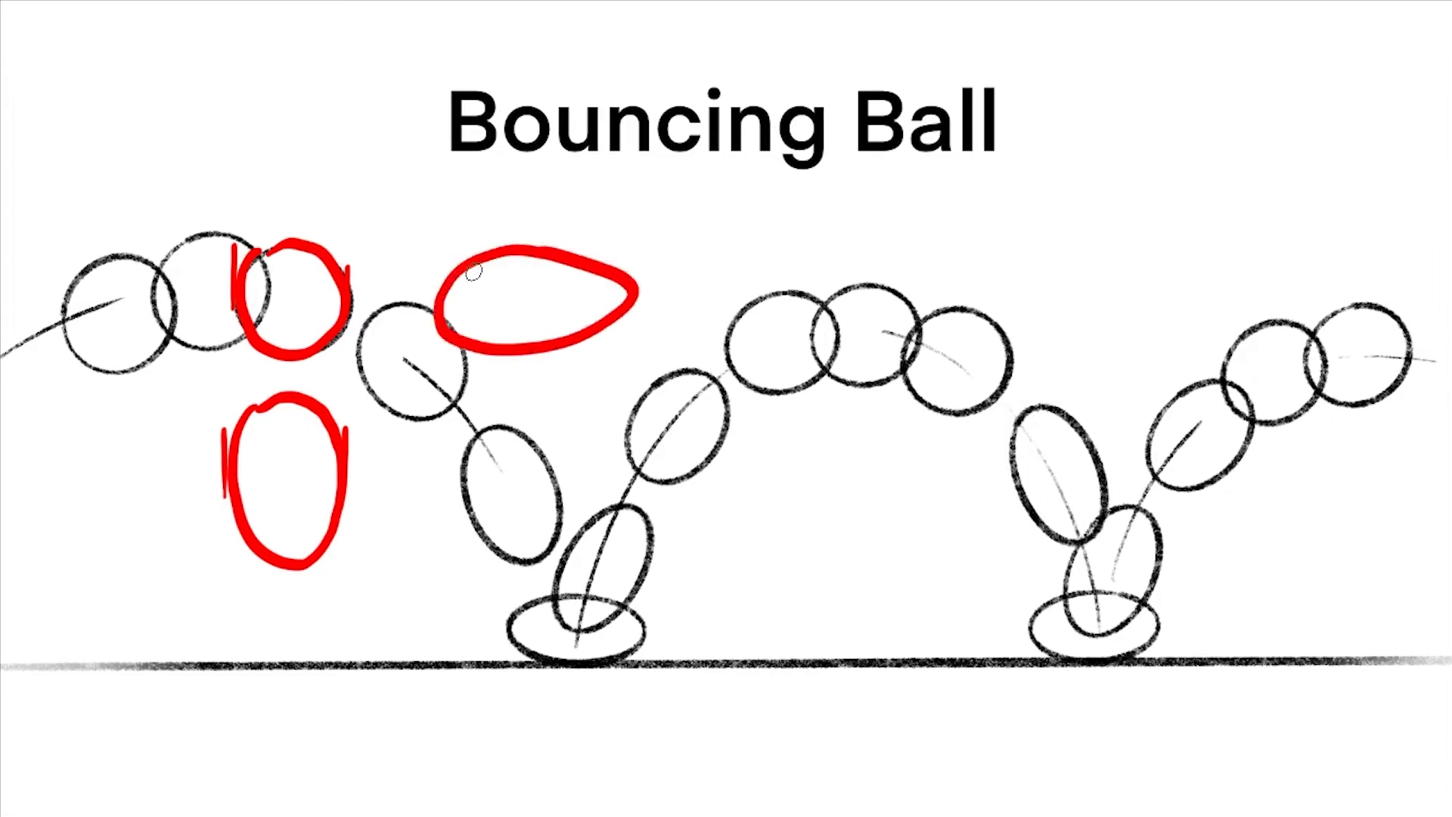
key("ctrl+z")
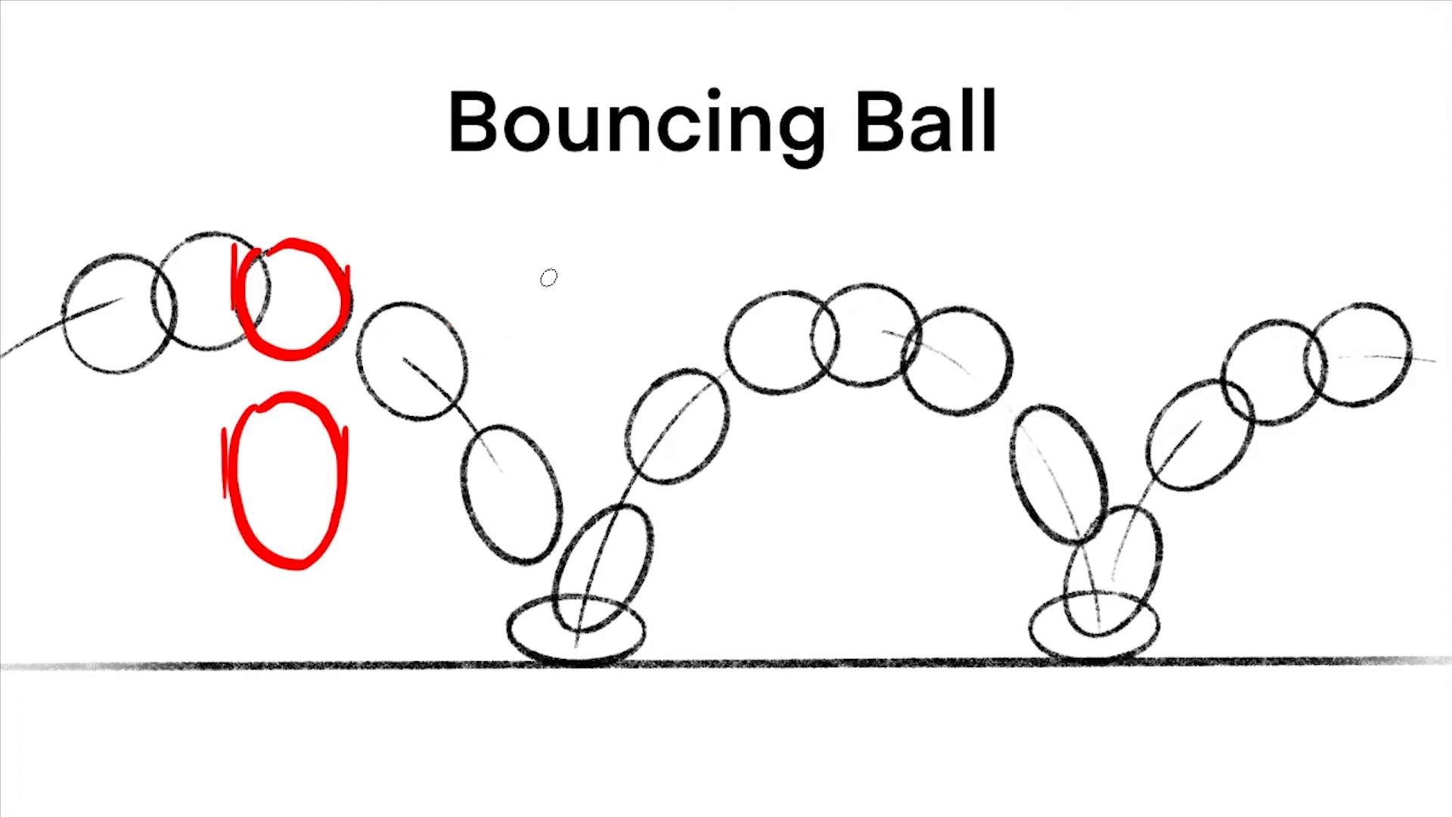
mouse_move(575, 289)
left_mouse_down()
mouse_move(492, 292)
mouse_move(579, 328)
mouse_move(548, 291)
left_mouse_up()
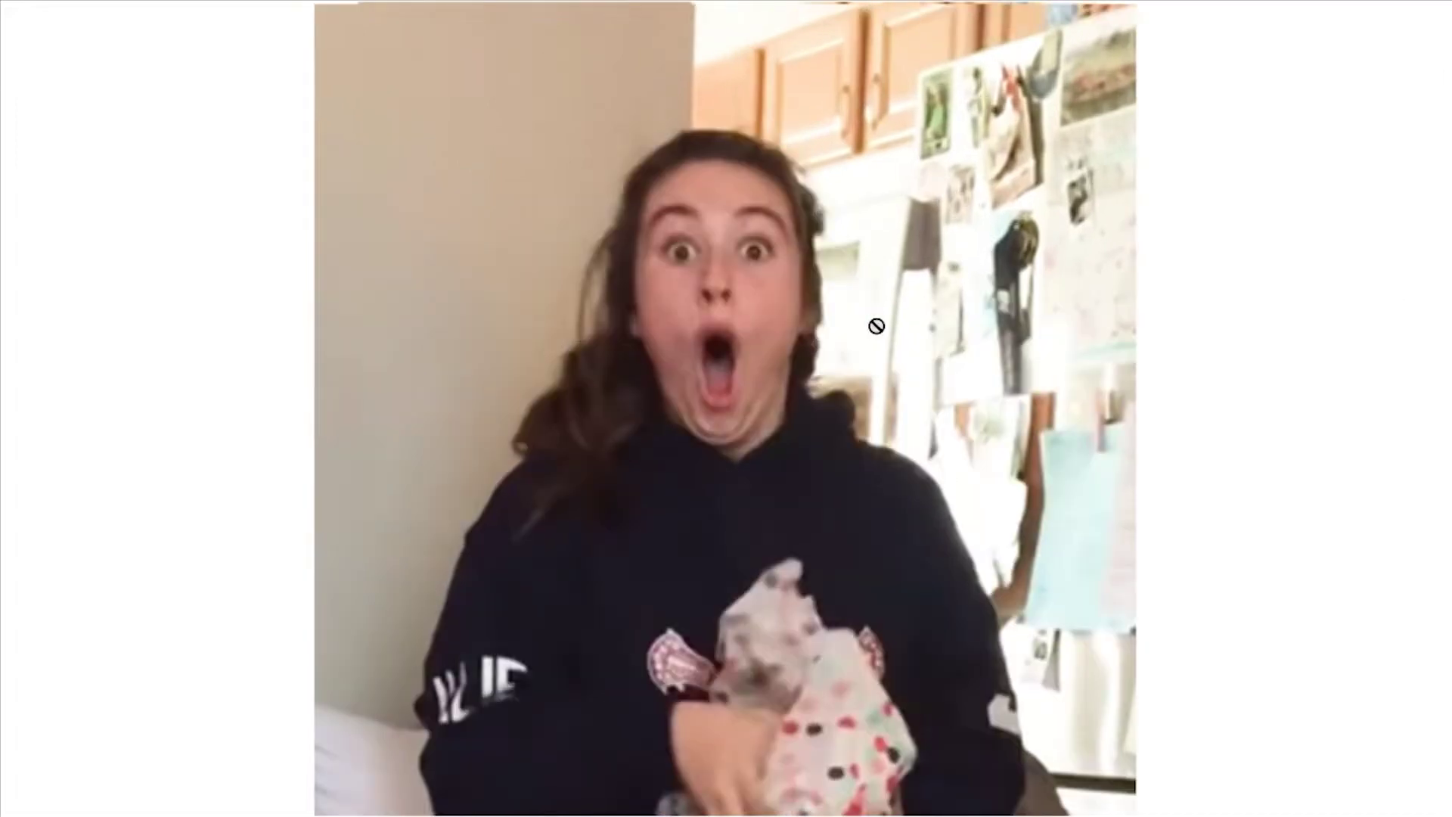
mouse_move(725, 206)
left_mouse_down()
mouse_move(772, 202)
mouse_move(658, 206)
left_mouse_up()
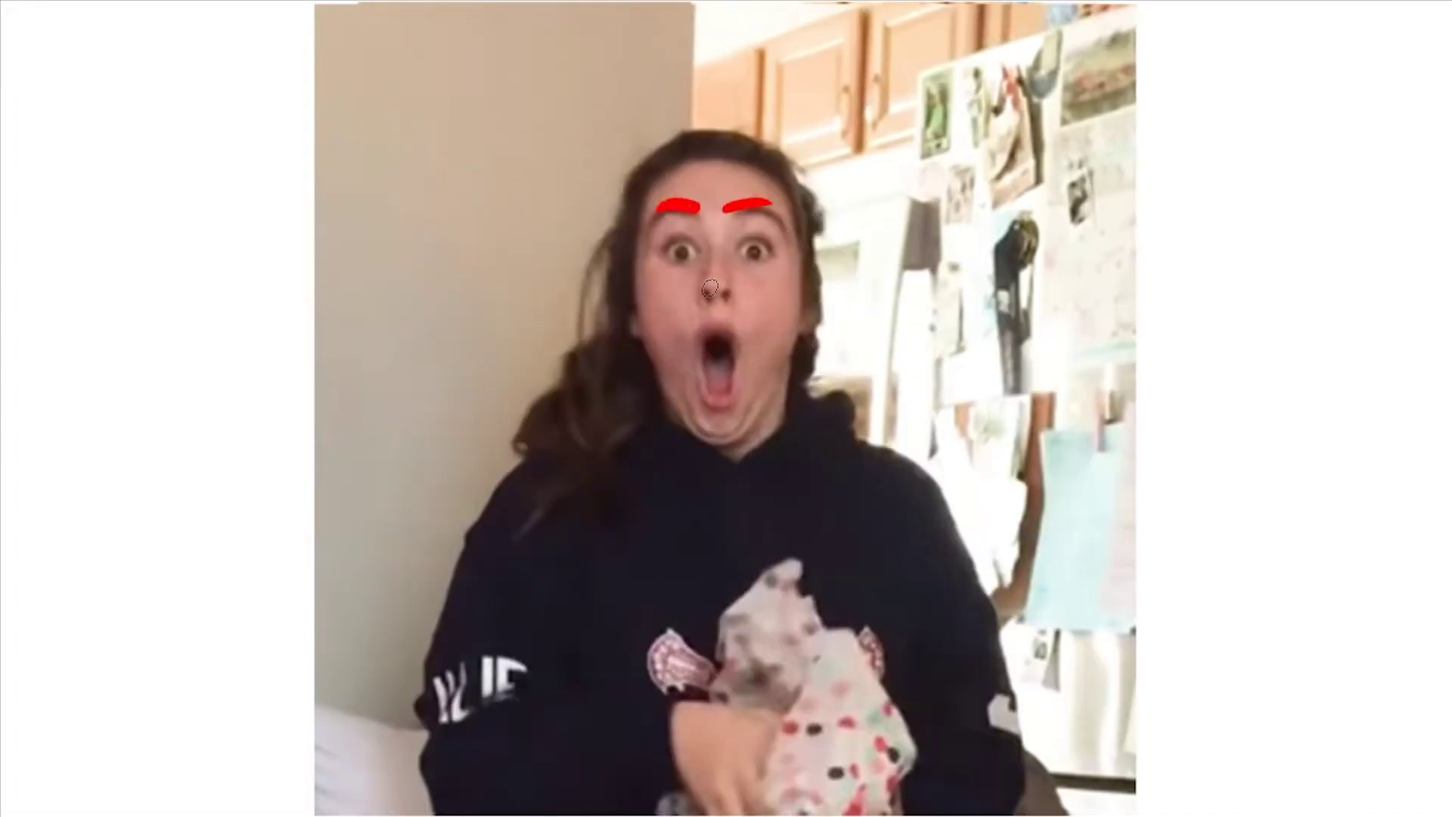
left_click_drag(692, 387, 691, 477)
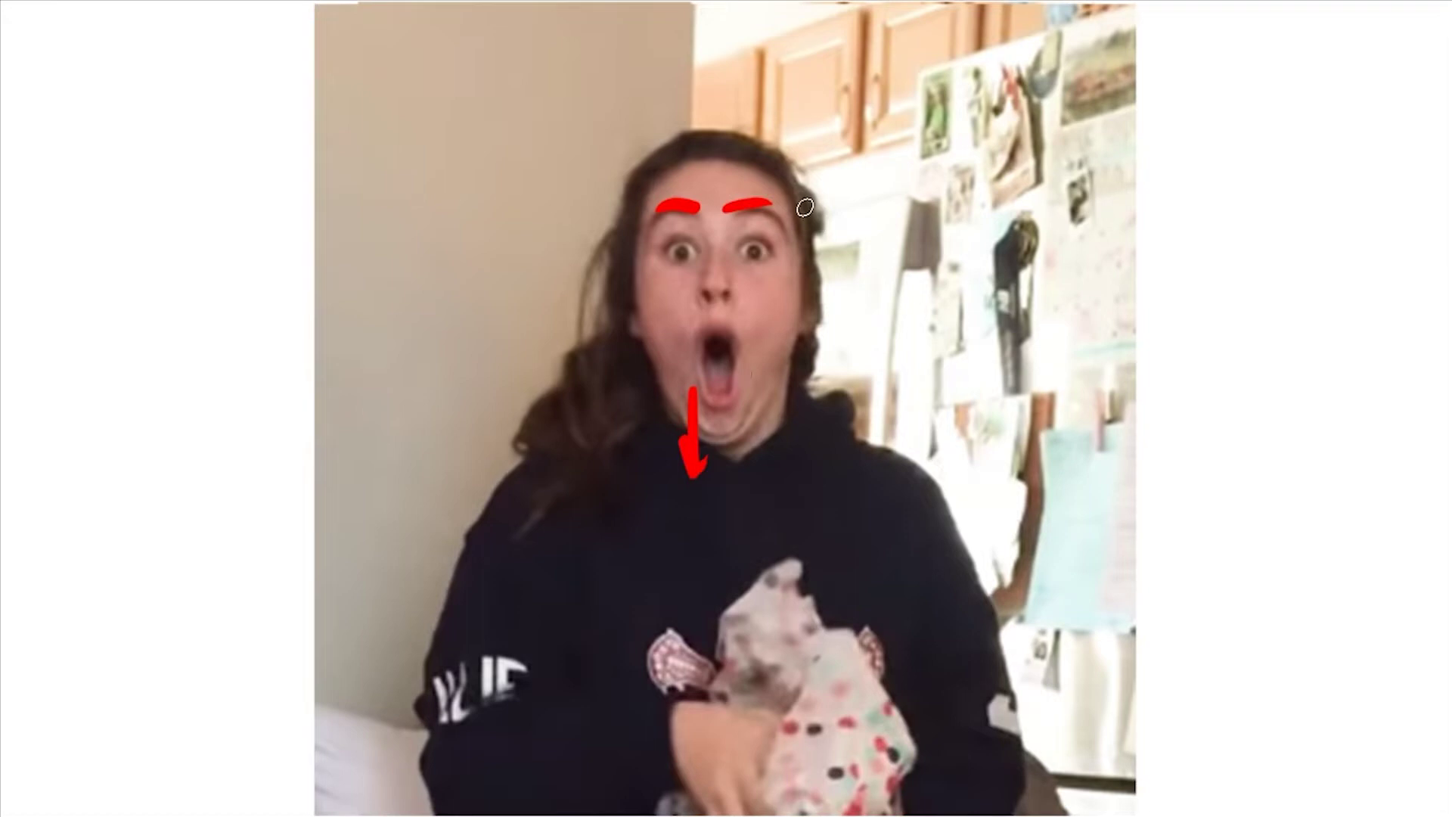
left_click_drag(733, 119, 725, 50)
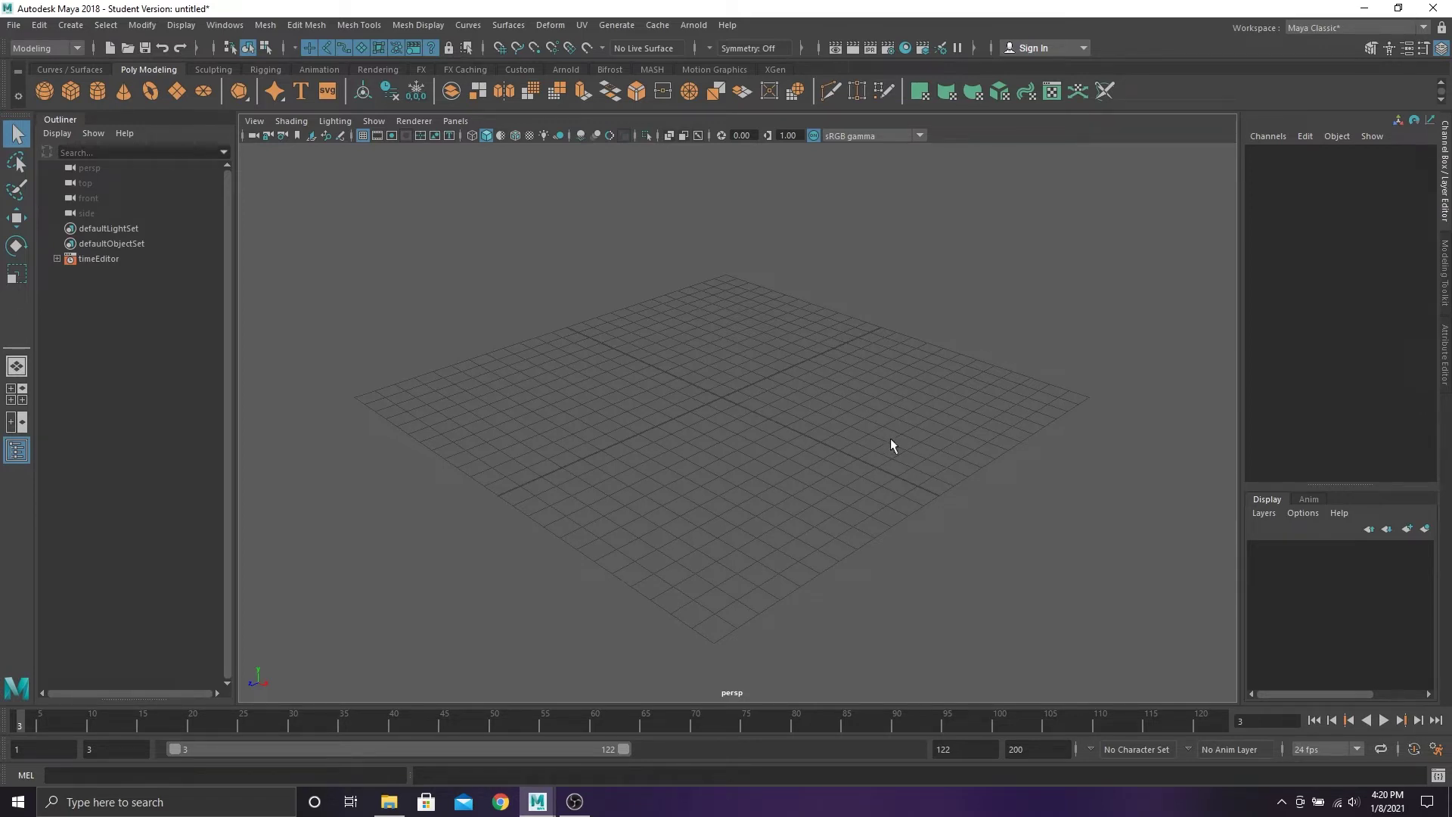
In the Time Slider preferences, choose a 24 fps frame rate, 3x key tick size and 24 fps x 1 playback speed
left_click(1439, 750)
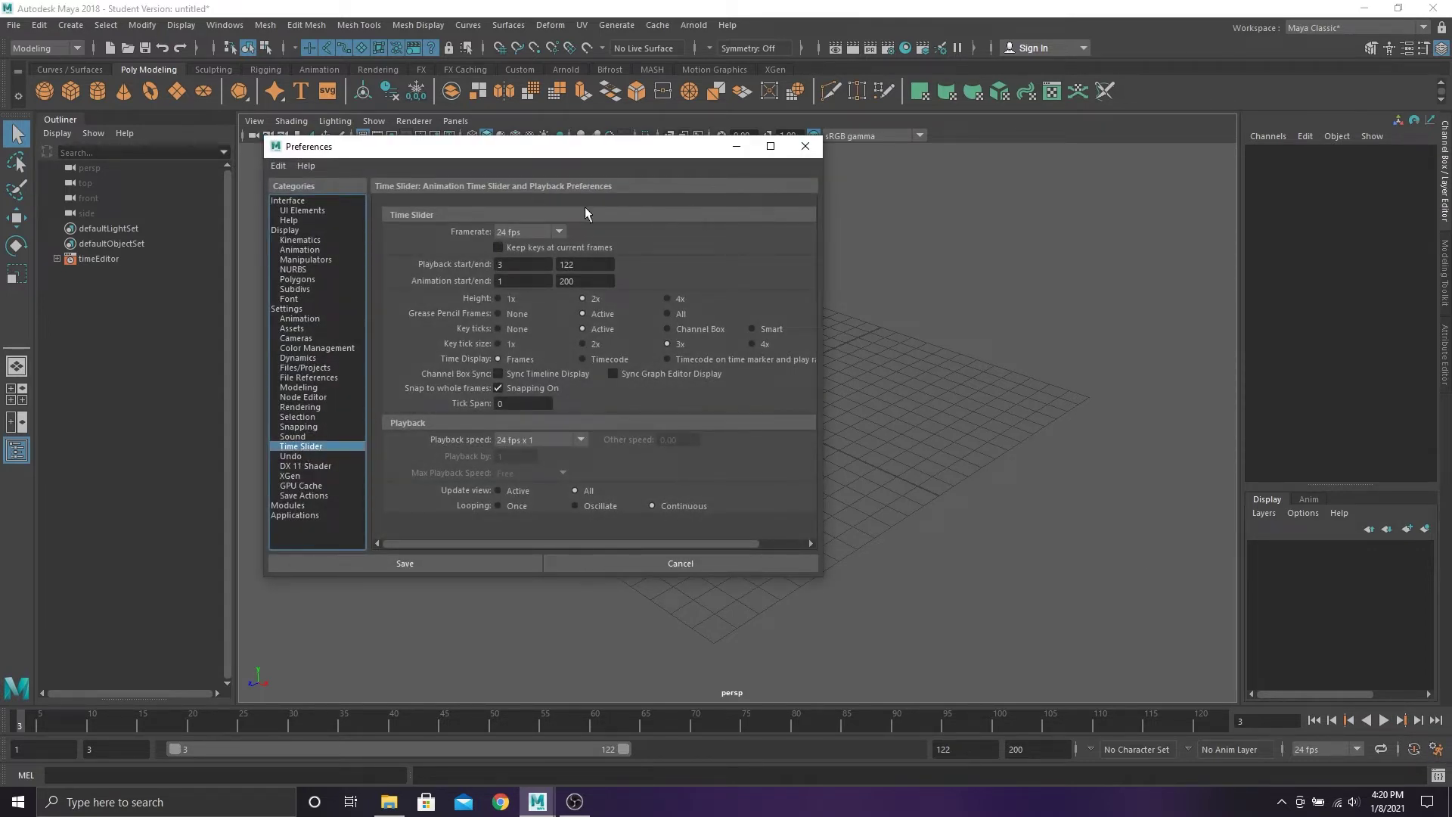
left_click(549, 234)
left_click(548, 233)
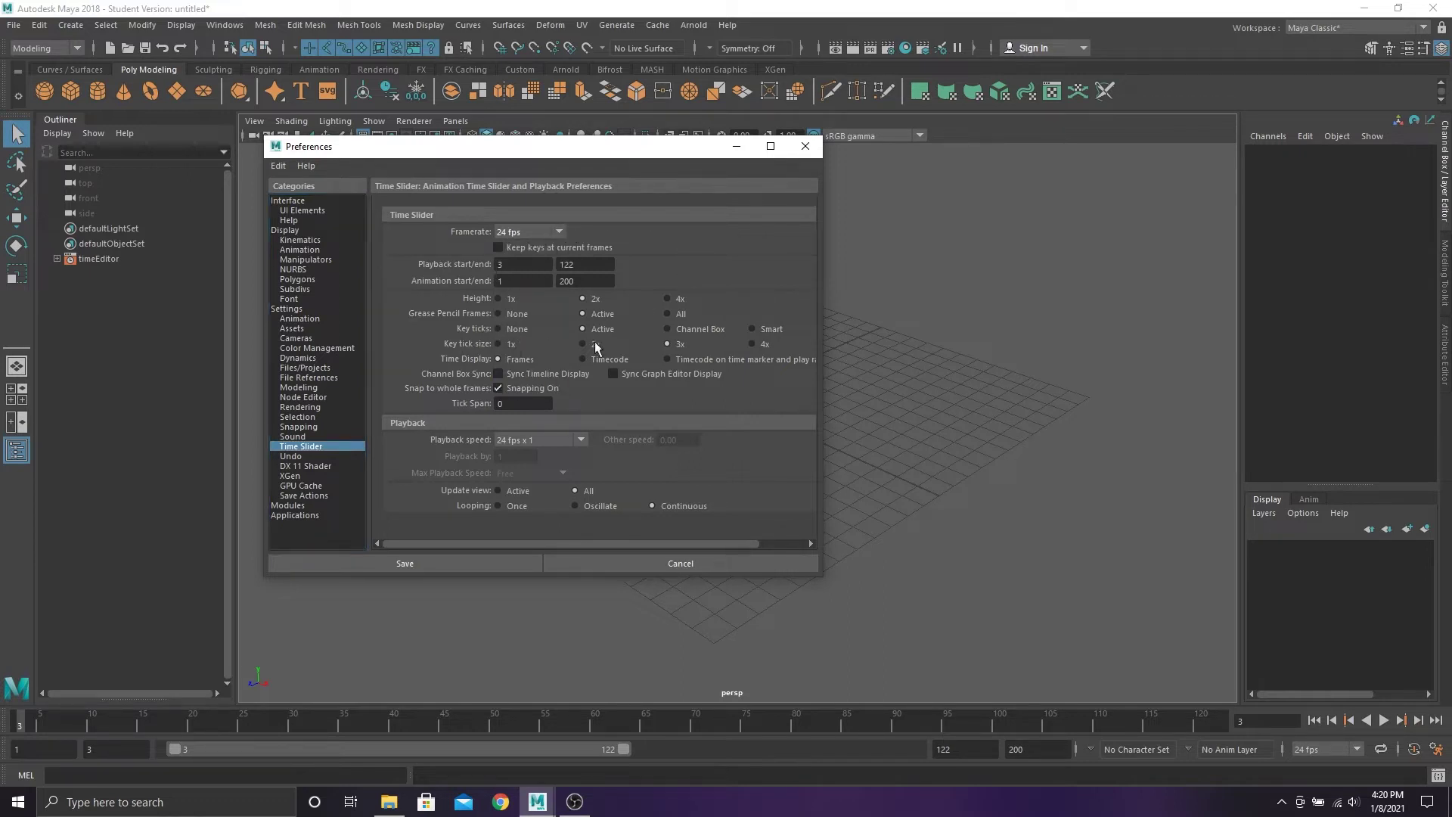
left_click(677, 345)
left_click(556, 441)
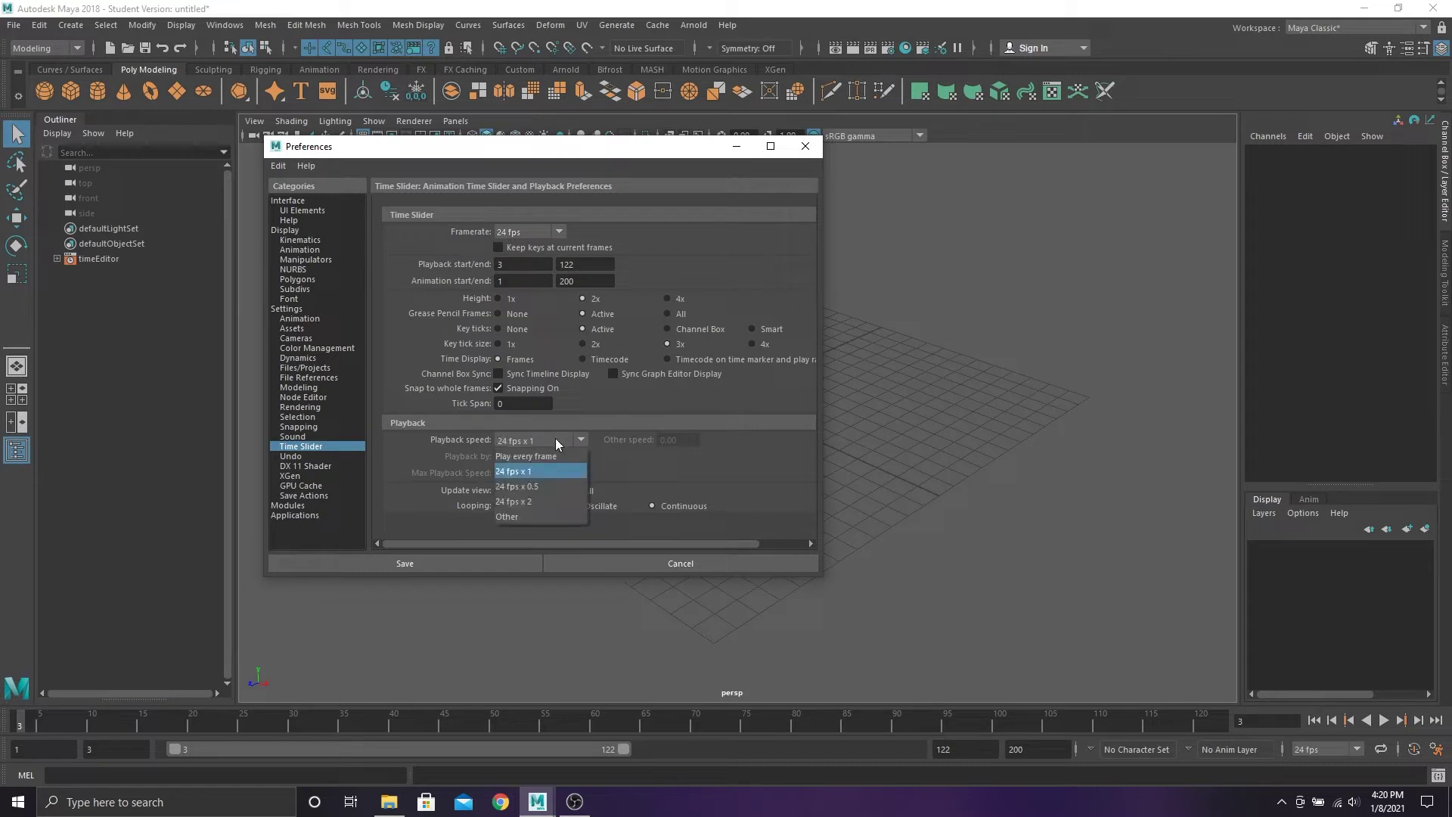
left_click(556, 438)
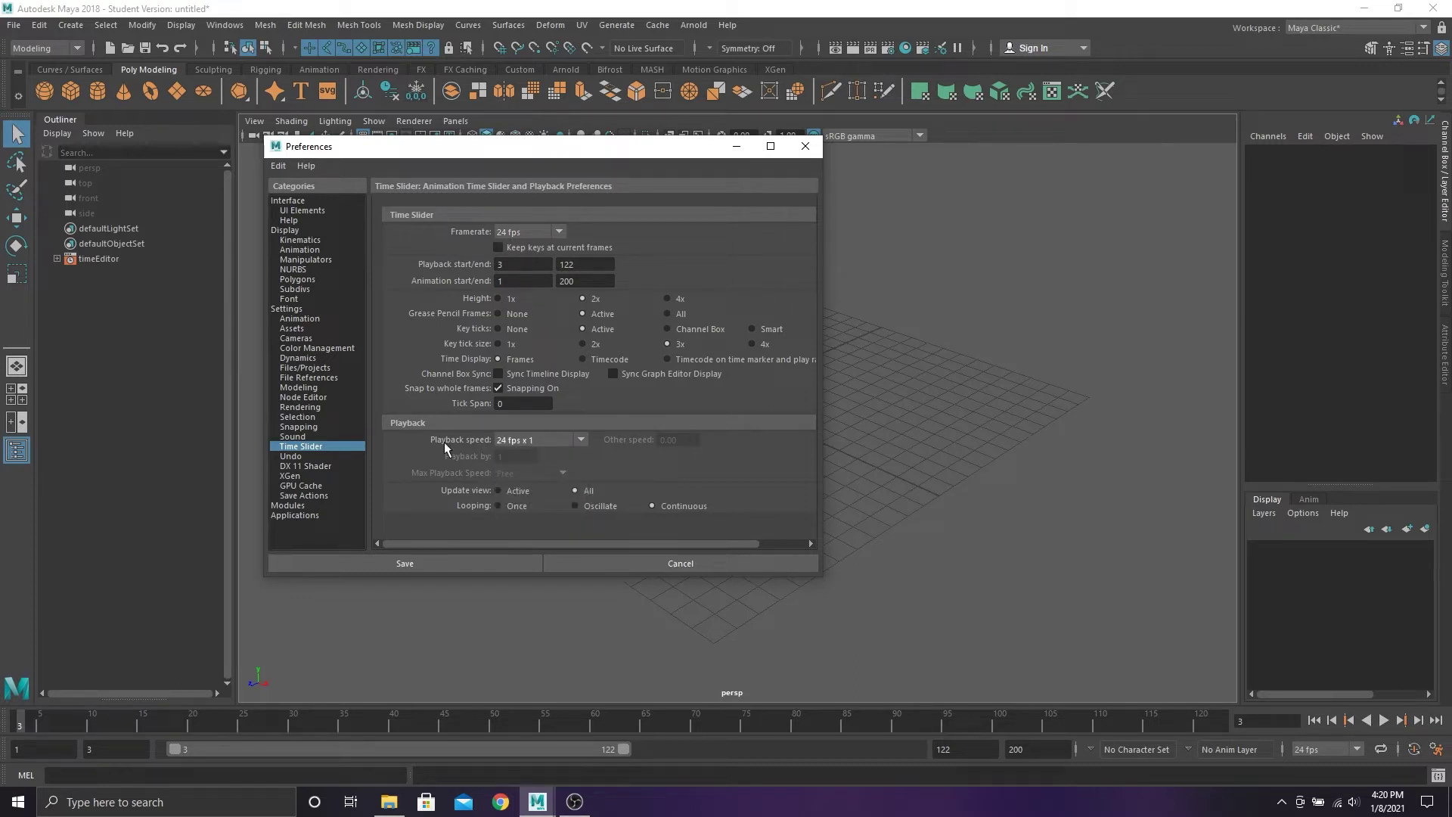
Enable Auto key in the Animation preferences, check the Undo and Manipulators categories, and save the preferences
left_click(317, 318)
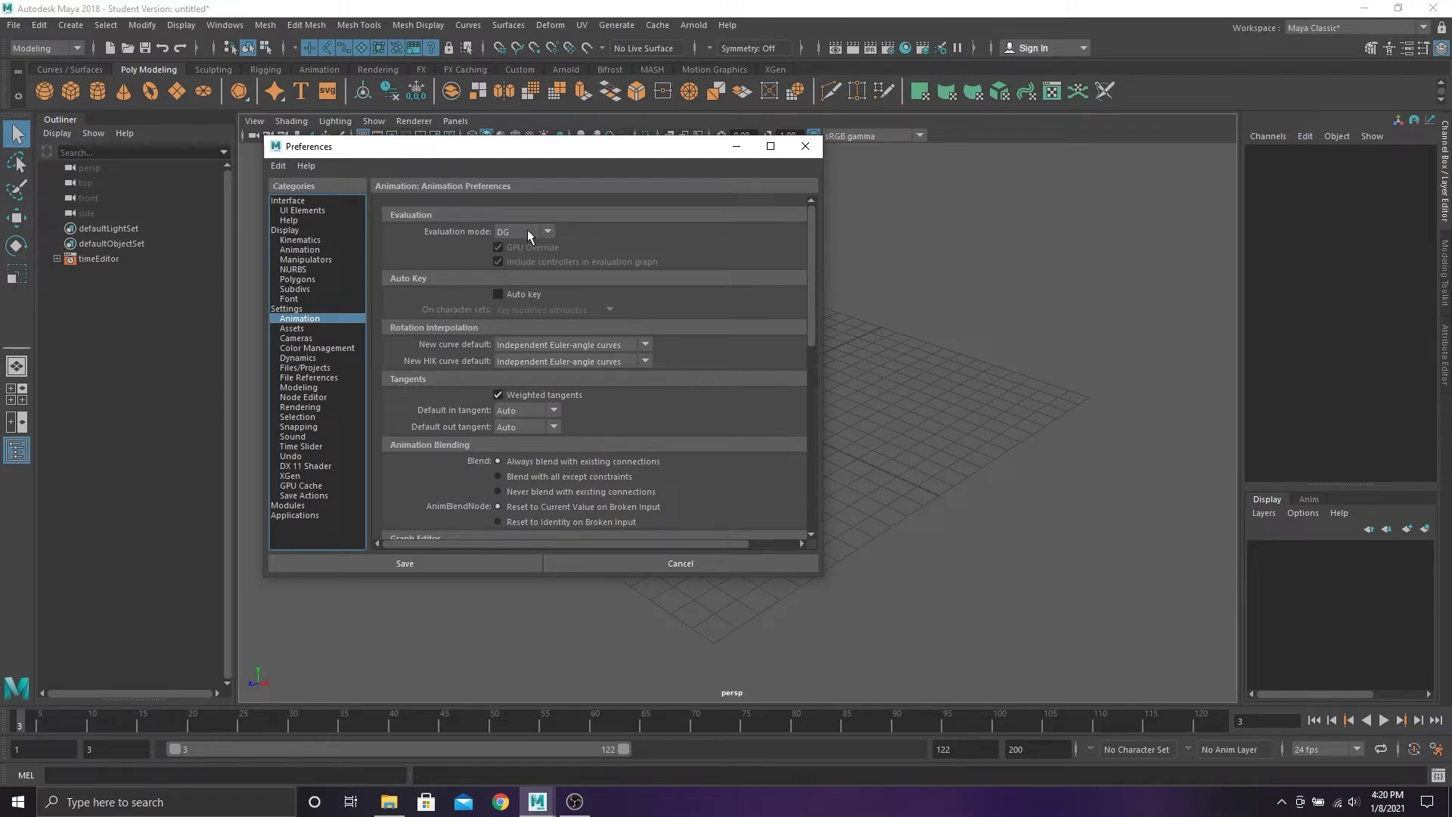
left_click(529, 297)
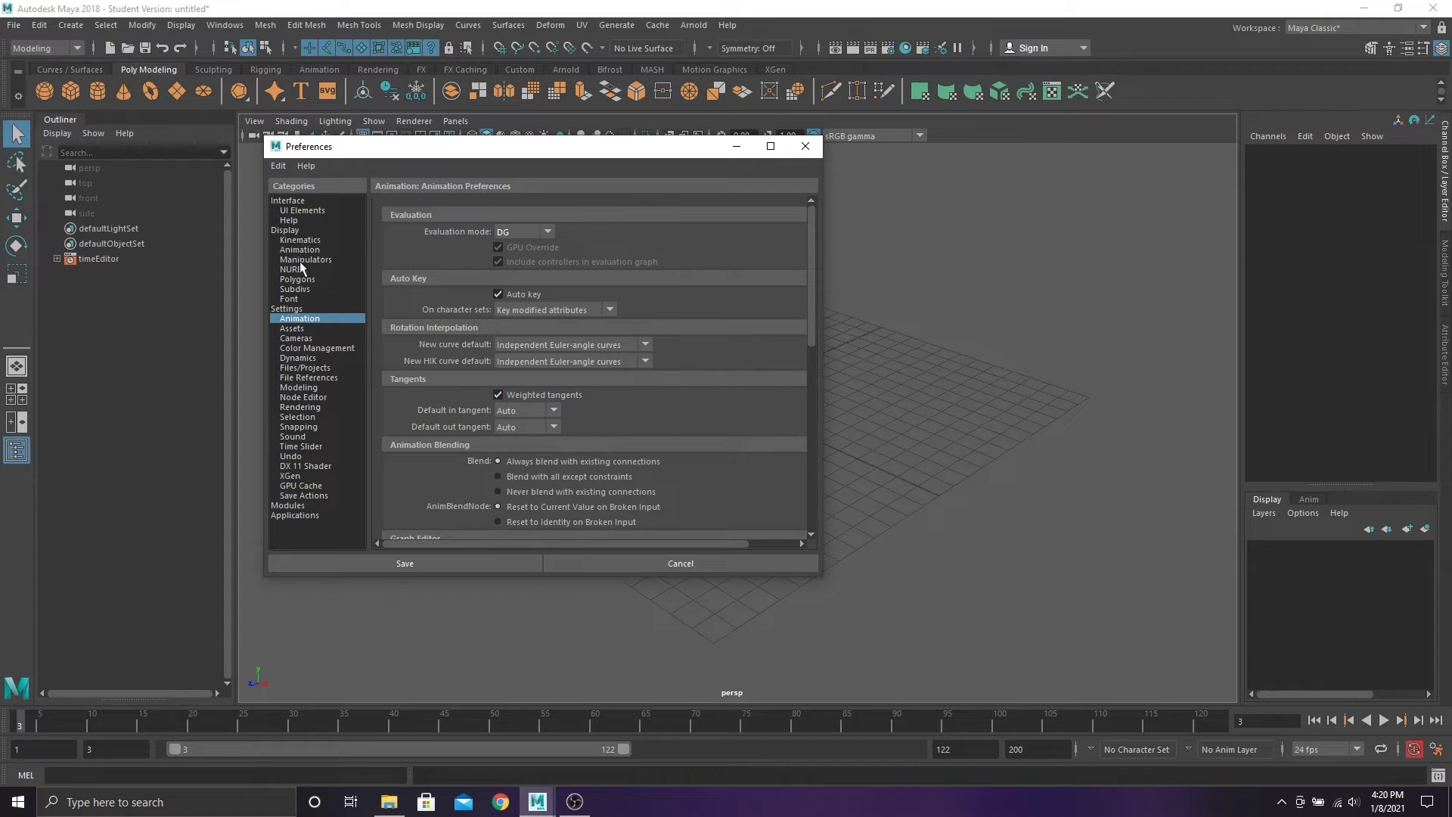
left_click(305, 457)
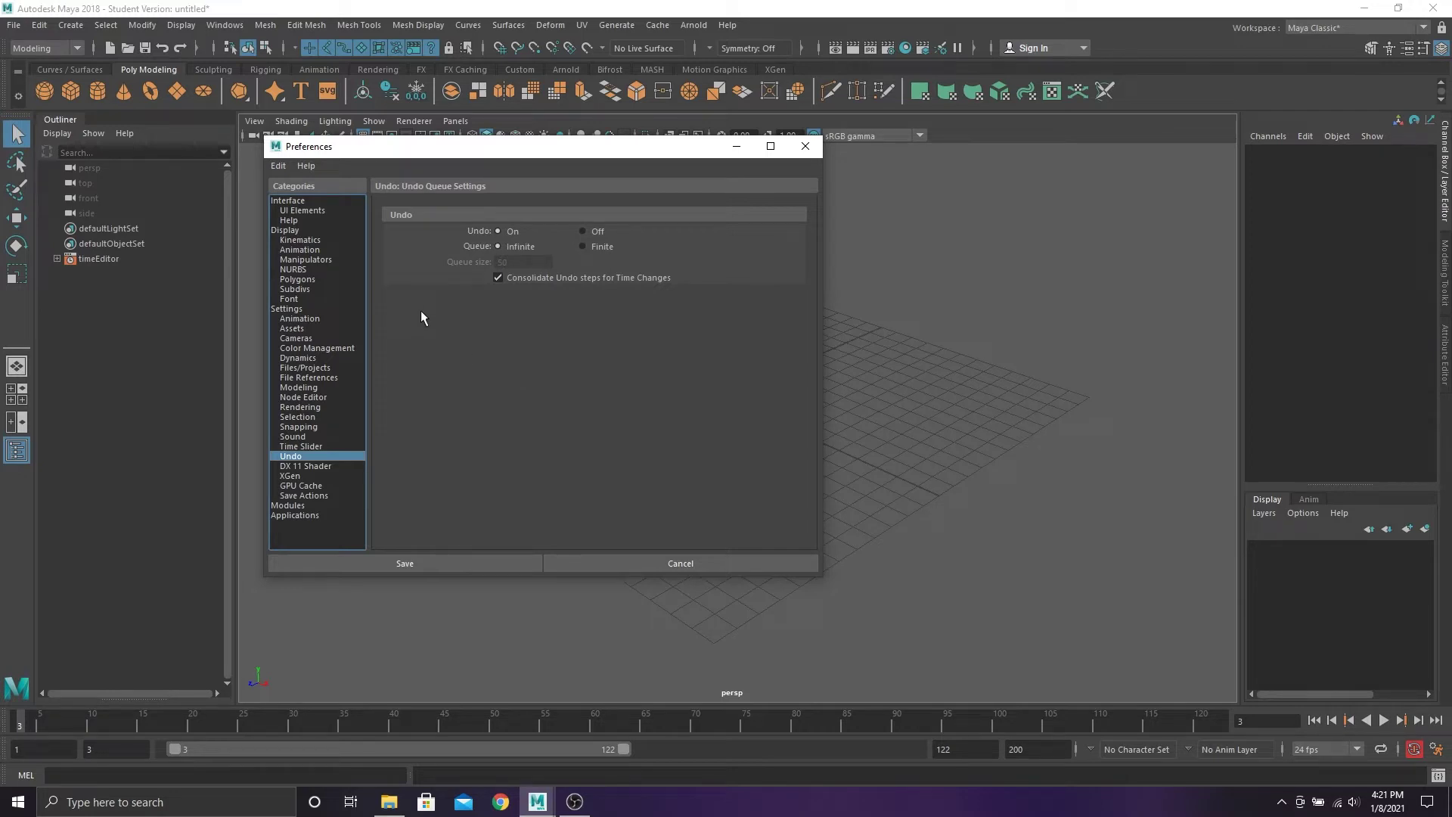
left_click(329, 261)
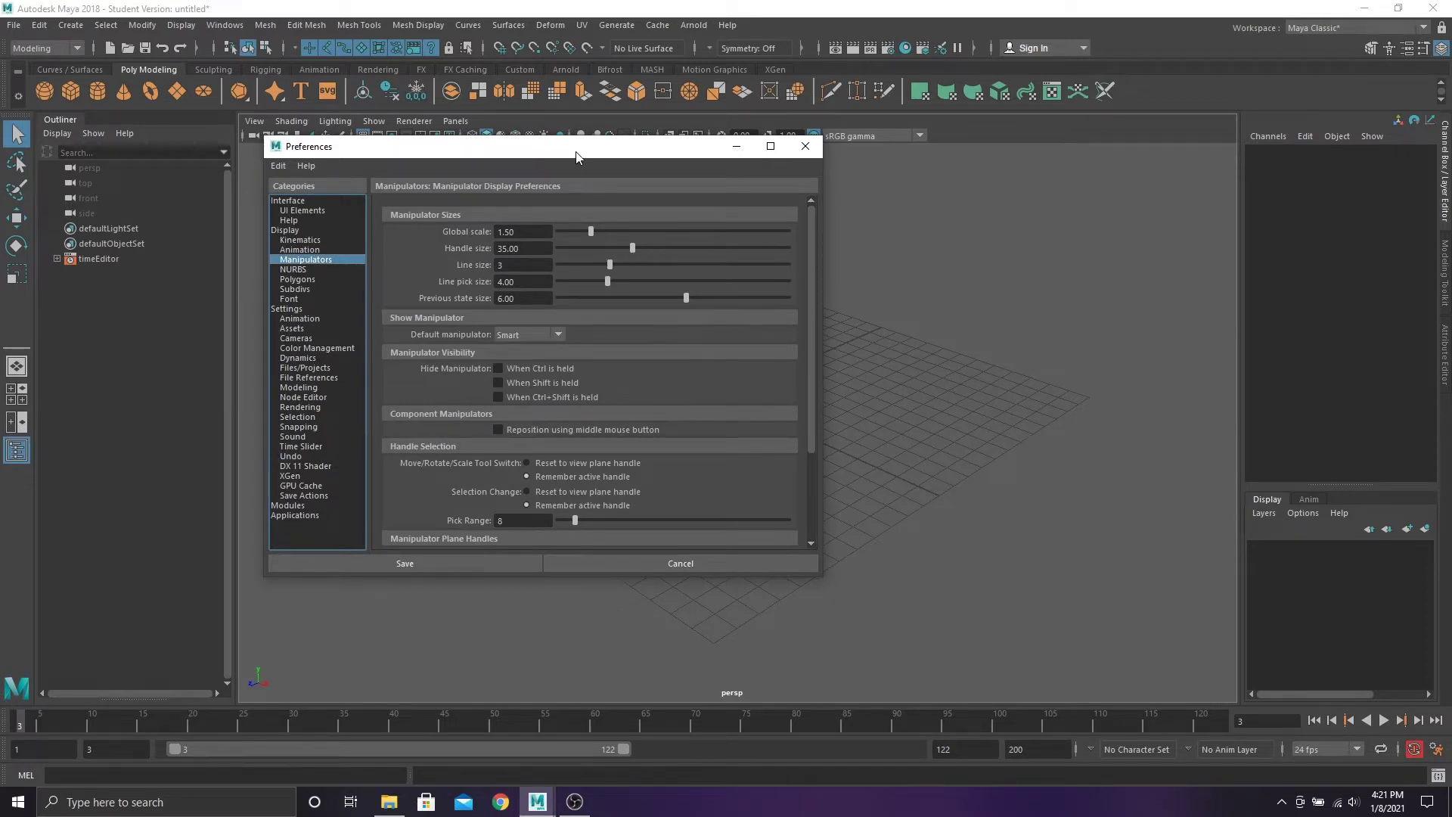
left_click_drag(576, 157, 414, 195)
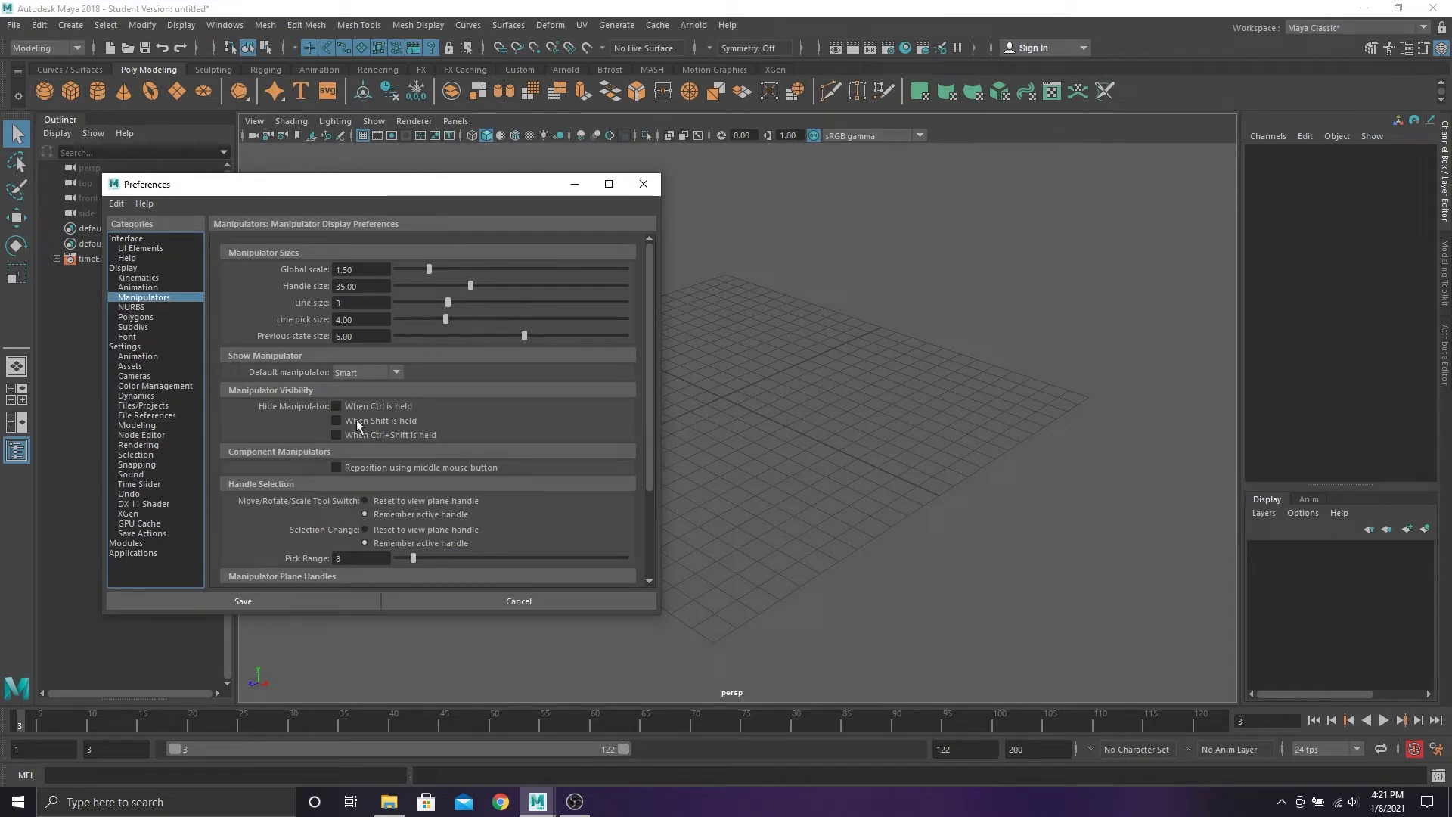
left_click(323, 599)
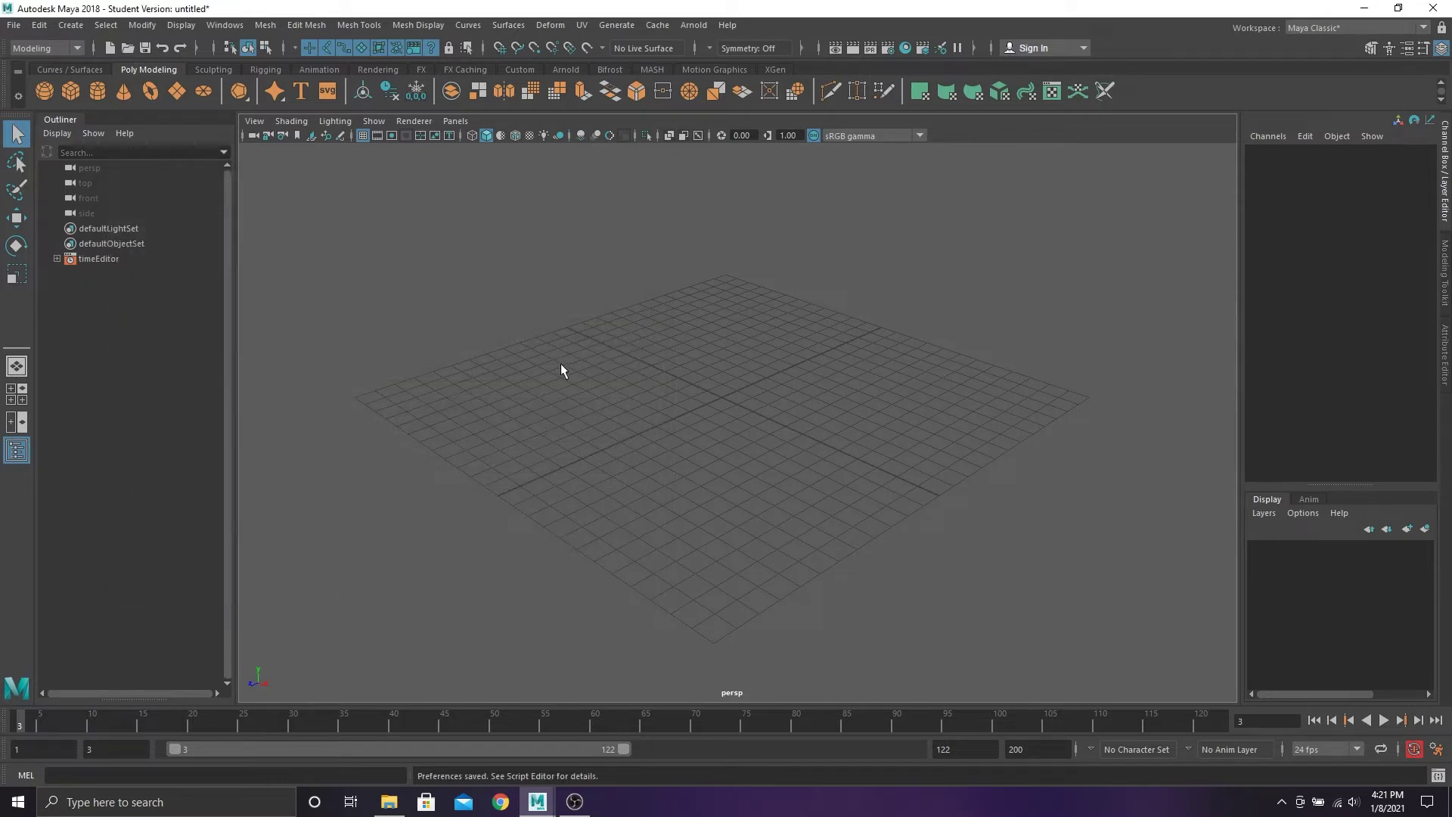
Open the Create Reference options and set the new namespace string to ball_a
left_click(14, 24)
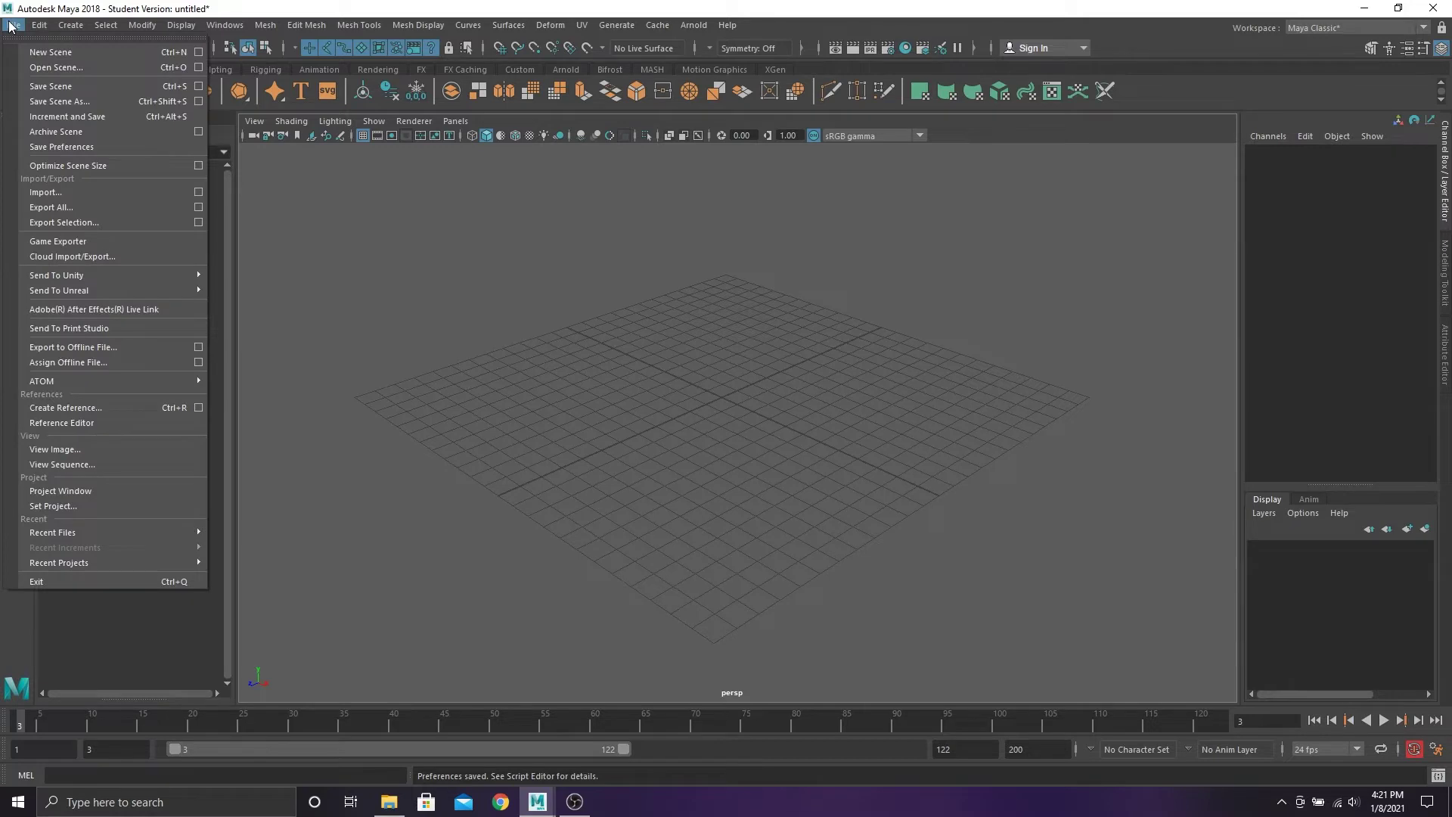
left_click(199, 408)
left_click_drag(685, 284, 643, 150)
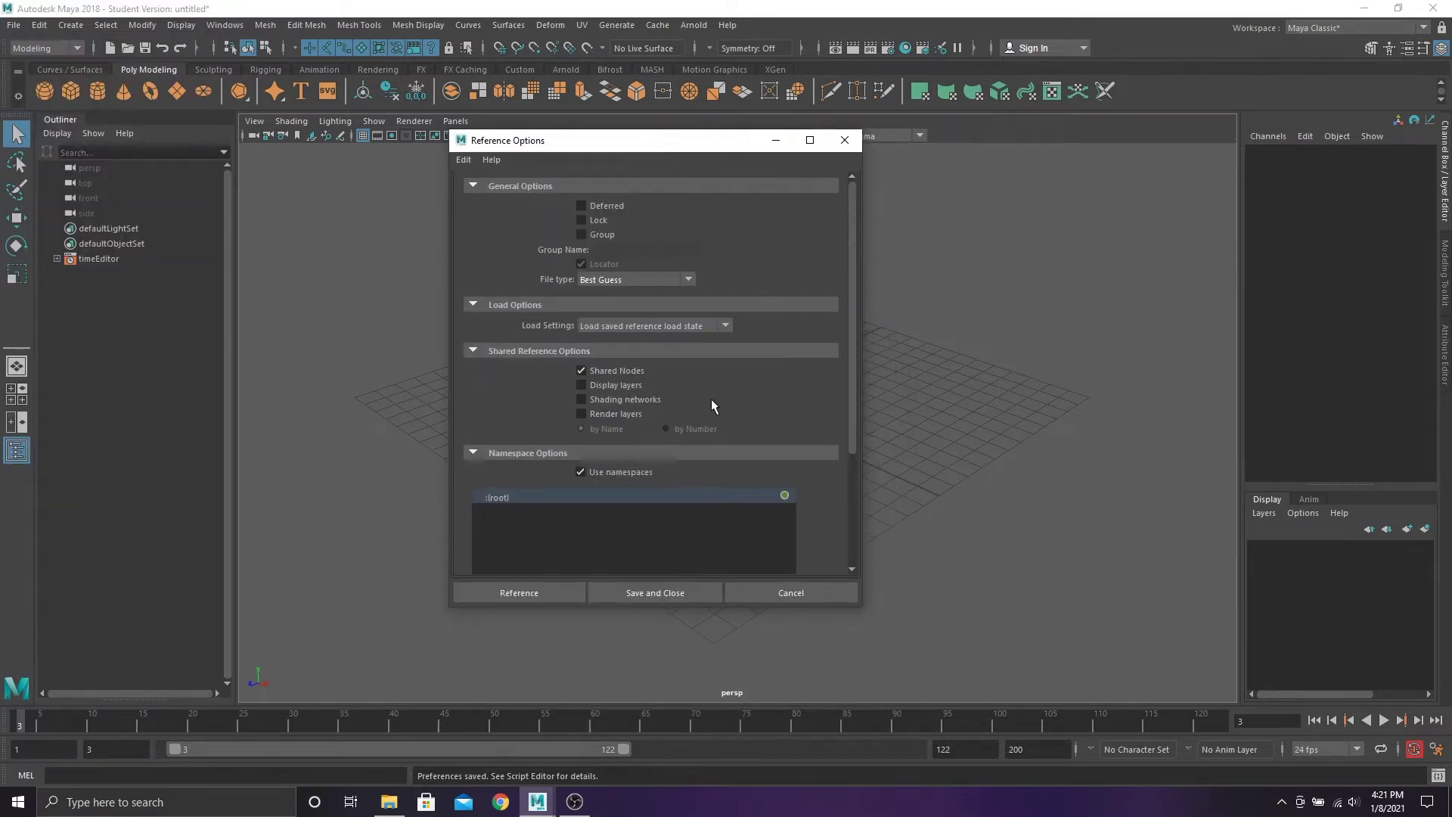
scroll(711, 405, "down", 2)
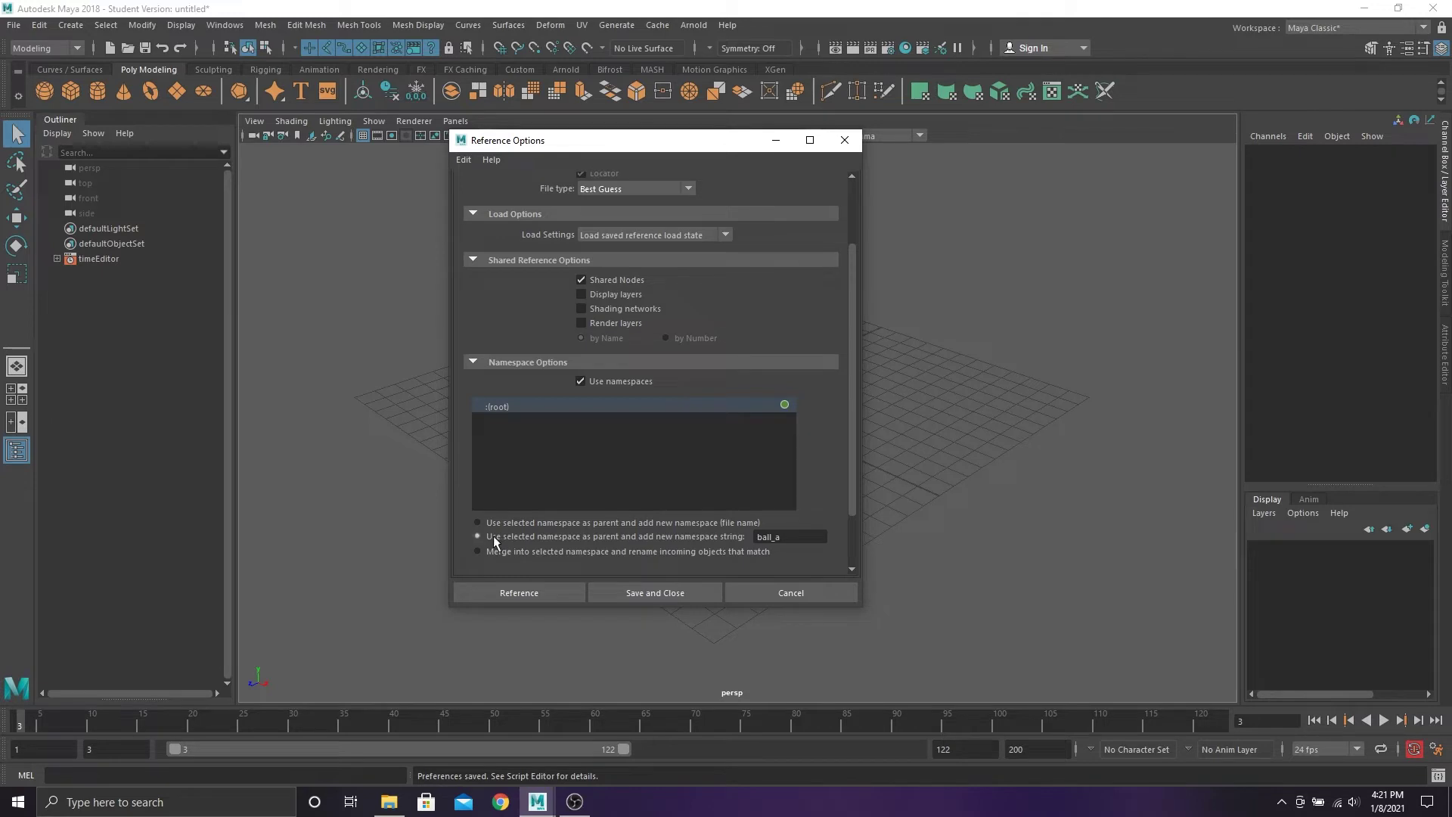
double_click(795, 539)
type("ball_a")
Reference the rig file Ultimate_Ball_v2.0.1.ma from the Rigs folder under Maya > Assets into the scene
left_click(574, 590)
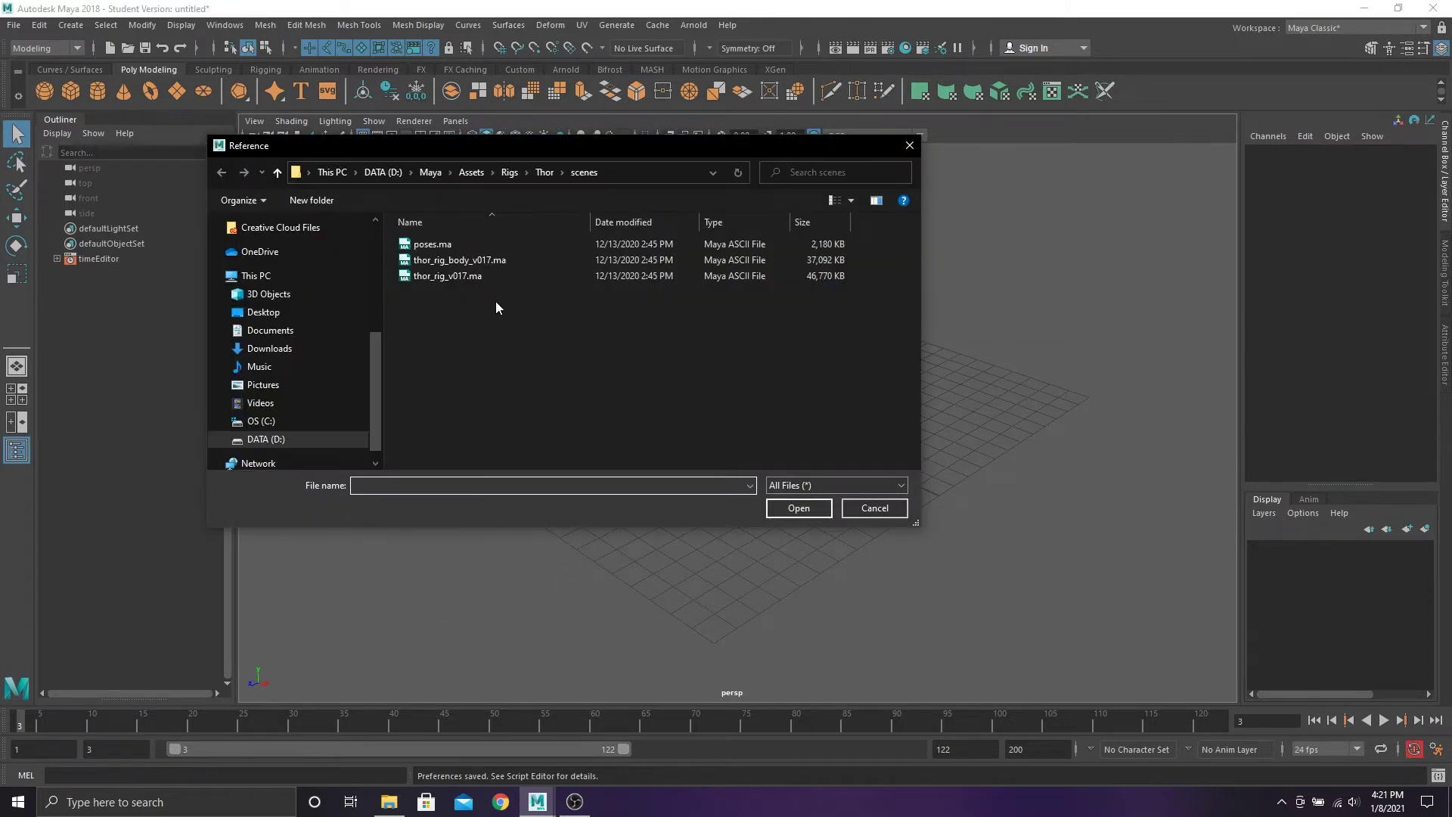
left_click(469, 173)
double_click(428, 243)
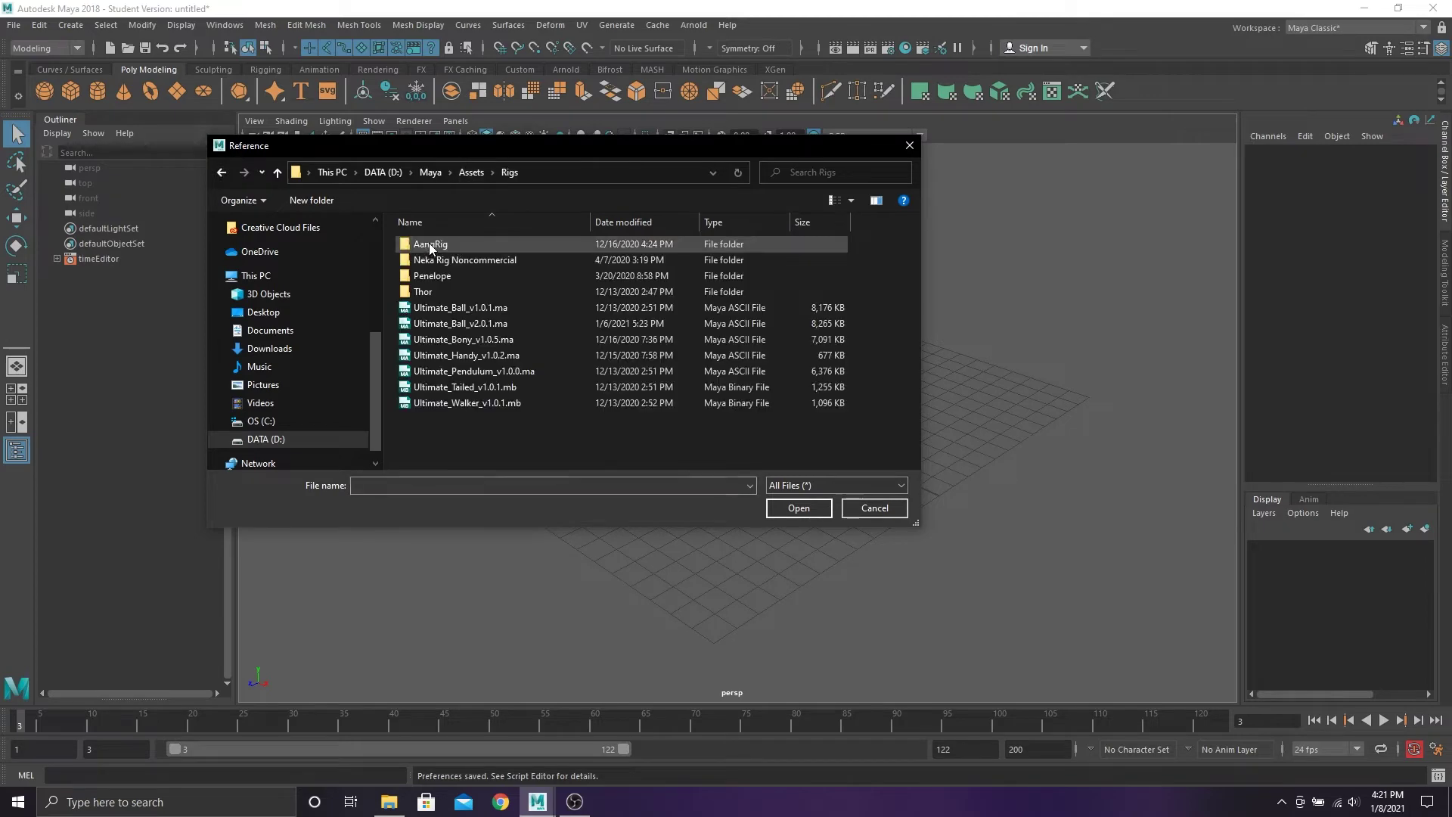
left_click(462, 323)
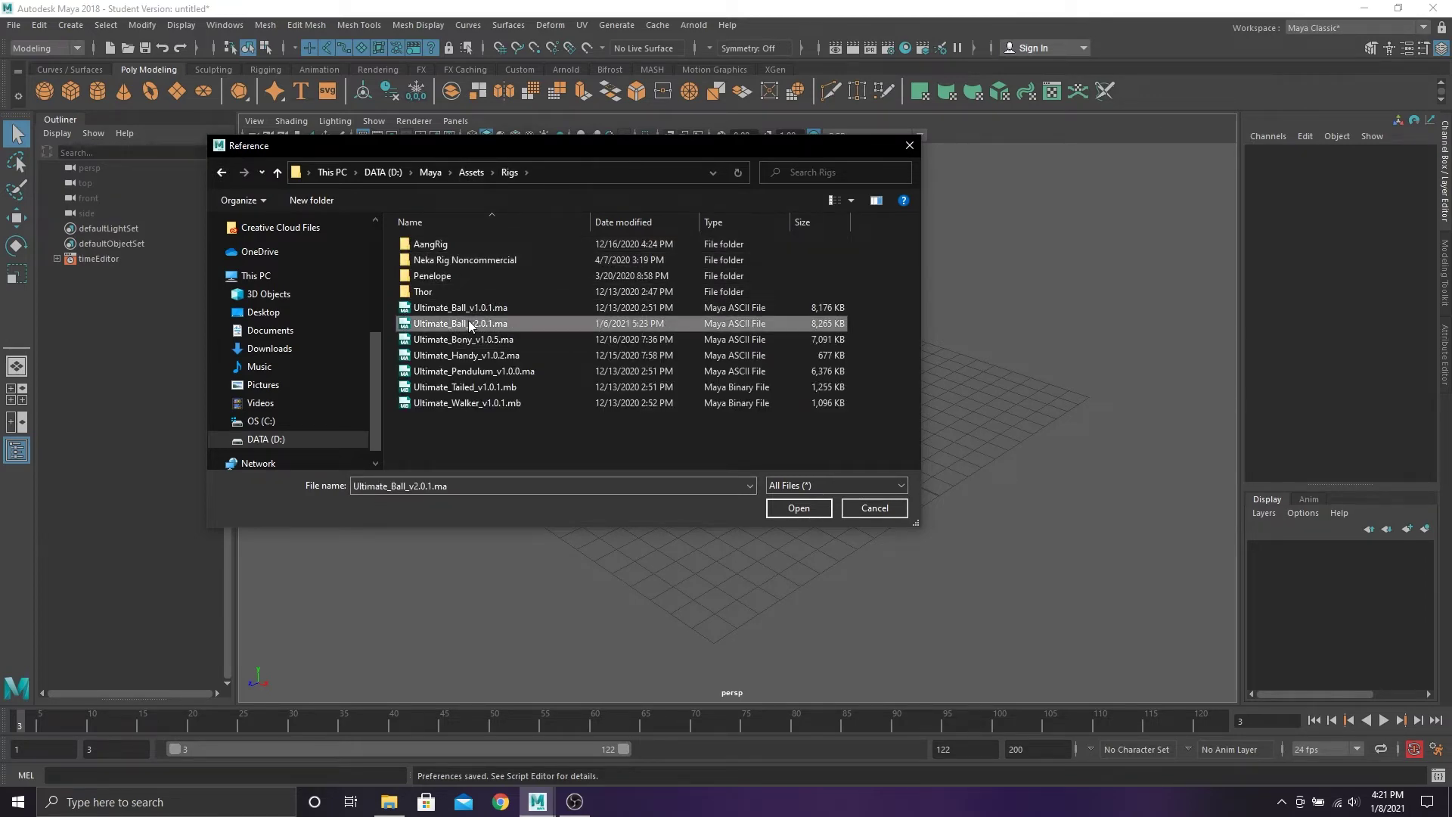
left_click(788, 507)
left_click(708, 410)
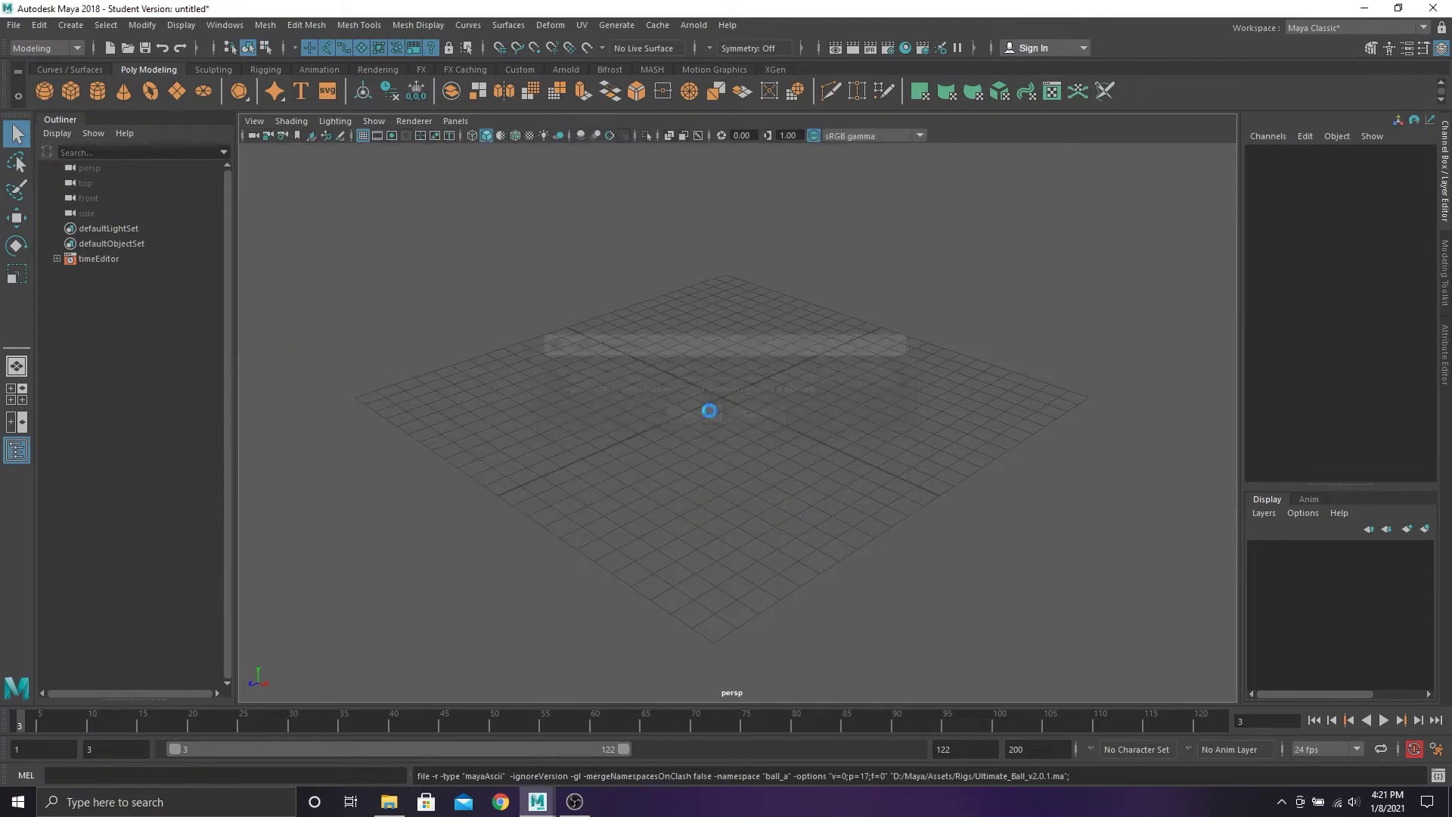
With the Move tool active, select the ball rig's main ground control and the ring control around the ball's middle
left_click_drag(705, 410, 668, 444, "alt")
right_click_drag(668, 444, 747, 411, "alt")
middle_click_drag(748, 412, 681, 480, "alt")
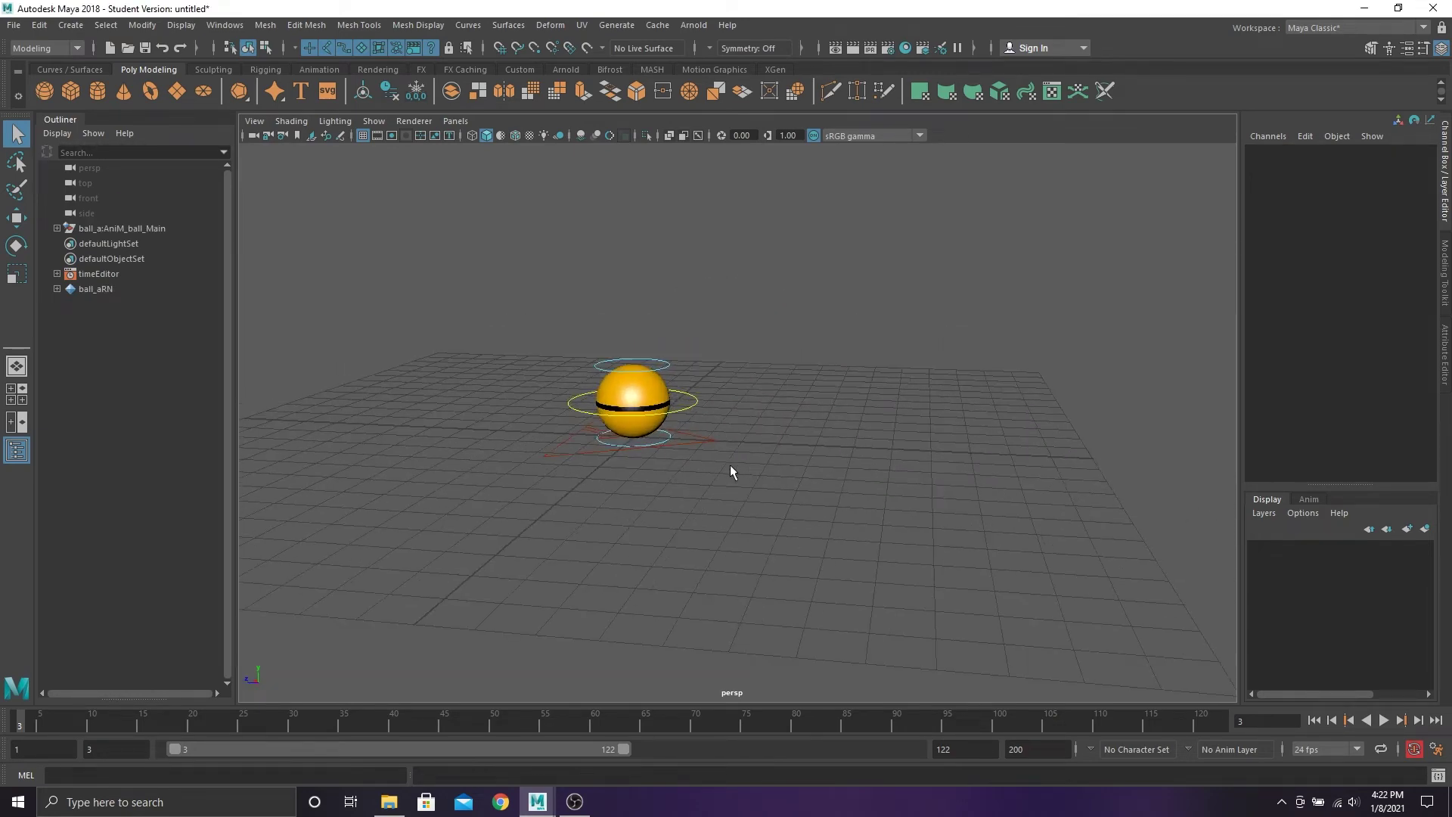
left_click(659, 415)
left_click_drag(658, 420, 682, 322, "alt")
scroll(711, 404, "up", 4)
key("w")
key("ctrl+z")
left_click(776, 445)
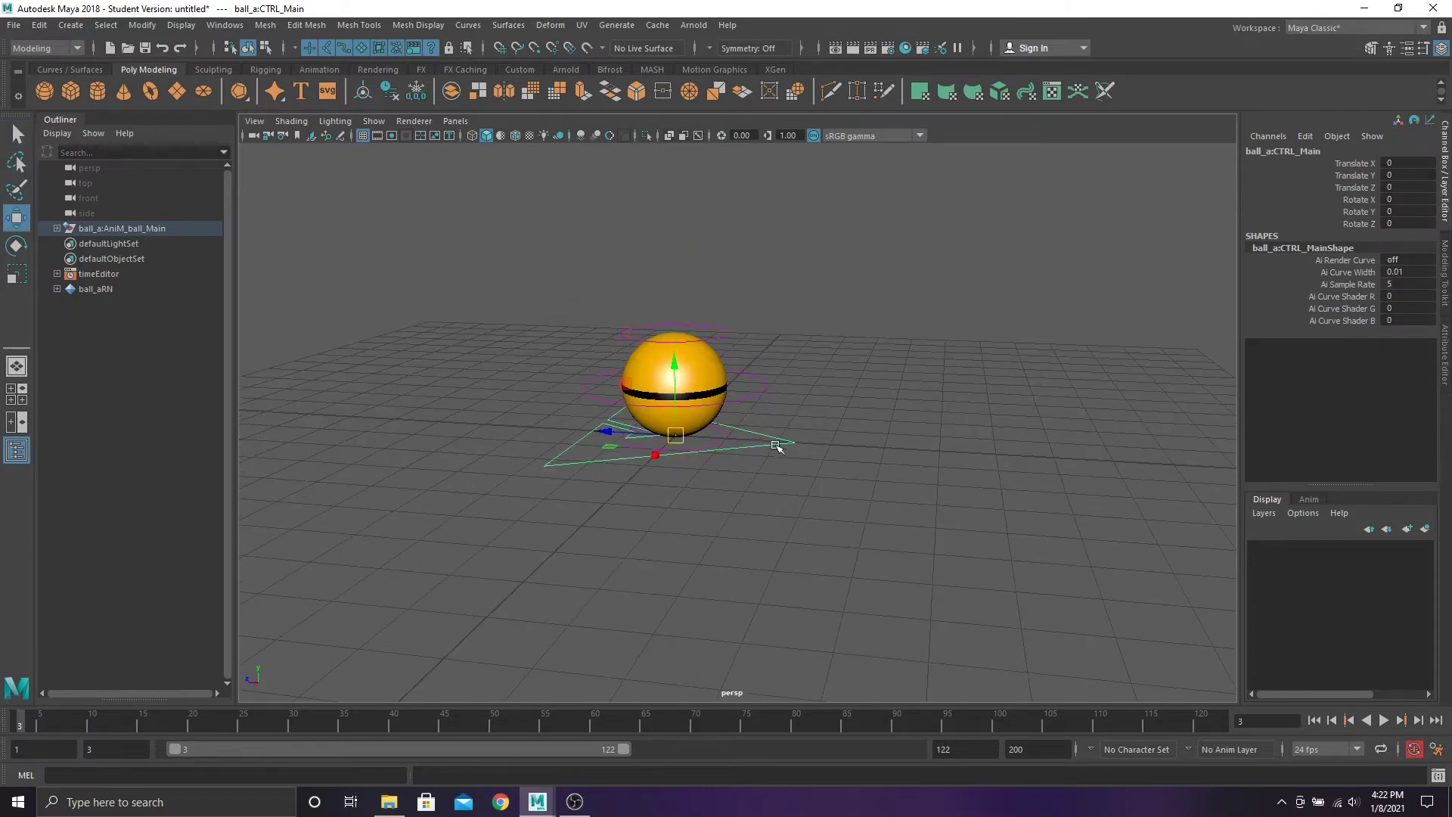
left_click(676, 436)
left_click(765, 383)
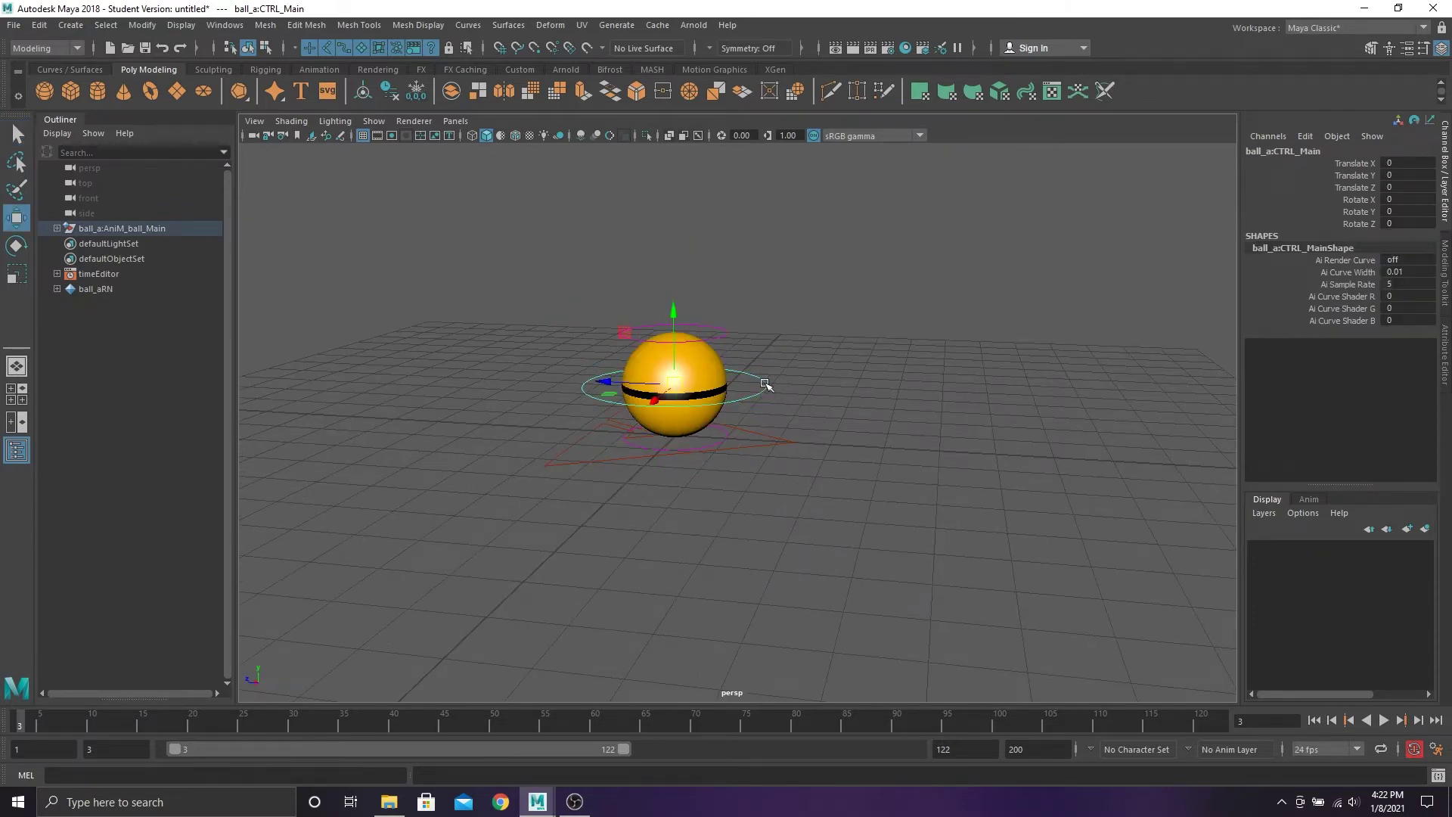
Lower the ball's middle ring control to about -0.98 in Translate Y, level with the root control
left_click_drag(766, 384, 755, 431, "alt")
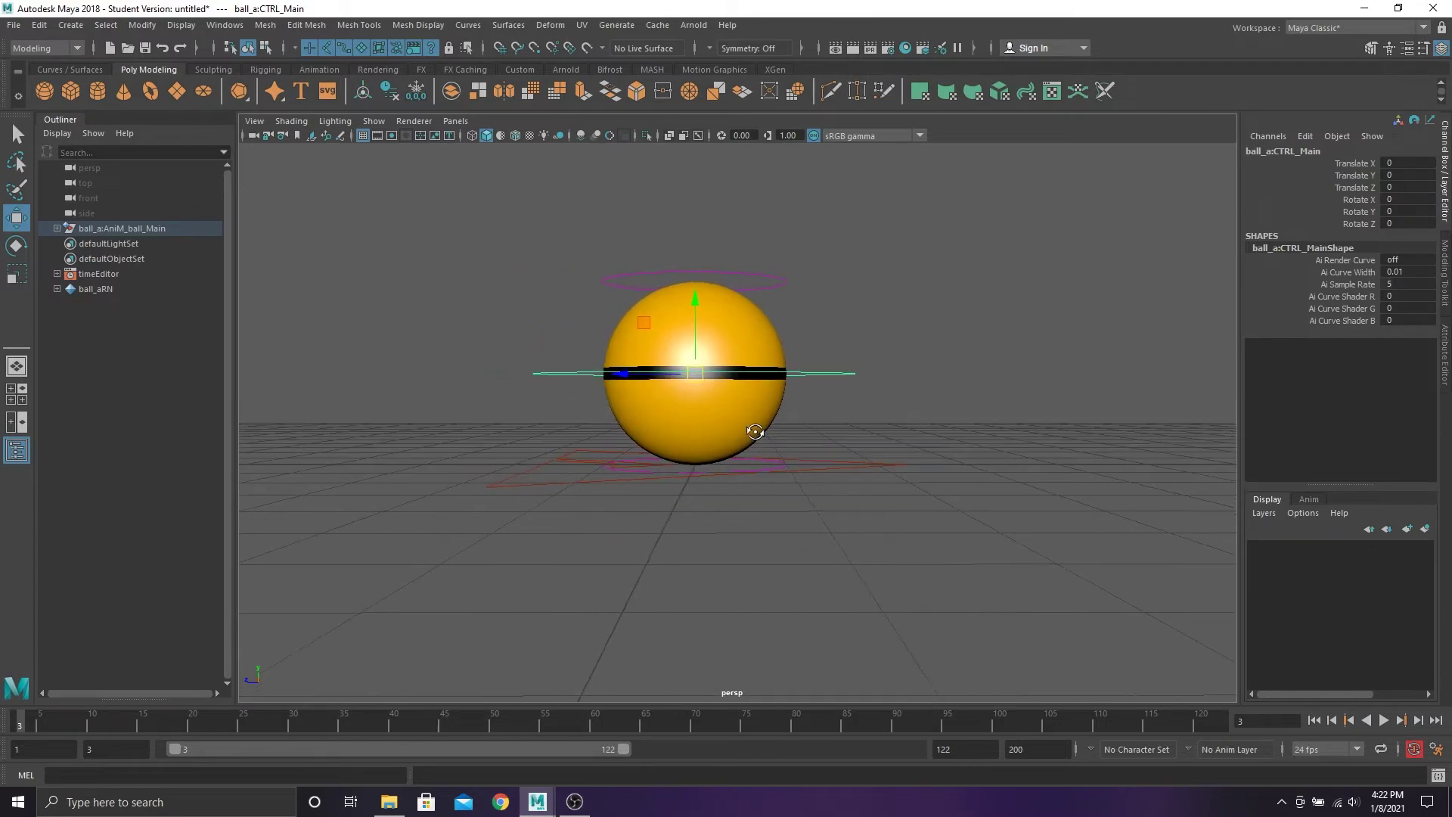
left_click_drag(700, 301, 702, 394)
scroll(776, 463, "up", 4)
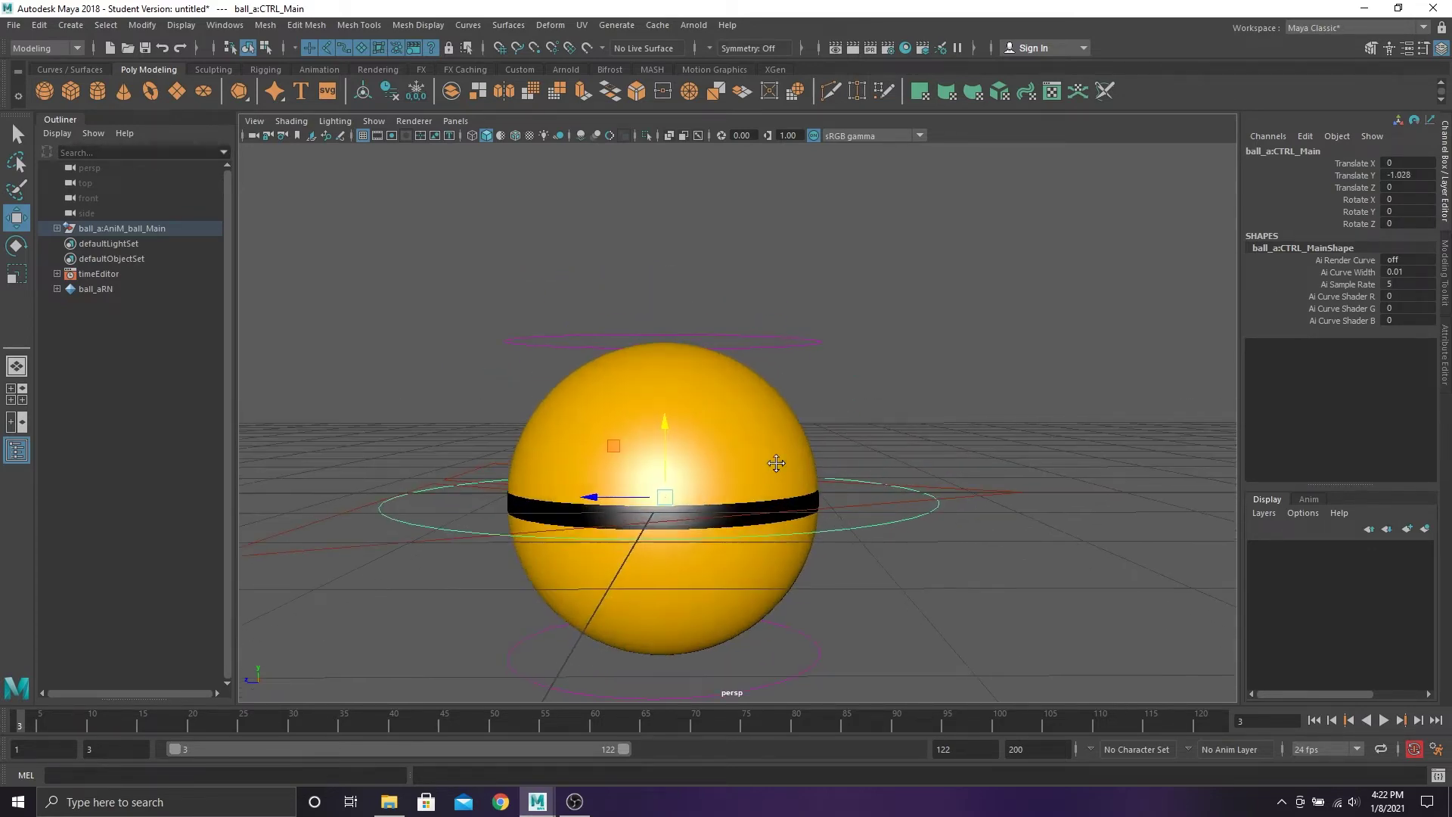
left_click_drag(776, 463, 765, 406, "alt")
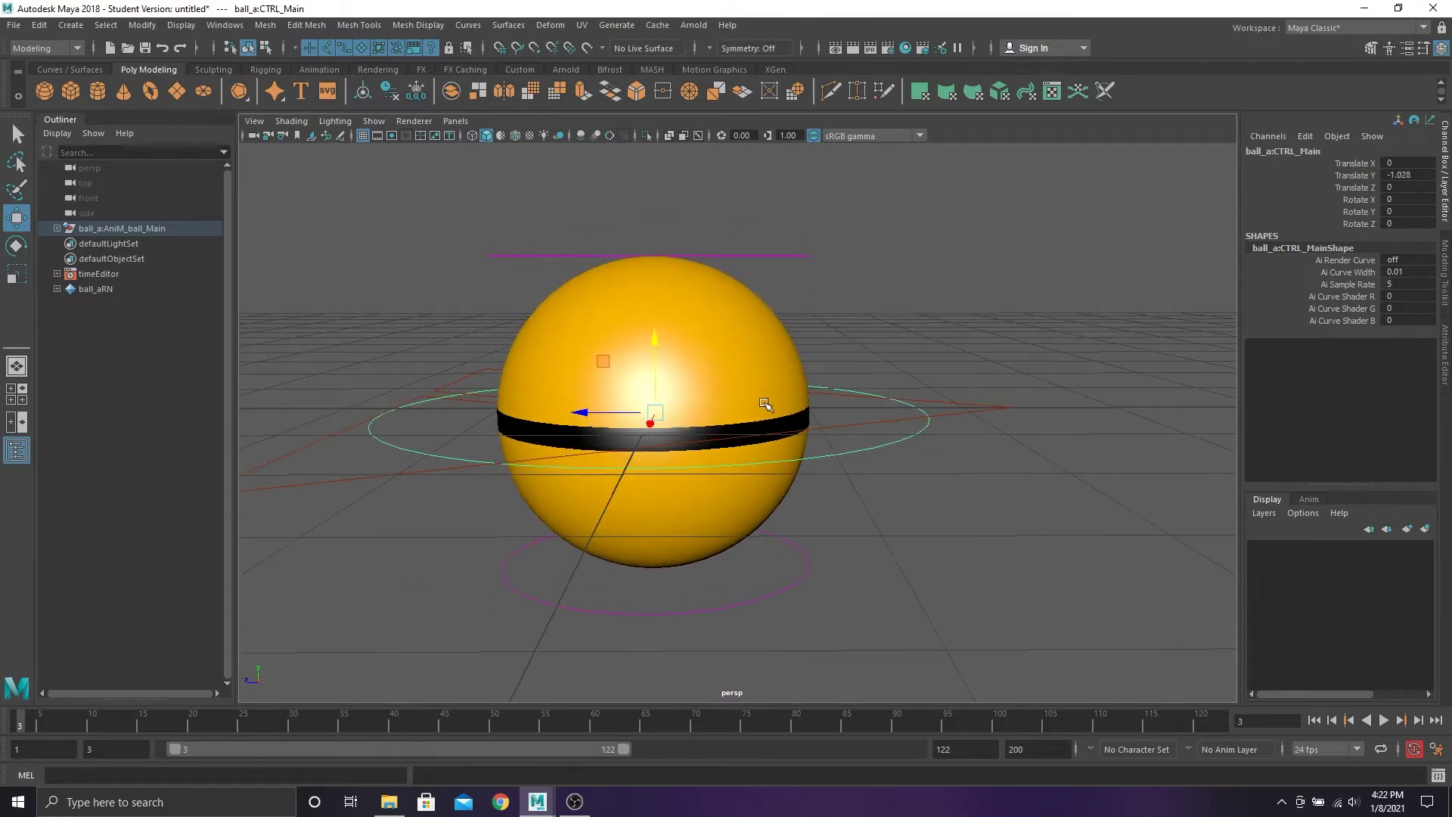
left_click_drag(658, 342, 687, 403)
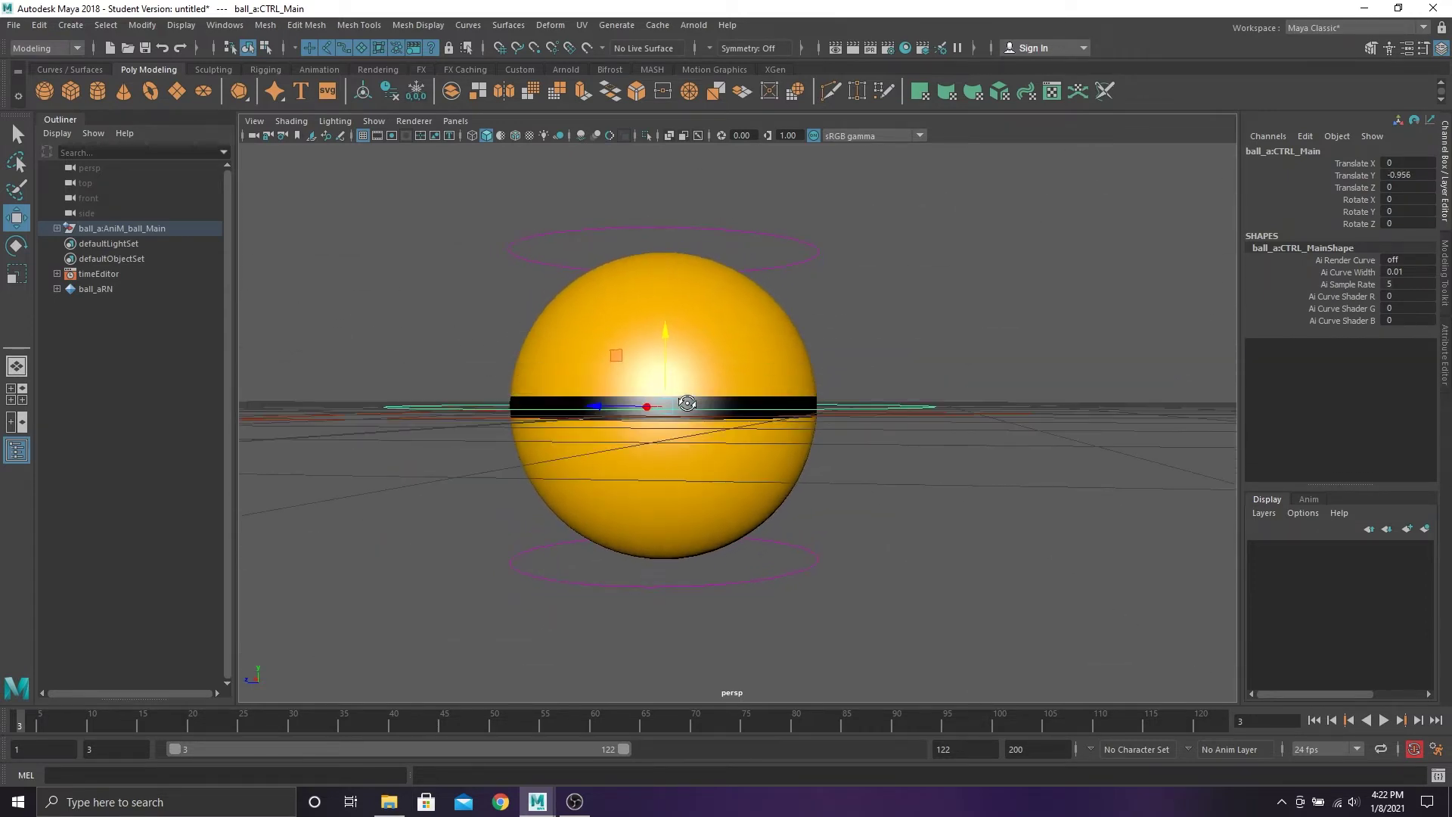
left_click_drag(662, 334, 668, 337)
Check the ring against the root control, fine-tune the ring control to about -0.992 in Translate Y, and clear the selection
mouse_move(1069, 405)
left_mouse_down("alt")
mouse_move(1014, 409)
mouse_move(1051, 416)
left_mouse_up("alt")
left_click_drag(1009, 397, 996, 438)
scroll(996, 440, "down", 4)
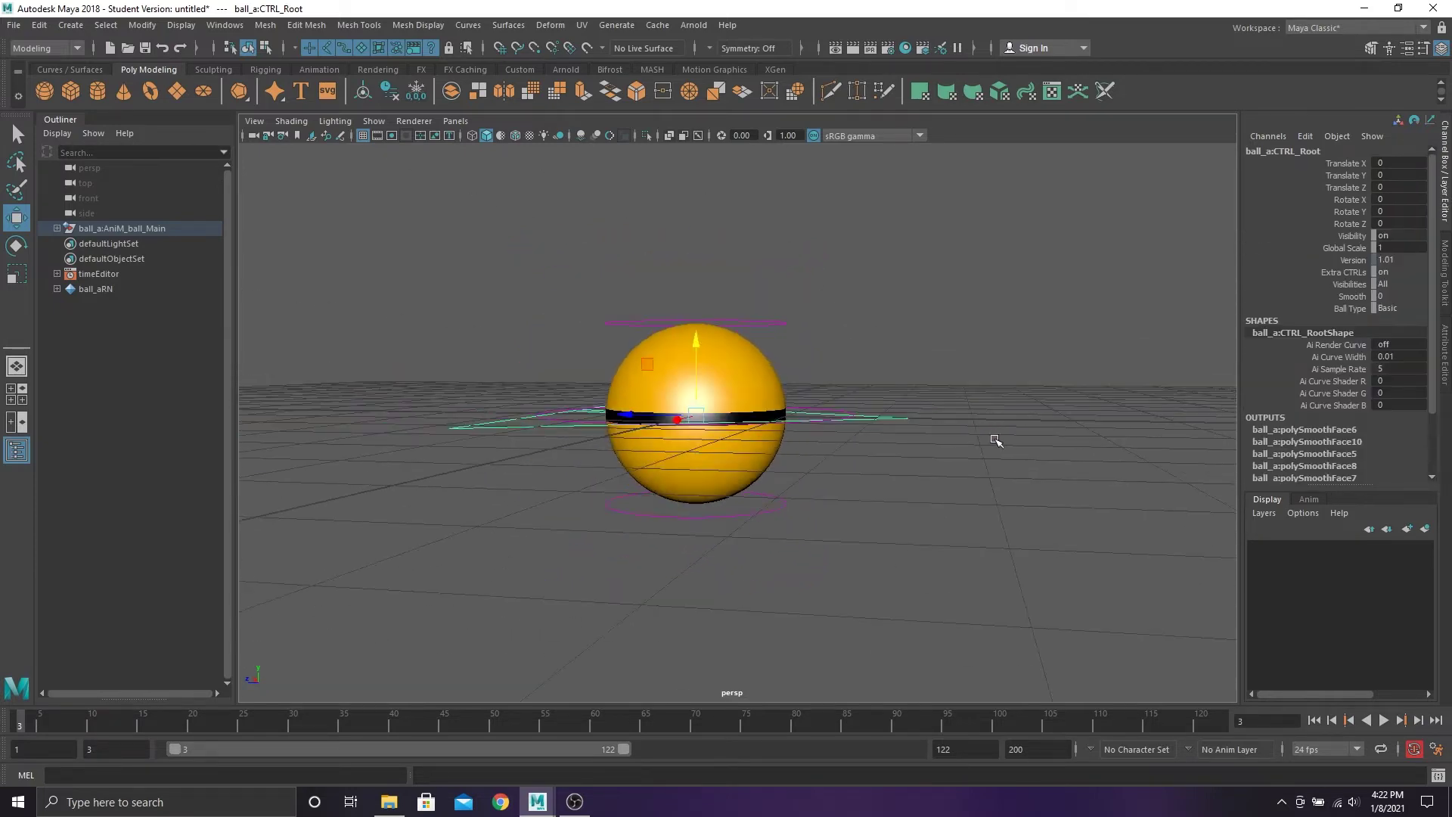
mouse_move(890, 440)
left_mouse_down("alt")
mouse_move(920, 464)
mouse_move(888, 428)
left_mouse_up("alt")
scroll(920, 464, "up", 6)
left_click(1051, 405)
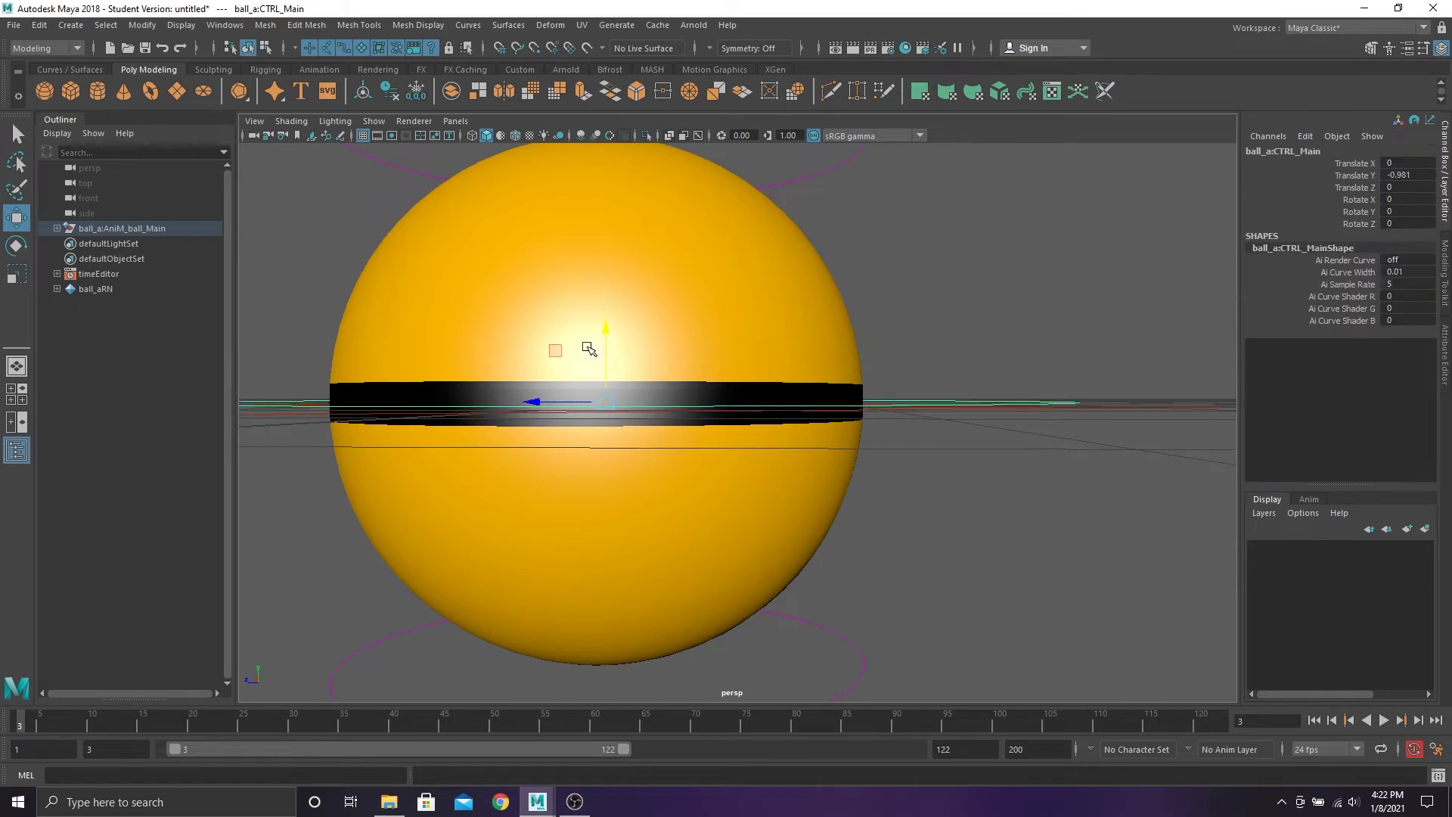
left_click_drag(610, 325, 610, 327)
scroll(678, 333, "down", 5)
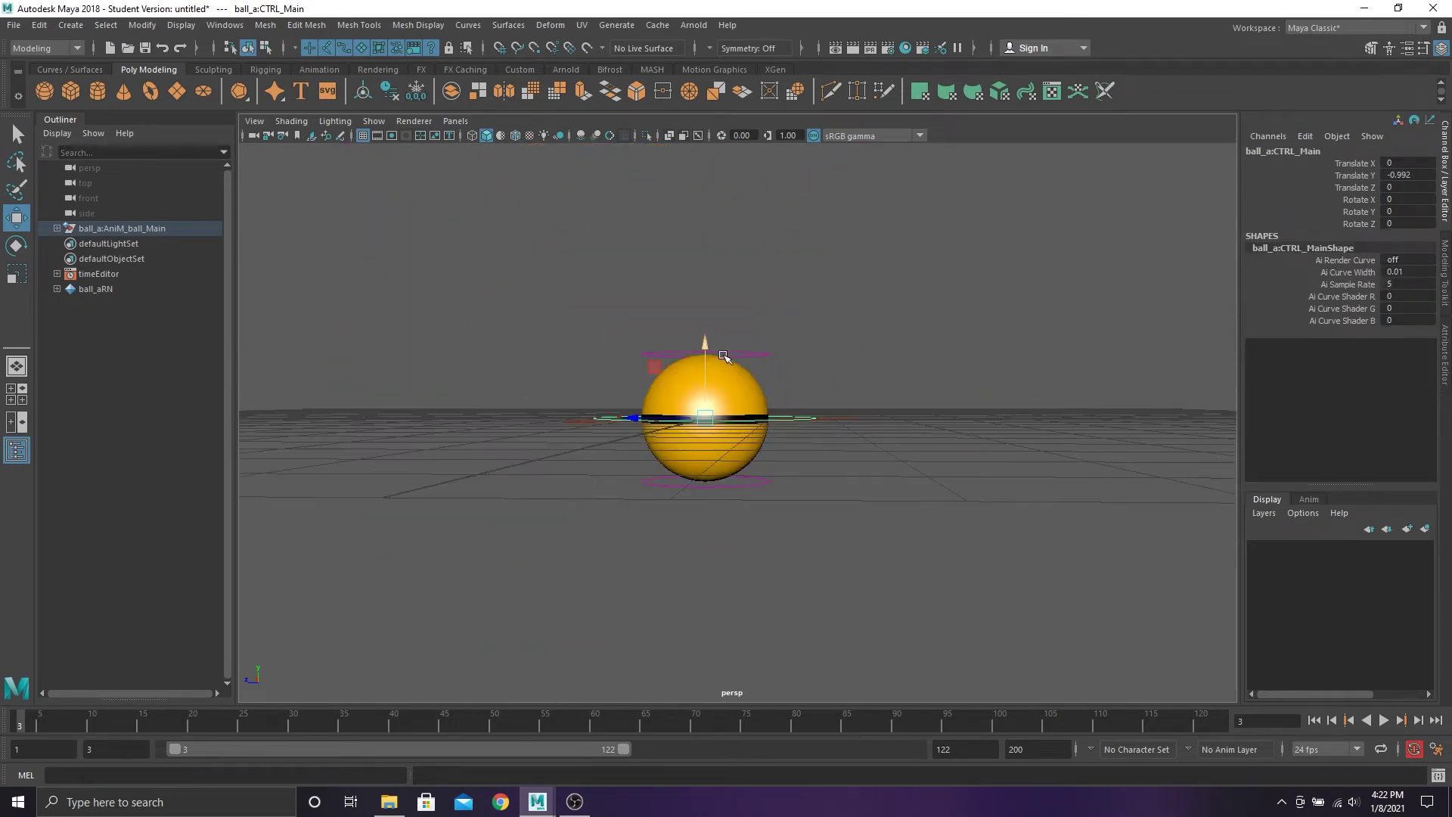
scroll(723, 380, "up", 5)
left_click_drag(724, 355, 739, 425, "alt")
scroll(738, 425, "down", 5)
left_click(808, 429)
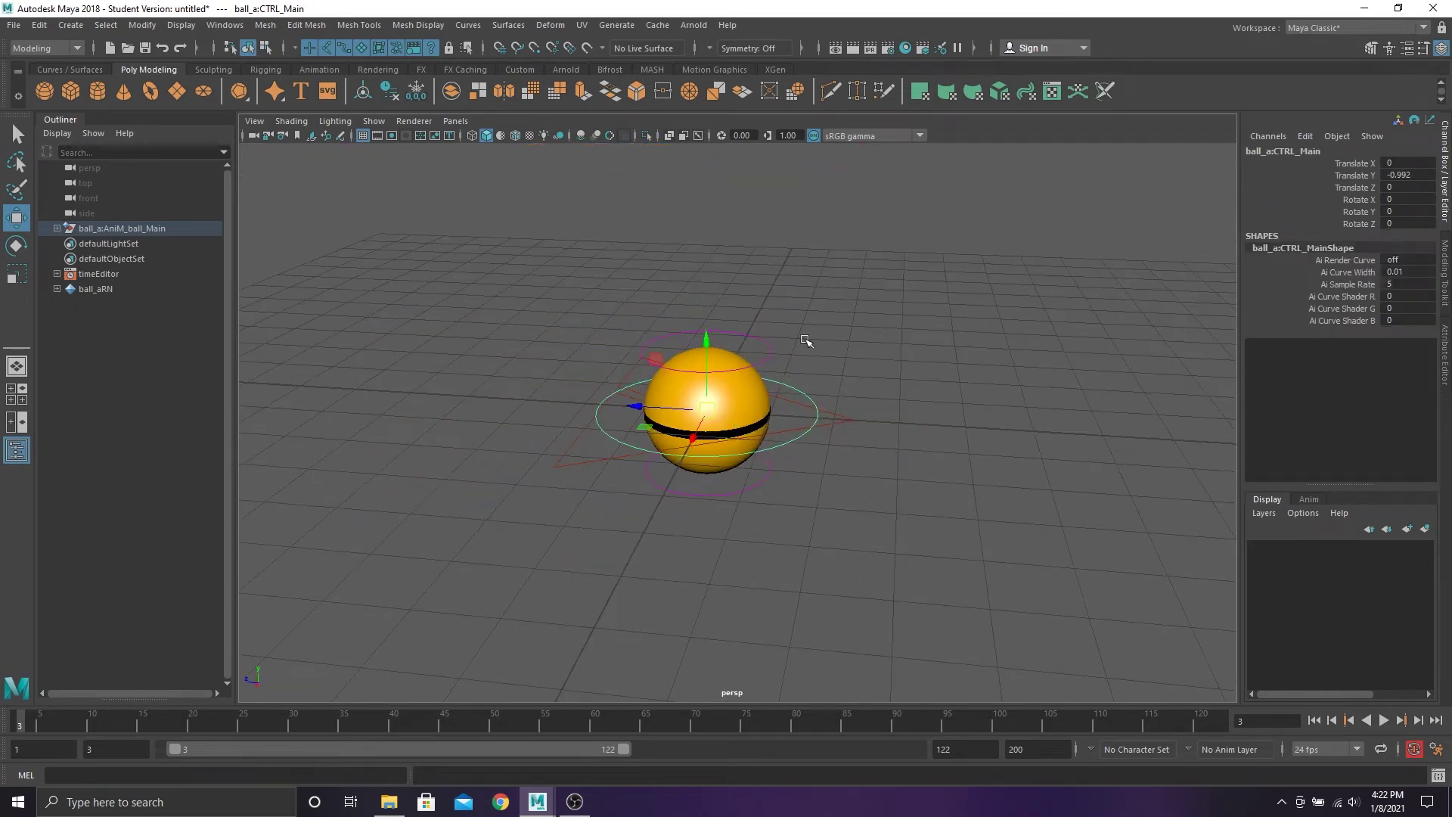
left_click(806, 341)
Create a polygon plane at the origin as the floor and scale it uniformly to about 87
scroll(806, 341, "down", 3)
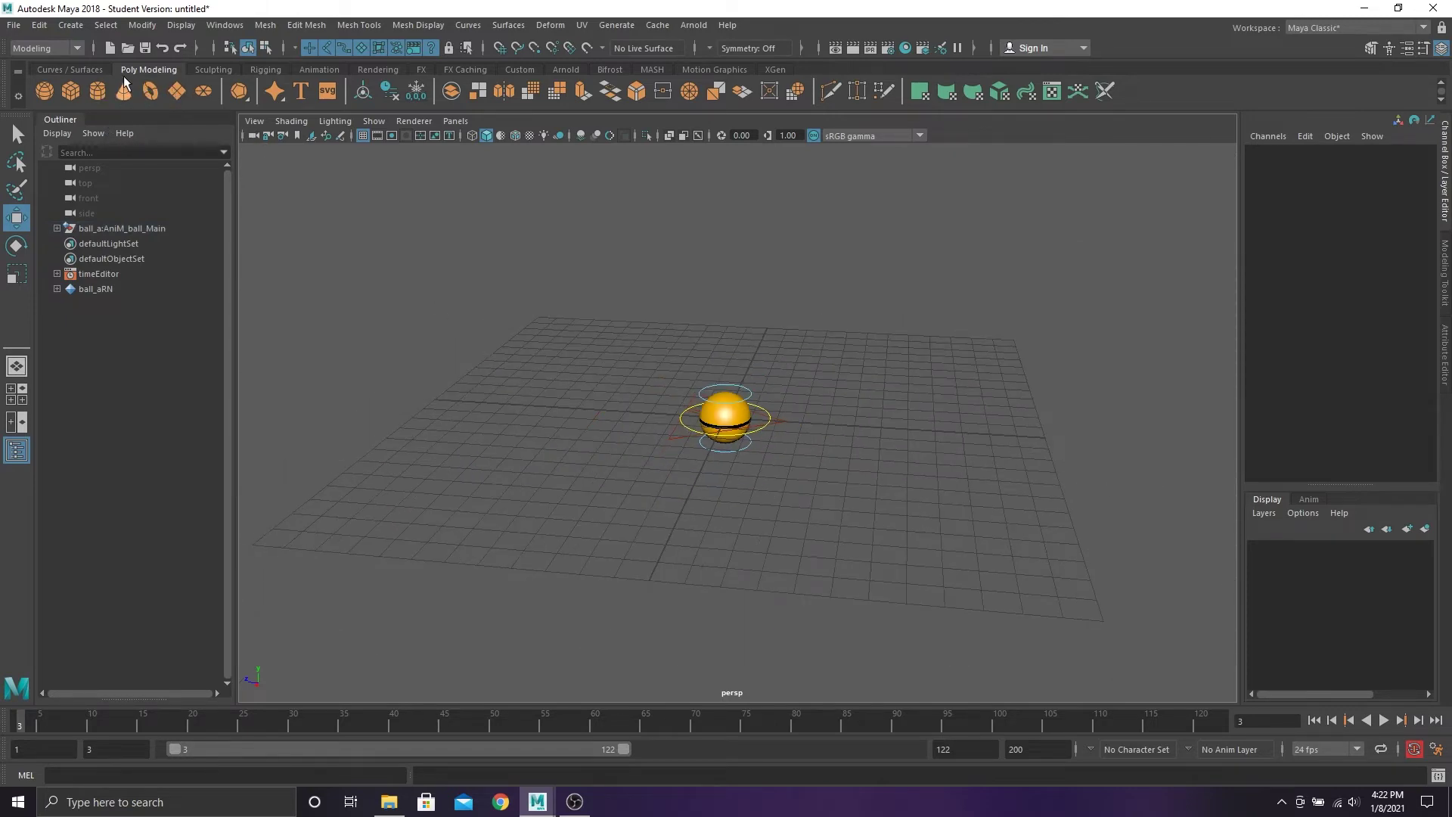
left_click(179, 92)
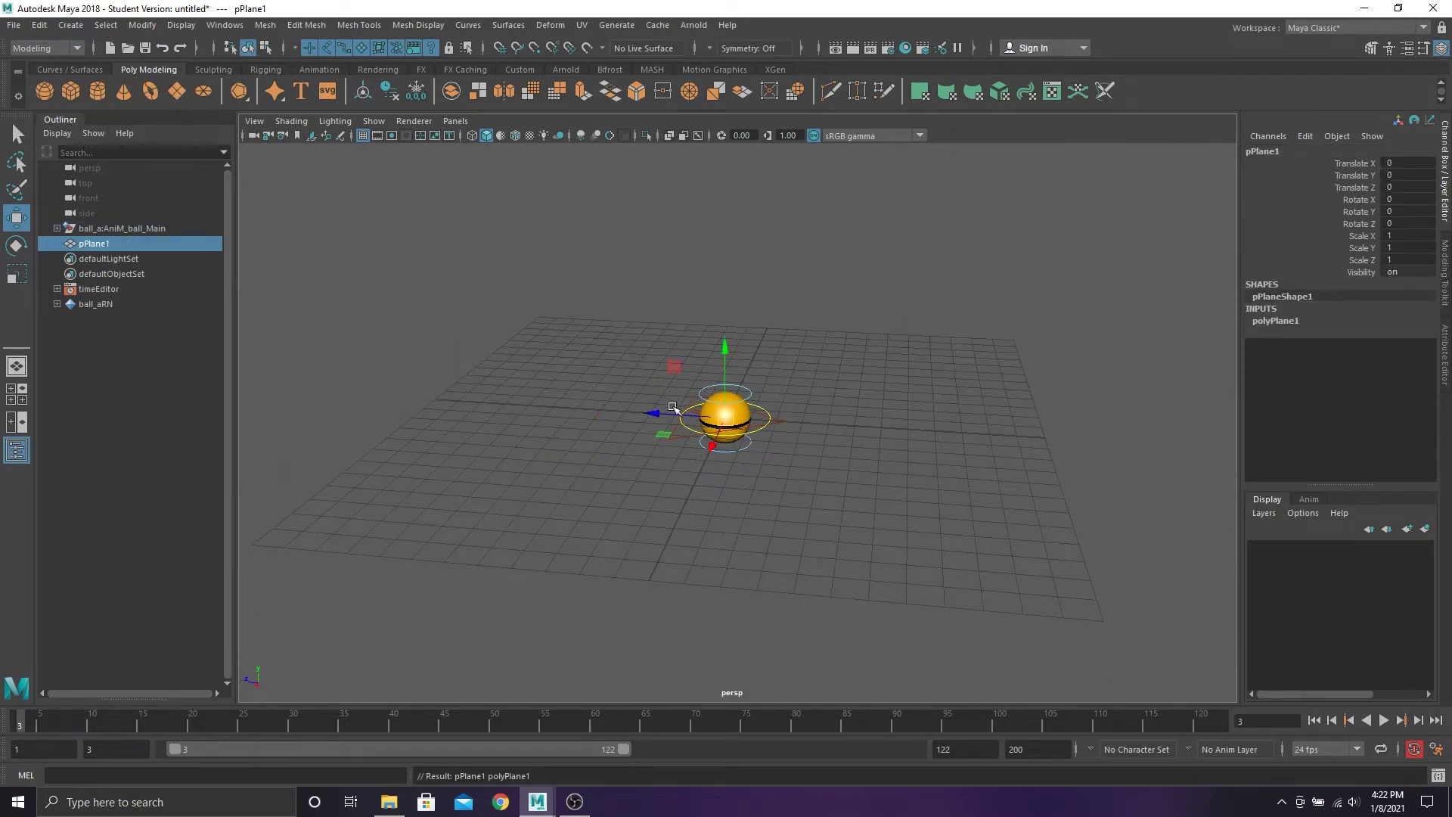
key("r")
left_click_drag(715, 416, 966, 394)
scroll(719, 426, "down", 3)
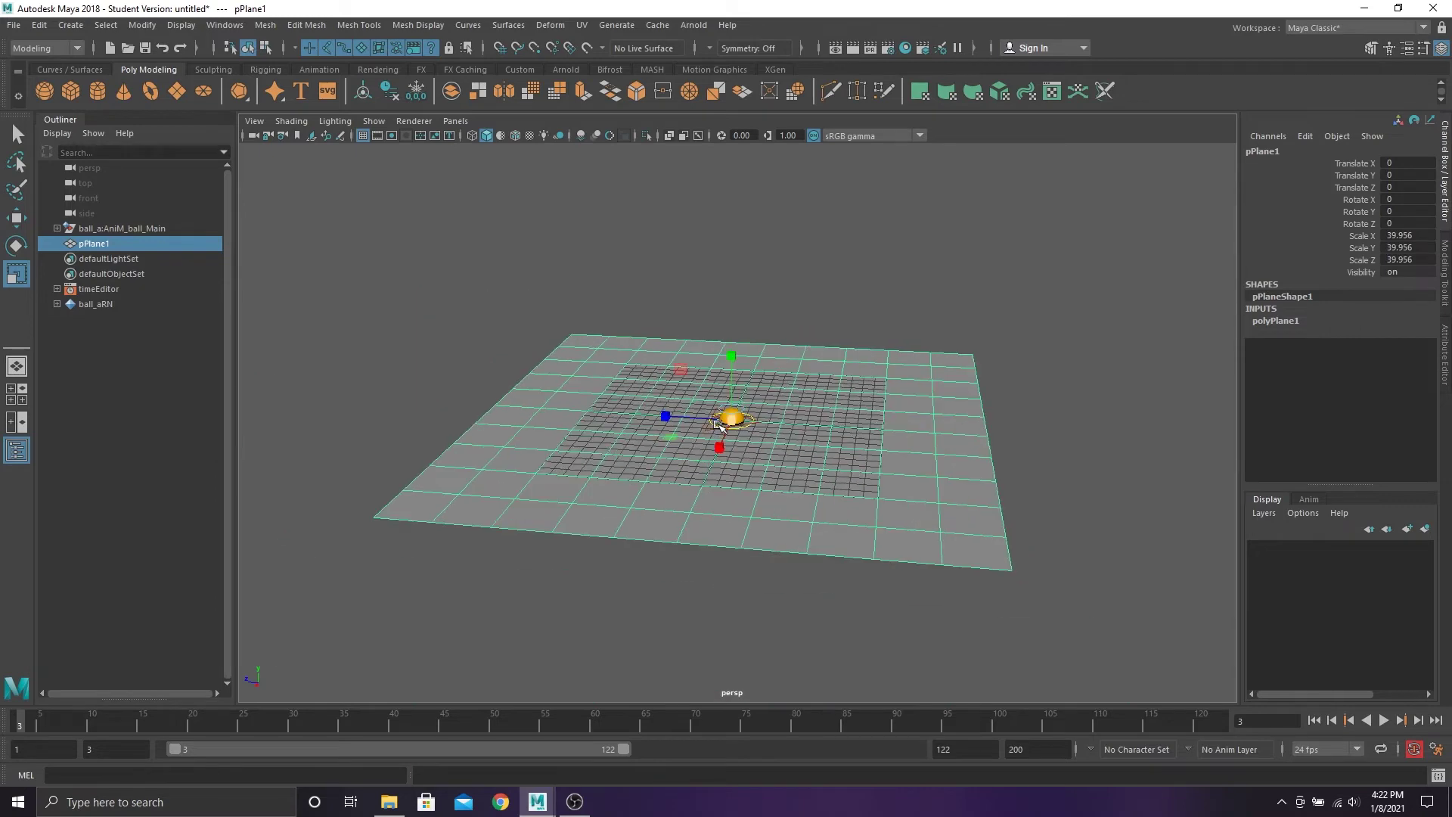
left_click_drag(719, 426, 856, 424)
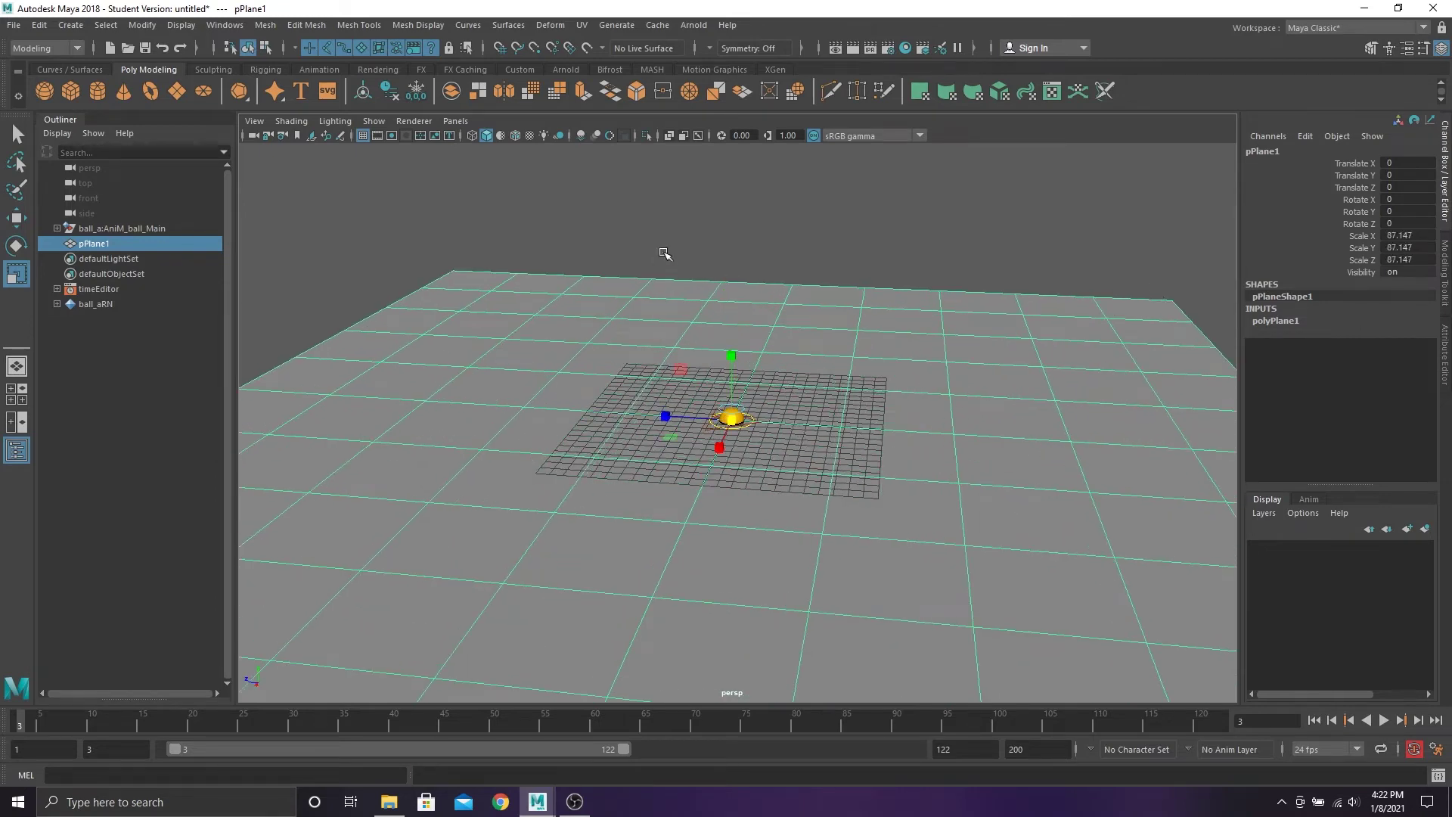
Deselect the floor plane, hide the viewport grid, and turn on screen-space ambient occlusion
left_click(662, 250)
left_click(364, 136)
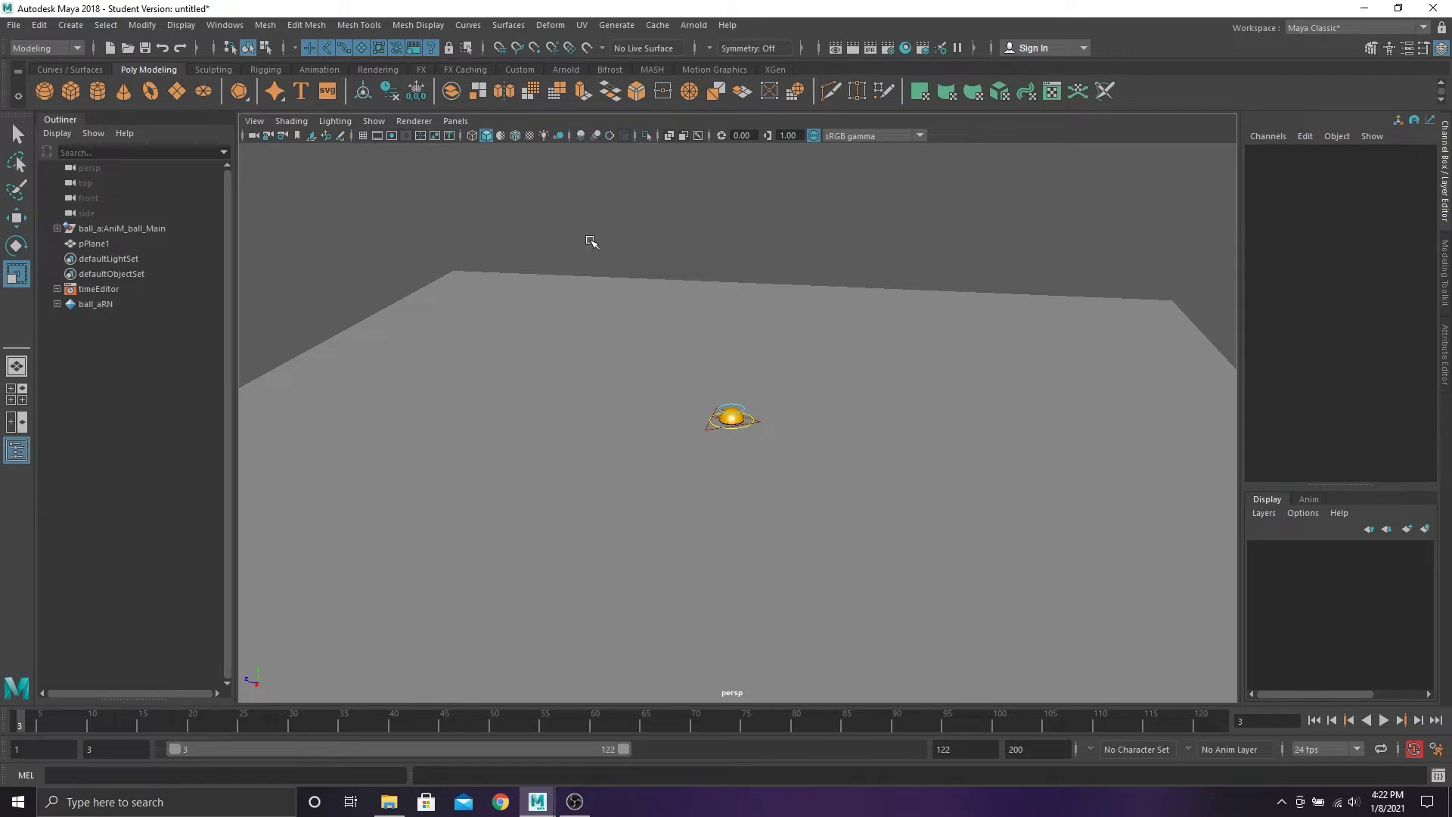
left_click(581, 134)
scroll(800, 424, "up", 5)
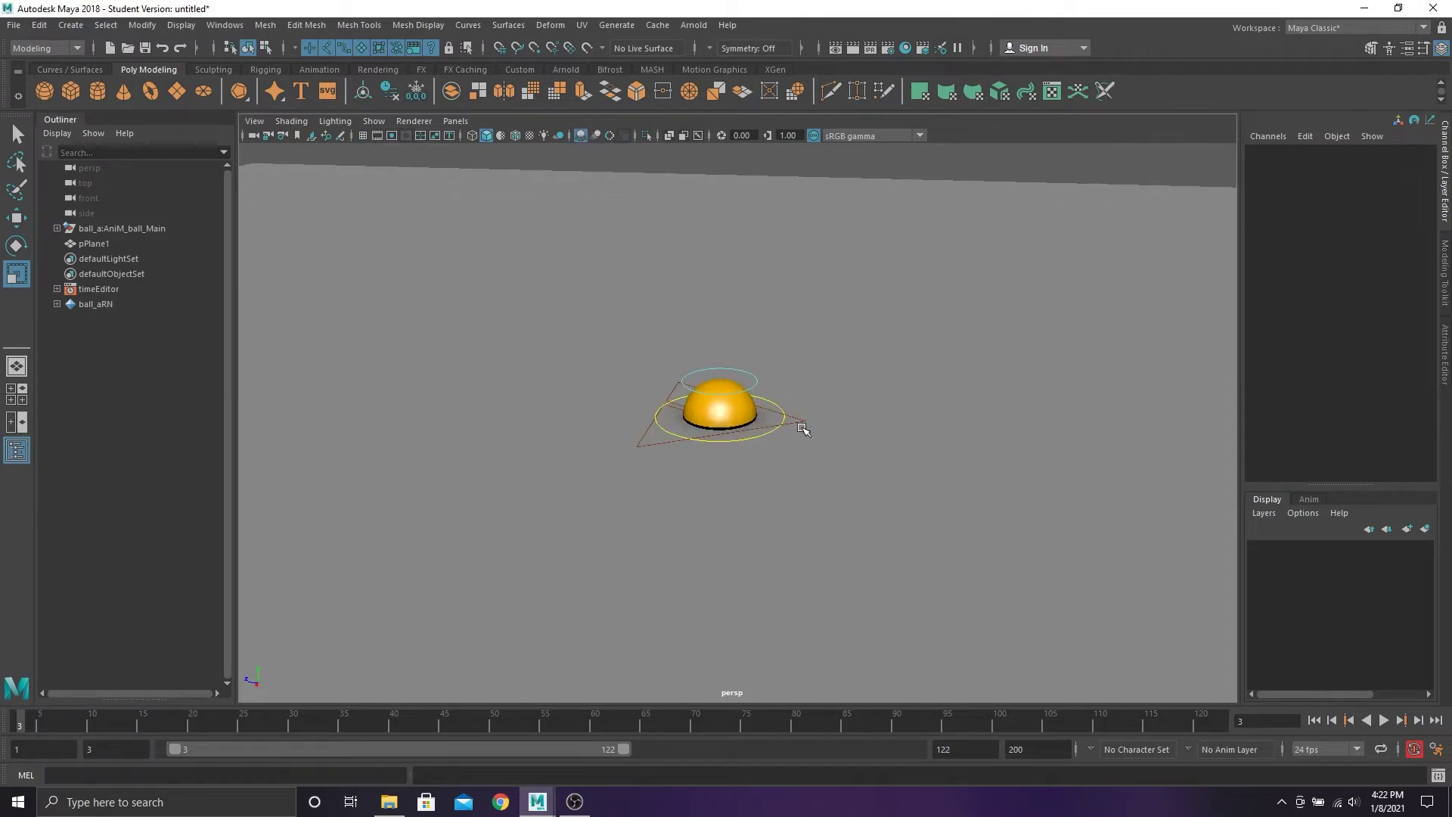
Raise the ball's root control to about 0.963 in Translate Y so the ball rests on the plane, and deselect it
left_click(798, 424)
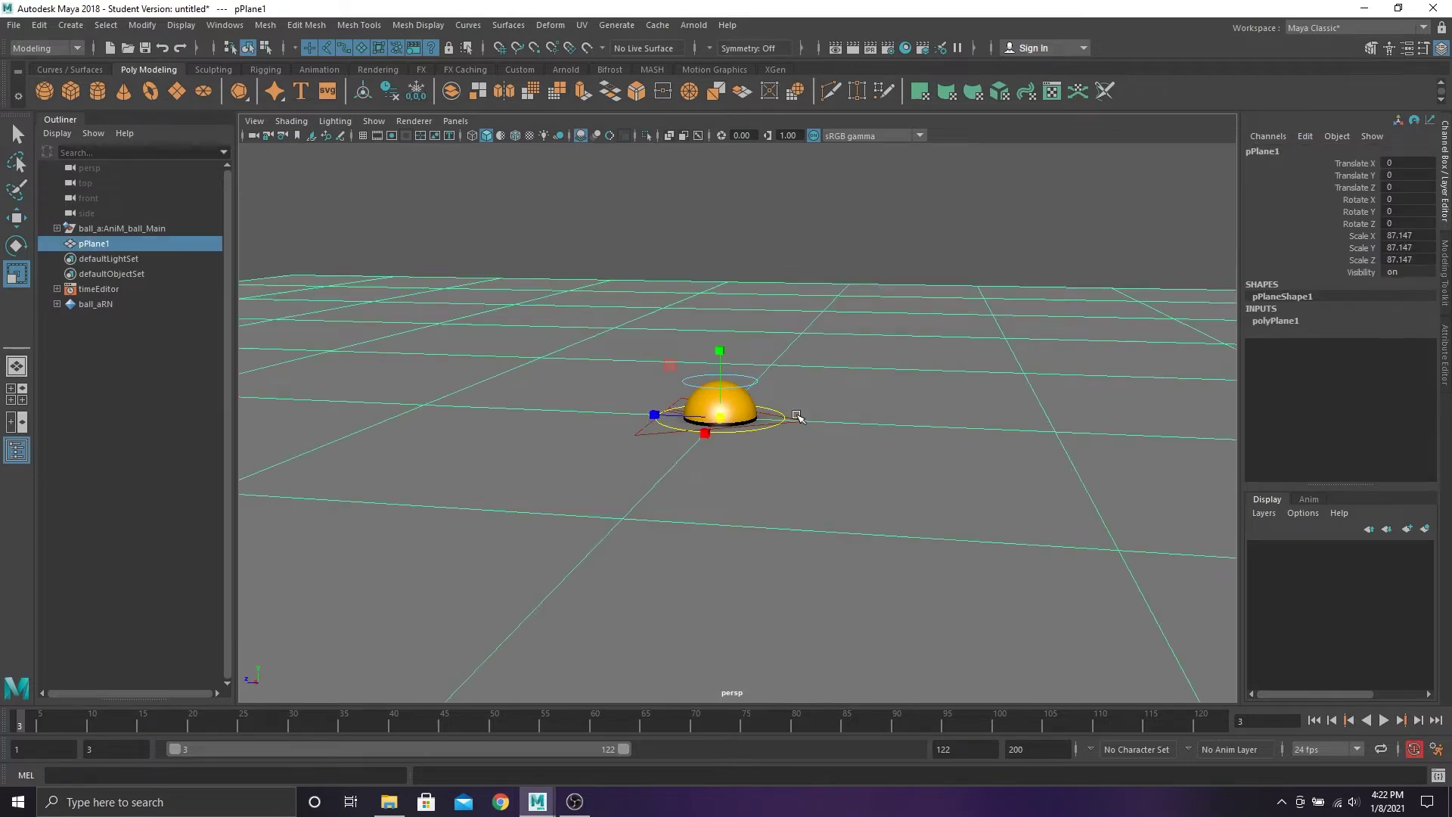
left_click_drag(821, 429, 825, 444, "alt")
scroll(840, 415, "up", 5)
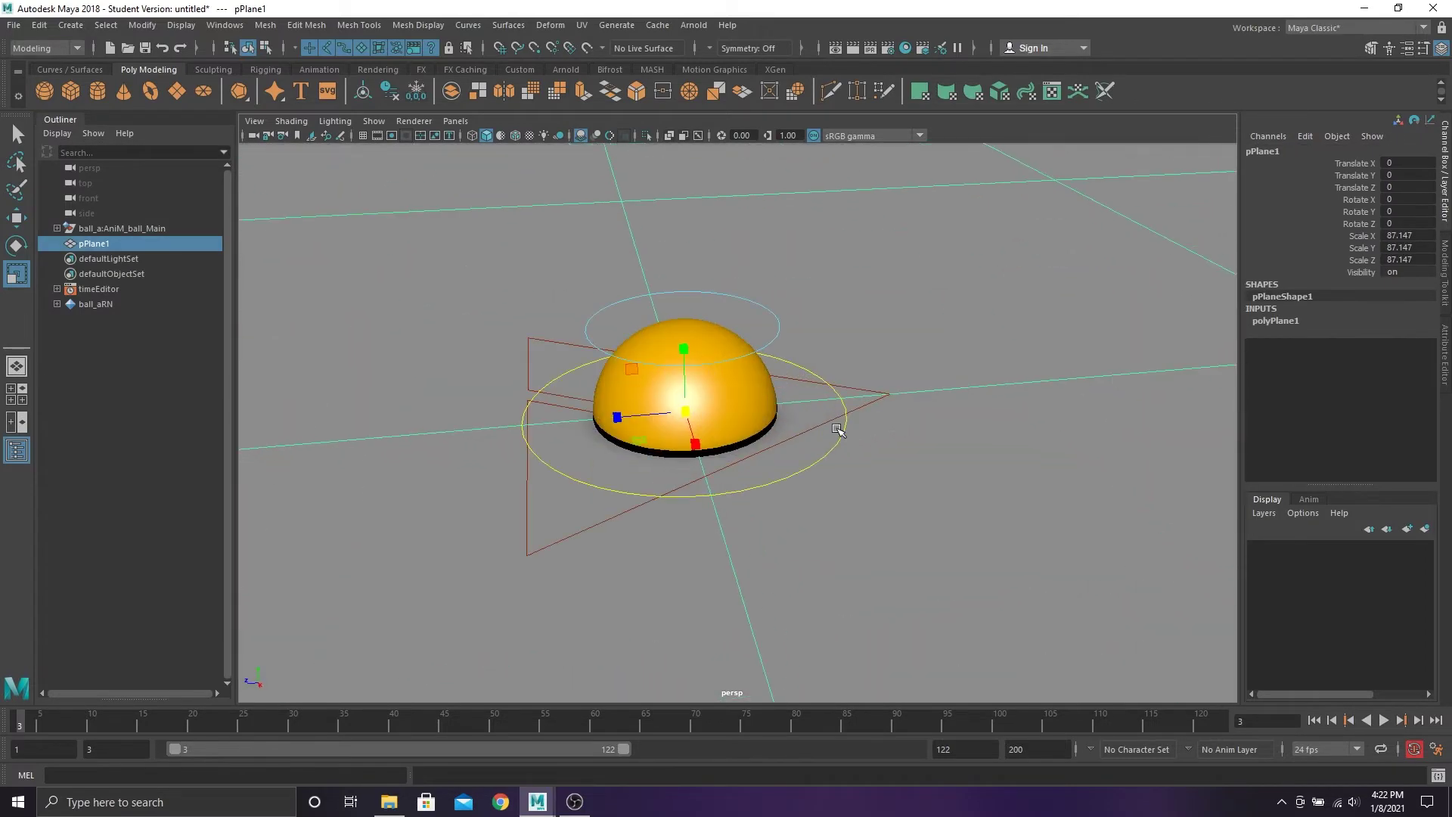
left_click(854, 408)
key("w")
left_click_drag(813, 416, 768, 419, "alt")
left_click_drag(685, 348, 693, 260)
left_click_drag(740, 399, 710, 366, "alt")
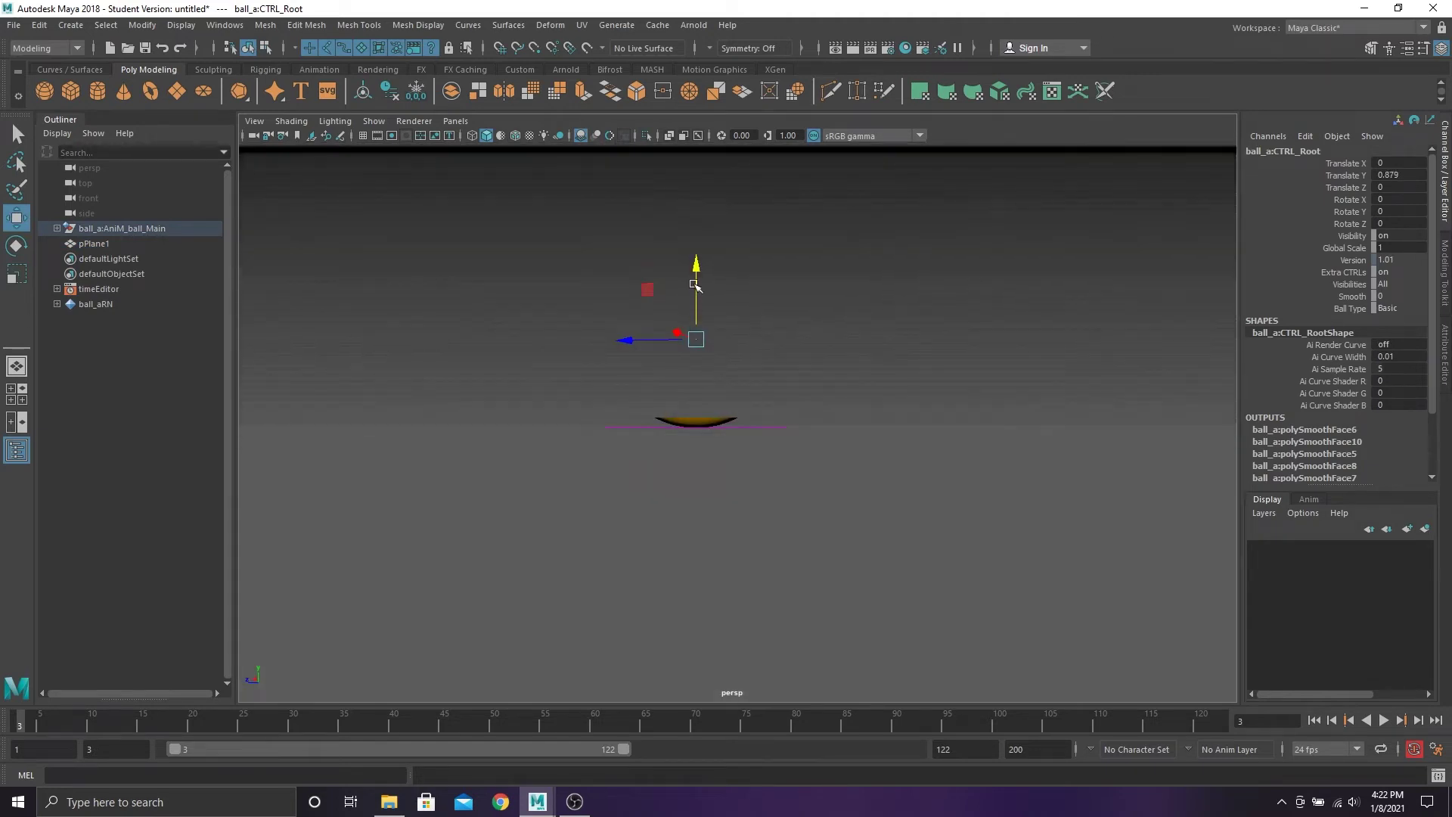
left_click_drag(693, 285, 693, 333)
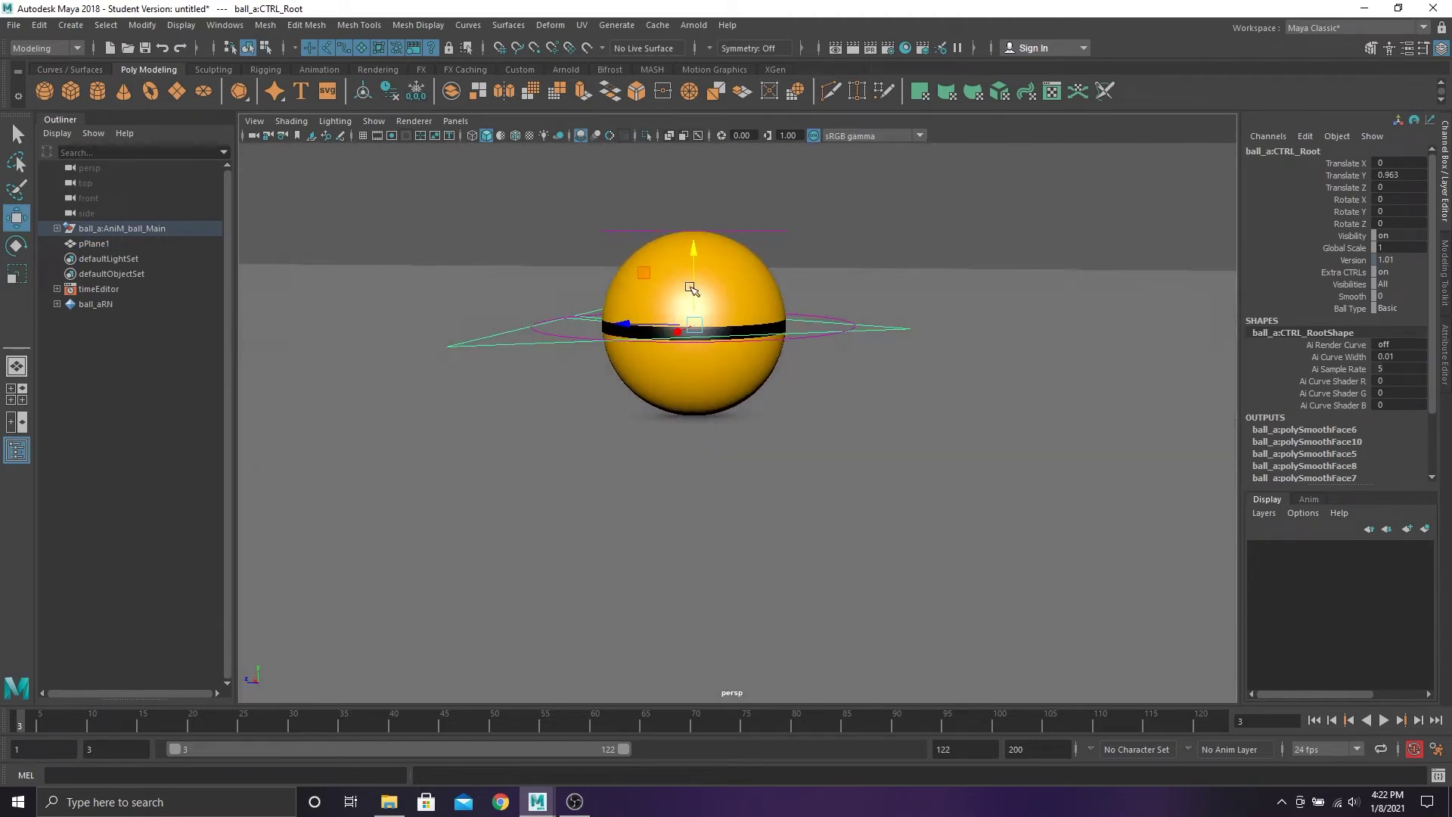
left_click(580, 138)
scroll(632, 247, "down", 3)
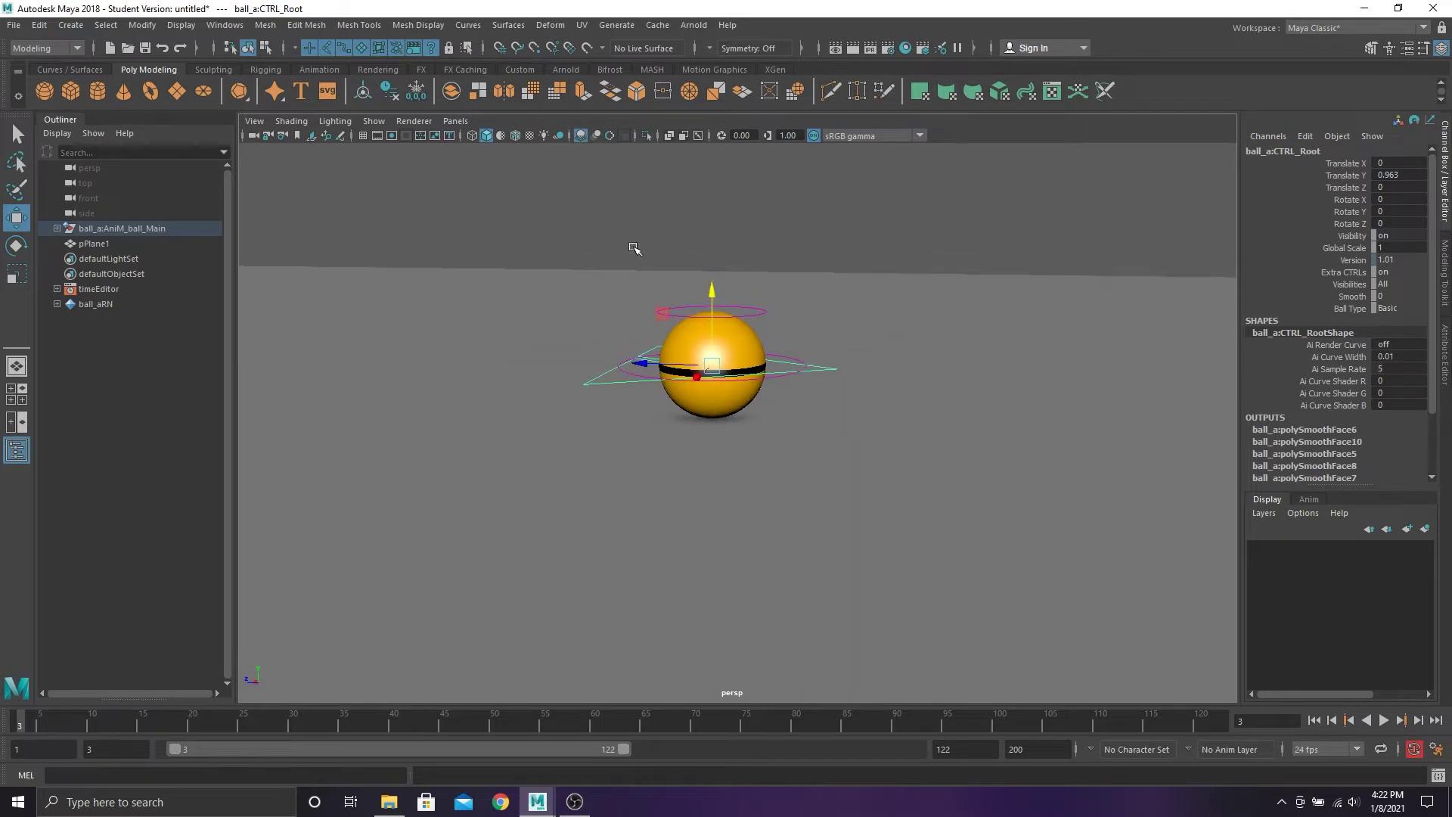
left_click(632, 246)
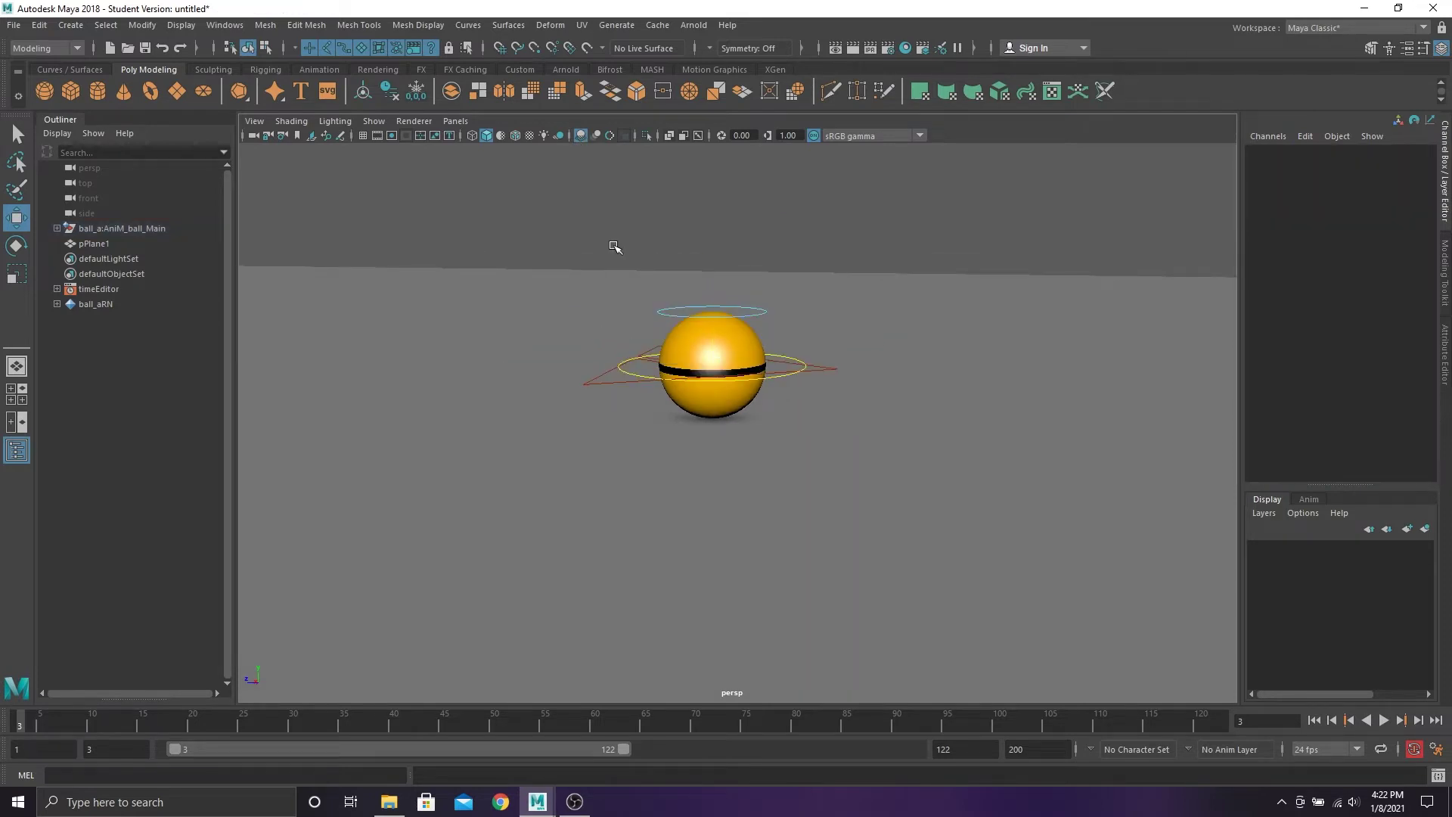
Restrict the selection mask to curves only and test it on the ball's root control
left_click_drag(473, 249, 567, 208, "alt")
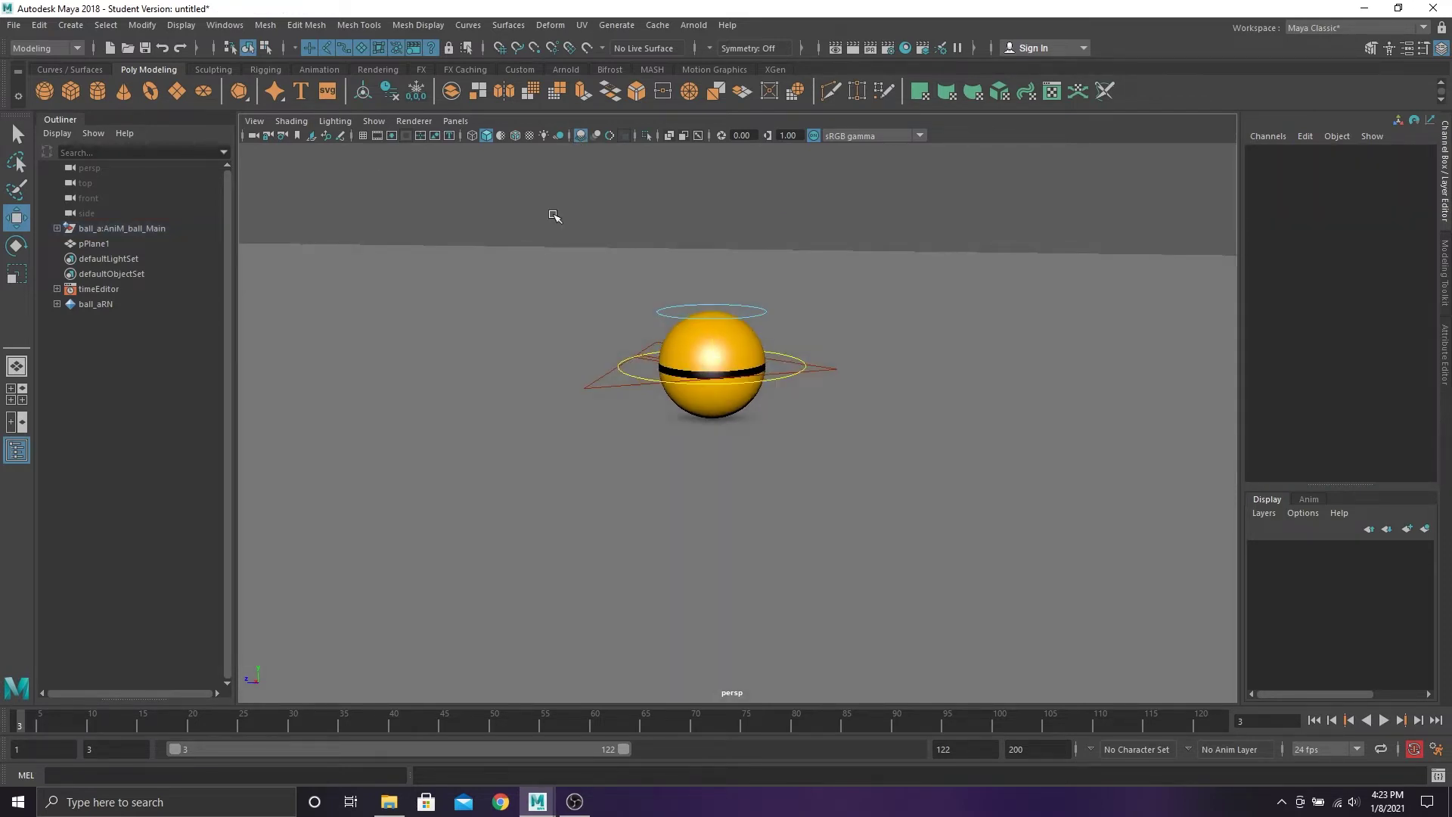
left_click(295, 49)
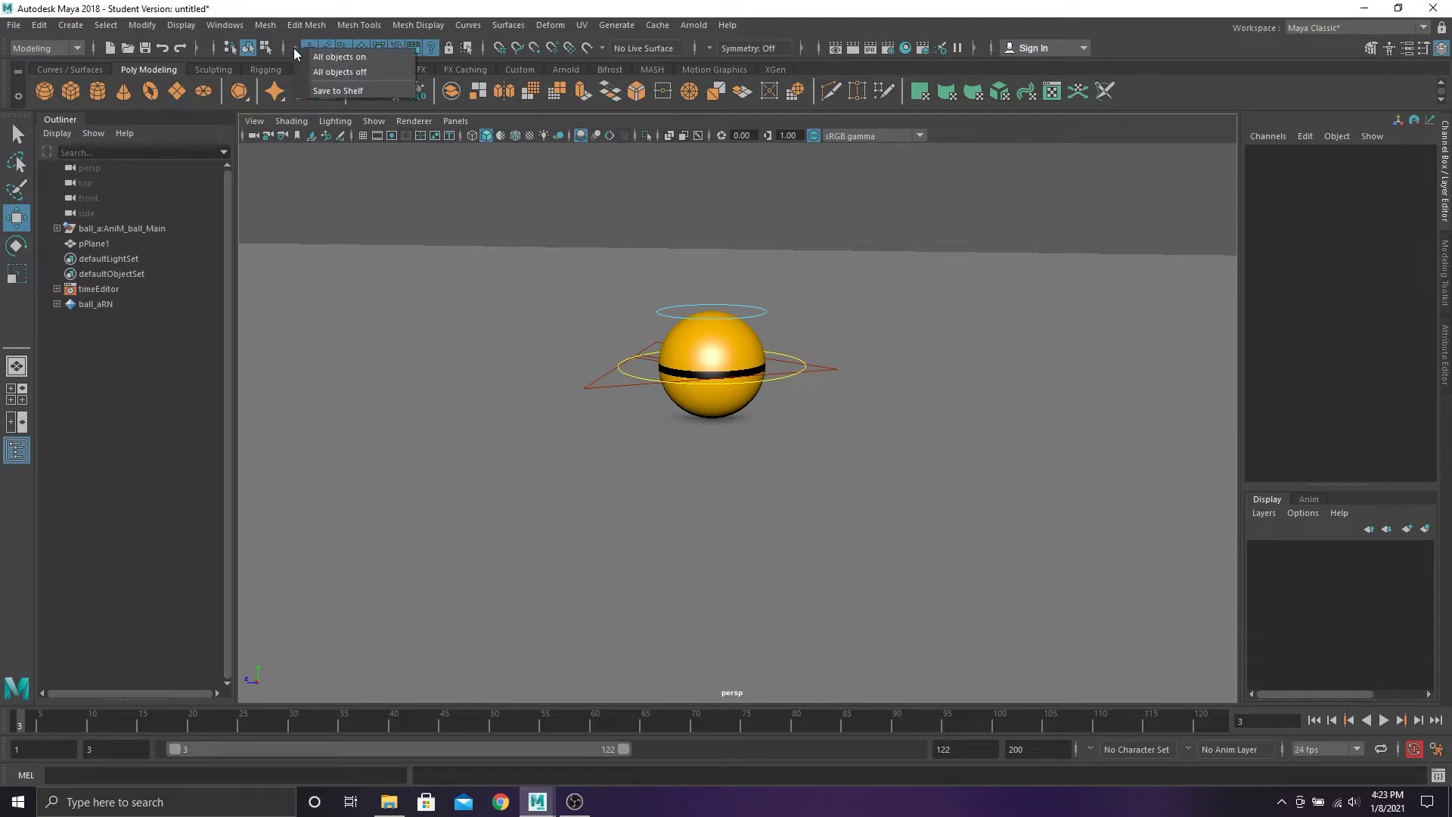
left_click(339, 71)
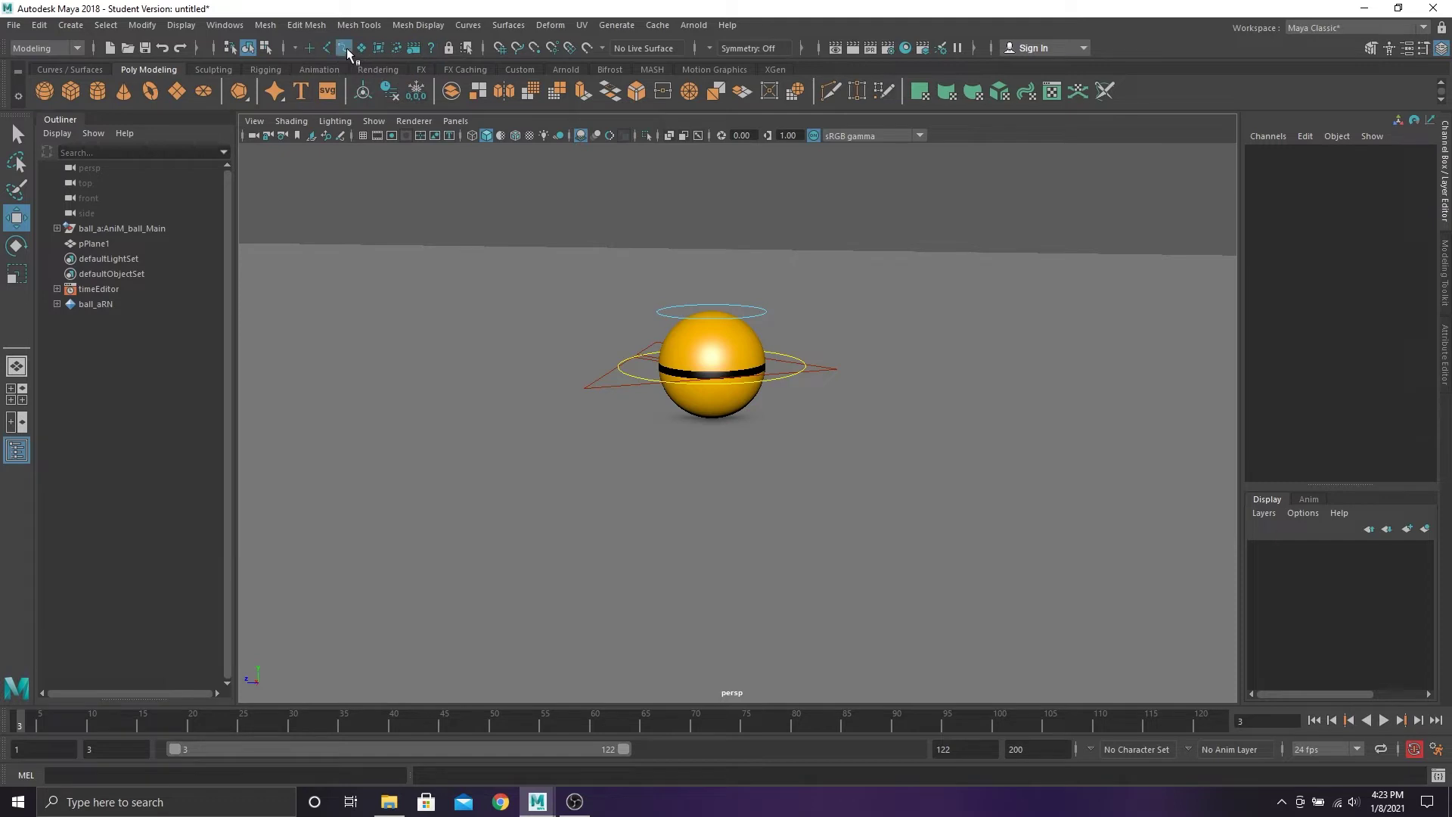
left_click(344, 47)
scroll(811, 373, "down", 3)
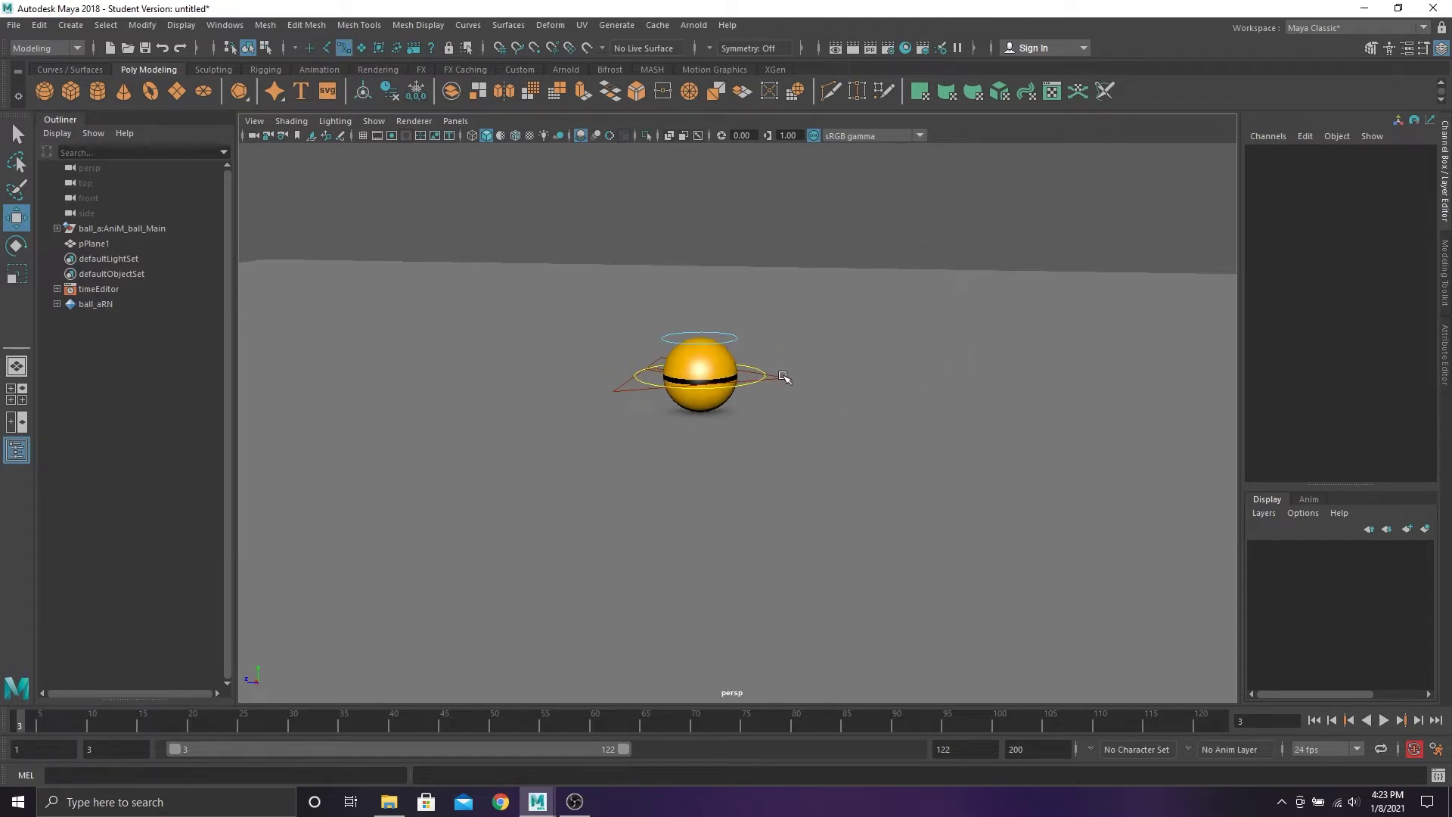
left_click(784, 378)
left_click(850, 259)
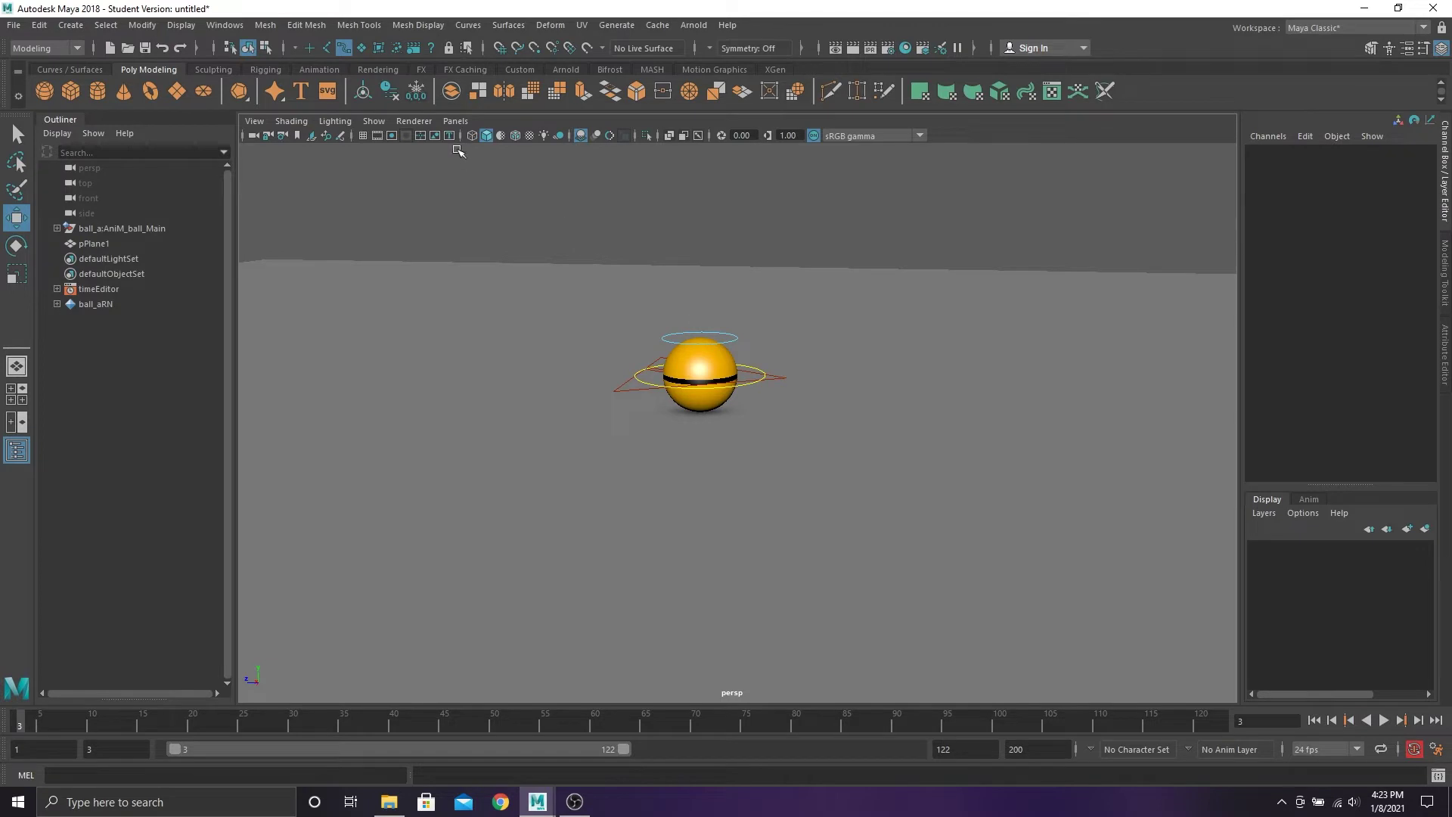
Hide every object type in the perspective view except NURBS curves and polygons
left_click(377, 122)
left_click(386, 183)
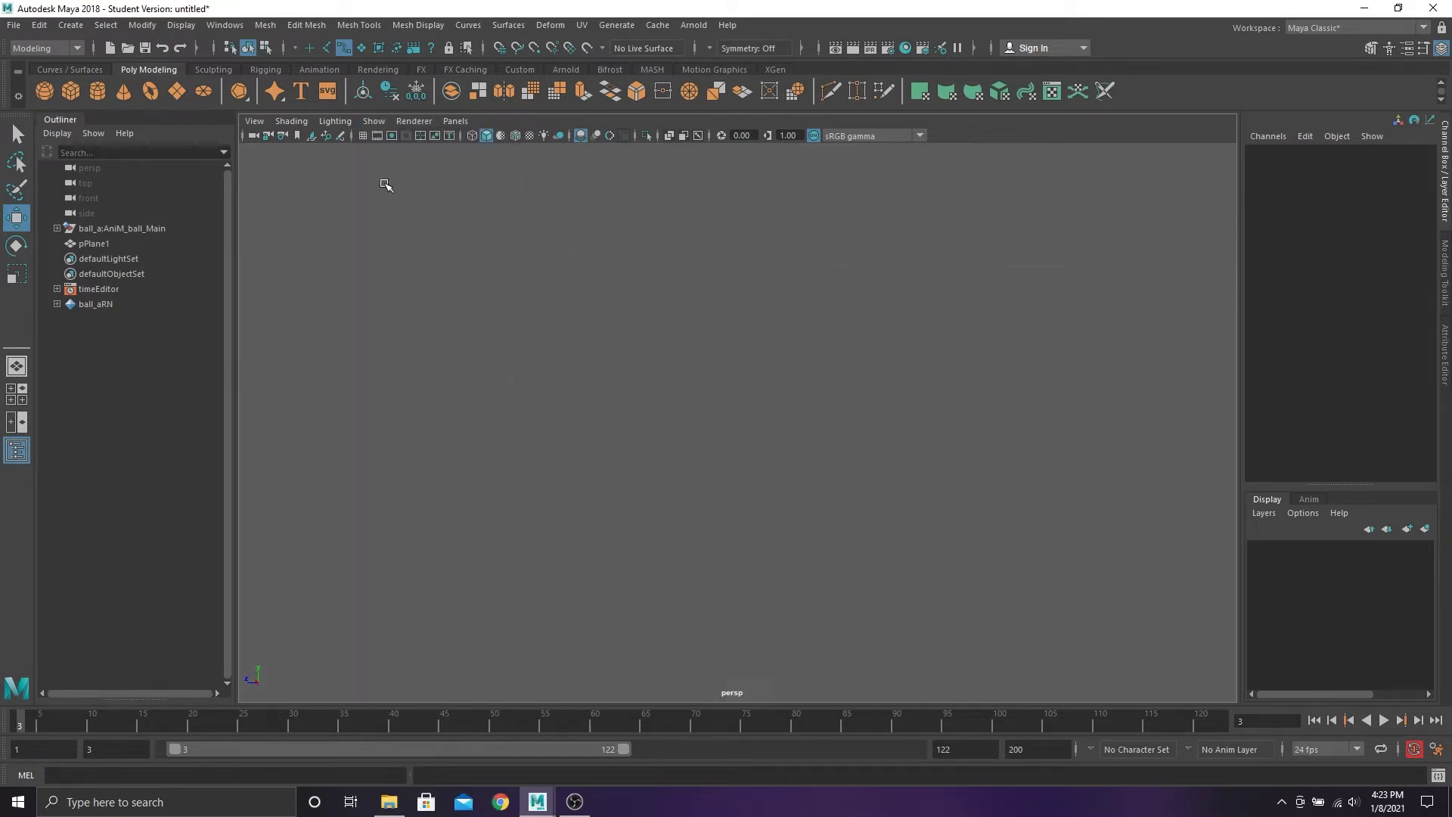
left_click(374, 121)
left_click(408, 217)
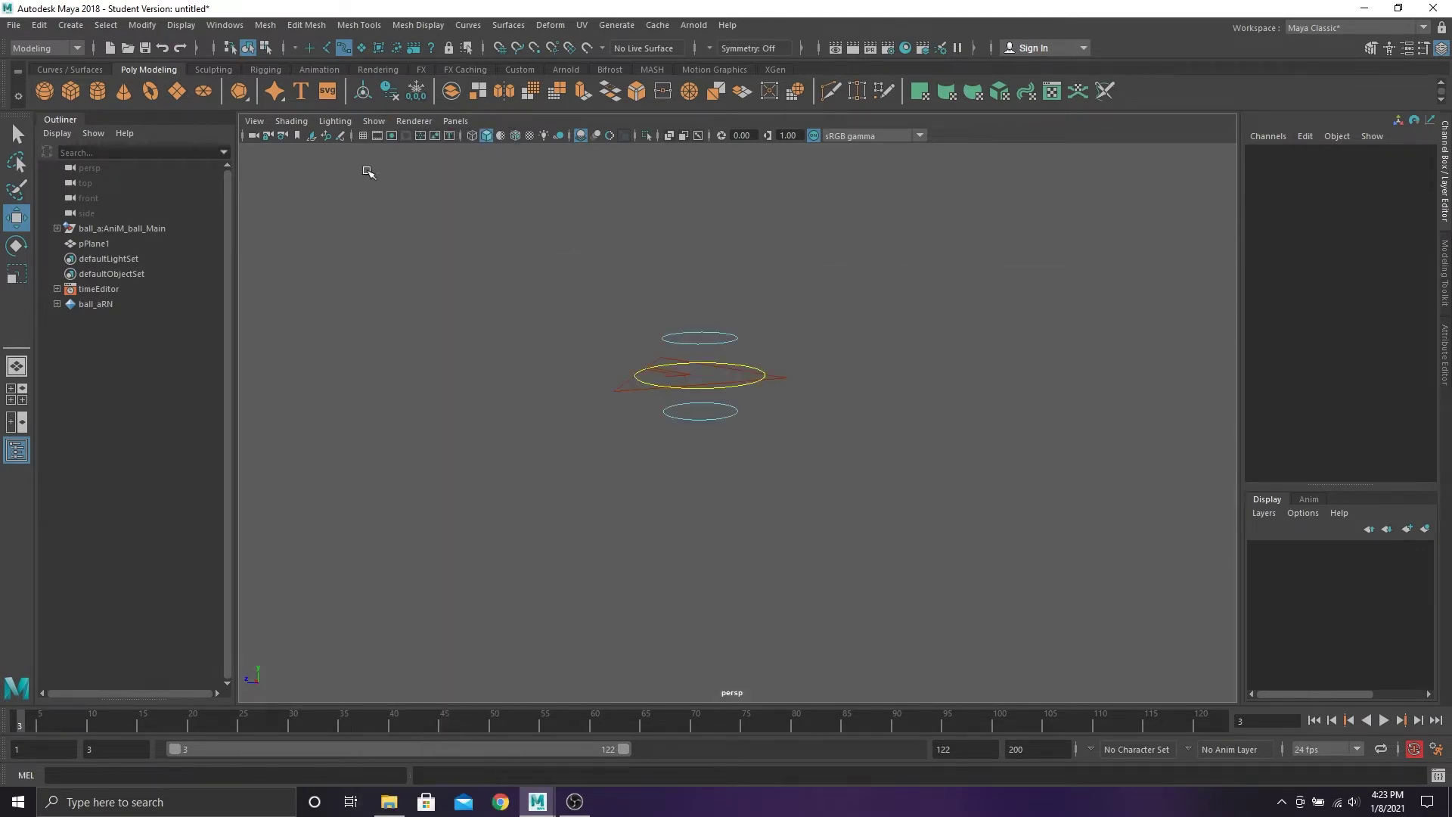
left_click(373, 121)
left_click(418, 280)
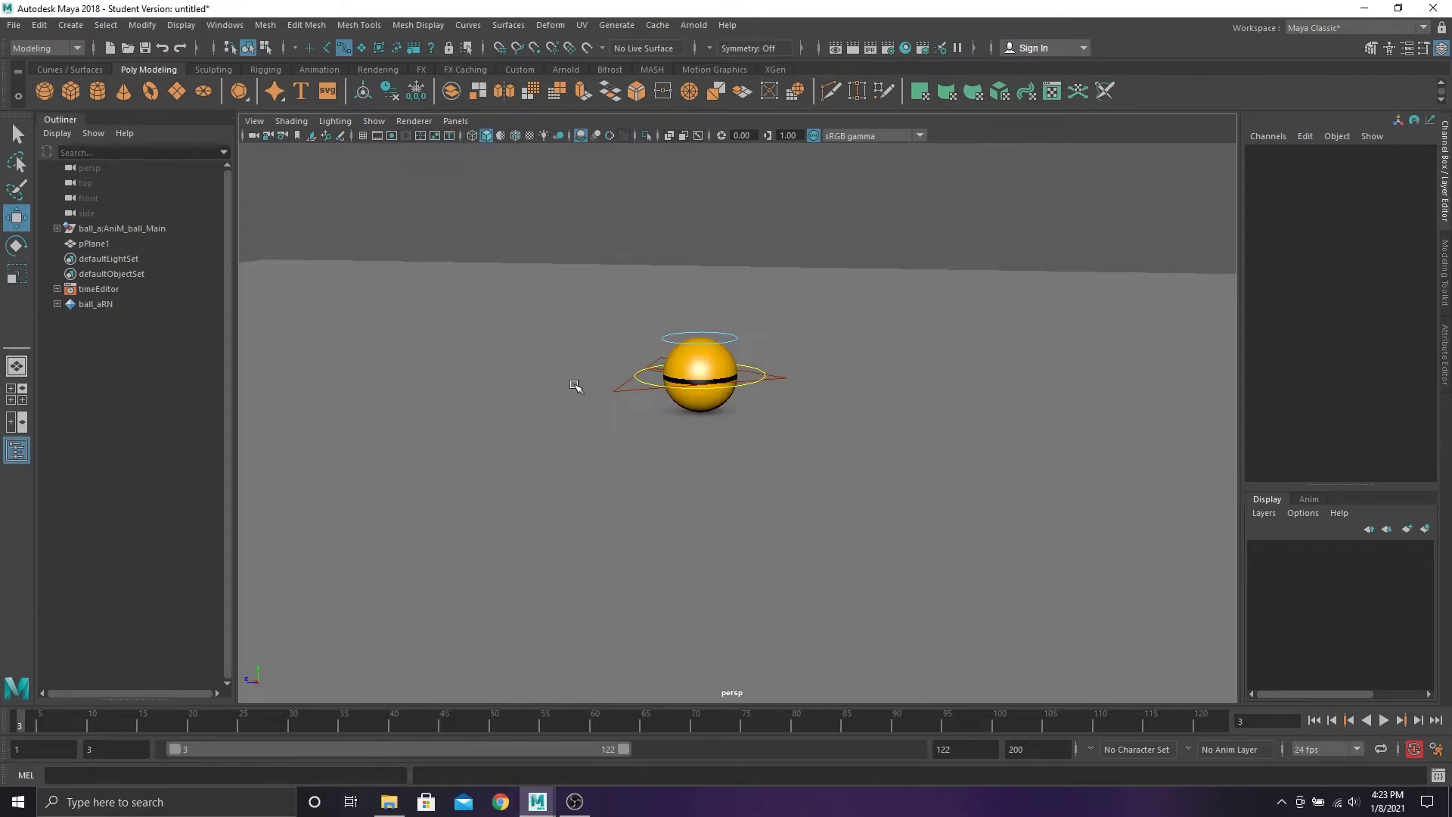
Set the playback range to frames 1 through 75 and the animation end to frame 75
scroll(681, 463, "down", 5)
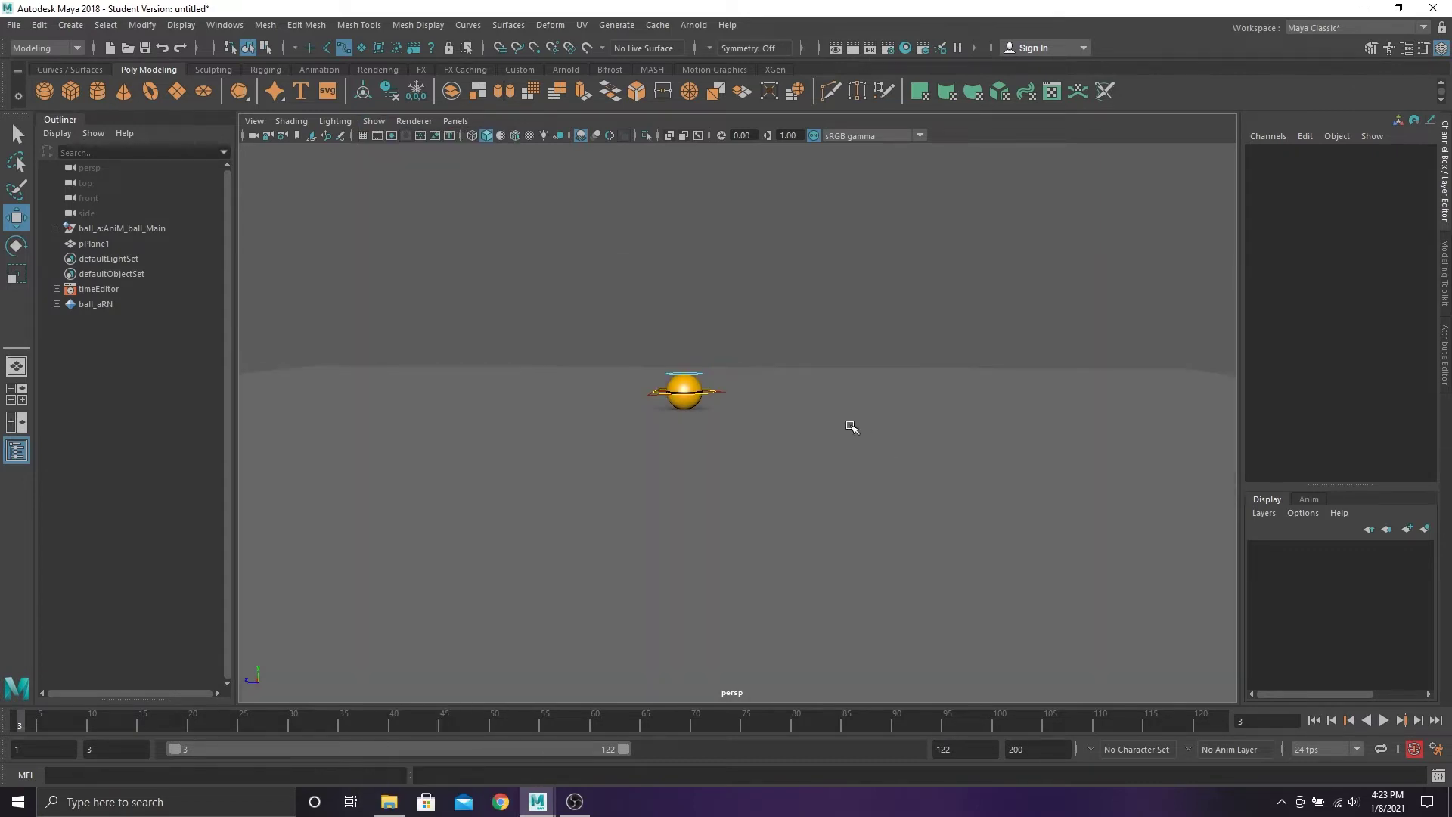
middle_click_drag(850, 424, 733, 457, "alt")
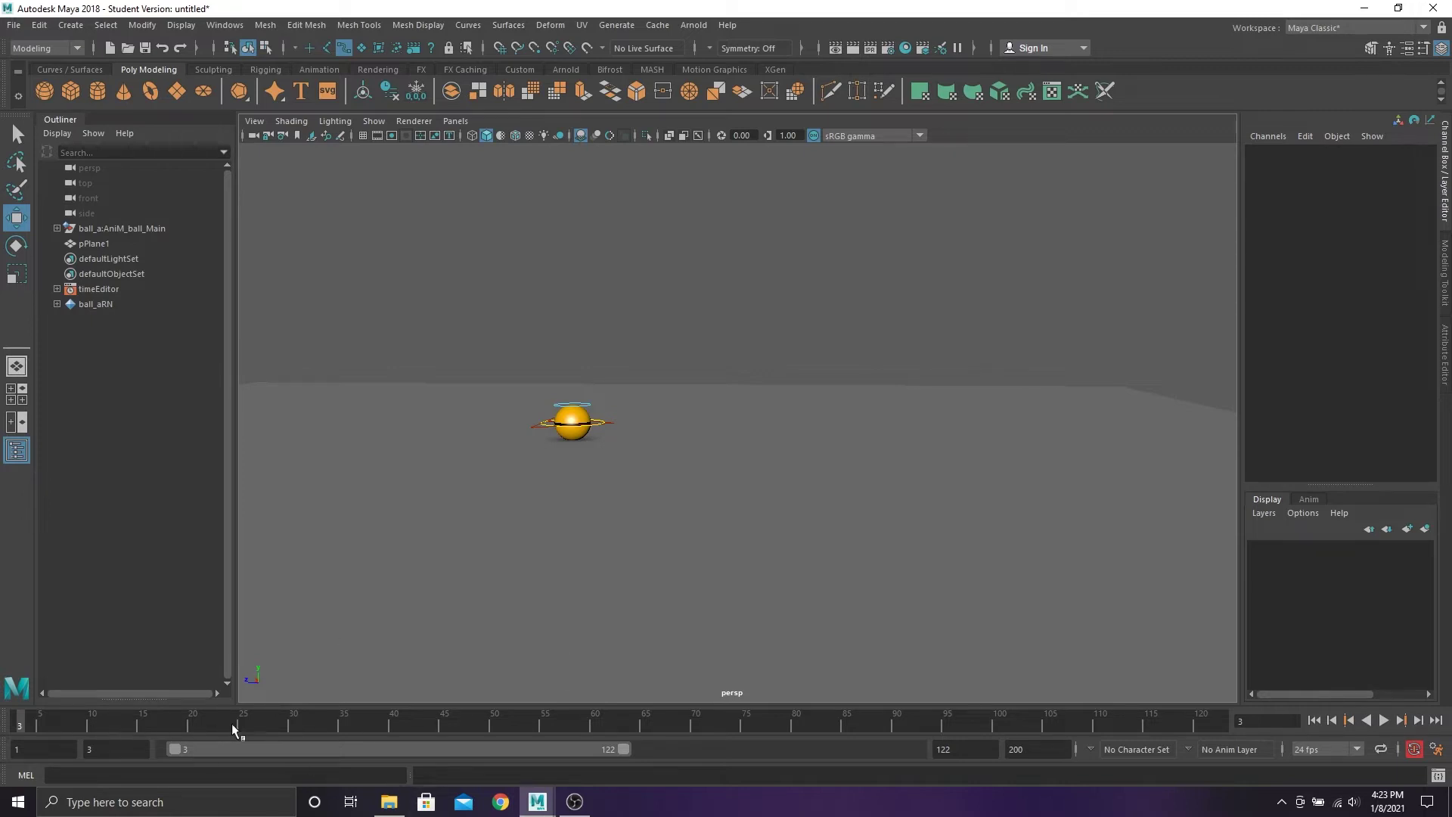
left_click(34, 749)
double_click(115, 750)
type("1")
left_click_drag(175, 750, 135, 754)
left_click(971, 749)
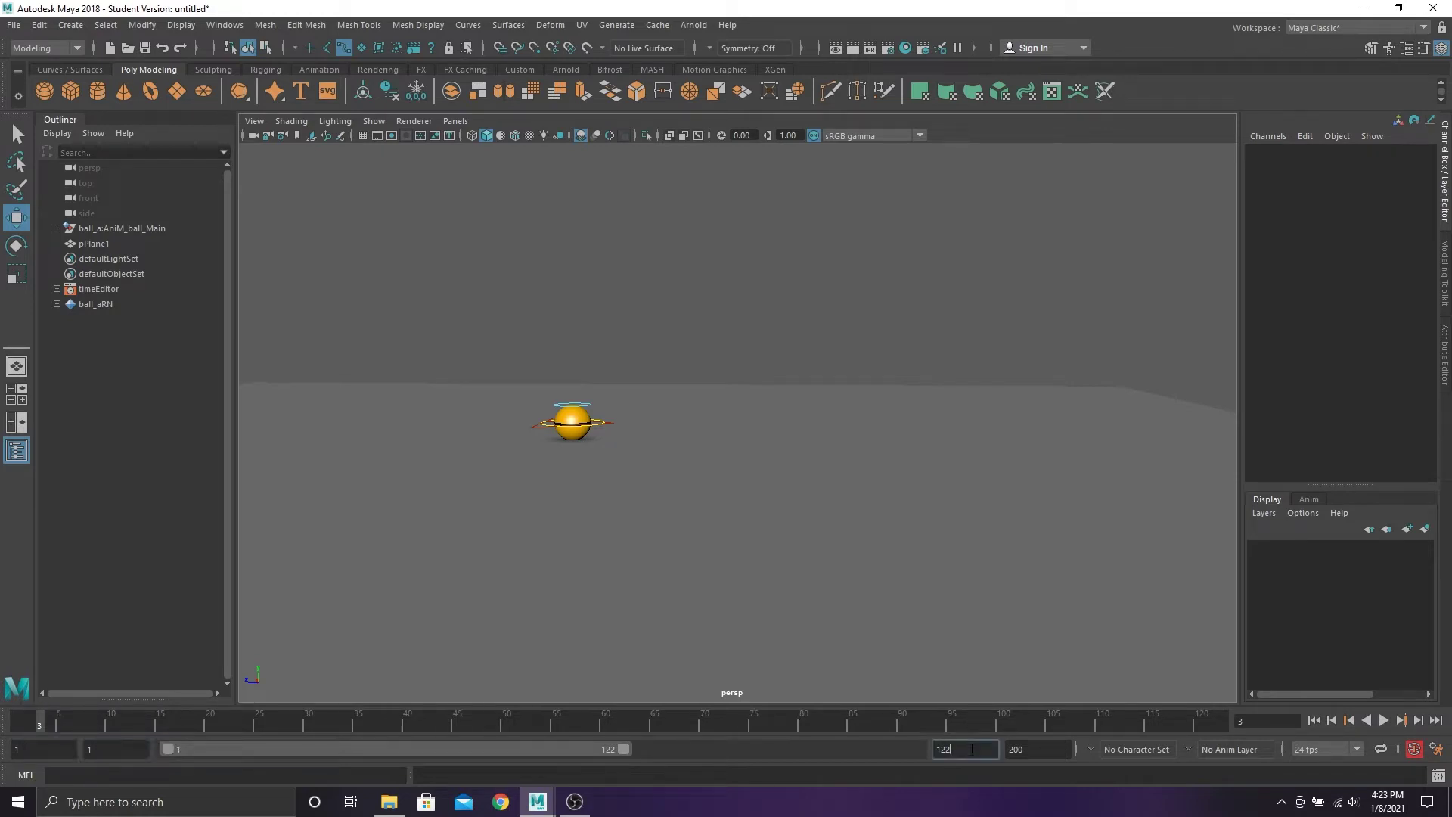
key("Return")
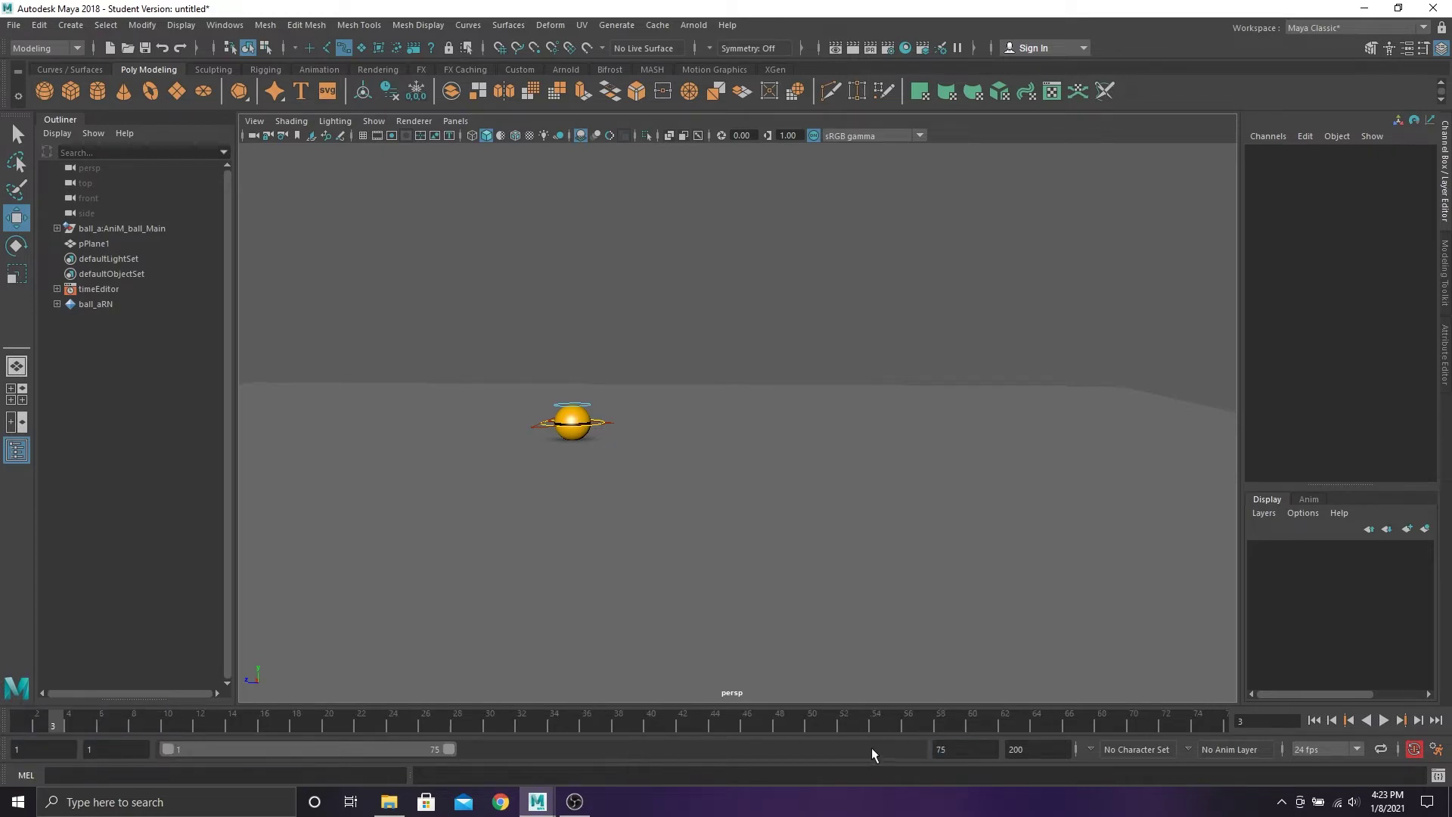
left_click_drag(1027, 750, 884, 752)
key("Return")
Go to frame 1, select the ball's root control, and key its translate and rotate channels
left_click(15, 723)
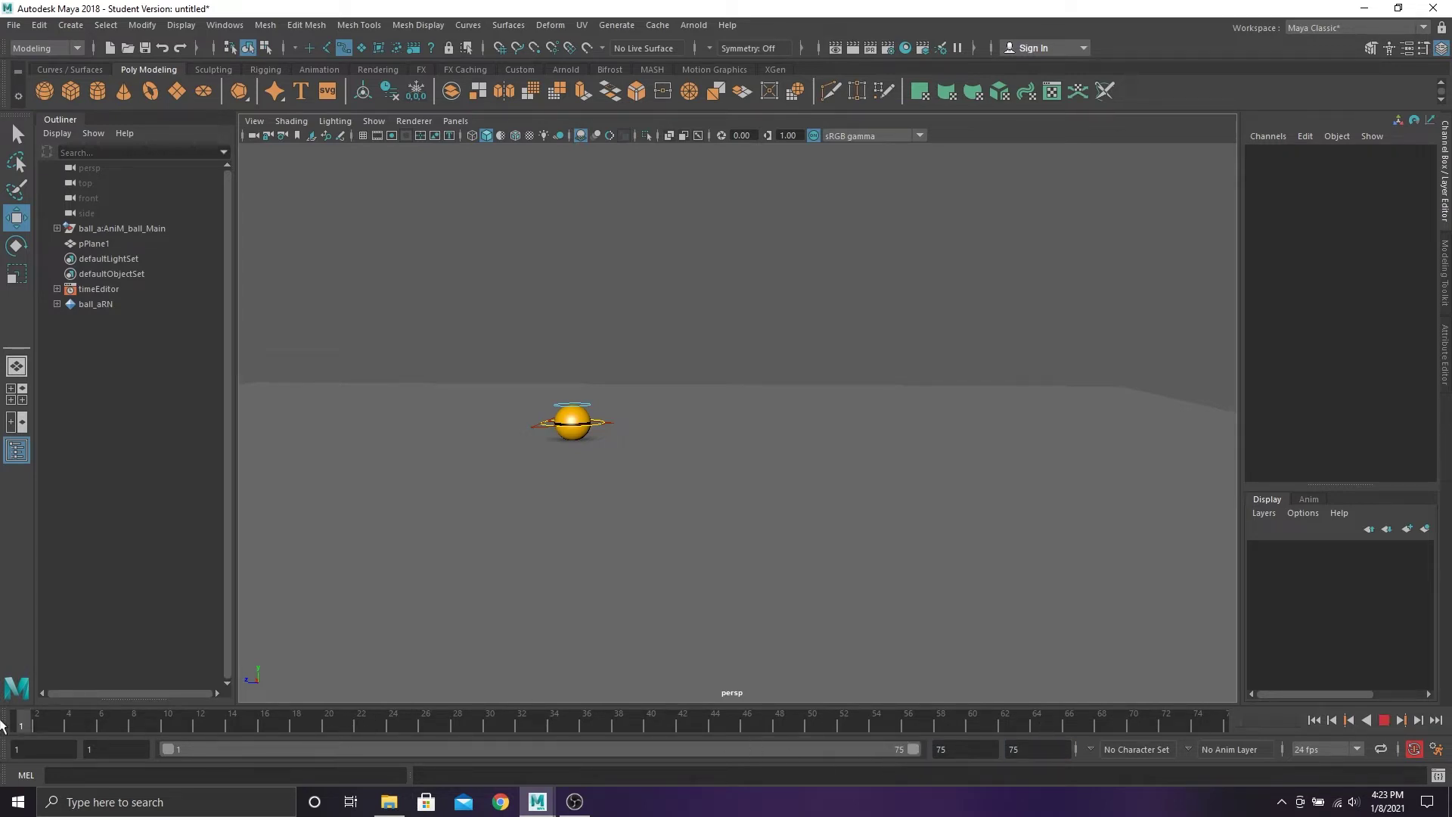
scroll(684, 557, "down", 2)
left_click_drag(697, 553, 684, 549, "alt")
middle_click_drag(685, 550, 702, 574, "alt")
scroll(673, 504, "up", 4)
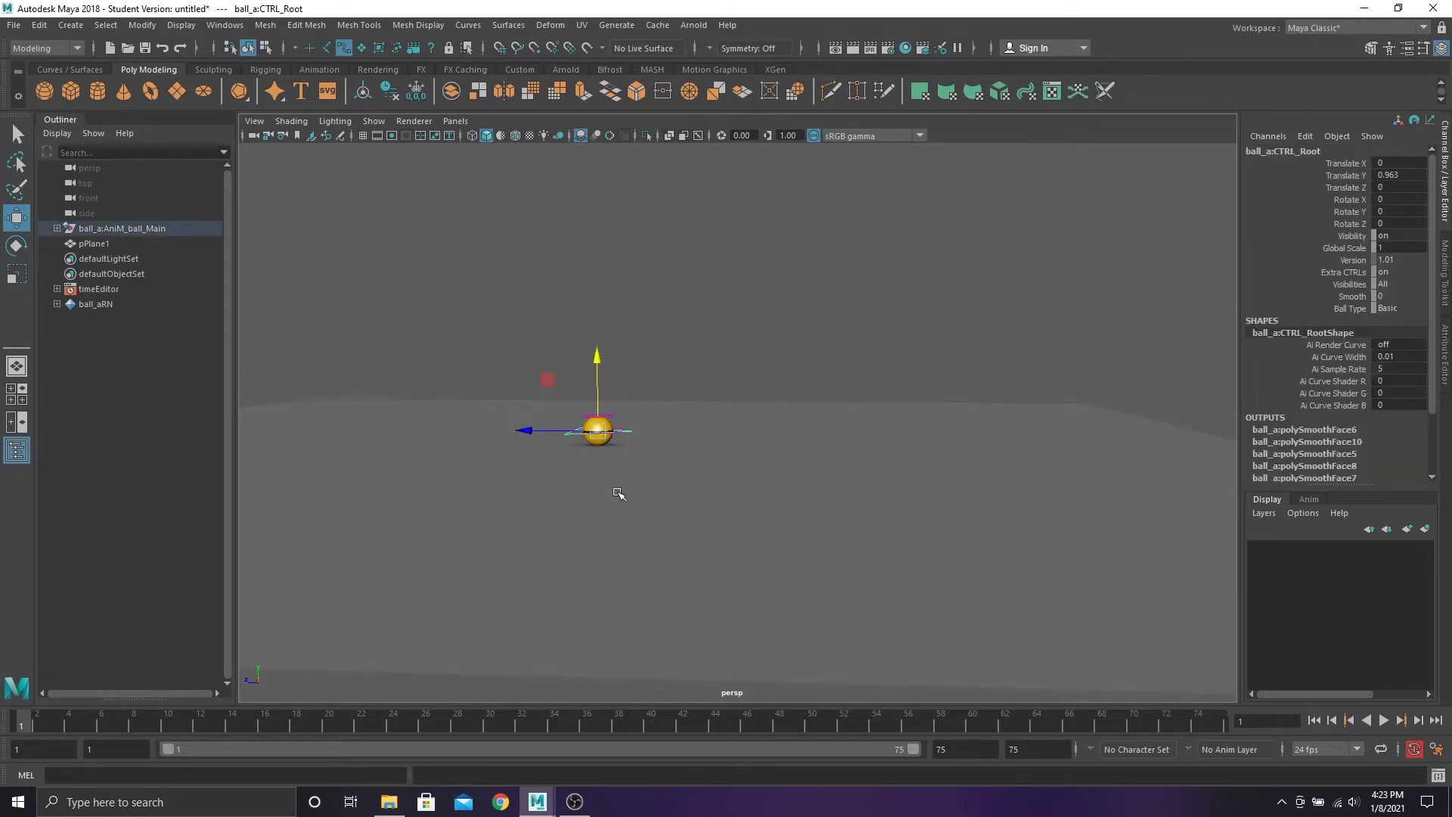
middle_click_drag(766, 506, 688, 503, "alt")
key("s")
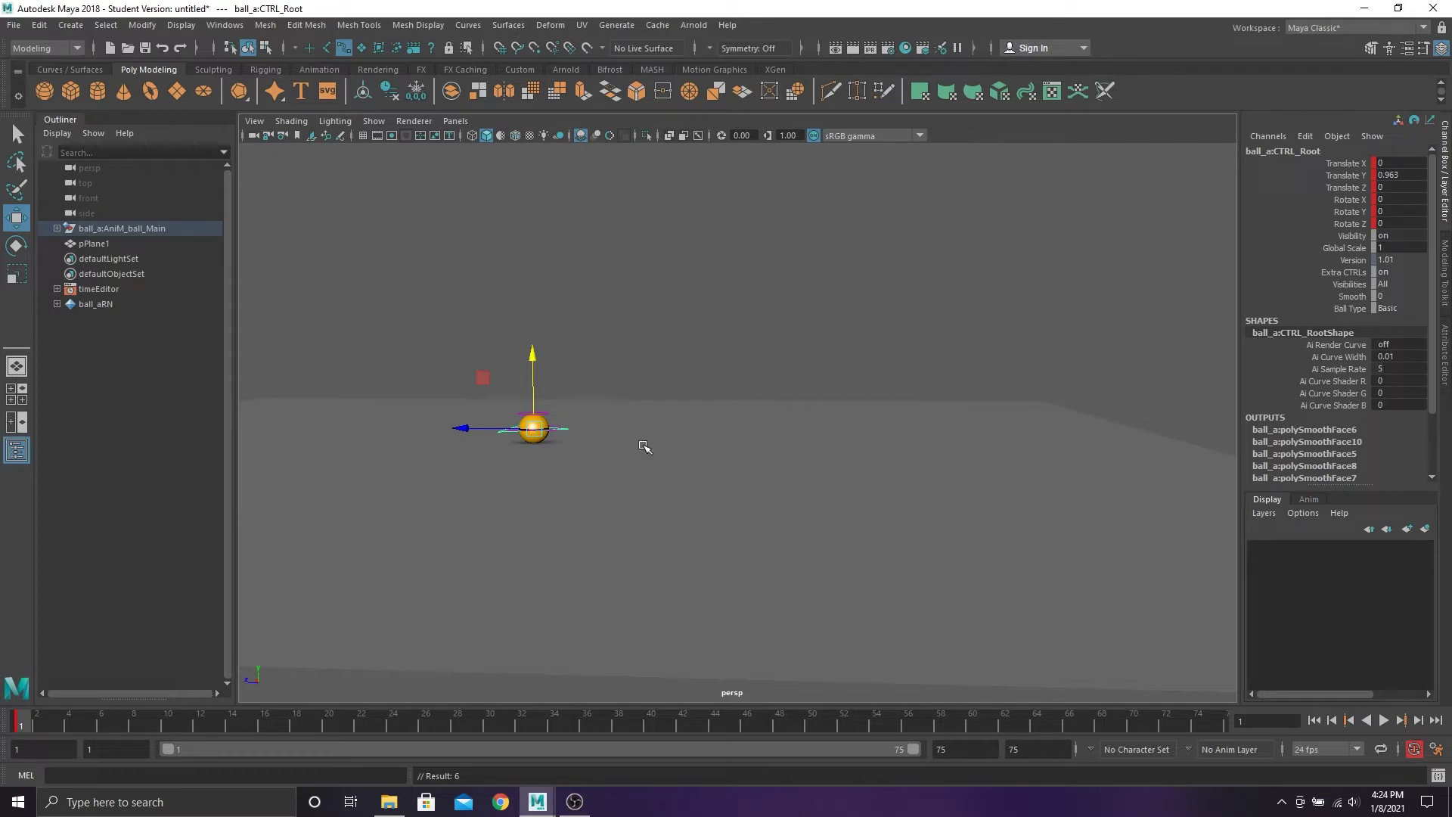
Key the ball's root control again at its starting position on frame 1
left_click(572, 435)
scroll(570, 433, "up", 3)
left_click(443, 431)
mouse_move(443, 431)
left_mouse_down("alt")
mouse_move(459, 457)
mouse_move(460, 430)
mouse_move(466, 443)
left_mouse_up("alt")
scroll(460, 430, "down", 3)
key("s")
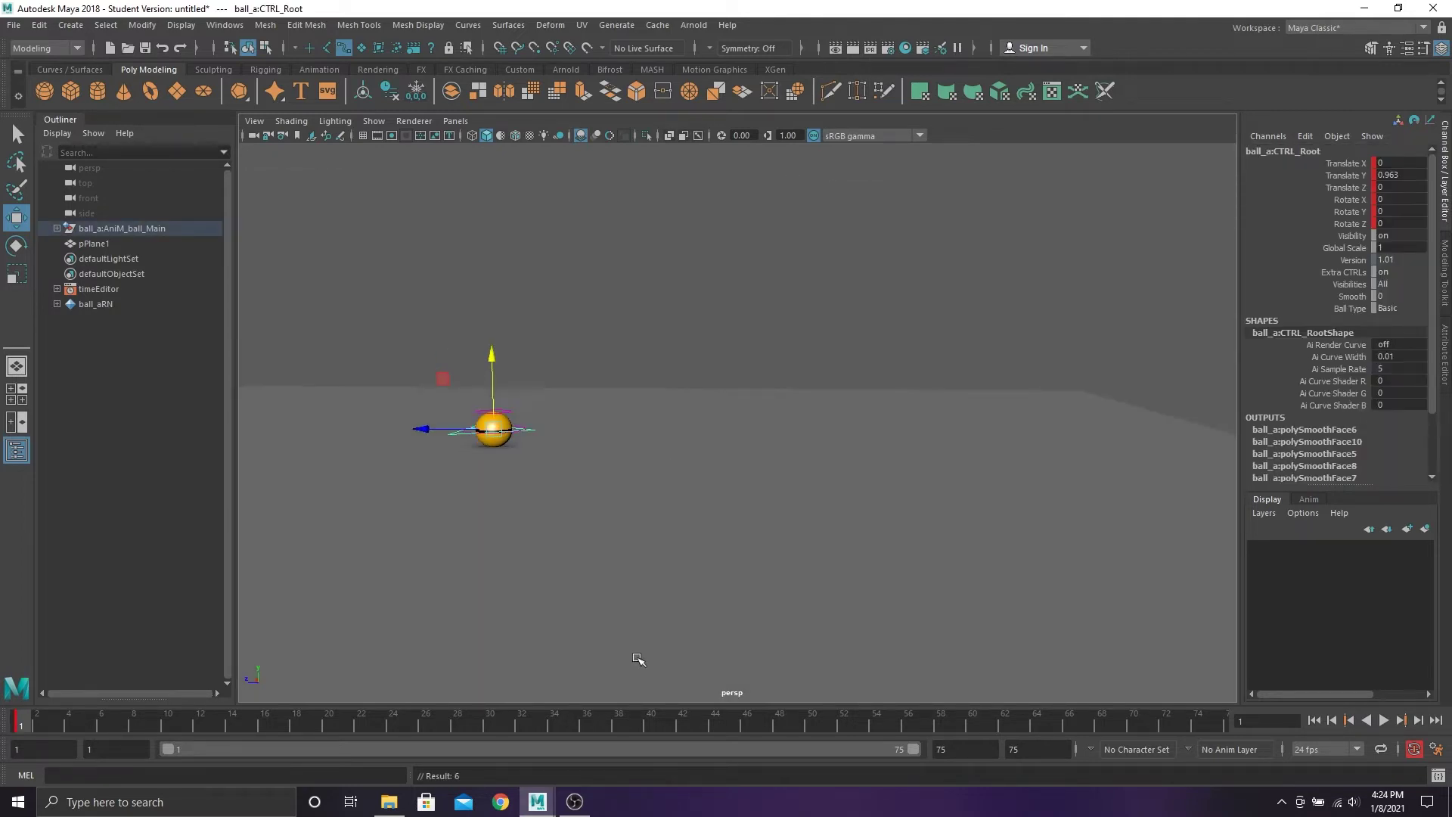
At frame 75, move the ball's root control along the floor to about -38.5 in Translate Z and key it
left_click_drag(432, 720, 1387, 697)
left_click_drag(618, 457, 615, 469, "alt")
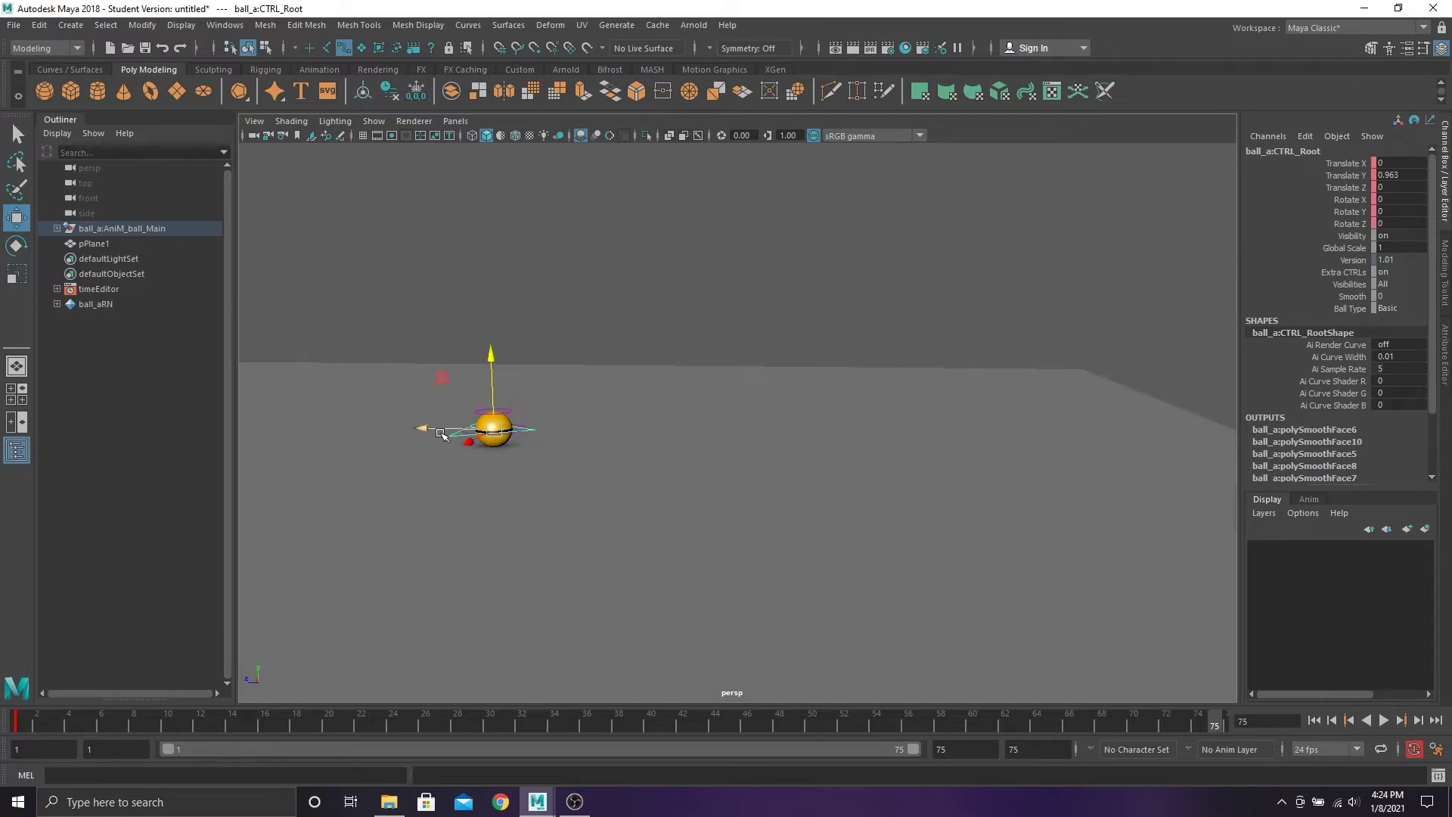
left_click_drag(423, 428, 1142, 431)
scroll(877, 433, "down", 3)
middle_click_drag(876, 433, 818, 449, "alt")
key("s")
Play back the ball's travel from the start of the timeline, then stop and return to frame 1
left_click(1314, 720)
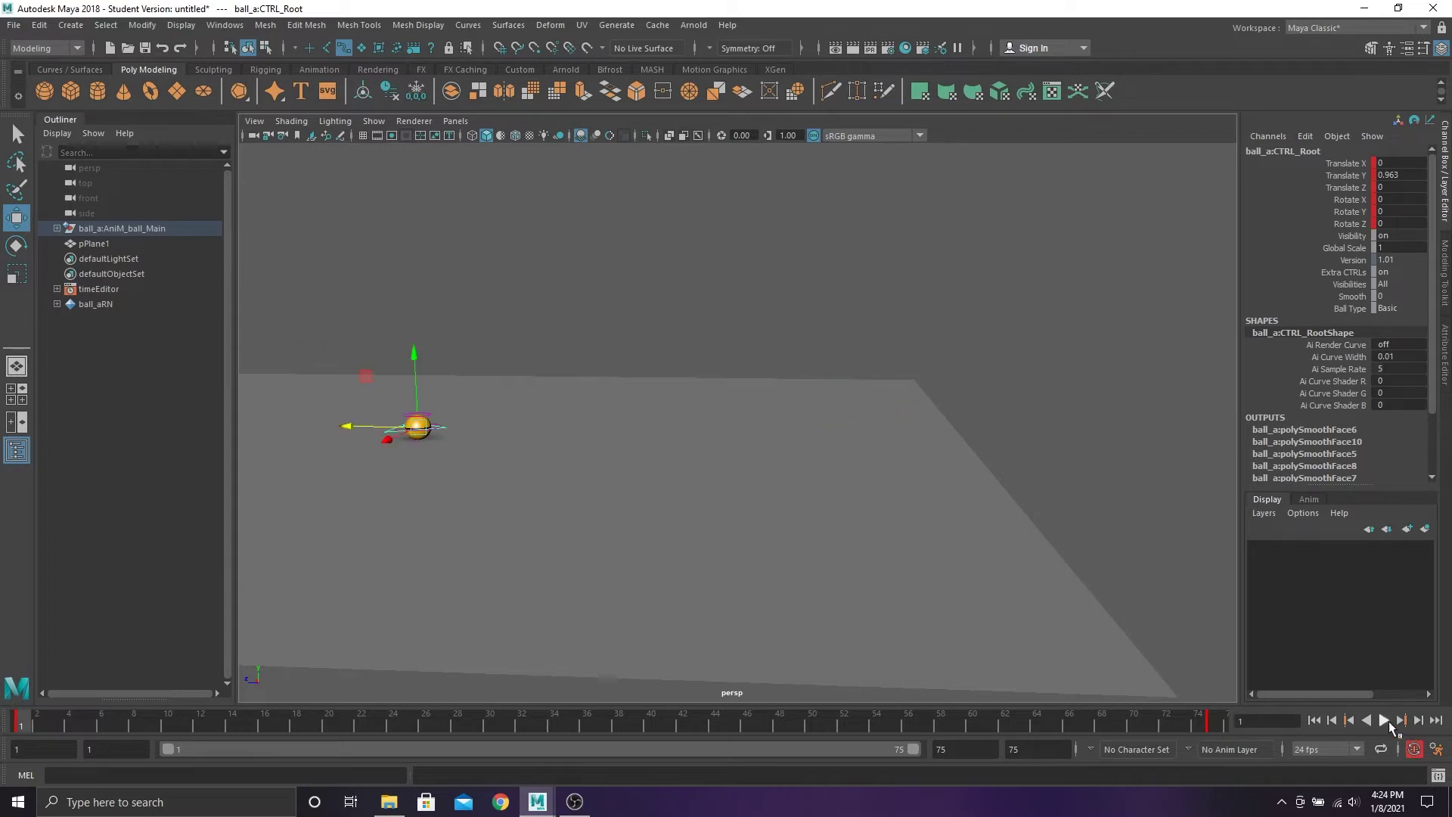
left_click(1390, 724)
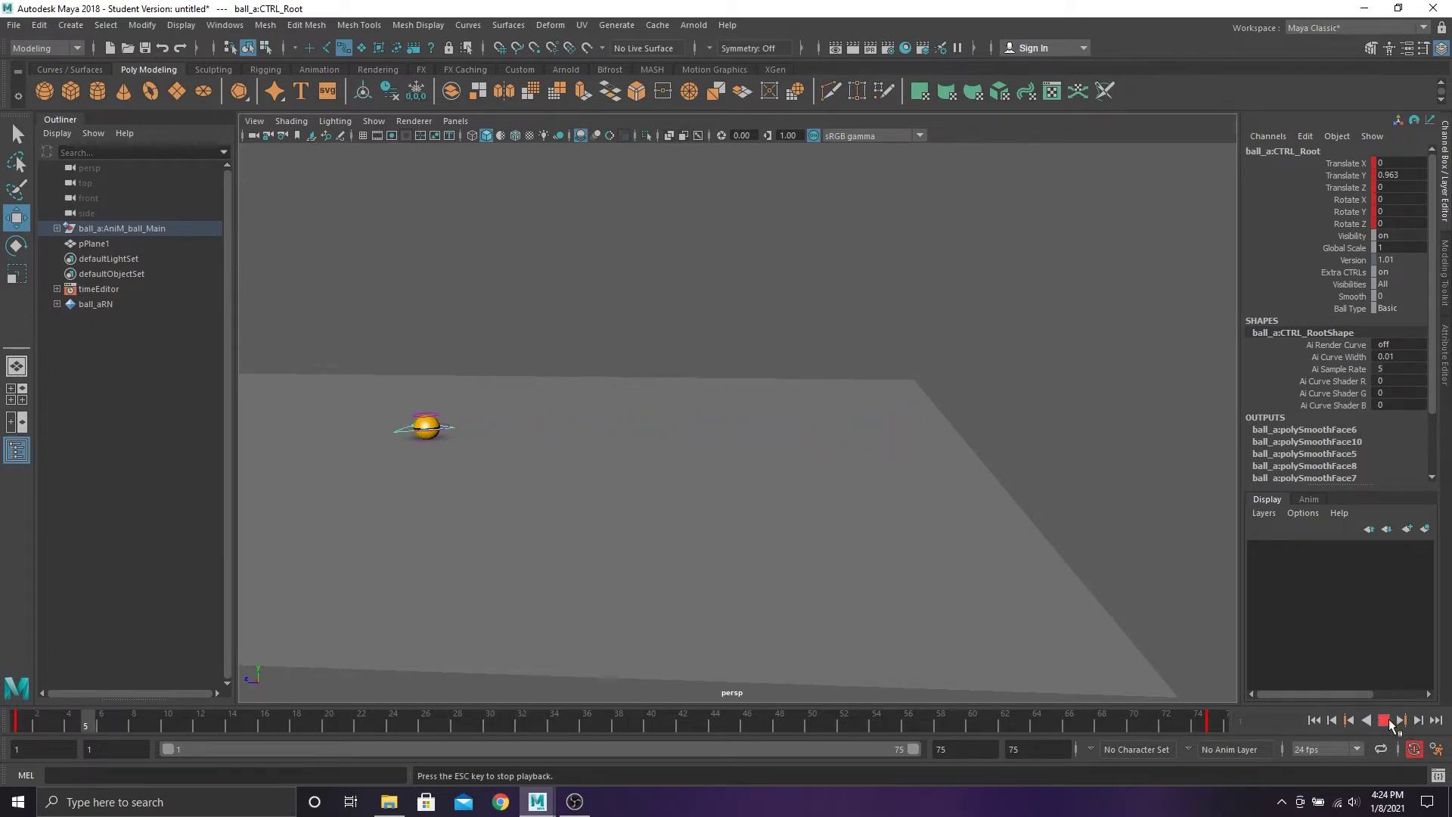
left_click(1387, 722)
left_click_drag(628, 535, 621, 528, "alt")
left_click(19, 723)
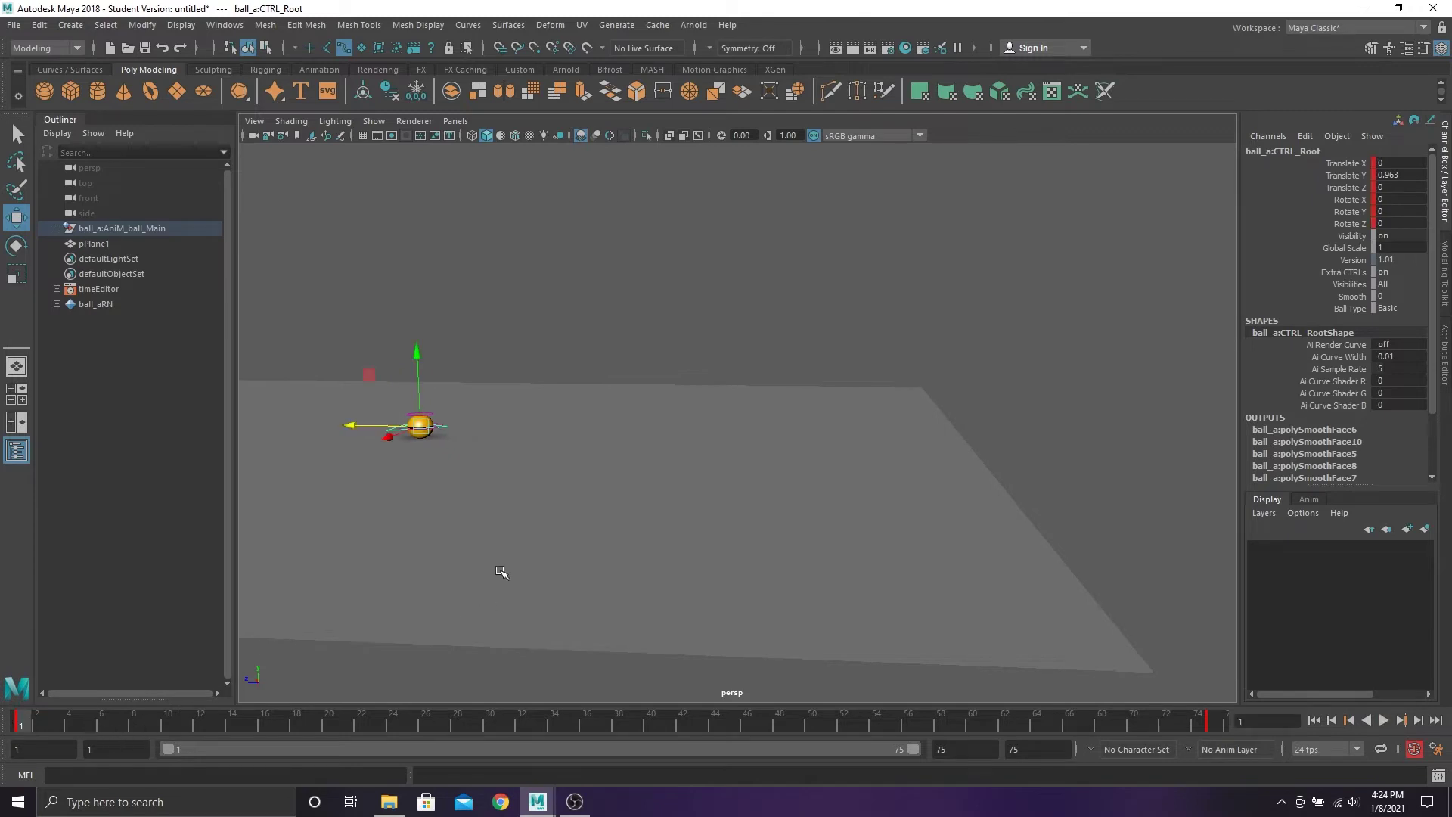
middle_click_drag(501, 569, 528, 601, "alt")
left_click_drag(528, 601, 525, 580, "alt")
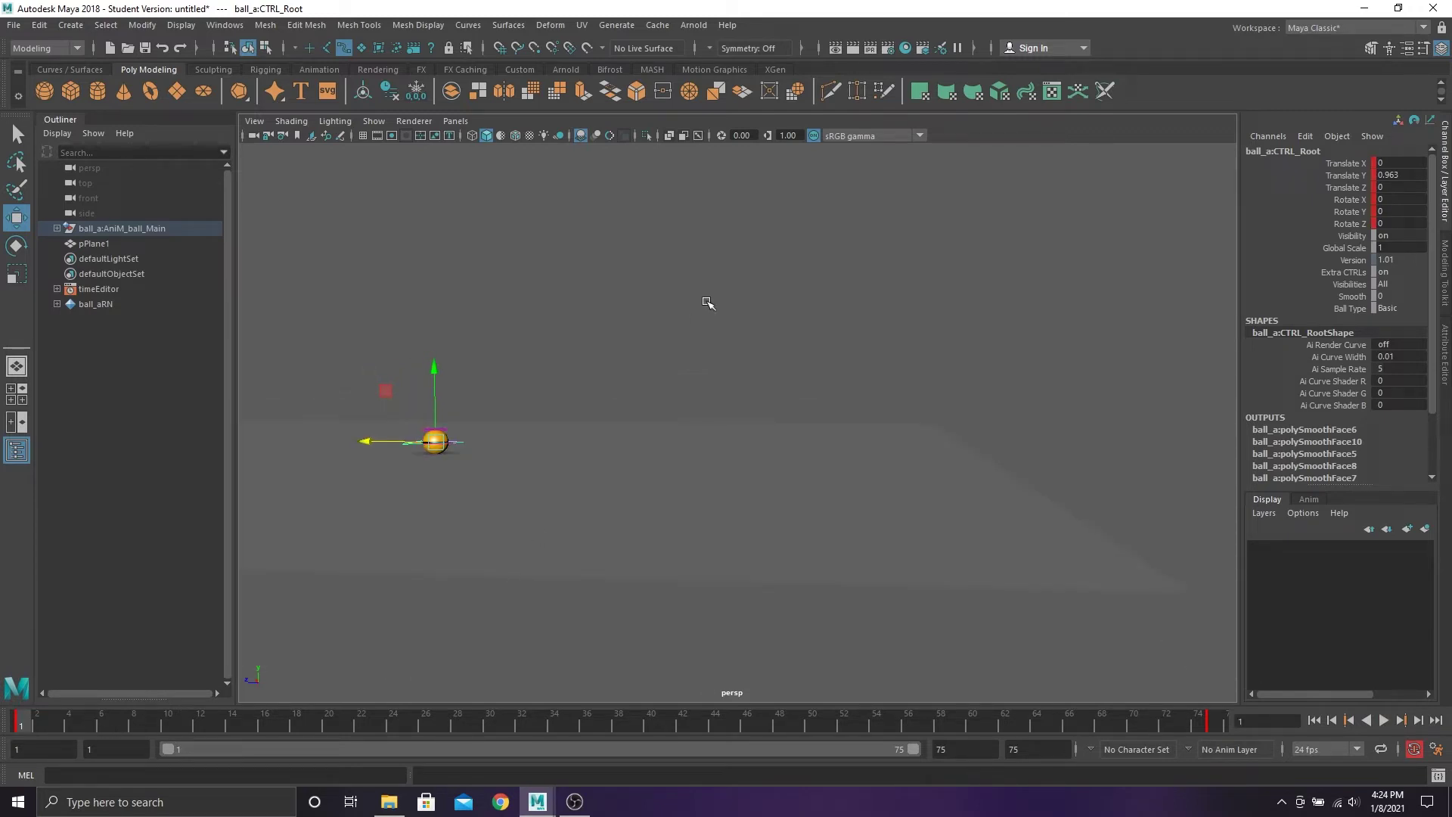
Switch to the Animation workspace and open the Graph Editor below the perspective view
left_click(1336, 31)
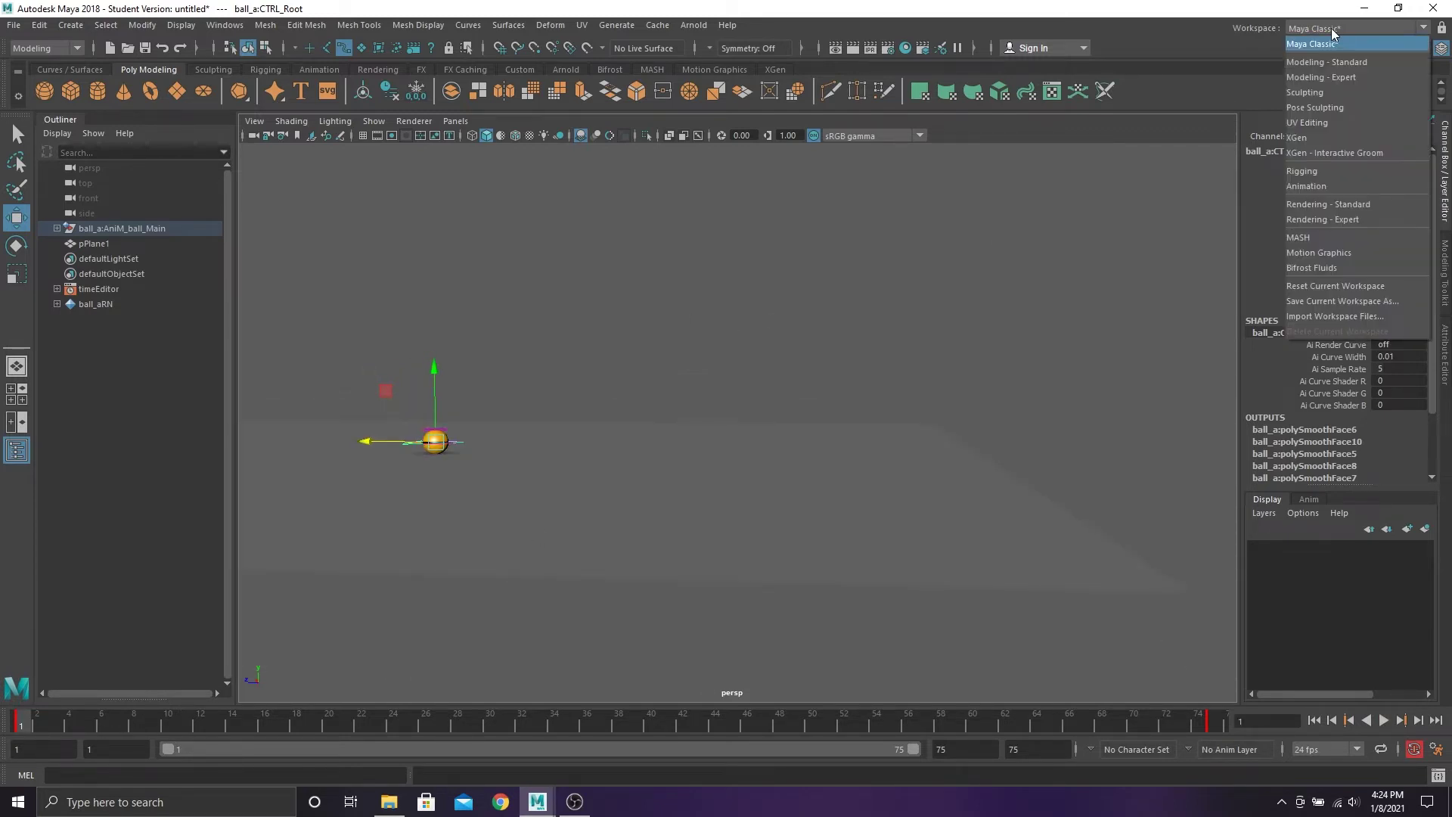
left_click(1352, 187)
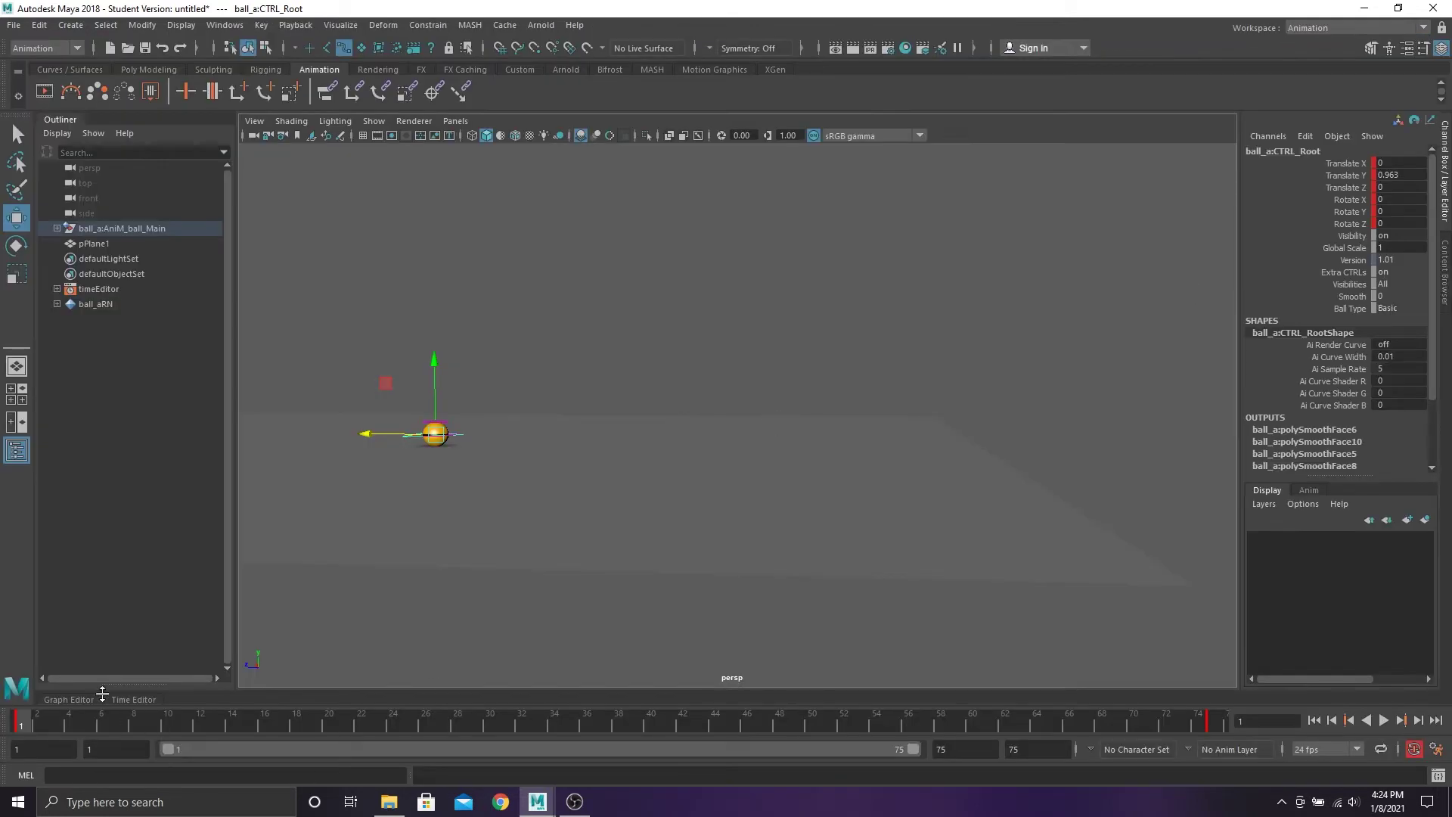
left_click(65, 699)
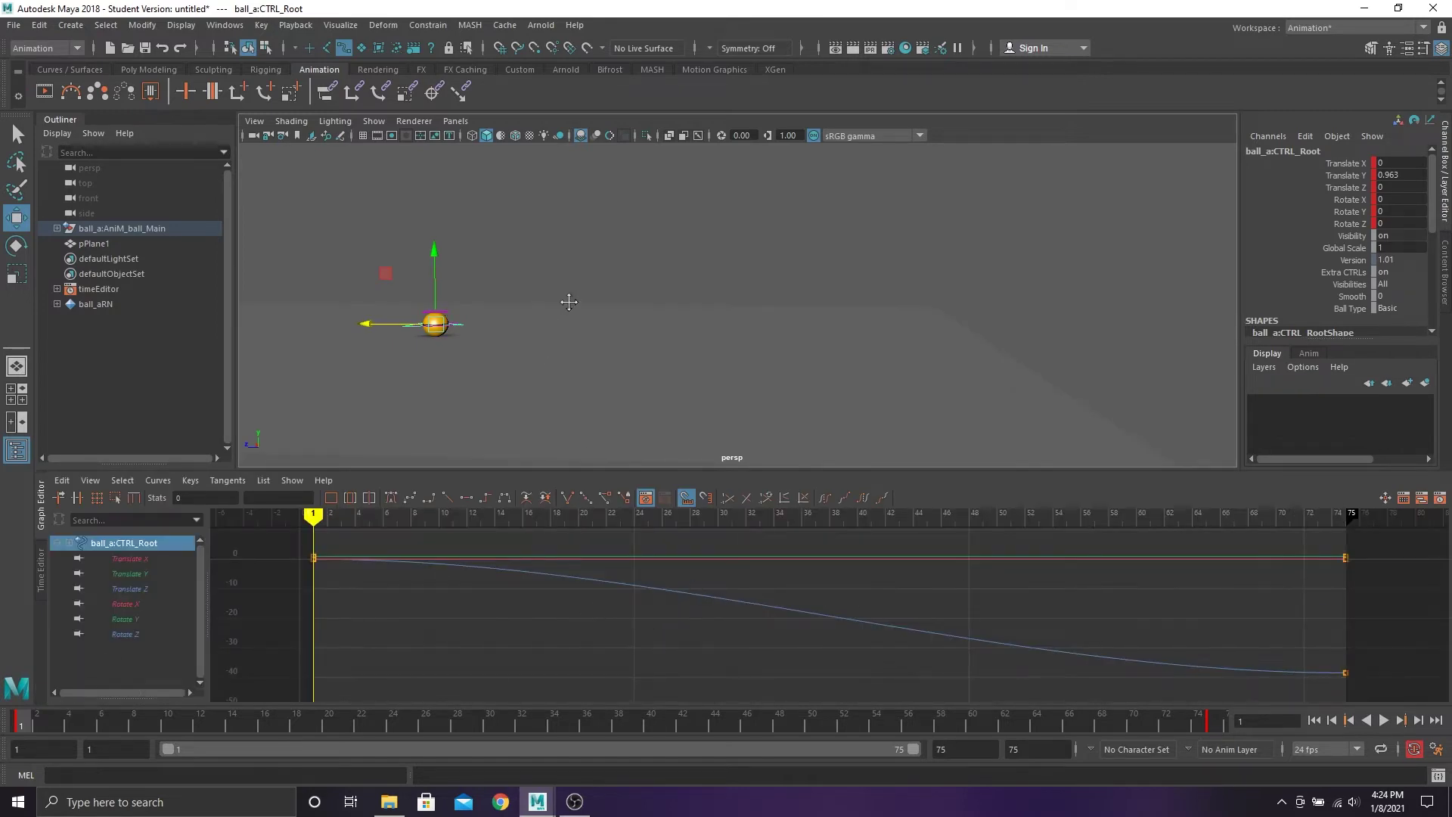
middle_click_drag(567, 301, 671, 321, "alt")
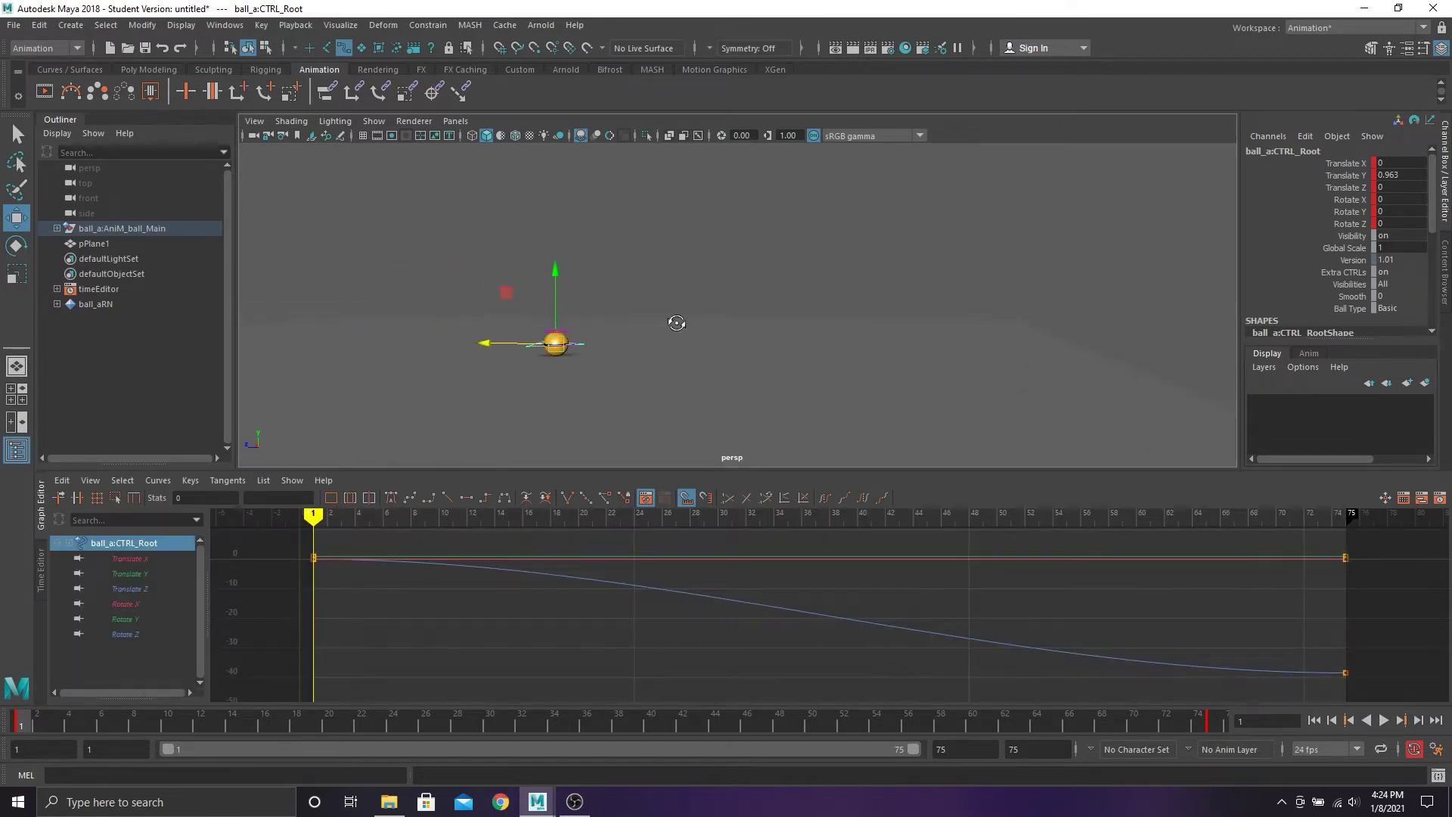
left_click(224, 25)
mouse_move(270, 110)
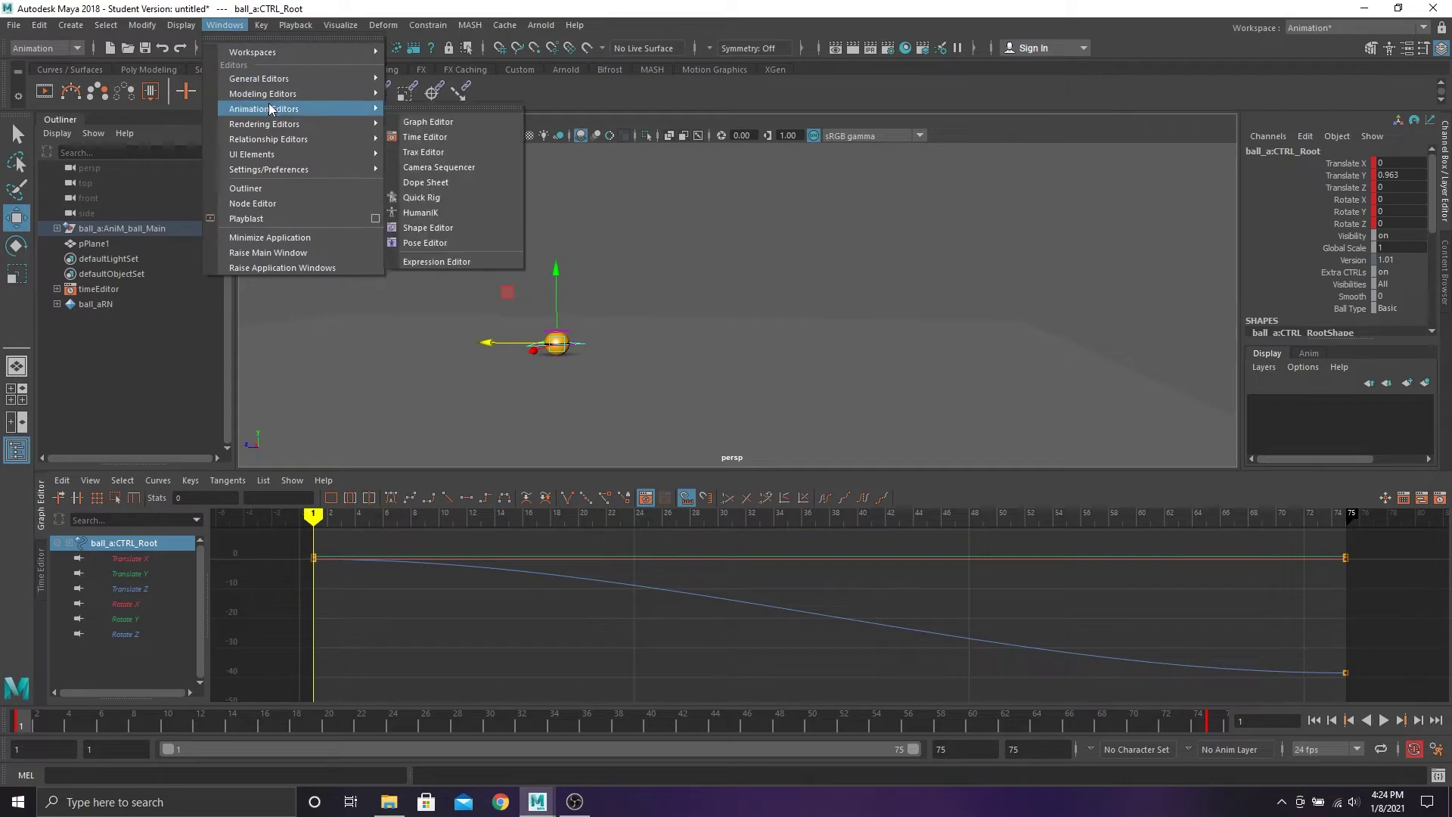
left_click(755, 295)
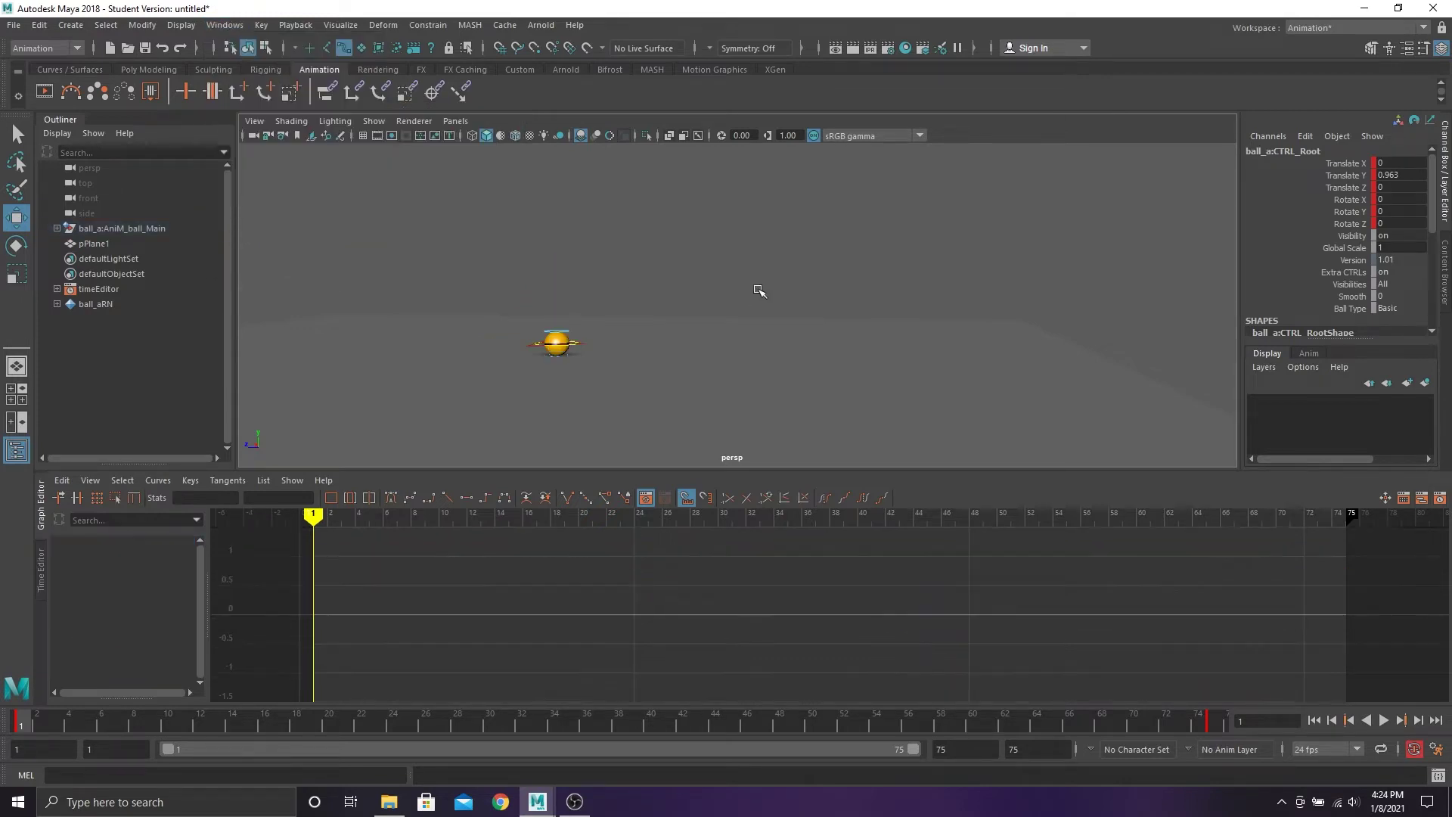
Give the ball root control's Translate Z curve linear tangents on all keys and play back the motion
left_click_drag(759, 292, 733, 330, "alt")
scroll(681, 353, "up", 3)
middle_click_drag(673, 351, 617, 319, "alt")
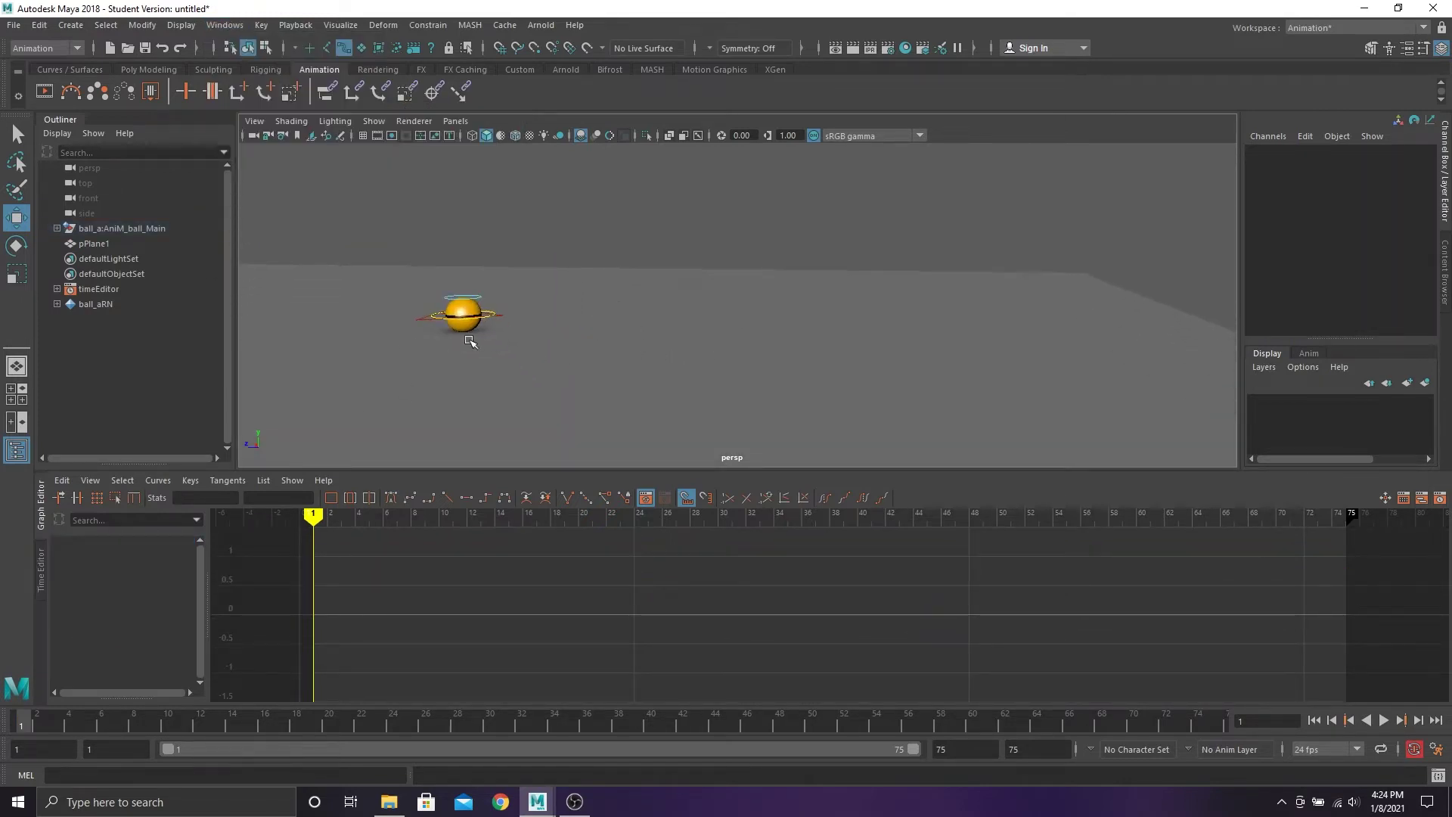
left_click(502, 321)
left_click_drag(904, 379, 806, 390, "alt")
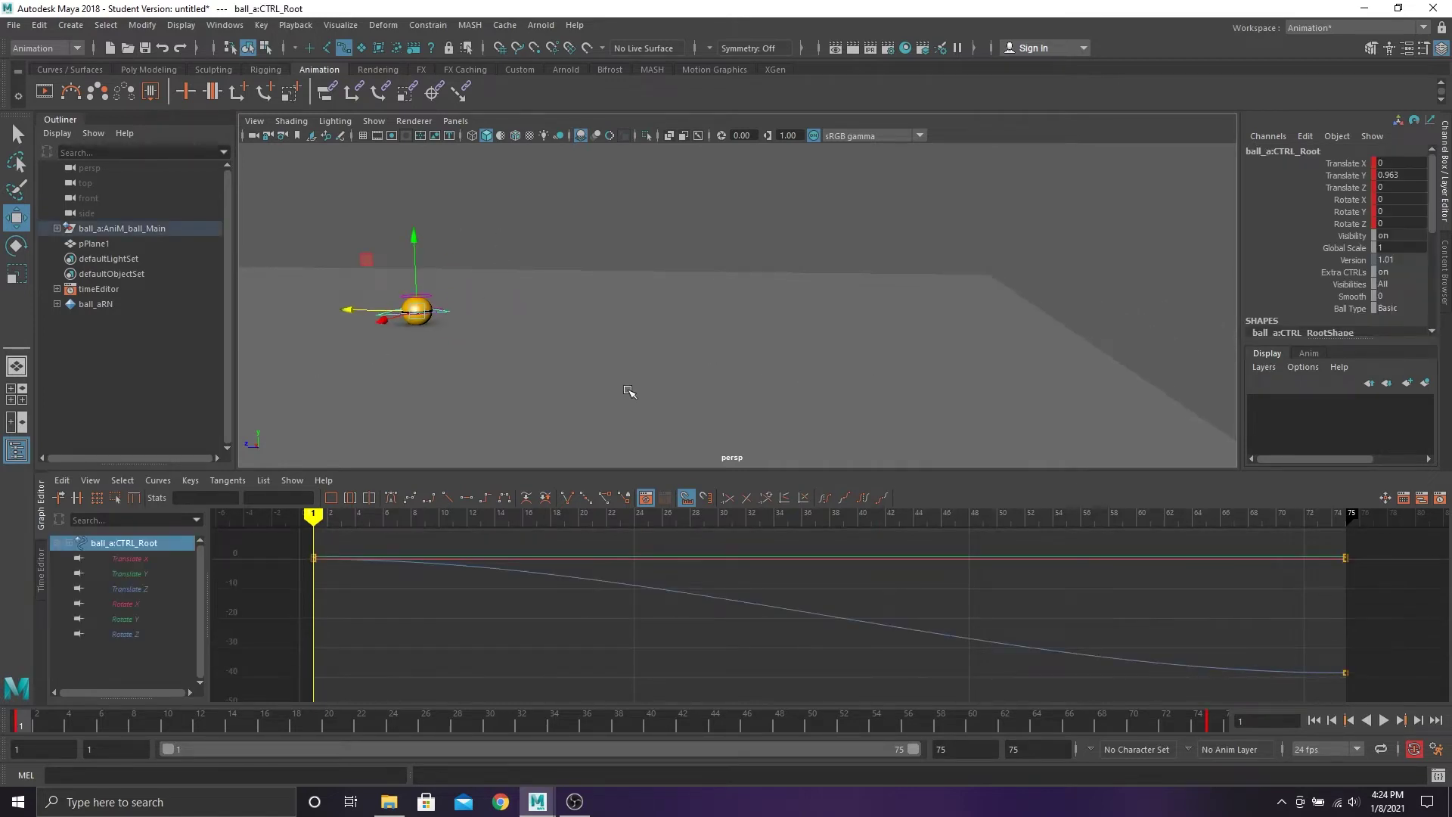
left_click(129, 588)
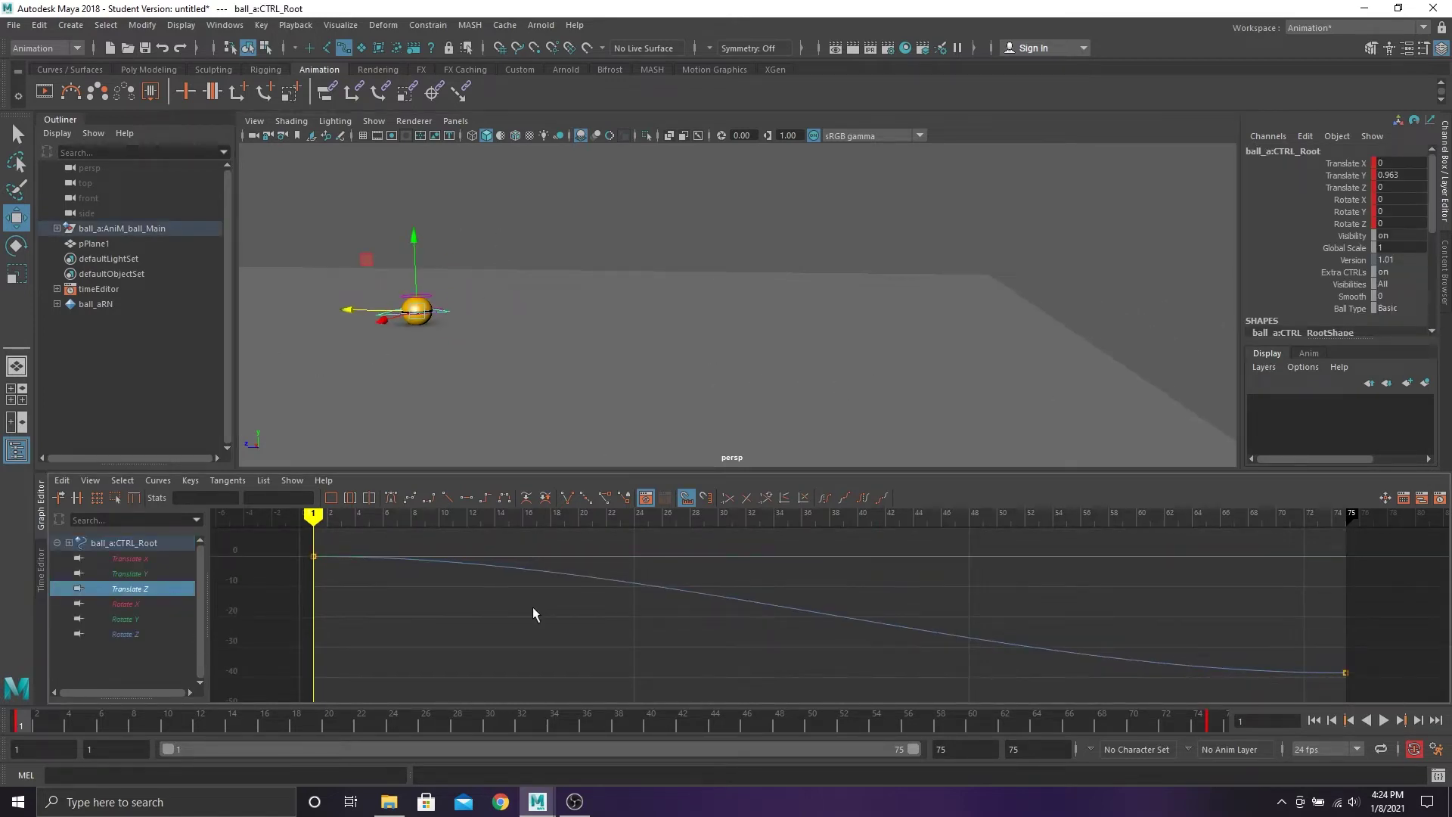
key("f")
left_click_drag(508, 568, 1153, 658)
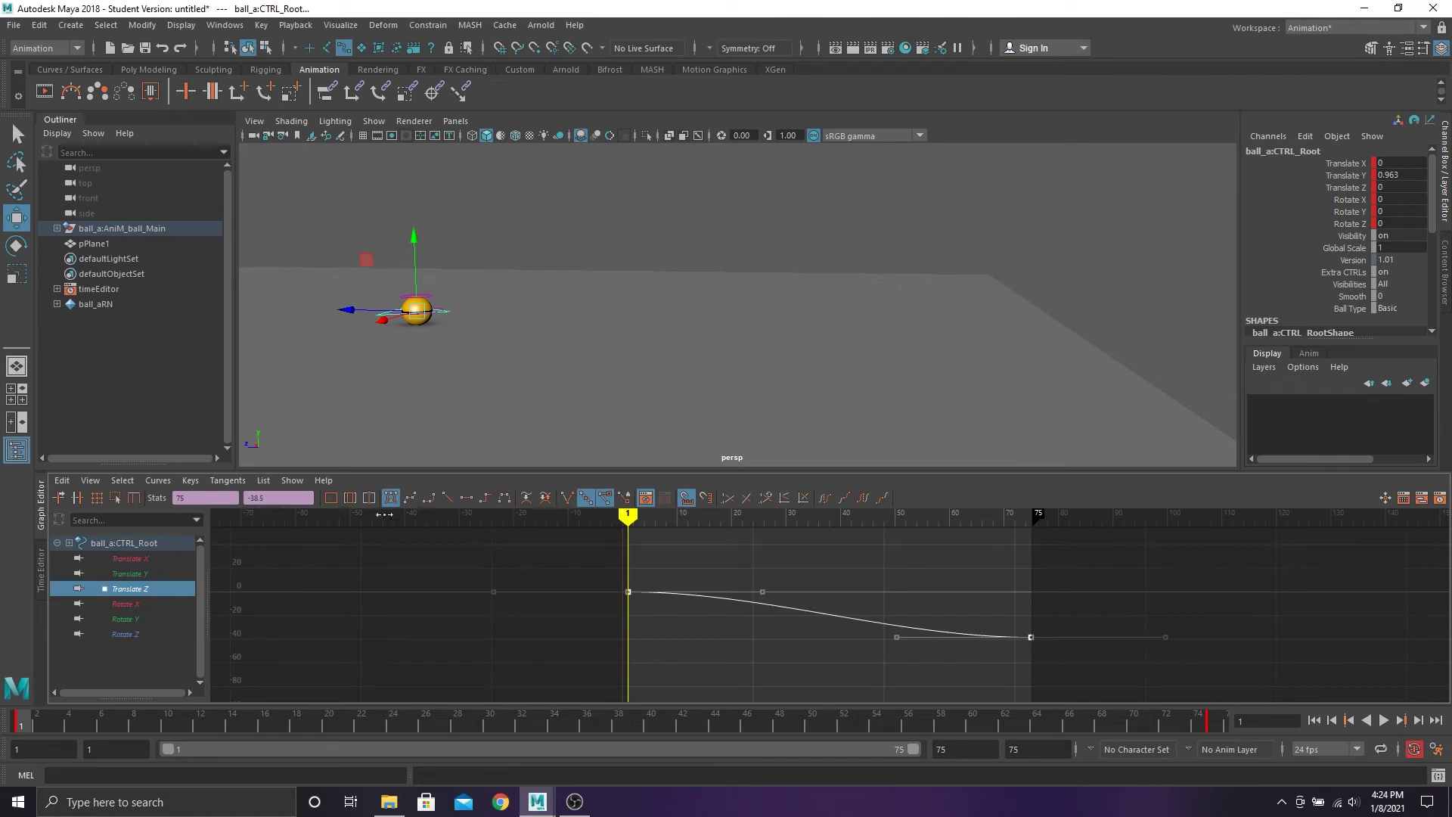
left_click(448, 498)
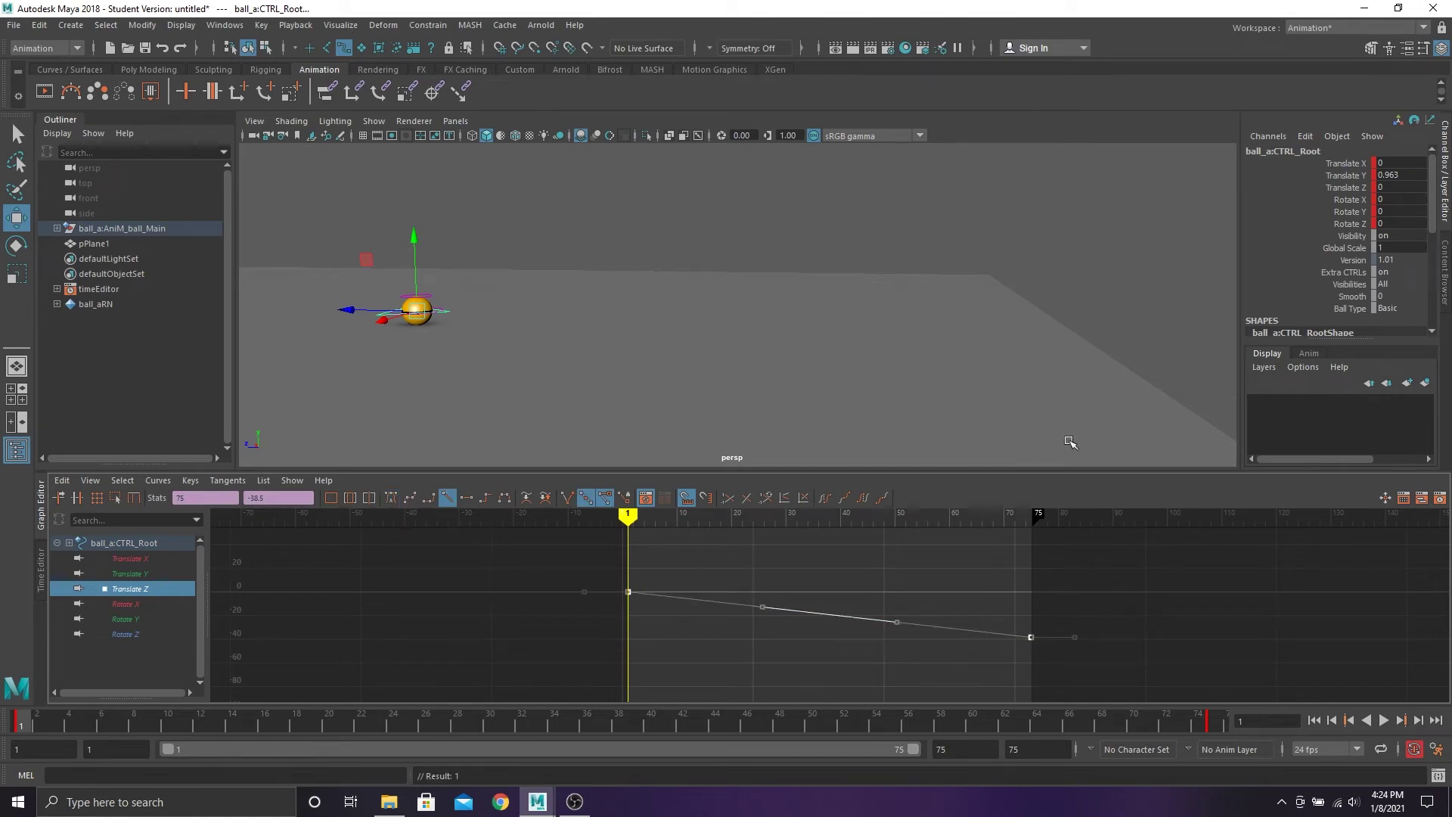
left_click(1385, 720)
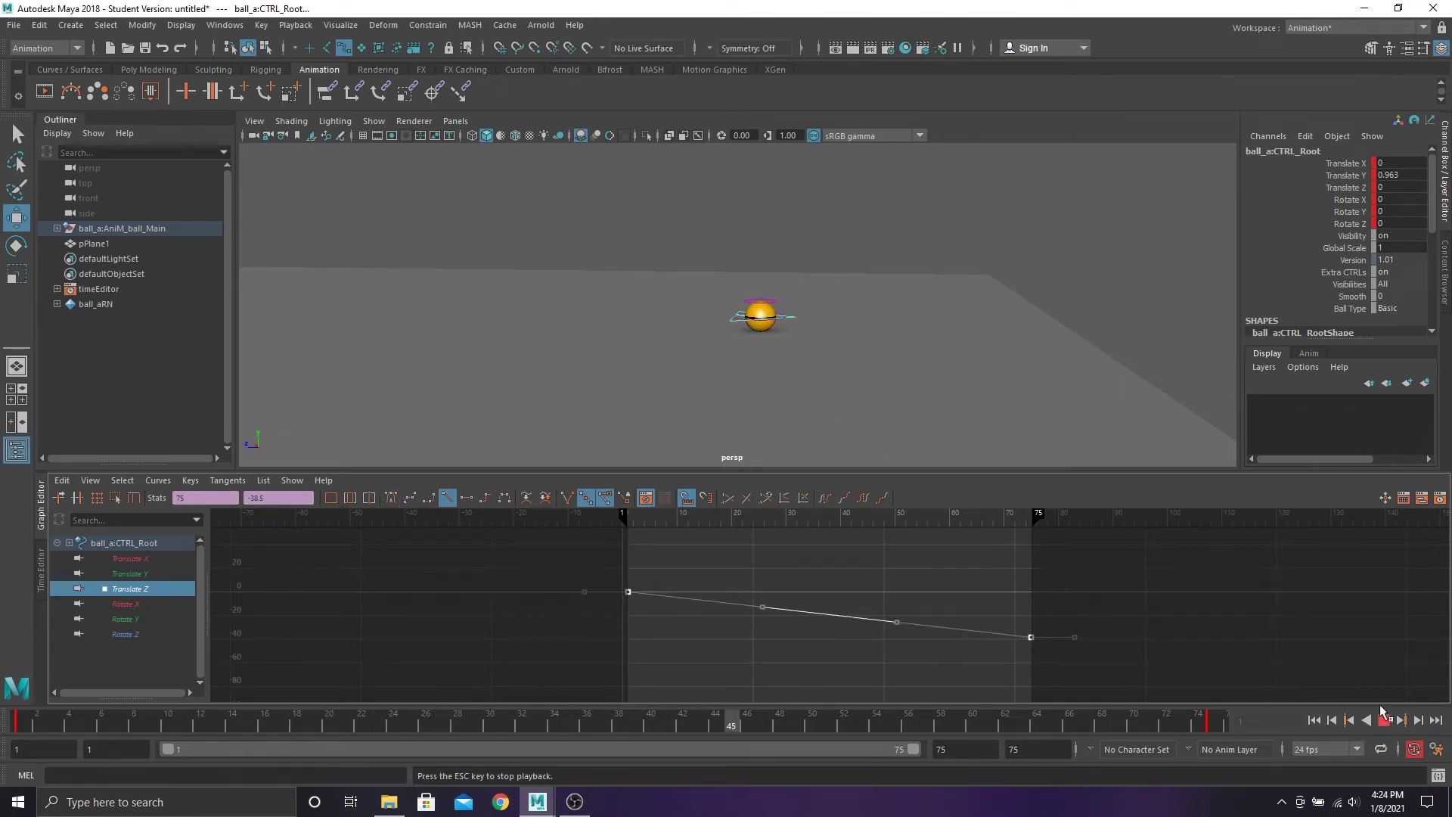
left_click(1385, 722)
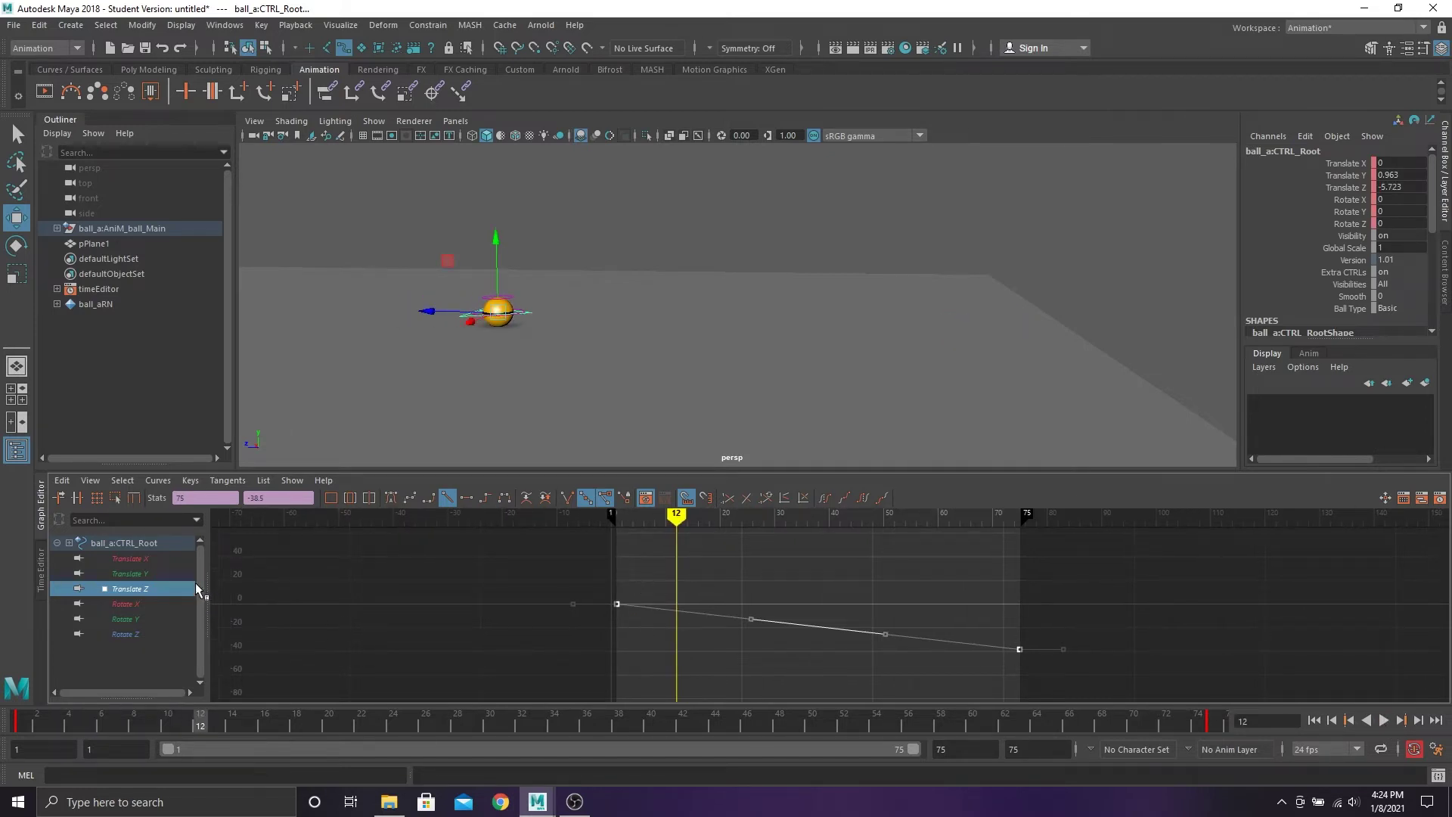
Isolate the Translate Y curve and key the ball's root control at frames 15, 30, 45, 60 and 75
left_click(176, 572)
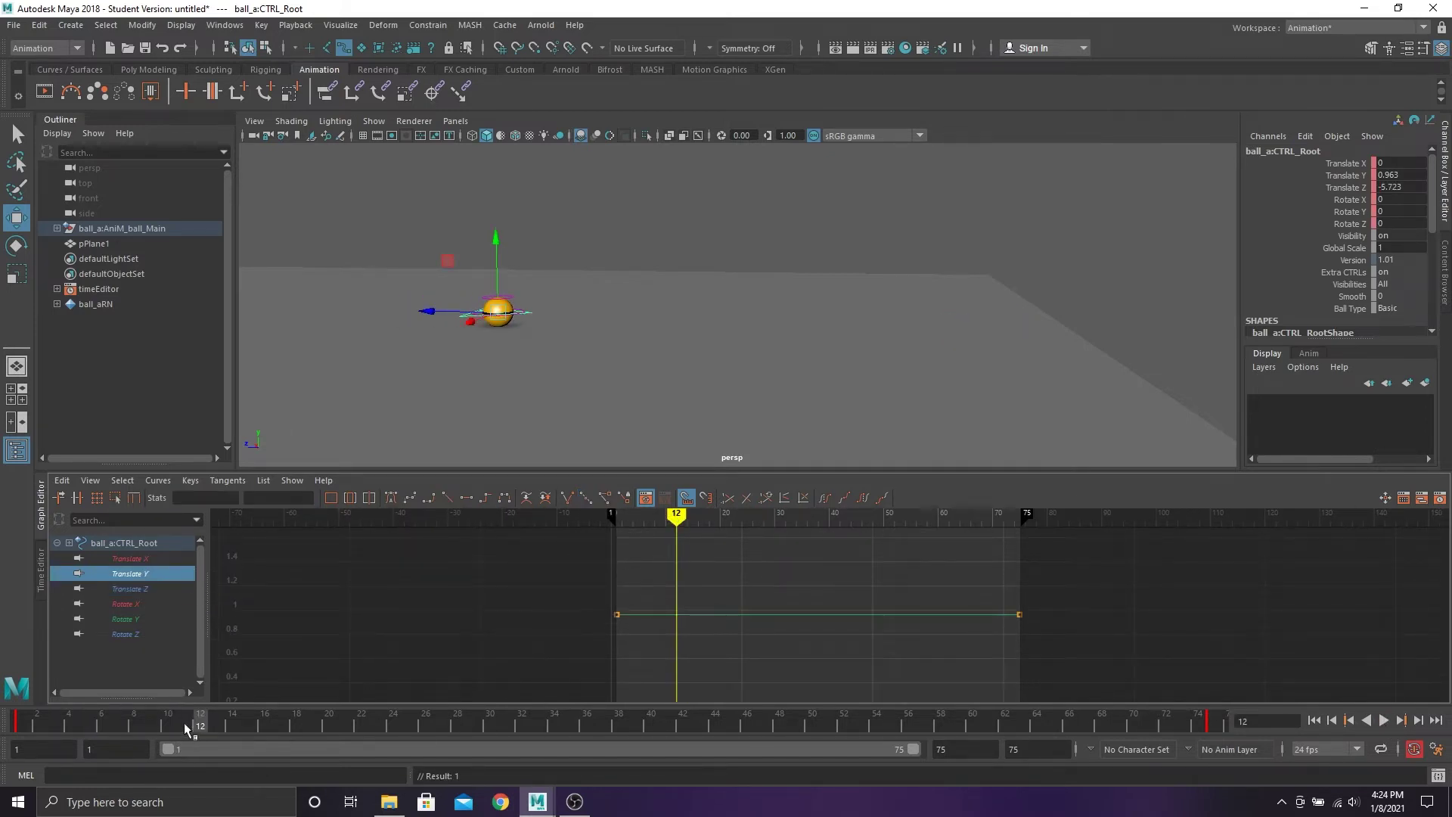
left_click_drag(189, 726, 20, 726)
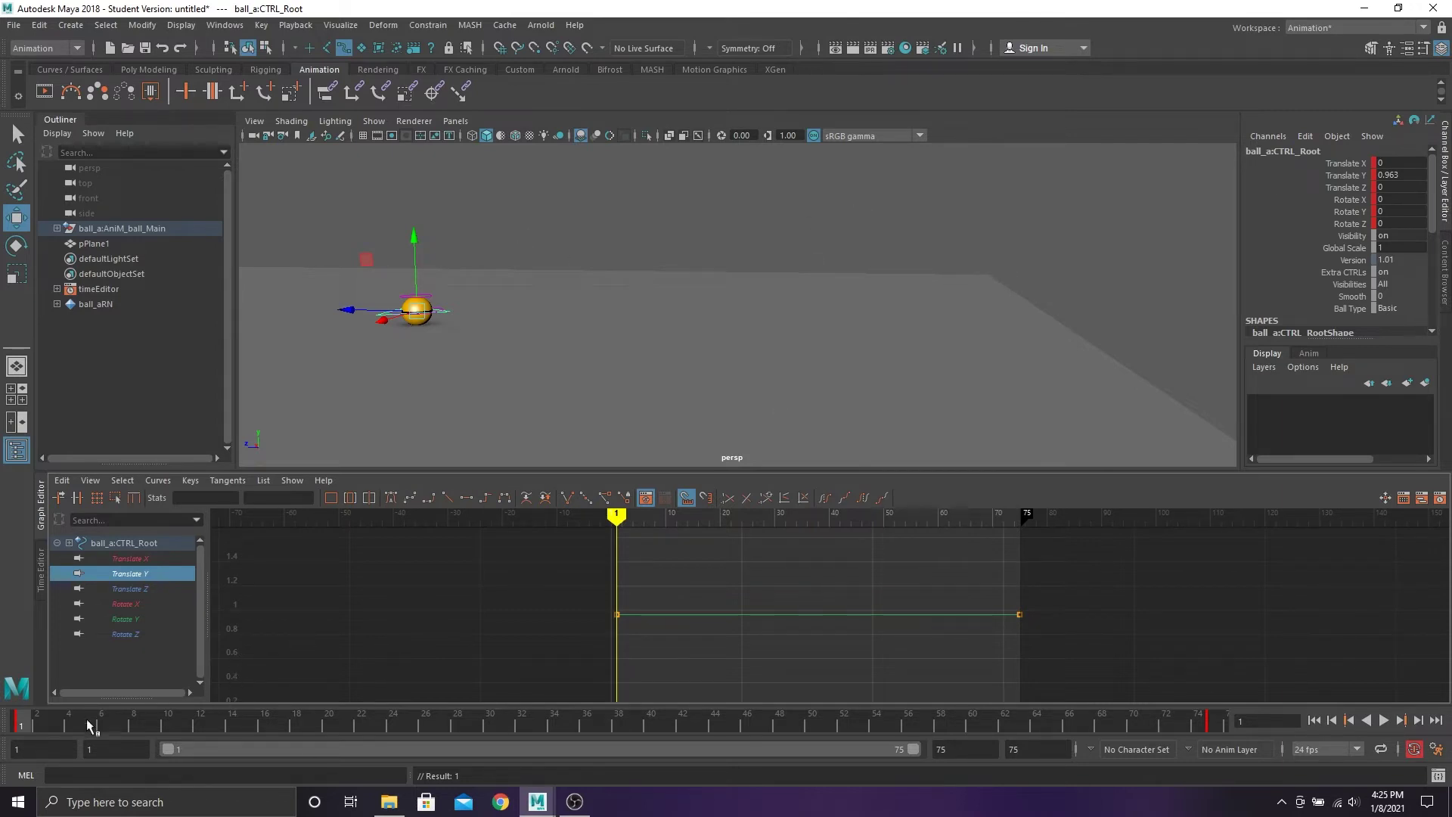
left_click(258, 730)
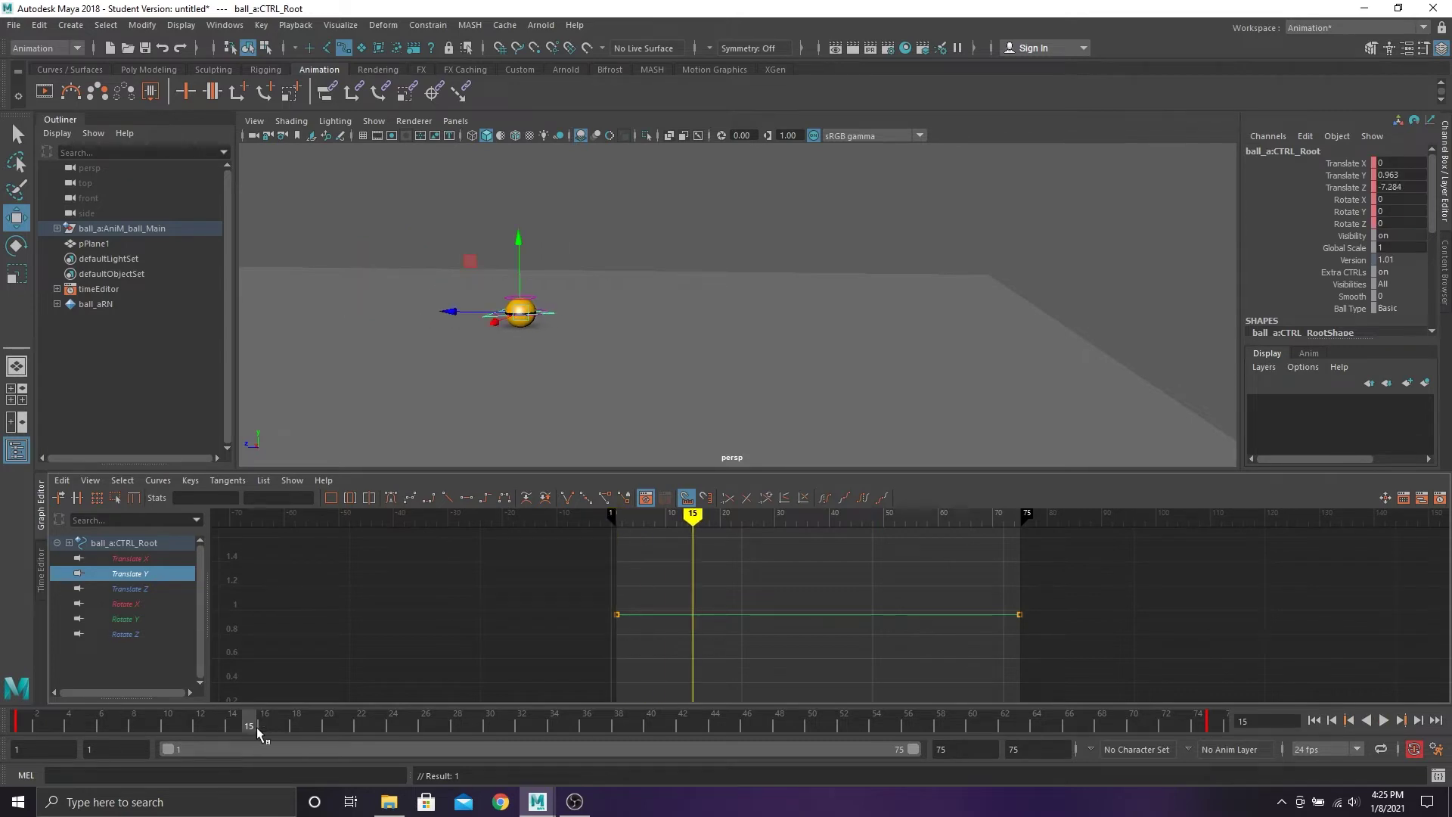
key("s")
left_click_drag(257, 730, 1213, 756)
key("s")
key("s")
key("s")
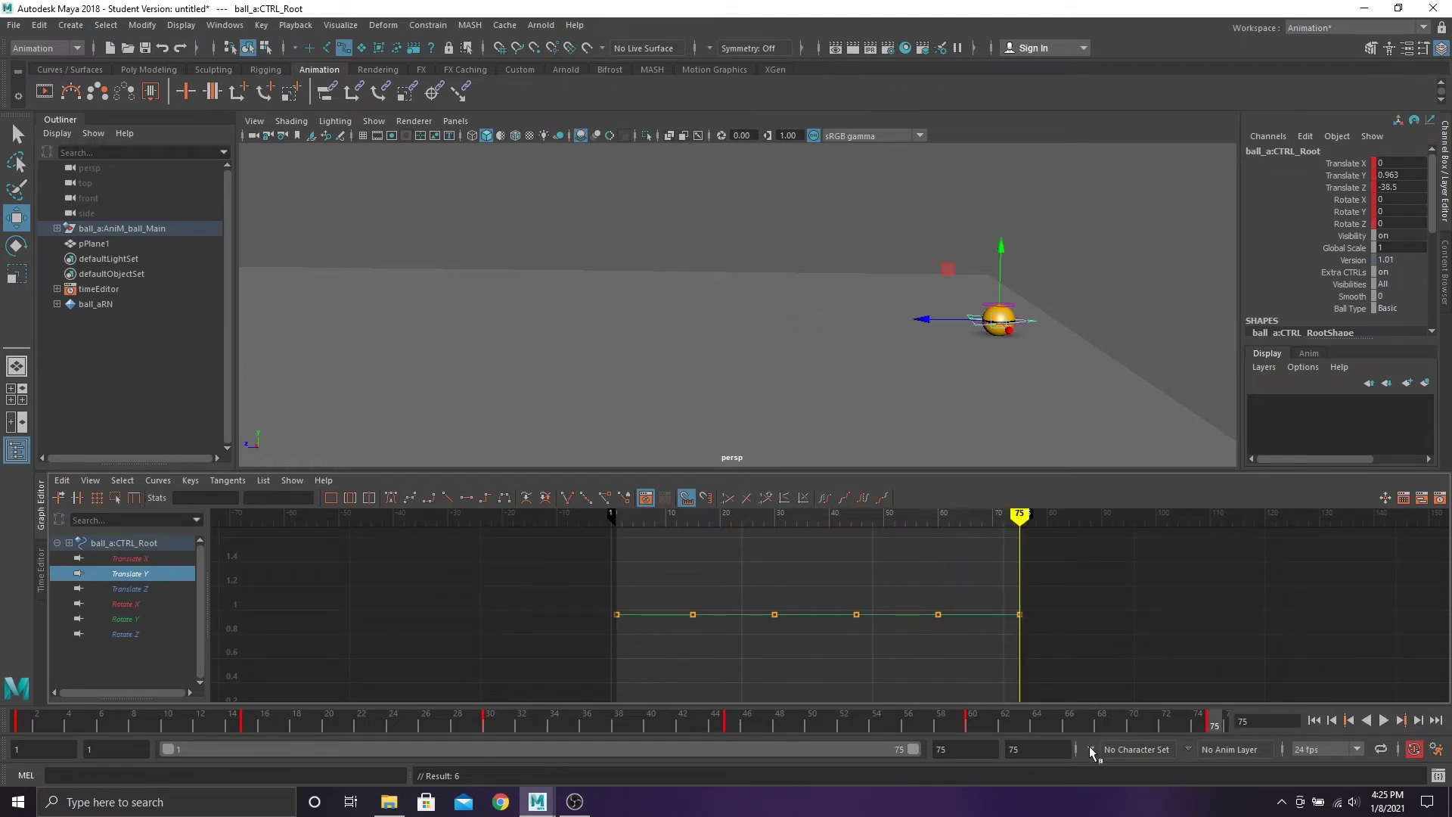
Return to frame 1 and raise its Translate Y key to about 1.65 in the Graph Editor
left_click_drag(1092, 726, 21, 722)
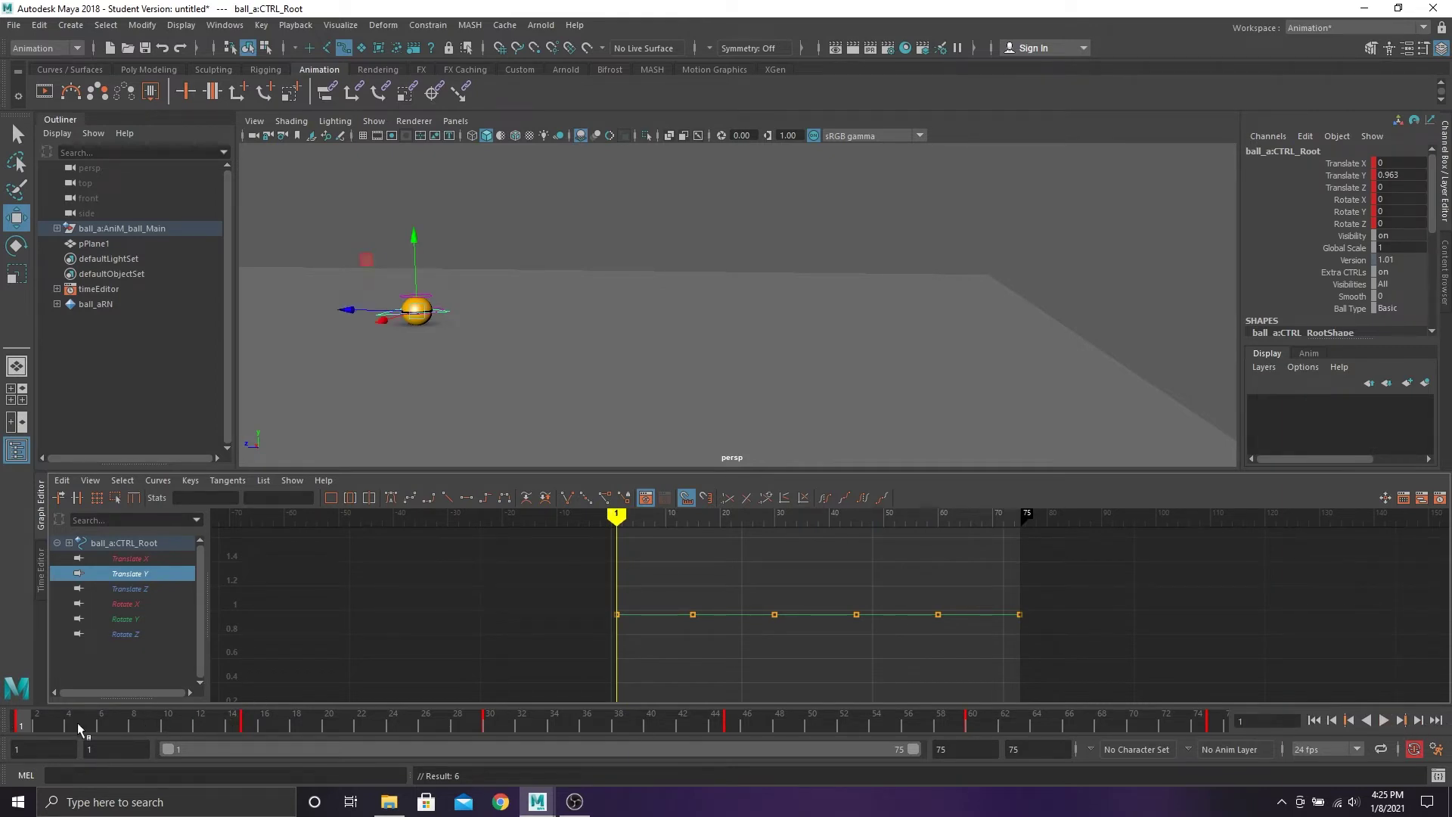
middle_click_drag(491, 269, 525, 312, "alt")
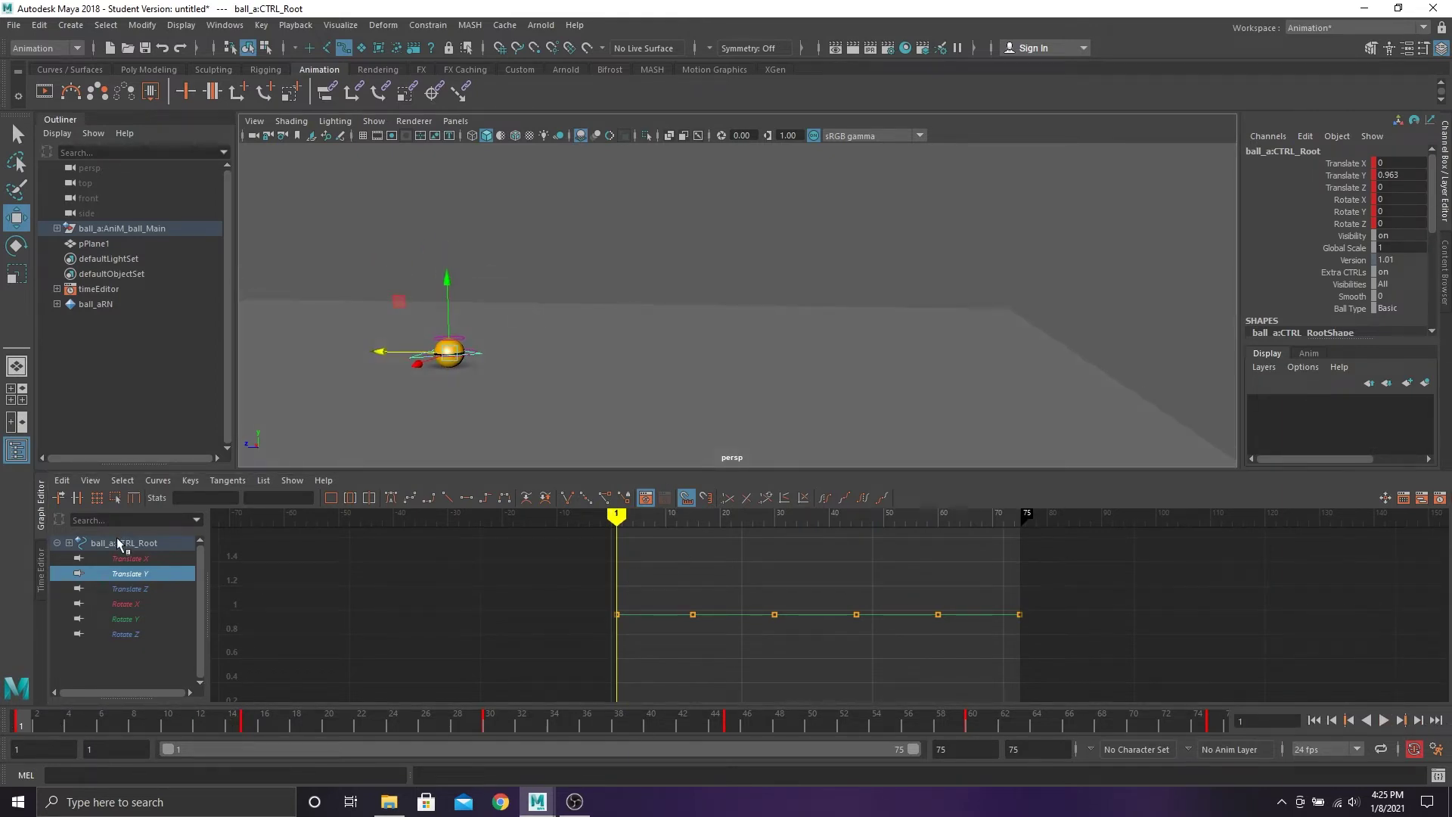
left_click_drag(572, 578, 646, 655)
middle_click_drag(646, 655, 644, 559)
scroll(635, 635, "down", 4)
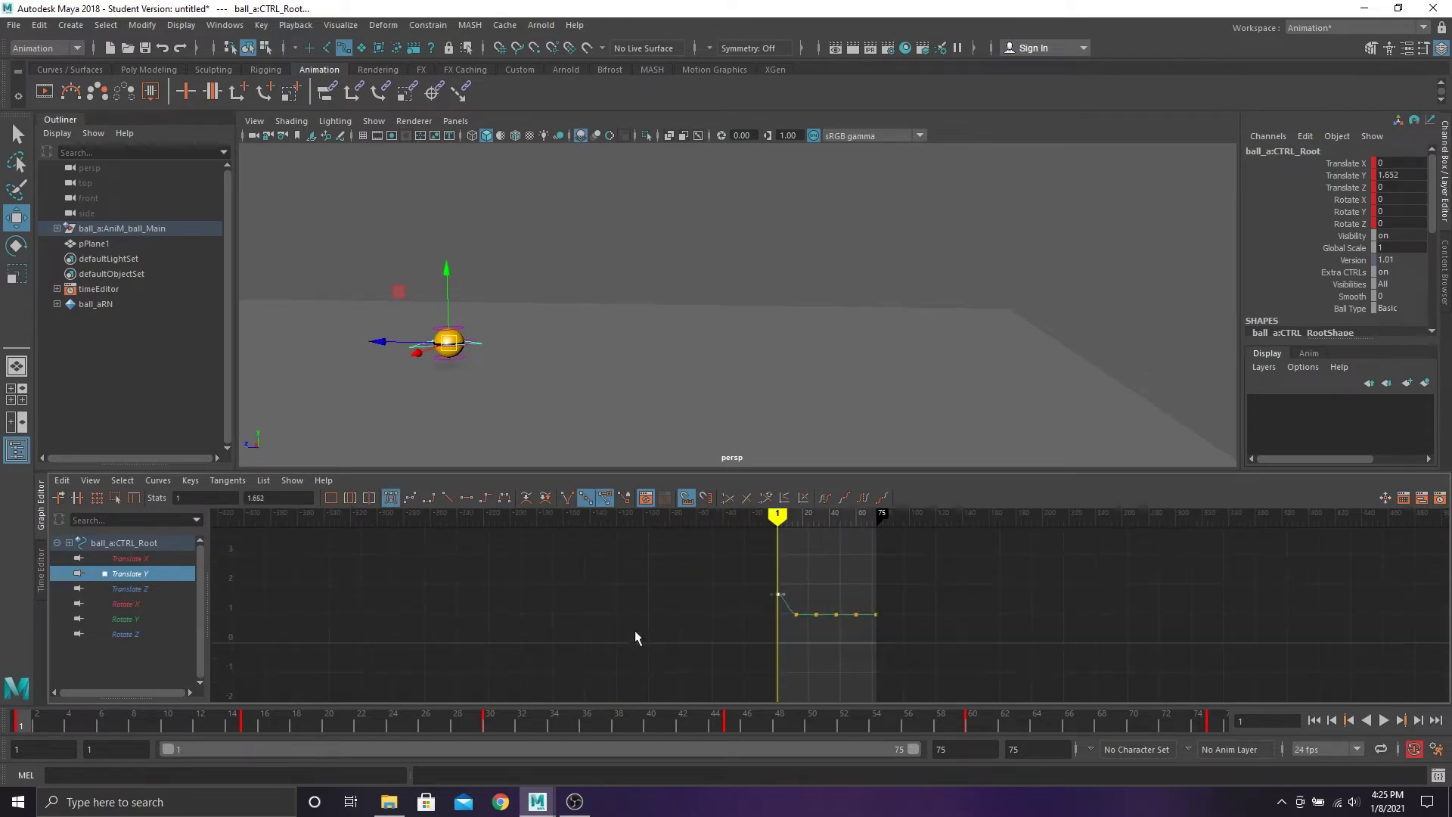
Raise the frame 1 Translate Y key freehand to about 9.2, undoing the excess adjustments
key("f")
scroll(668, 648, "down", 8)
scroll(738, 655, "up", 4)
left_click_drag(758, 565, 674, 646)
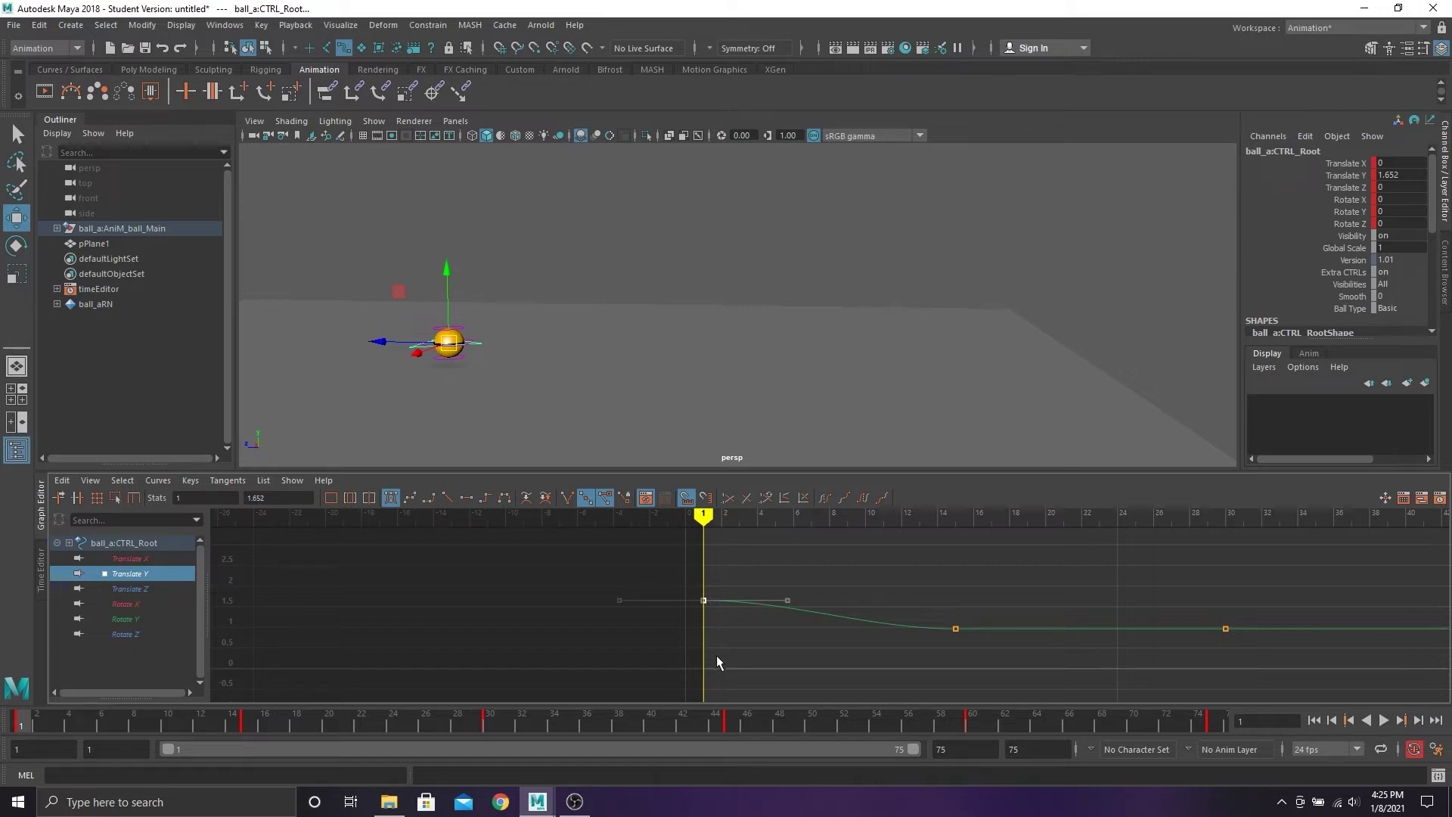
middle_click_drag(716, 662, 789, 465)
scroll(826, 623, "down", 3)
key("ctrl+z")
key("ctrl+z")
Set the value of the Translate Y key at frame 1 to exactly 16
middle_click_drag(752, 593, 646, 626, "alt")
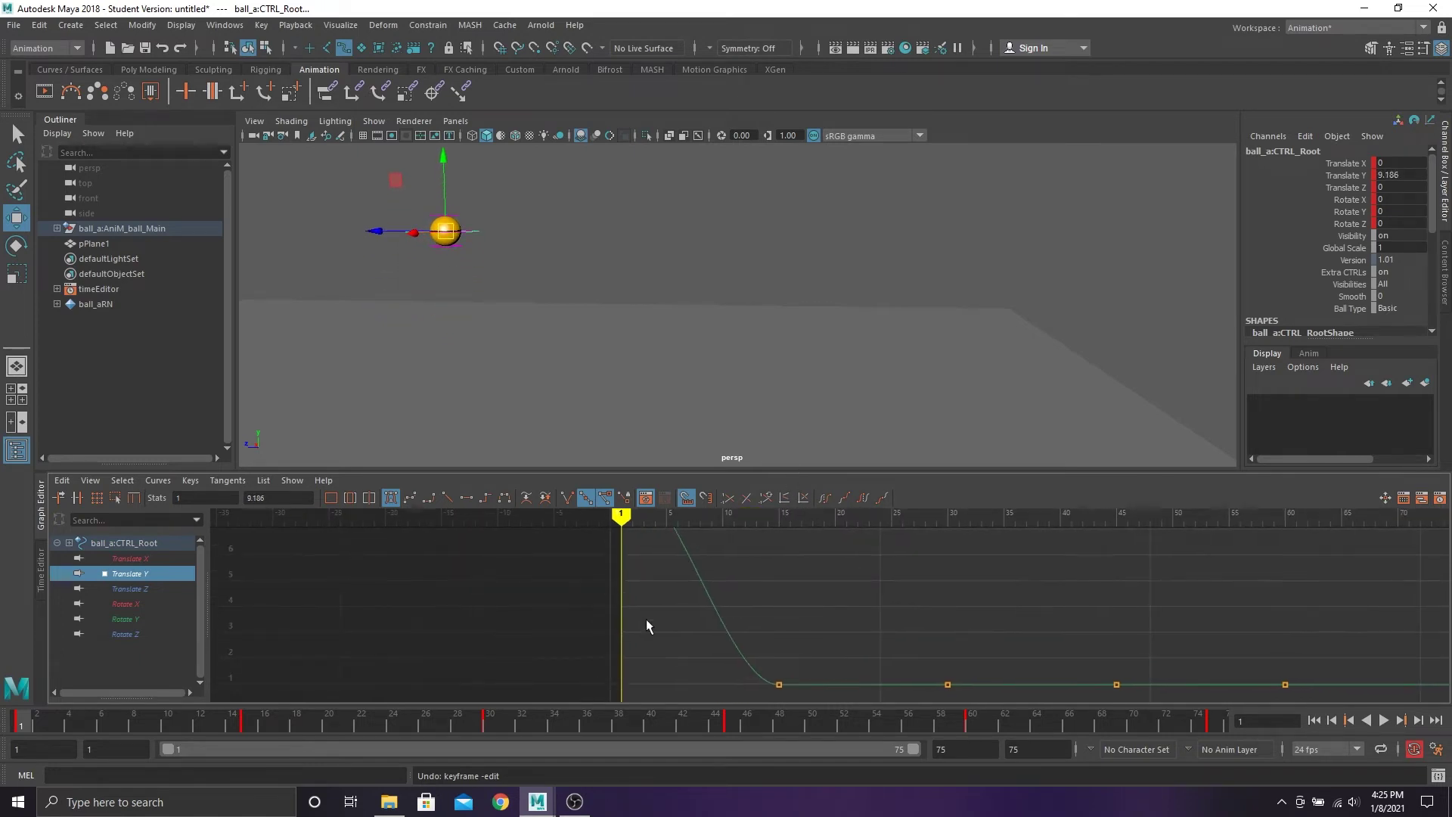
key("a")
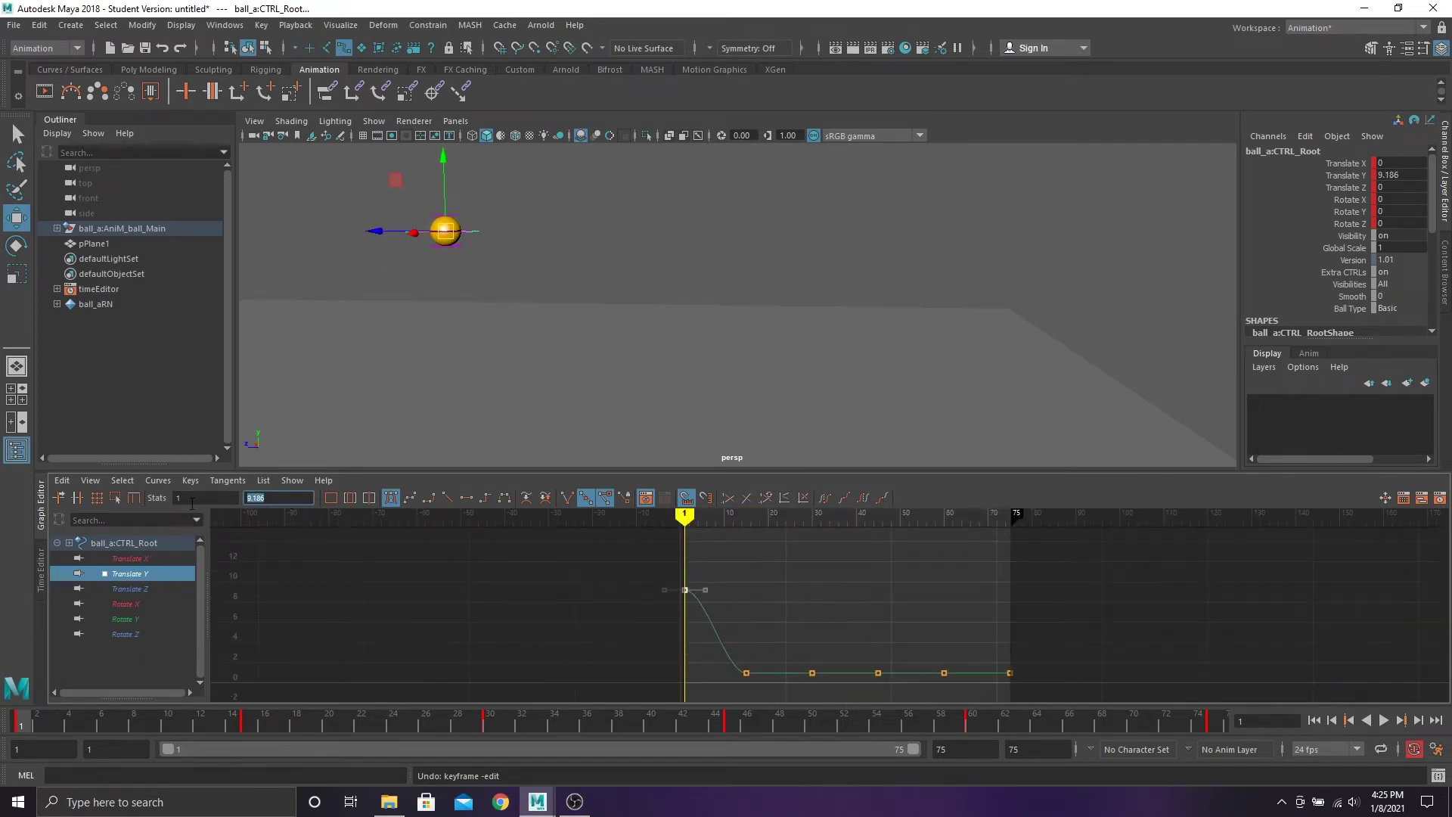
type("16")
key("Return")
key("f")
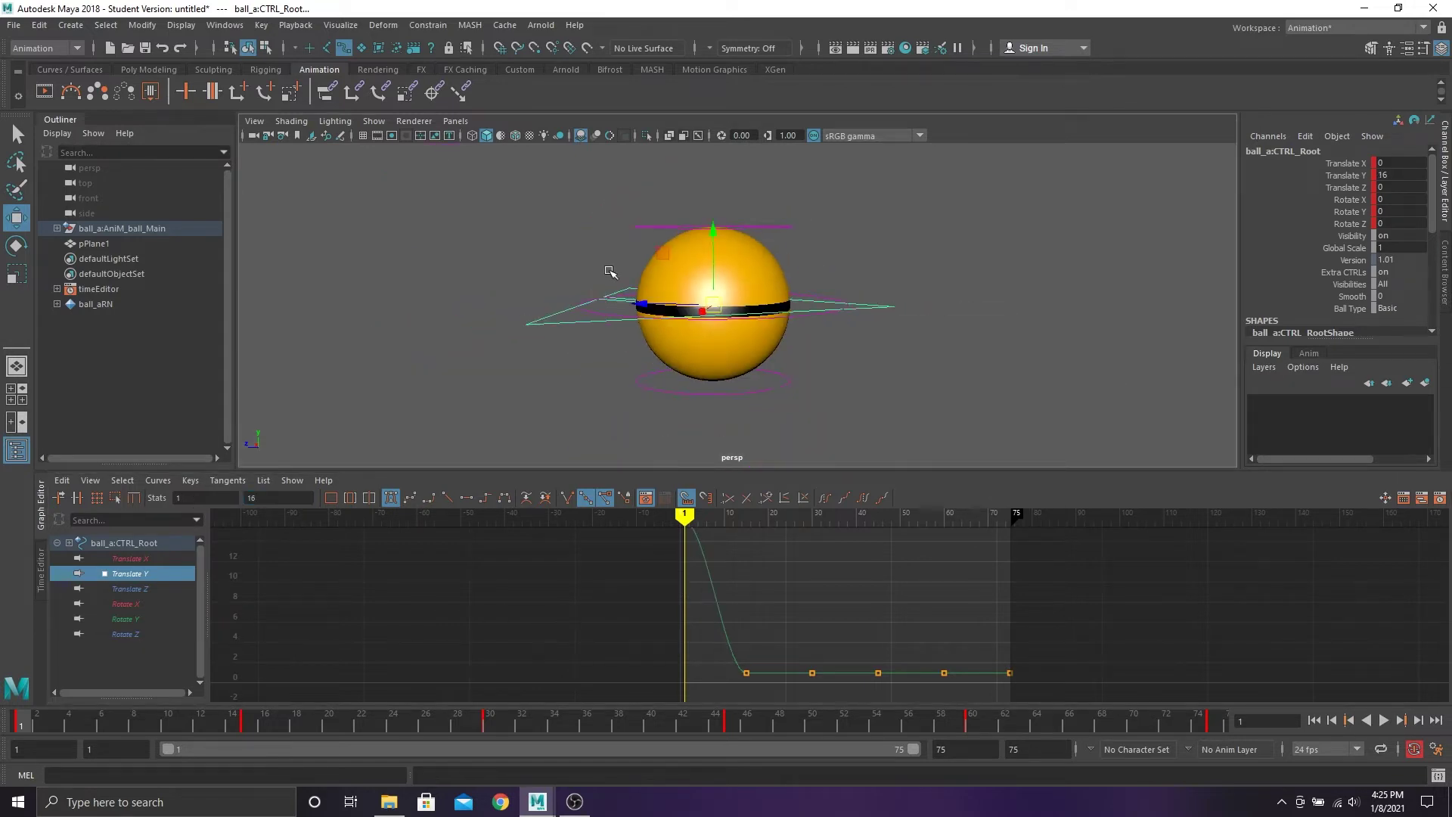
scroll(761, 370, "down", 8)
middle_click_drag(761, 370, 643, 304, "alt")
scroll(661, 304, "up", 2)
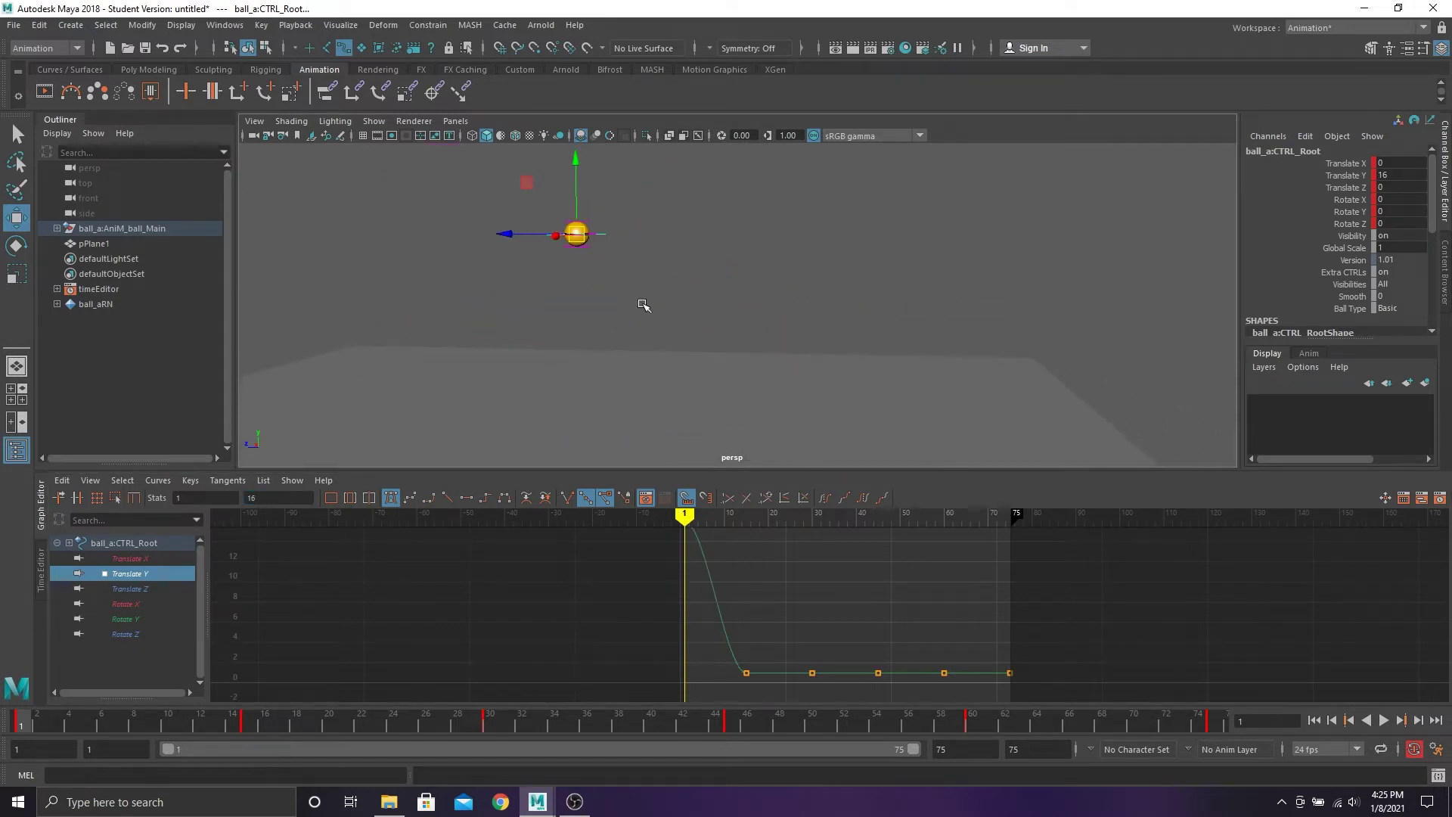
Go to frame 30 and raise its Translate Y key to a value of 14 for the second bounce peak
left_click_drag(807, 658, 844, 688)
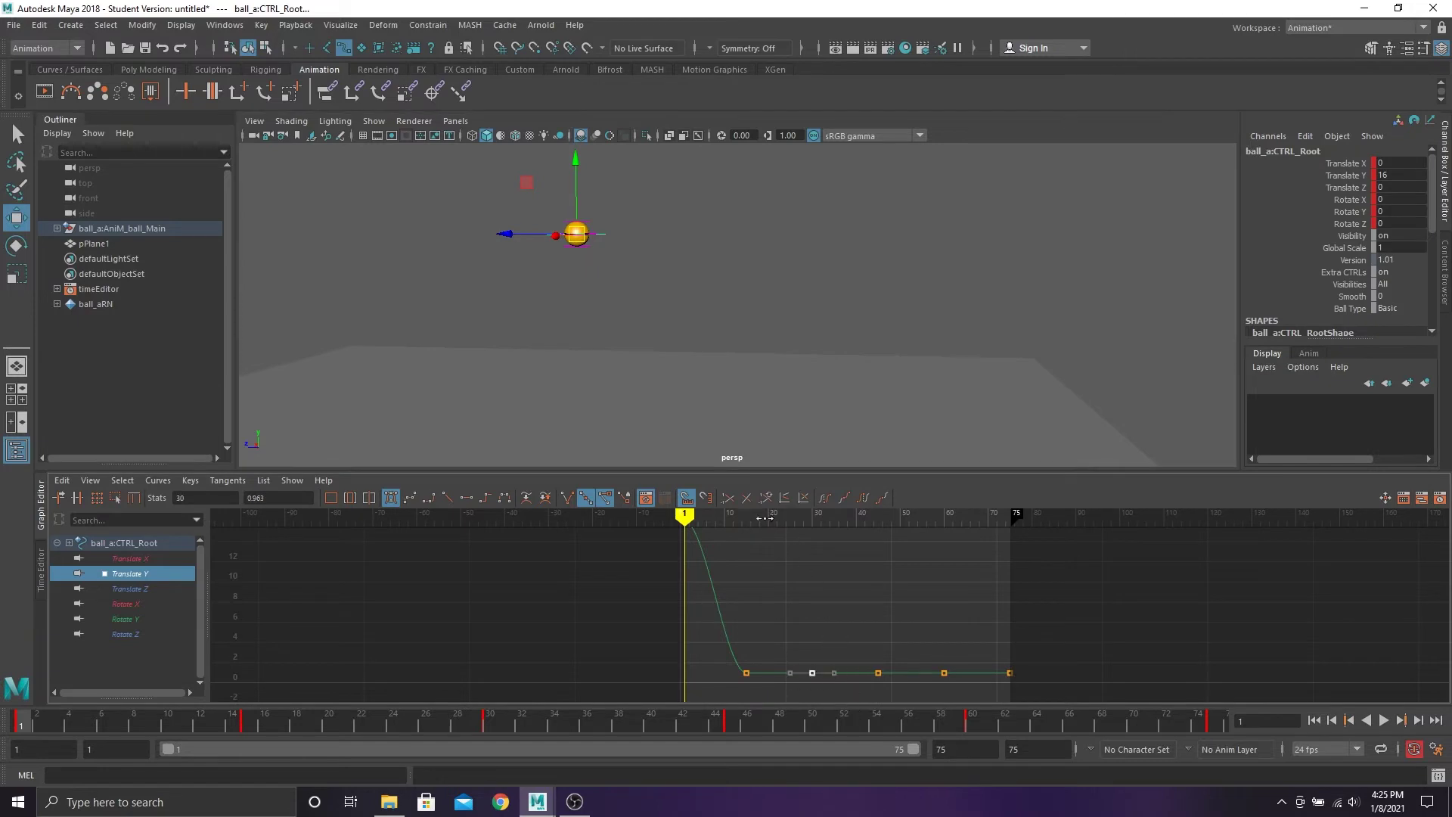
left_click_drag(763, 519, 812, 523)
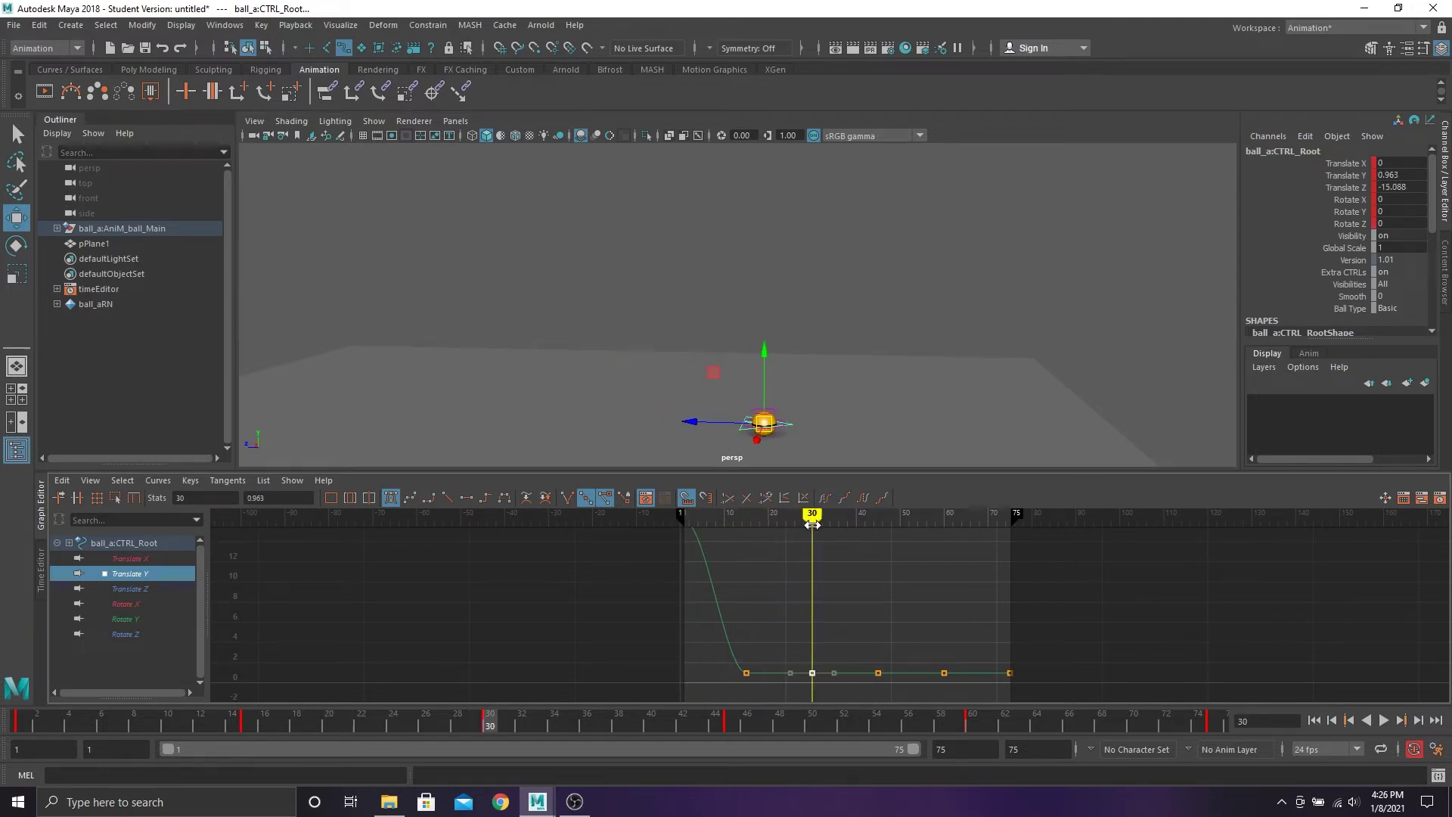
left_click_drag(834, 695, 833, 697)
middle_click_drag(827, 606, 821, 511, "shift")
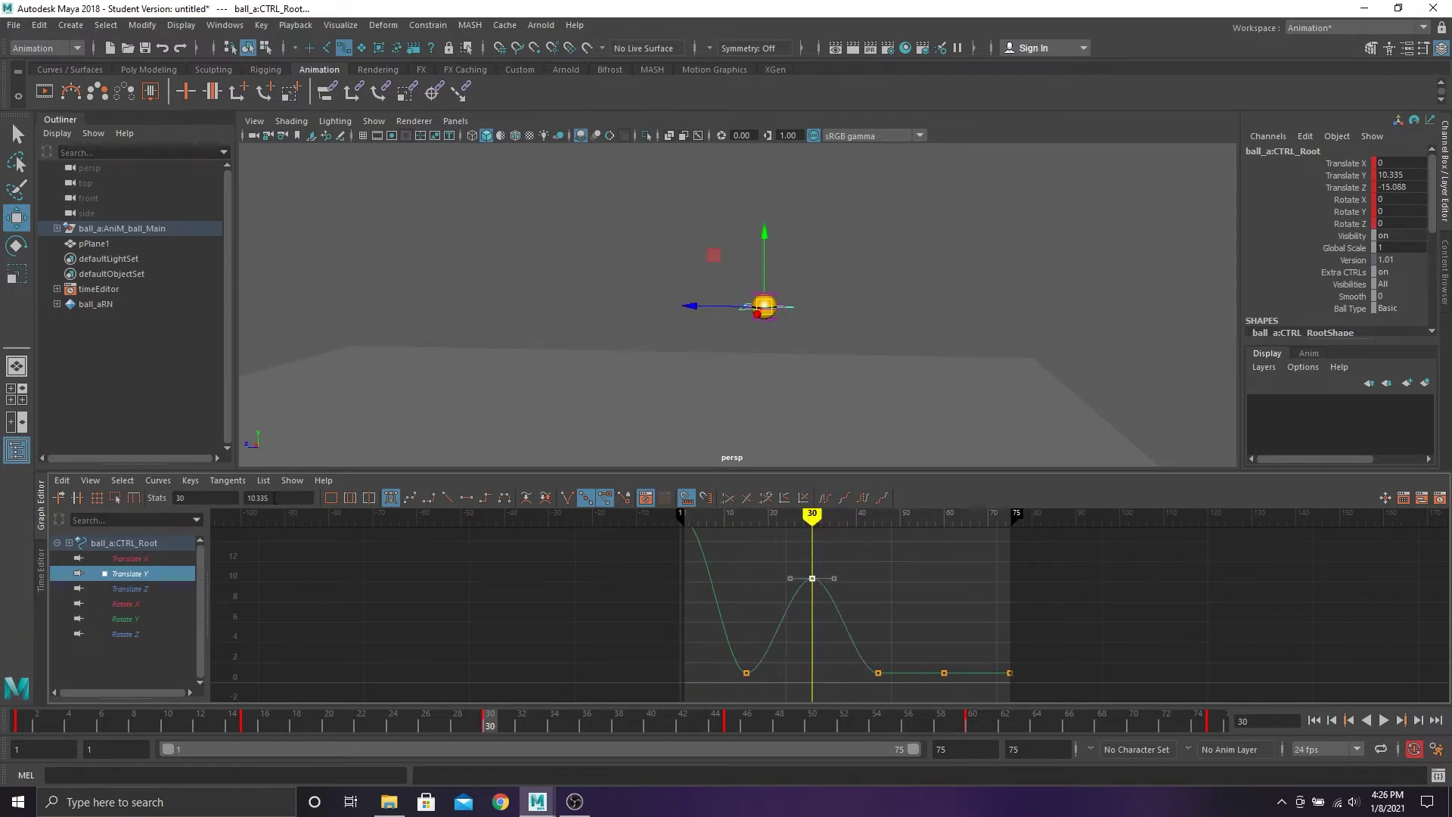
left_click_drag(277, 497, 216, 496)
type("14")
key("Return")
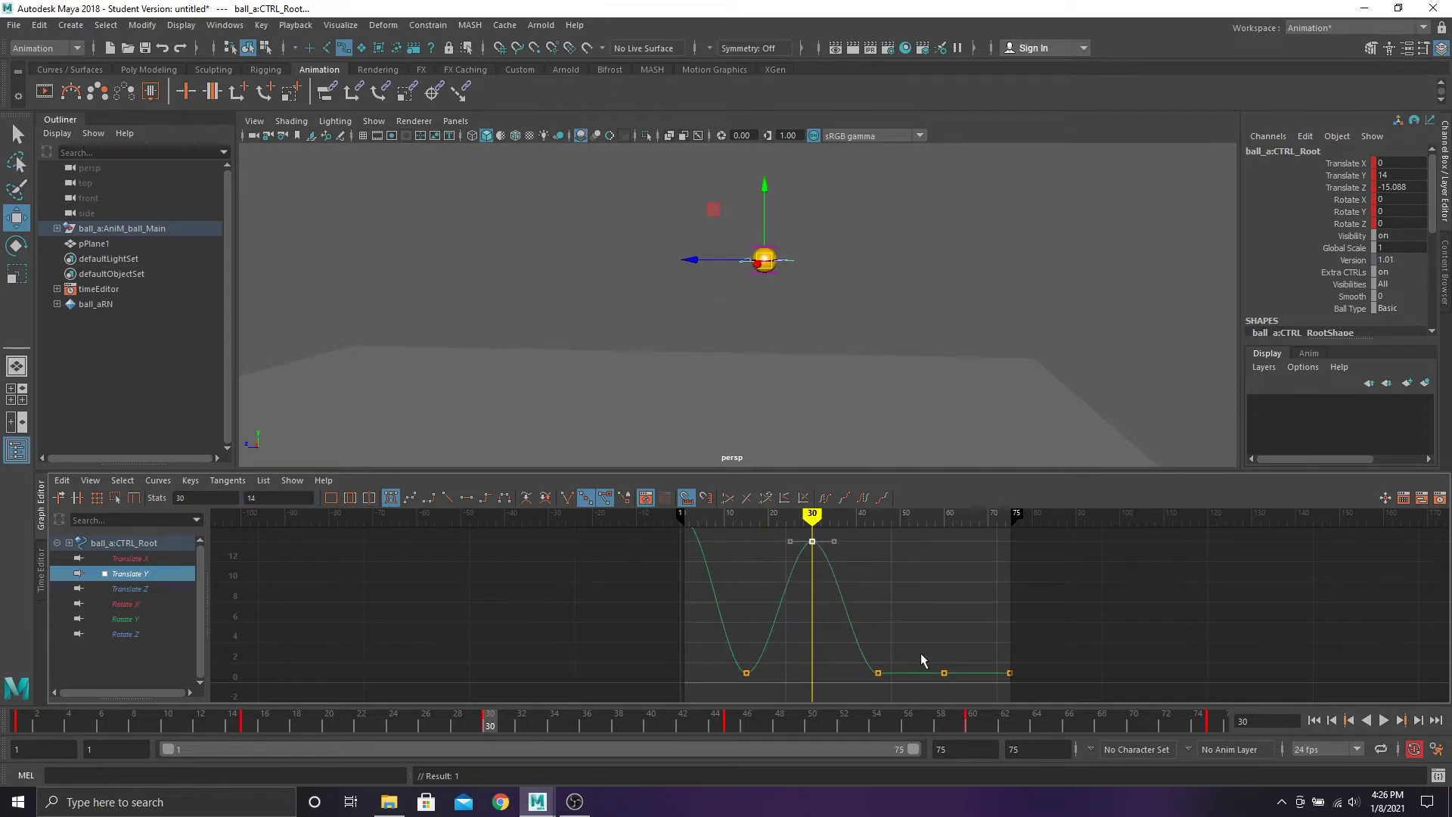
Set the frame 30 Translate Y key to 13 and the frame 60 Translate Y key to 10
left_click_drag(284, 497, 231, 496)
left_click(944, 672)
left_click_drag(920, 516, 944, 517)
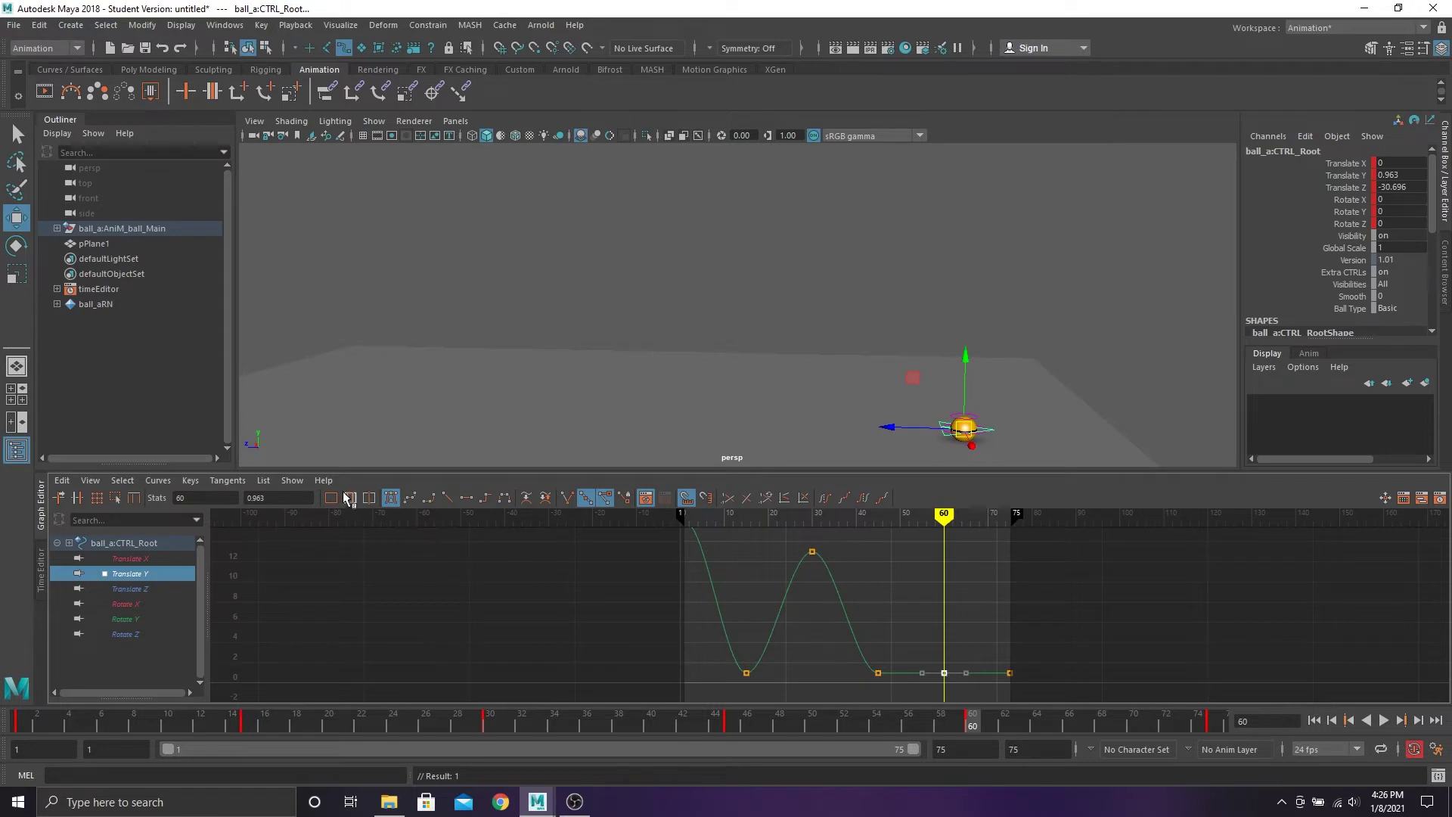
double_click(261, 498)
type("10")
key("Return")
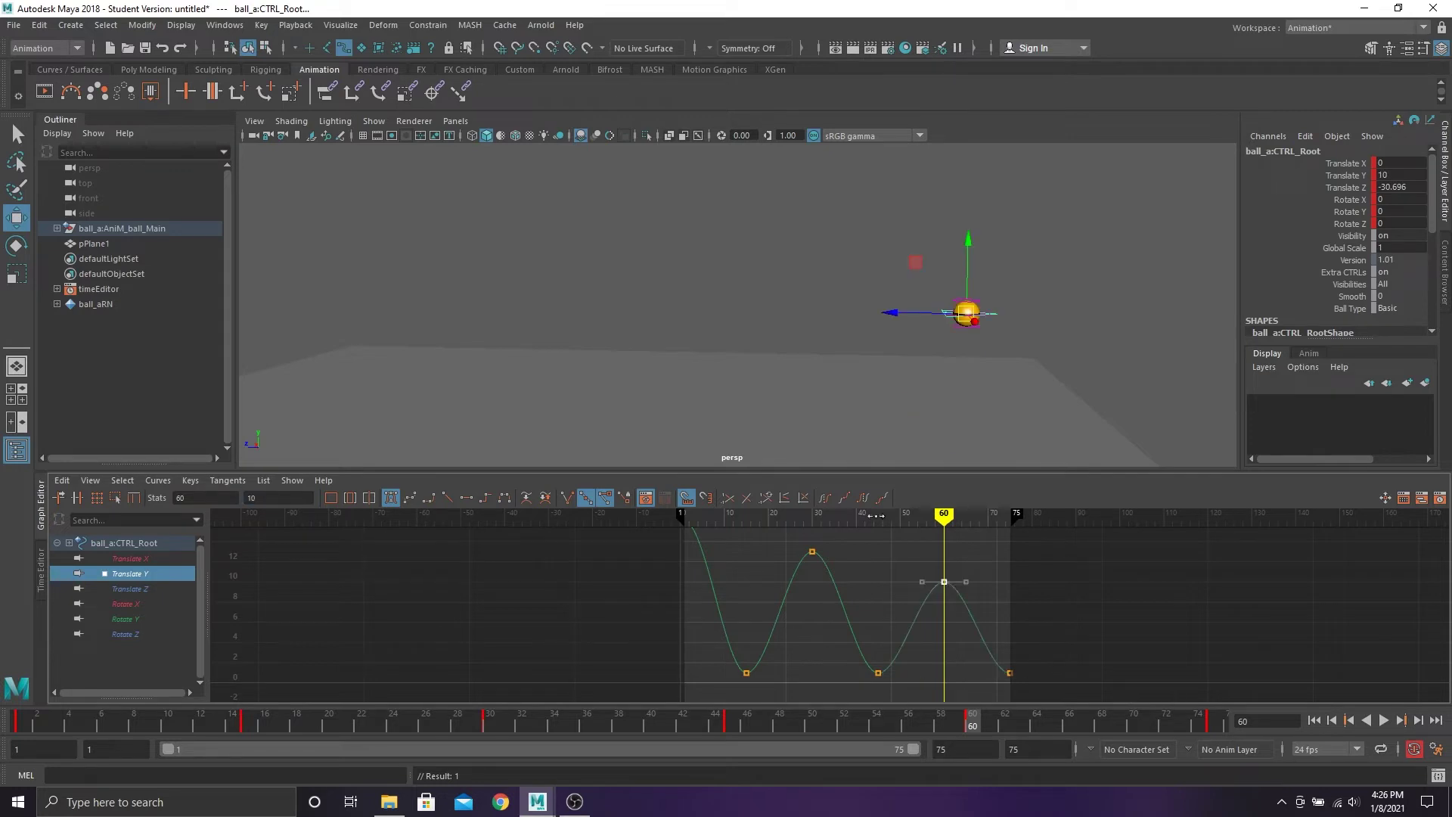
Play the animation from frame 1 to preview the decreasing bounce heights
middle_click_drag(850, 563, 829, 584, "alt")
left_click_drag(932, 719, 1, 705)
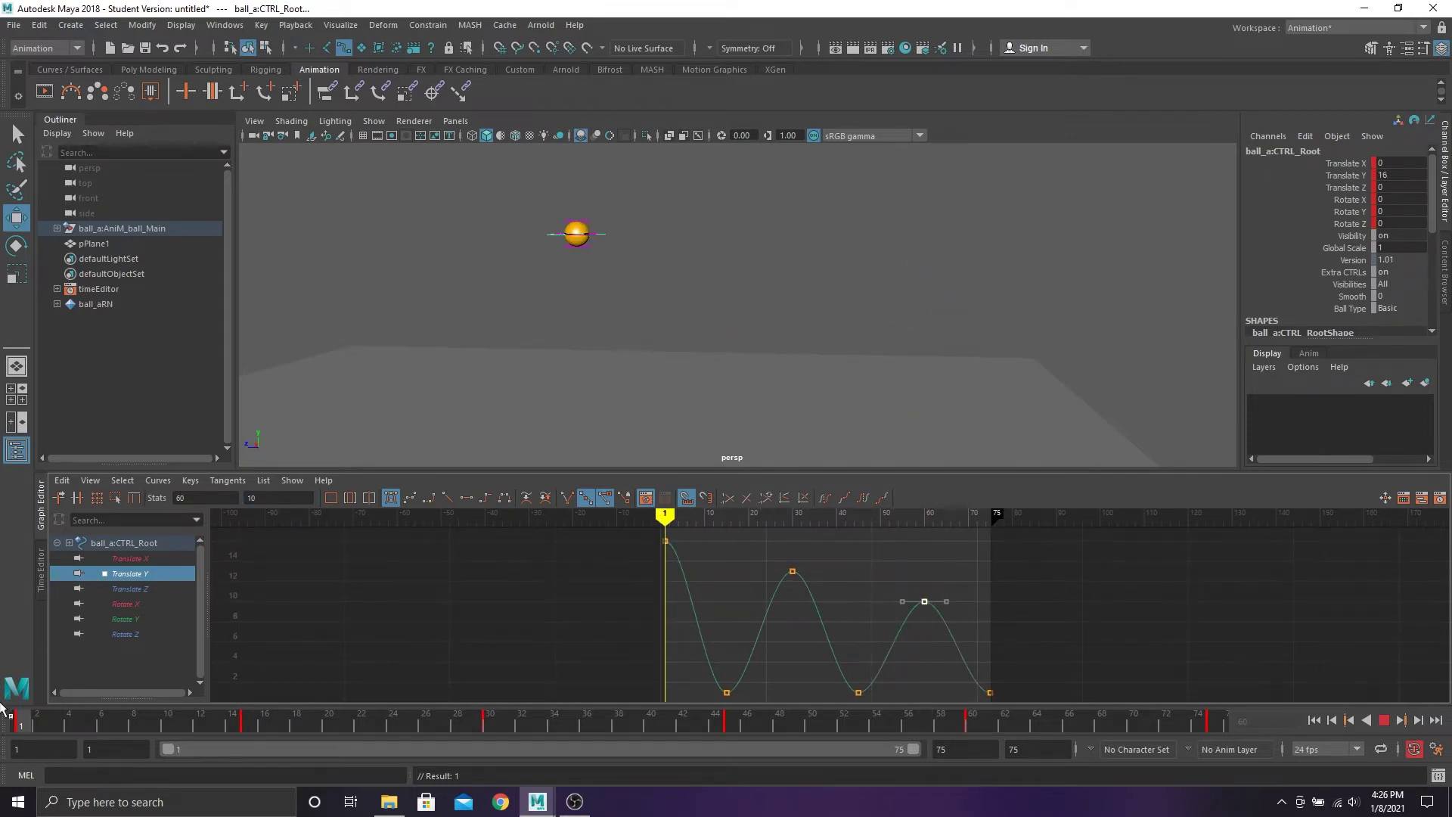
left_click(1385, 720)
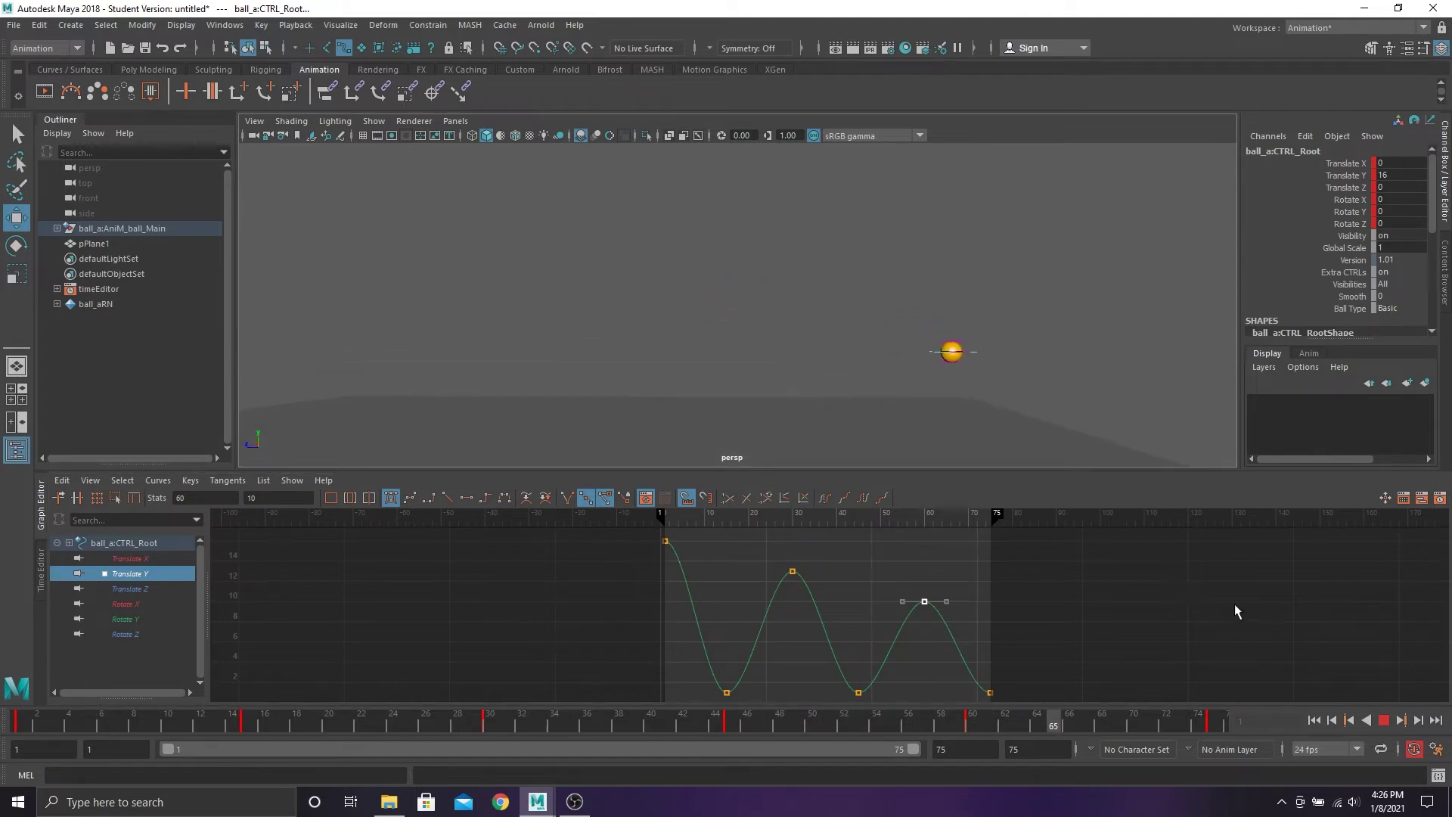
key("Escape")
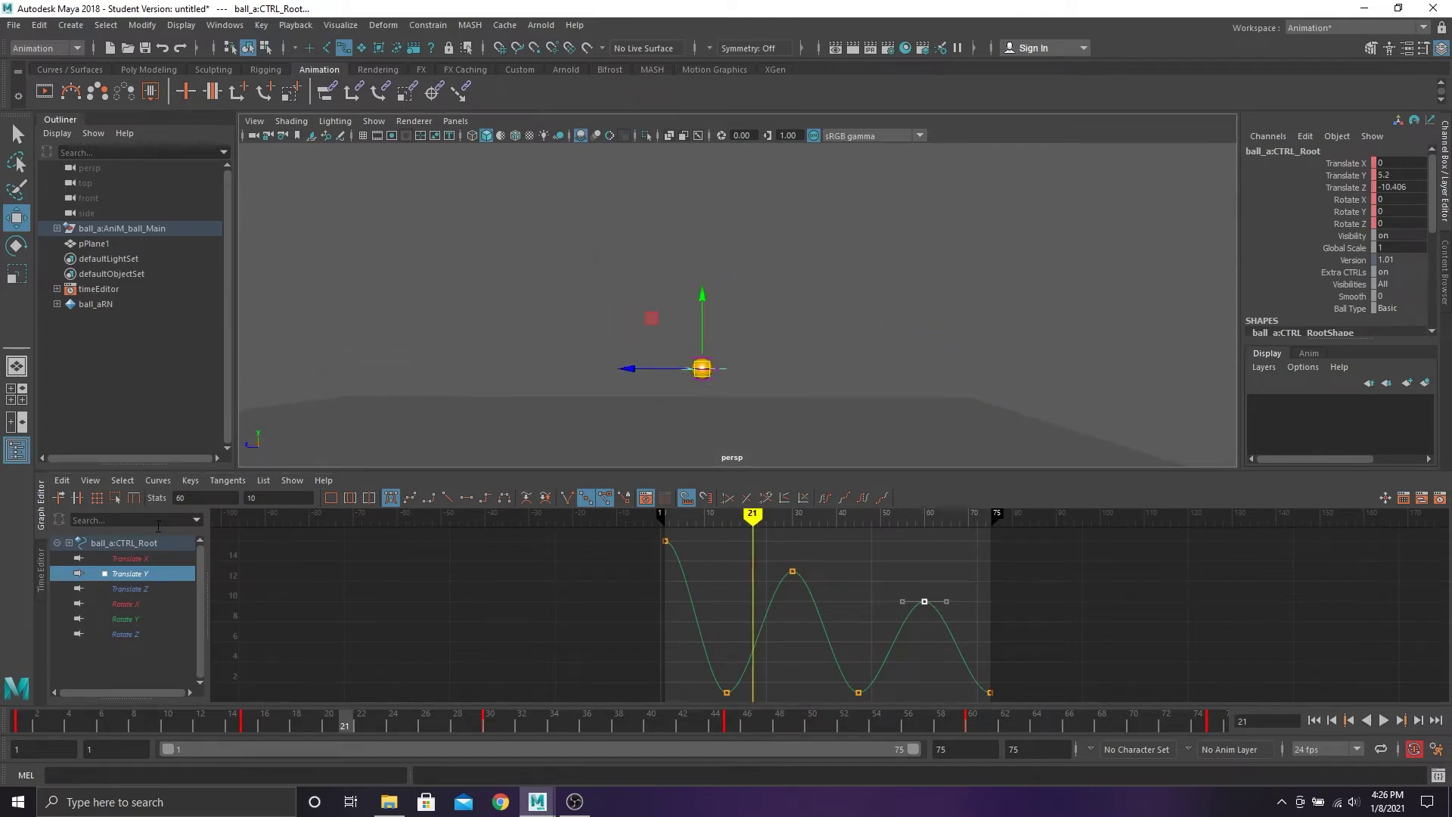
Delete the intermediate Translate Z keys, keeping only those at frames 1 and 75
key("alt+shift+v")
left_click(177, 592)
scroll(612, 623, "down", 4)
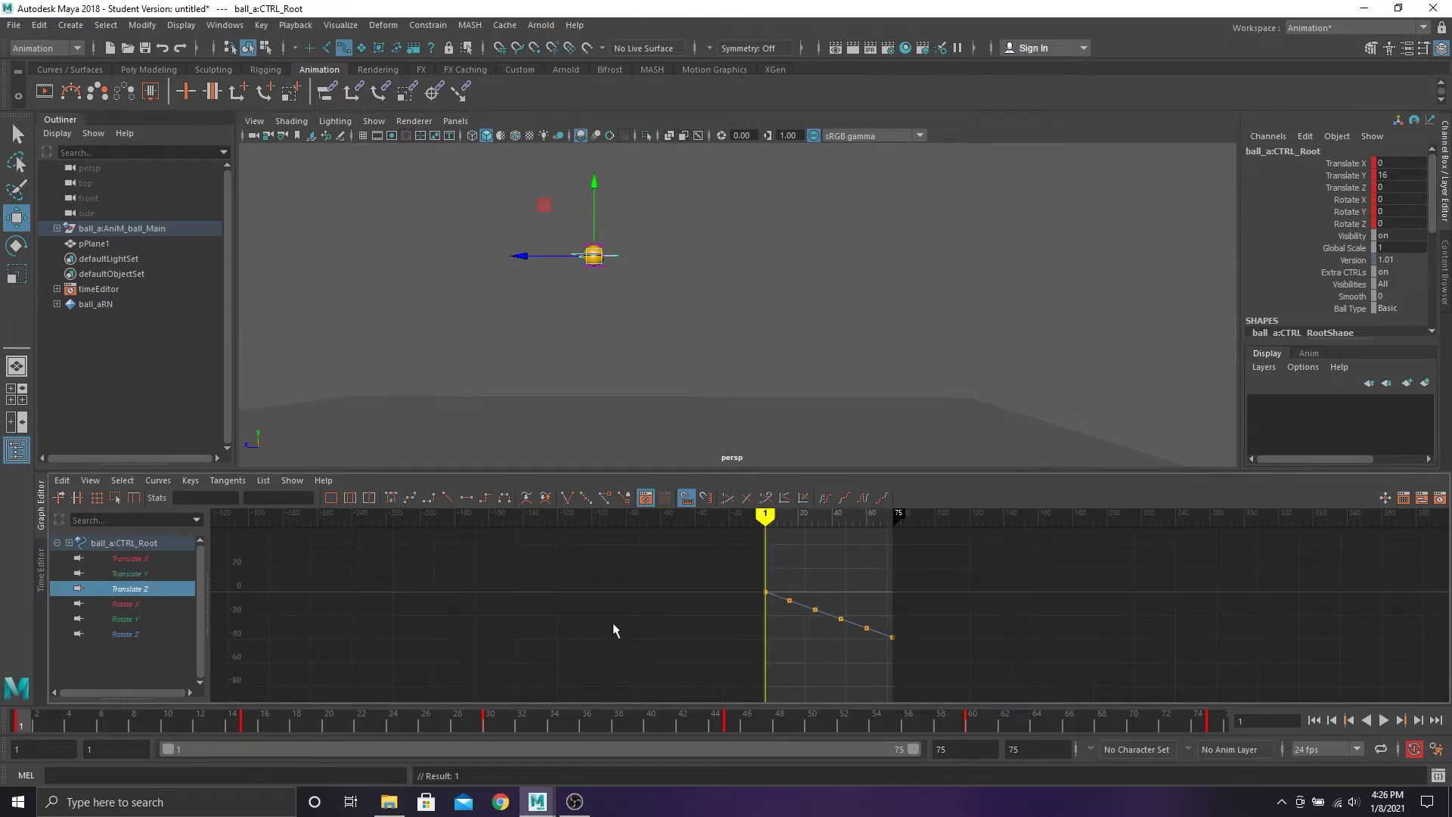
scroll(712, 597, "up", 2)
left_click_drag(751, 563, 993, 690)
key("Delete")
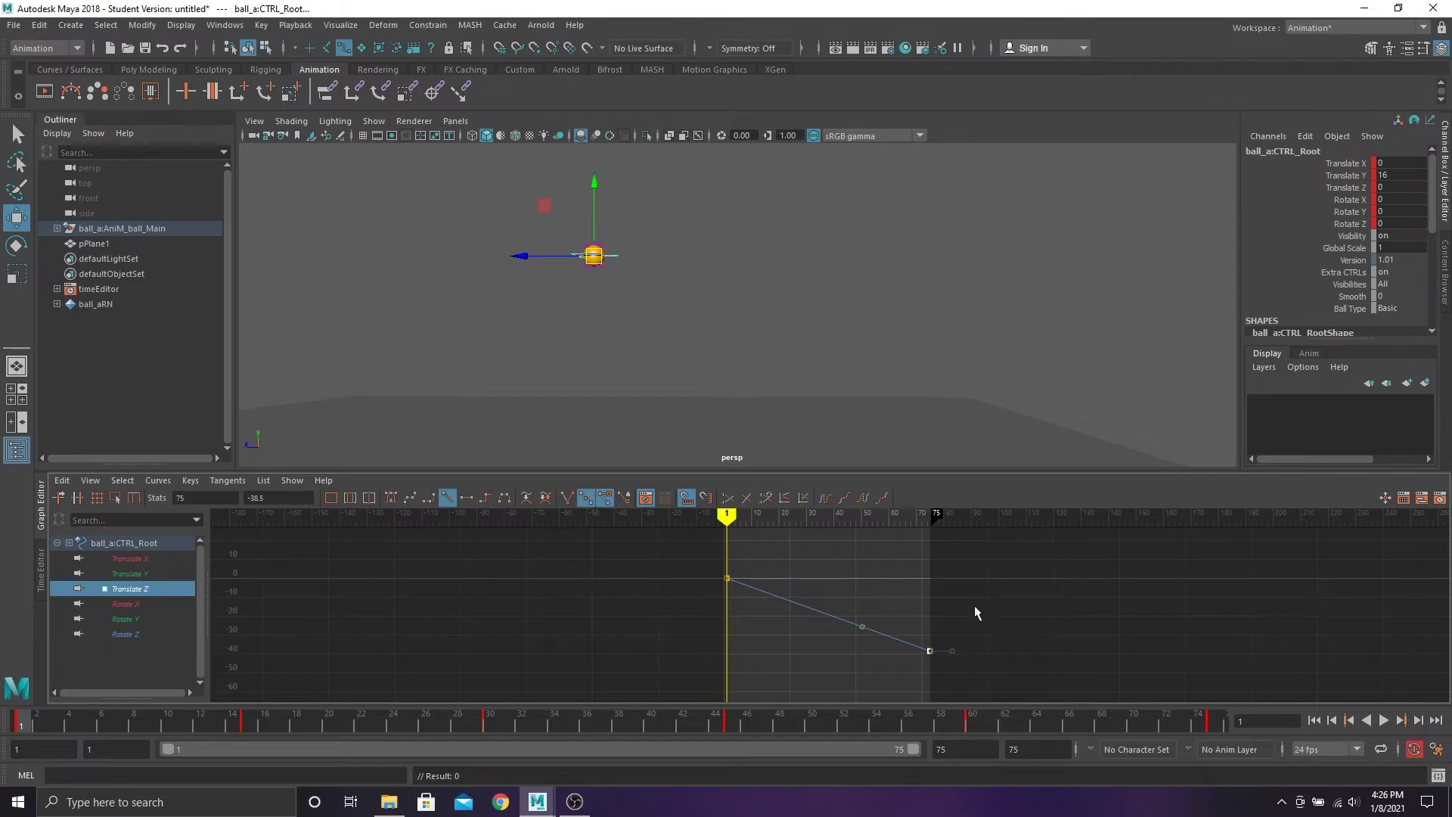
Go to frame 75 and lower the last Translate Z key freehand to about -62.5
middle_click_drag(966, 602, 972, 641, "shift")
left_click_drag(1055, 722, 1212, 722)
middle_click_drag(1037, 639, 1033, 650, "shift")
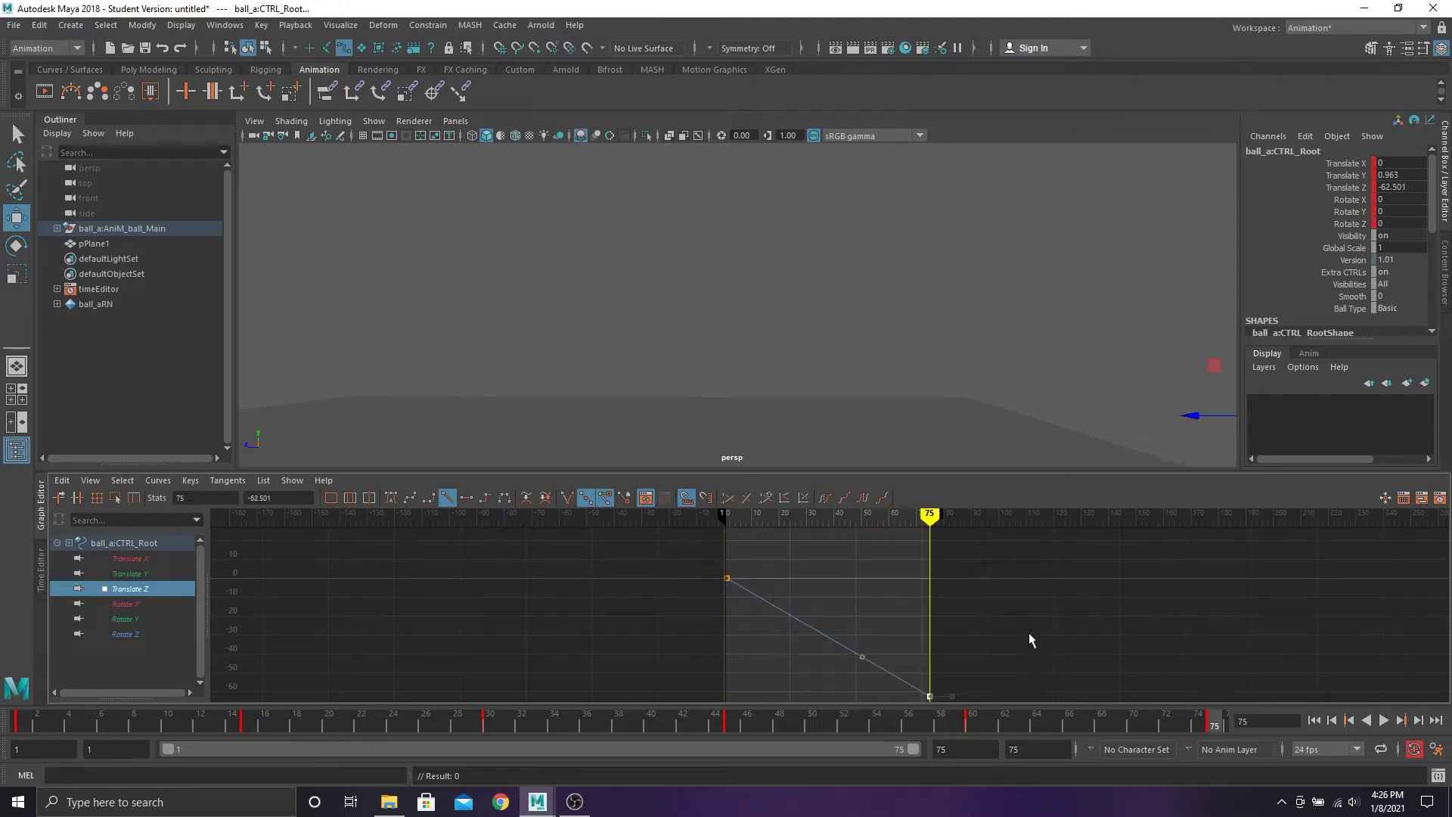
Shift the whole Translate Z curve up so its frame 1 key sits at about 22.5
key("a")
middle_click_drag(850, 658, 849, 639, "shift")
left_click_drag(1135, 727, 2, 725)
left_click_drag(626, 280, 725, 290, "alt")
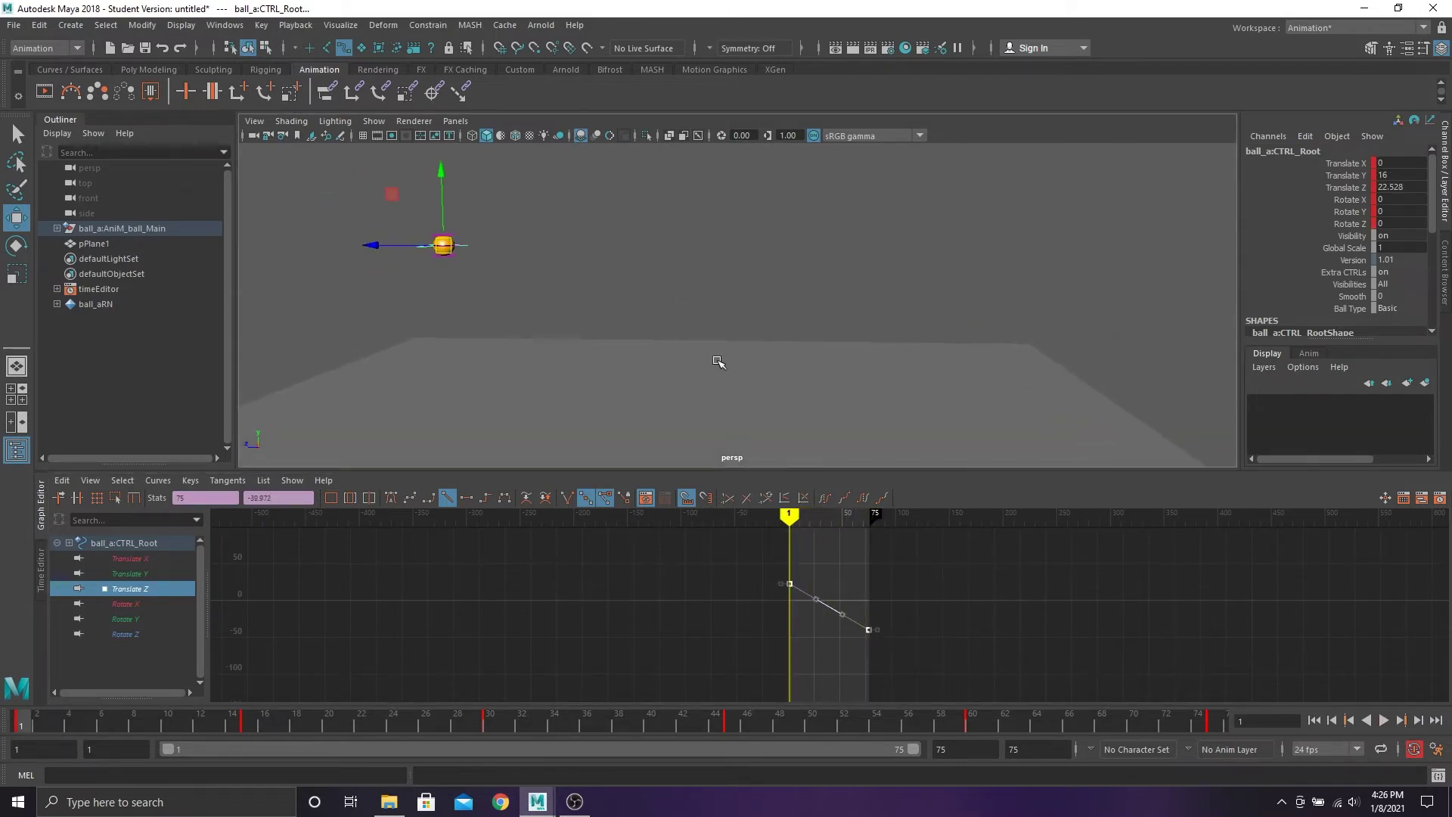
Reselect the ball's root control and change its Ball Type to Beachball
left_click(717, 359)
scroll(519, 266, "up", 2)
scroll(545, 303, "up", 3)
mouse_move(519, 265)
middle_mouse_down("alt")
mouse_move(560, 303)
mouse_move(525, 284)
middle_mouse_up("alt")
left_click(365, 270)
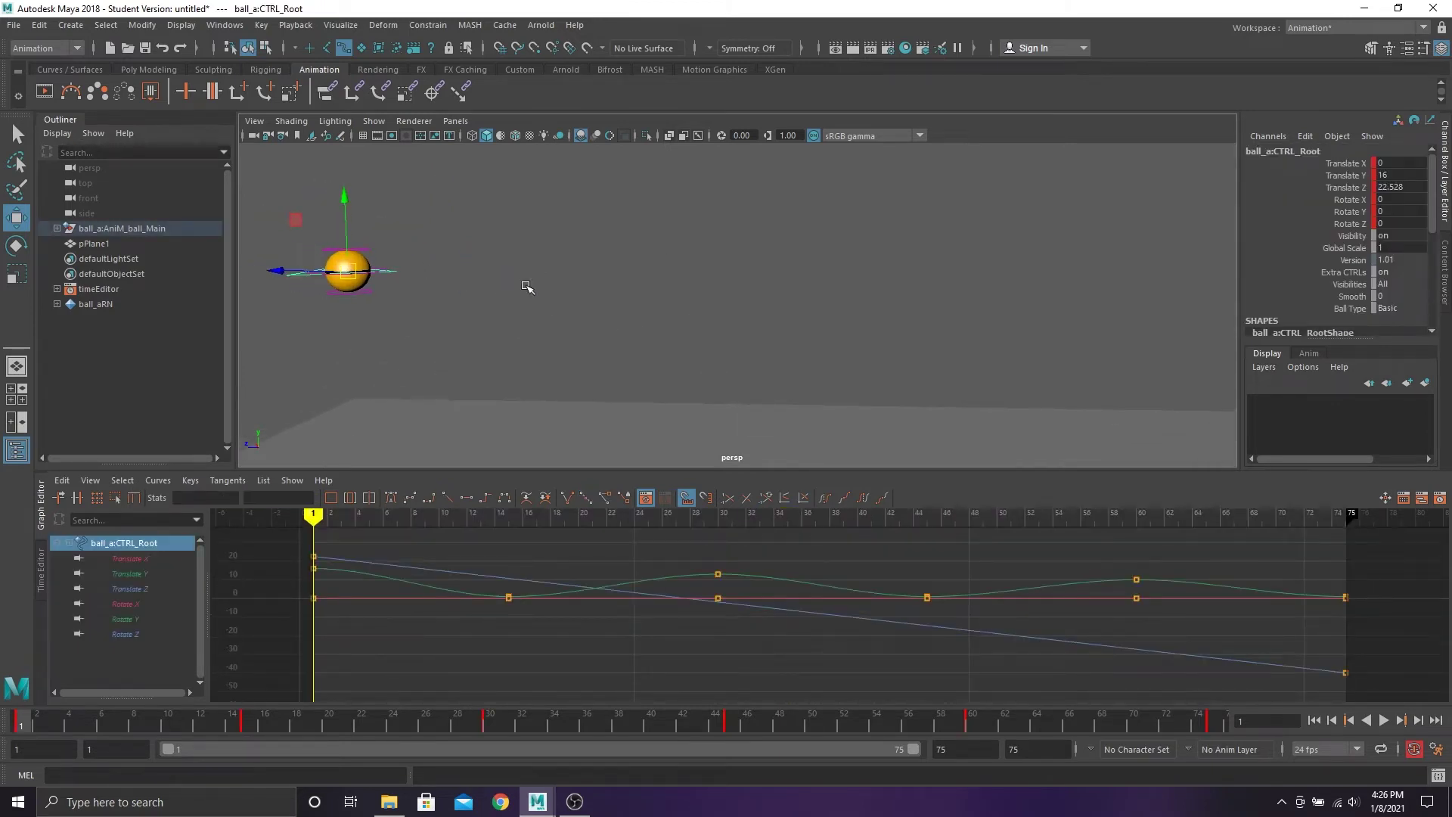
mouse_move(395, 279)
left_mouse_down("alt")
mouse_move(402, 315)
mouse_move(412, 283)
left_mouse_up("alt")
left_click(1388, 308)
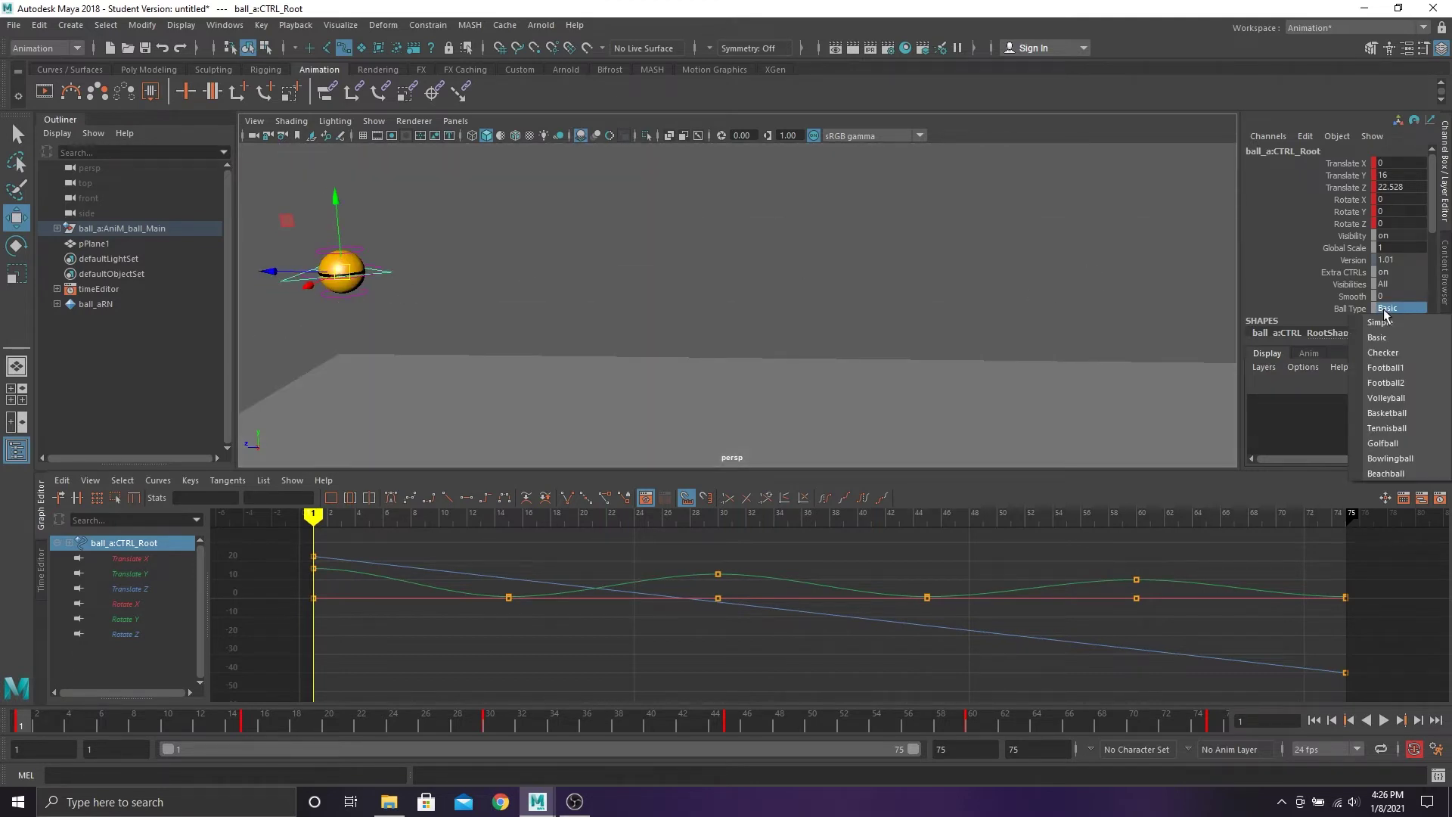
left_click(1412, 473)
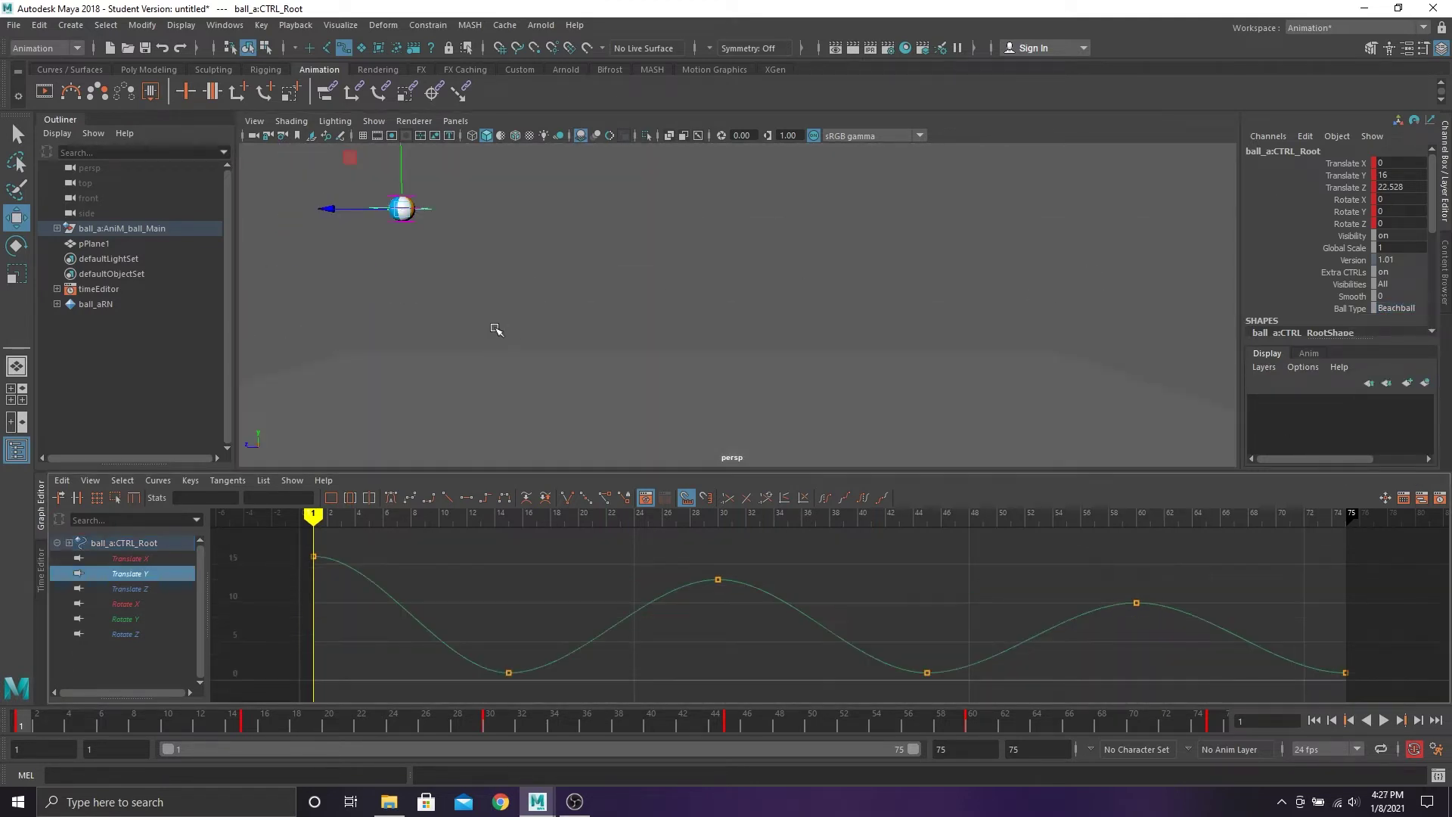
Shift all keys from frame 30 onward one frame earlier so they begin at frame 29
left_click_drag(89, 711, 506, 720)
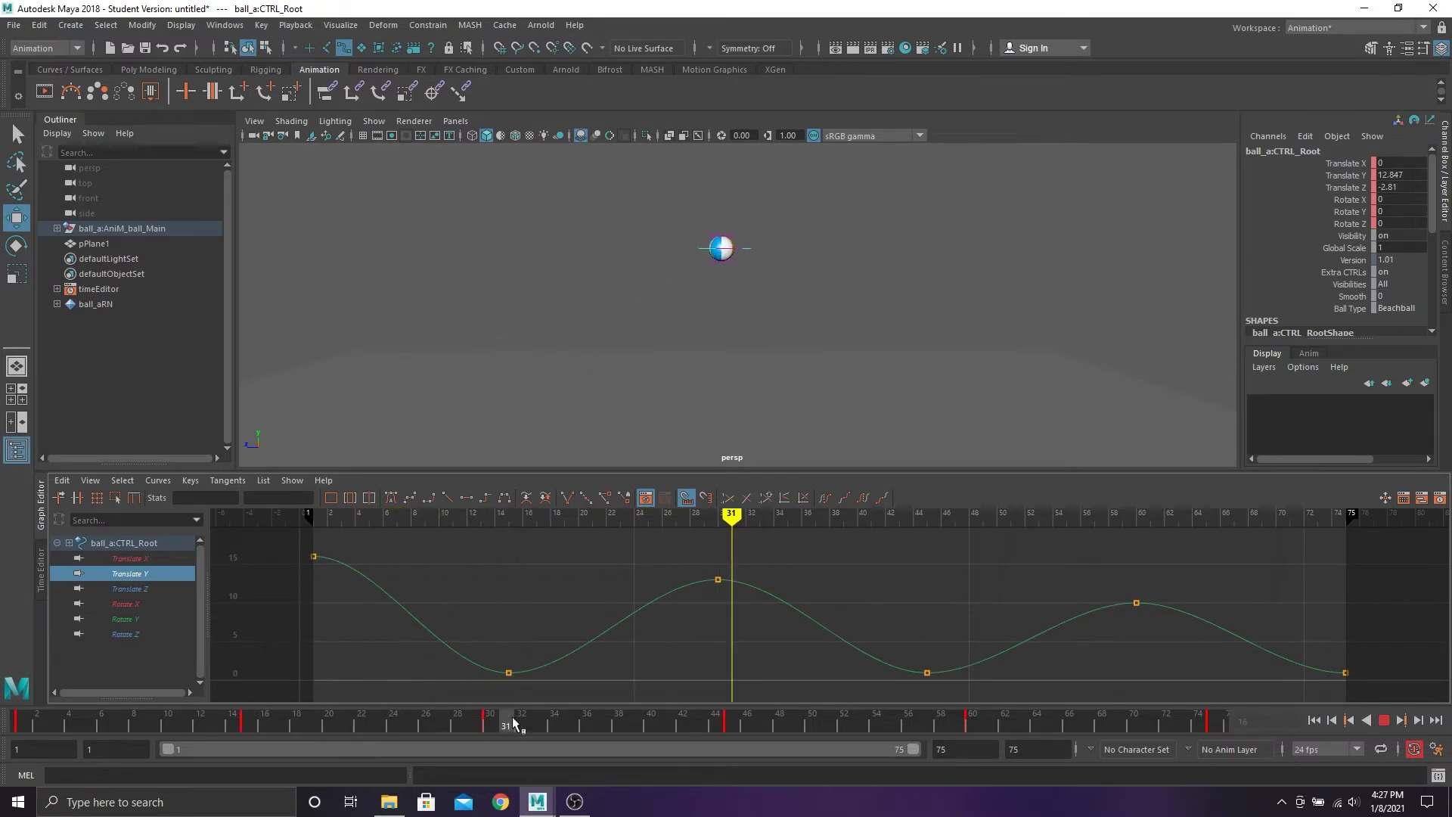
key("alt+v")
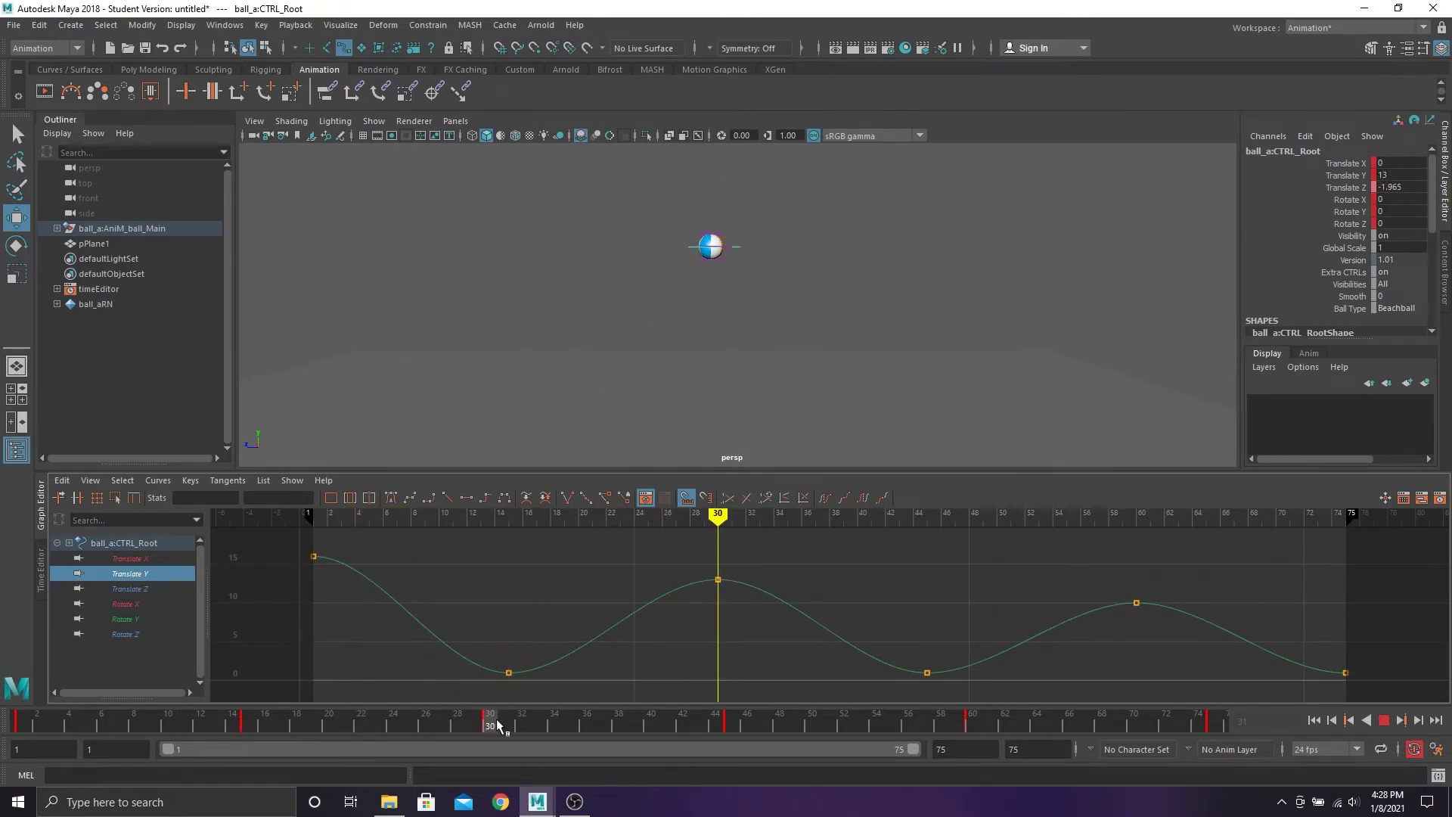
left_click_drag(496, 718, 1220, 724)
key("ctrl+z")
key("ctrl+z")
key("ctrl+z")
left_click_drag(850, 727, 835, 730)
left_click_drag(398, 722, 554, 727)
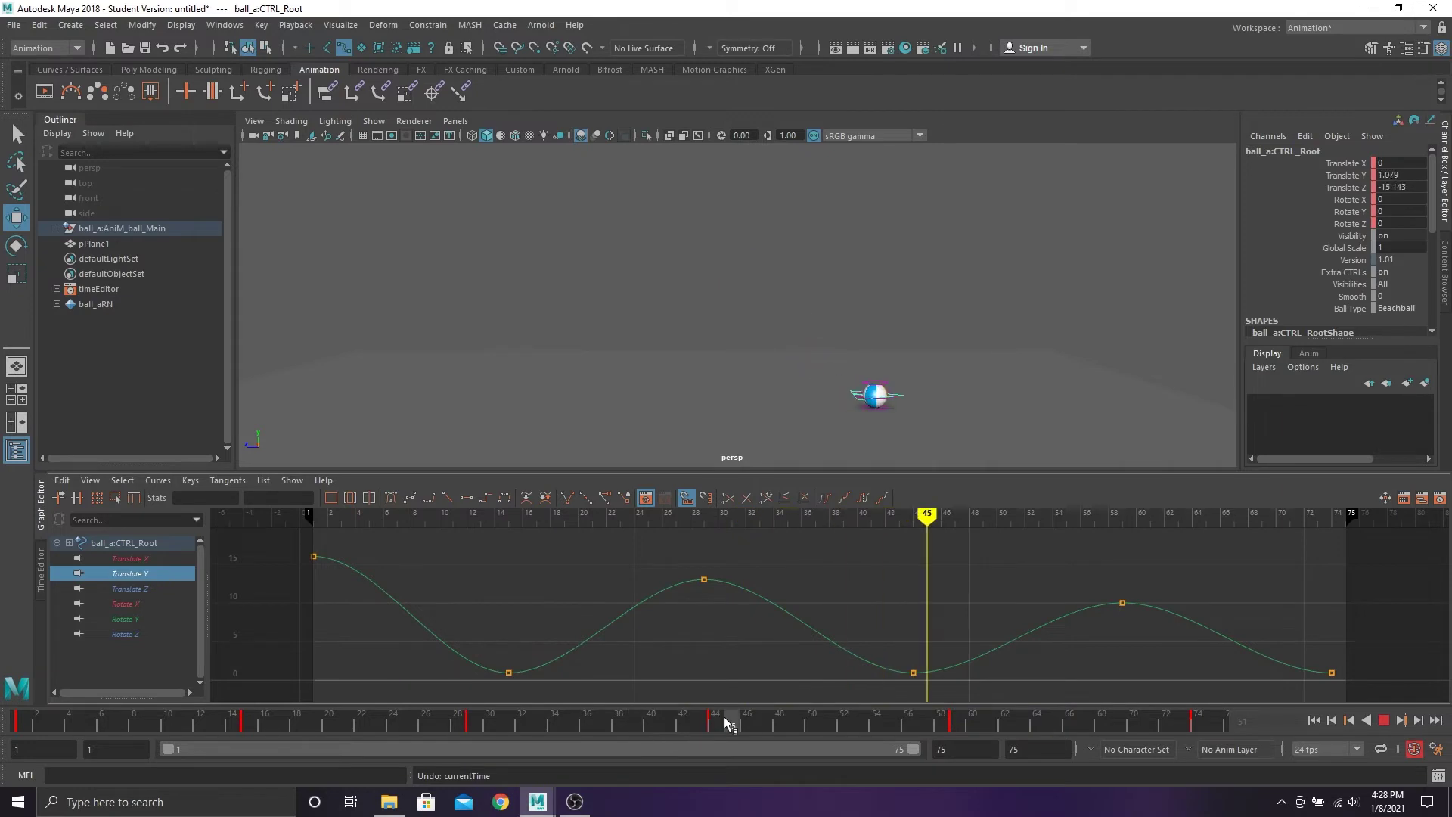
Shift the keys from frame 44 onward two frames earlier so the second floor contact falls on frame 42
key("alt+v")
left_click_drag(713, 730, 1225, 730, "shift")
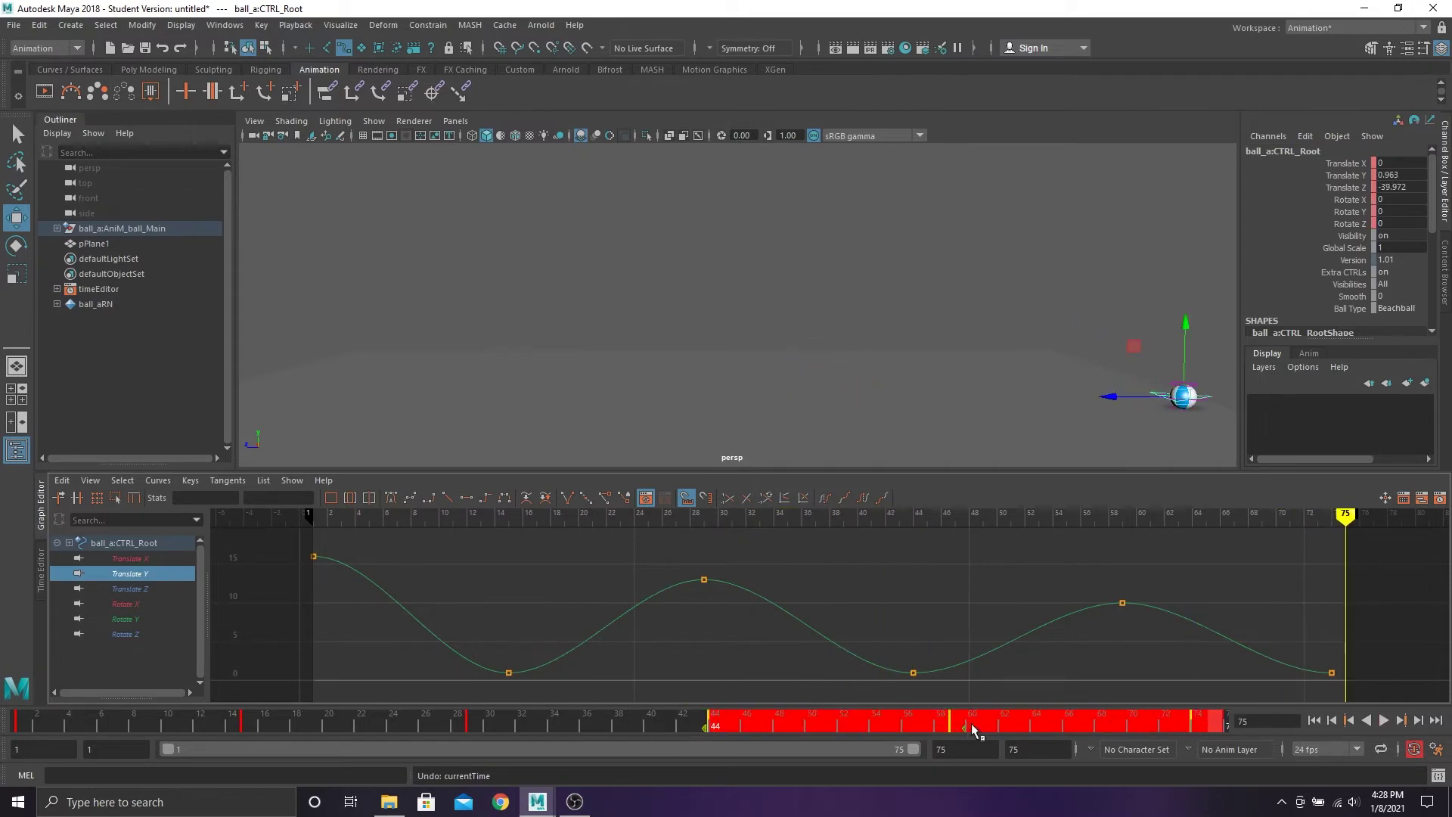
left_click_drag(974, 729, 1226, 727)
left_click(571, 726)
key("alt+v")
key("alt+v")
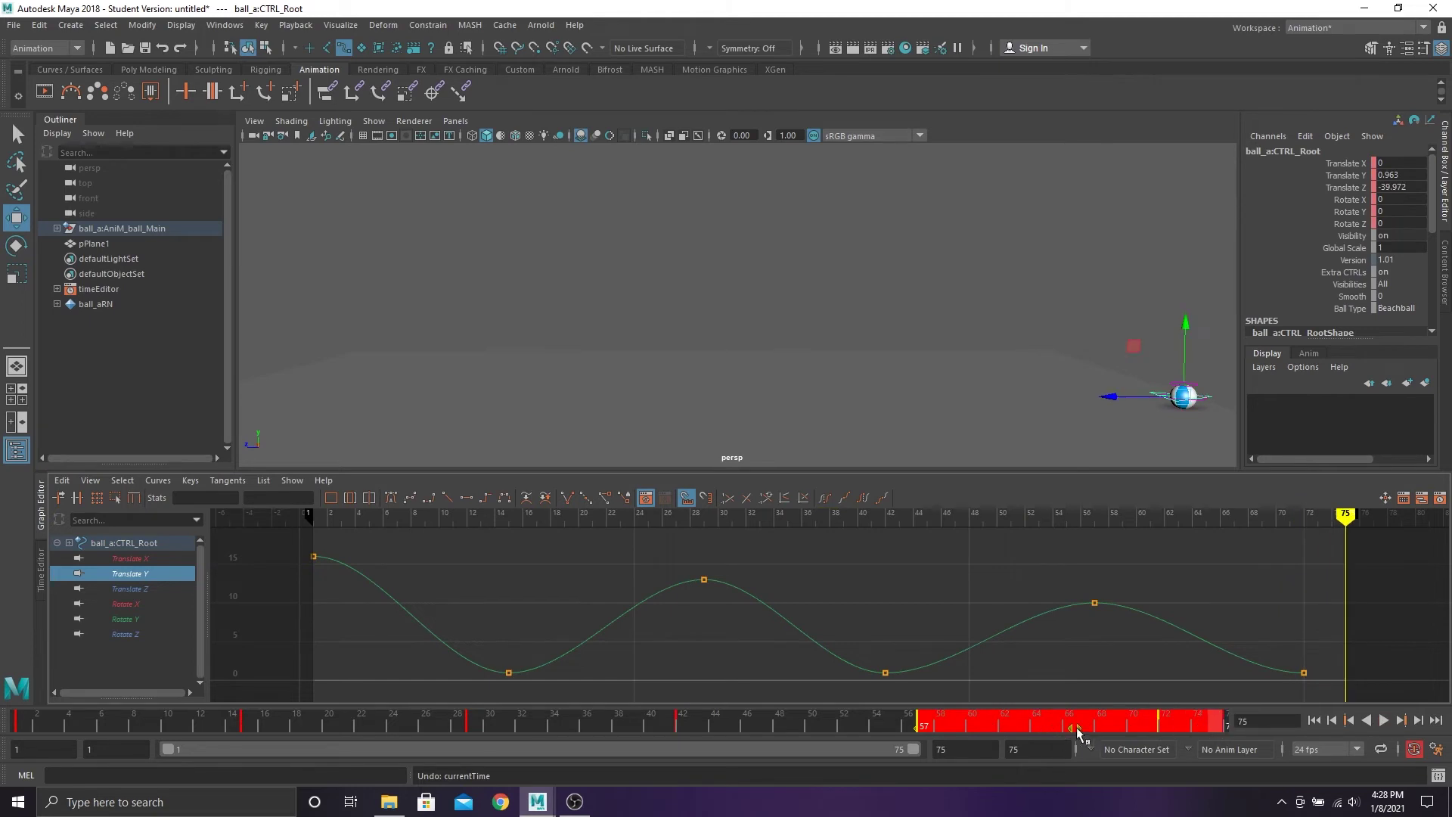
Move the last peak key from frame 57 to 54 and the final contact key to frame 65
left_click_drag(1078, 730, 1025, 728)
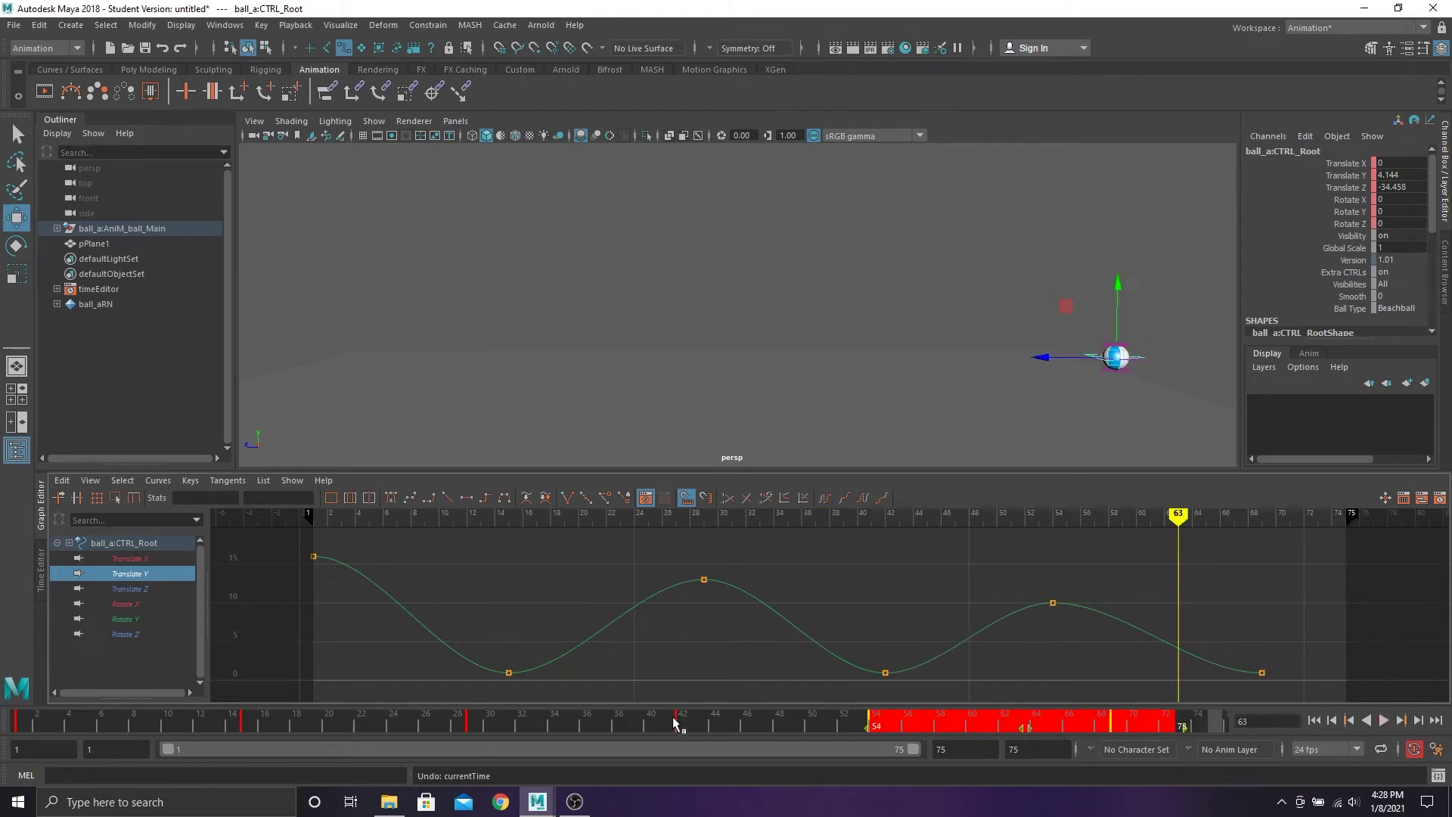
left_click_drag(674, 724, 1053, 728)
left_click(1116, 722, "shift")
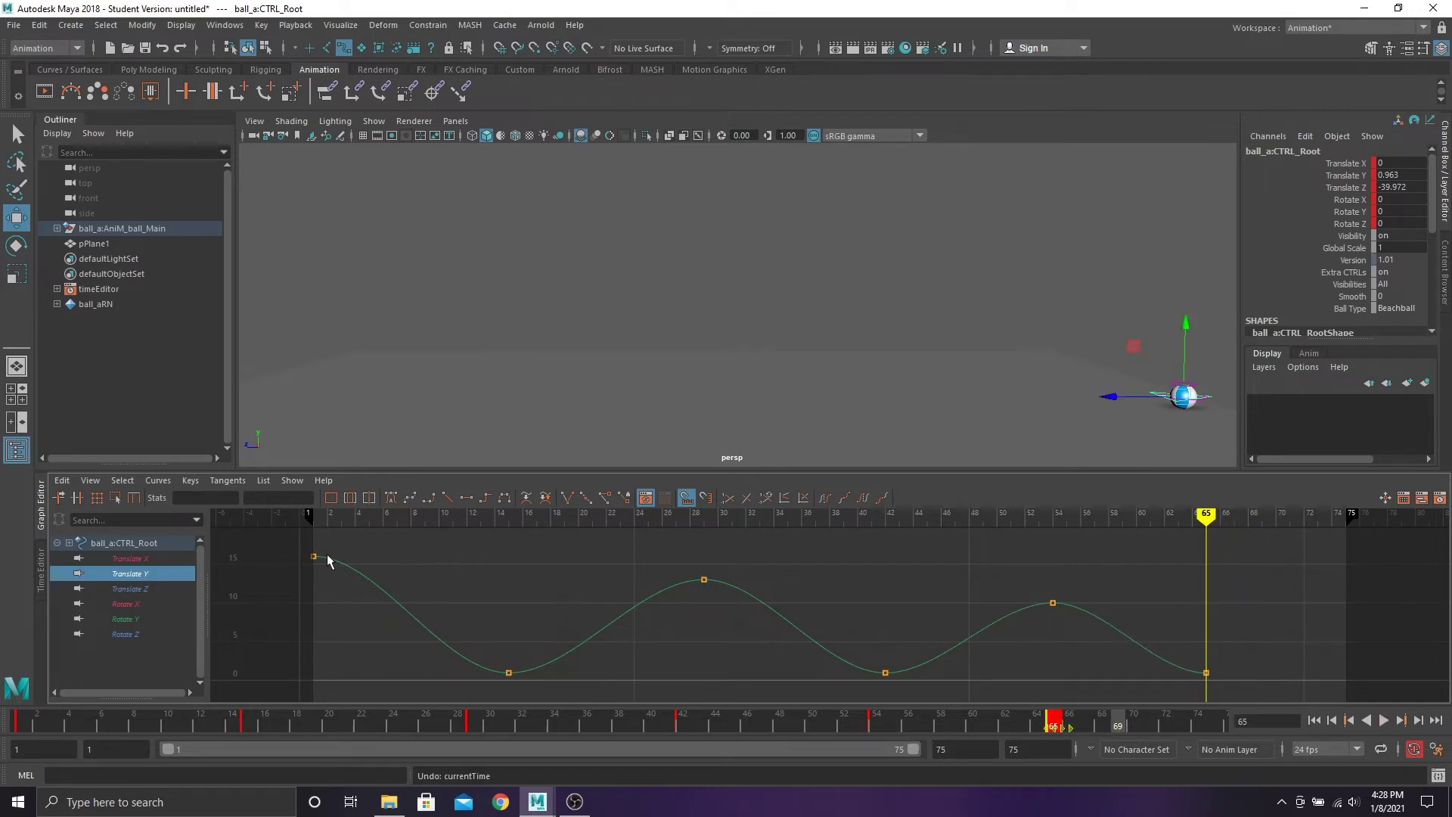
middle_click_drag(856, 602, 794, 590, "alt")
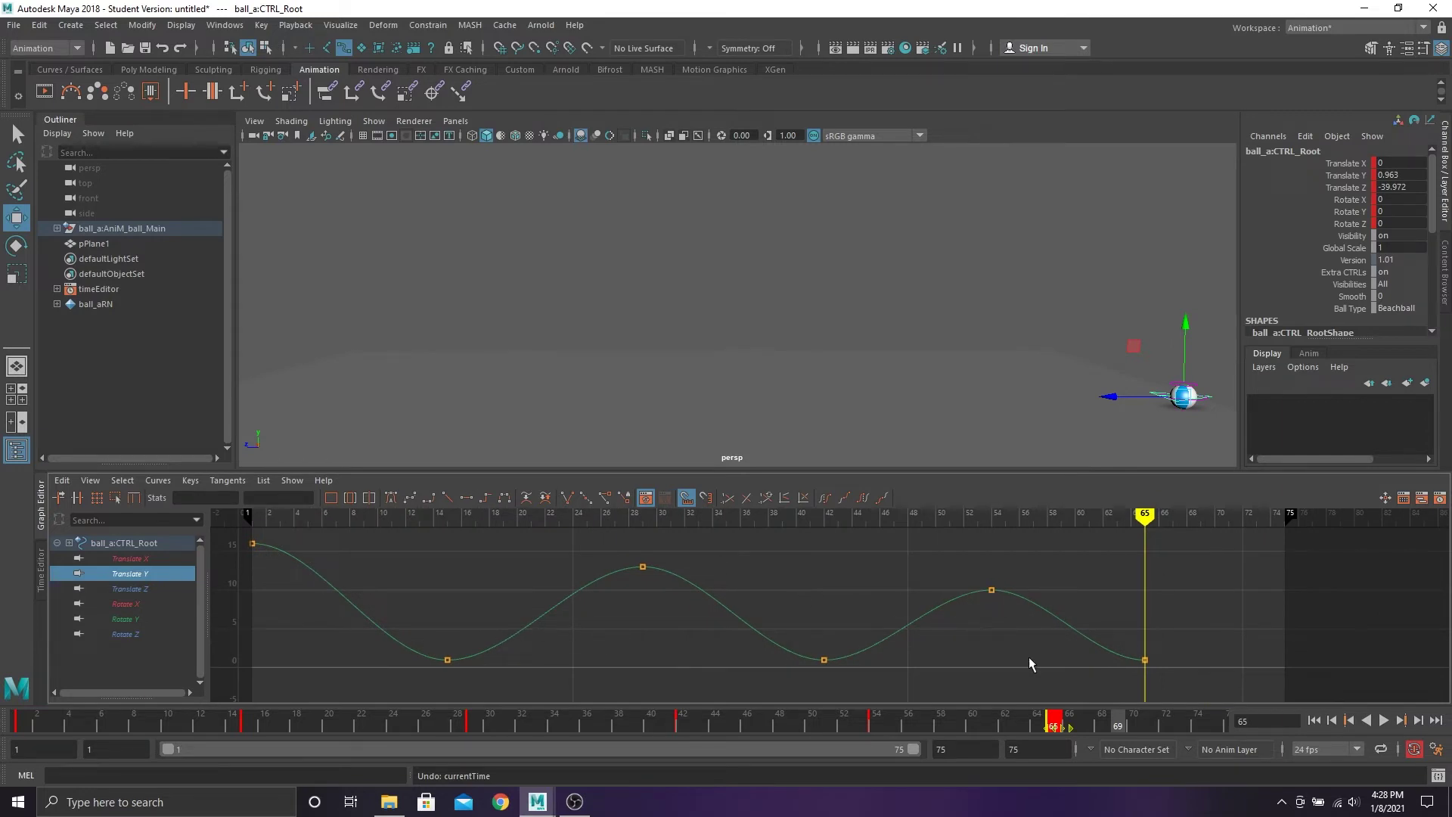
Compare the ball's position at the frame 54 peak with the frame 65 contact to examine the last fall's timing
key("ctrl+z")
key("ctrl+z")
key("ctrl+z")
key("ctrl+z")
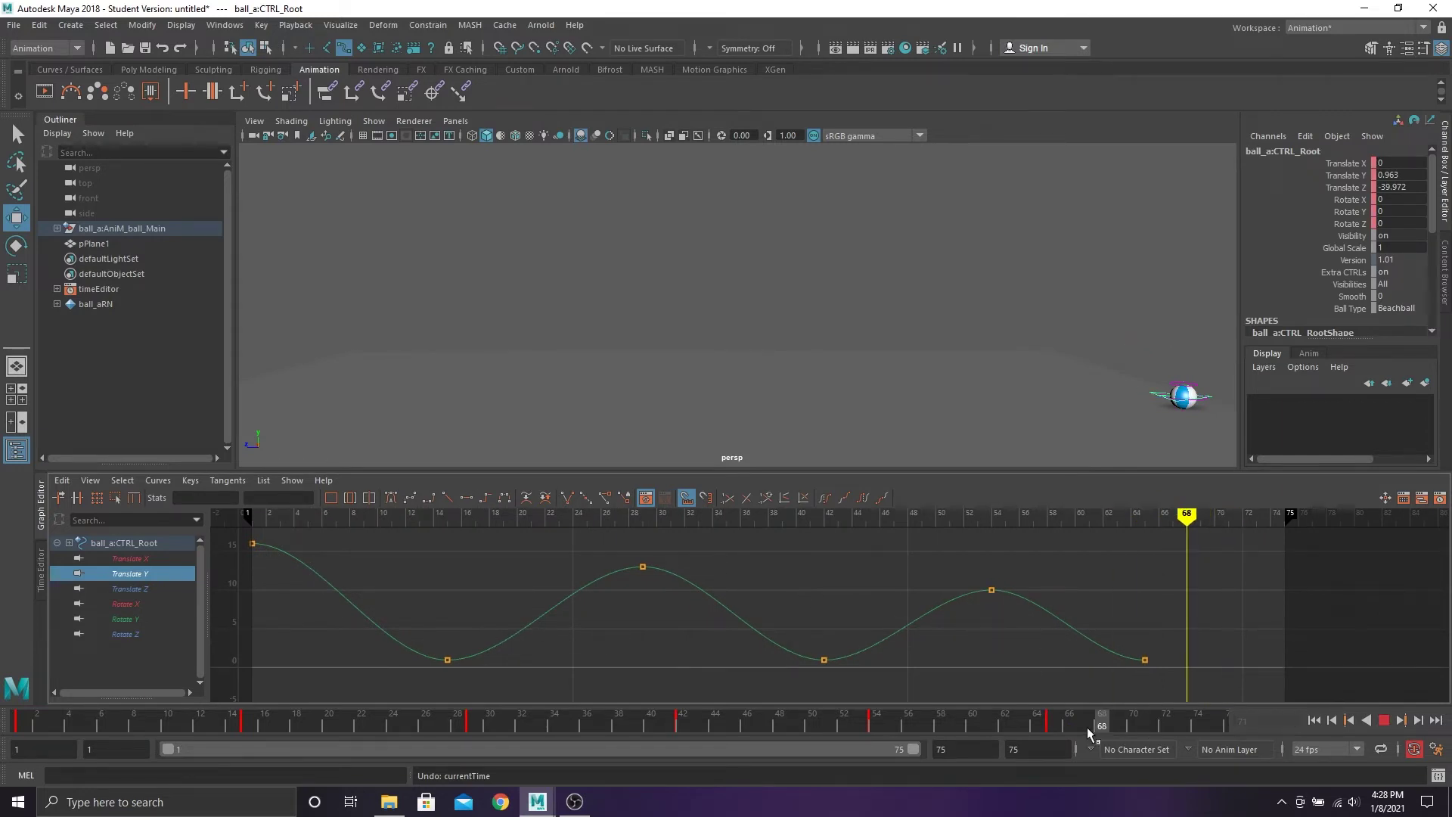
left_click(872, 724)
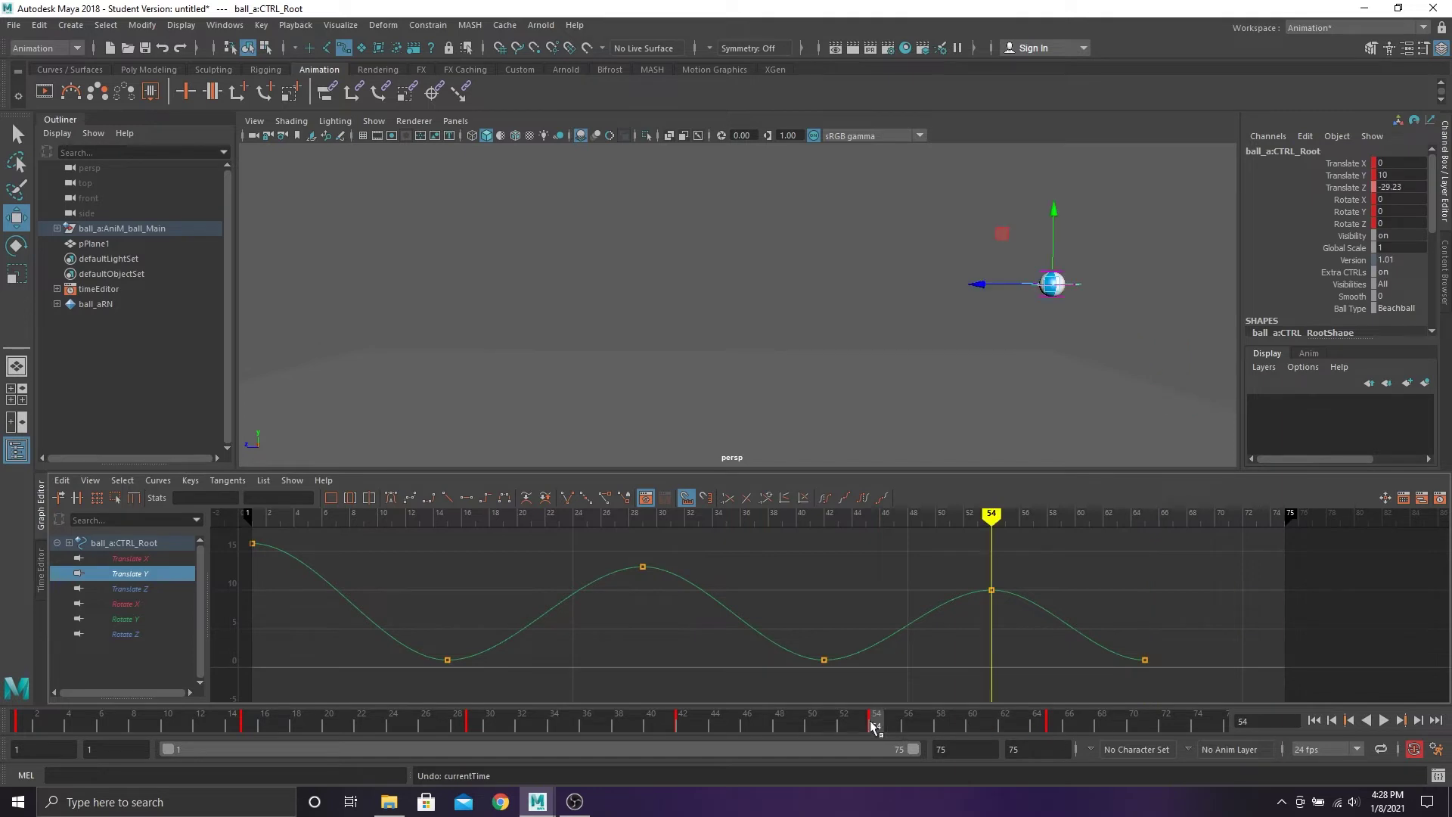
left_click(1048, 724)
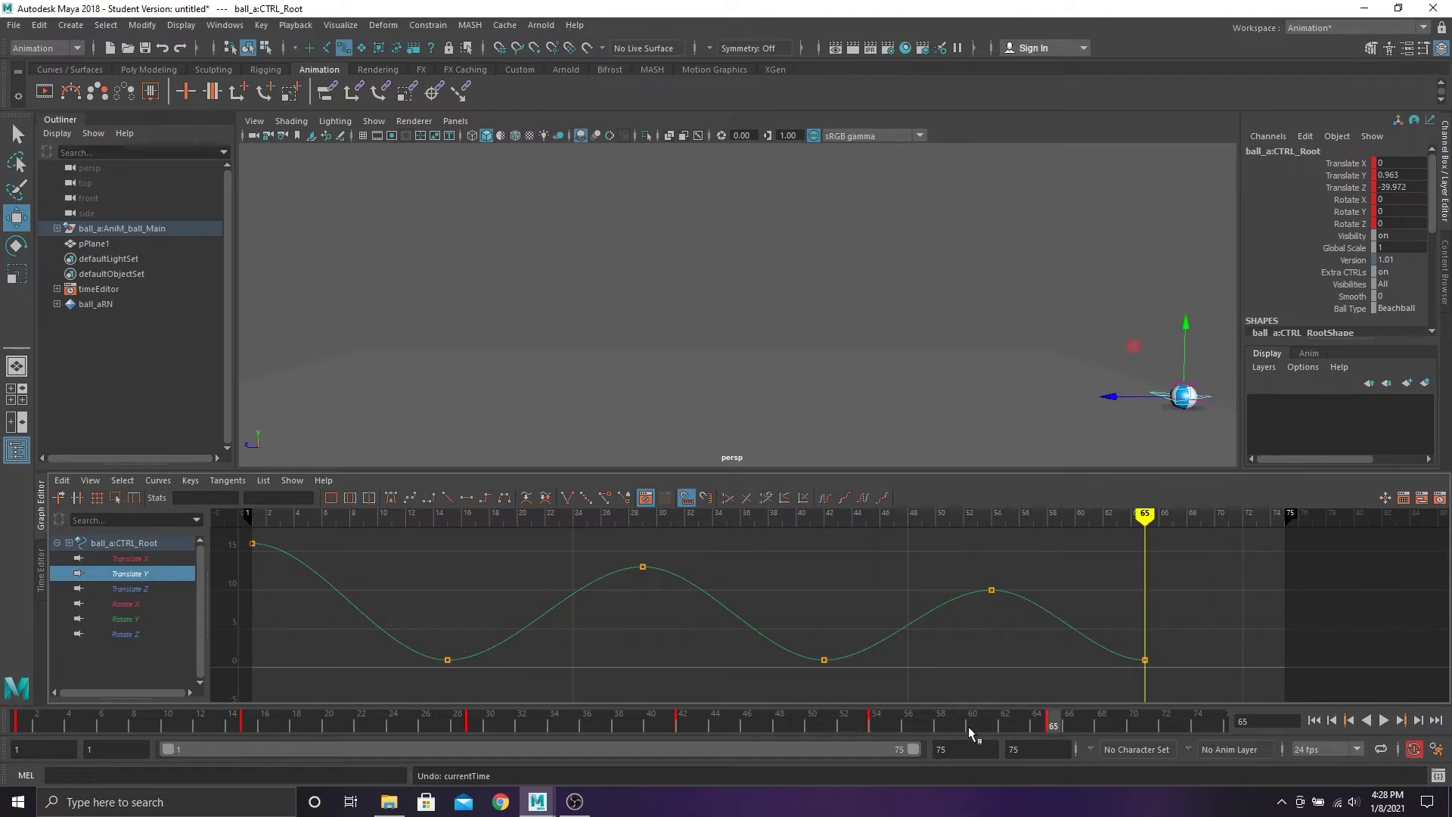
left_click(880, 728)
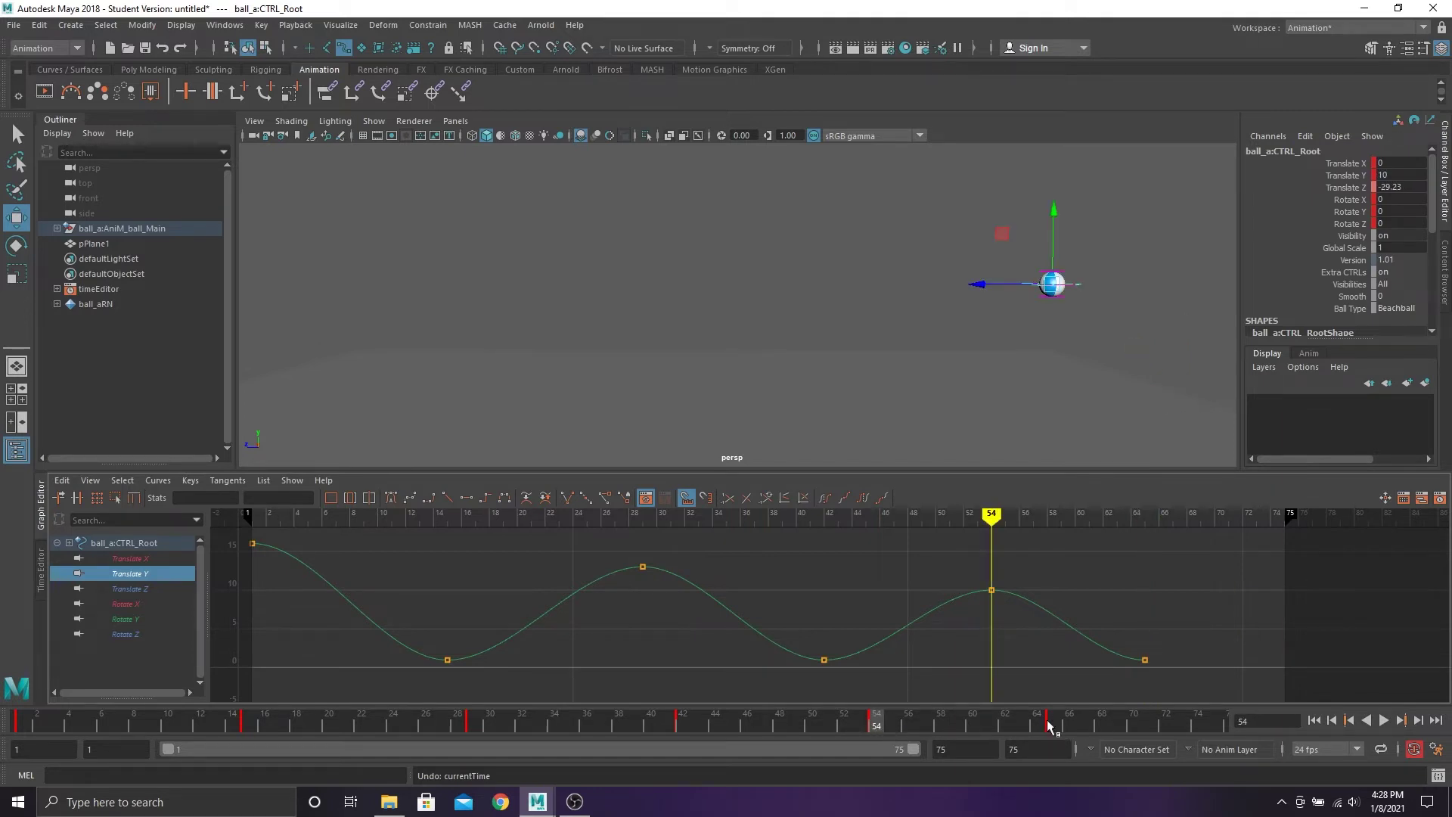
left_click(1048, 726)
left_click(869, 725)
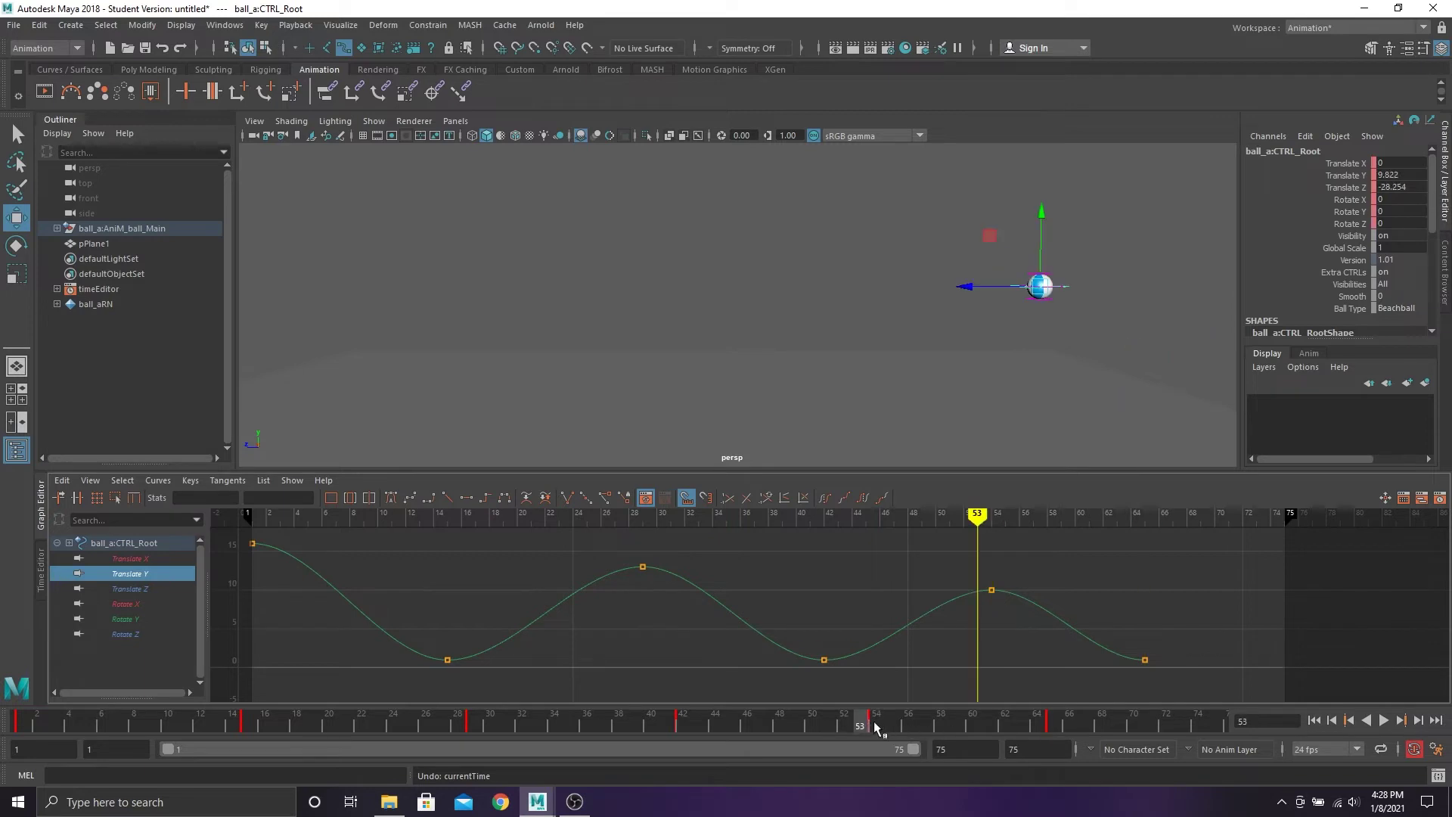
left_click(875, 726)
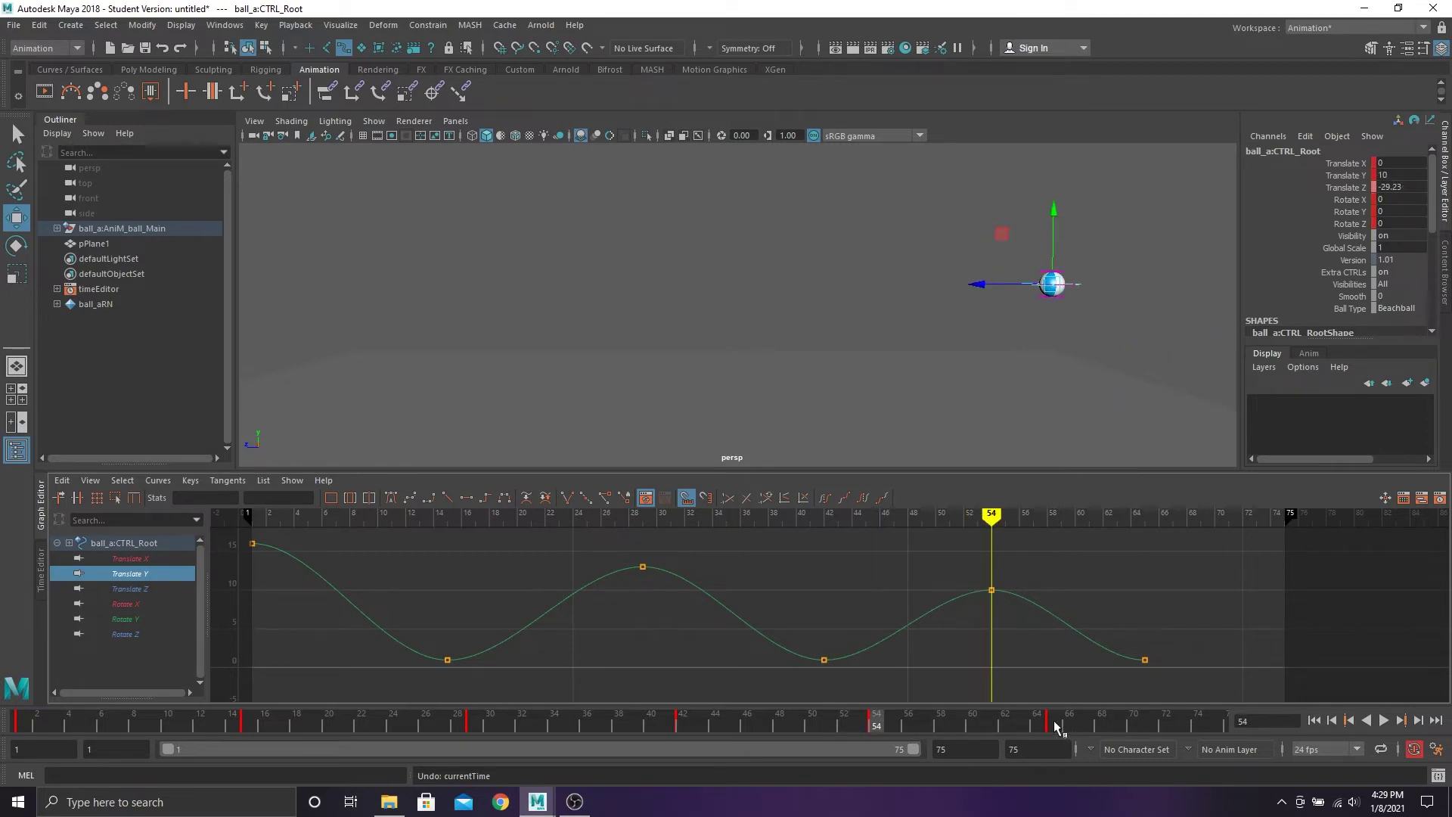
left_click(1054, 727)
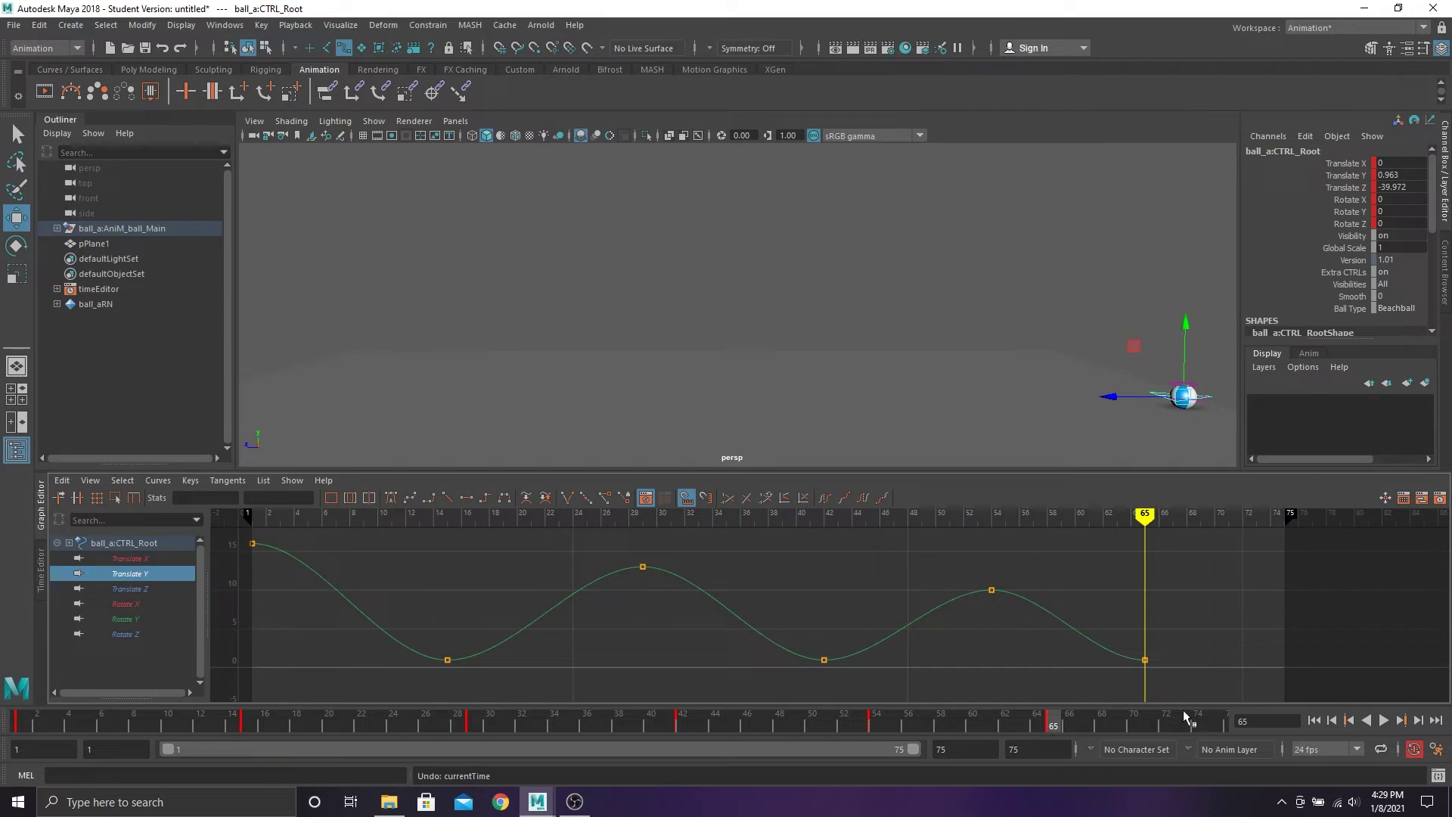
Key the ball at frame 75 and raise that Translate Y key freehand to about 7.1
left_click(1225, 724)
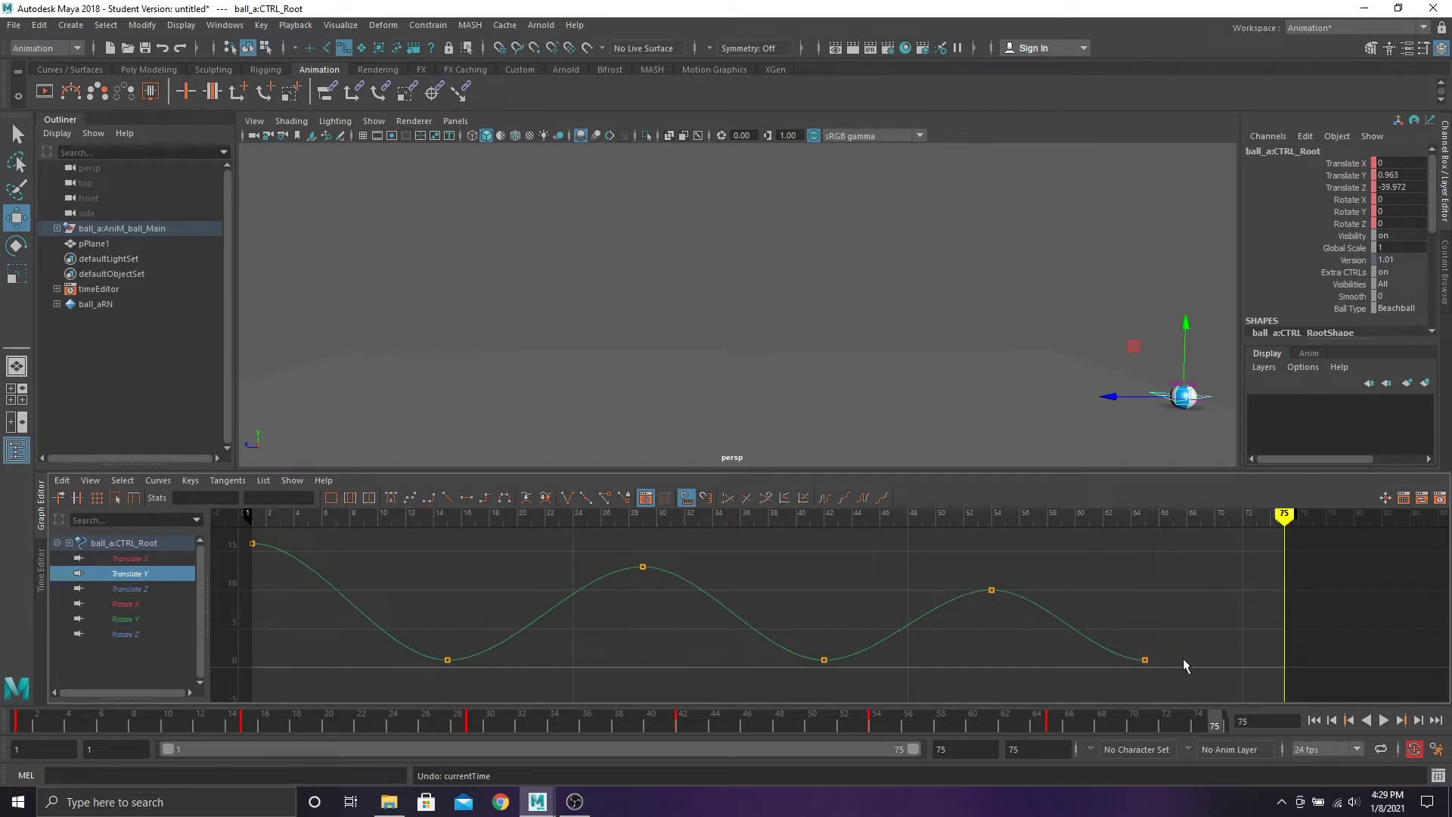
middle_click_drag(1185, 665, 1048, 630, "alt")
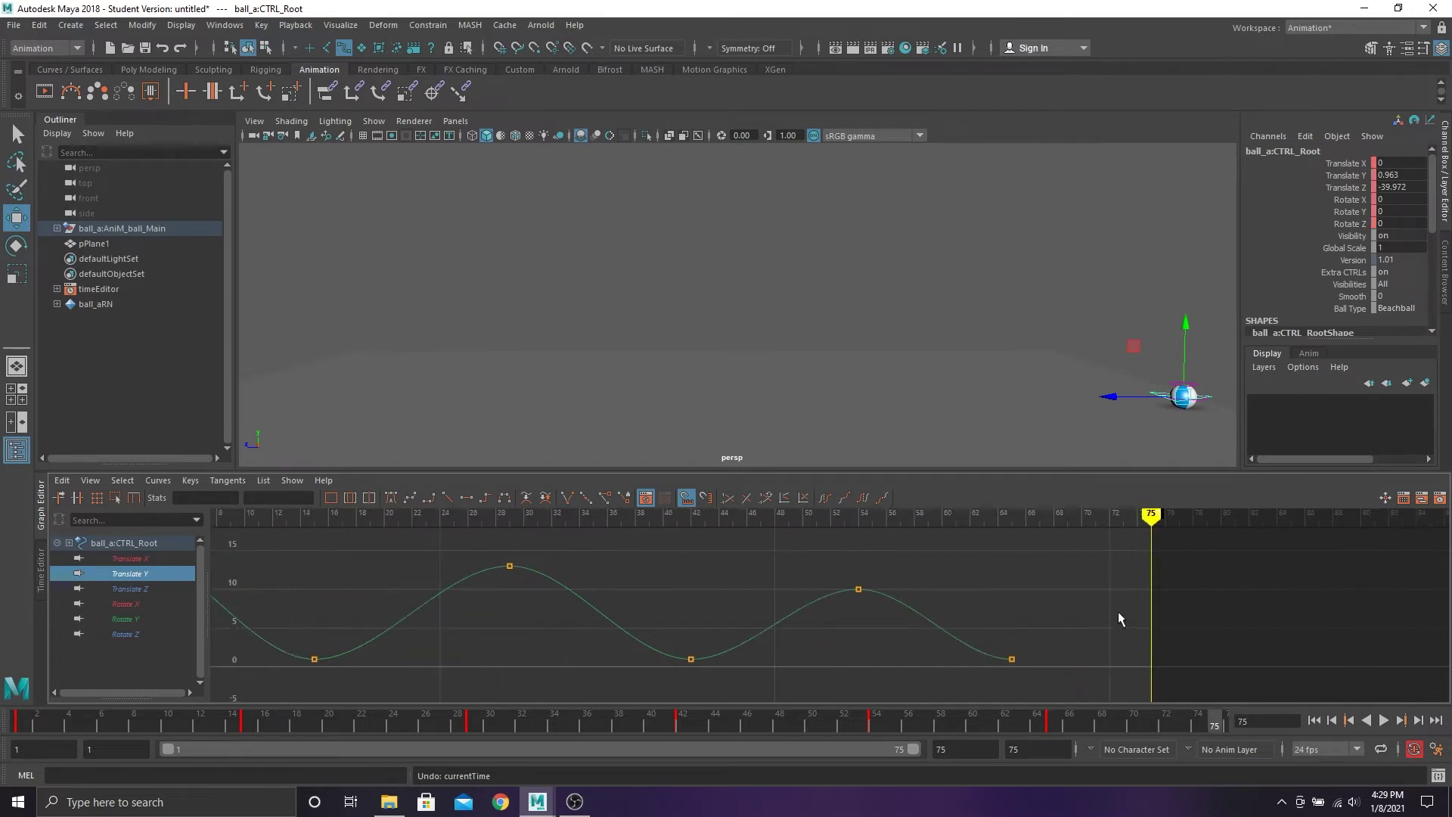
key("ctrl+z")
key("ctrl+z")
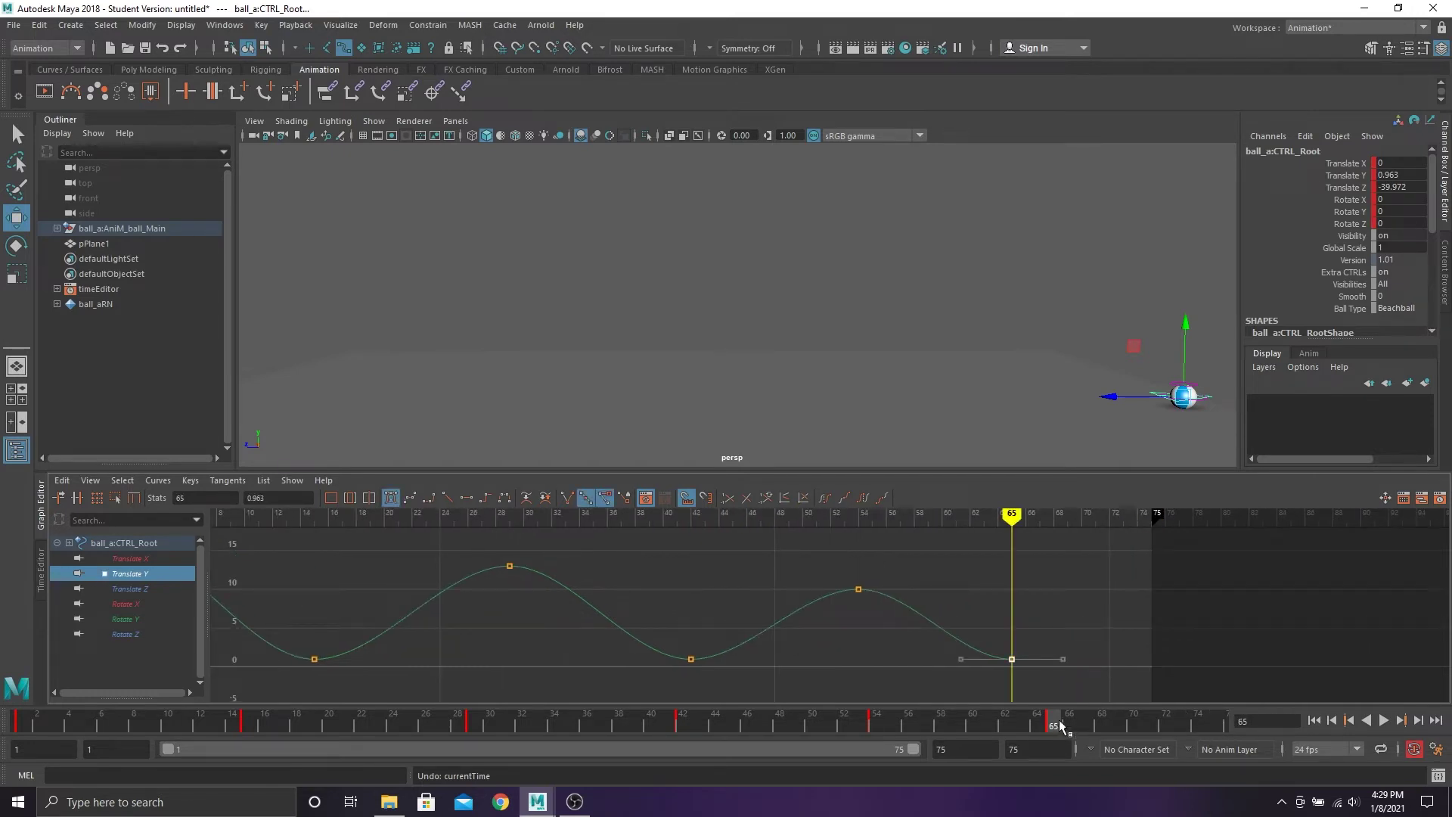
left_click(1226, 727)
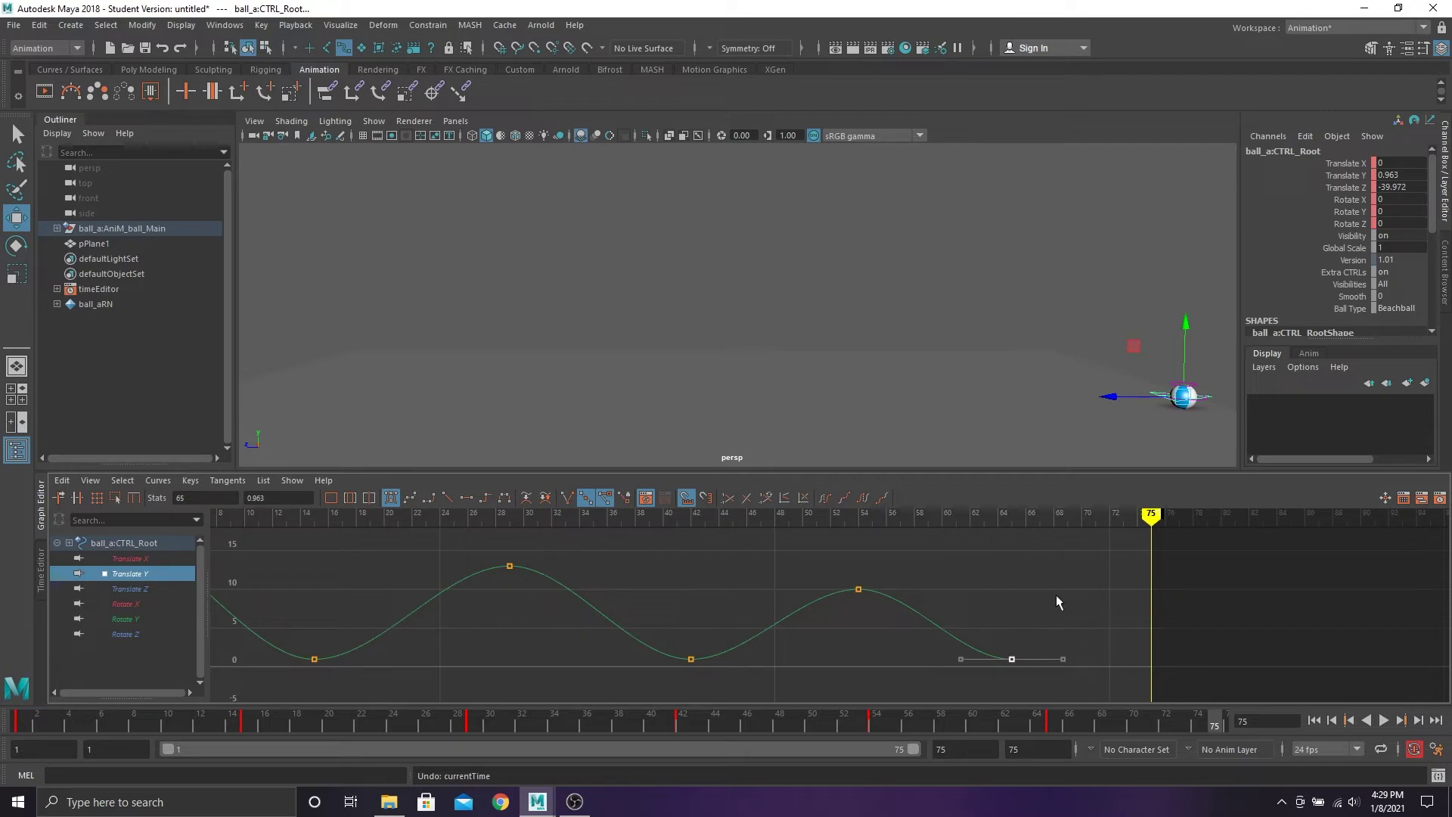
key("s")
left_click_drag(1118, 634, 1203, 677)
middle_click_drag(1174, 611, 1093, 560, "shift")
Check the earlier peak keys' values and set the frame 75 Translate Y key to exactly 7
left_click_drag(969, 578, 792, 609)
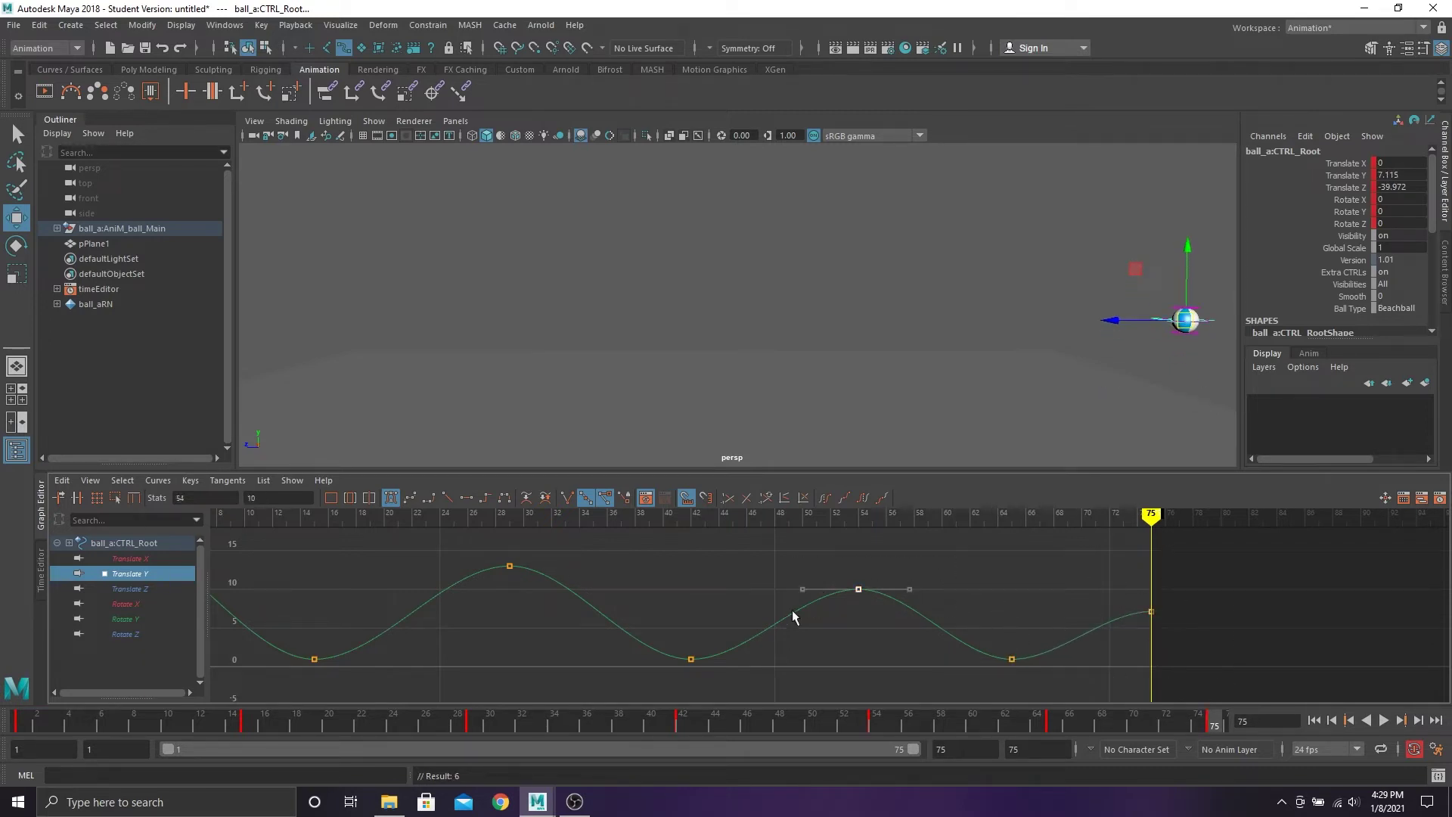
left_click_drag(469, 581, 469, 583)
left_click_drag(780, 571, 924, 648)
left_click_drag(639, 558, 417, 606)
left_click_drag(820, 552, 908, 628)
left_click_drag(1192, 636, 1112, 590)
left_click(283, 497)
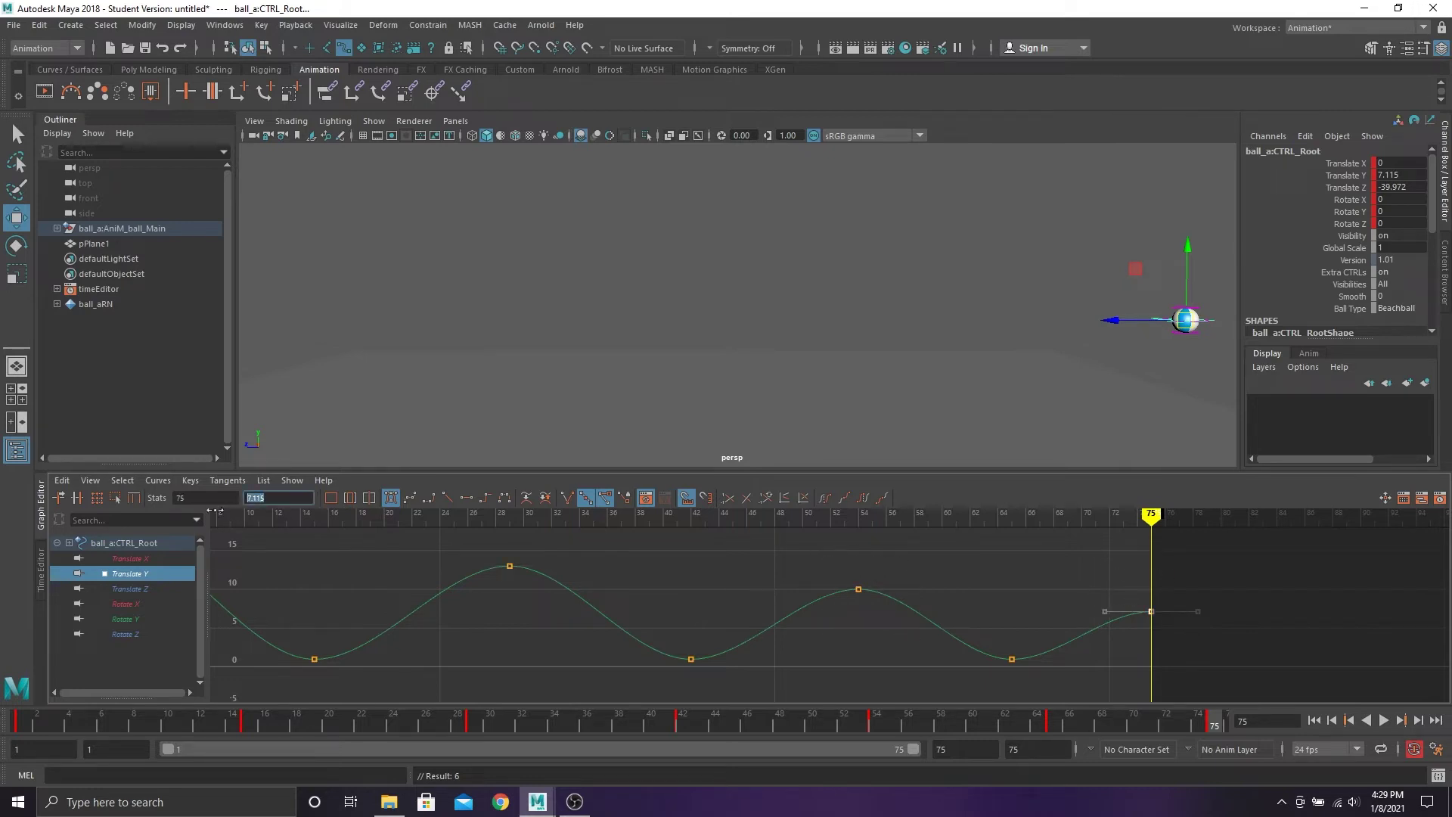
type("7")
key("Return")
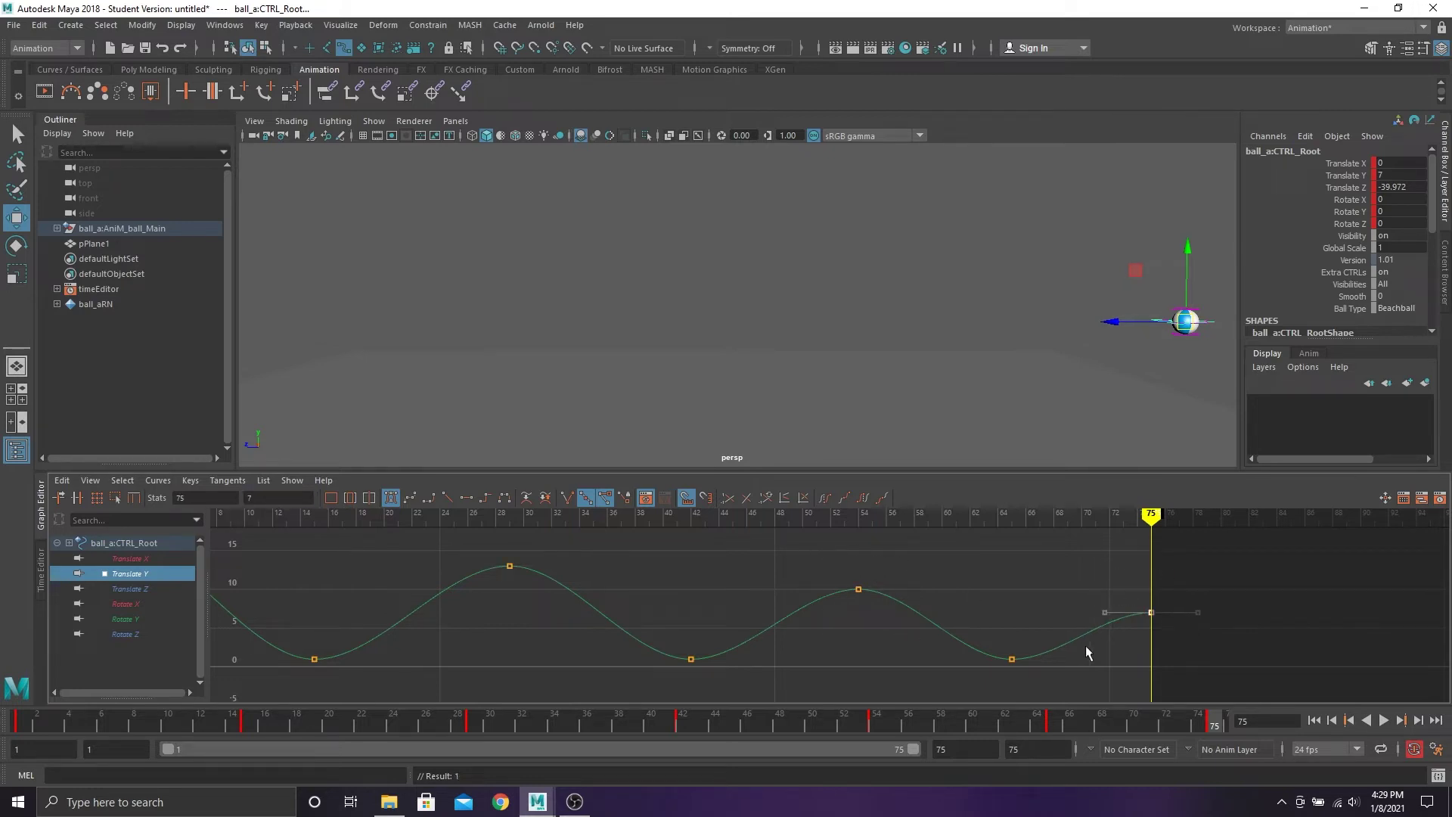
left_click(1003, 572)
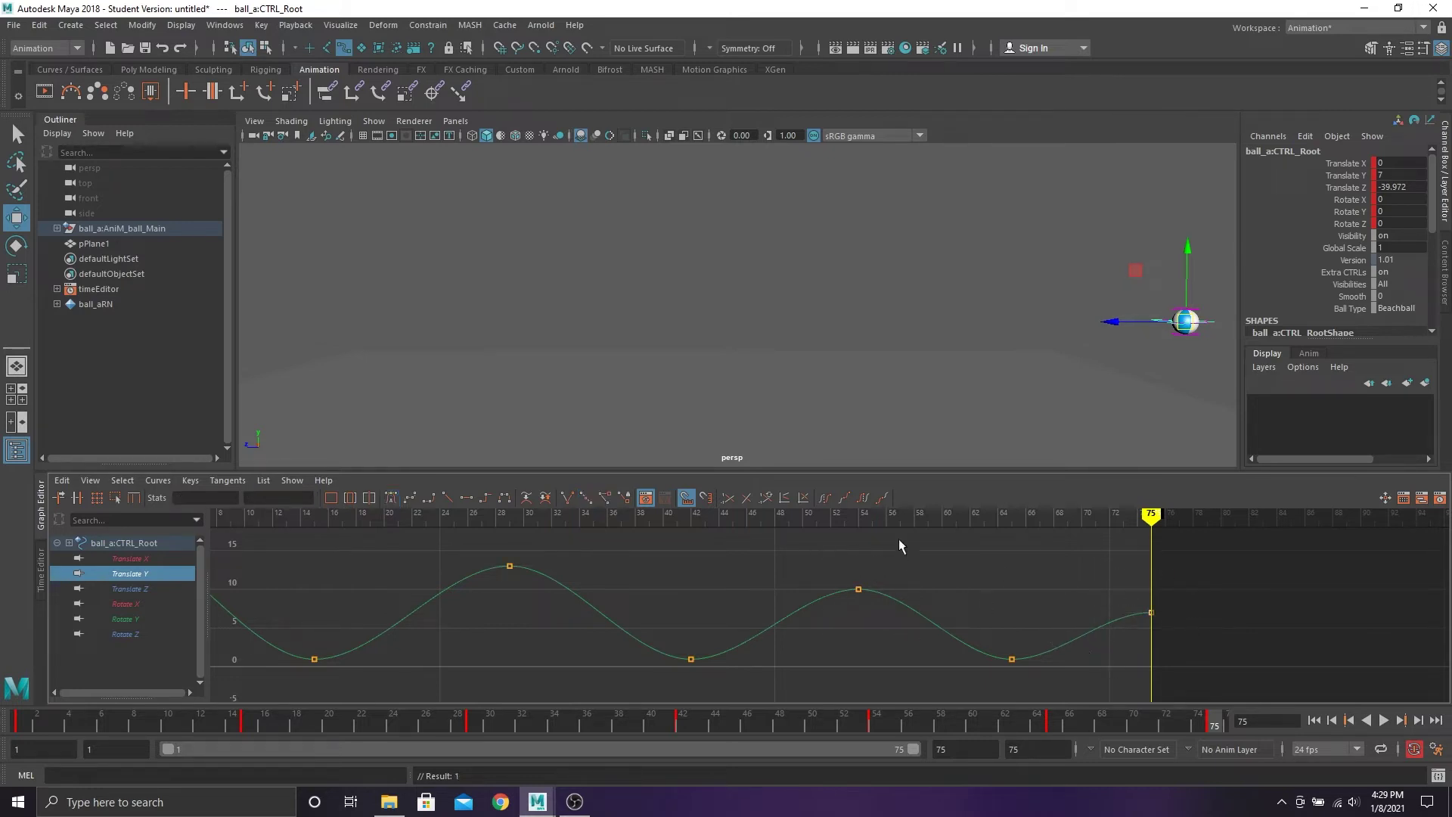
Set the Translate Z key at frame 75 to -50
left_click(154, 589)
key("f")
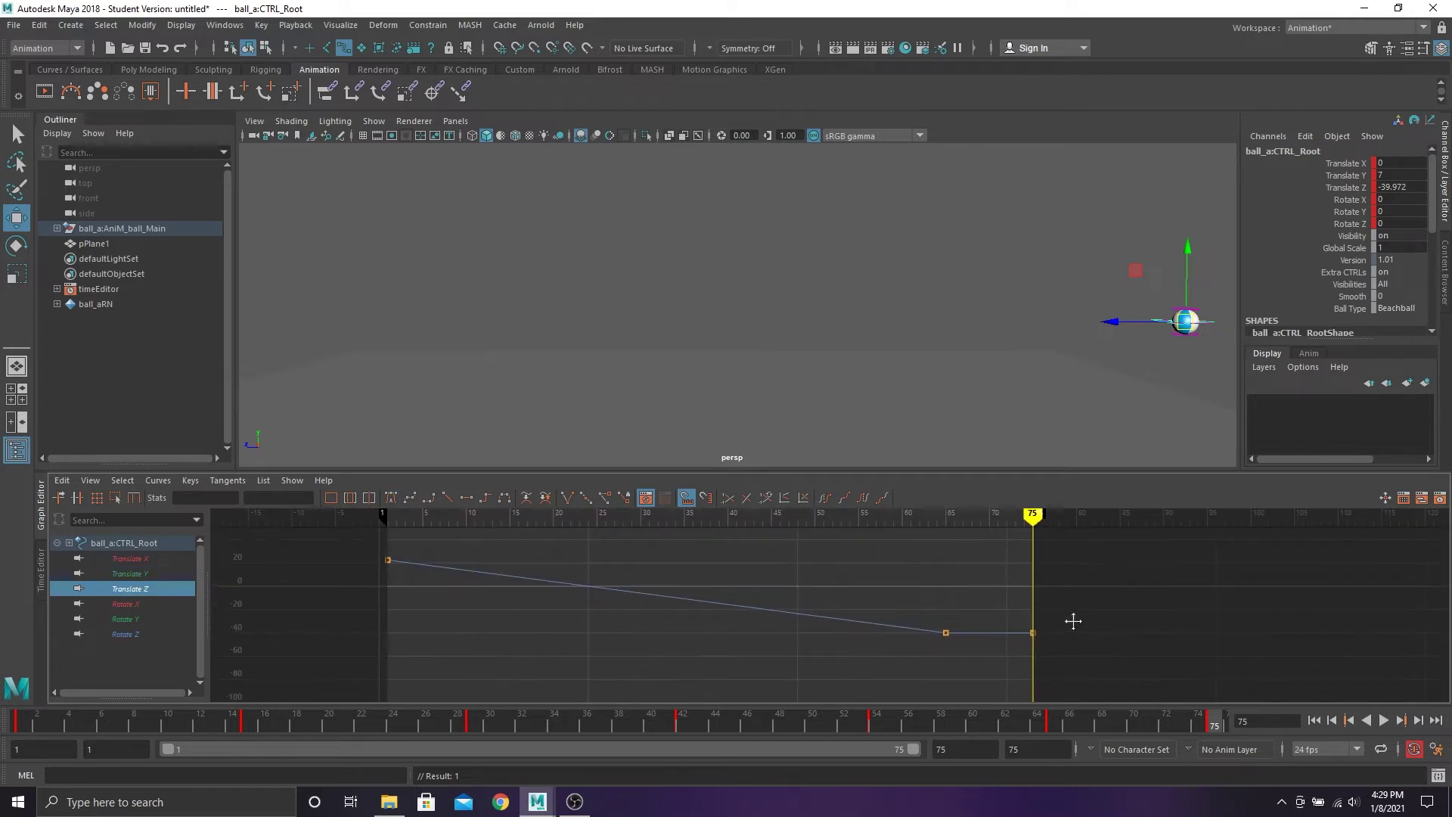
scroll(1063, 619, "up", 2)
left_click_drag(1112, 593, 1221, 692)
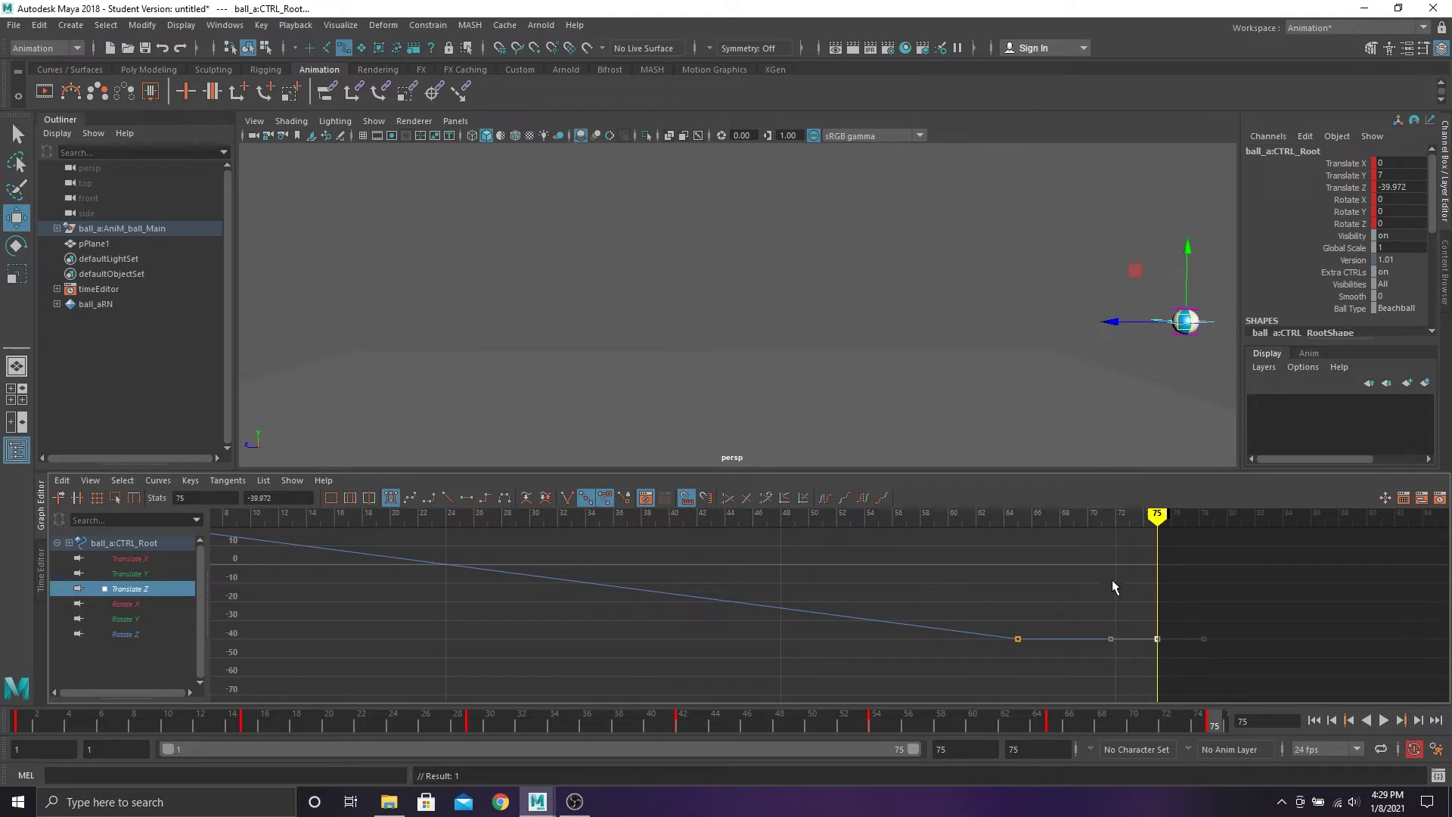
left_click_drag(281, 498, 191, 496)
type("-50")
key("Return")
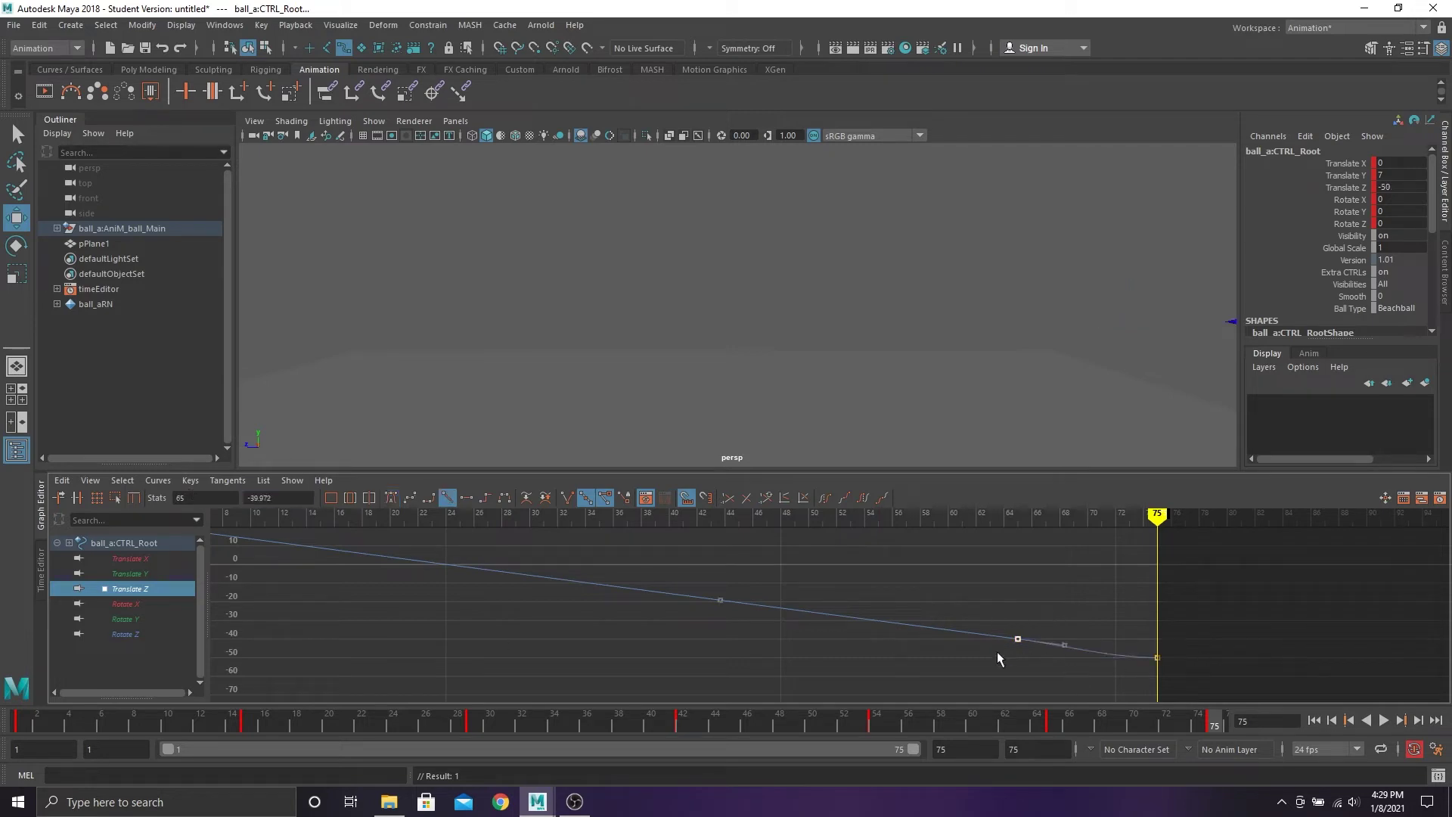
Delete the Translate Z key at frame 65 and give the remaining two keys linear tangents
left_click(990, 646)
key("a")
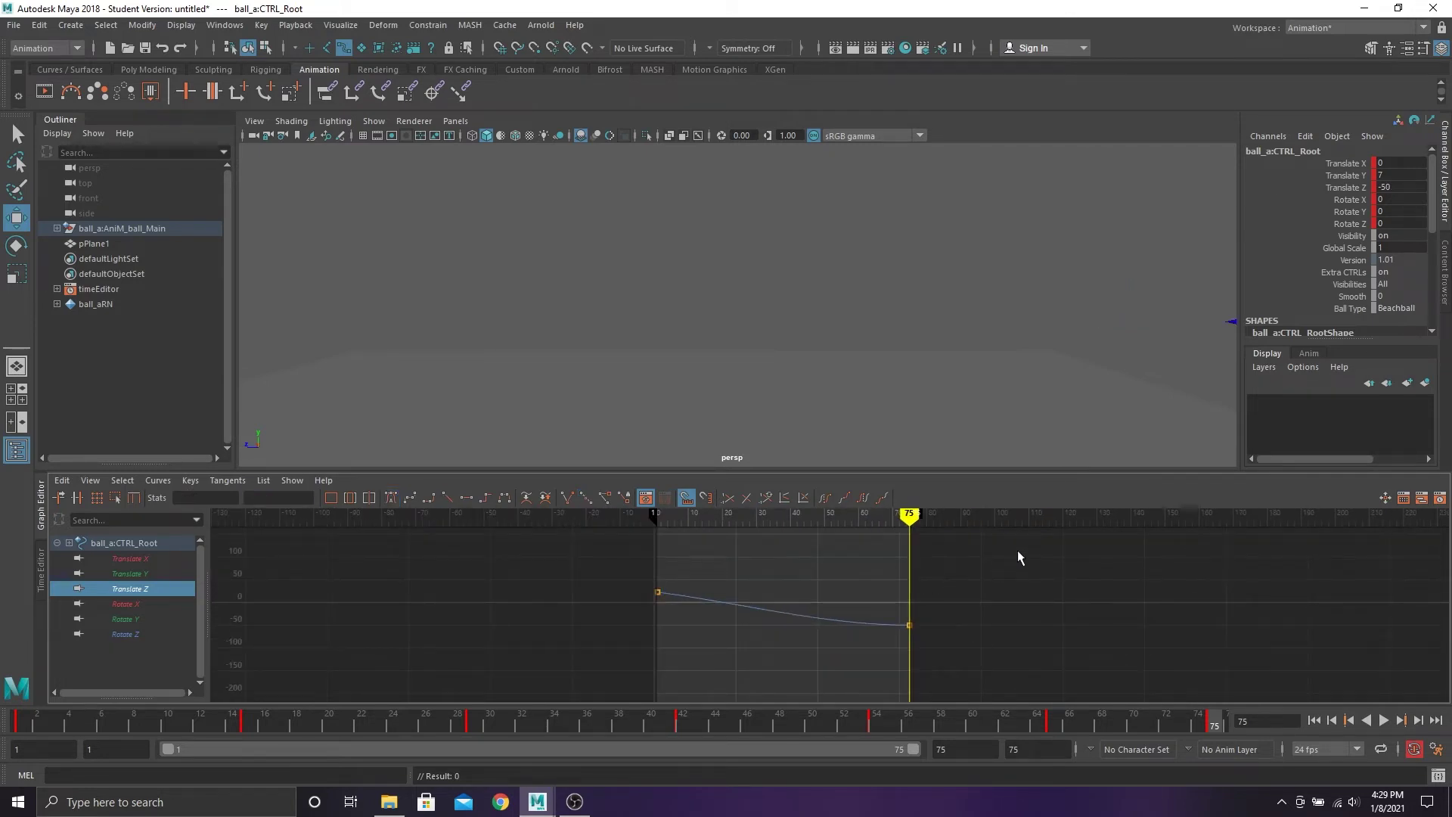
left_click_drag(1014, 566, 522, 702)
left_click(449, 500)
left_click(817, 573)
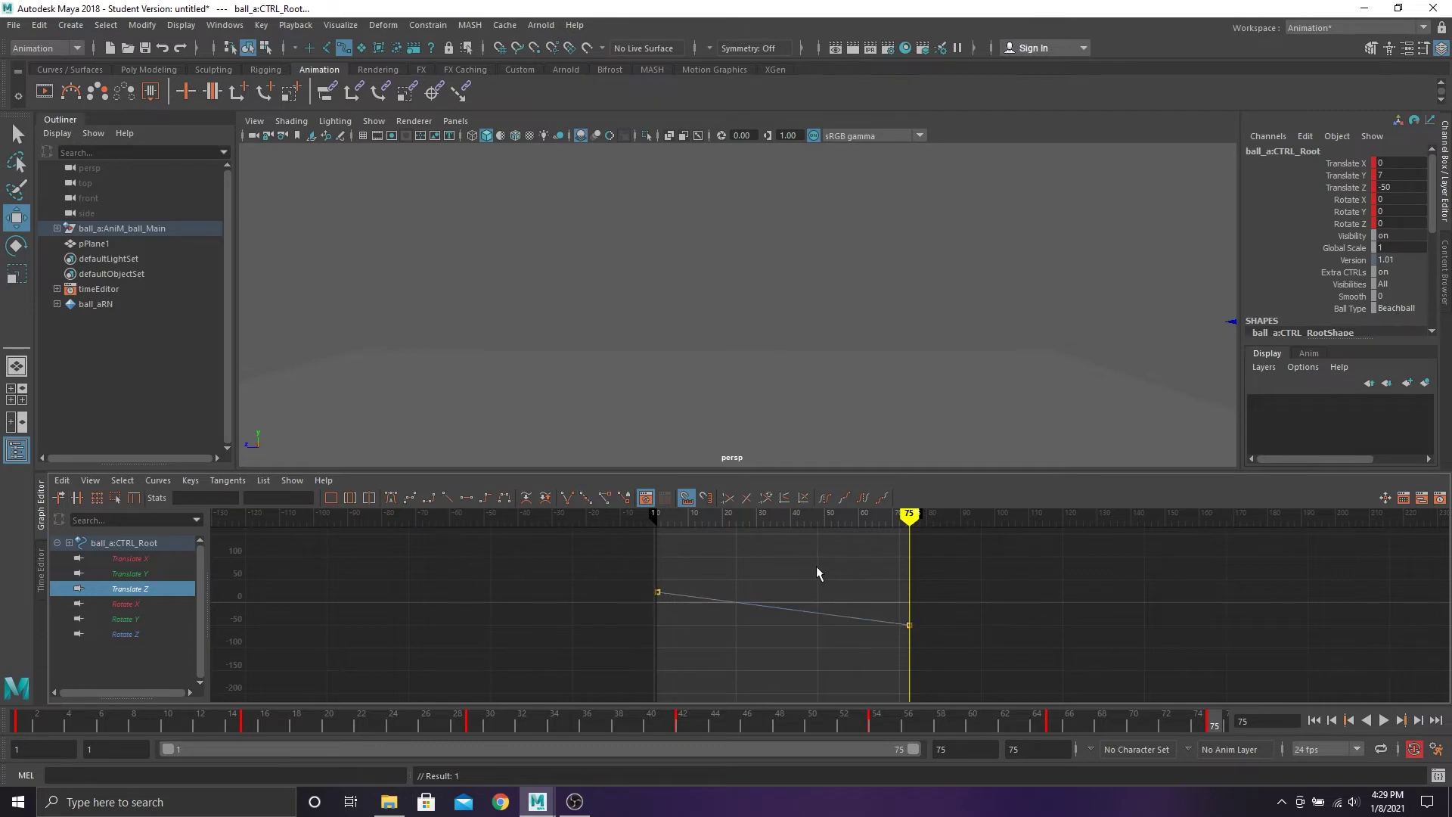
Preview the animation and raise both Translate Z keys together freehand, bringing the frame 75 key to about -38.4
left_click(1383, 720)
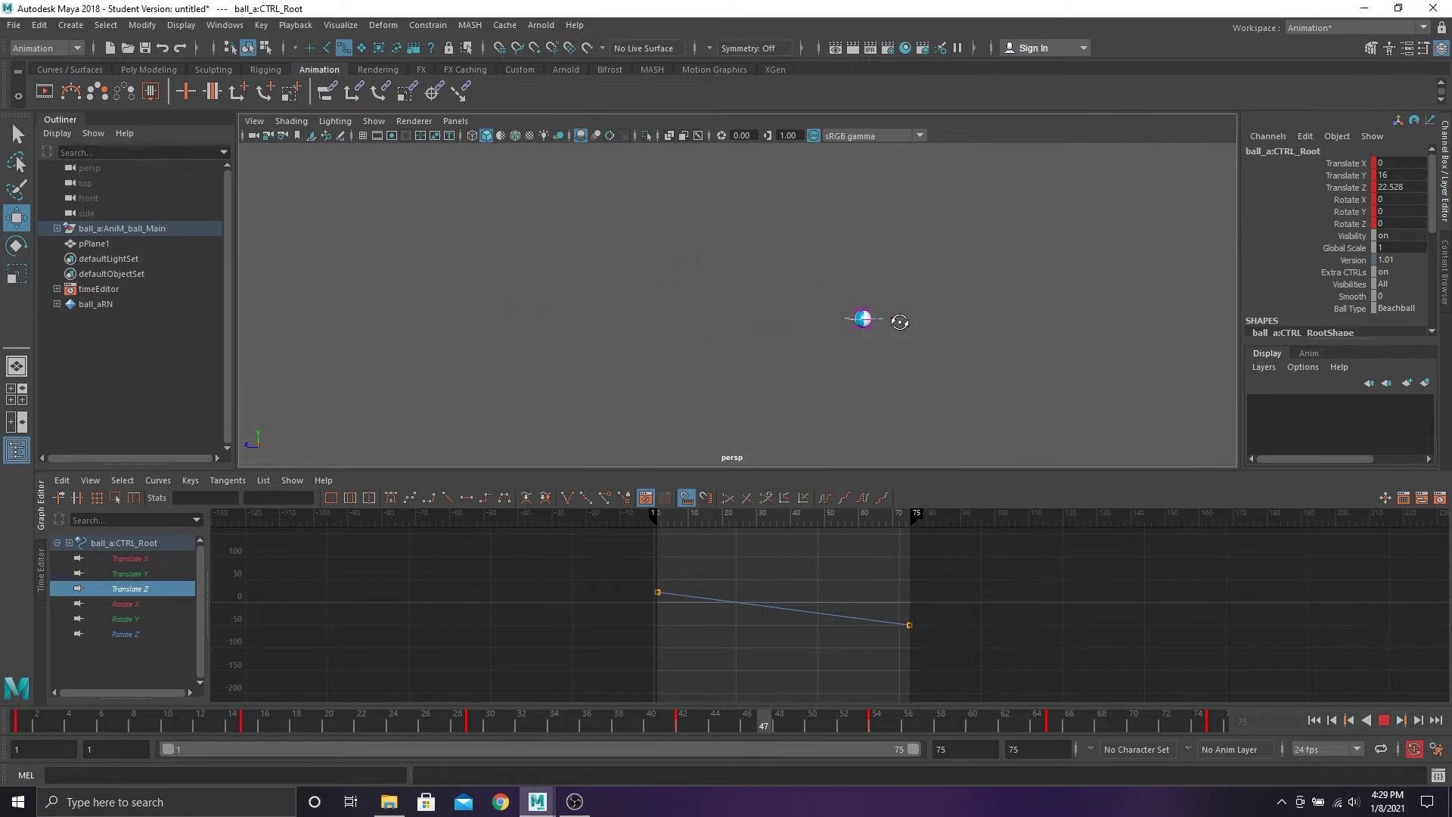
left_click_drag(895, 320, 908, 350, "alt")
left_click(1383, 721)
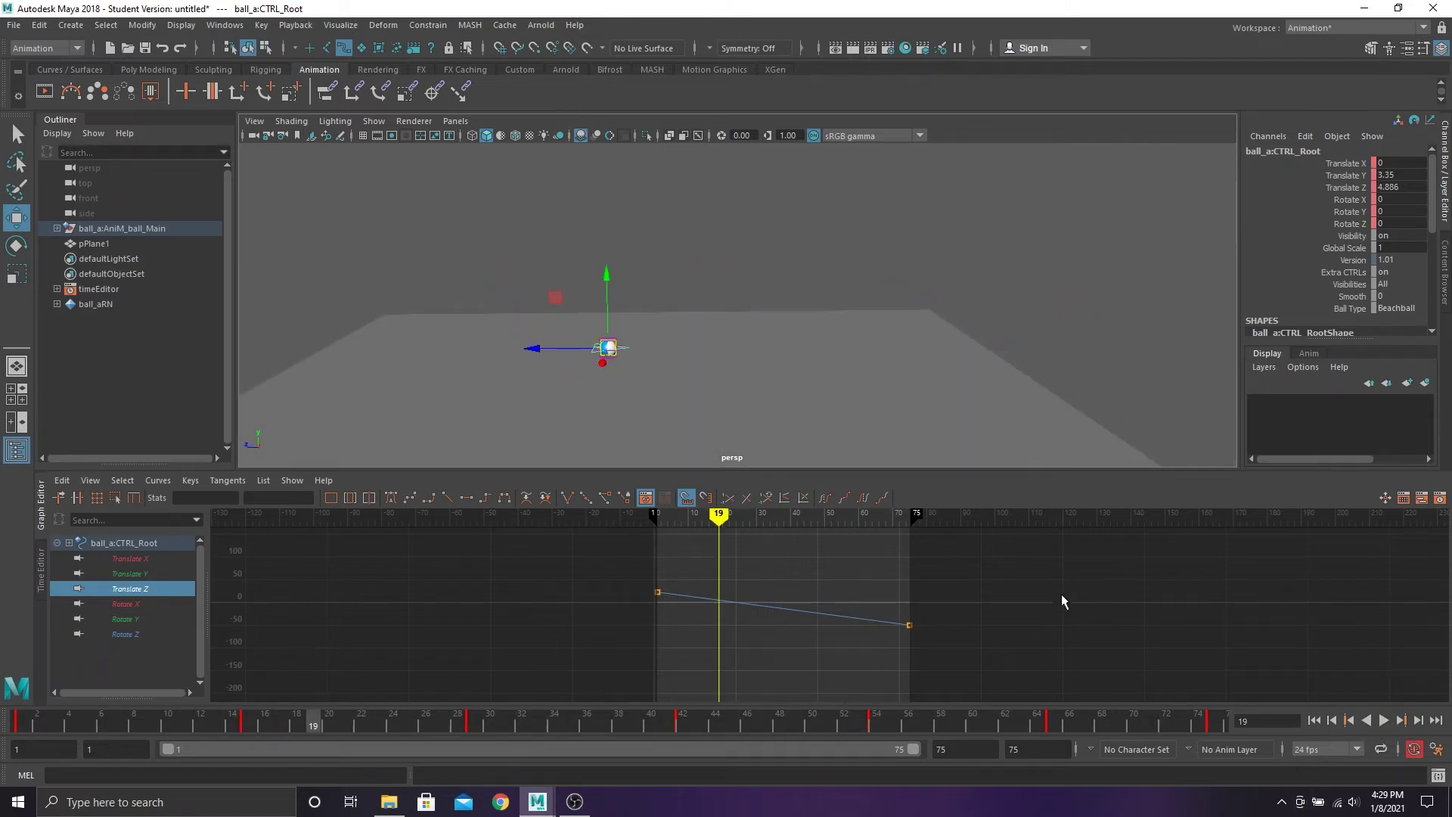
left_click_drag(1039, 560, 718, 694)
key("period")
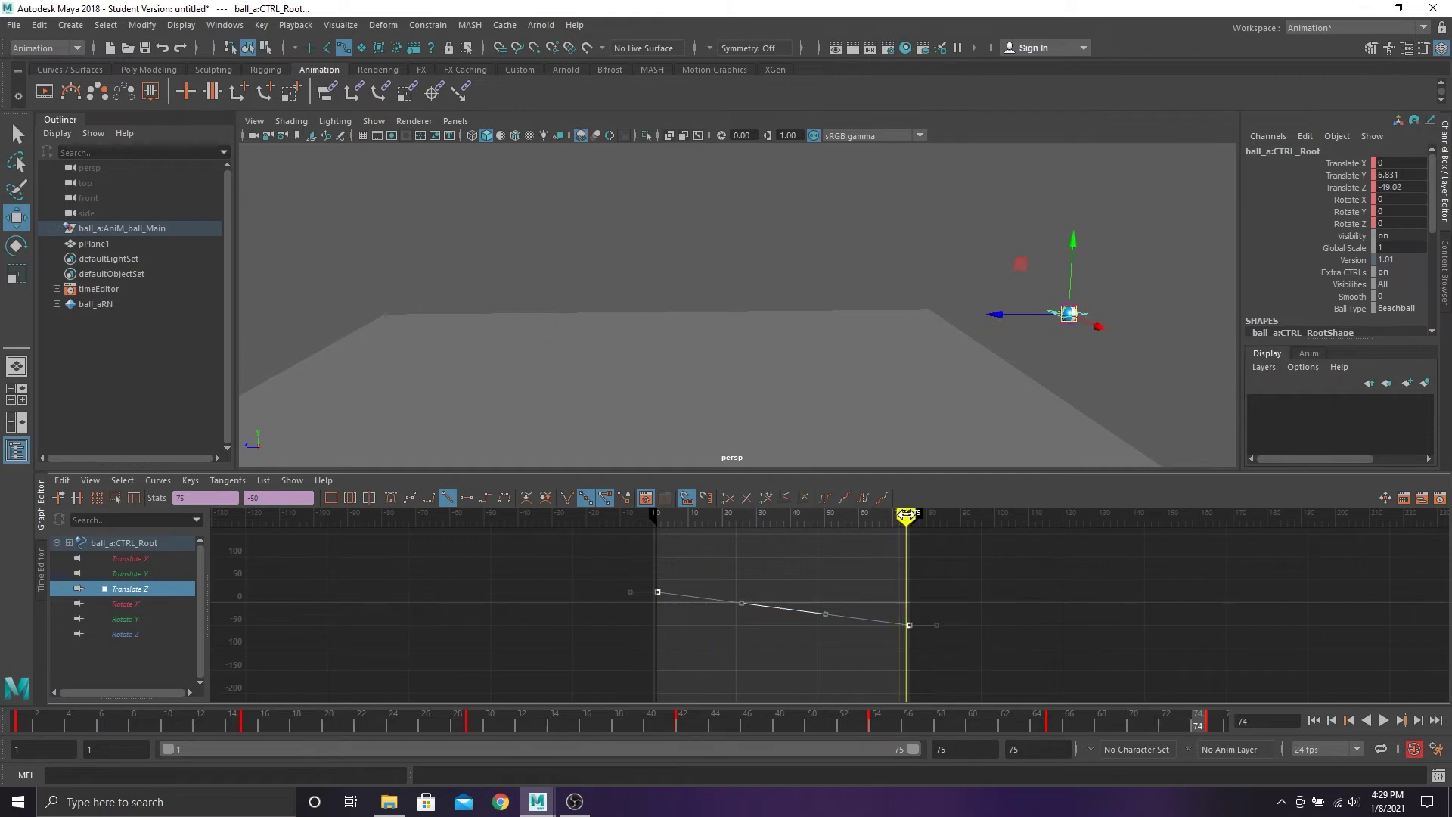
middle_click_drag(951, 602, 962, 570)
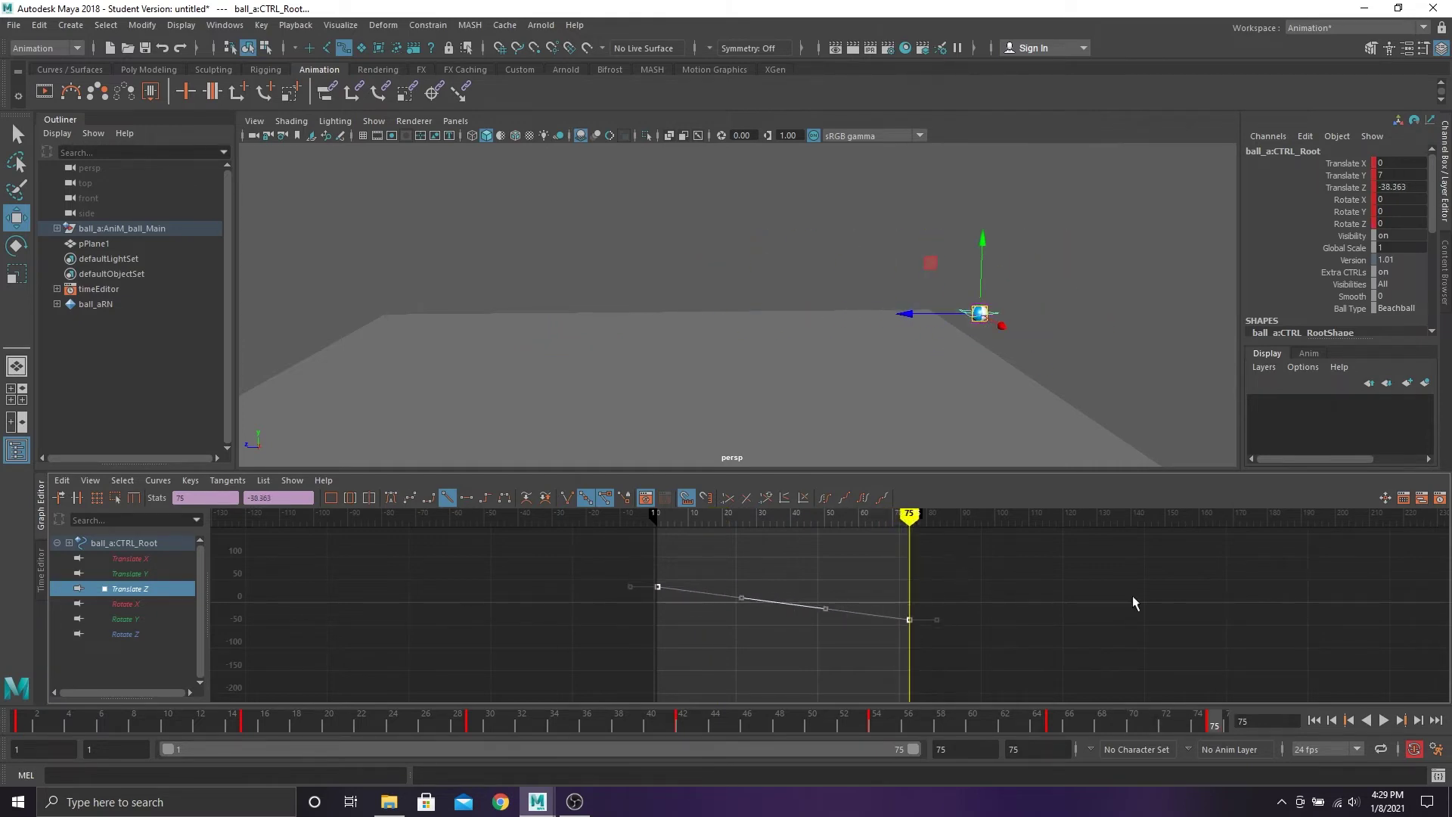
Play the animation to check how the ball travels across the floor plane
left_click(1383, 720)
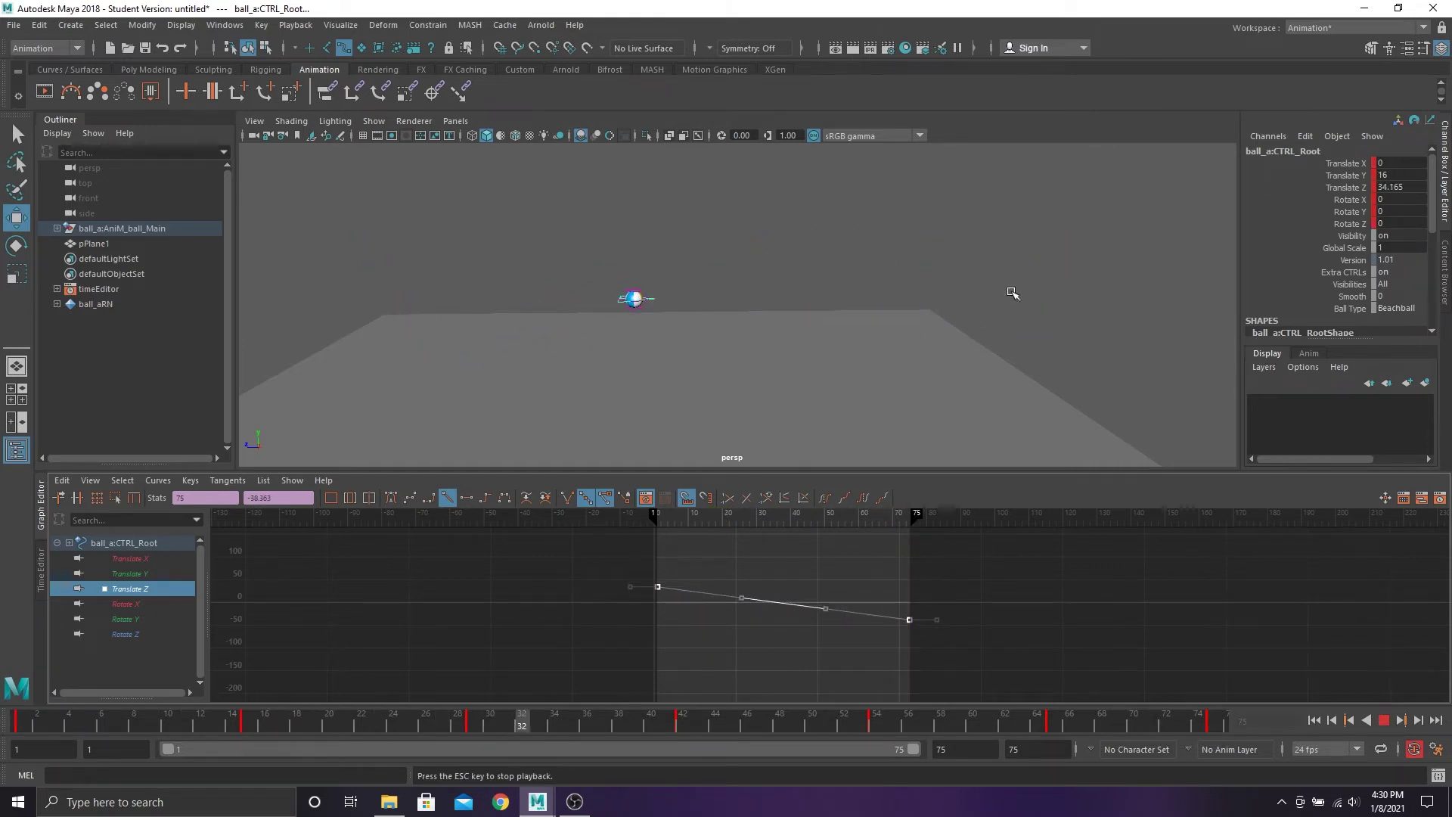
left_click_drag(996, 305, 966, 292, "alt")
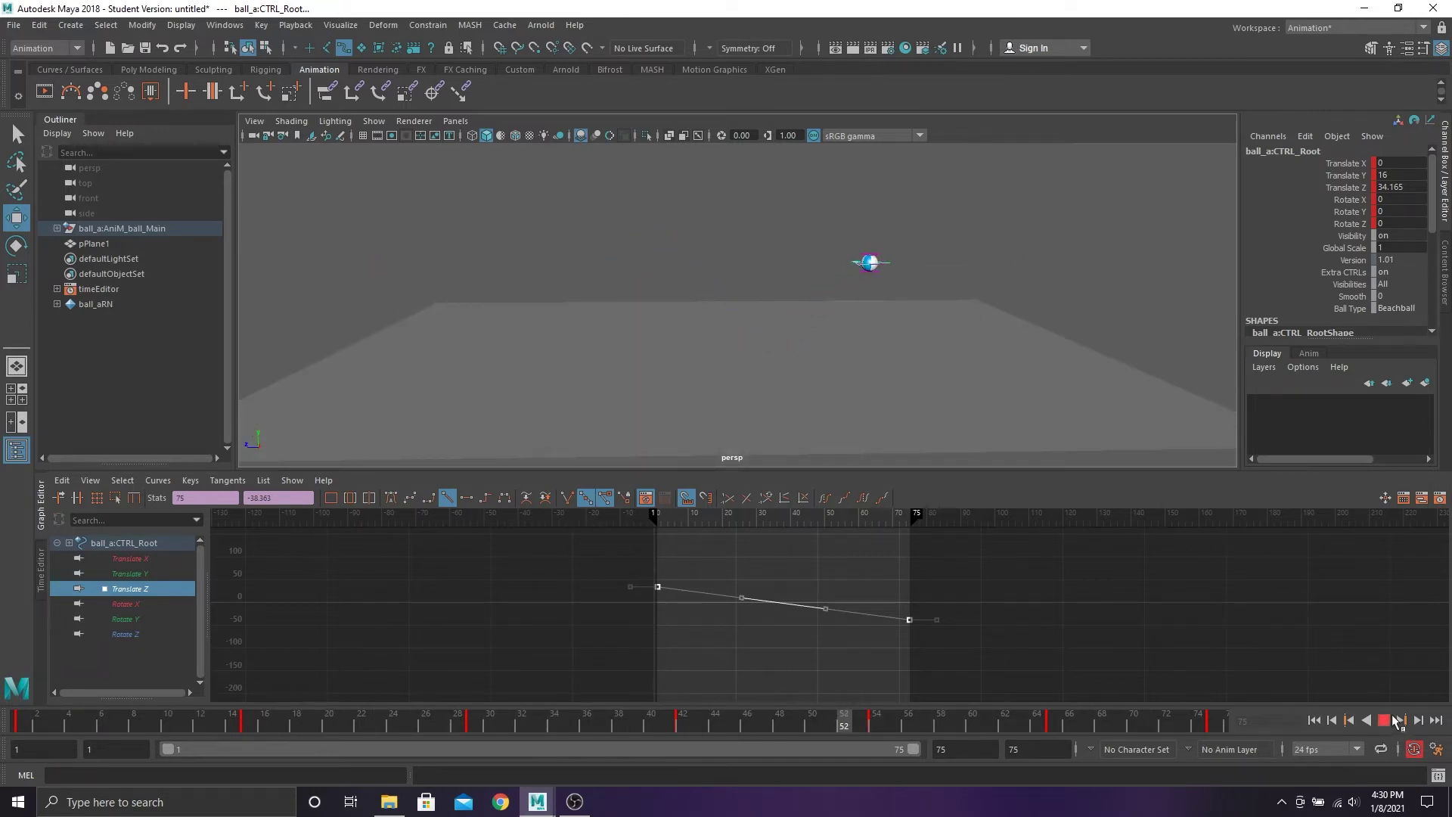
key("Escape")
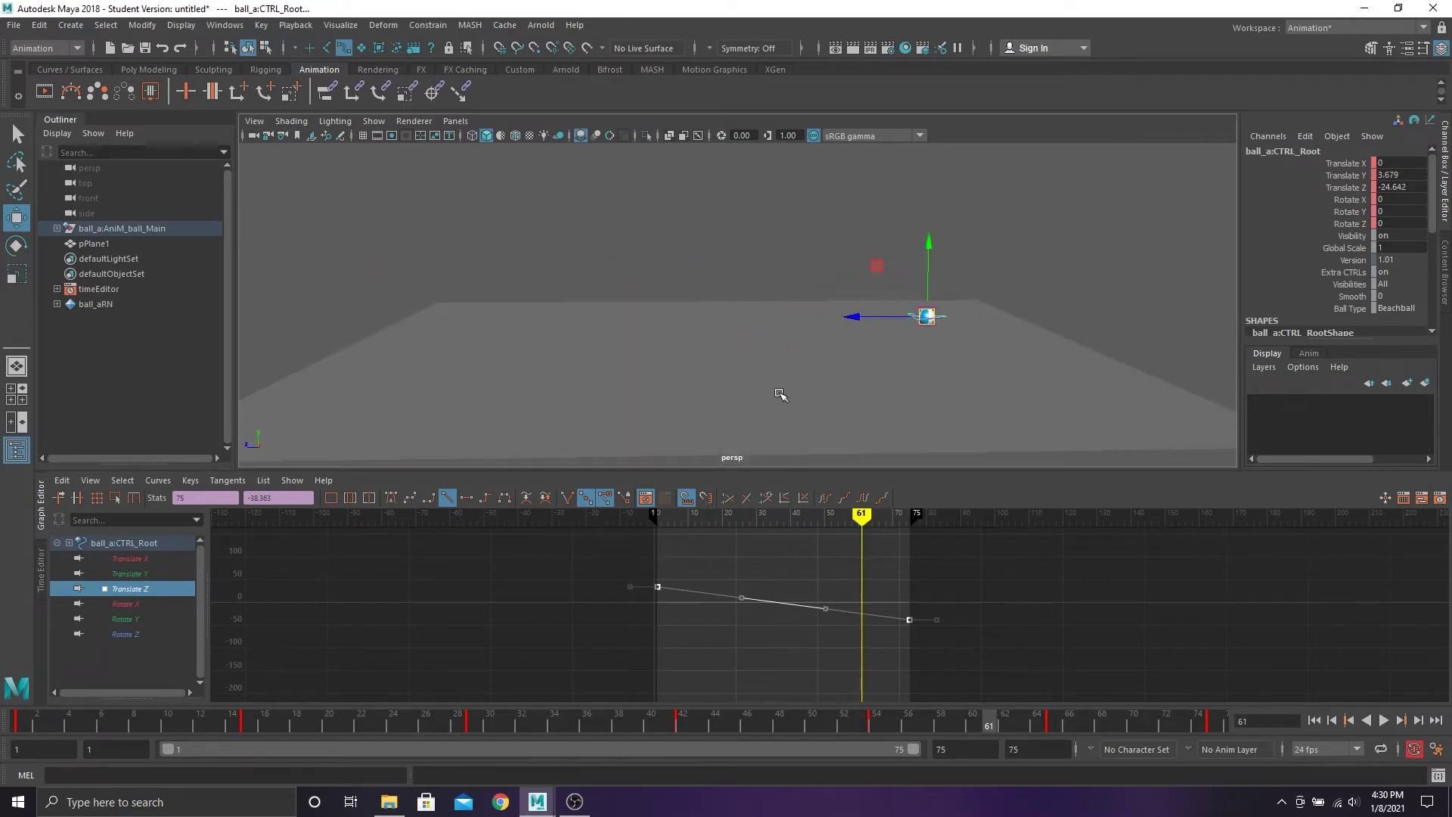
Break the tangents of the Translate Y contact keys at frames 15, 42 and 65 and make them linear
left_click(153, 575)
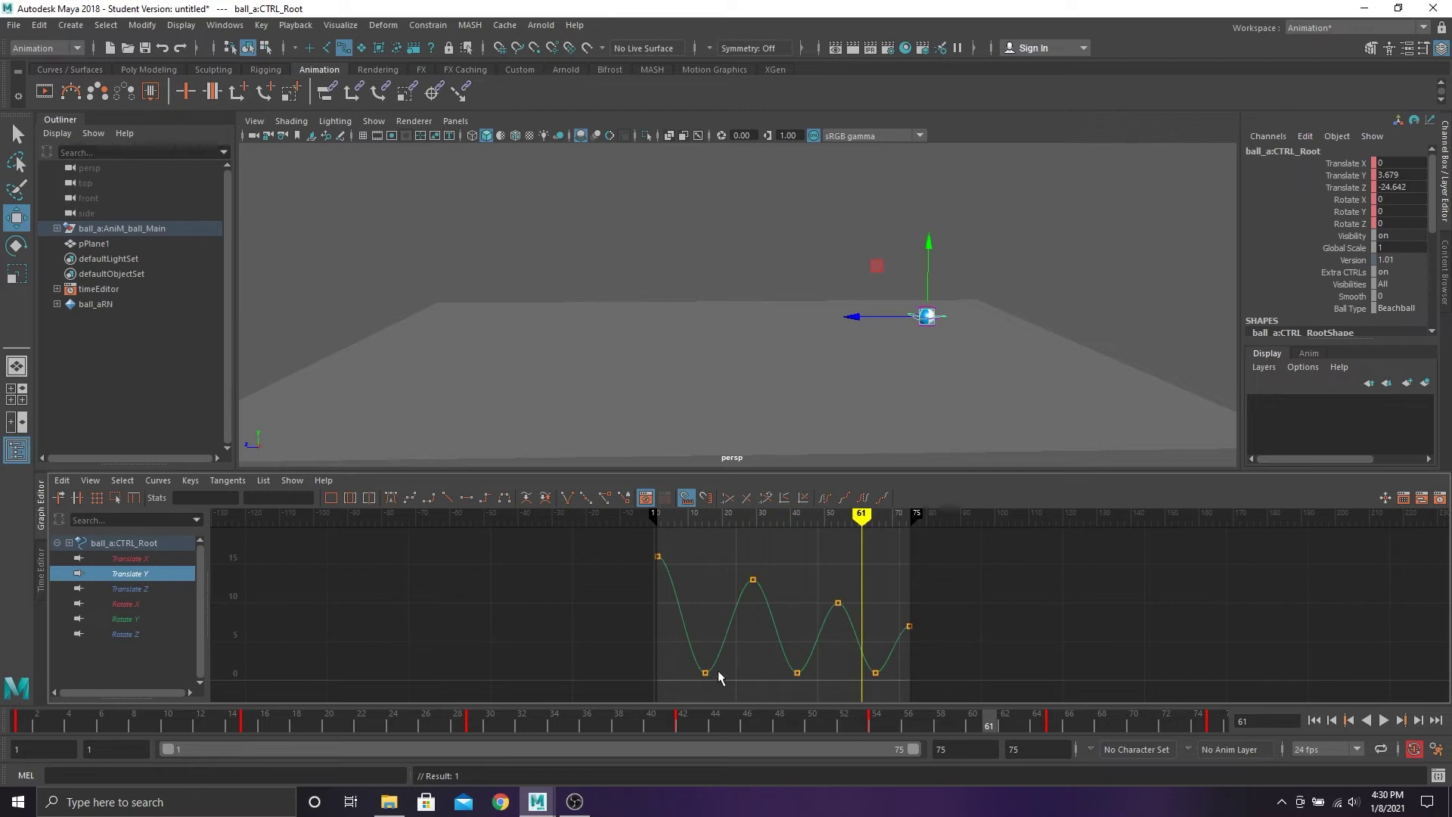
left_click_drag(577, 643, 683, 728)
left_click_drag(758, 383, 757, 375, "alt")
scroll(757, 375, "up", 3)
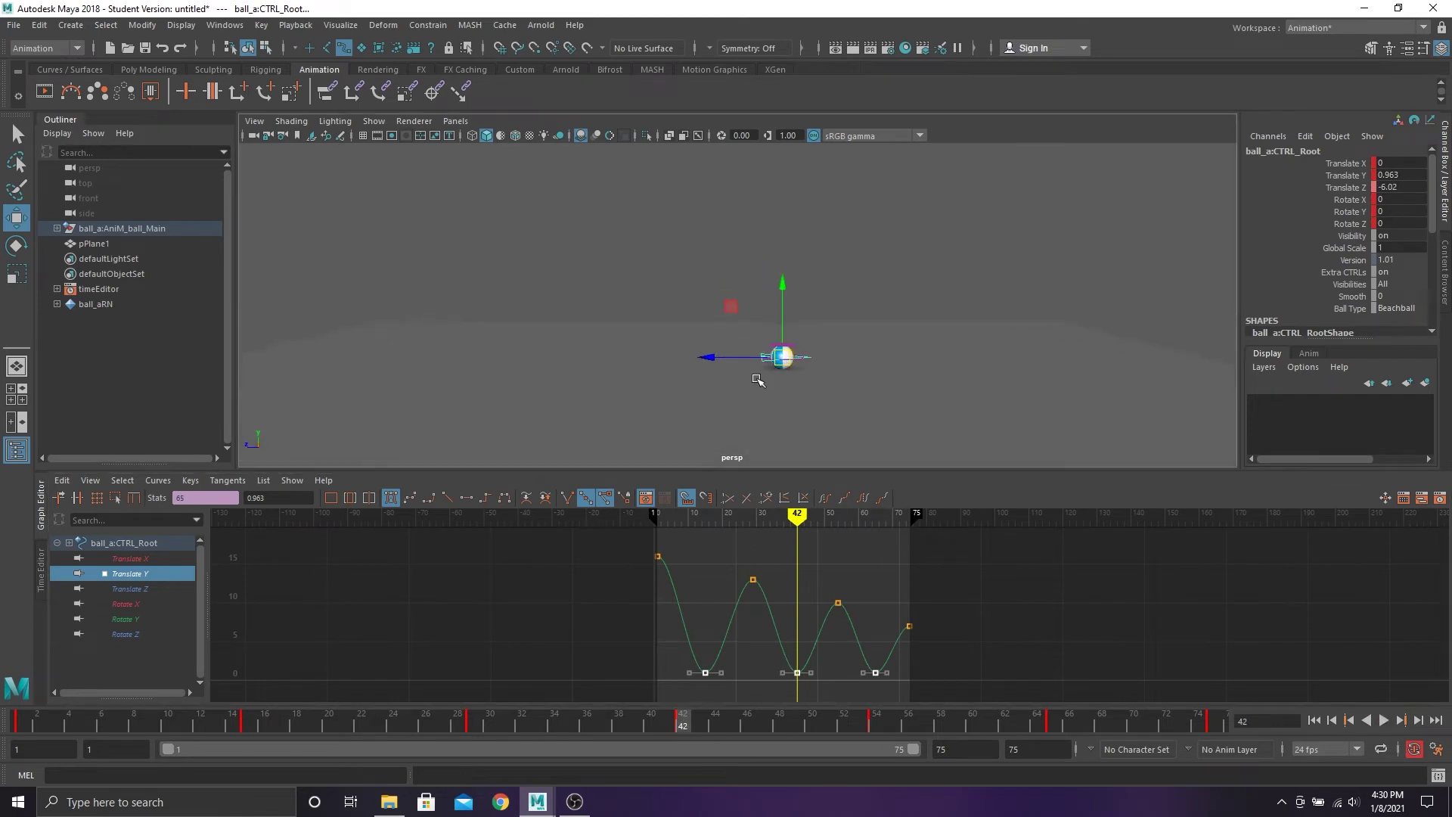
middle_click_drag(757, 375, 755, 360, "alt")
left_click_drag(640, 648, 897, 696)
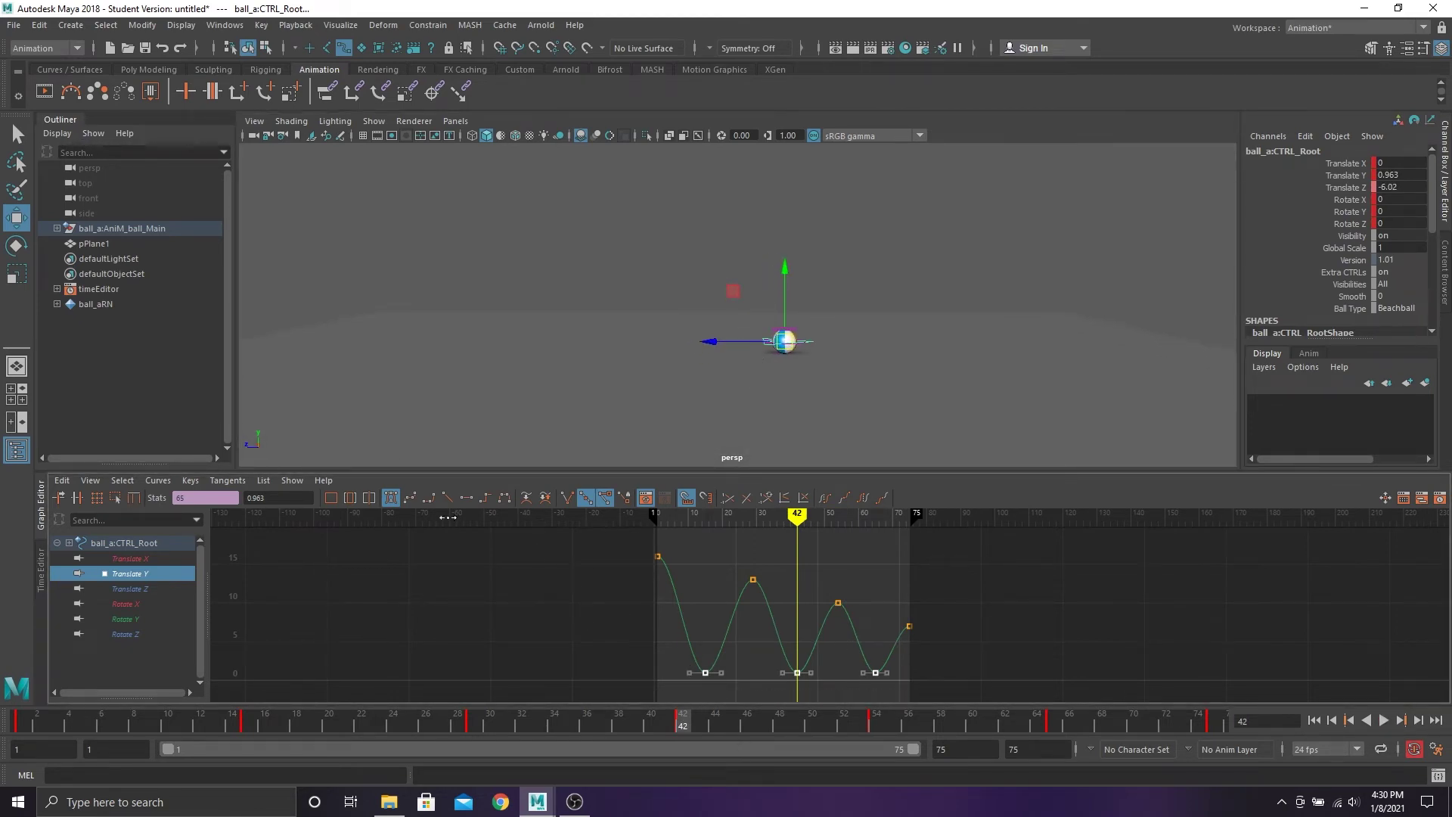
left_click(567, 498)
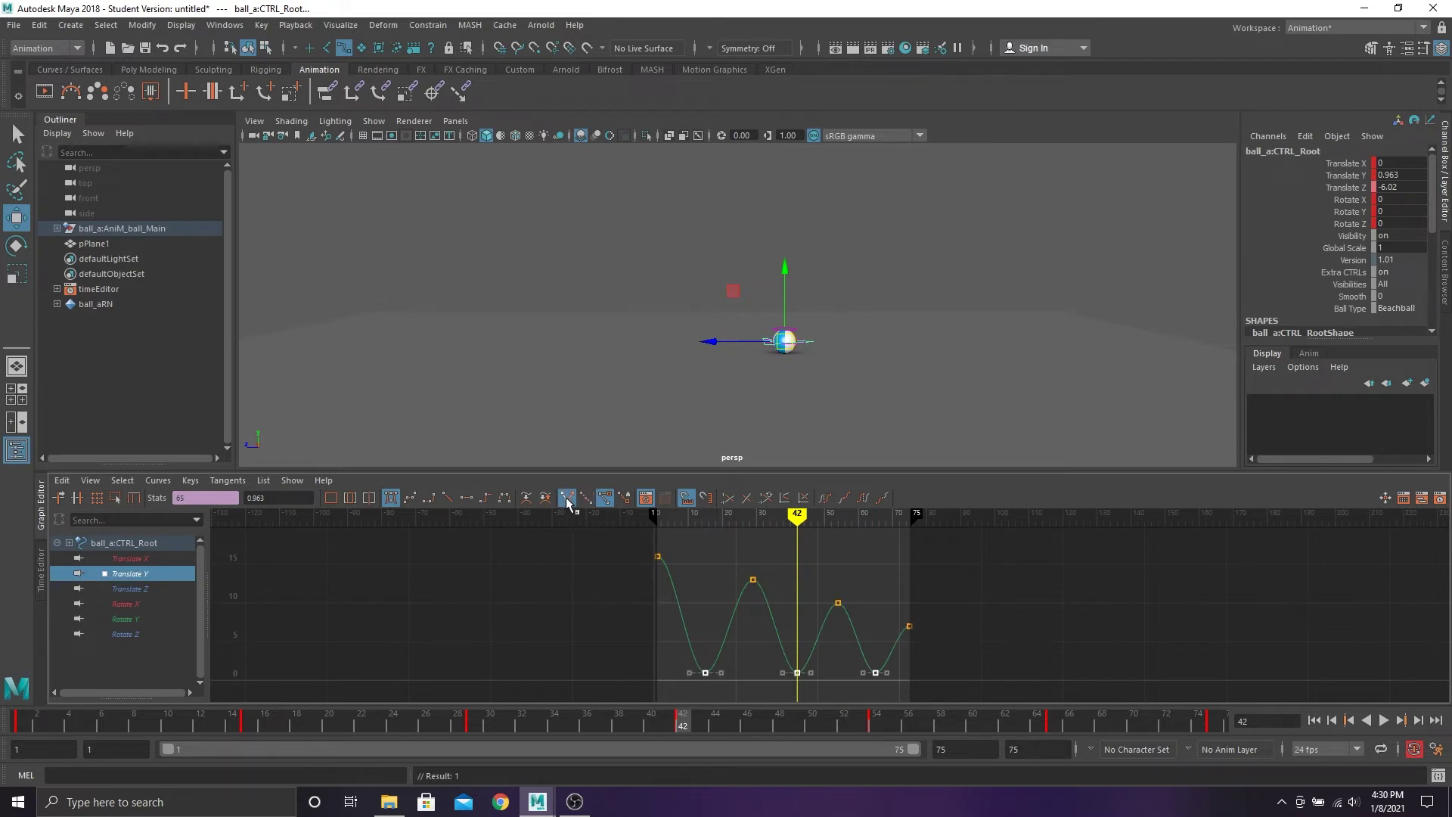
left_click(448, 496)
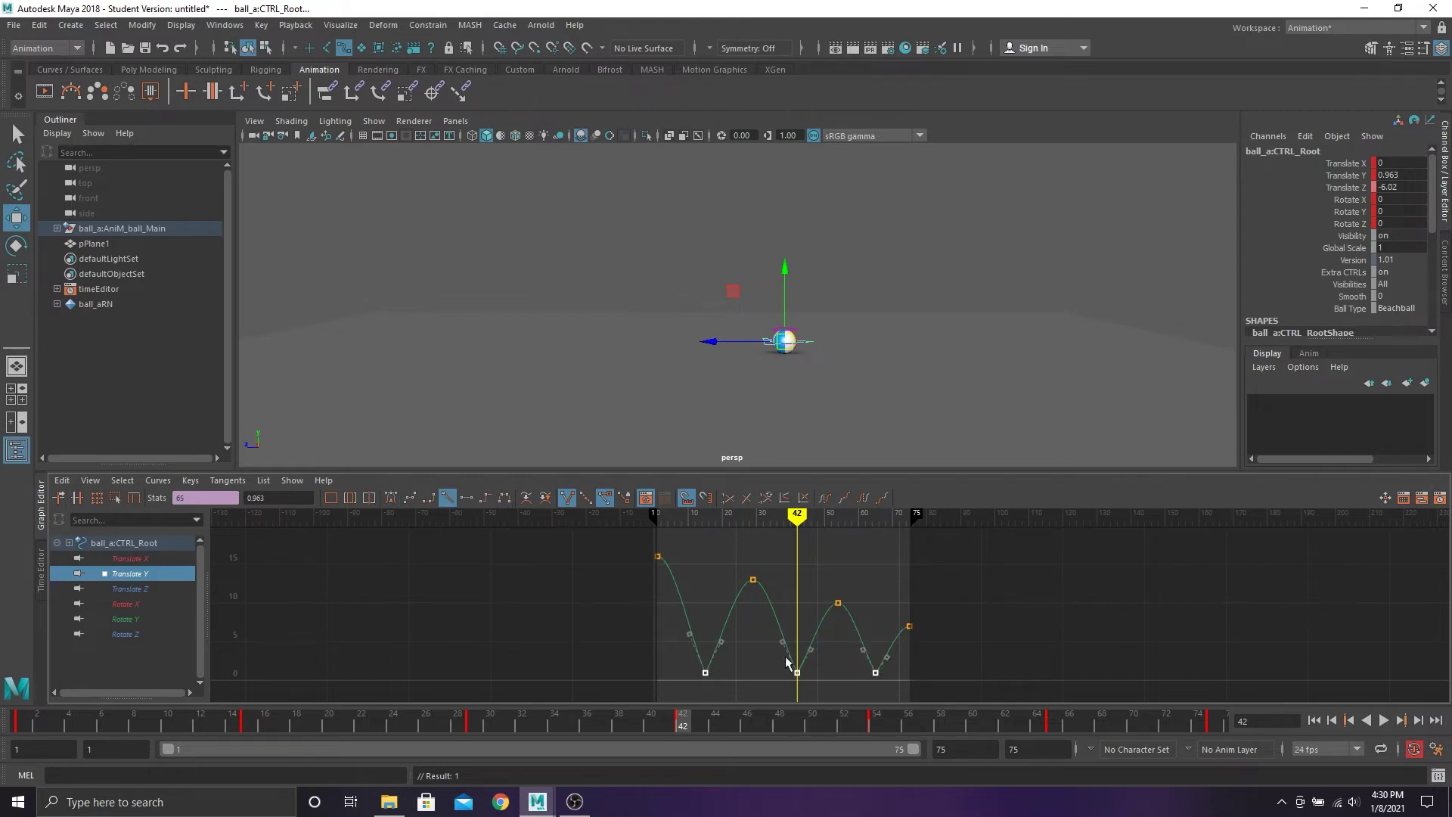
scroll(785, 656, "up", 3)
middle_click_drag(754, 651, 792, 637, "alt")
scroll(788, 641, "down", 3)
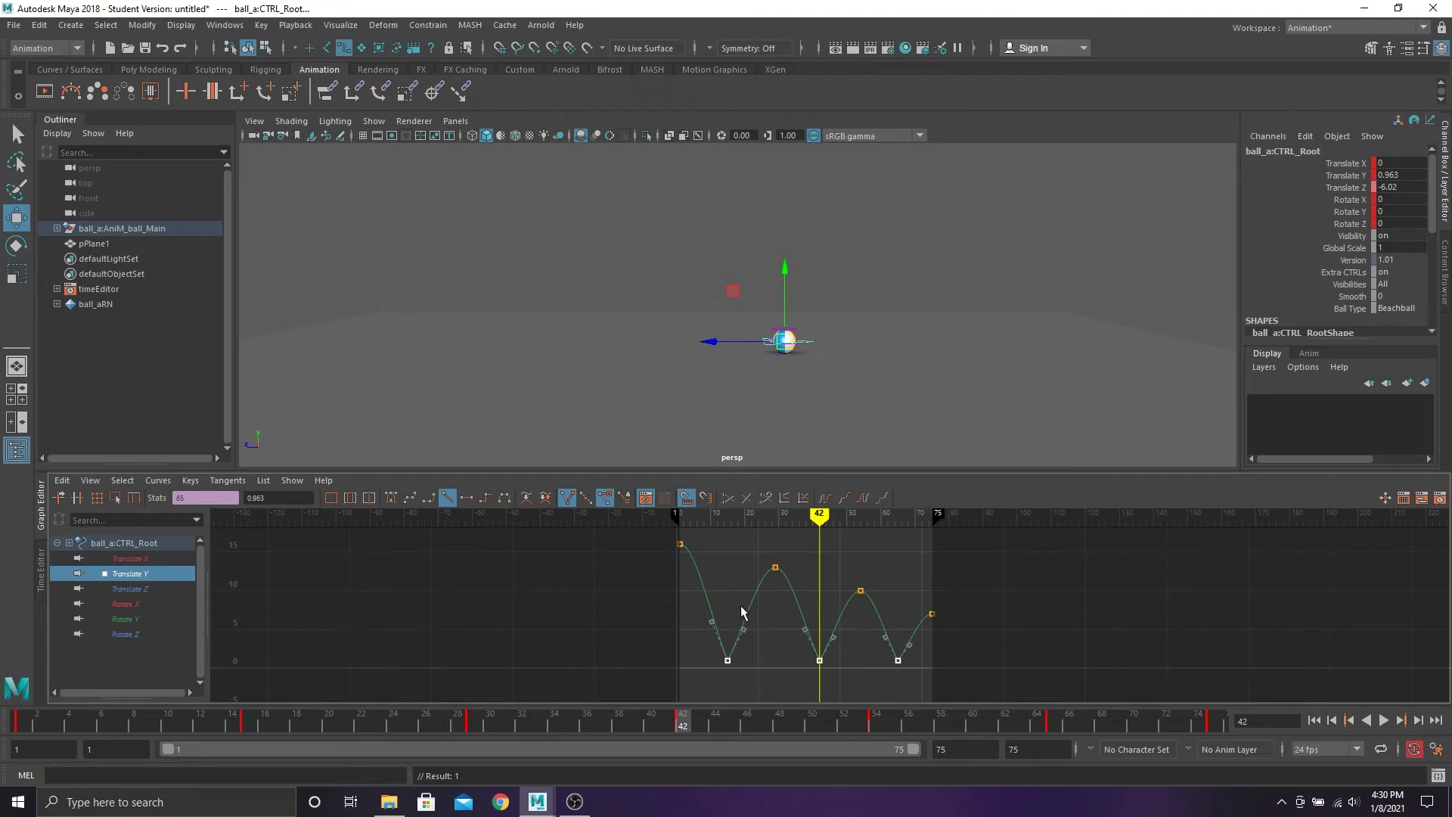
Stretch the tangent handles of the Translate Y peak keys at frames 1, 29, 54 and 75 horizontally to widen the arcs
left_click_drag(649, 533, 985, 623)
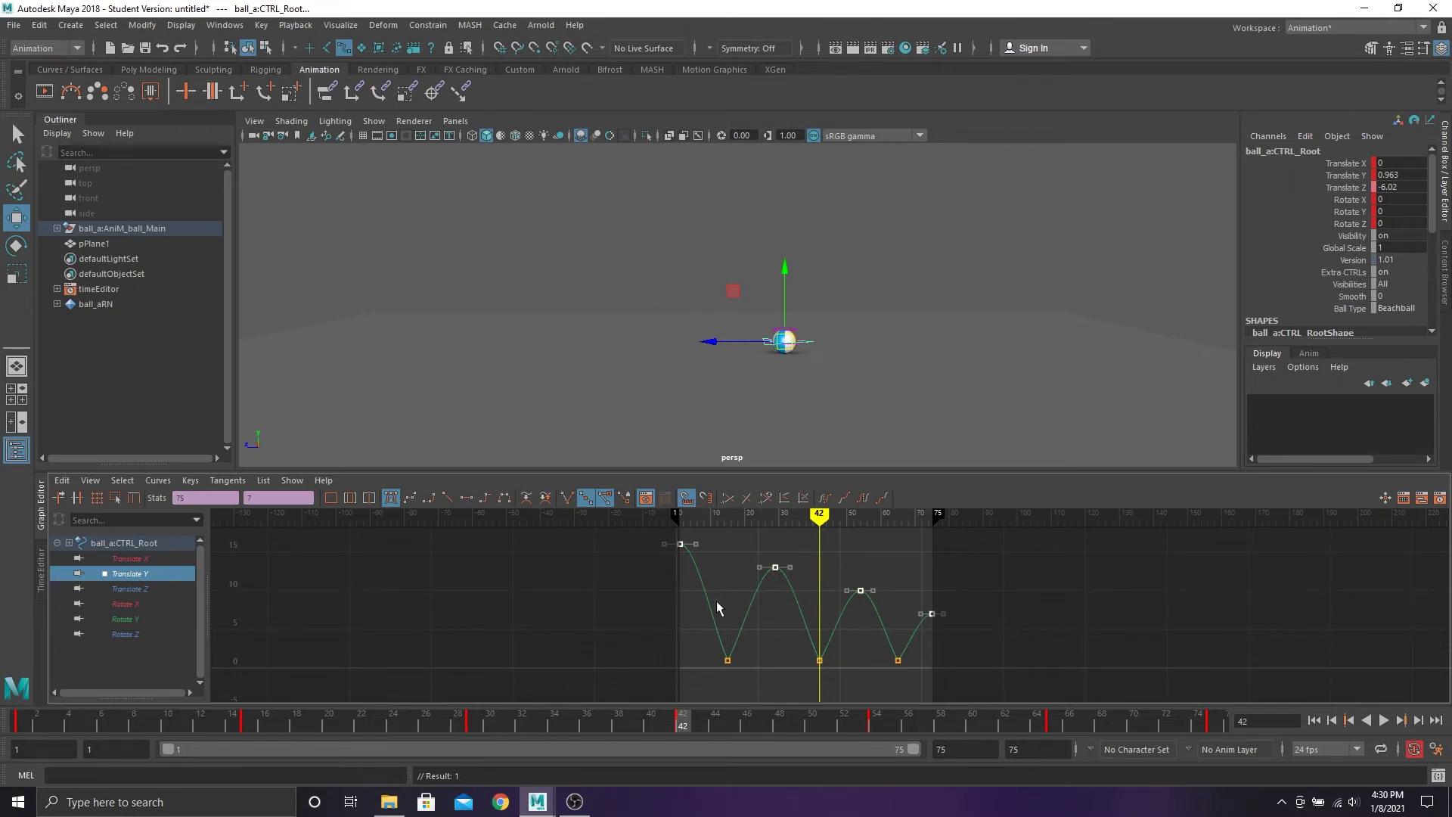
left_click_drag(709, 531, 690, 557, "shift")
left_click_drag(813, 542, 784, 580, "shift")
left_click_drag(885, 575, 868, 601, "shift")
left_click_drag(958, 597, 940, 634, "shift")
middle_click_drag(967, 622, 984, 620, "shift")
left_click(984, 577)
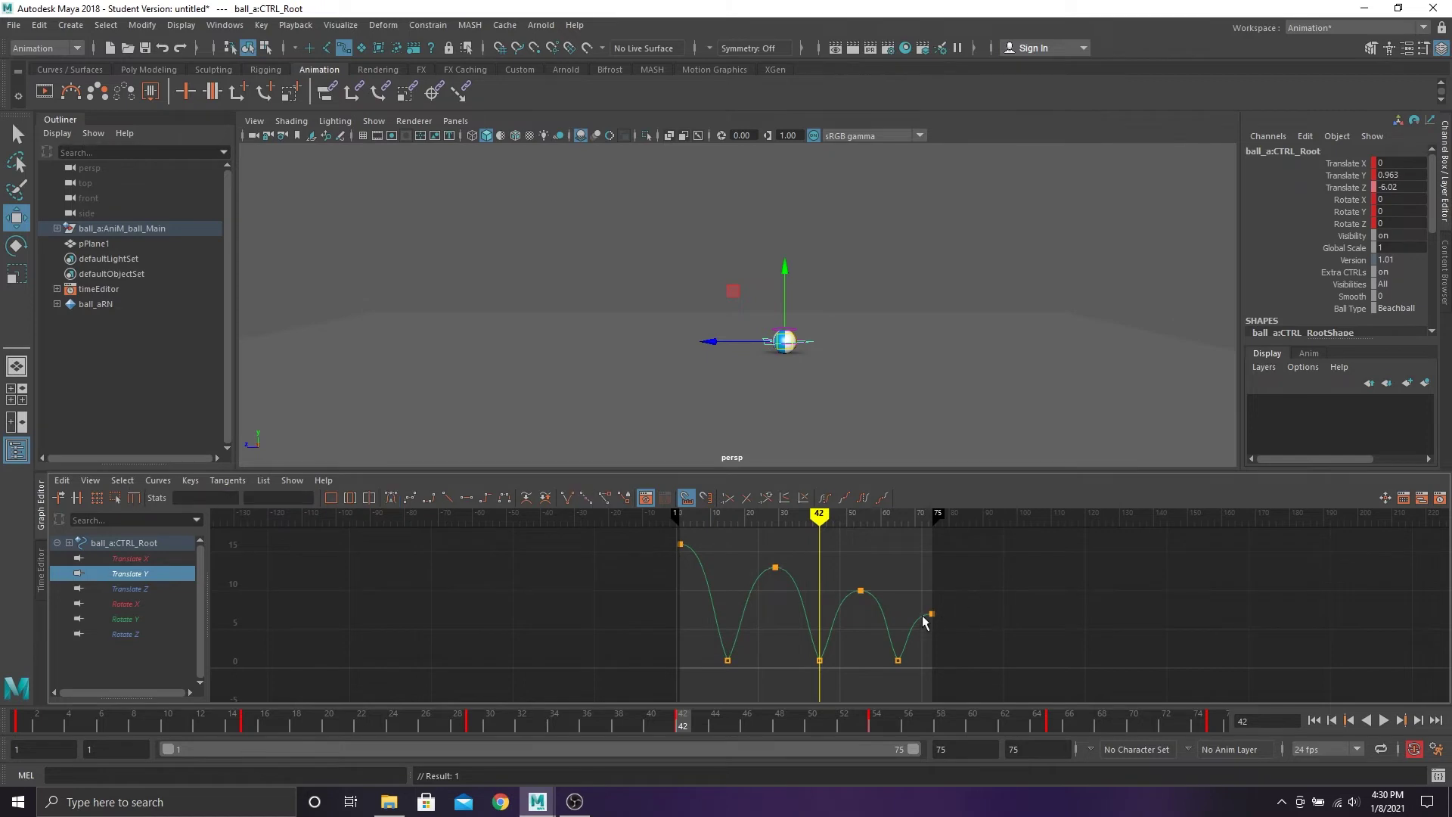
Steepen the incoming and outgoing tangent handles of the frame 15 contact key on the Translate Y curve freehand
left_click_drag(709, 639, 968, 682)
scroll(892, 634, "down", 4)
scroll(889, 634, "up", 2)
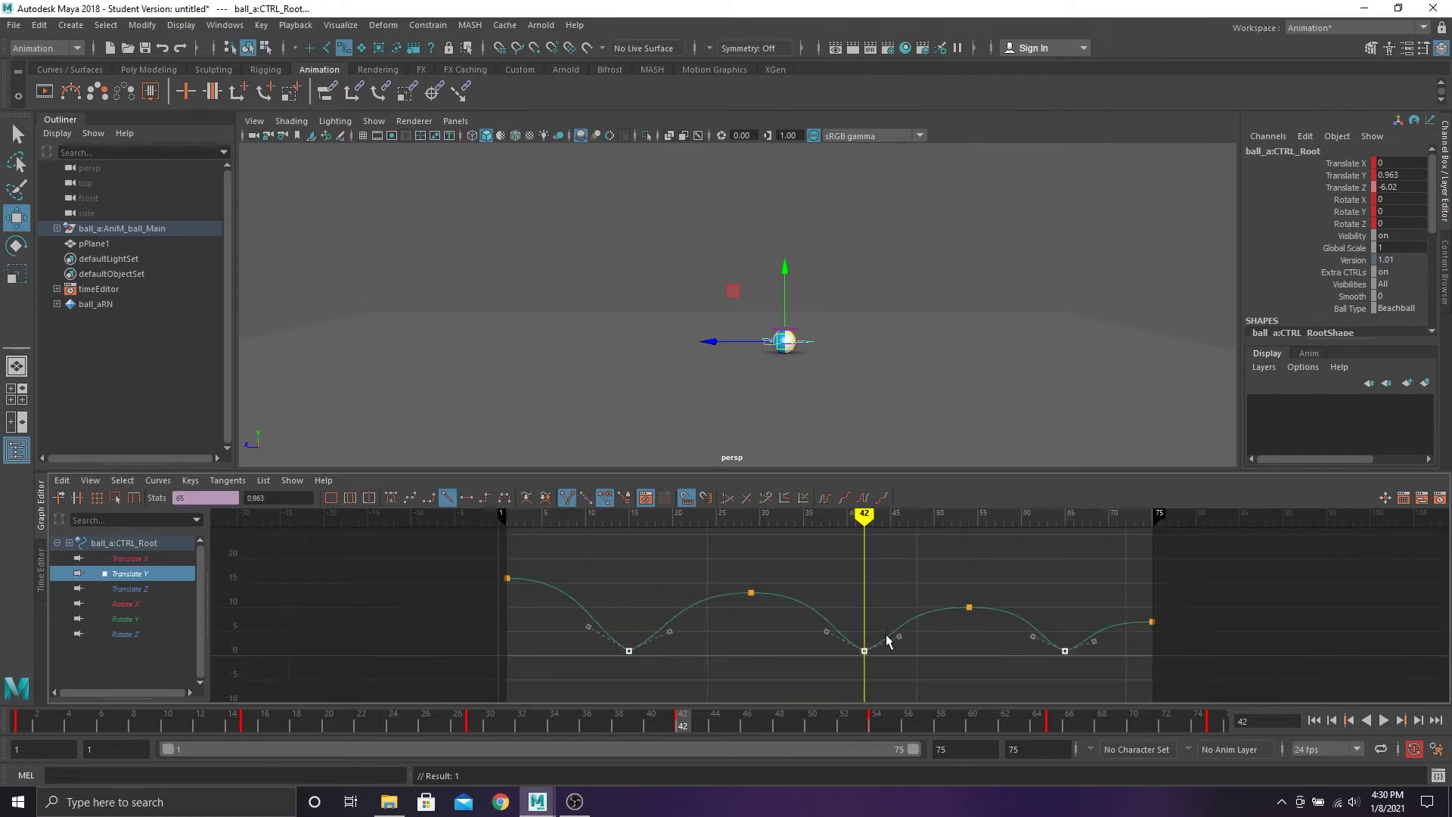
left_click_drag(650, 606, 711, 655)
middle_click_drag(711, 655, 655, 605)
left_click_drag(635, 584, 574, 638)
middle_click_drag(574, 639, 583, 616)
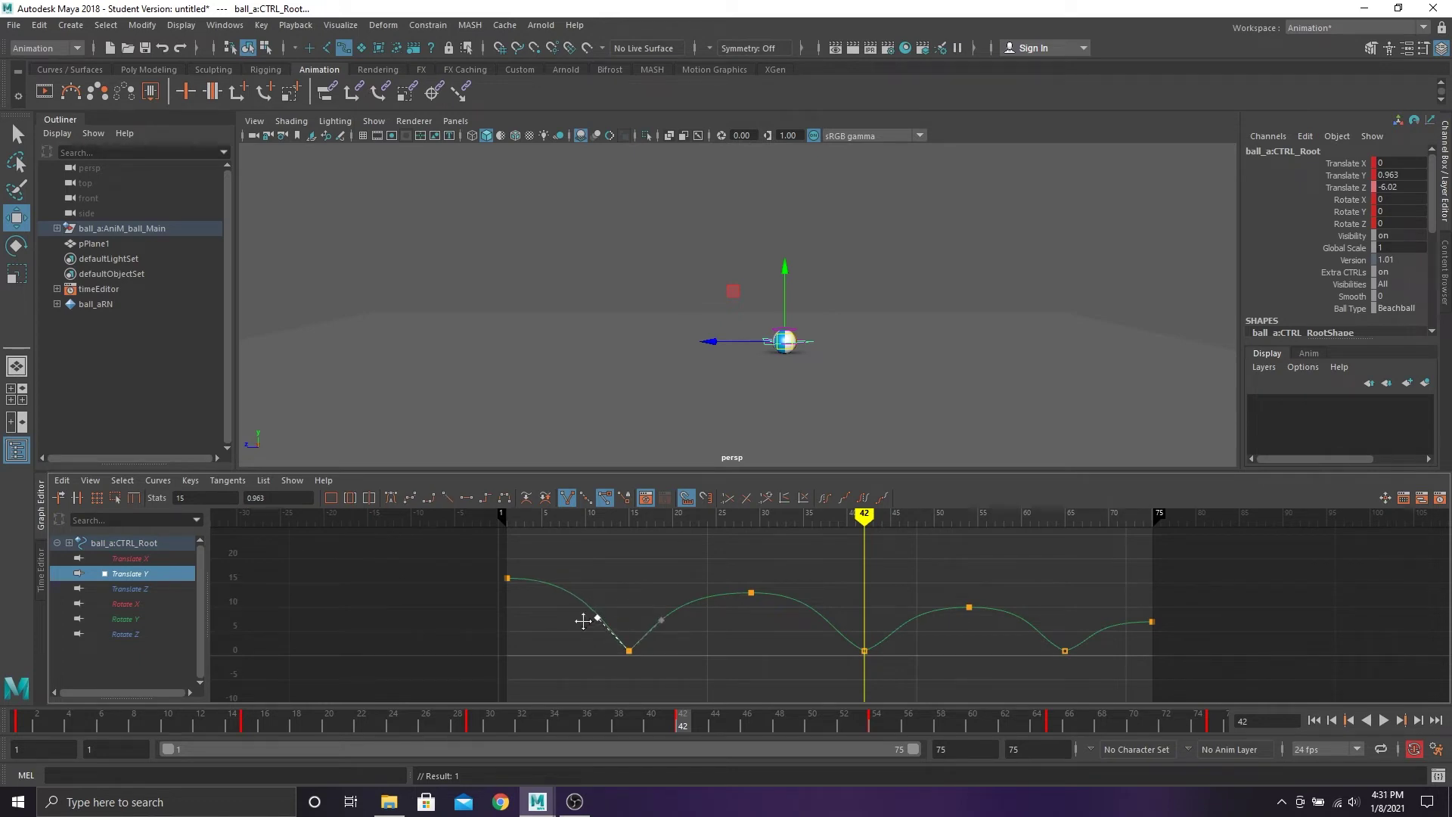
Pull both tangent handles of the frame 42 contact key upward to sharpen the second bounce
left_click_drag(855, 635, 879, 657)
left_click_drag(891, 594, 934, 648)
middle_click_drag(933, 649, 925, 629)
left_click_drag(866, 586, 820, 642)
middle_click_drag(843, 594, 857, 575)
Steepen the tangent handles of the frame 65 contact key to sharpen the last bounce
left_click_drag(1082, 620, 1123, 654)
middle_click_drag(1119, 649, 1111, 635)
left_click_drag(1068, 607, 1027, 639)
left_click_drag(1006, 584, 938, 639)
left_click(1037, 593)
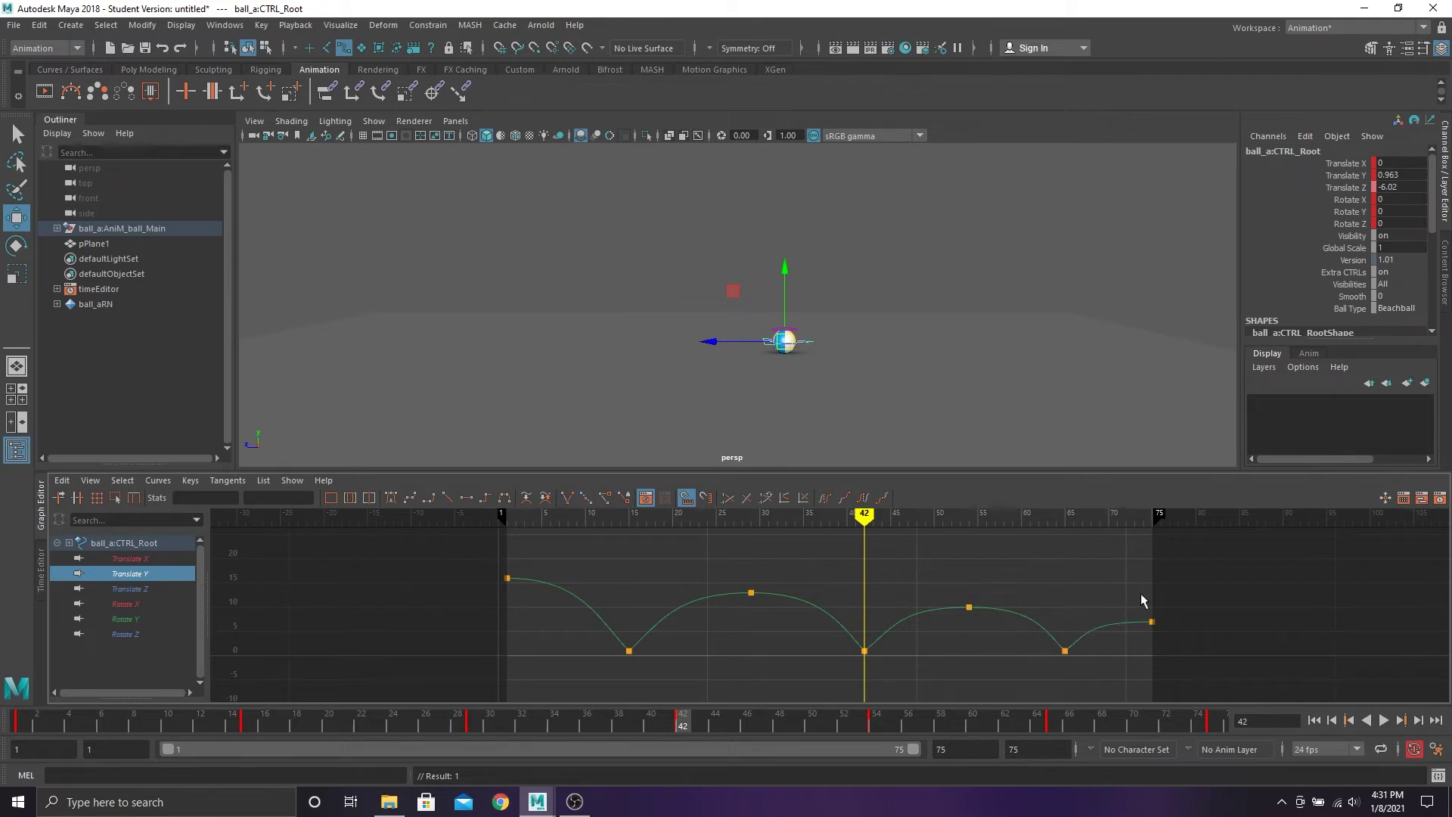
left_click_drag(1146, 595, 1081, 643)
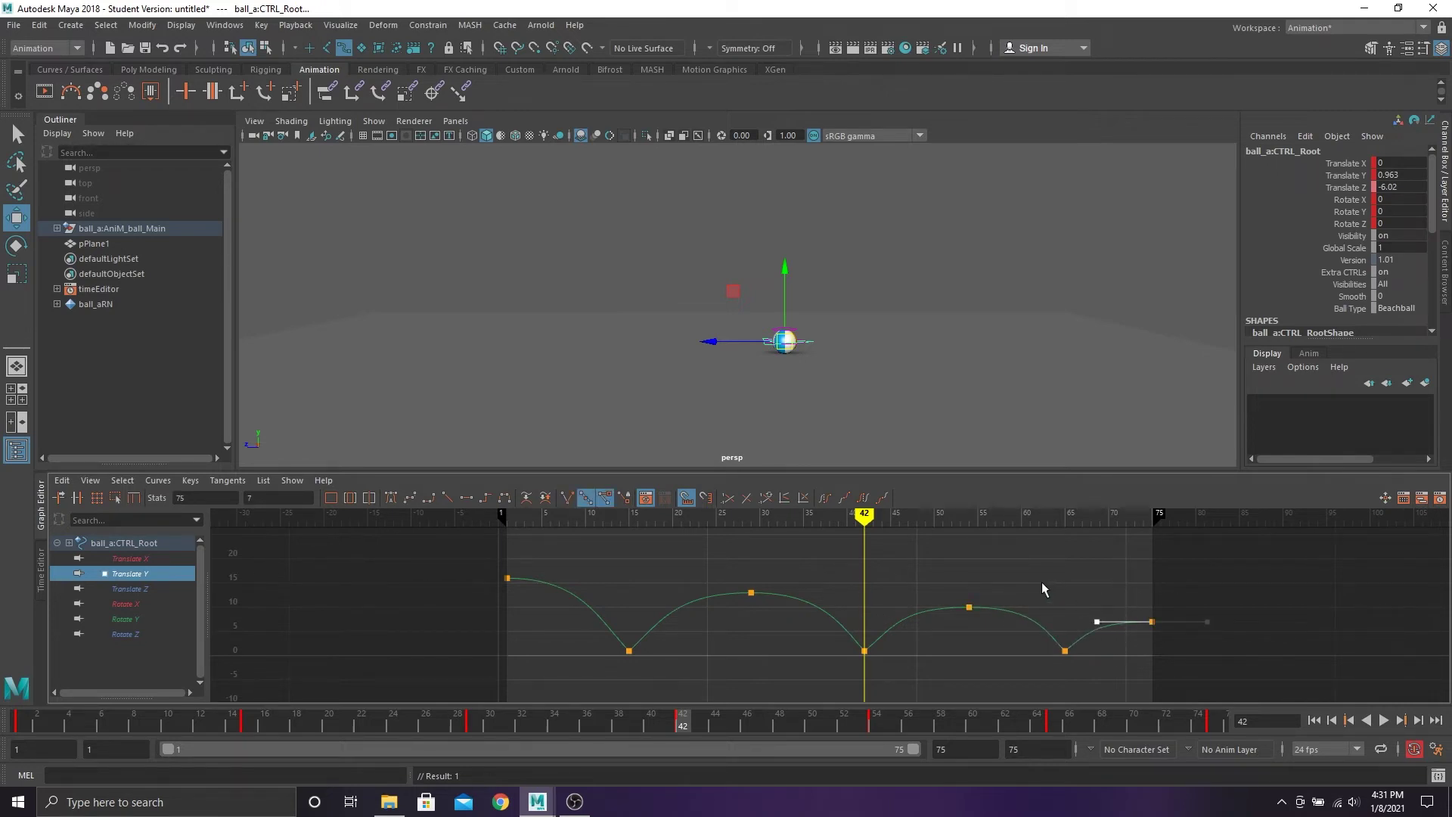
left_click_drag(1044, 590, 940, 649)
Create an editable motion trail for the ball's root control
left_click(855, 246)
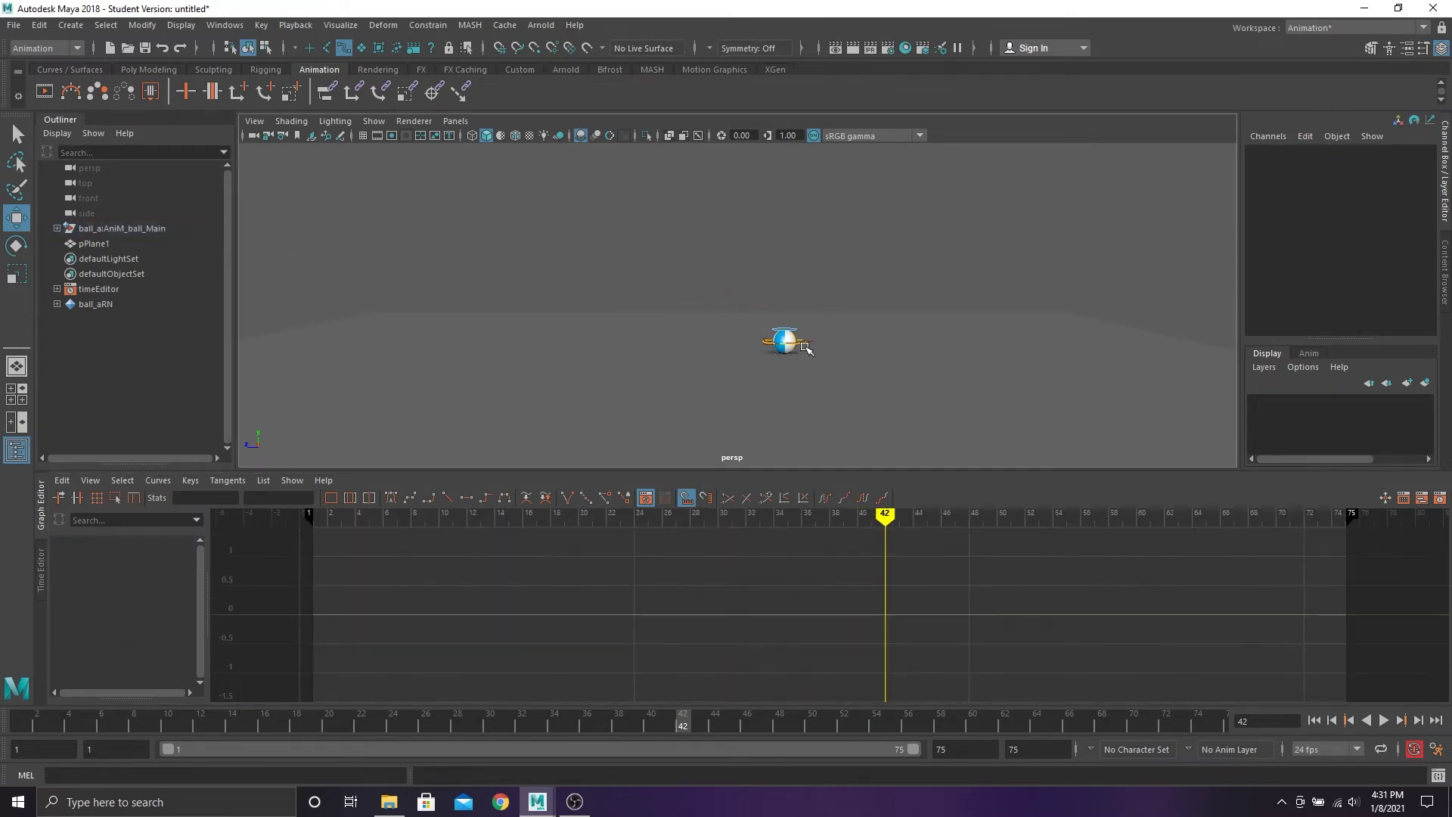
left_click(803, 346)
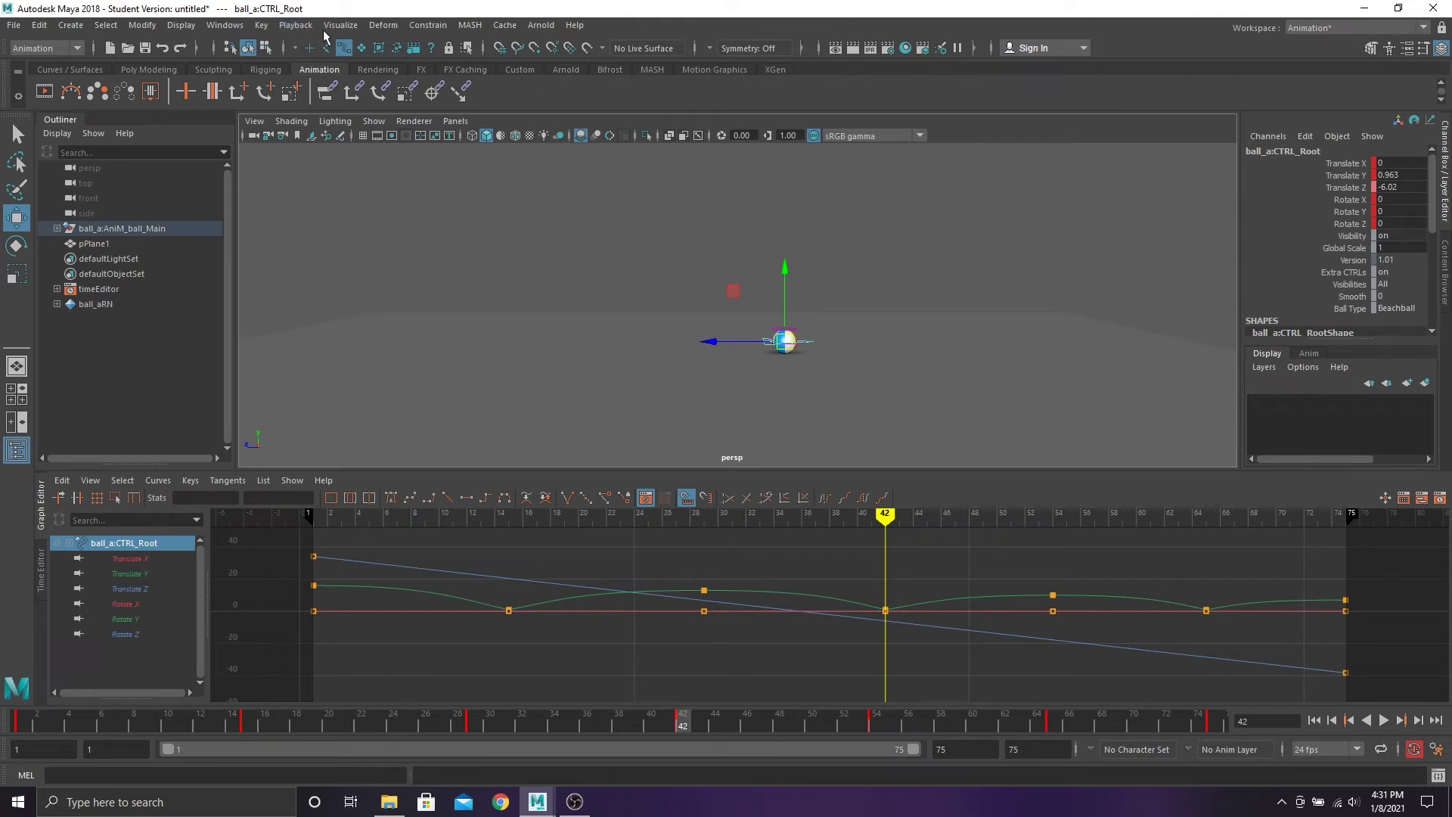
left_click(76, 48)
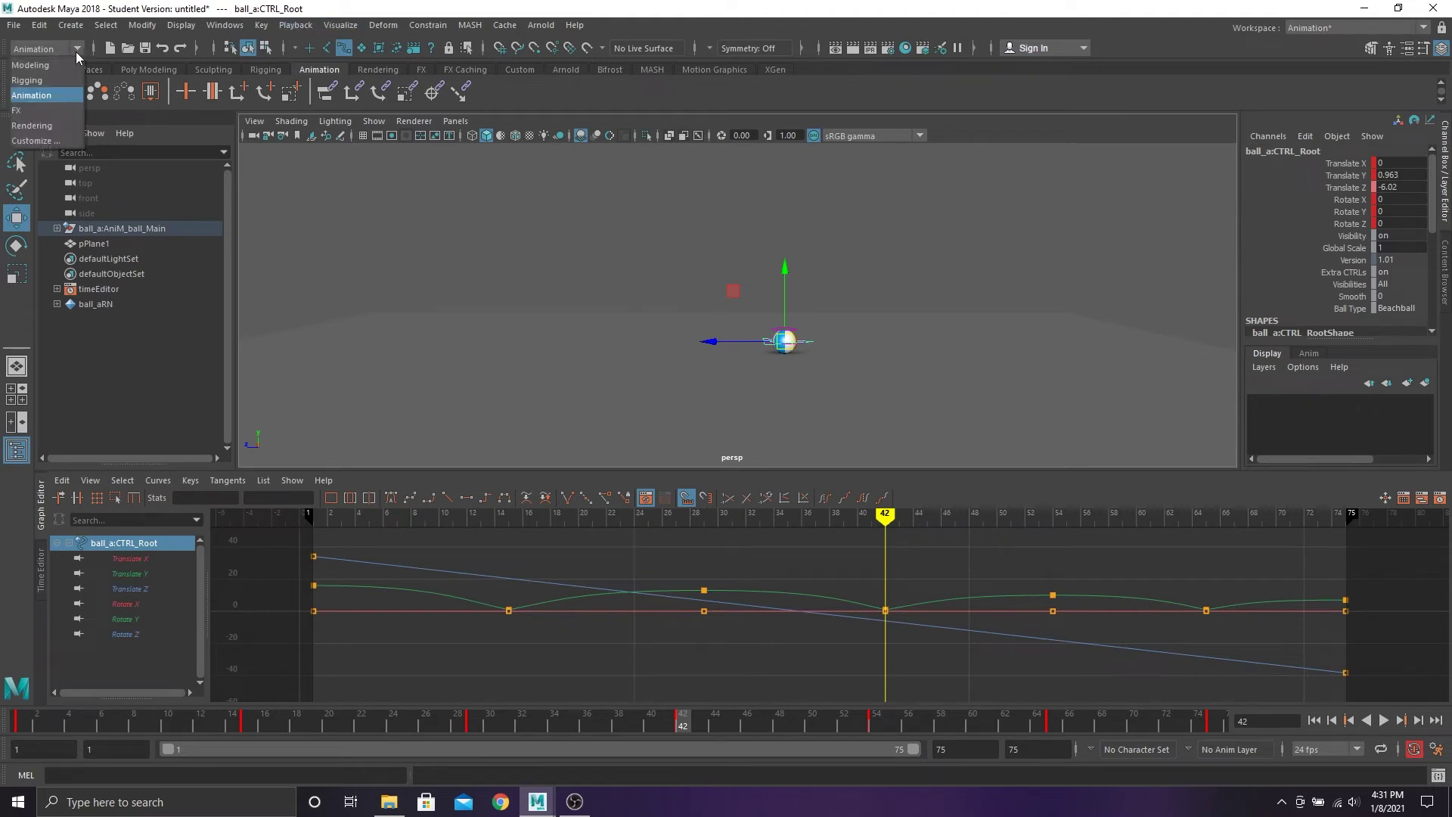
left_click(69, 94)
left_click(340, 25)
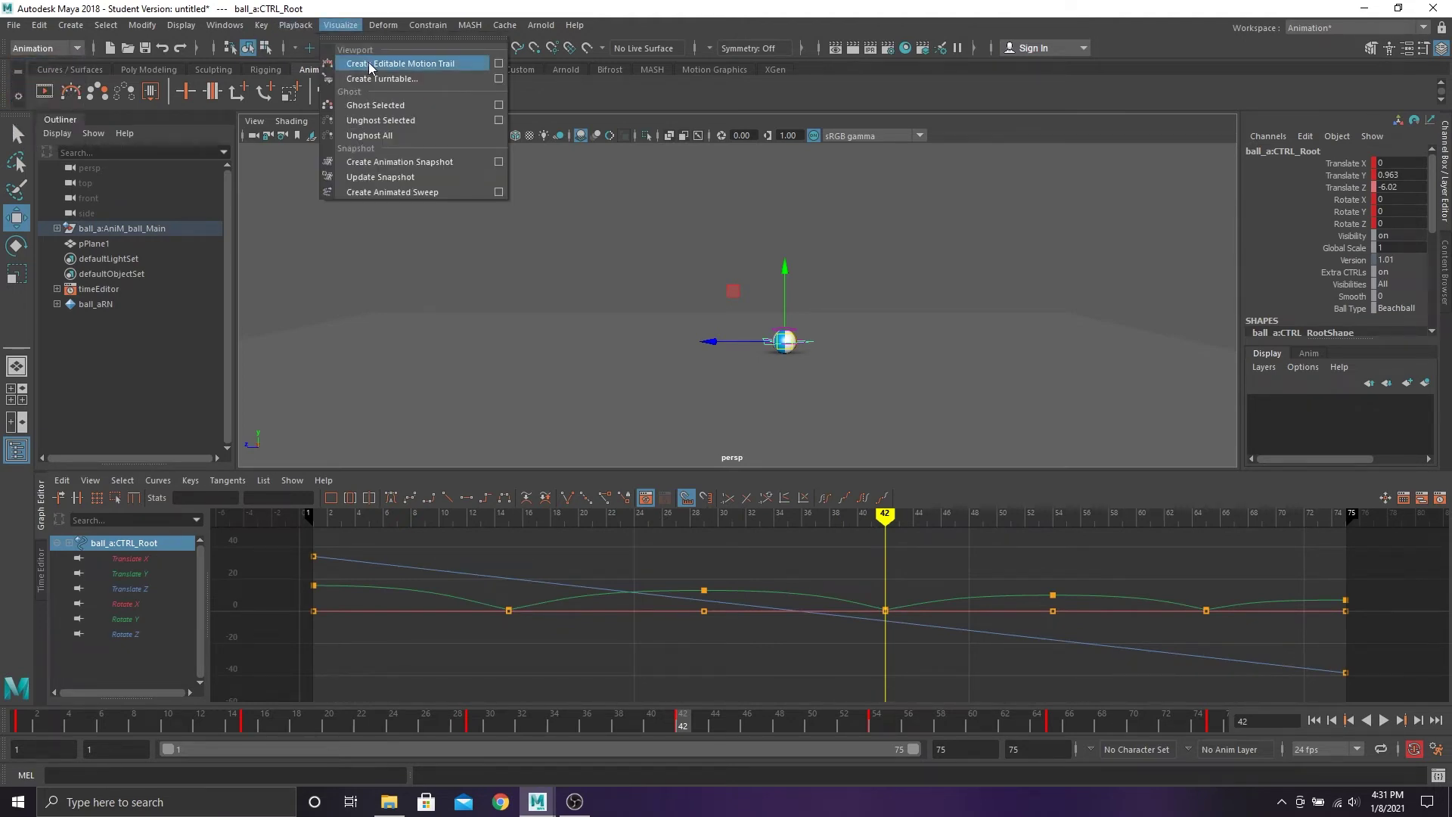
left_click(369, 62)
left_click(146, 259)
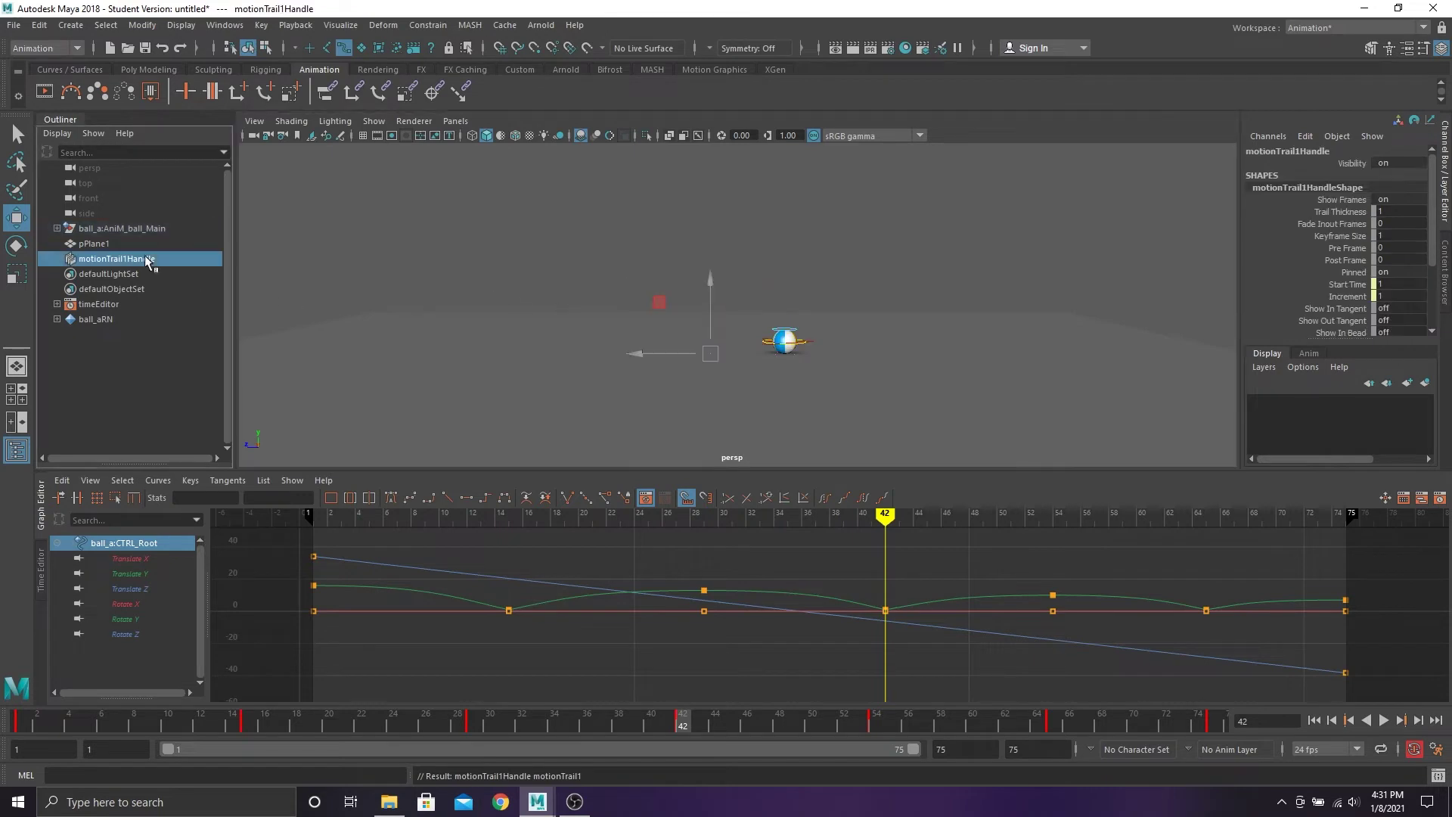
Turn on the display of motion trails in the perspective view and deselect everything
left_click(373, 122)
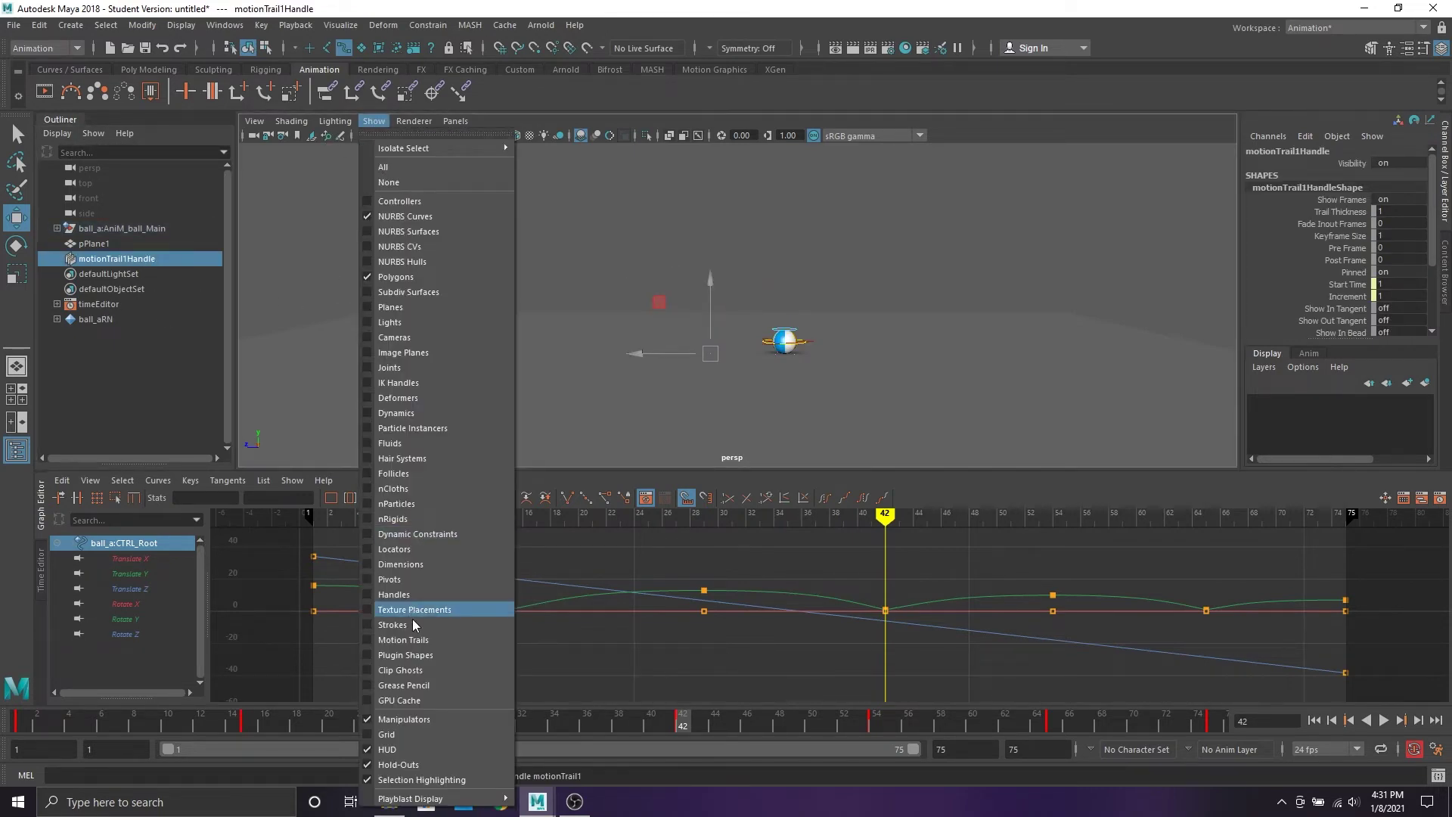
left_click(417, 639)
left_click(805, 225)
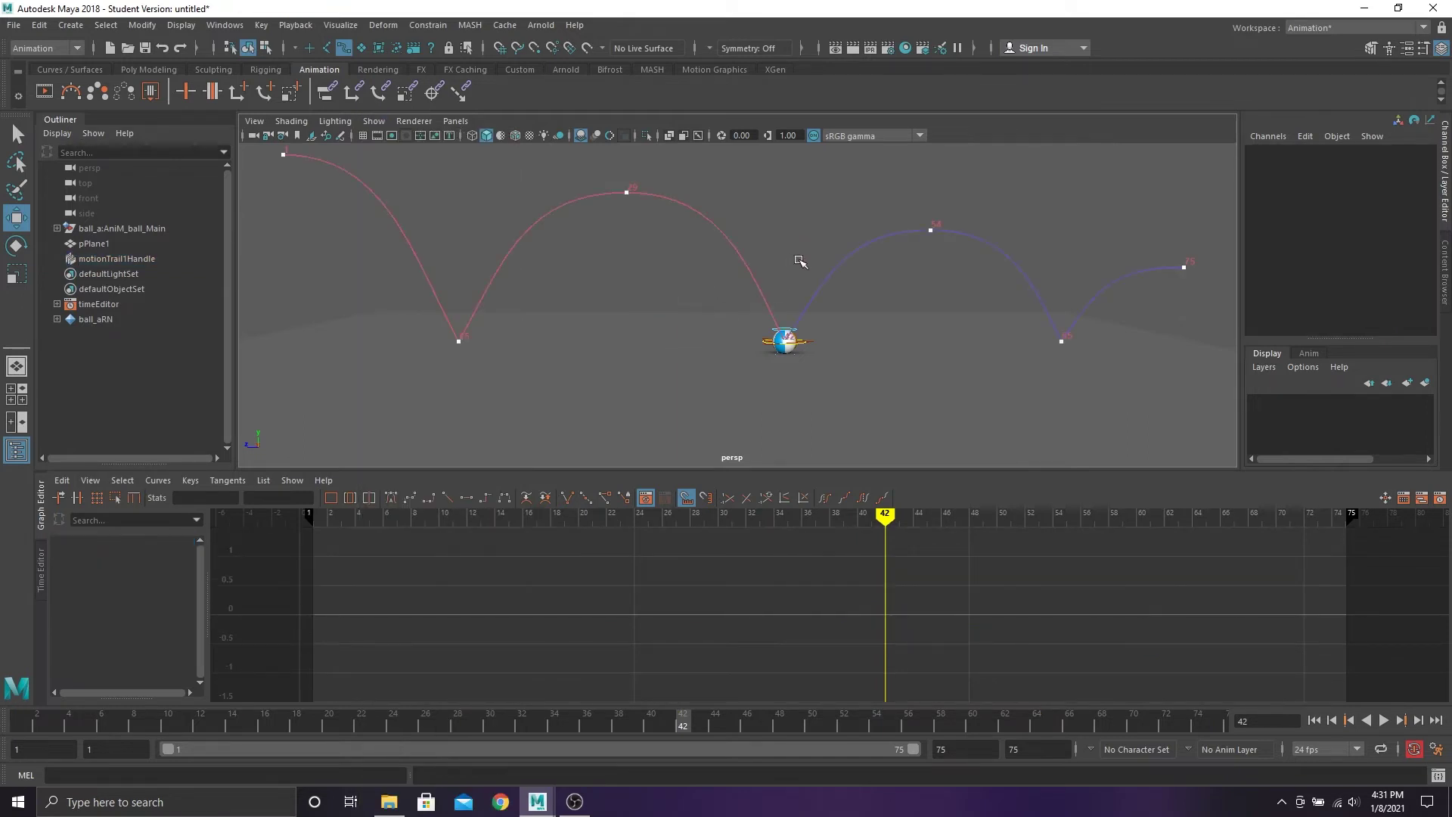
scroll(800, 261, "down", 2)
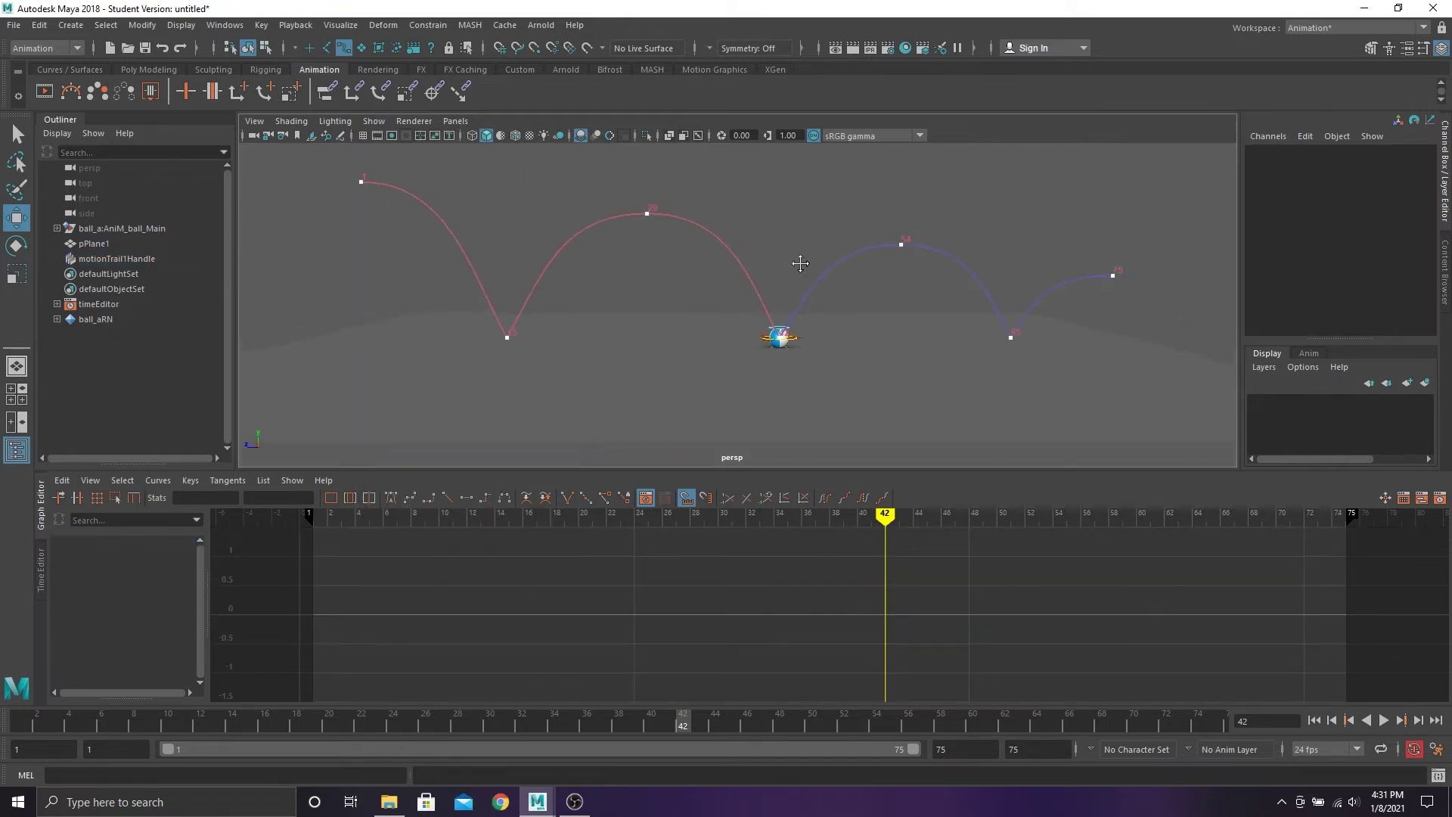
Isolate the root control's Translate Y curve and slightly shorten the outgoing tangent handles of the frame 29 and frame 54 apex keys
left_click(804, 339)
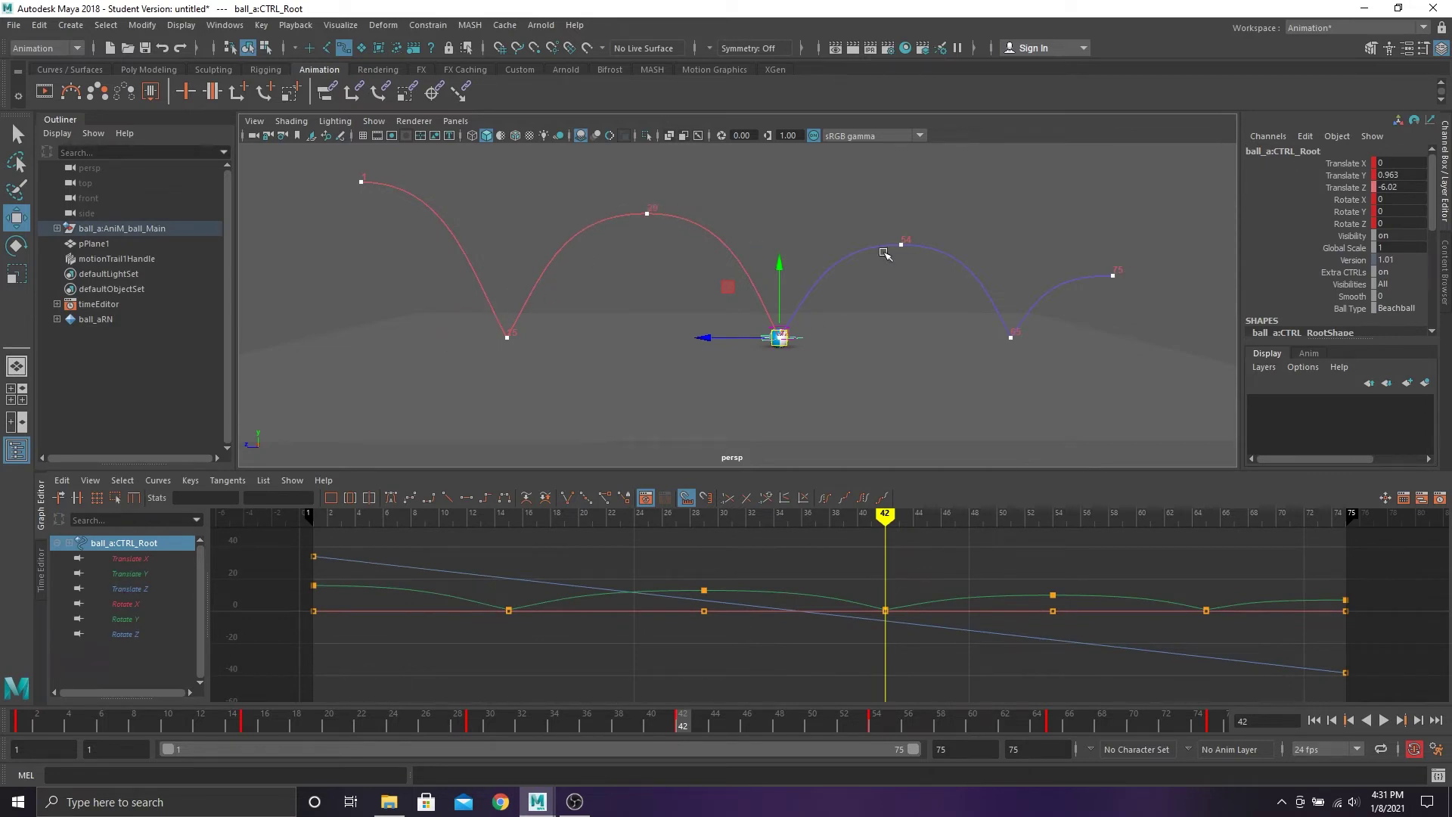
left_click(148, 573)
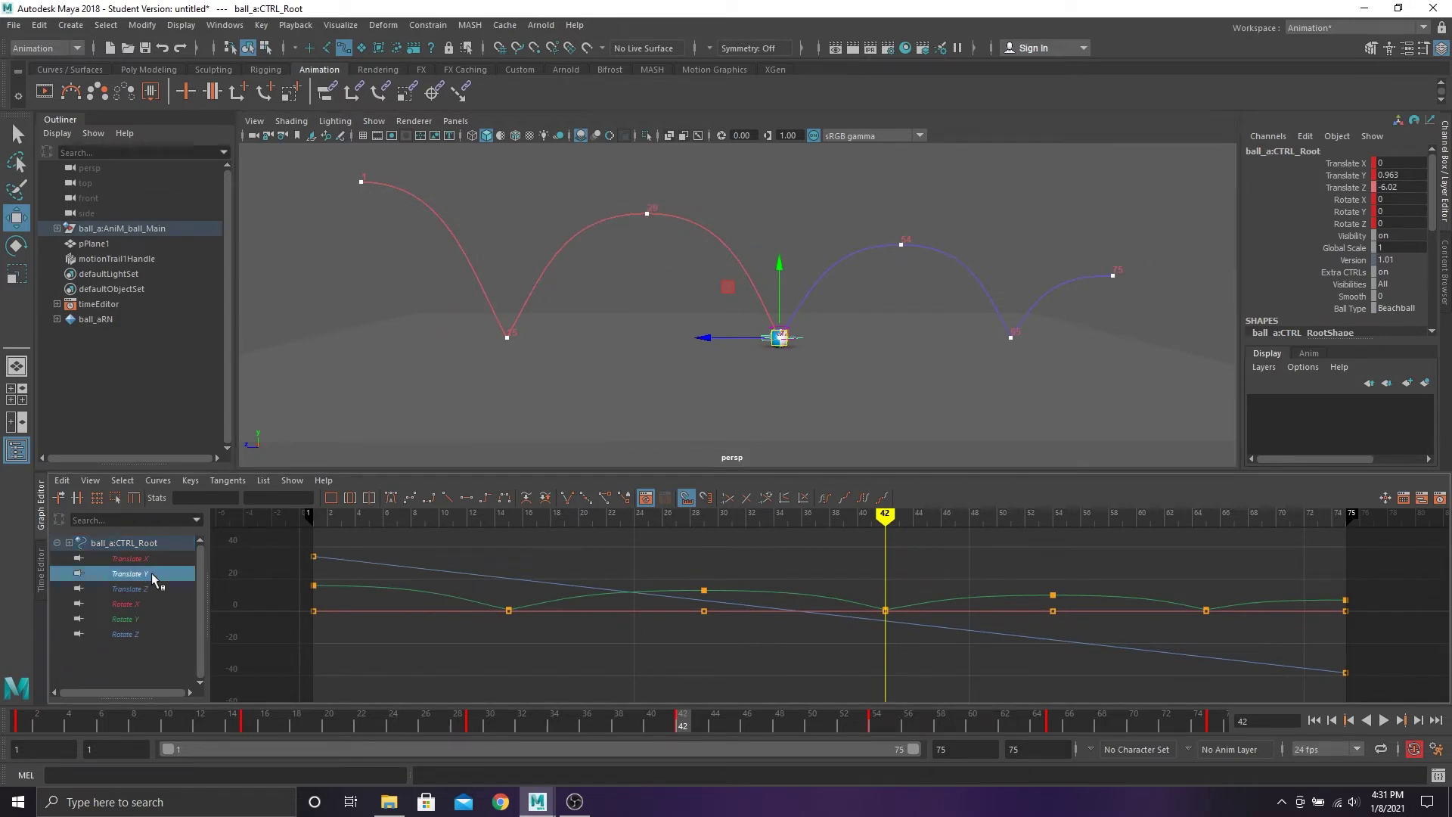
key("f")
left_click_drag(648, 540, 830, 655)
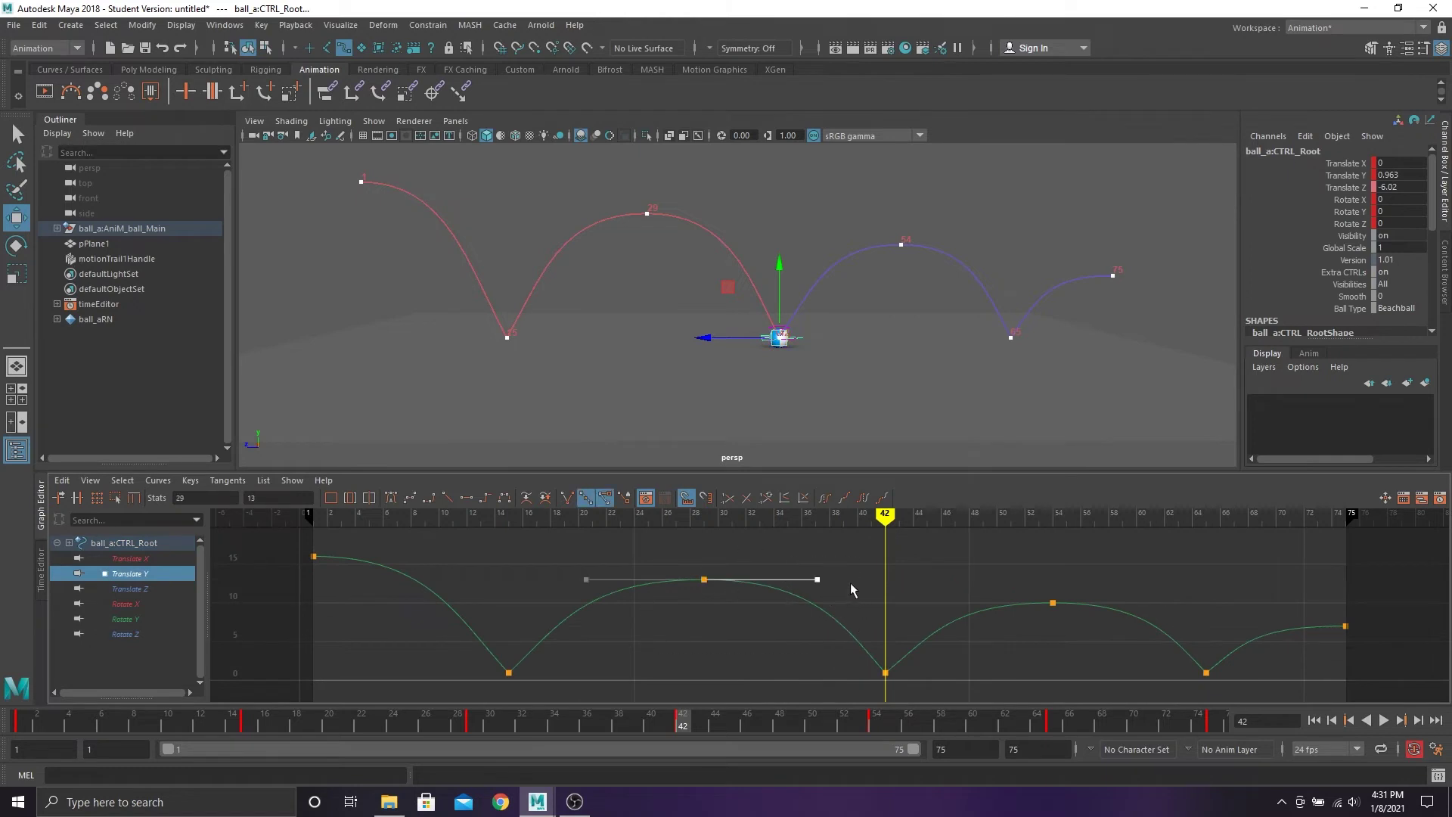
middle_click_drag(850, 582, 837, 581, "shift")
left_click(1053, 602)
middle_click_drag(1165, 608, 1158, 605, "shift")
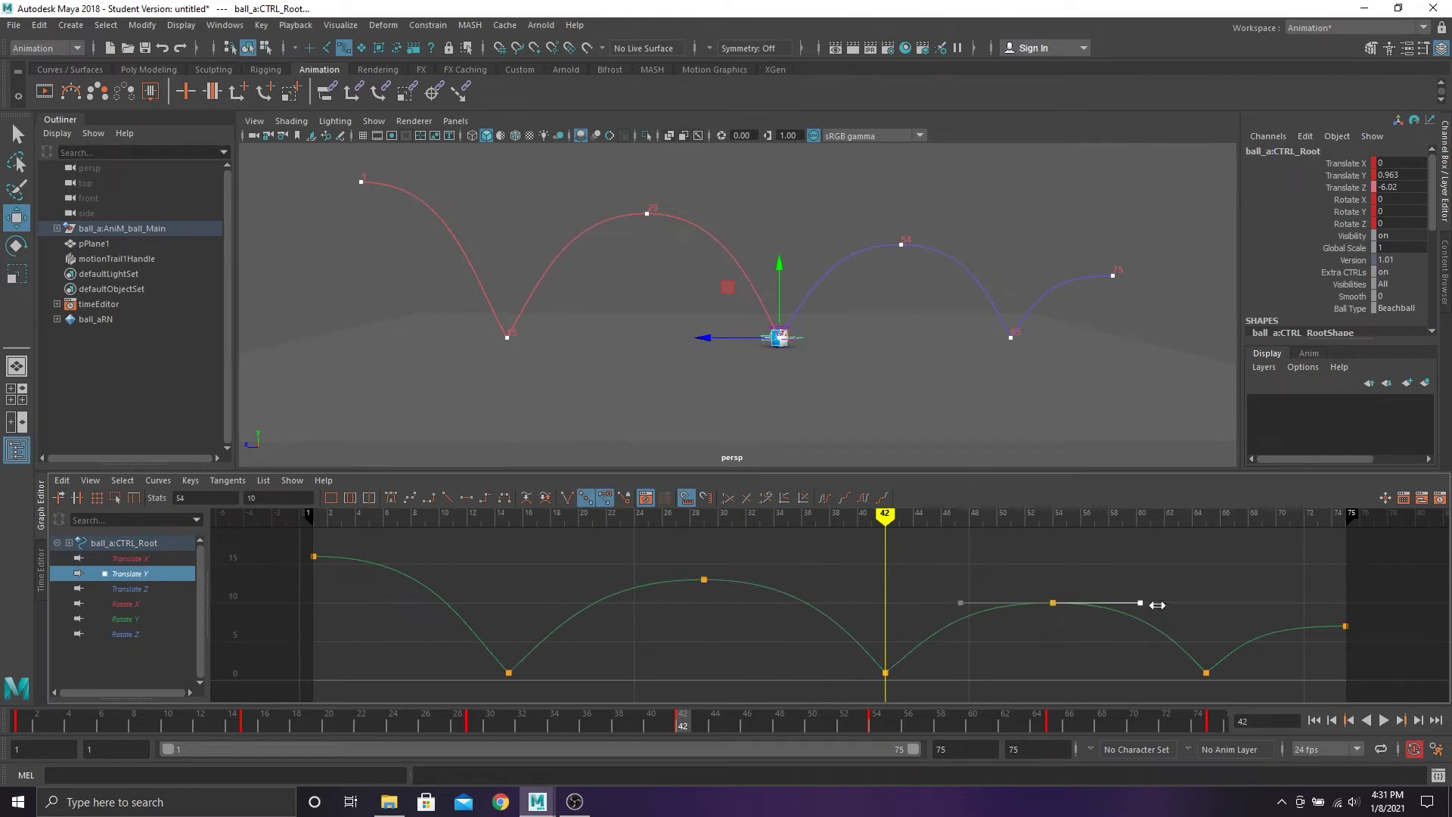
Inspect the Translate Y end and contact keys, play the bounce animation from frame 1 to review its motion, and return to the start
left_click_drag(1339, 618, 1275, 667)
left_click_drag(396, 533, 295, 575)
left_click(1206, 672)
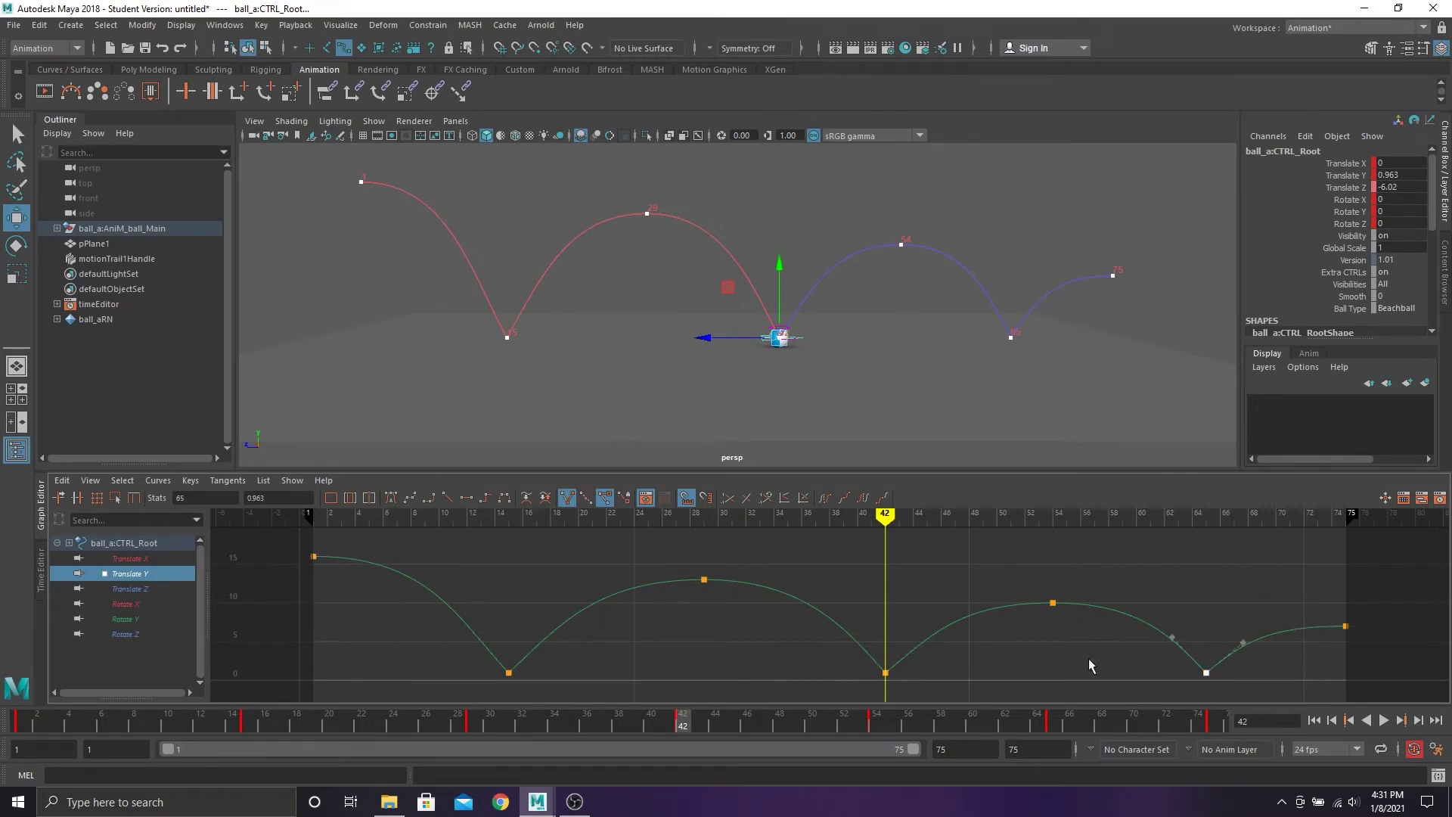
left_click_drag(476, 690, 478, 685)
key("alt+shift+v")
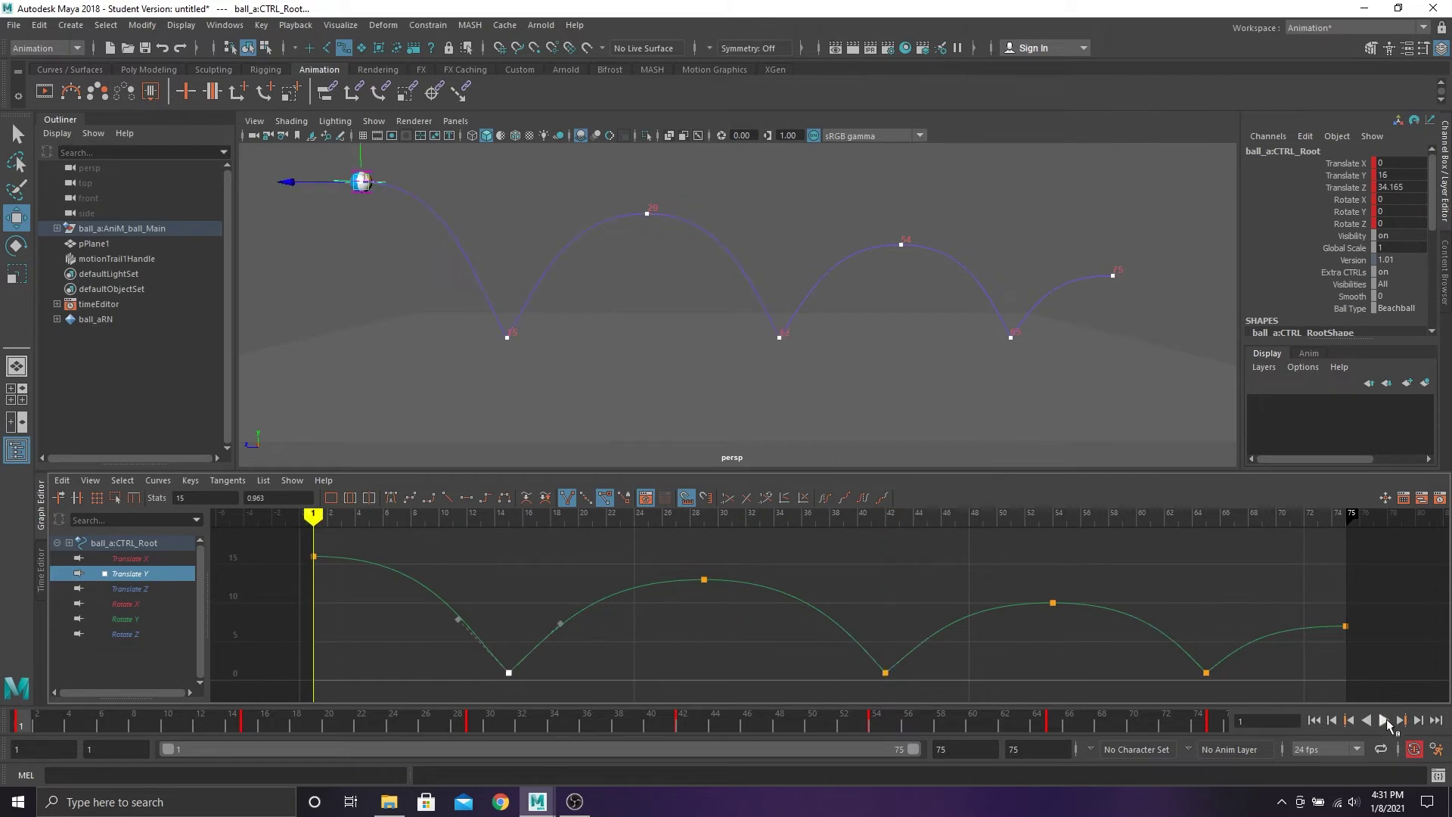
left_click(1383, 720)
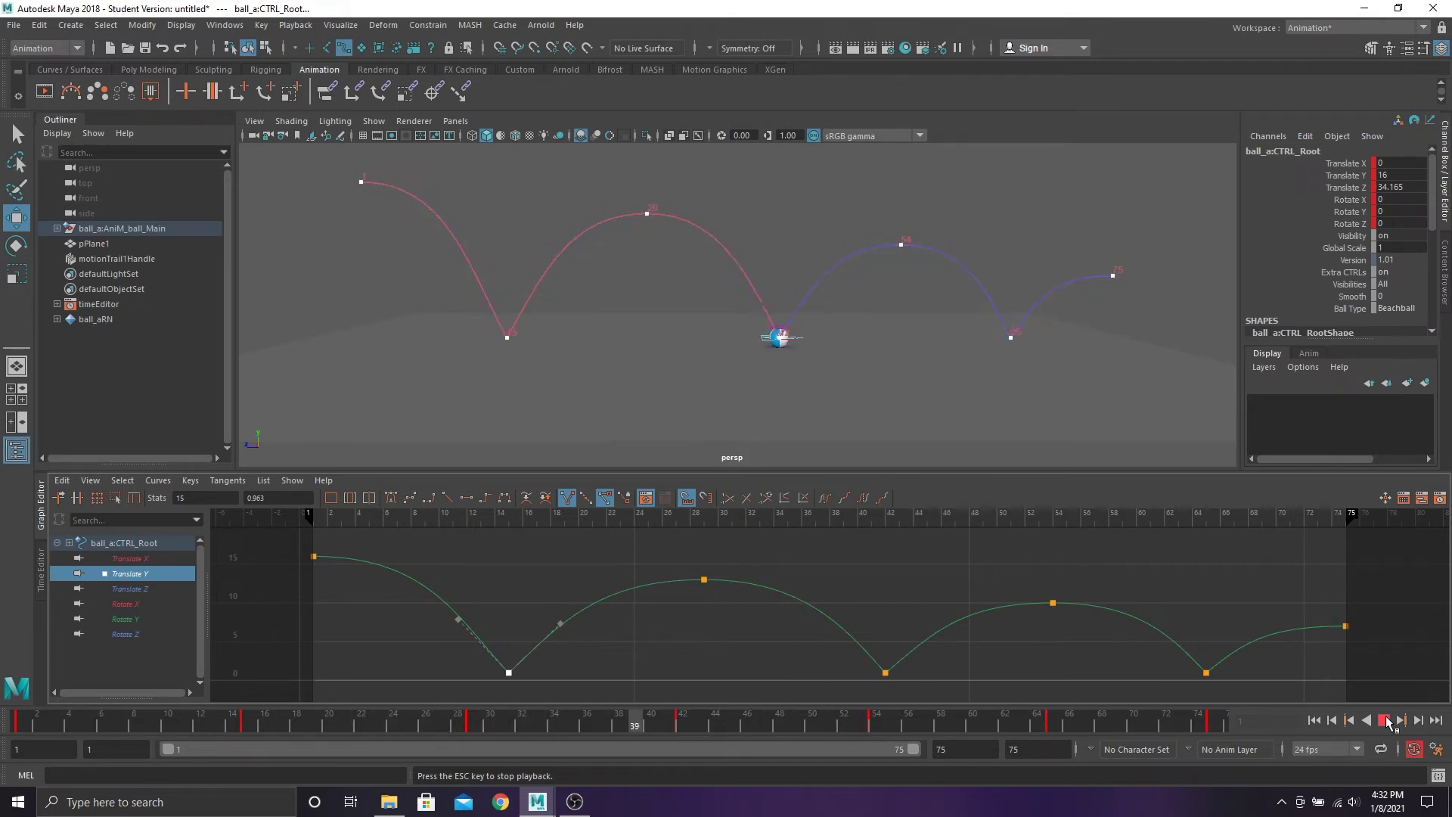
left_click(1388, 721)
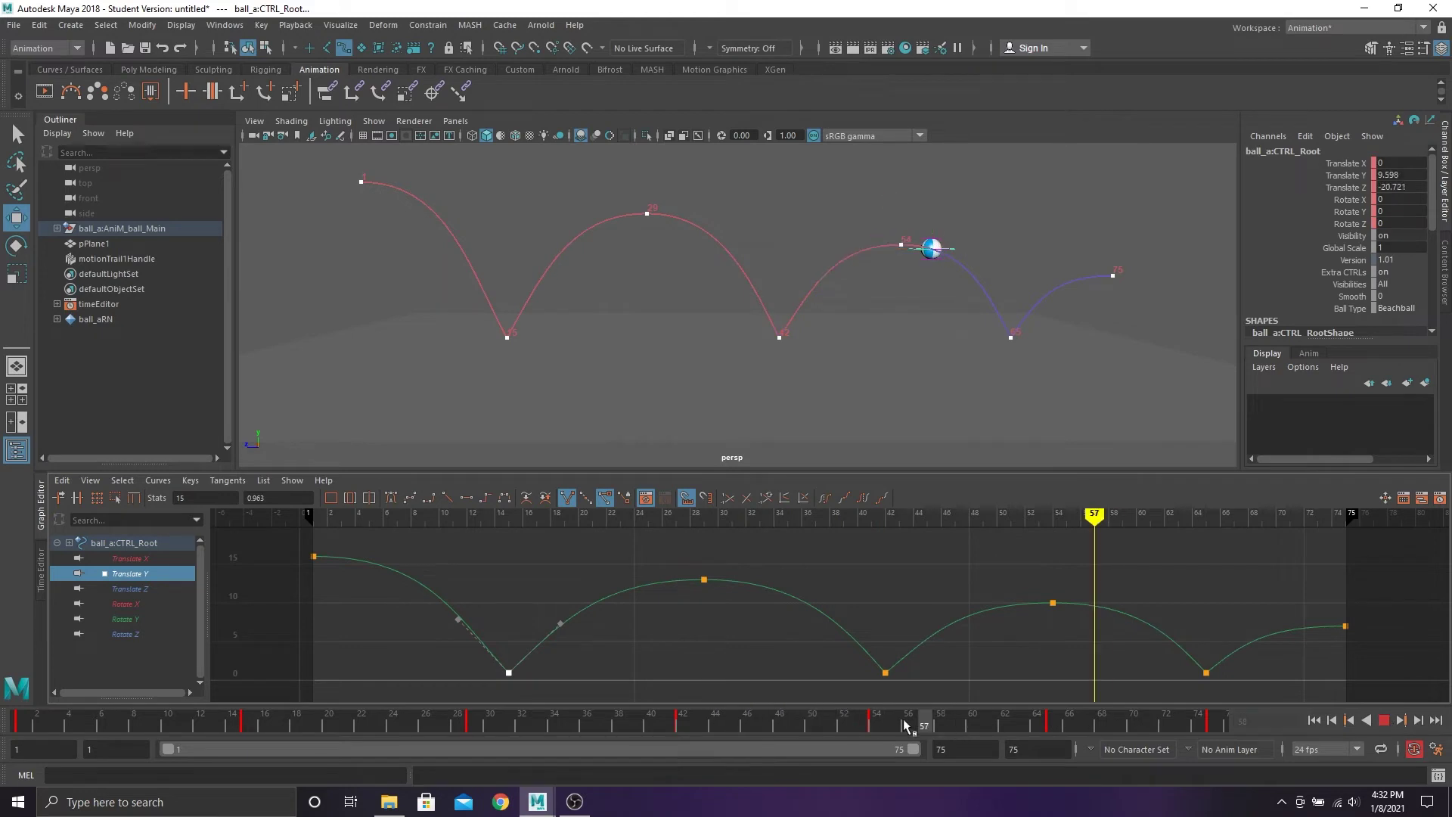
key("alt+shift+v")
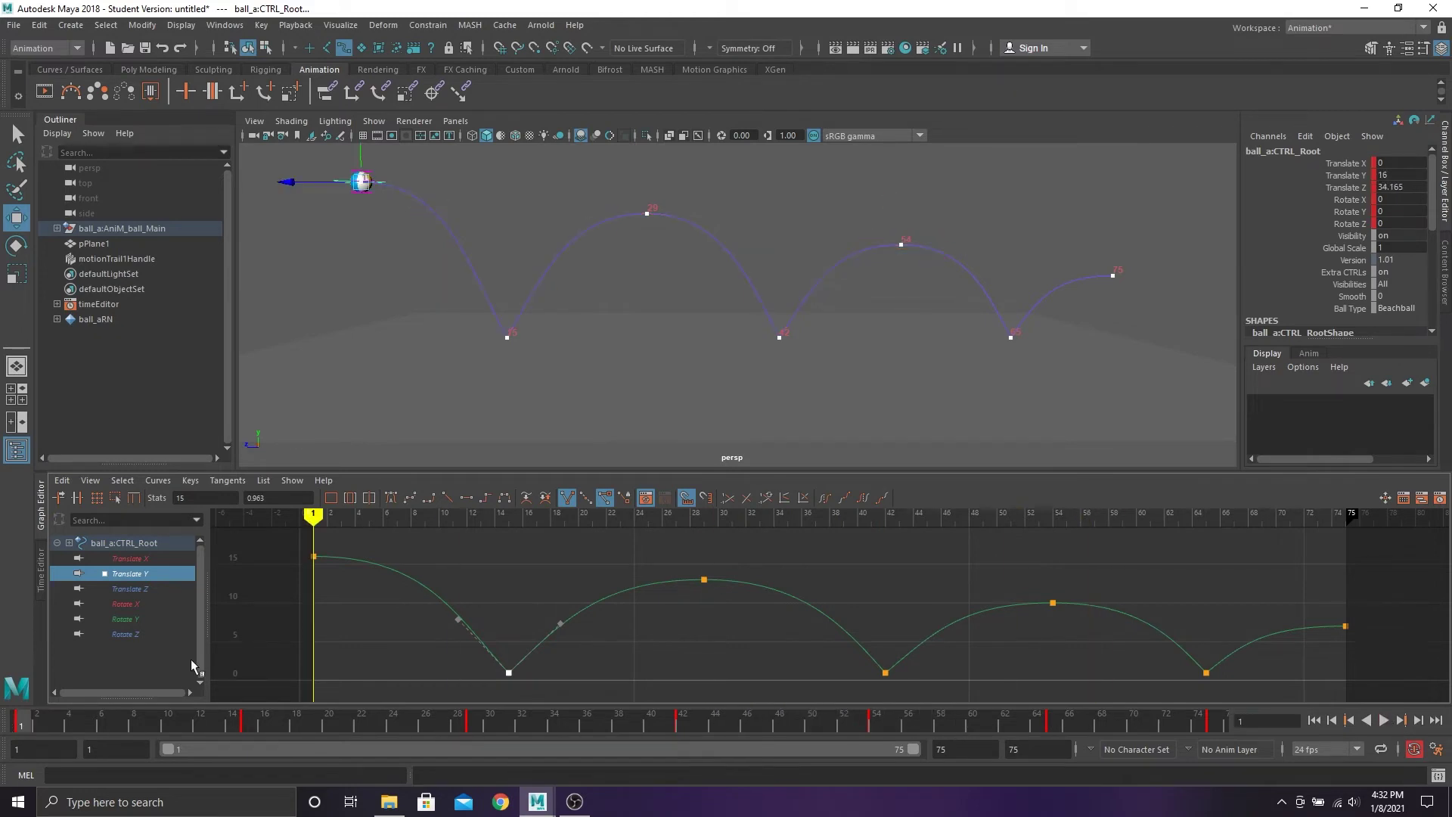
Try moving the ball's top and bottom controls vertically to test squash and stretch, undoing each move
middle_click_drag(562, 262, 632, 272, "alt")
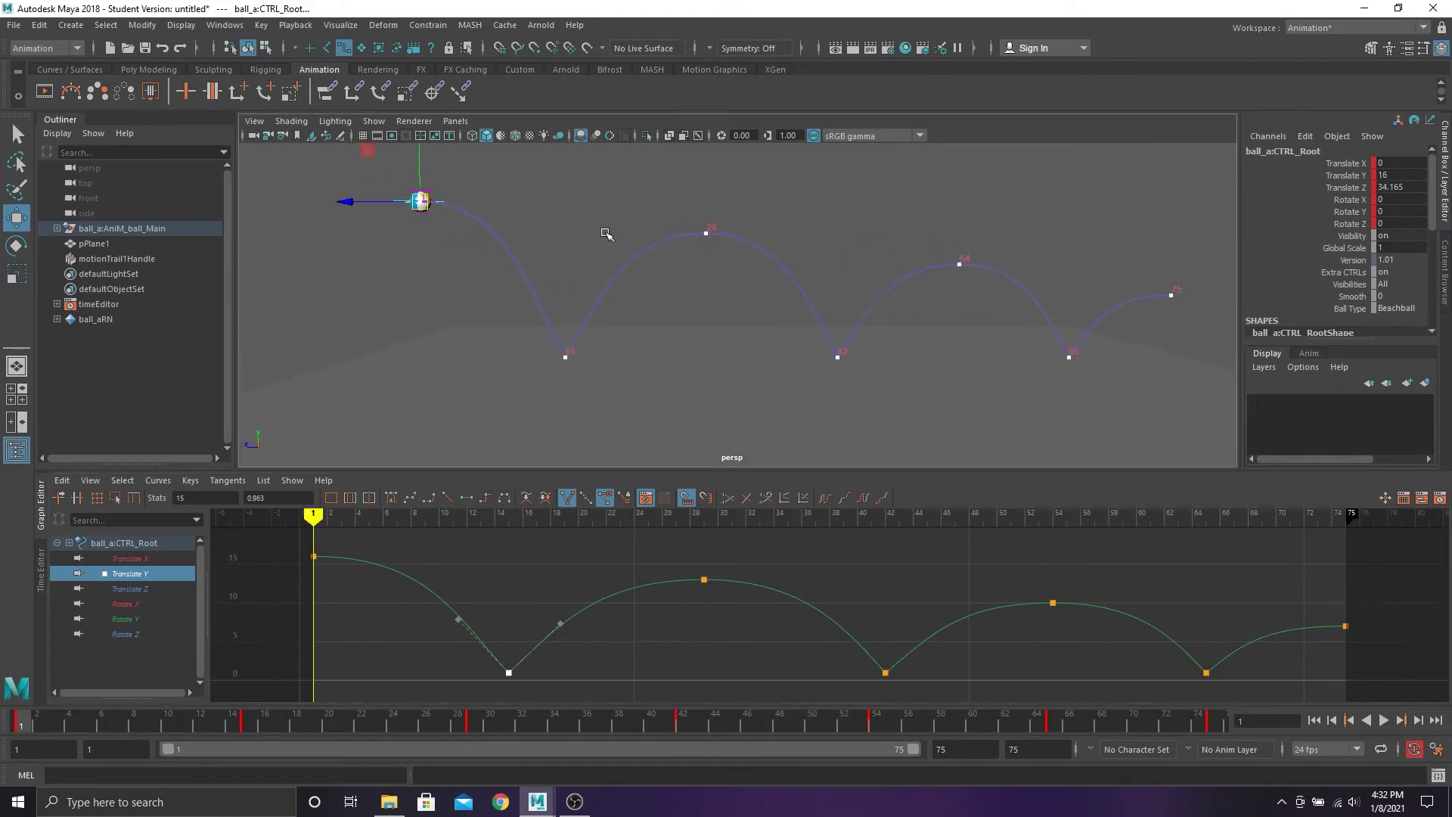
left_click_drag(500, 214, 500, 234, "alt")
scroll(481, 235, "up", 2)
middle_click_drag(571, 257, 844, 370, "alt")
scroll(642, 318, "up", 3)
left_click_drag(642, 317, 661, 278, "alt")
scroll(660, 279, "up", 2)
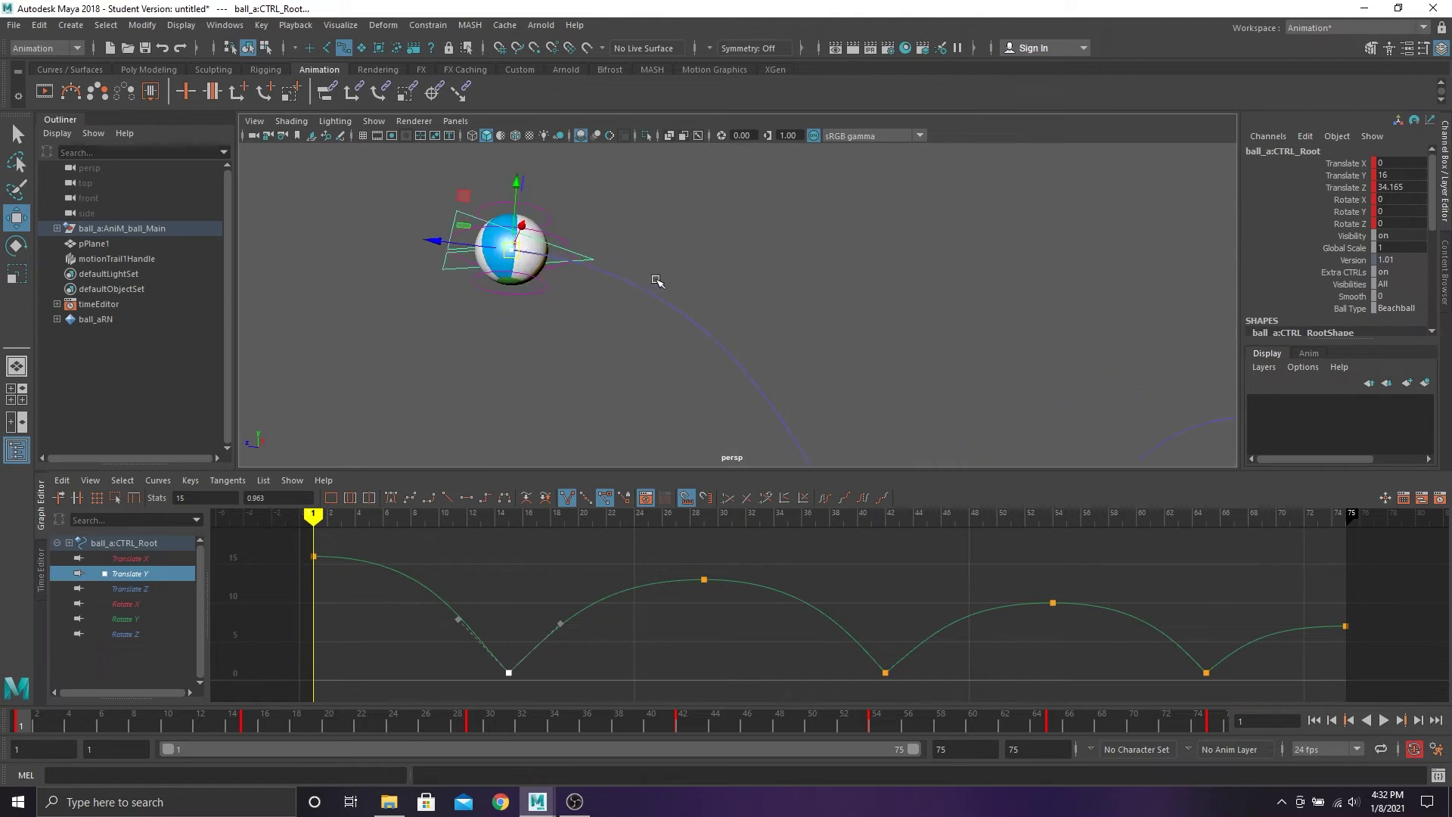
middle_click_drag(661, 278, 957, 311, "alt")
left_click_drag(956, 311, 770, 303, "alt")
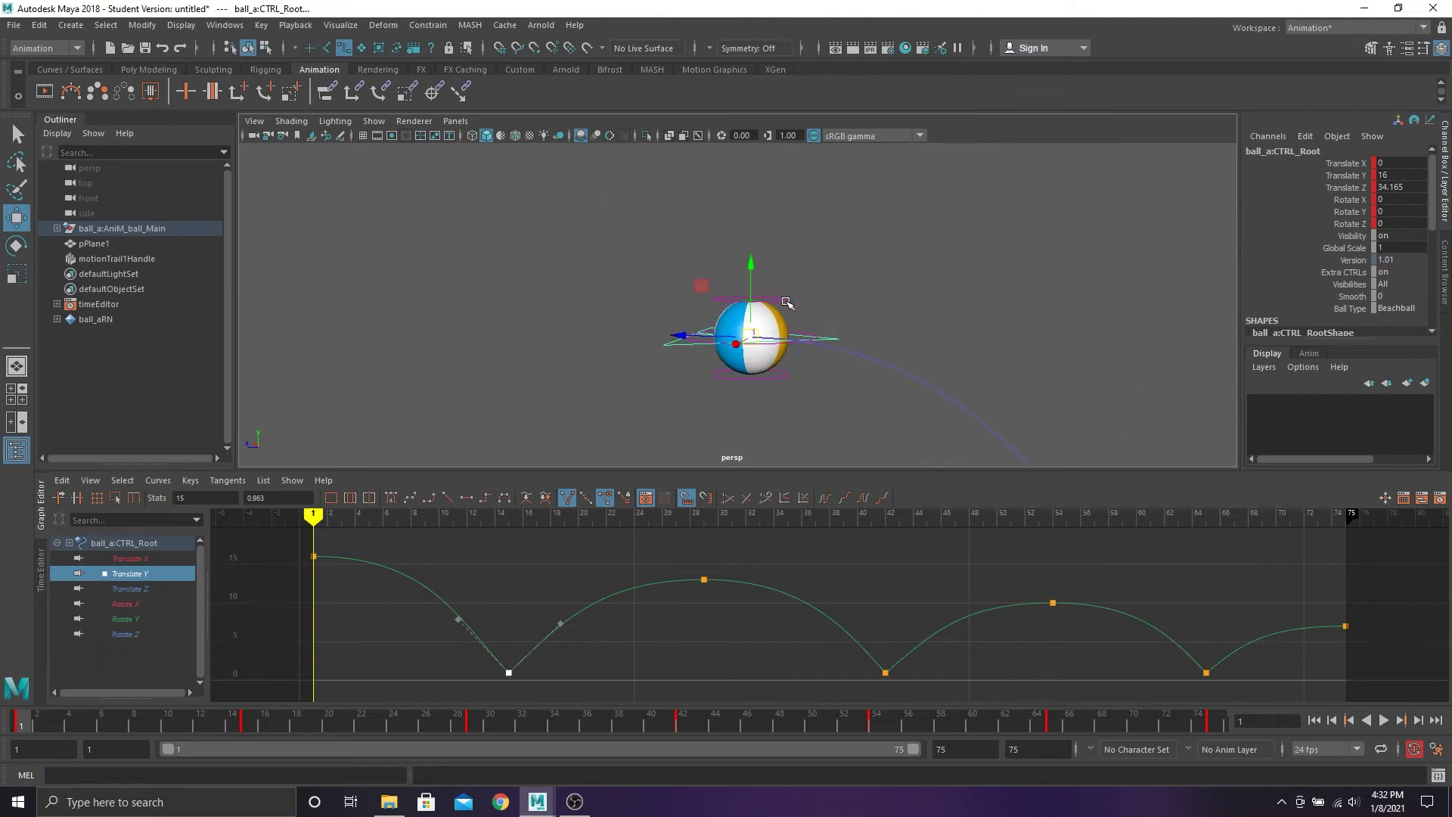
left_click(786, 301)
left_click_drag(752, 230, 767, 184)
key("ctrl+z")
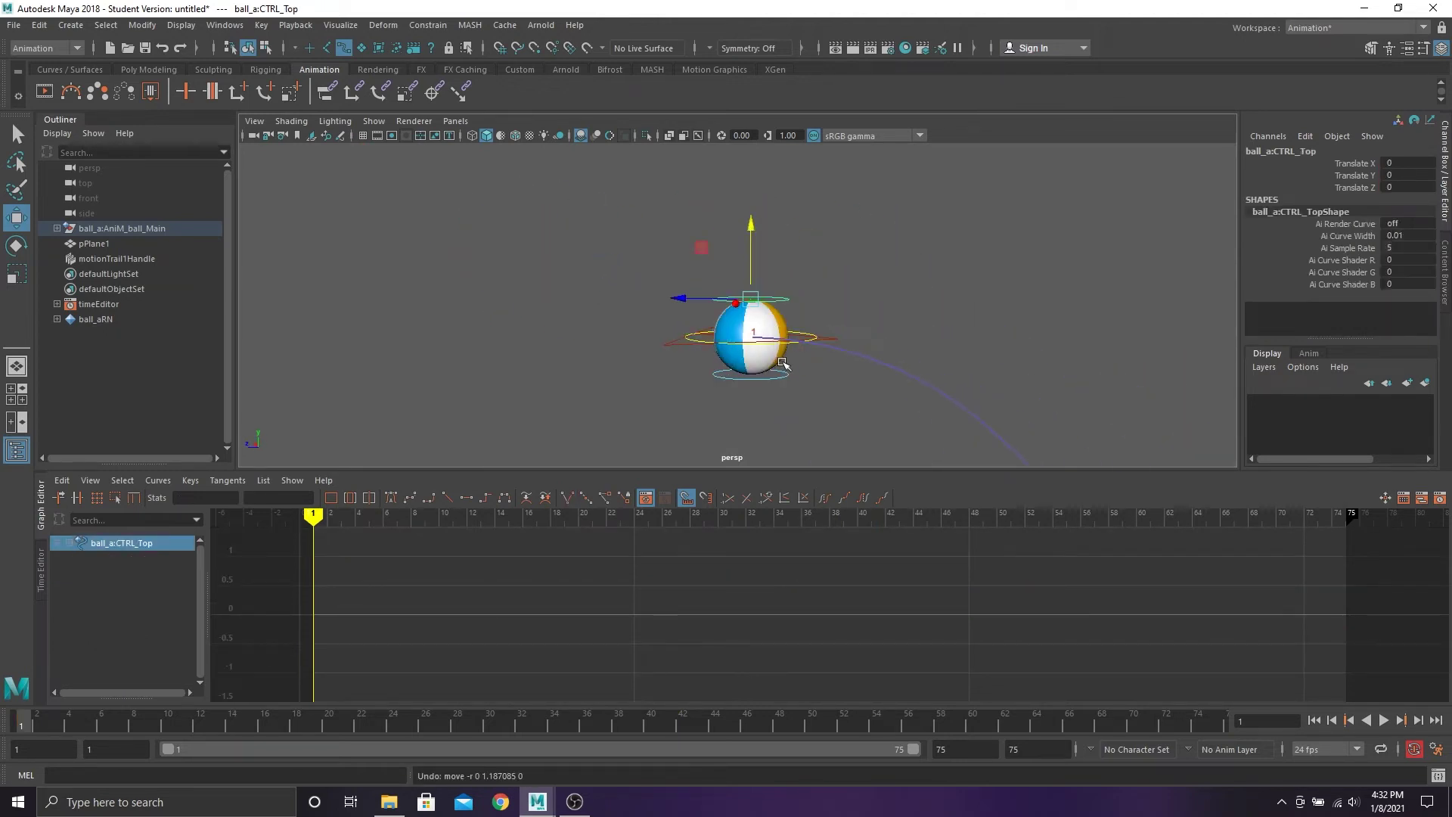
left_click(787, 378)
left_click_drag(751, 311, 756, 305)
key("ctrl+z")
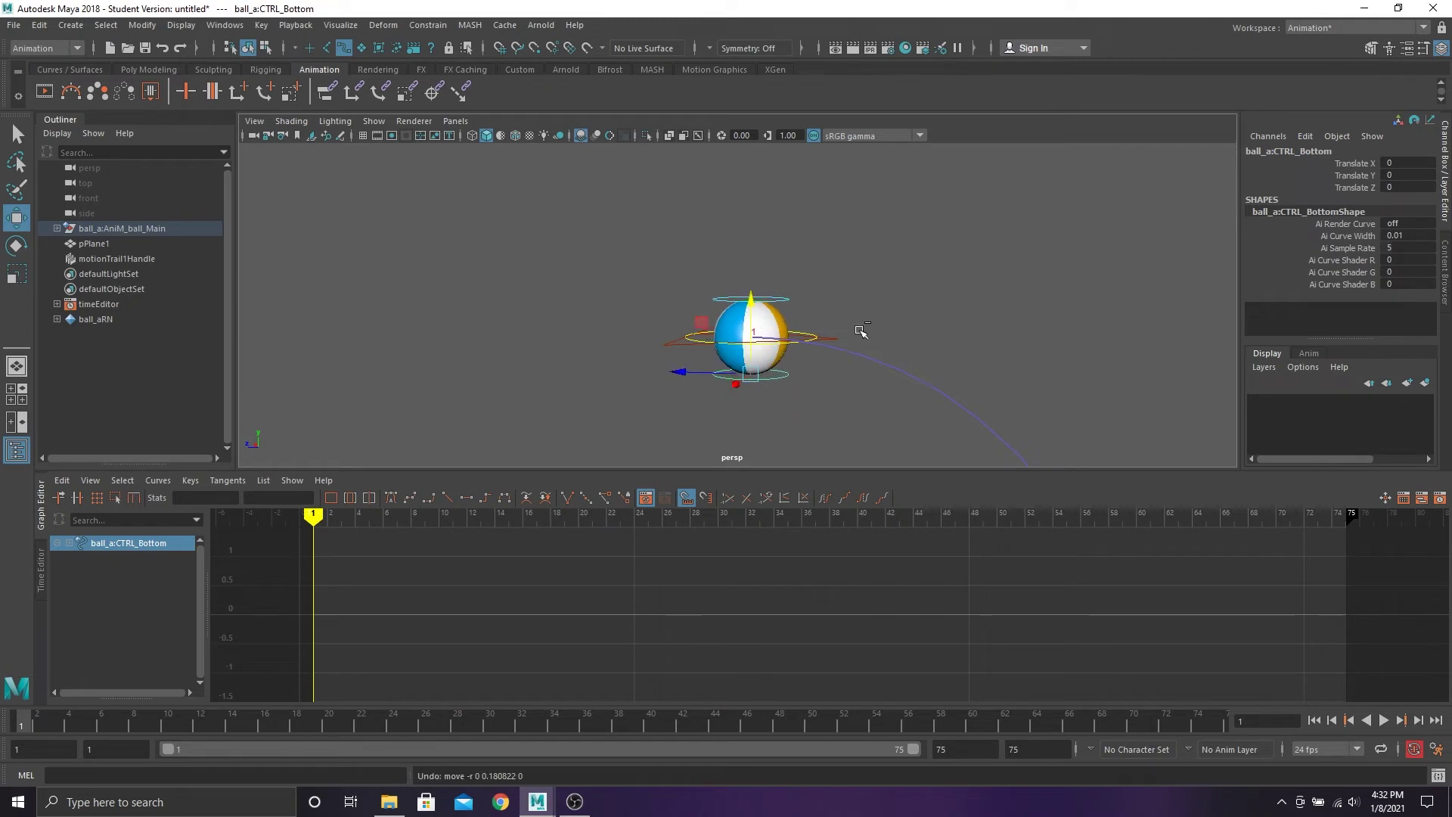
left_click_drag(862, 331, 798, 318, "alt")
left_click(784, 312)
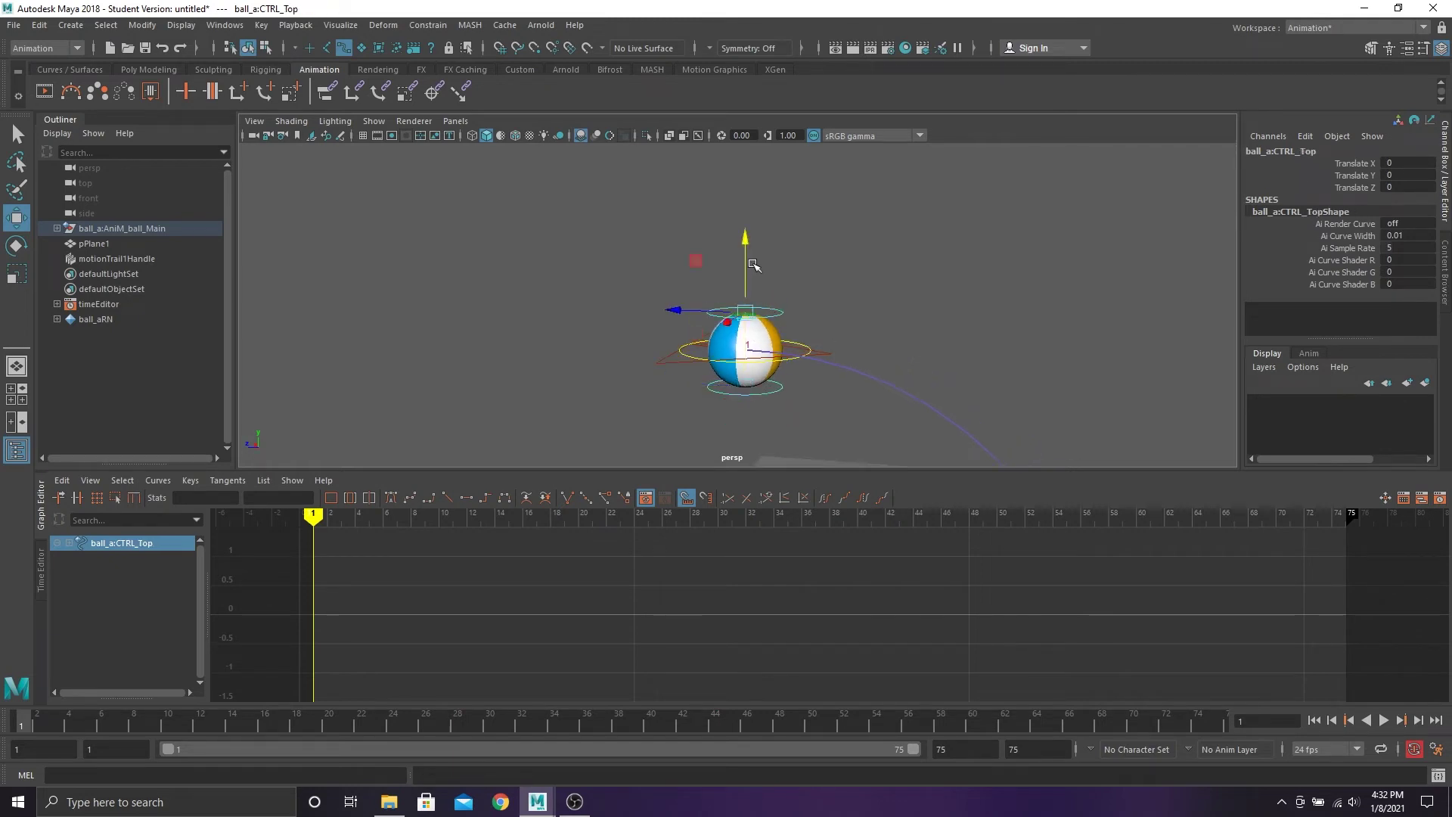
left_click_drag(752, 265, 752, 259)
key("ctrl+z")
left_click_drag(821, 348, 781, 289, "alt")
Select the ball's main control and set a key on it at frame 1
left_click(831, 326)
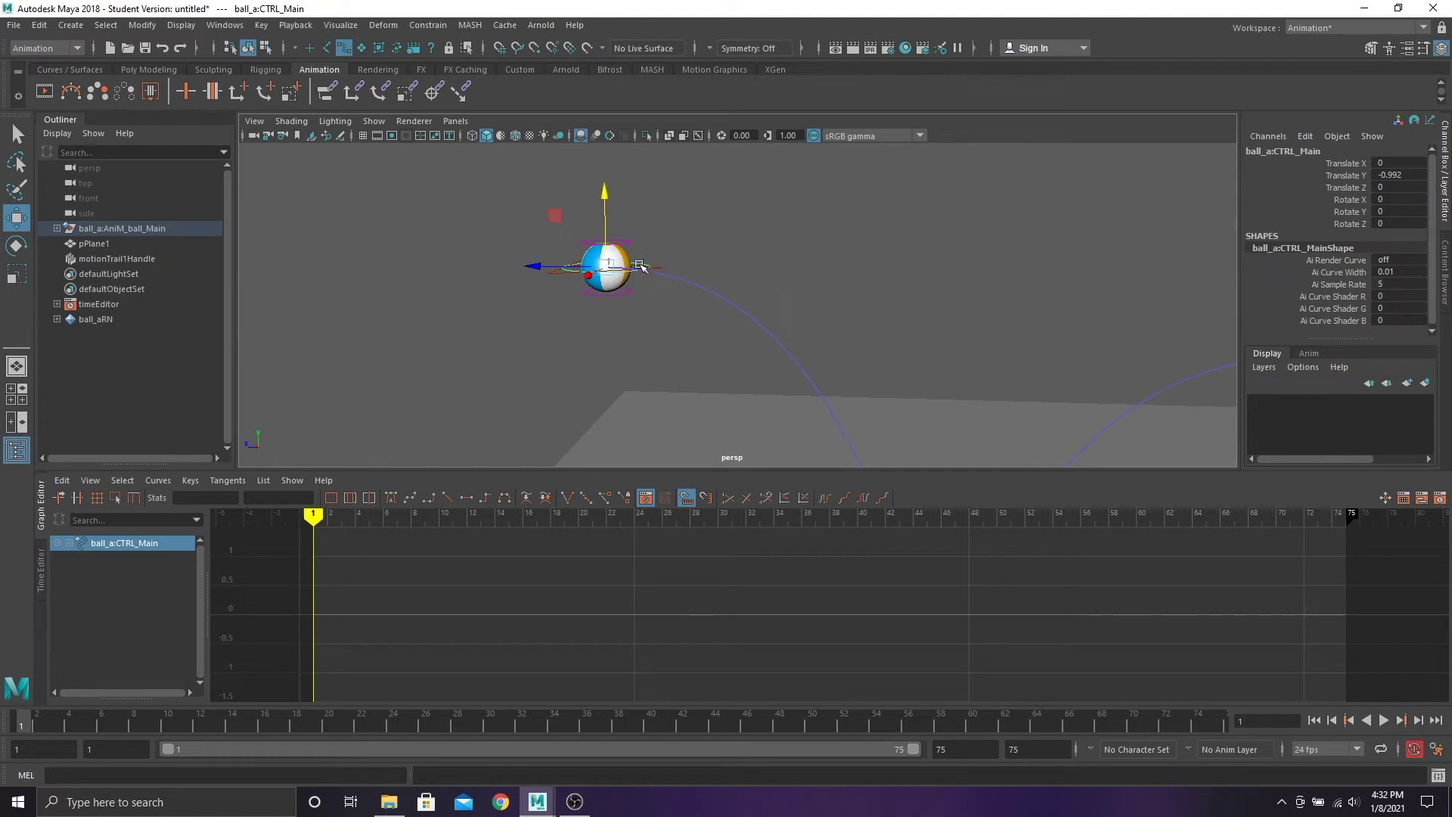
mouse_move(640, 267)
left_mouse_down("alt")
mouse_move(629, 301)
mouse_move(607, 290)
mouse_move(613, 276)
mouse_move(690, 265)
mouse_move(613, 269)
mouse_move(622, 279)
left_mouse_up("alt")
left_click_drag(694, 341, 629, 386, "alt")
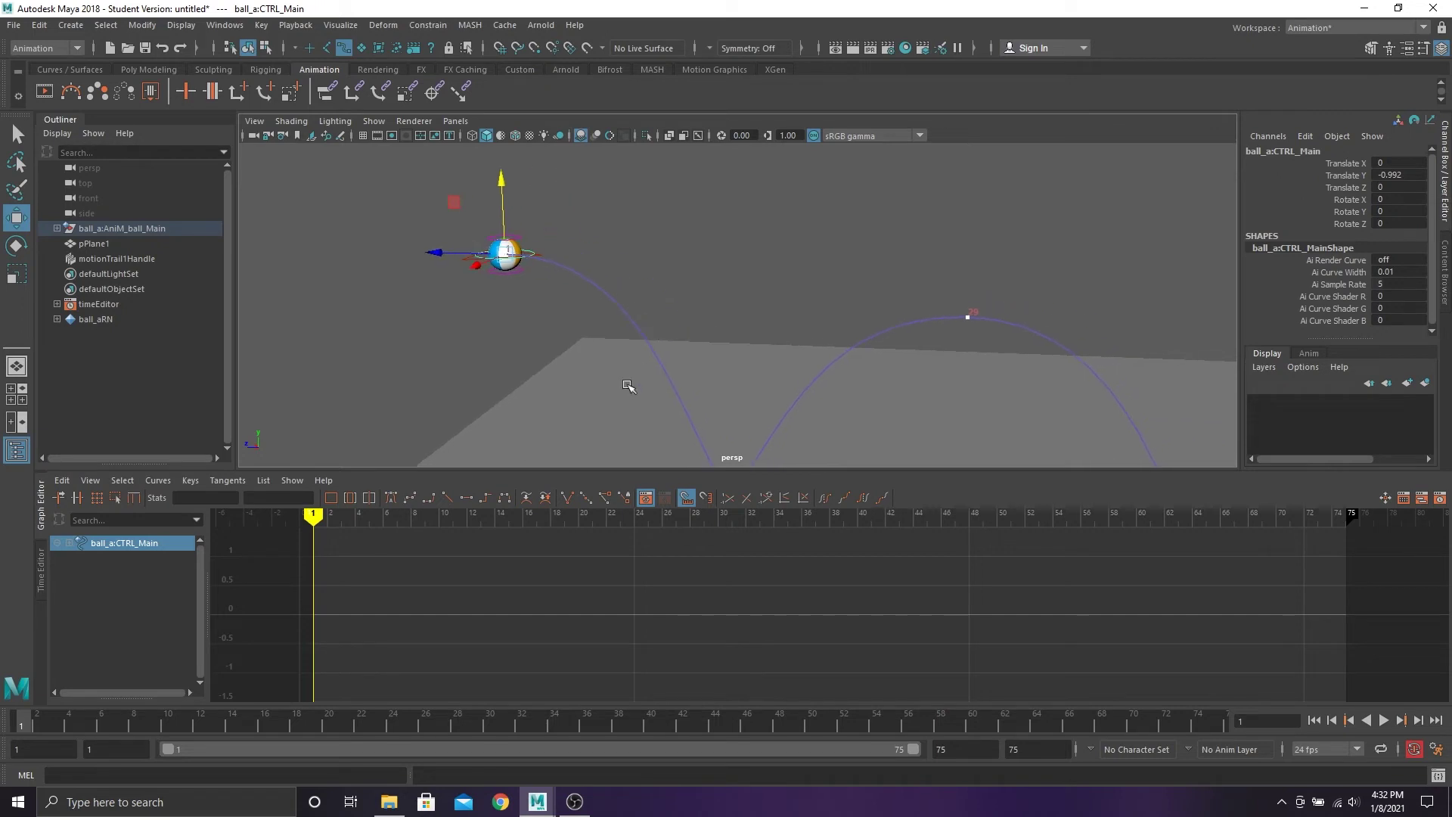
scroll(502, 272, "up", 5)
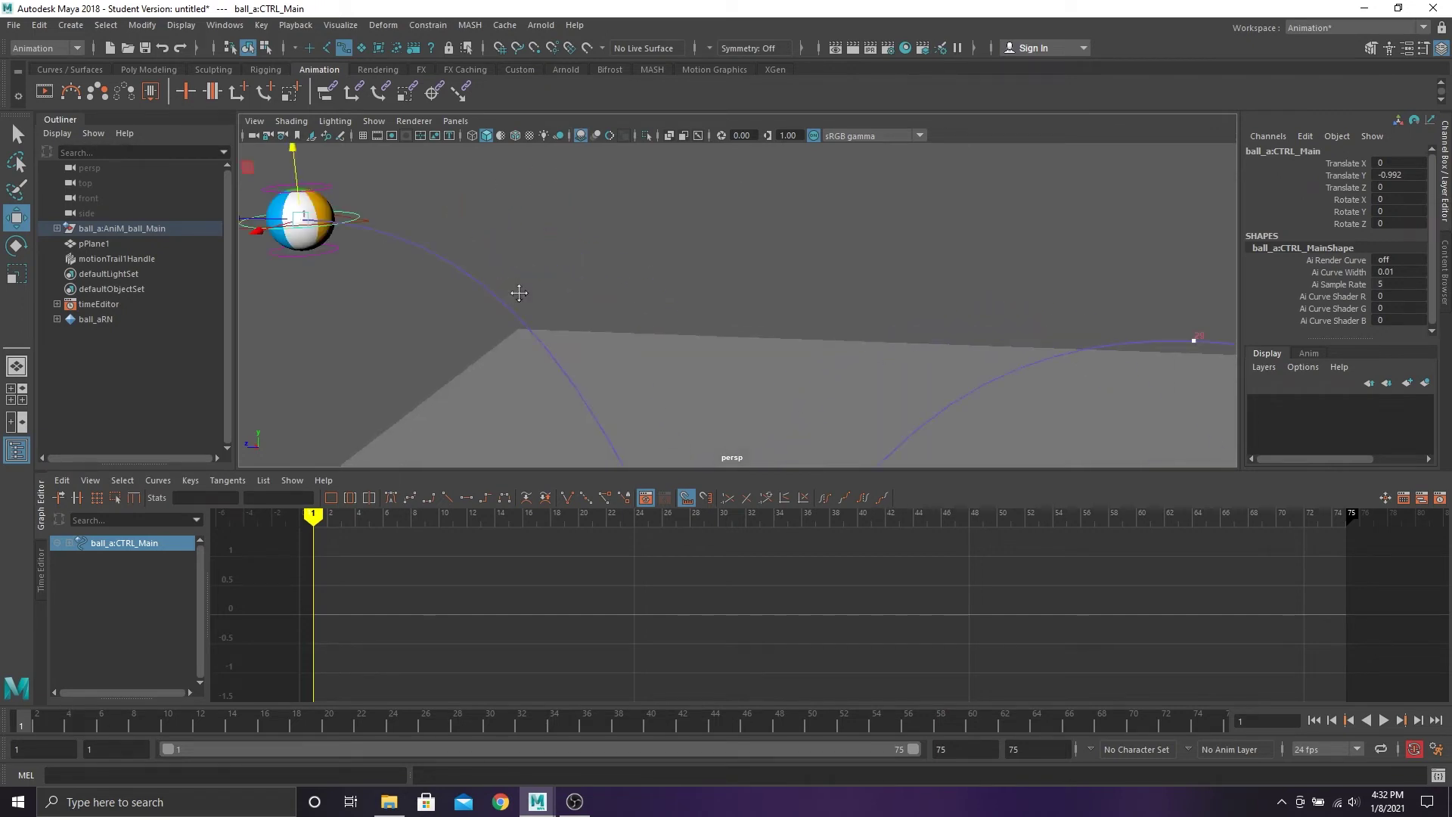
middle_click_drag(519, 292, 583, 260, "alt")
left_click(569, 252)
left_click(644, 215)
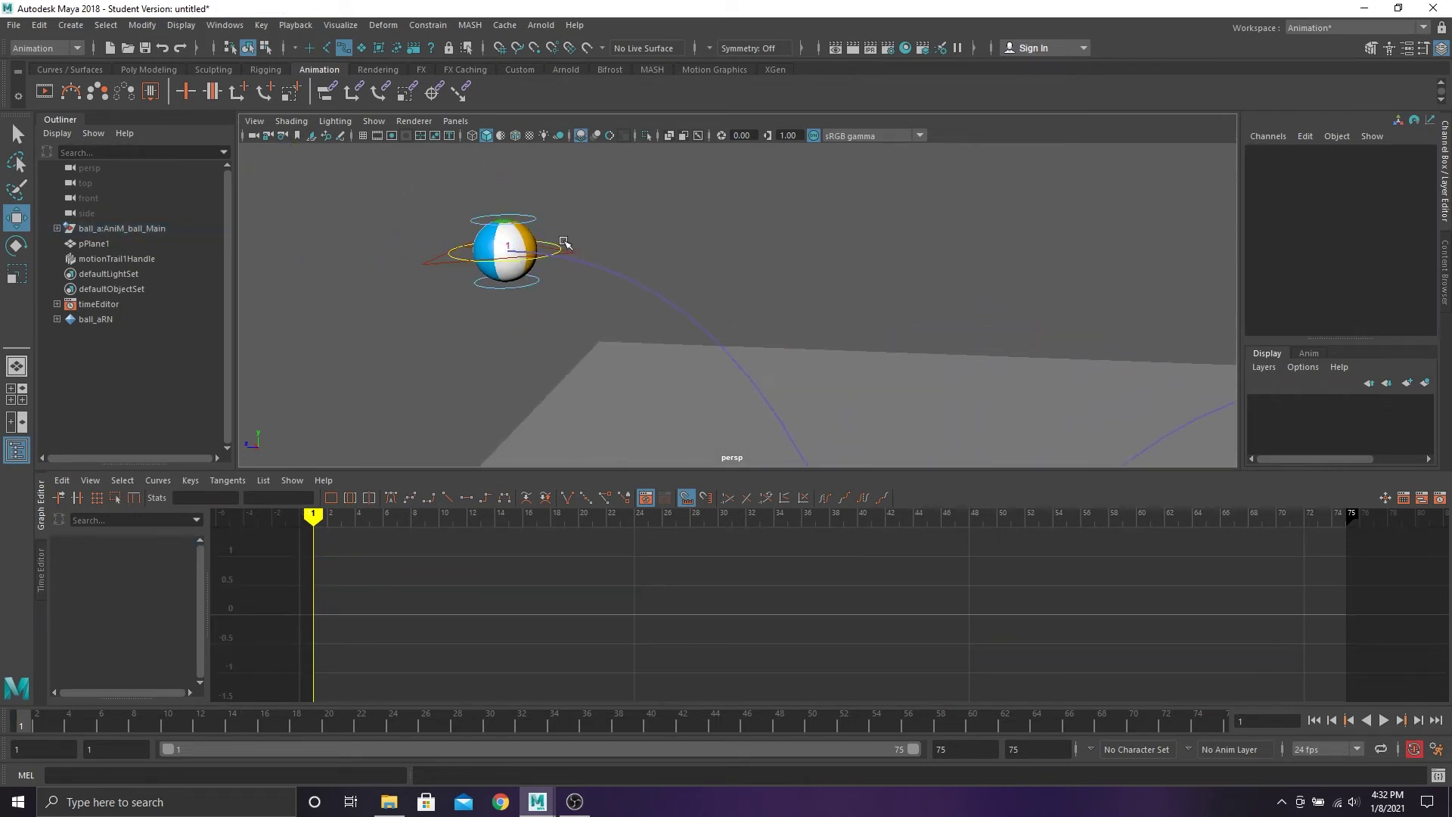
left_click(555, 243)
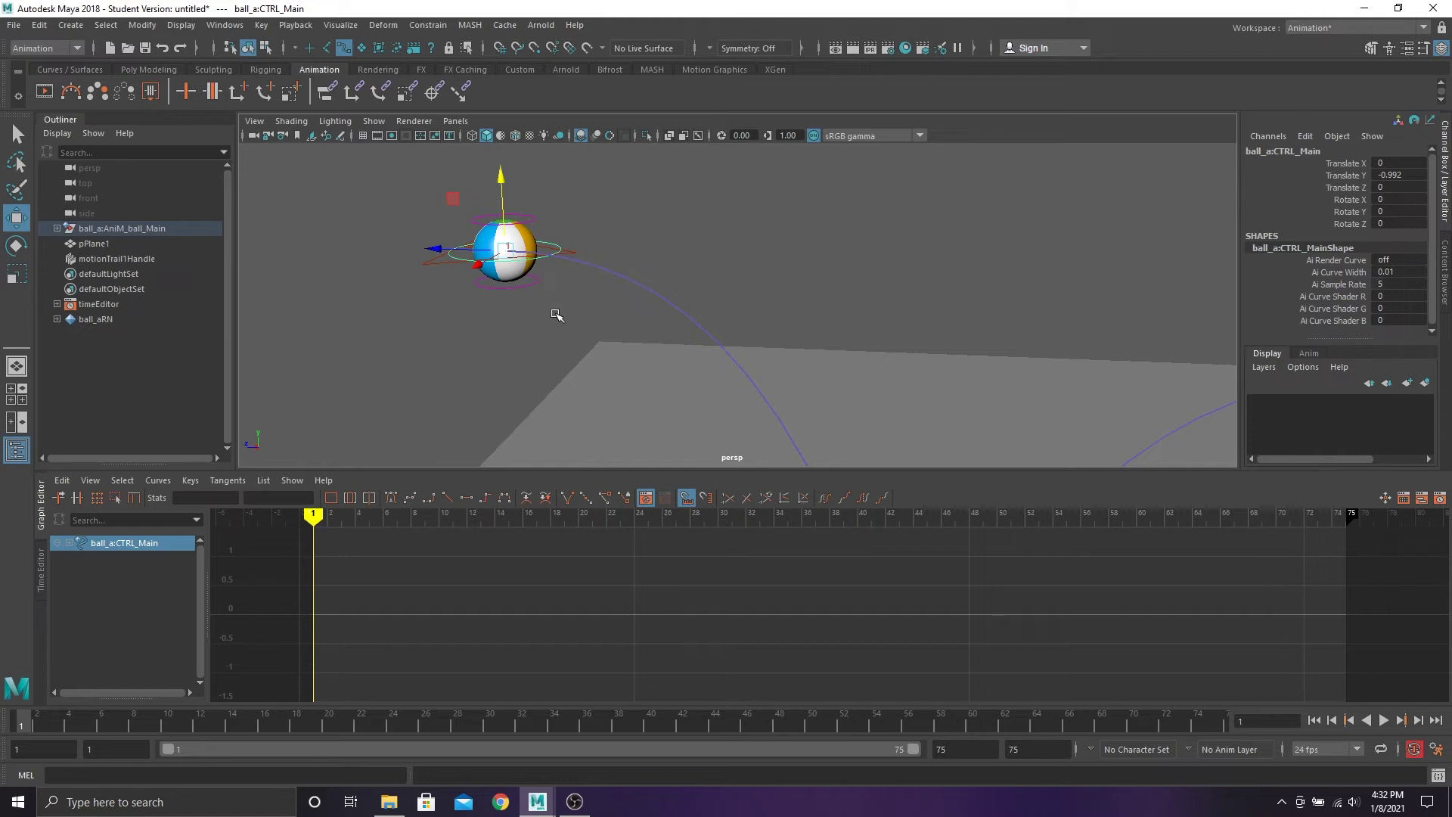
key("s")
Go to frame 75 and set a key on the ball's main control at the end of the path
scroll(666, 333, "down", 3)
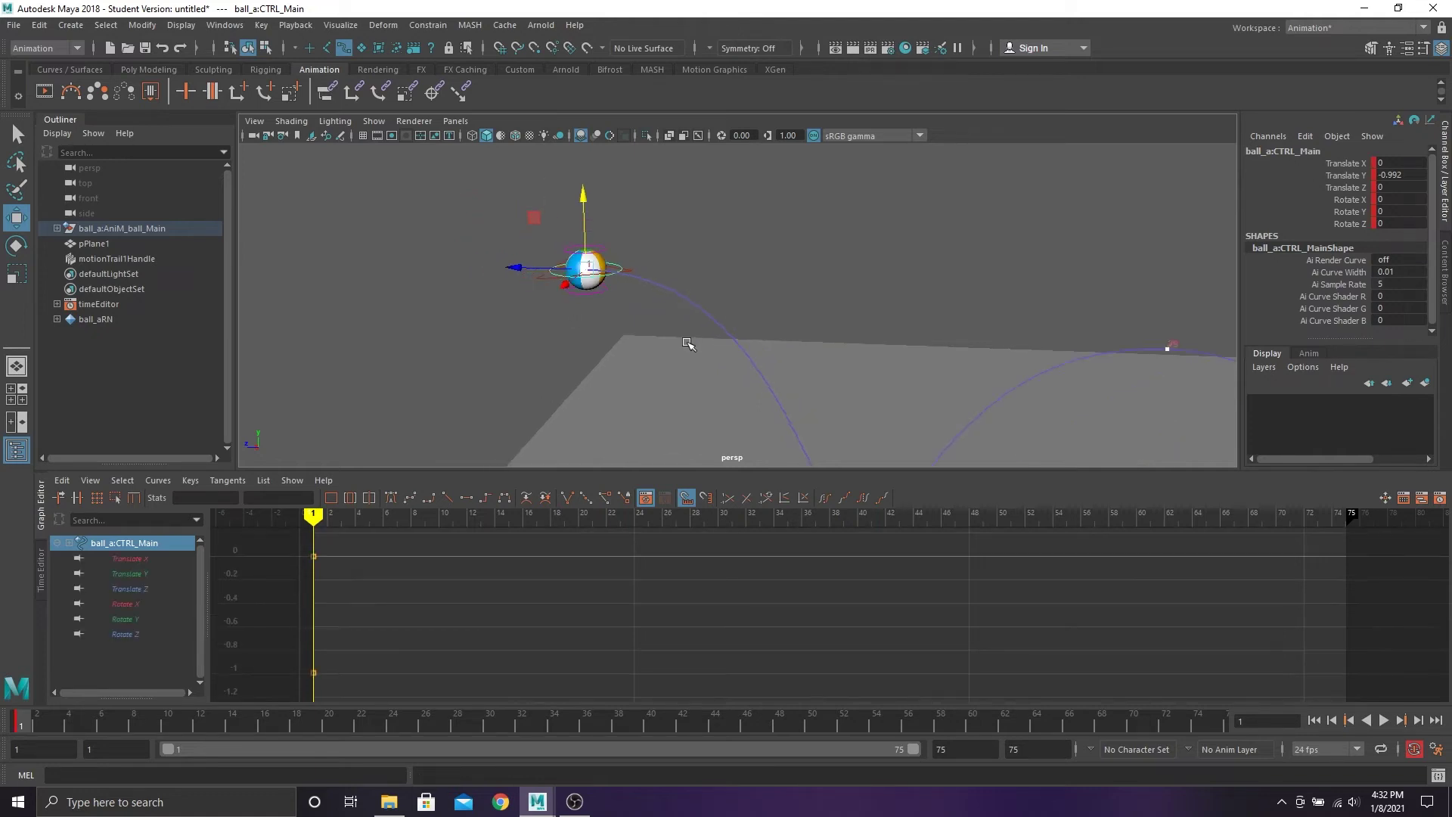
scroll(627, 348, "down", 3)
left_click_drag(635, 340, 672, 292, "alt")
middle_click_drag(680, 295, 635, 296, "alt")
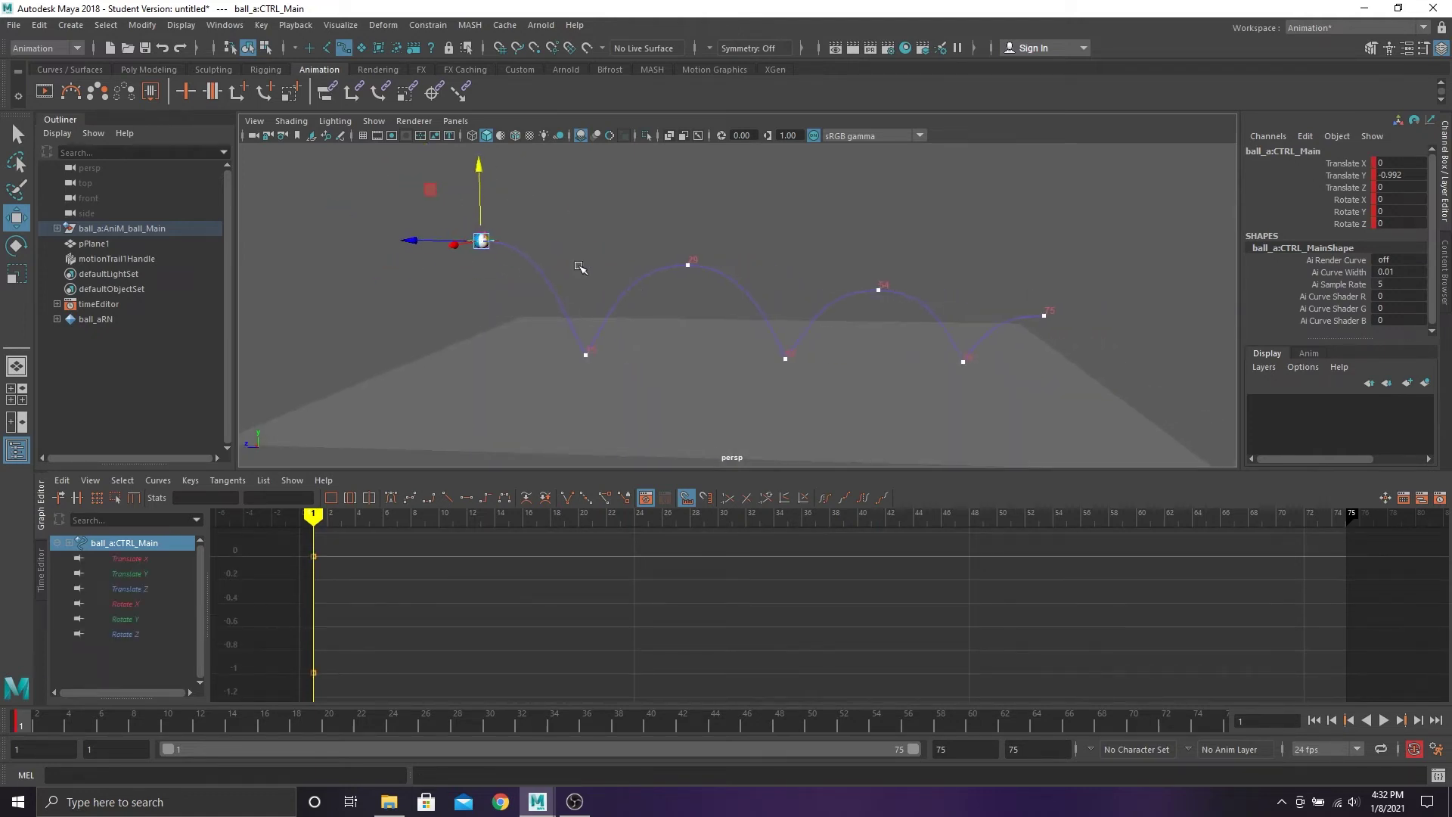
left_click_drag(576, 264, 492, 350, "alt")
scroll(492, 351, "up", 5)
middle_click_drag(492, 350, 647, 282, "alt")
scroll(759, 298, "down", 5)
left_click_drag(855, 393, 866, 325, "alt")
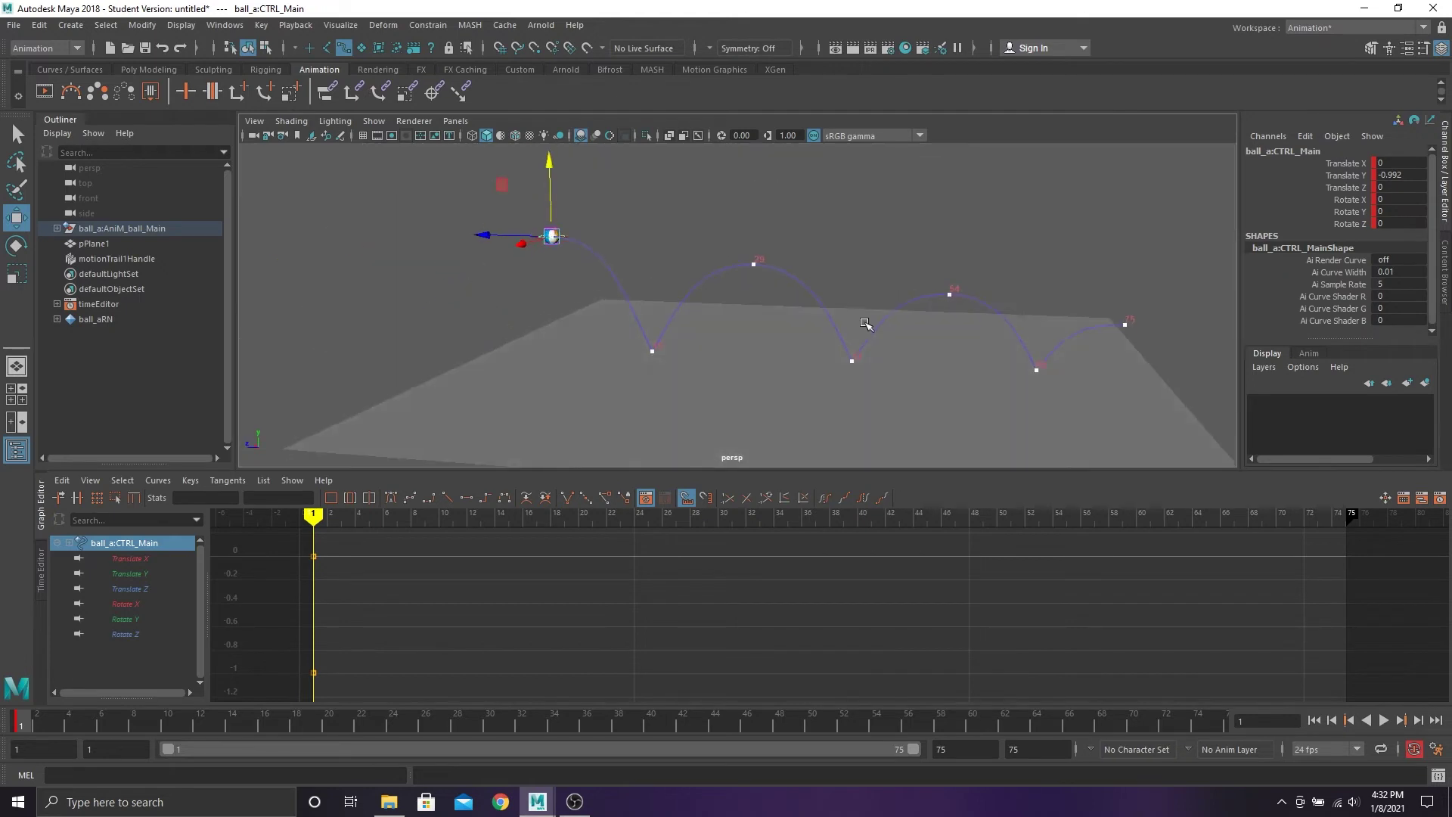
middle_click_drag(865, 324, 815, 316, "alt")
left_click(1214, 722)
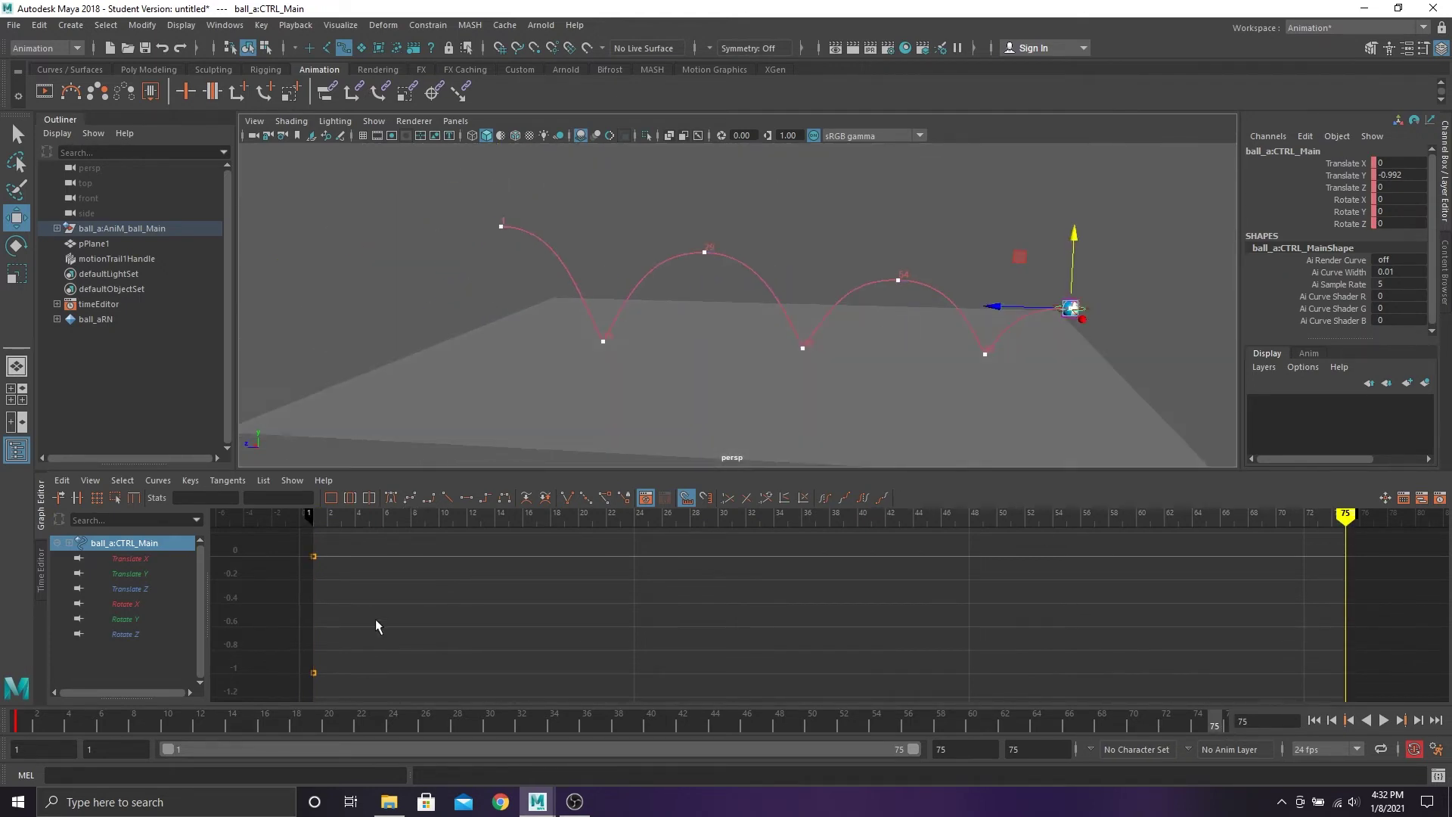
Lower the main control's Rotate X key at frame 75 to about -46.55 so the ball rotates along its path
left_click(153, 603)
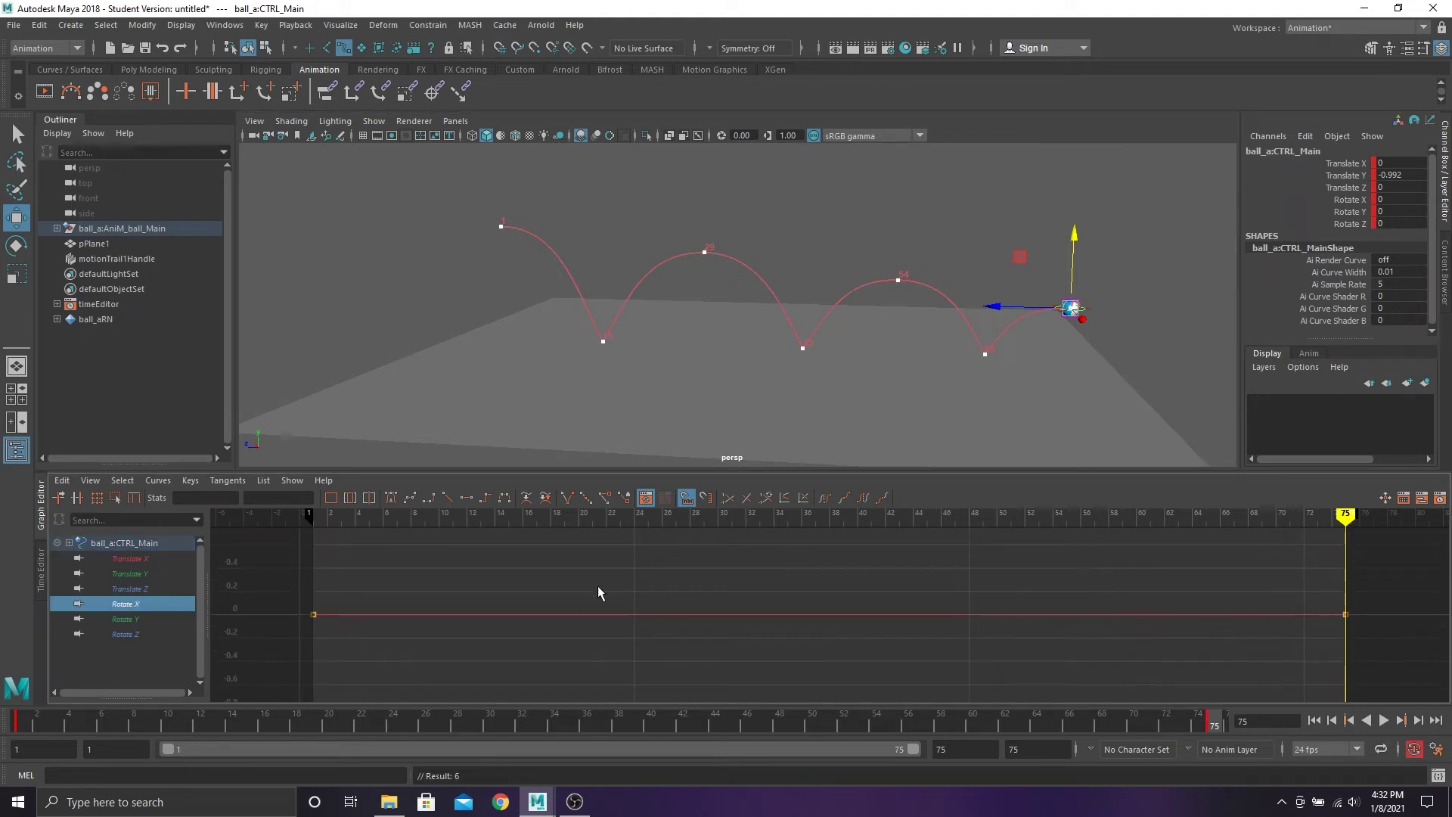
key("f")
scroll(765, 634, "down", 5)
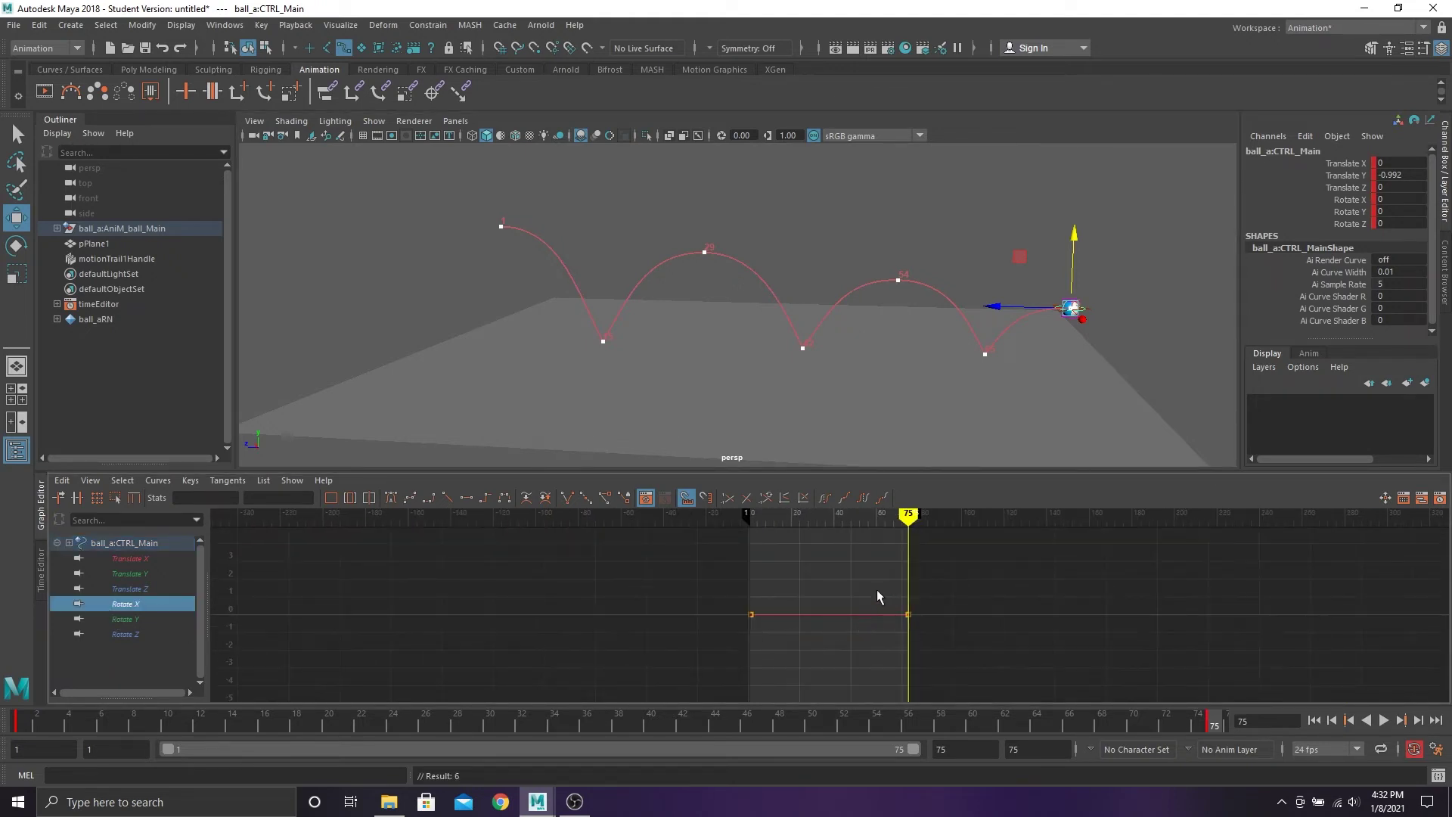
left_click_drag(877, 589, 938, 642)
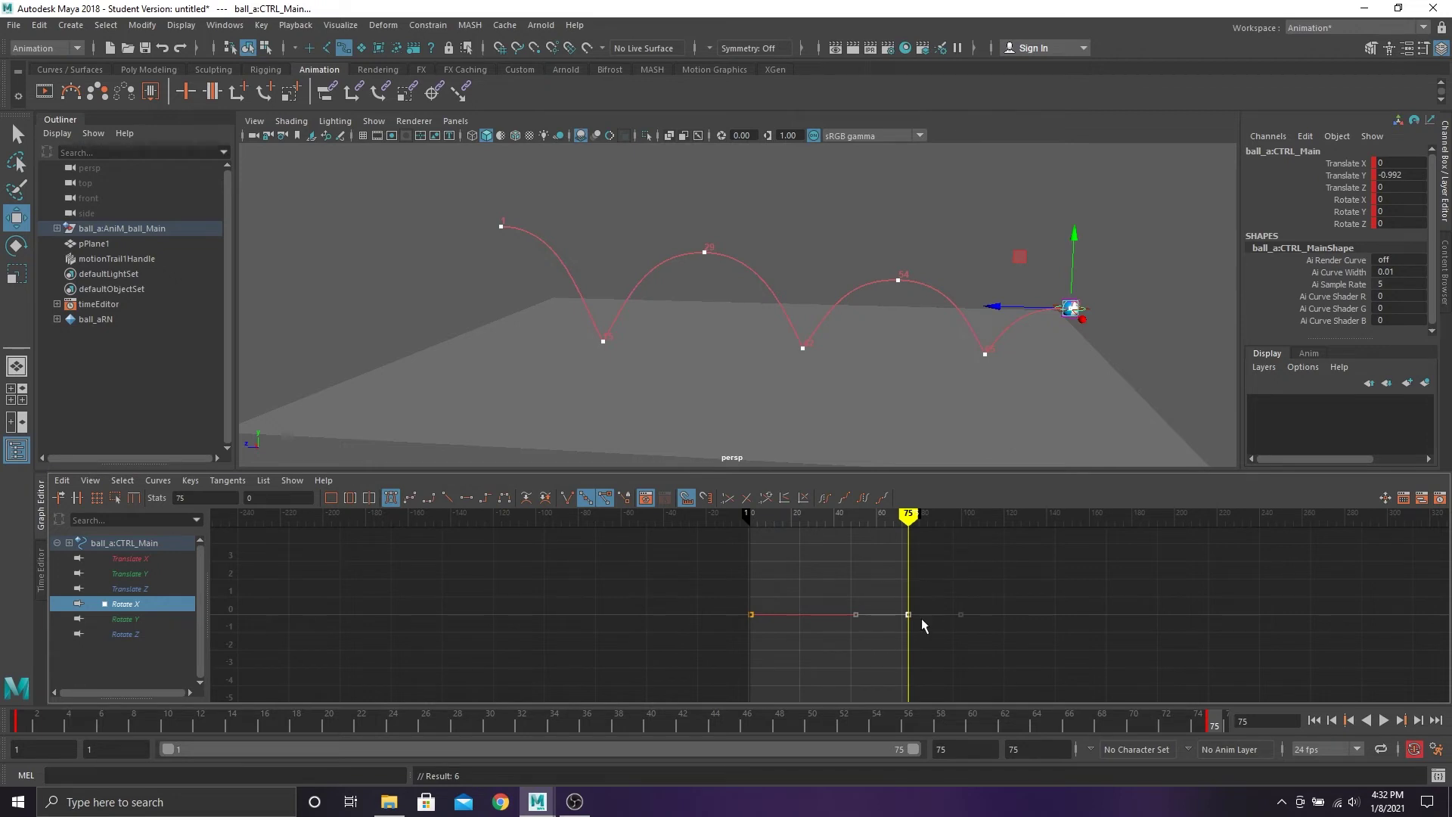
middle_click_drag(938, 576, 931, 725, "shift")
scroll(927, 620, "down", 5)
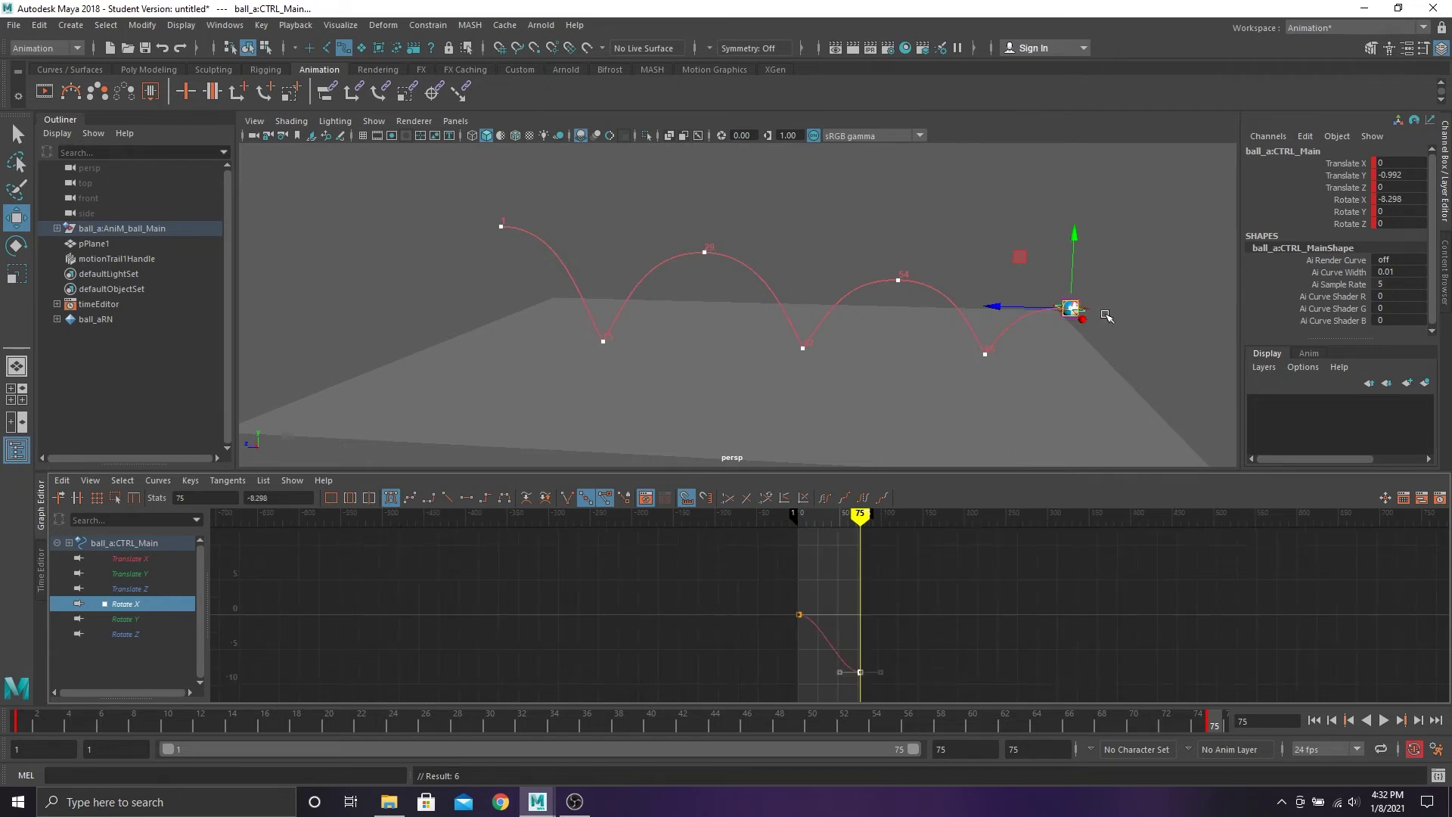
scroll(1105, 316, "up", 3)
middle_click_drag(1108, 329, 779, 290, "alt")
middle_click_drag(1041, 573, 975, 700, "shift")
scroll(997, 628, "down", 5)
key("f")
scroll(965, 592, "down", 4)
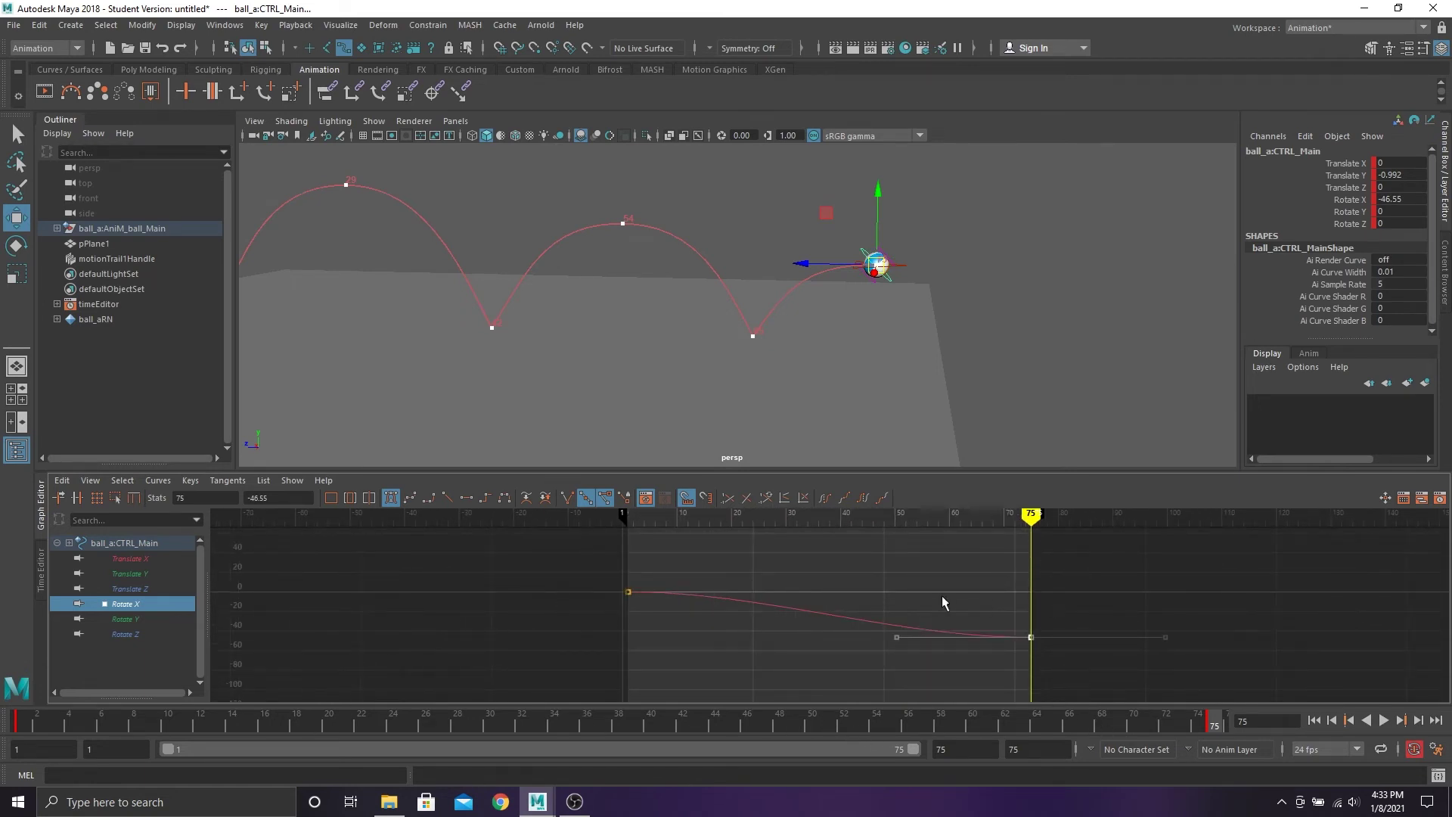
Go to frame 15 and frame the ball closely at its first ground contact
middle_click_drag(609, 341, 979, 366, "alt")
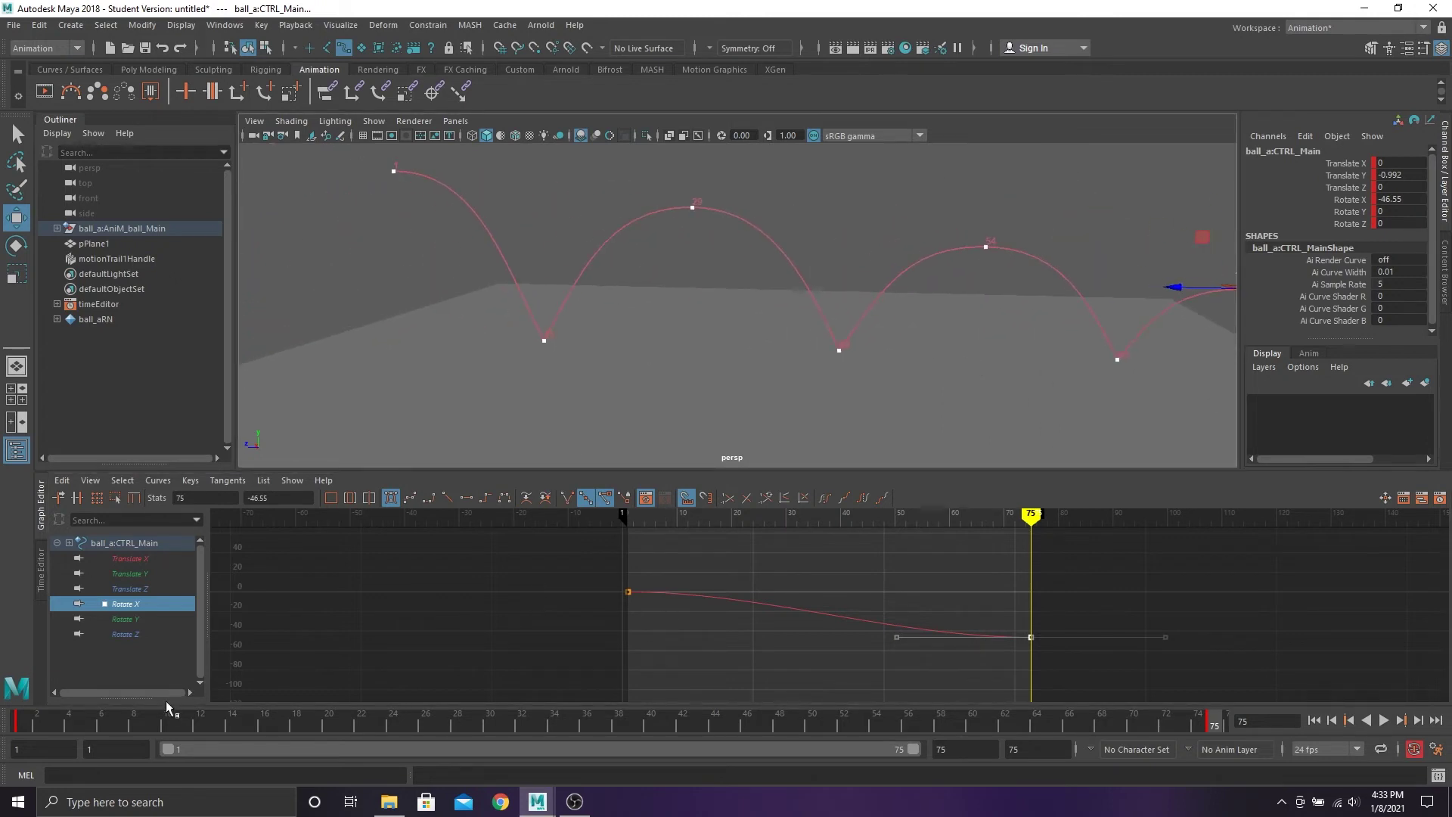
left_click_drag(167, 717, 249, 730)
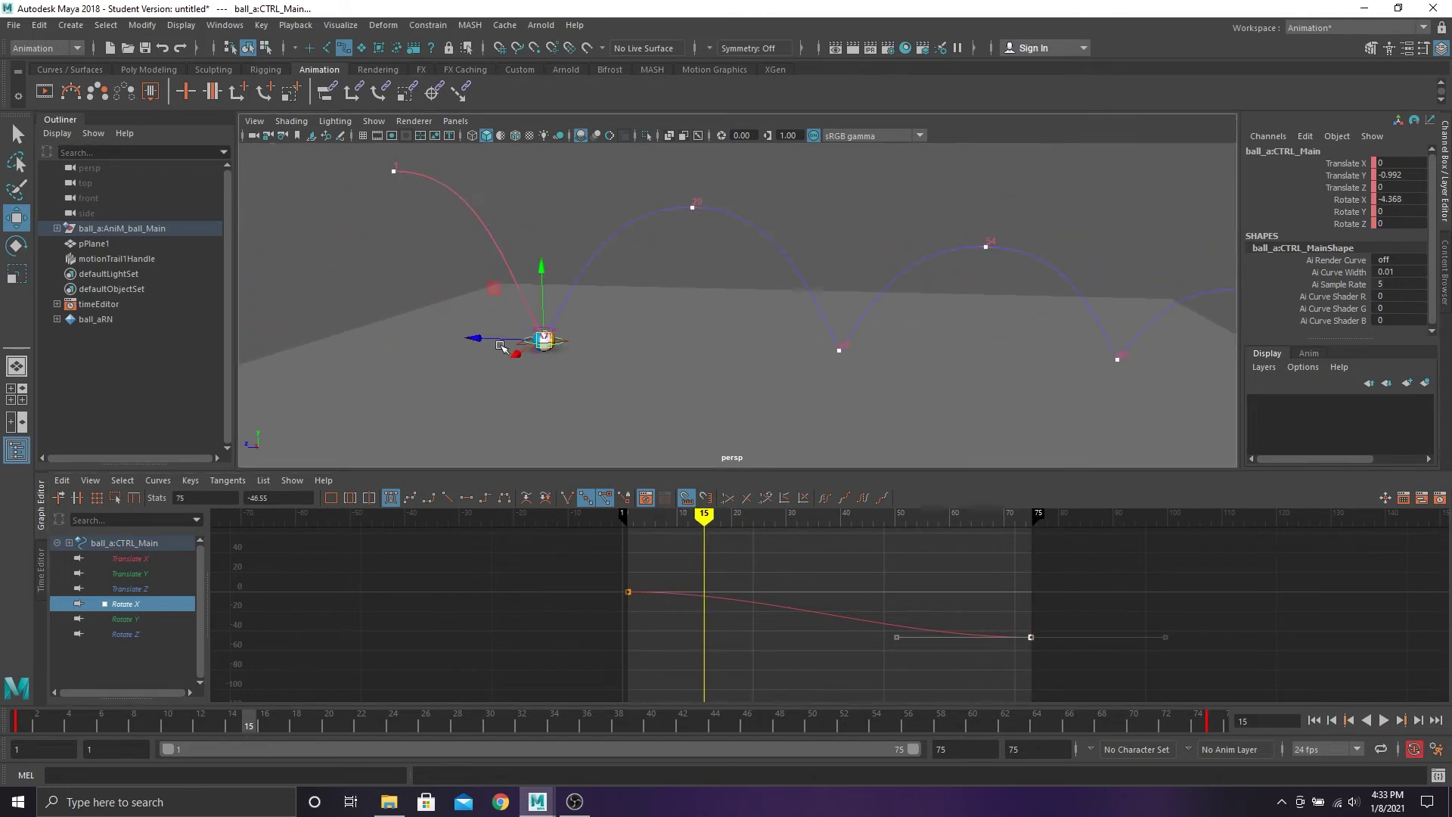
key("f")
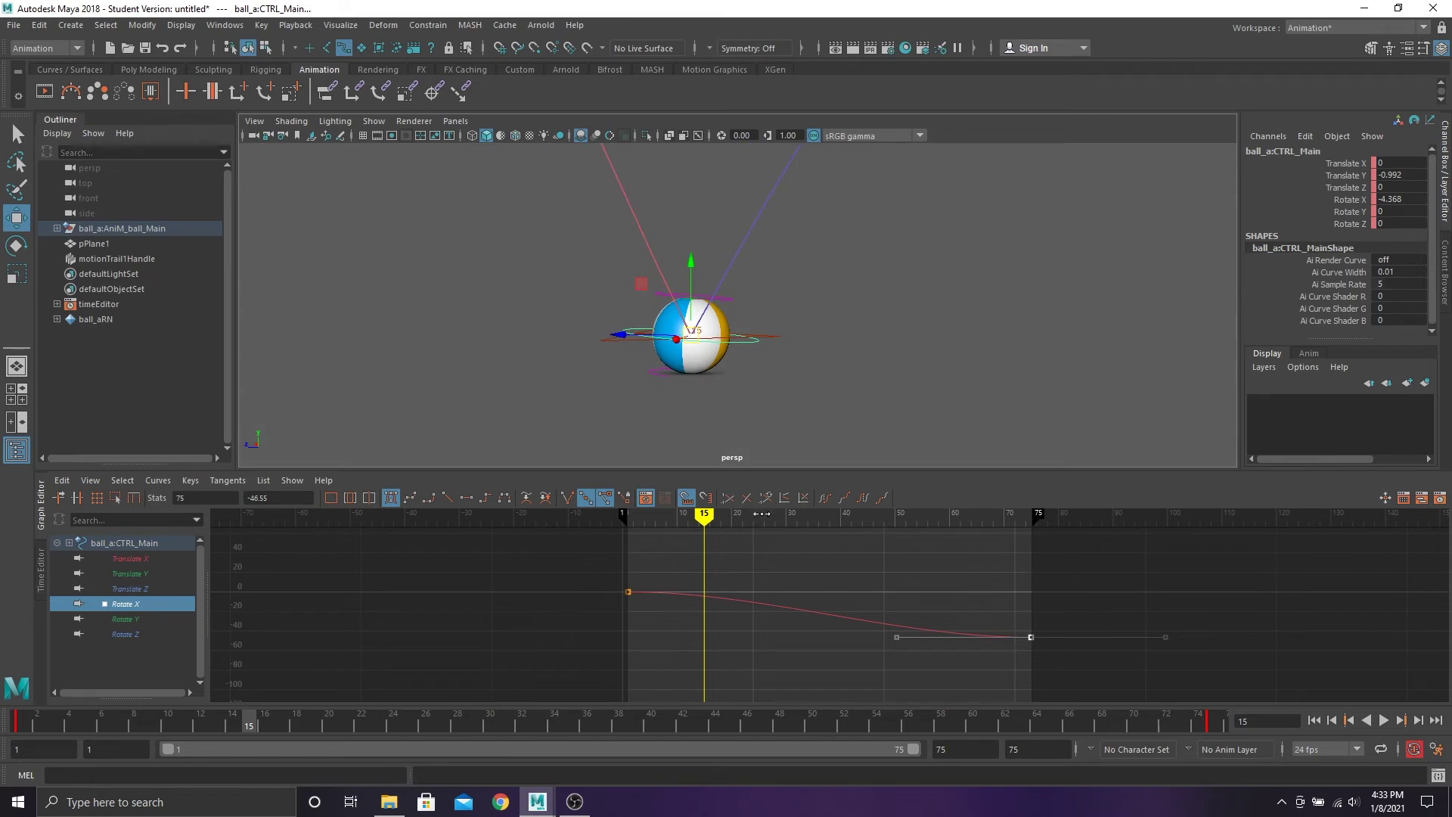
Try inserting a key on the main control's Rotate X curve at frame 15, and undo it
left_click_drag(728, 628, 688, 632)
right_click(699, 543)
left_click(717, 553)
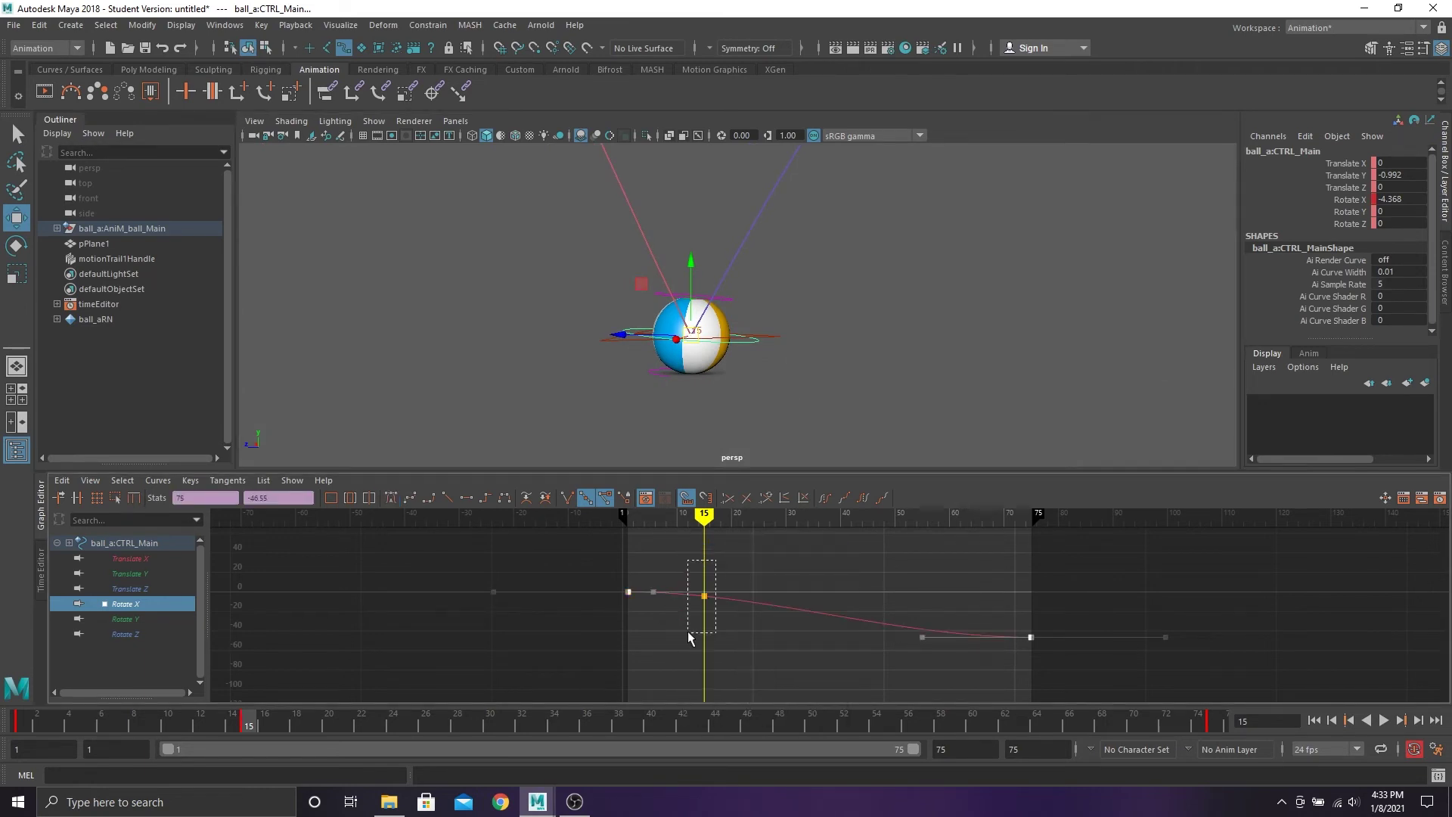
key("ctrl+z")
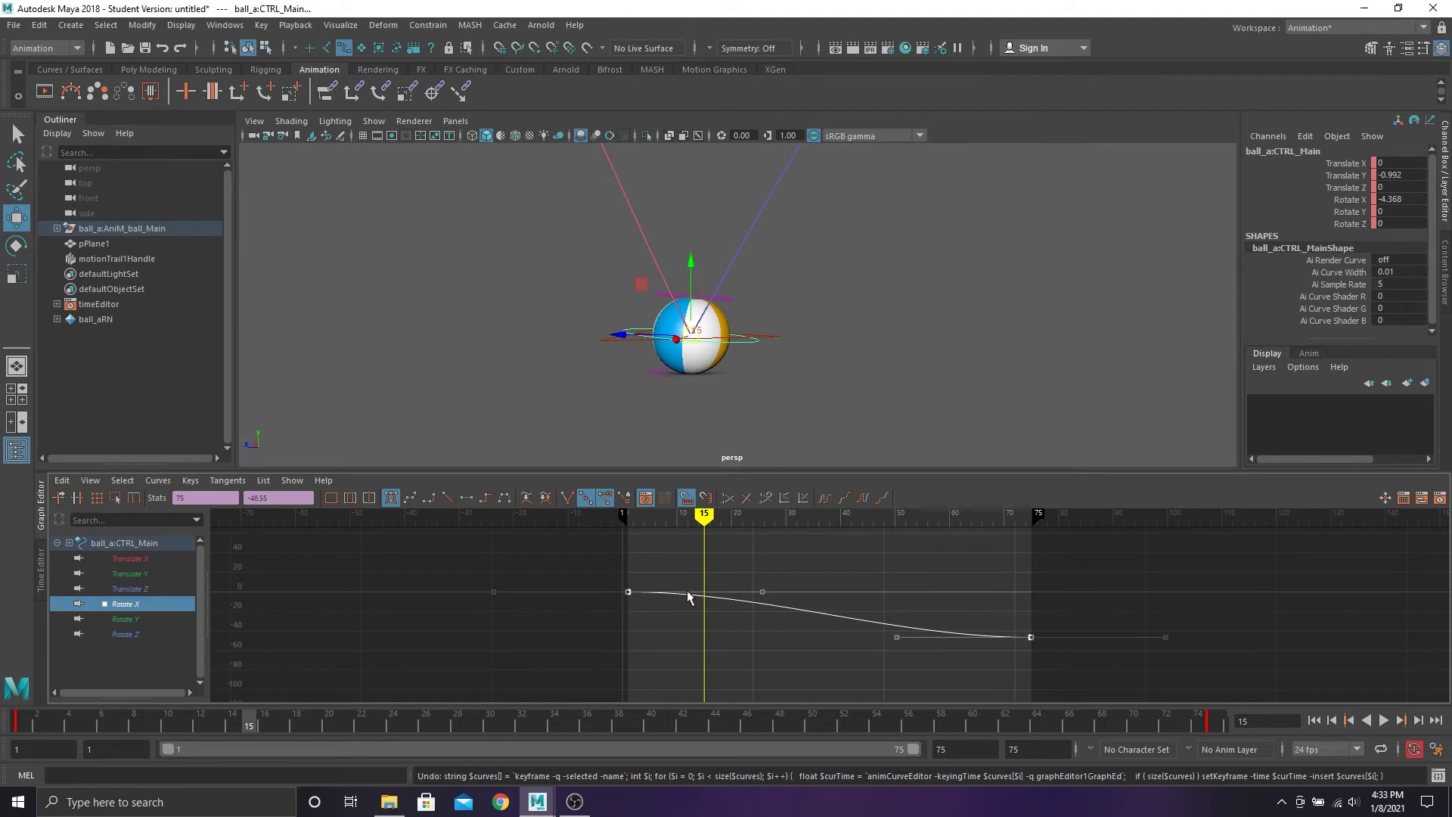
Insert a key on the main control's Rotate X curve at frame 15 and lower it to about -179.25
left_click_drag(740, 559, 598, 659)
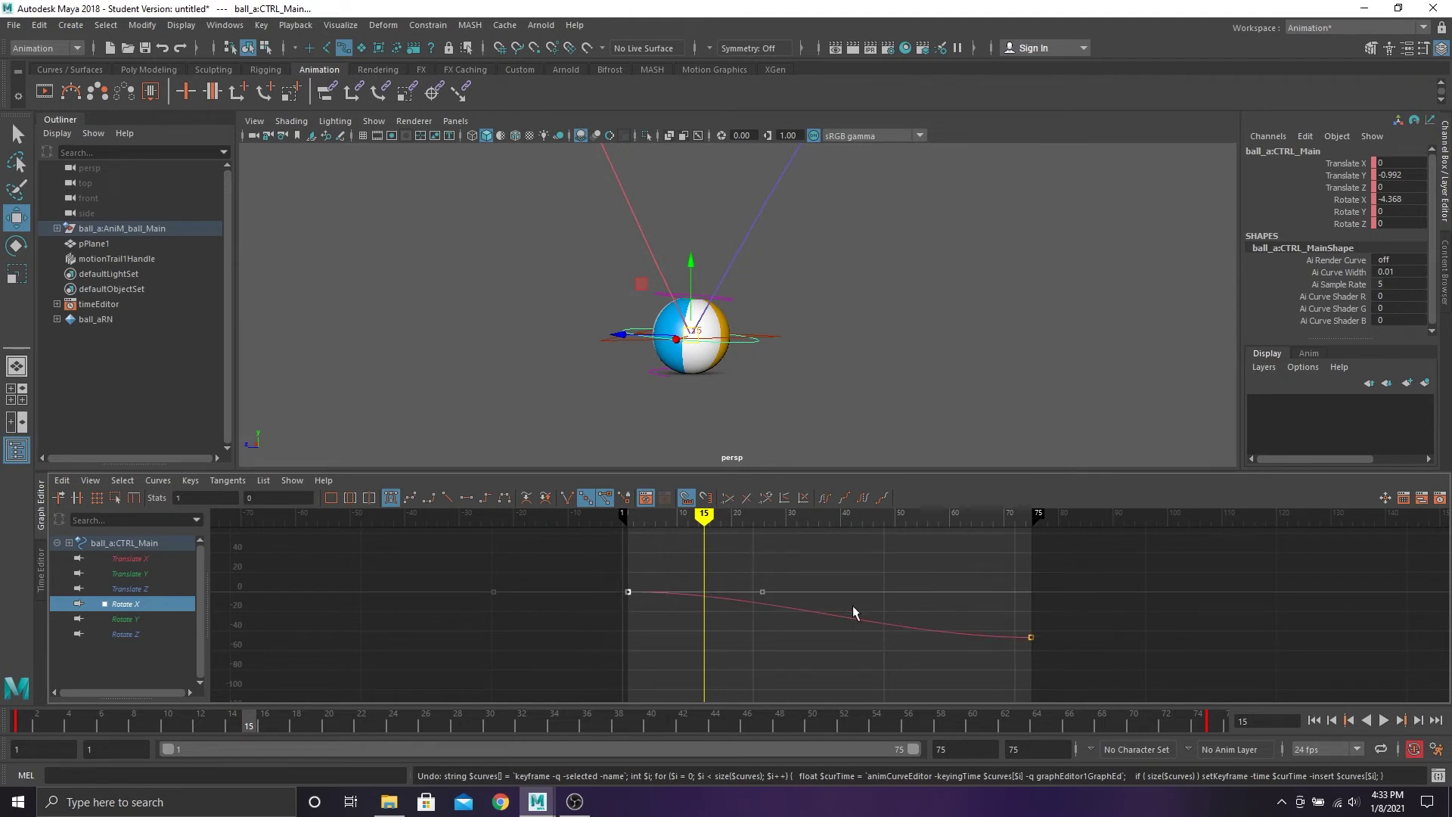
right_click(717, 562)
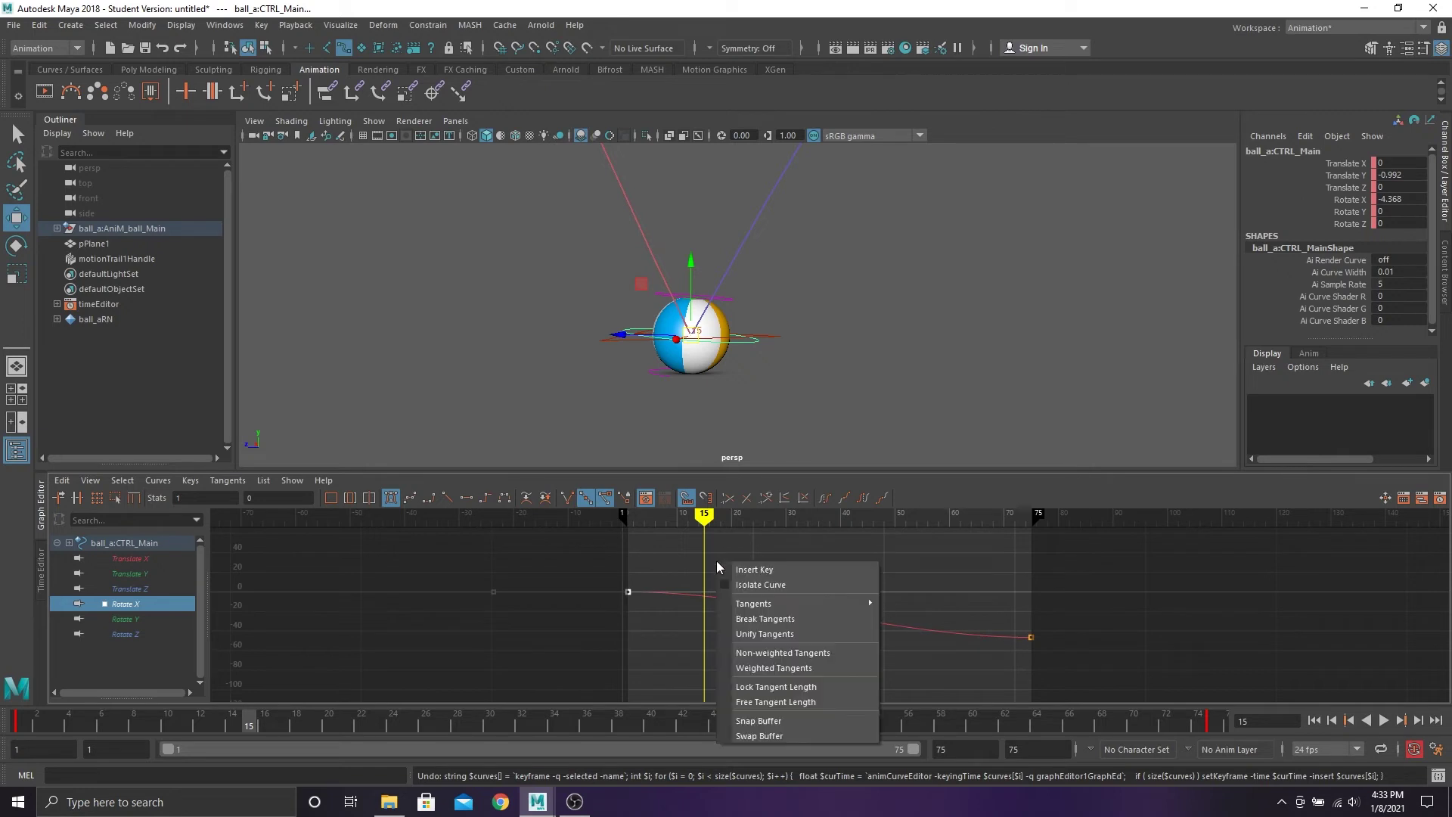
left_click(767, 570)
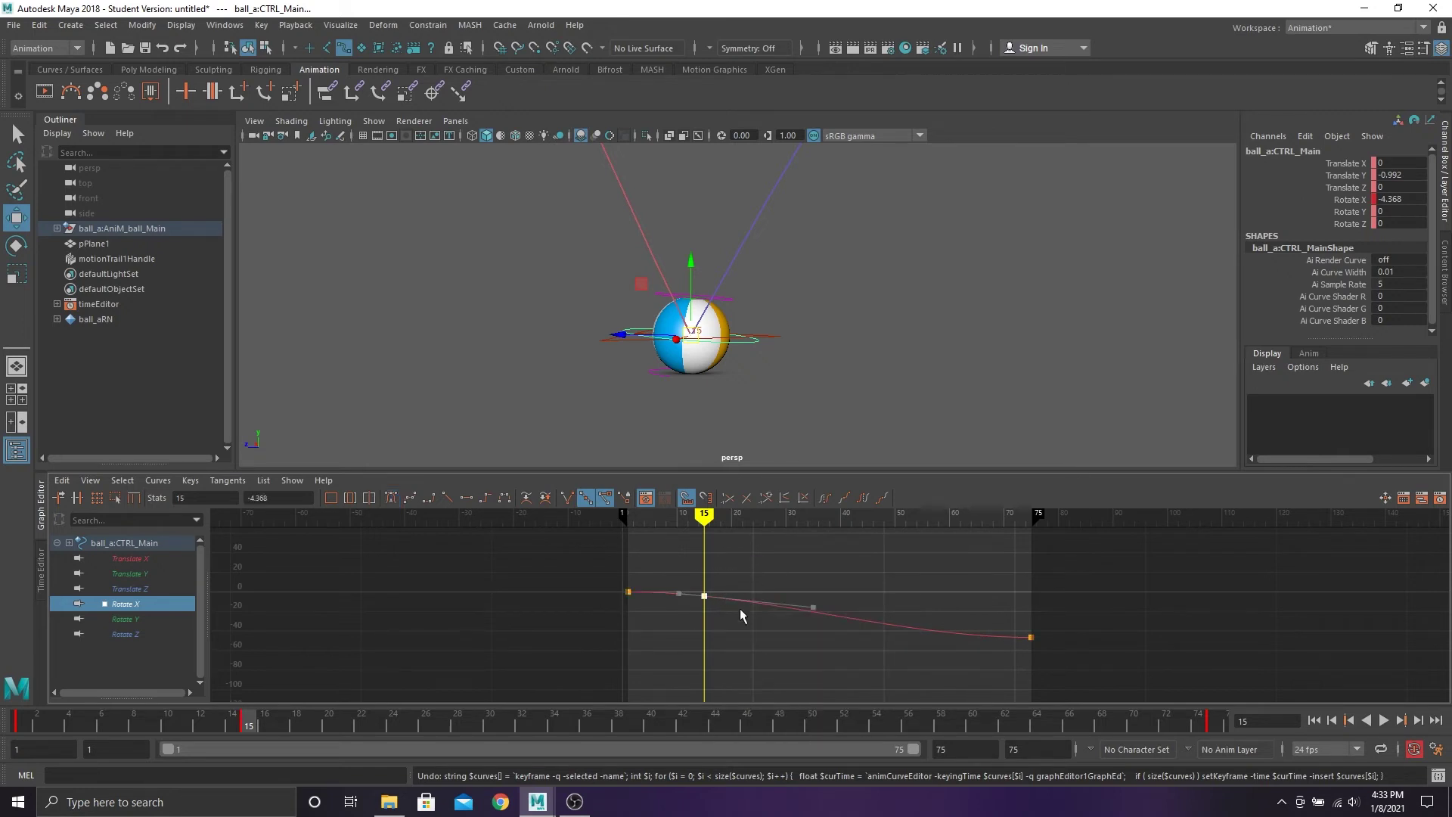
middle_click_drag(731, 572, 728, 748)
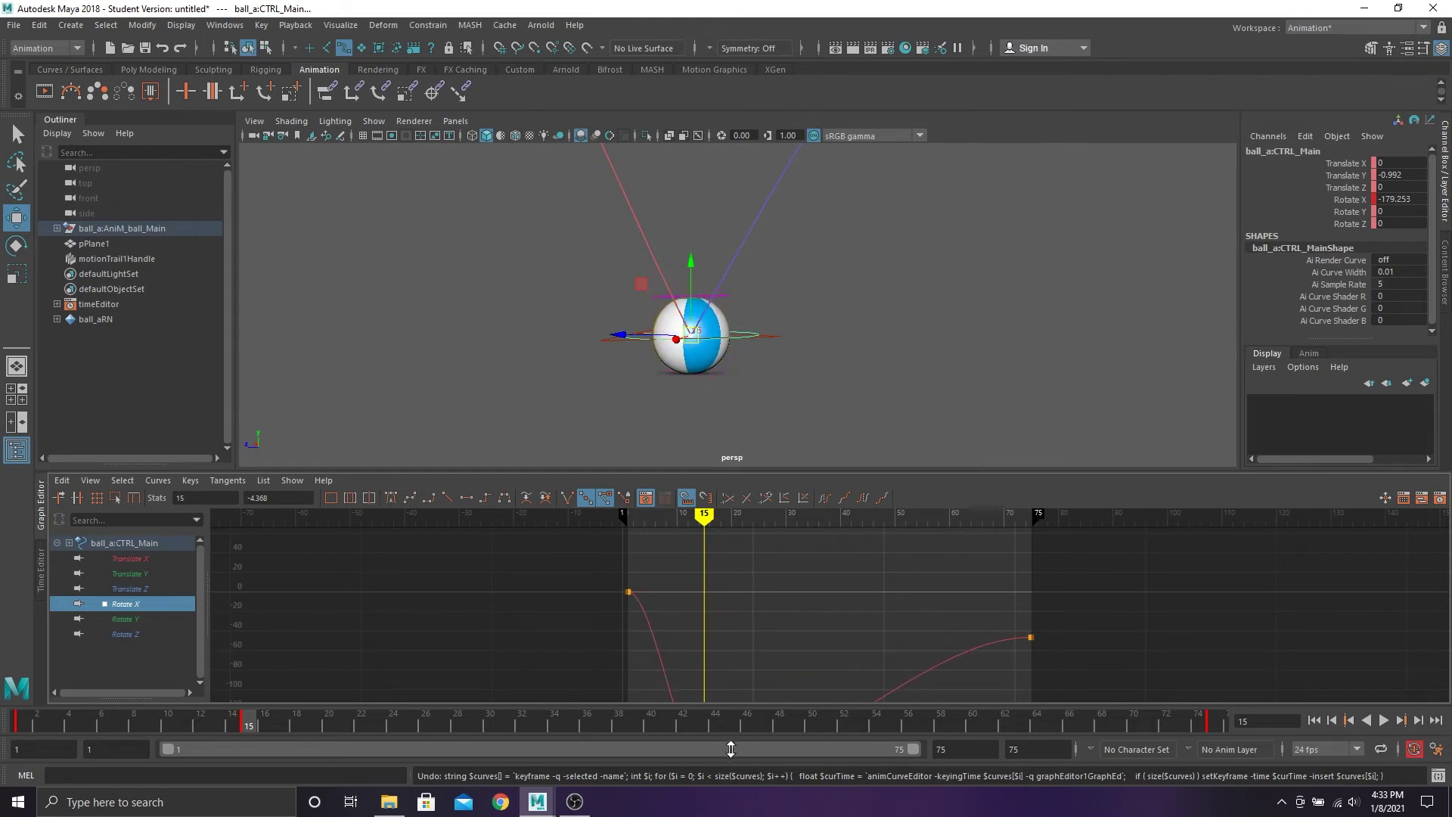
middle_click_drag(793, 649, 717, 548, "alt")
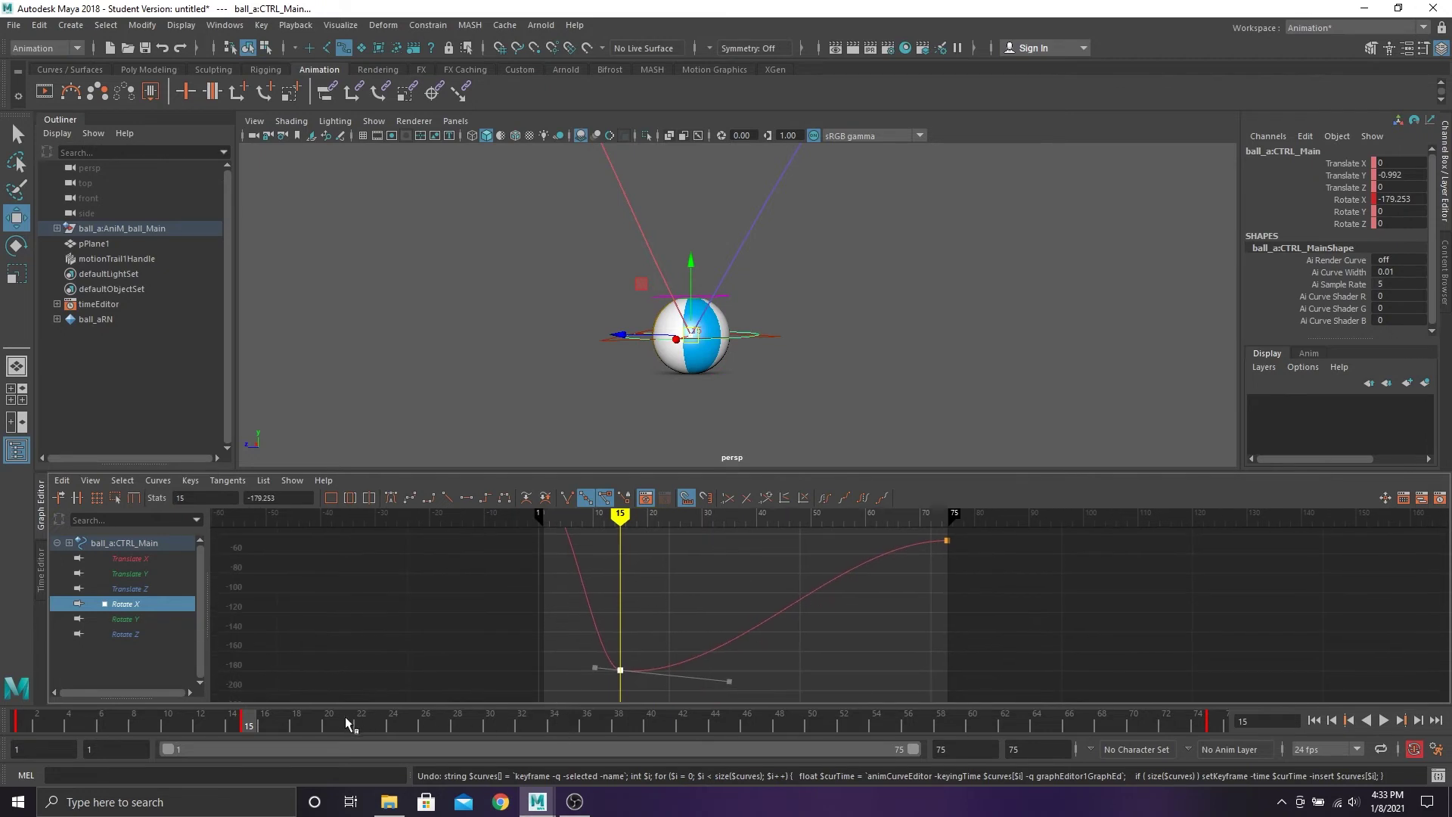
Go to frame 42, insert a Rotate X key there, and lower it to about -361.93
left_click_drag(345, 724, 443, 723)
scroll(905, 379, "down", 5)
middle_click_drag(904, 379, 587, 401, "alt")
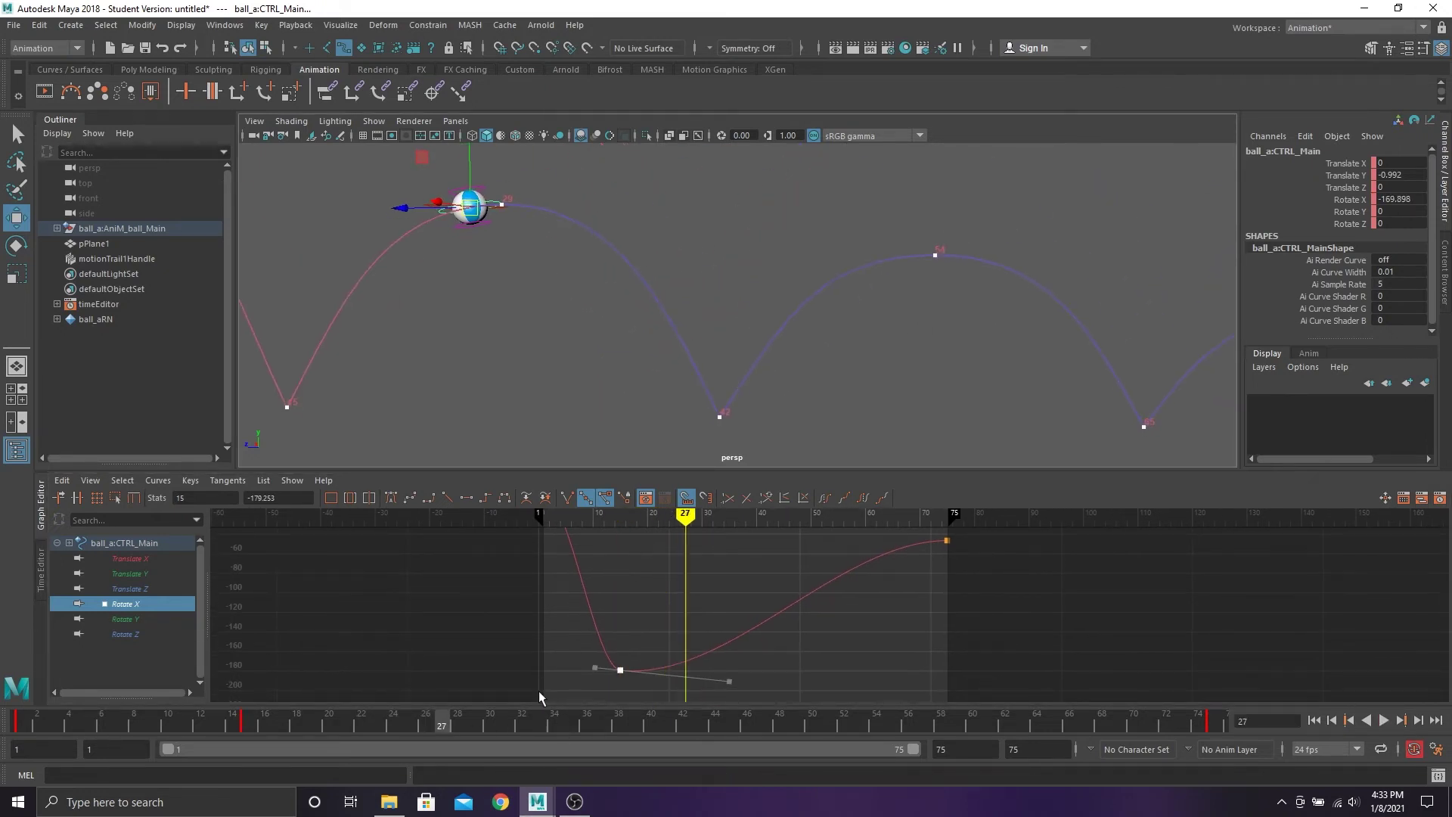
left_click_drag(538, 724, 683, 722)
left_click_drag(741, 593, 797, 652)
right_click(769, 558)
left_click(781, 568)
left_click_drag(742, 584, 803, 655)
middle_click_drag(787, 562, 844, 648, "shift")
scroll(801, 636, "down", 5)
middle_click_drag(866, 615, 821, 656, "alt")
Pull the frame 75 Rotate X key down below the frame 42 key, then insert a frame 65 key and lower it to about -540.2
left_click_drag(795, 728, 1054, 728)
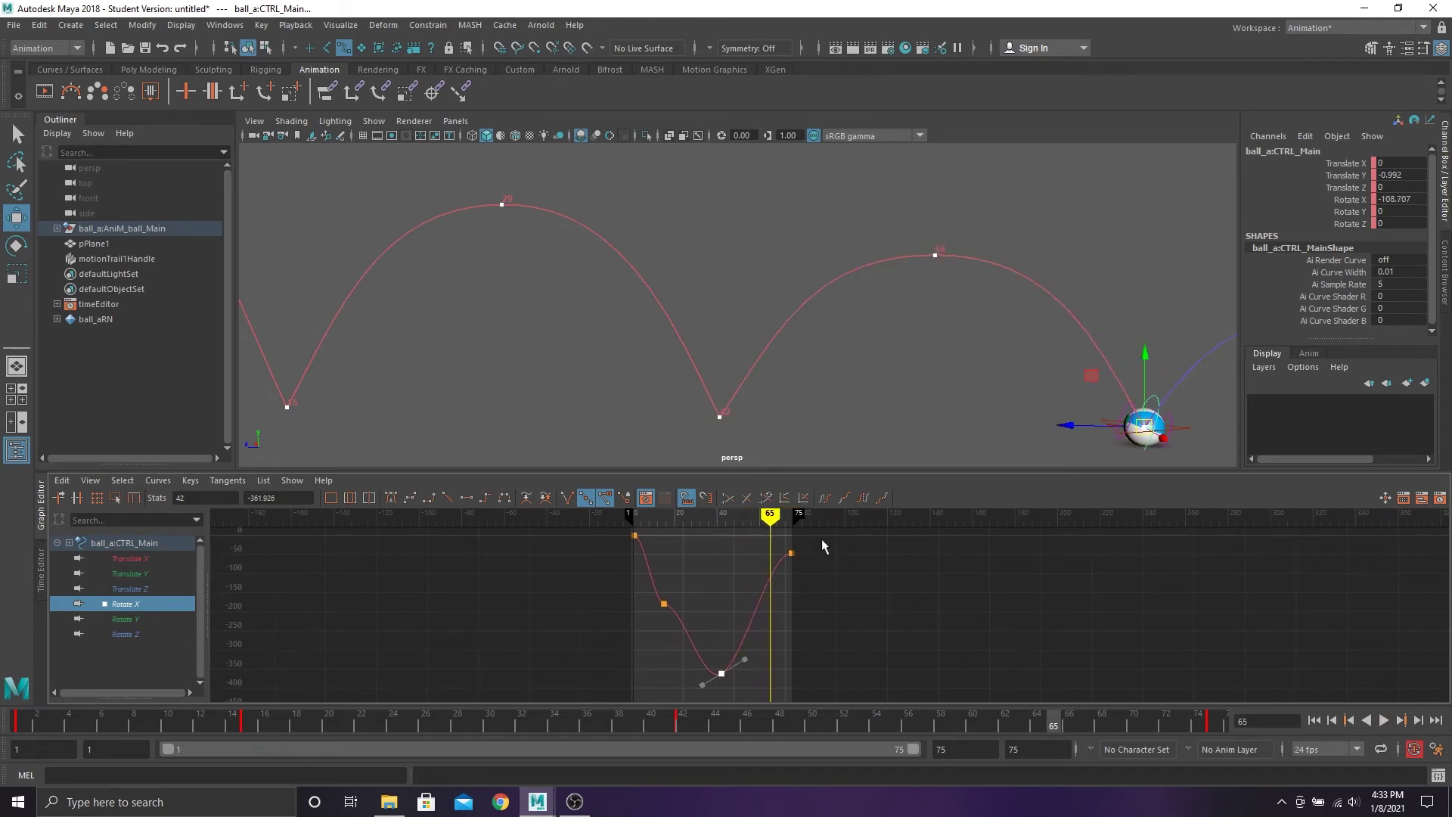
left_click_drag(822, 540, 771, 593)
middle_click_drag(813, 603, 817, 711, "shift")
middle_click_drag(848, 608, 839, 652, "alt")
right_click(765, 575)
left_click(800, 582)
left_click_drag(759, 652, 758, 652)
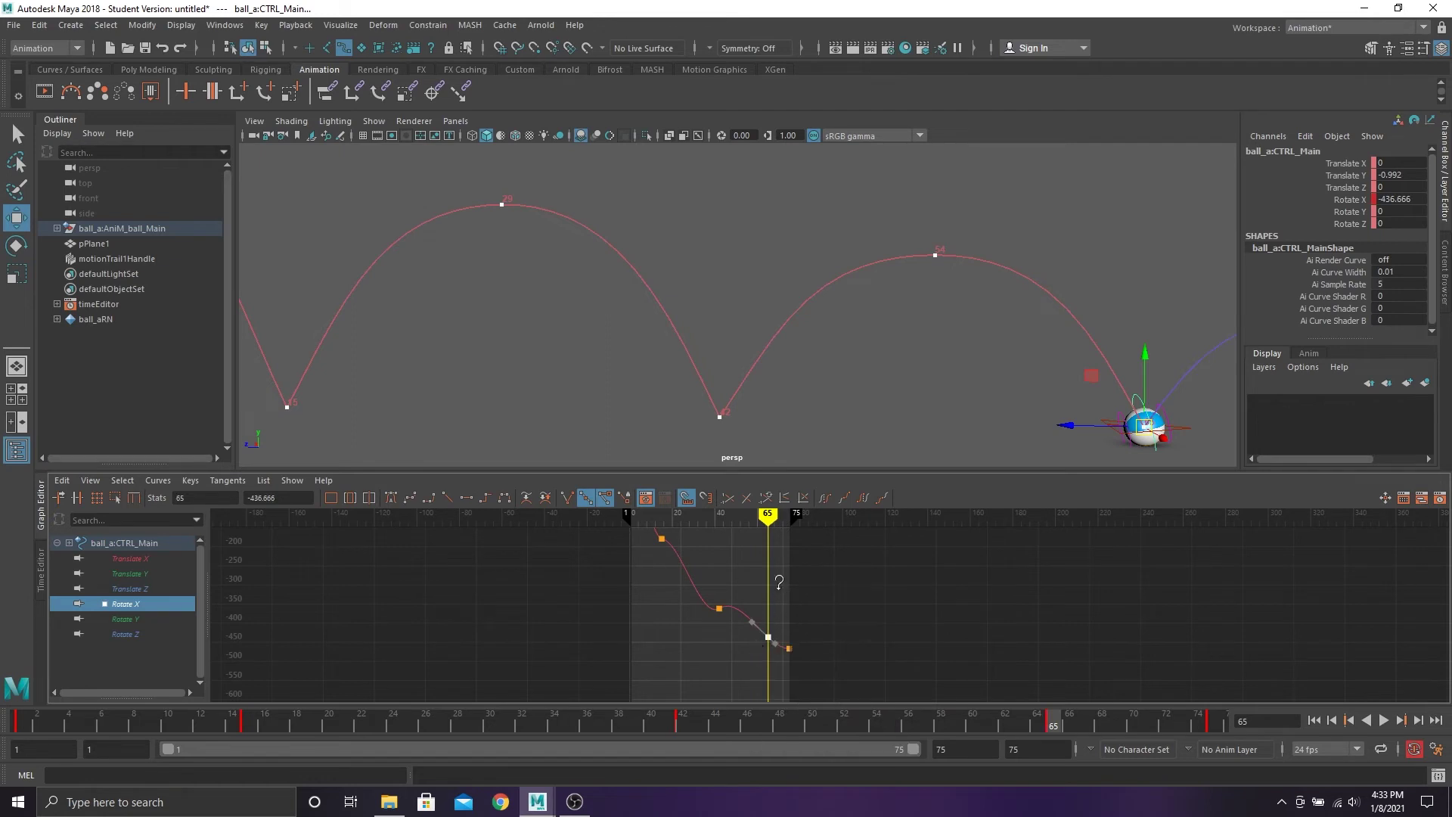
middle_click_drag(780, 584, 780, 632)
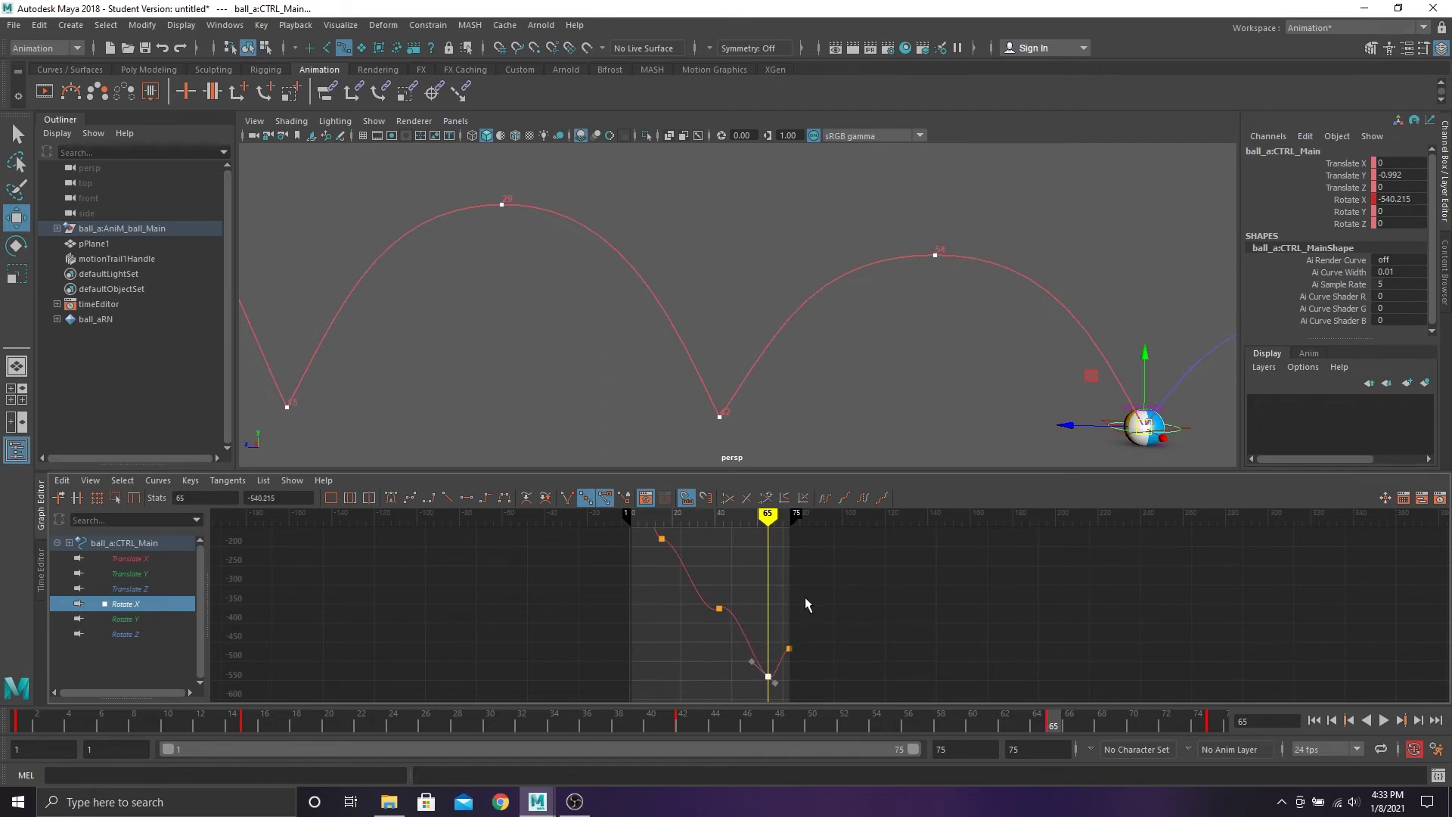
Lower the Rotate X key at frame 75 to about -643.2 so the curve keeps descending
left_click_drag(781, 667, 781, 667)
middle_click_drag(806, 622, 809, 675)
key("a")
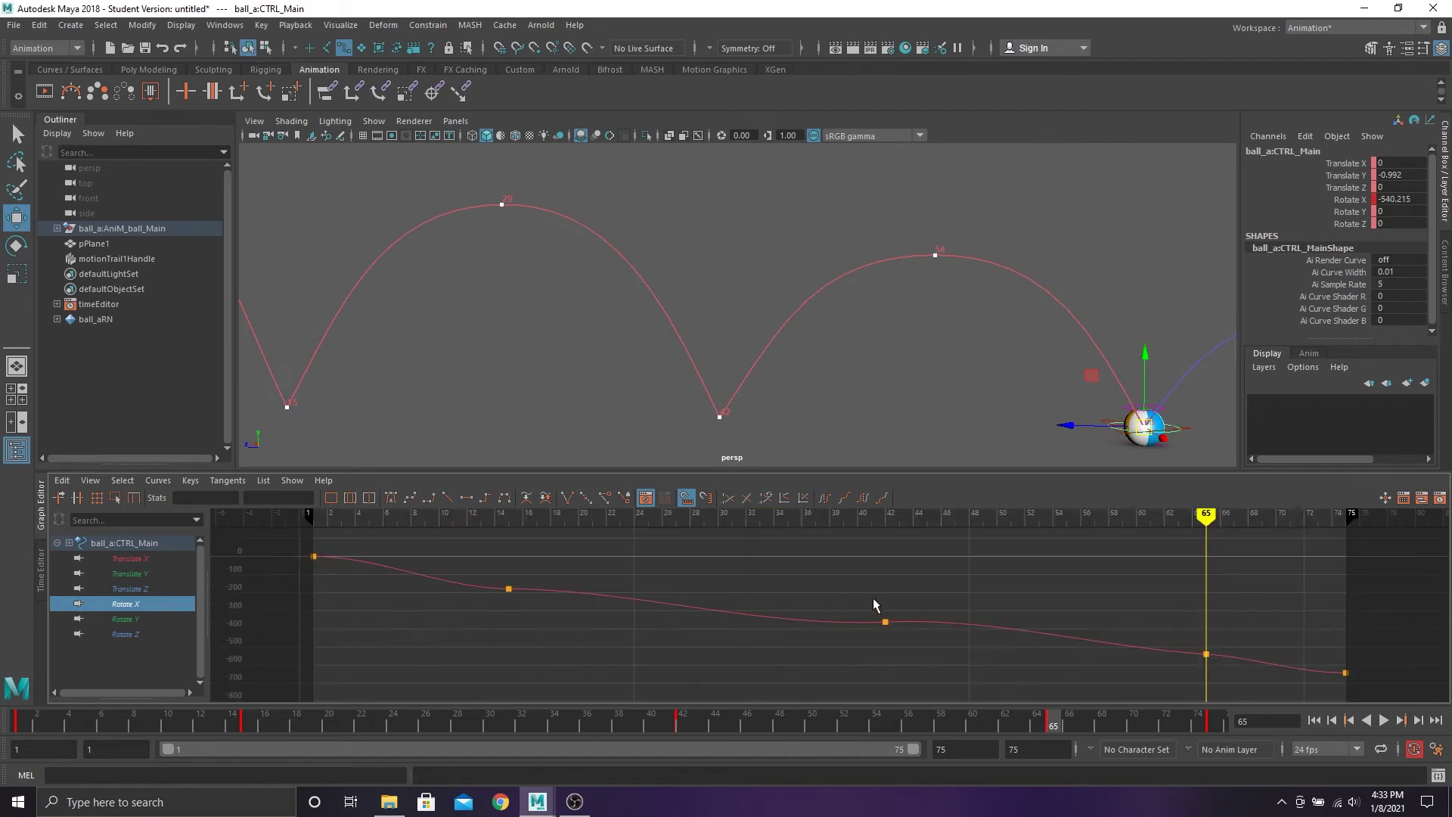
Select all Rotate X keys and give them linear tangents
left_click(889, 598)
left_click_drag(1279, 577, 485, 683)
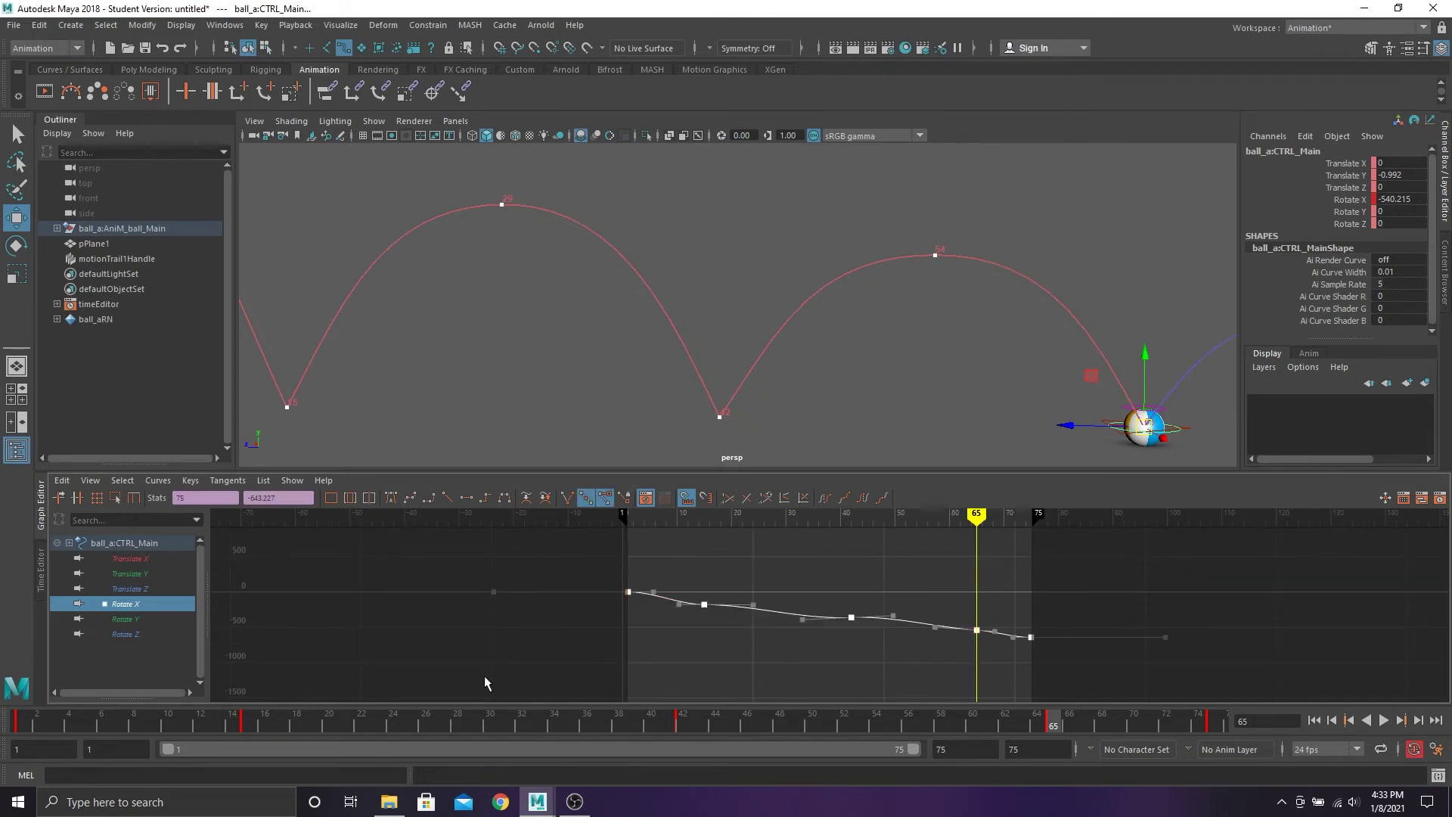
left_click(447, 498)
key("a")
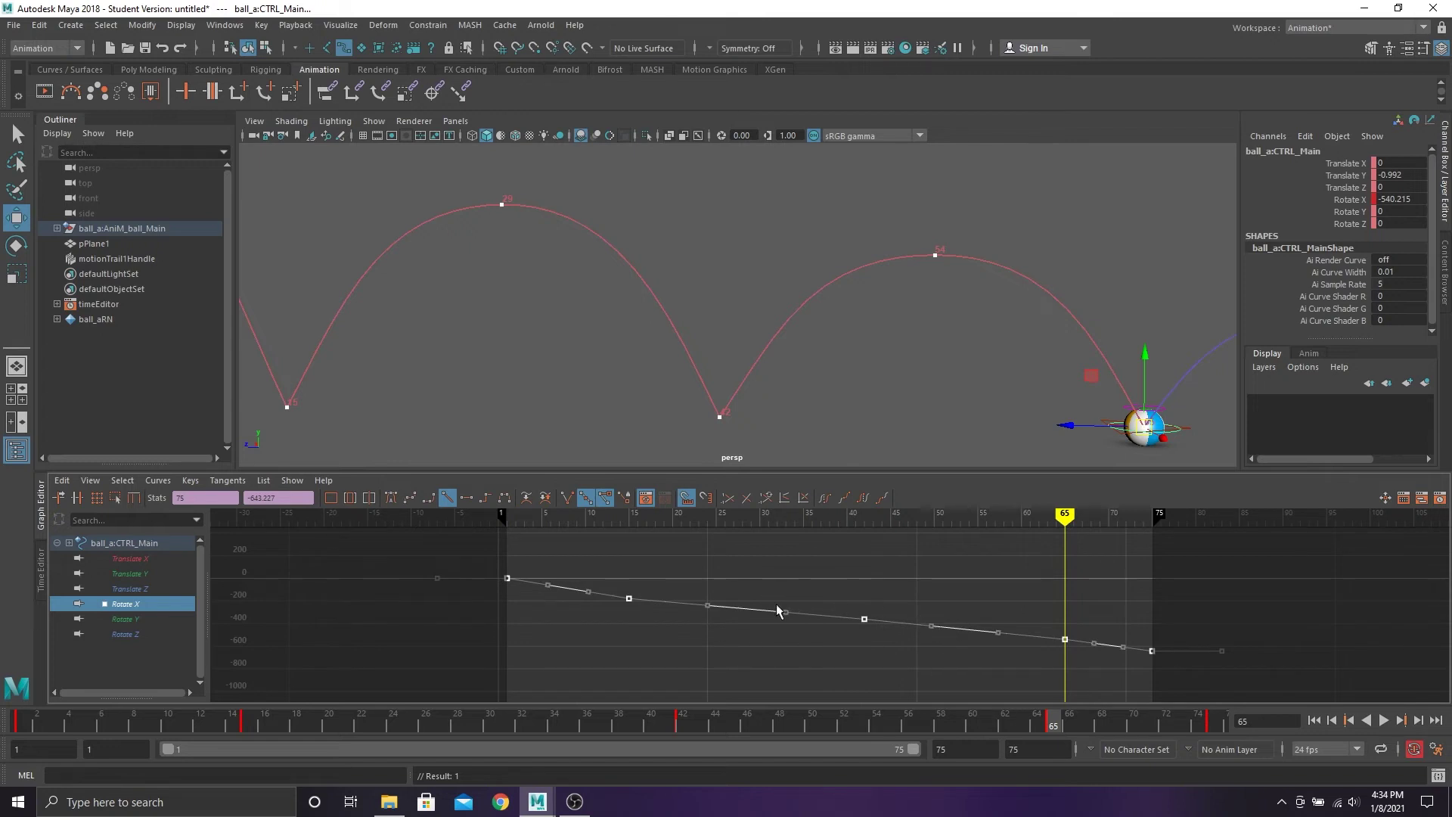
Go to frame 15 and examine the Rotate X curve's slope before and after the first bounce
left_click_drag(688, 583, 565, 637)
left_click_drag(647, 521, 628, 523)
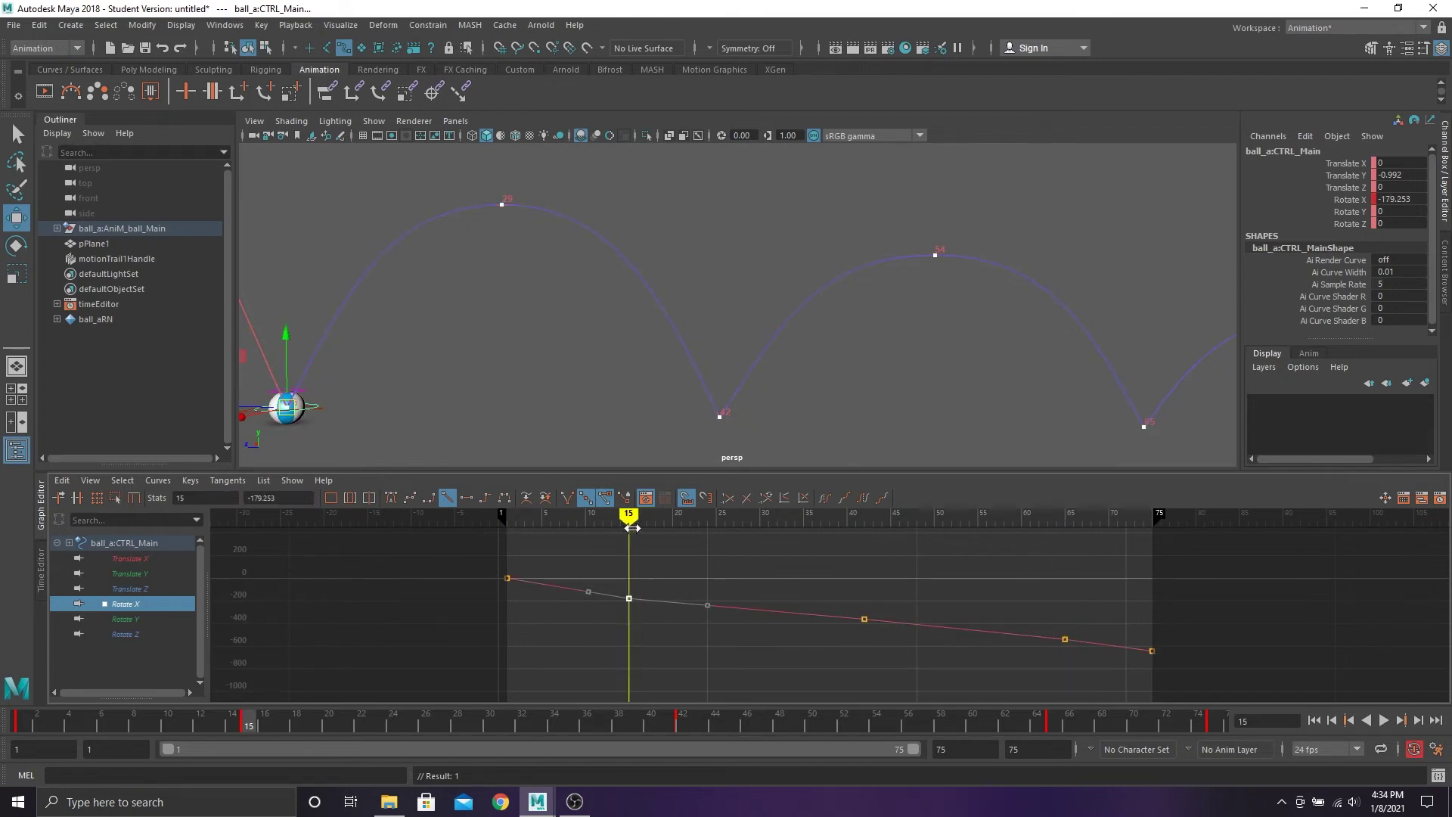
scroll(590, 634, "up", 5)
middle_click_drag(590, 634, 1029, 680, "alt")
scroll(764, 639, "up", 3)
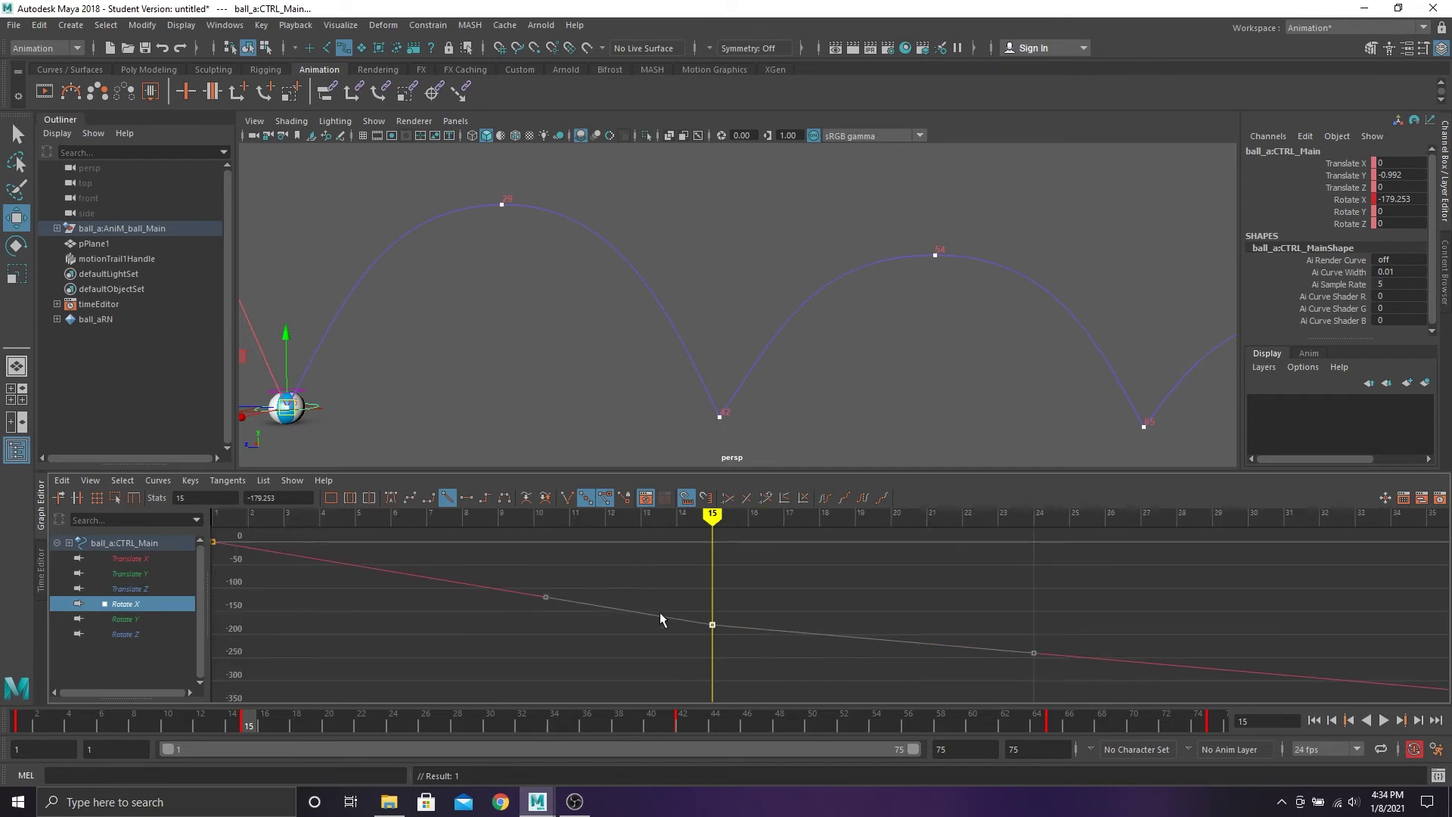
scroll(659, 612, "down", 8)
middle_click_drag(936, 656, 806, 626, "alt")
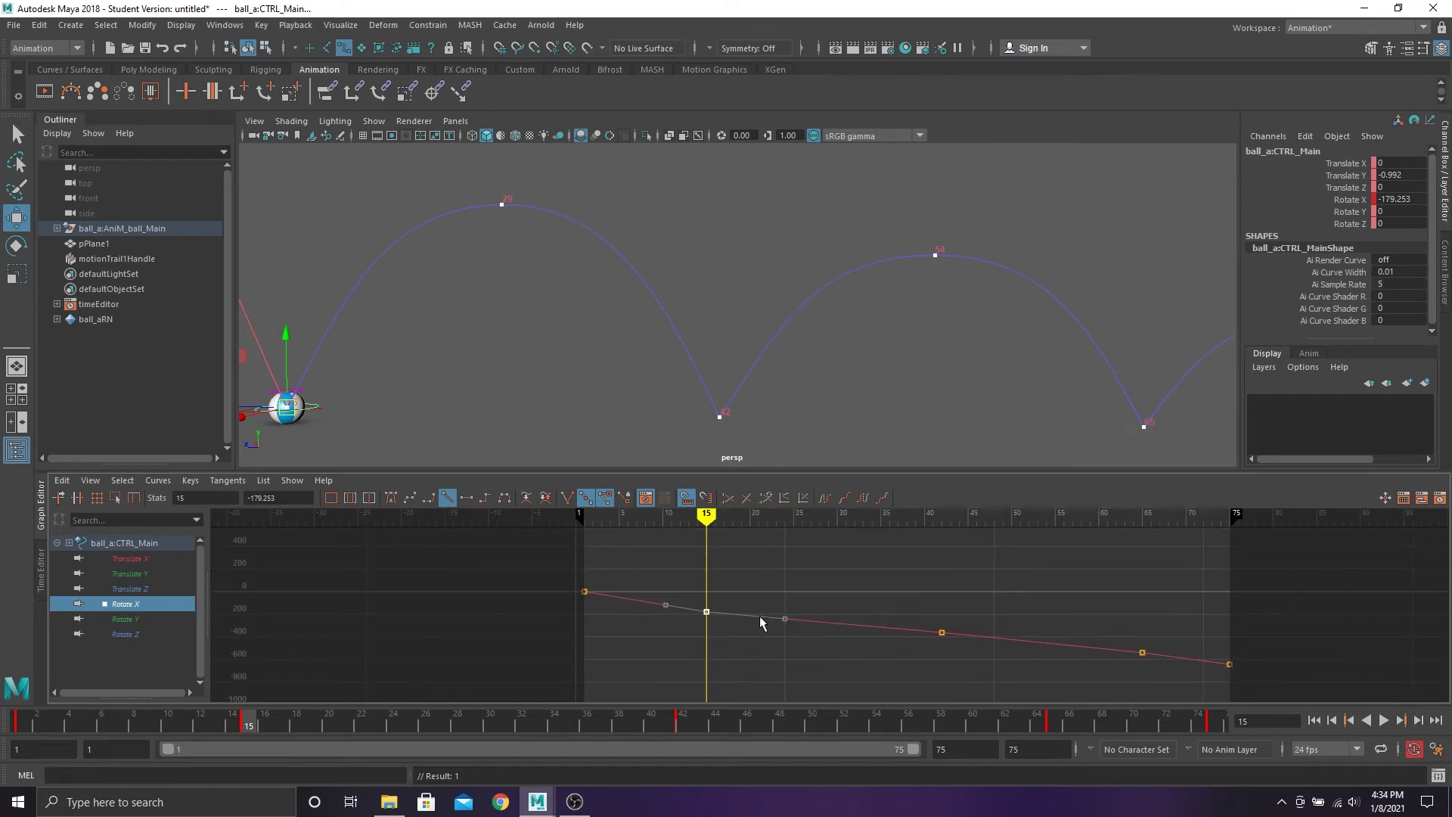
middle_click_drag(457, 302, 607, 308, "alt")
scroll(652, 314, "down", 3)
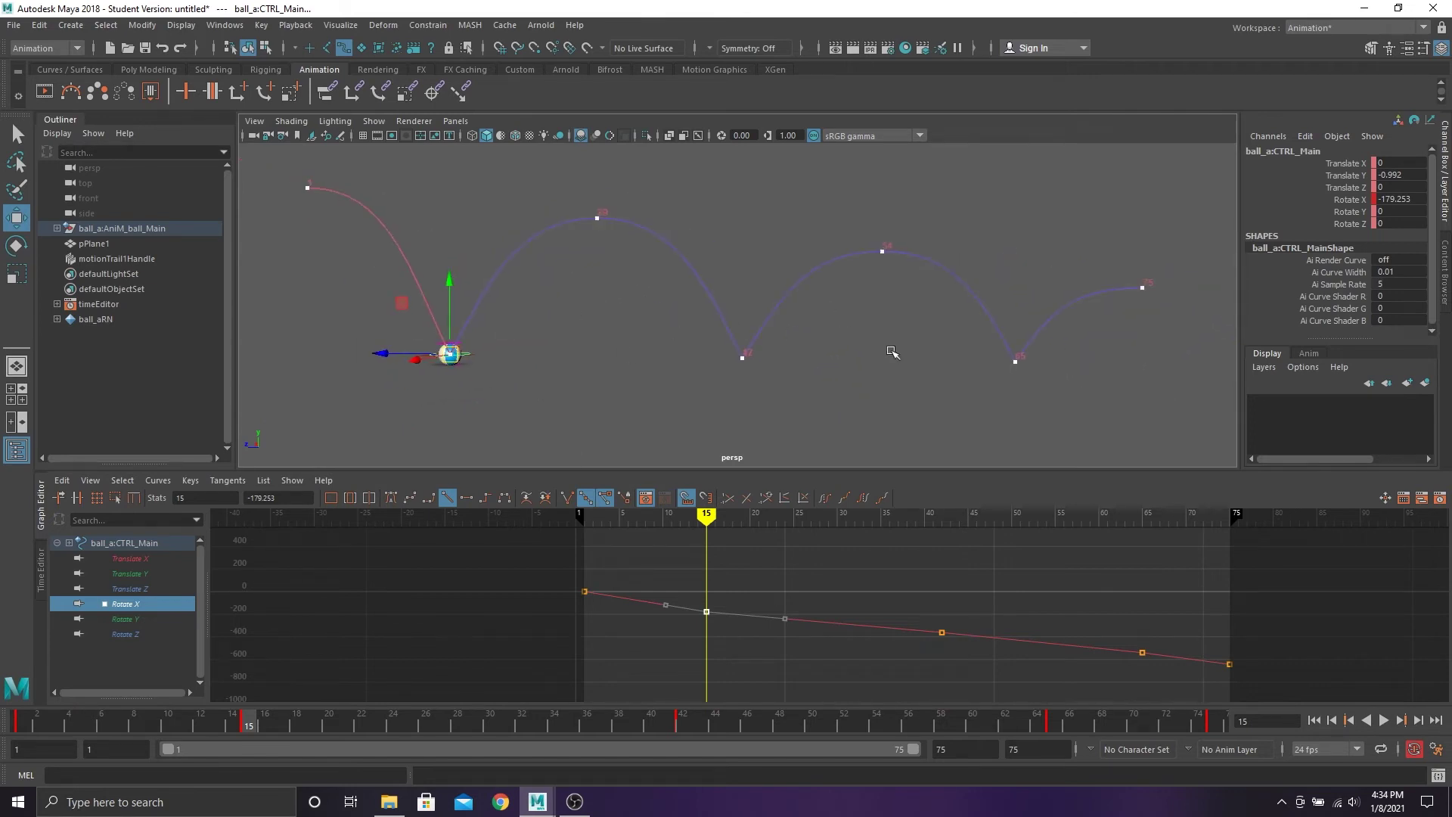
Return to frame 1 and play the animation to check the ball's rotation
key("a")
scroll(819, 583, "down", 3)
left_click_drag(815, 576, 889, 652)
key("f")
scroll(877, 553, "down", 5)
key("alt+shift+v")
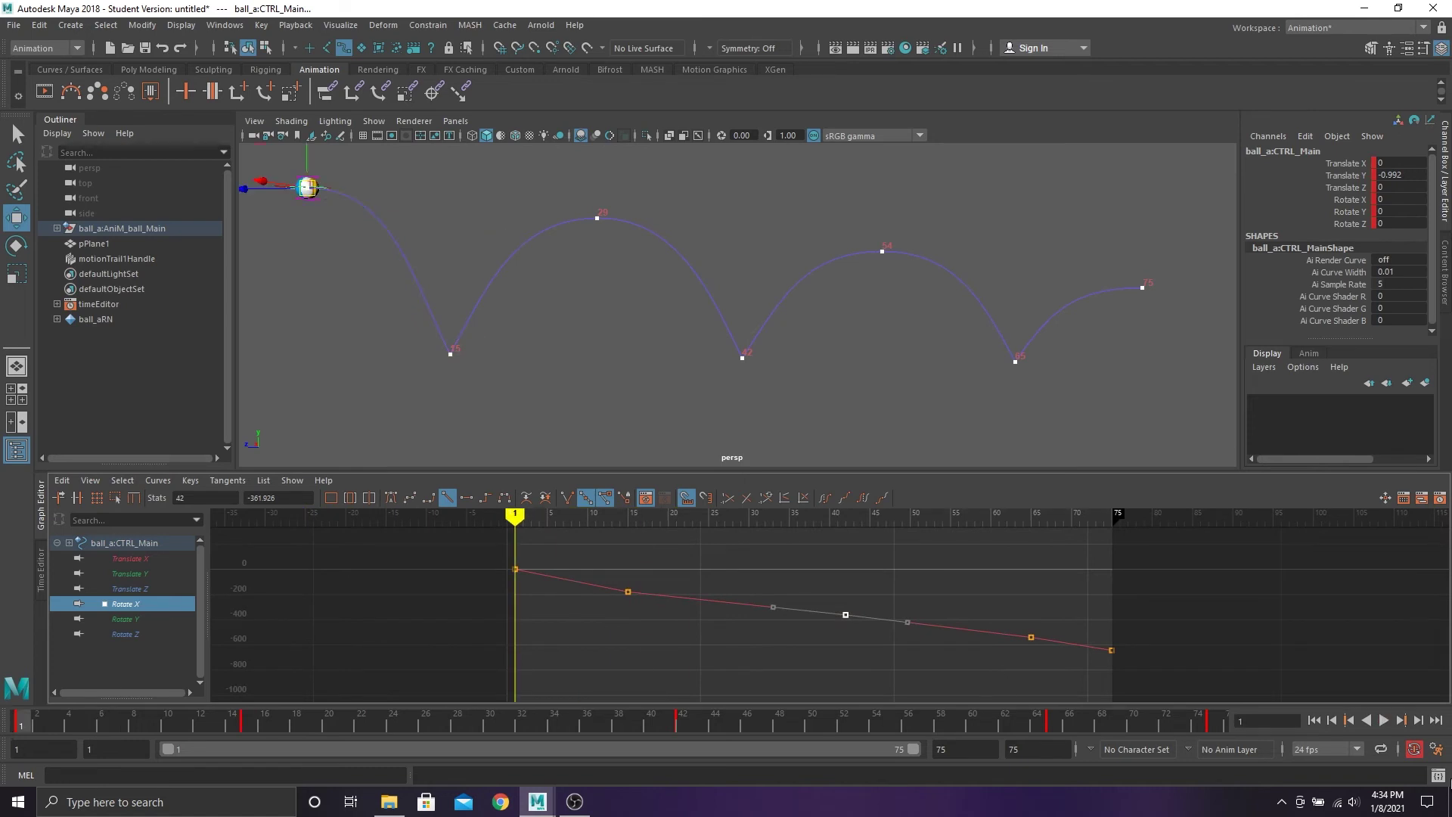
left_click(1384, 720)
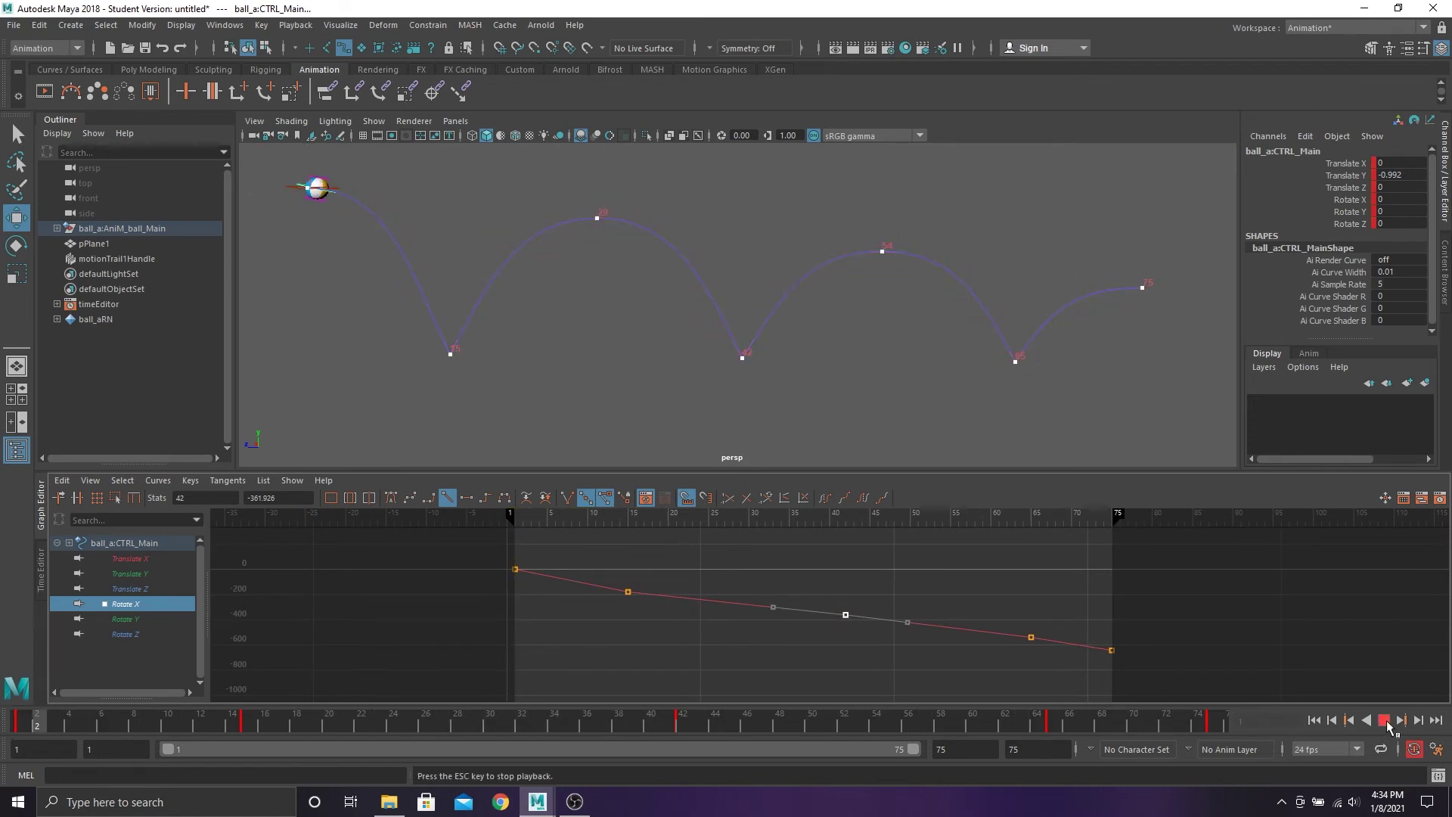
left_click(1386, 722)
Lower the Rotate X keys from frame 15 through 75 together so the frame 15 value is about -360.6
left_click_drag(594, 561, 1210, 710)
left_click(628, 512)
middle_click_drag(808, 575, 808, 605)
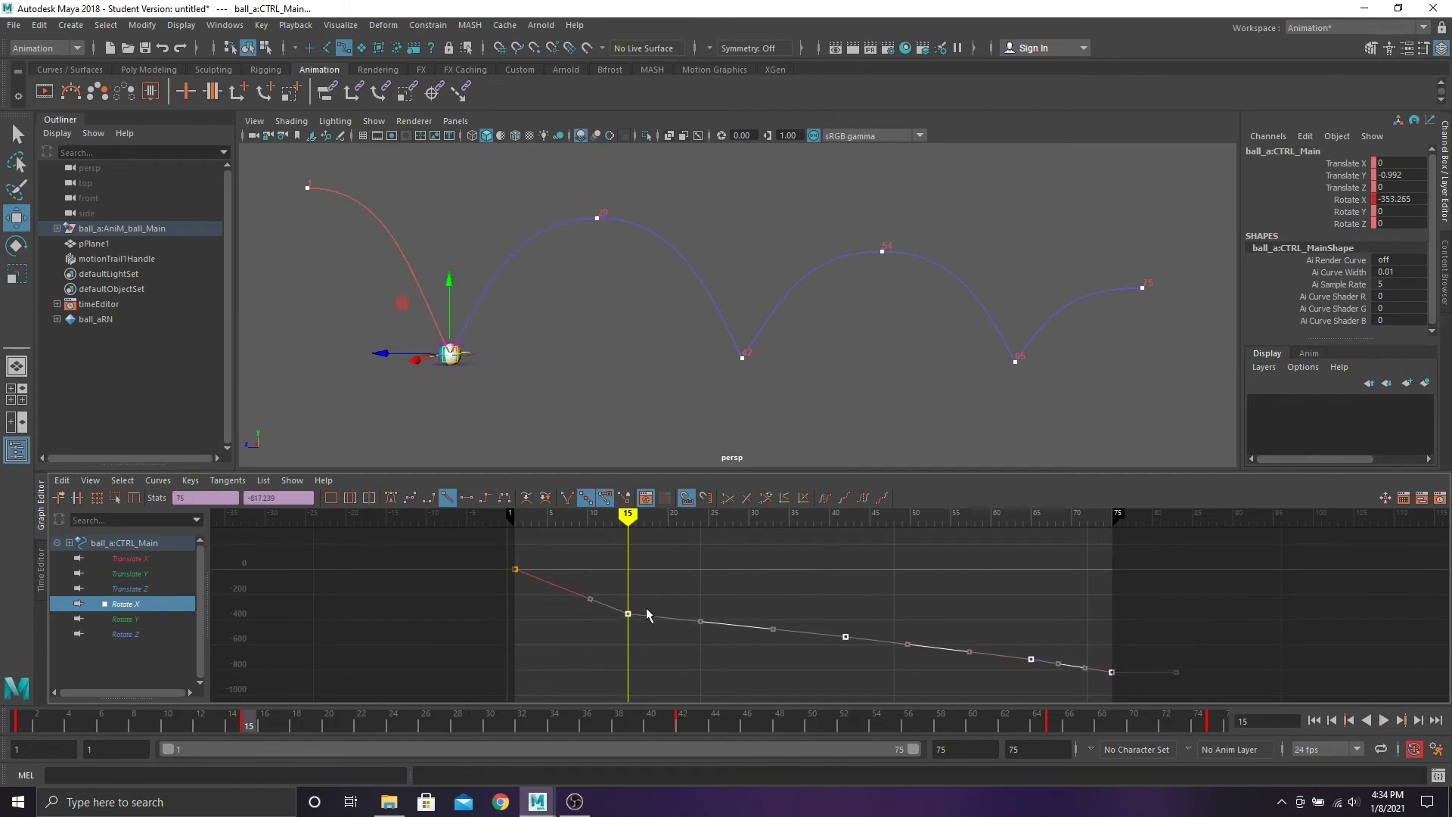
scroll(468, 392, "up", 4)
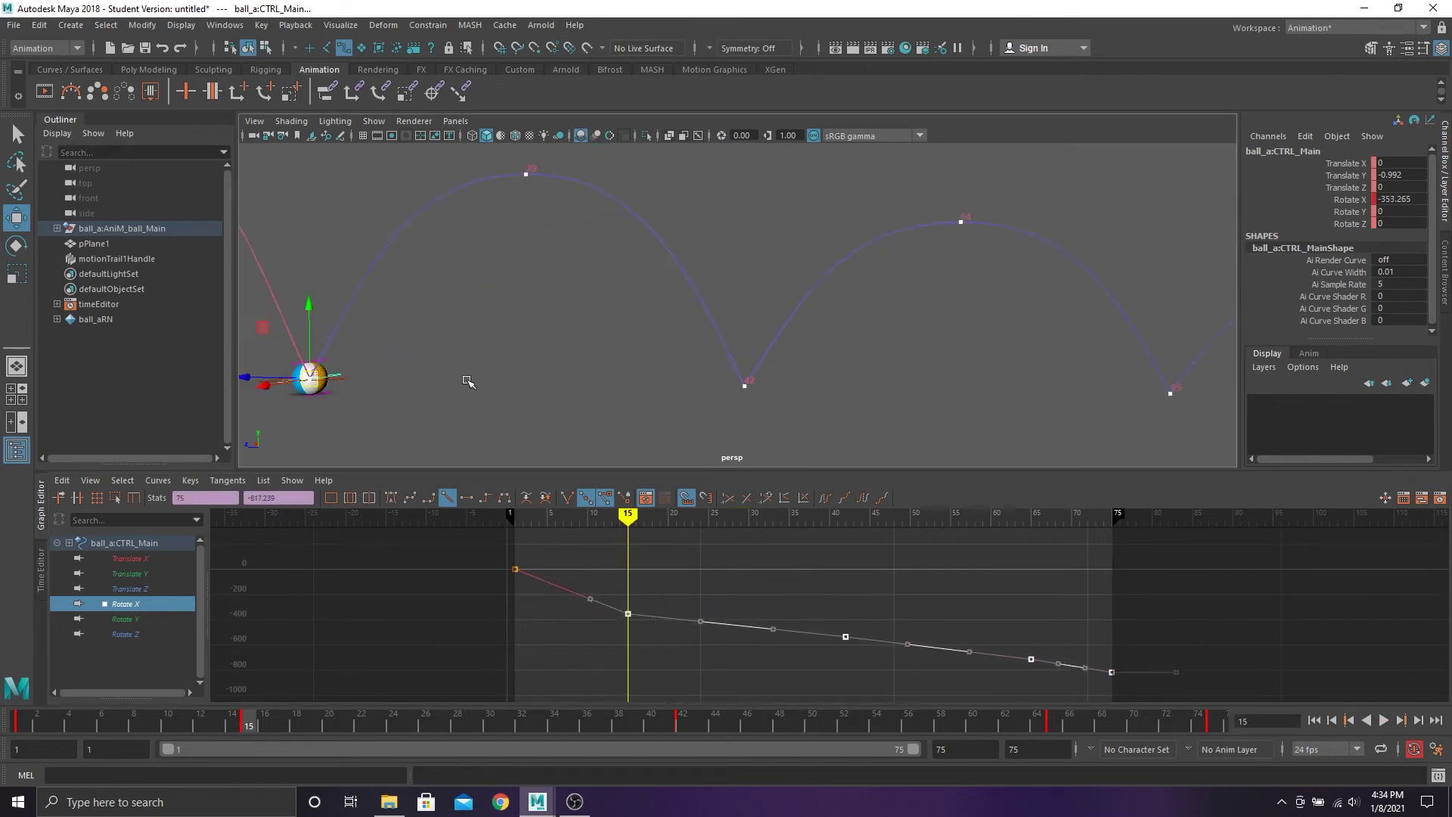
middle_click_drag(469, 382, 780, 370, "alt")
scroll(612, 636, "up", 5)
middle_click_drag(610, 626, 965, 613, "alt")
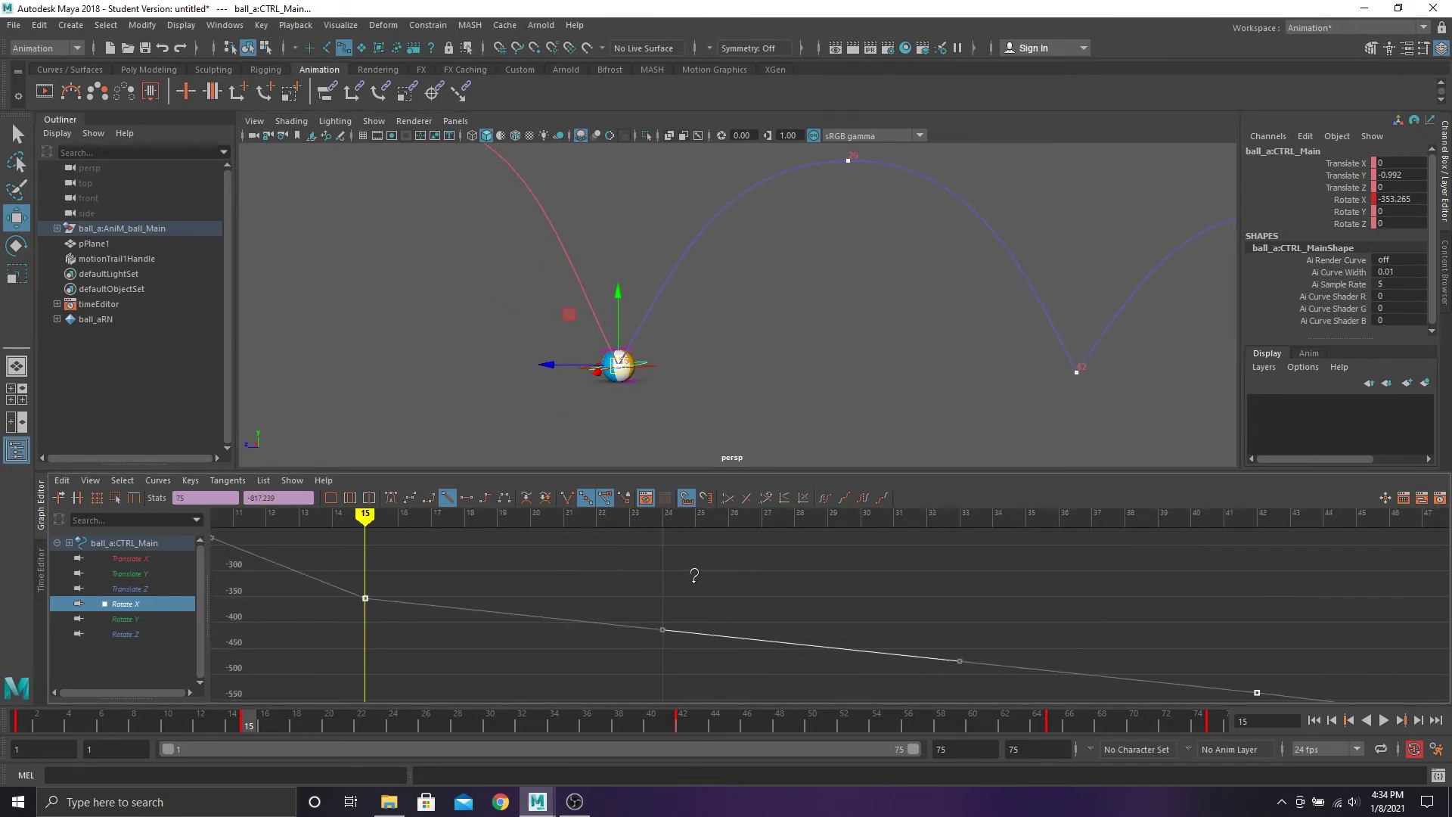
middle_click_drag(694, 576, 695, 584)
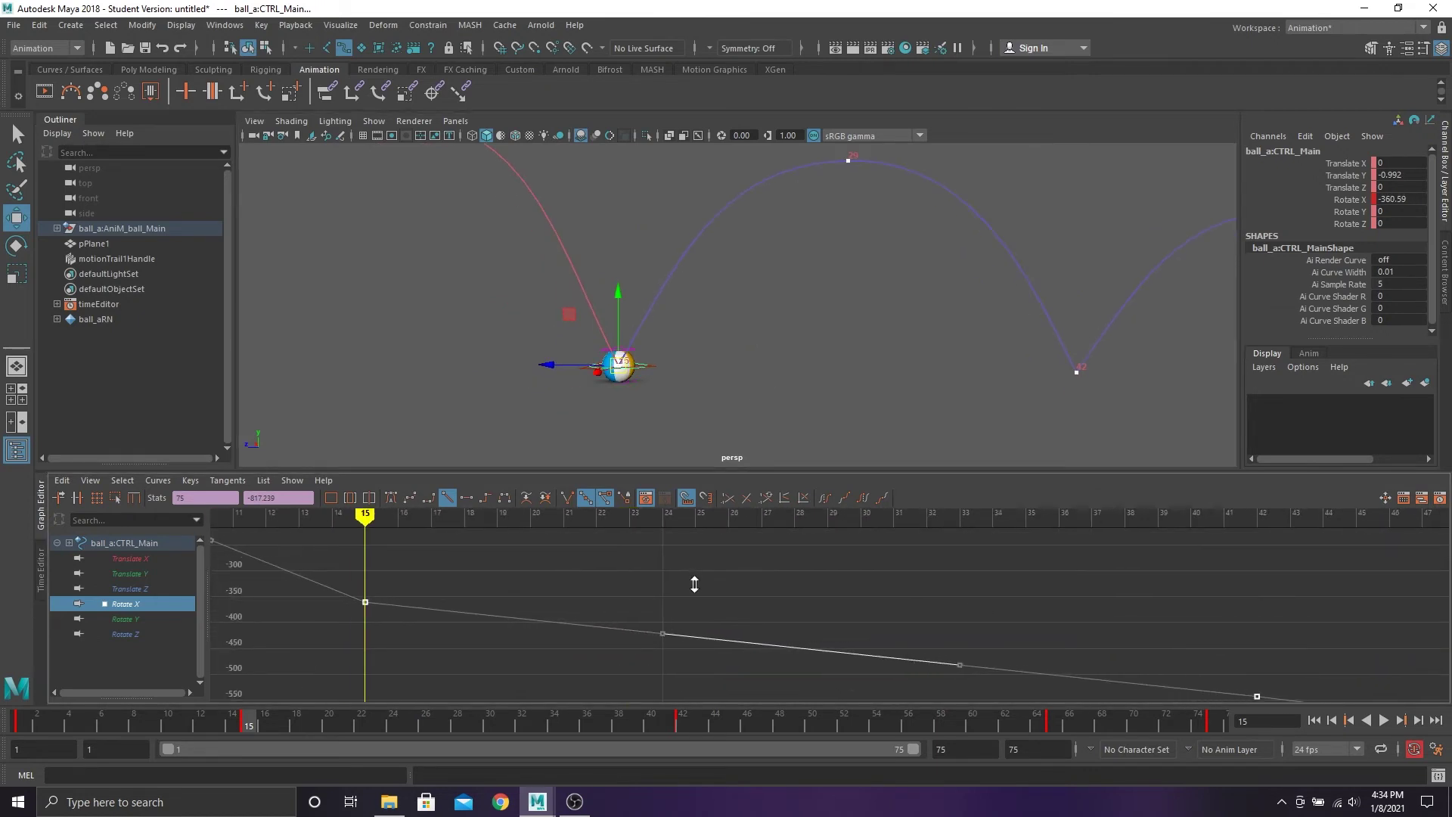
key("a")
At frame 42, lower the Rotate X keys from frame 42 through 75 together so the frame 42 value is about -719.5
left_click_drag(704, 515, 920, 533)
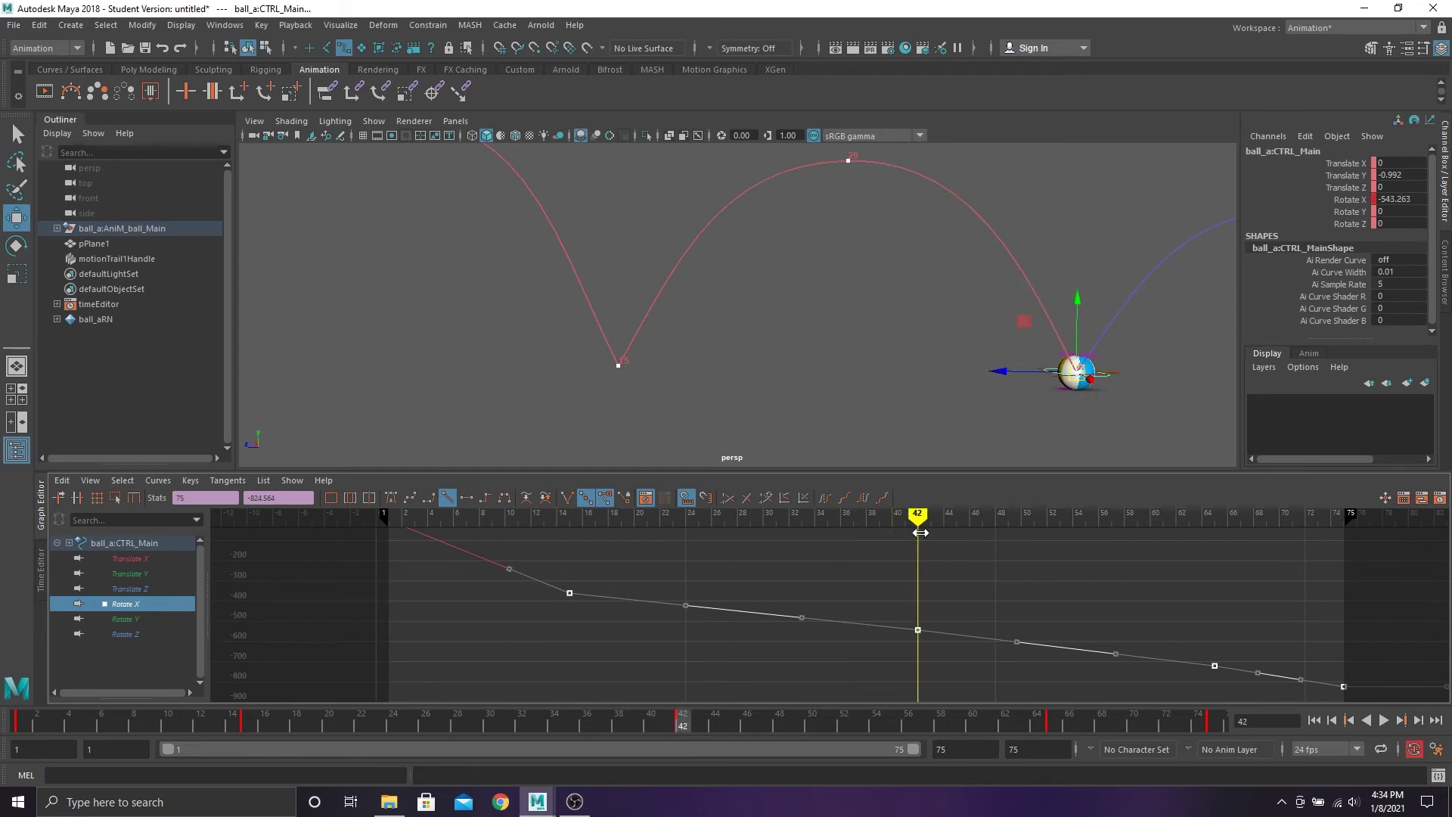
scroll(928, 576, "down", 5)
left_click_drag(1062, 711, 1062, 710)
middle_click_drag(1005, 575, 1009, 581)
scroll(880, 587, "up", 3)
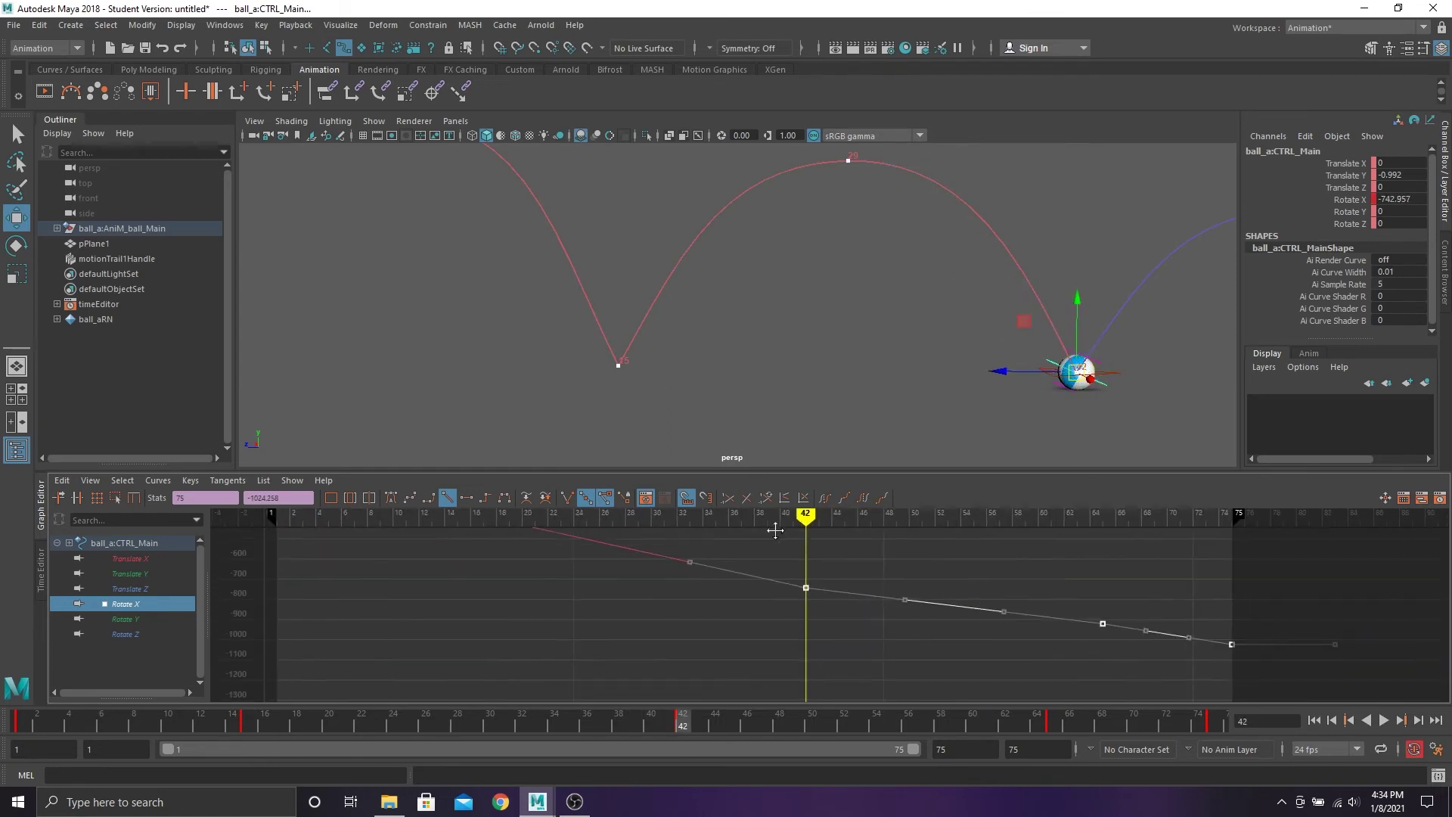
scroll(815, 582, "up", 3)
middle_click_drag(815, 583, 814, 574)
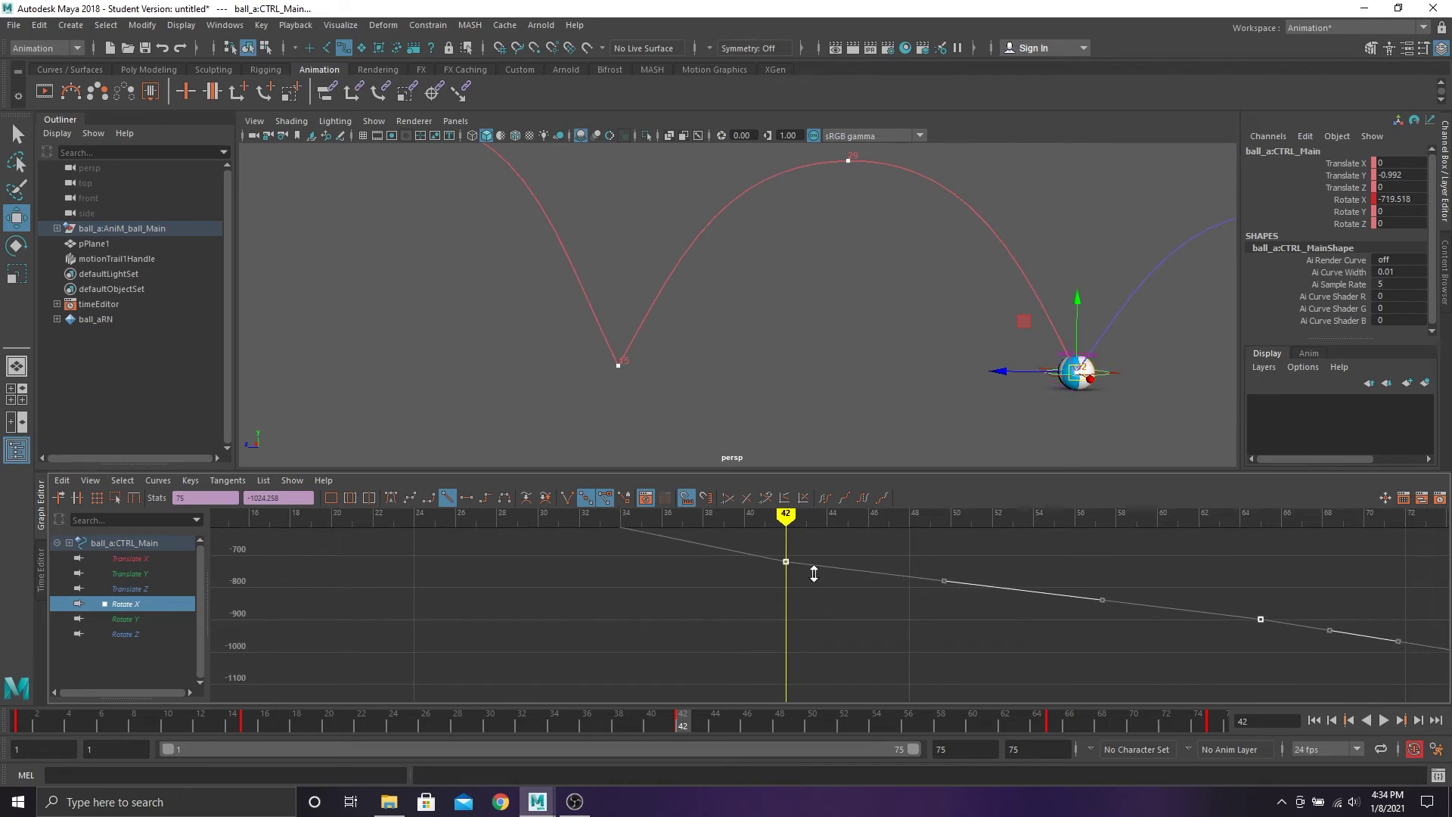
scroll(854, 587, "down", 5)
middle_click_drag(913, 592, 797, 572, "alt")
Inspect the ball's contact at frame 65 and raise the Rotate X key at frame 75 to about -959
left_click_drag(824, 519, 818, 518)
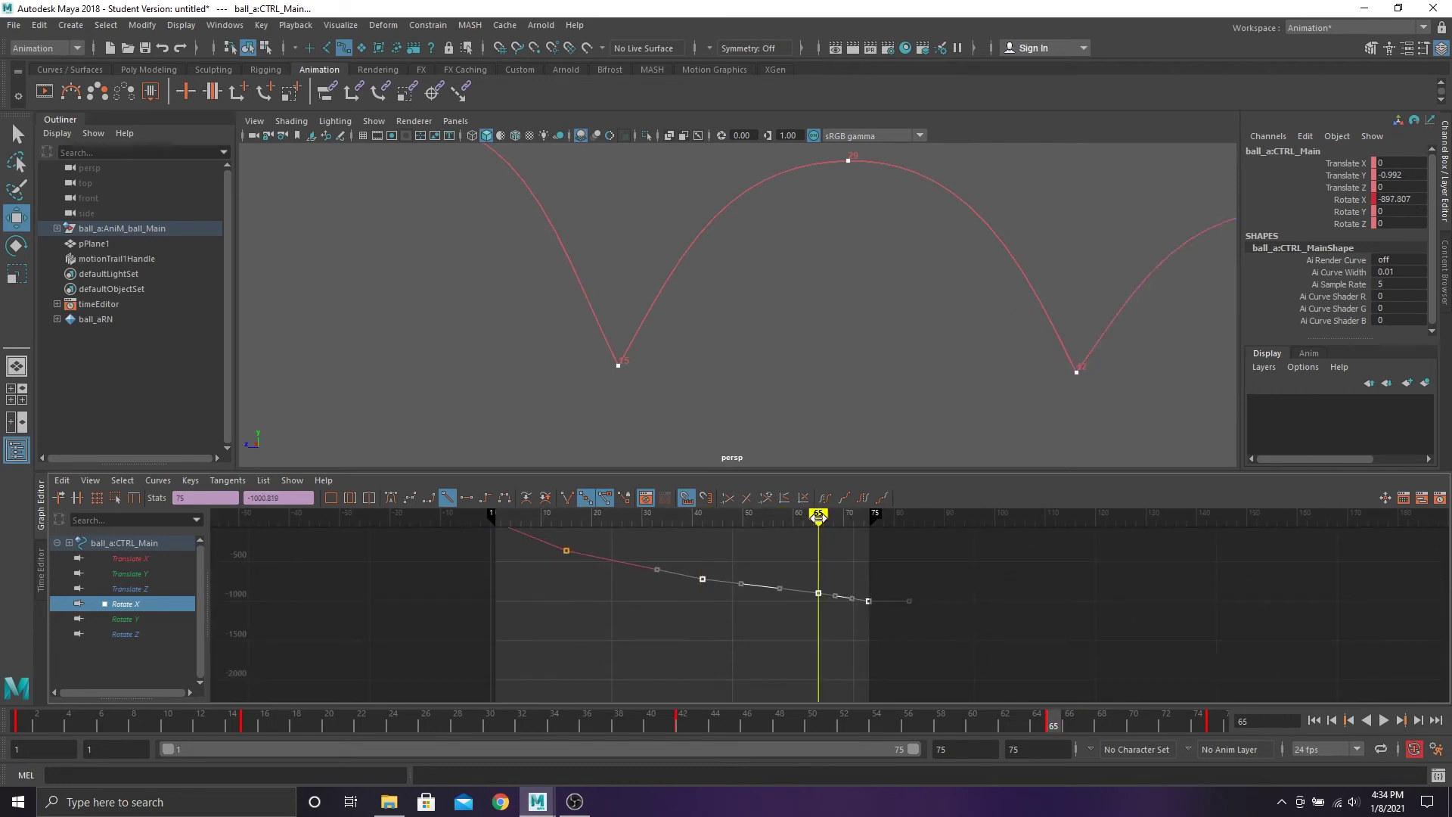
scroll(793, 559, "down", 5)
scroll(1195, 264, "down", 4)
middle_click_drag(1195, 264, 926, 280, "alt")
scroll(921, 303, "up", 4)
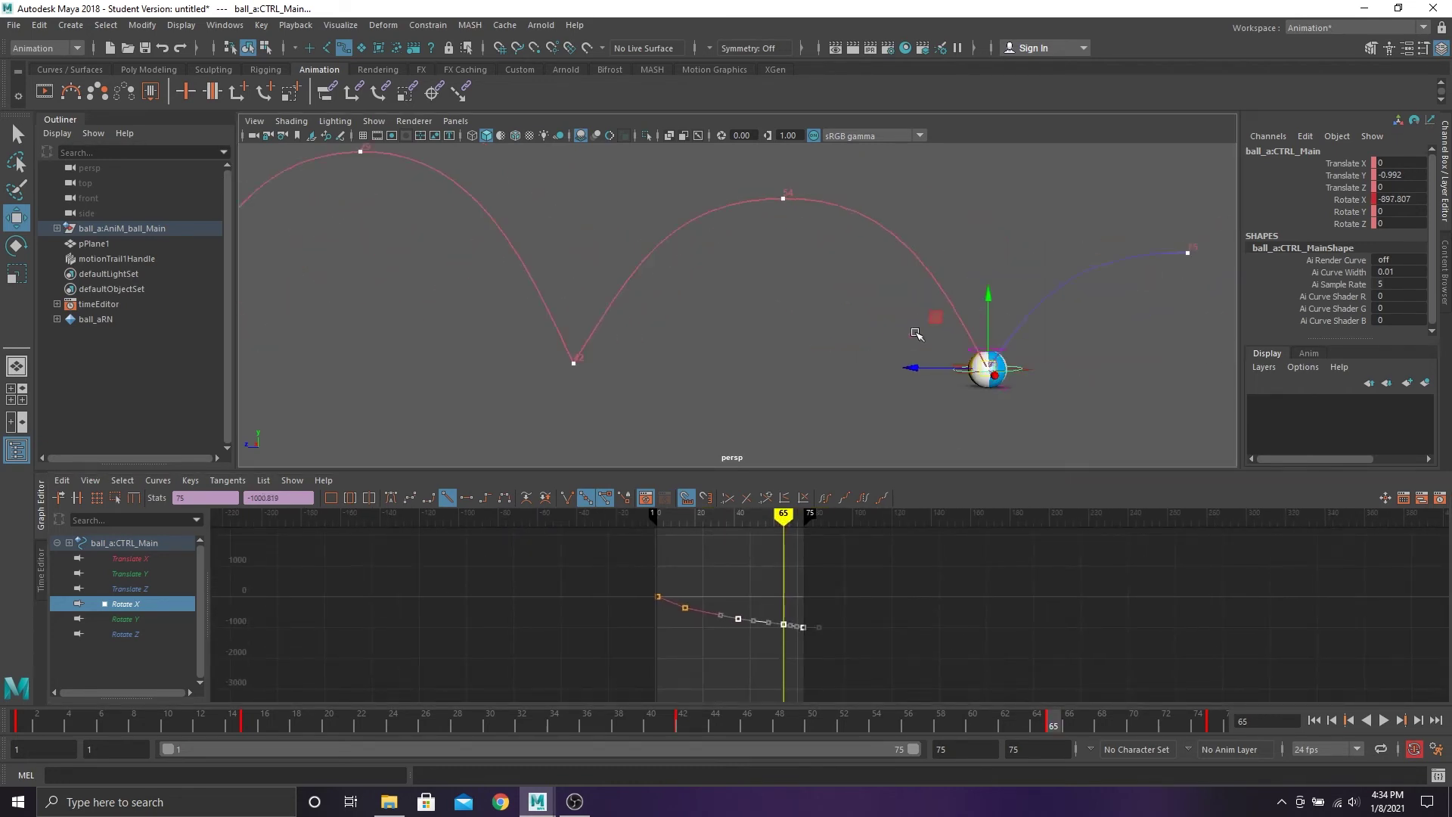
scroll(915, 332, "down", 1)
middle_click_drag(915, 332, 920, 305, "alt")
scroll(817, 625, "up", 3)
middle_click_drag(817, 625, 903, 594, "alt")
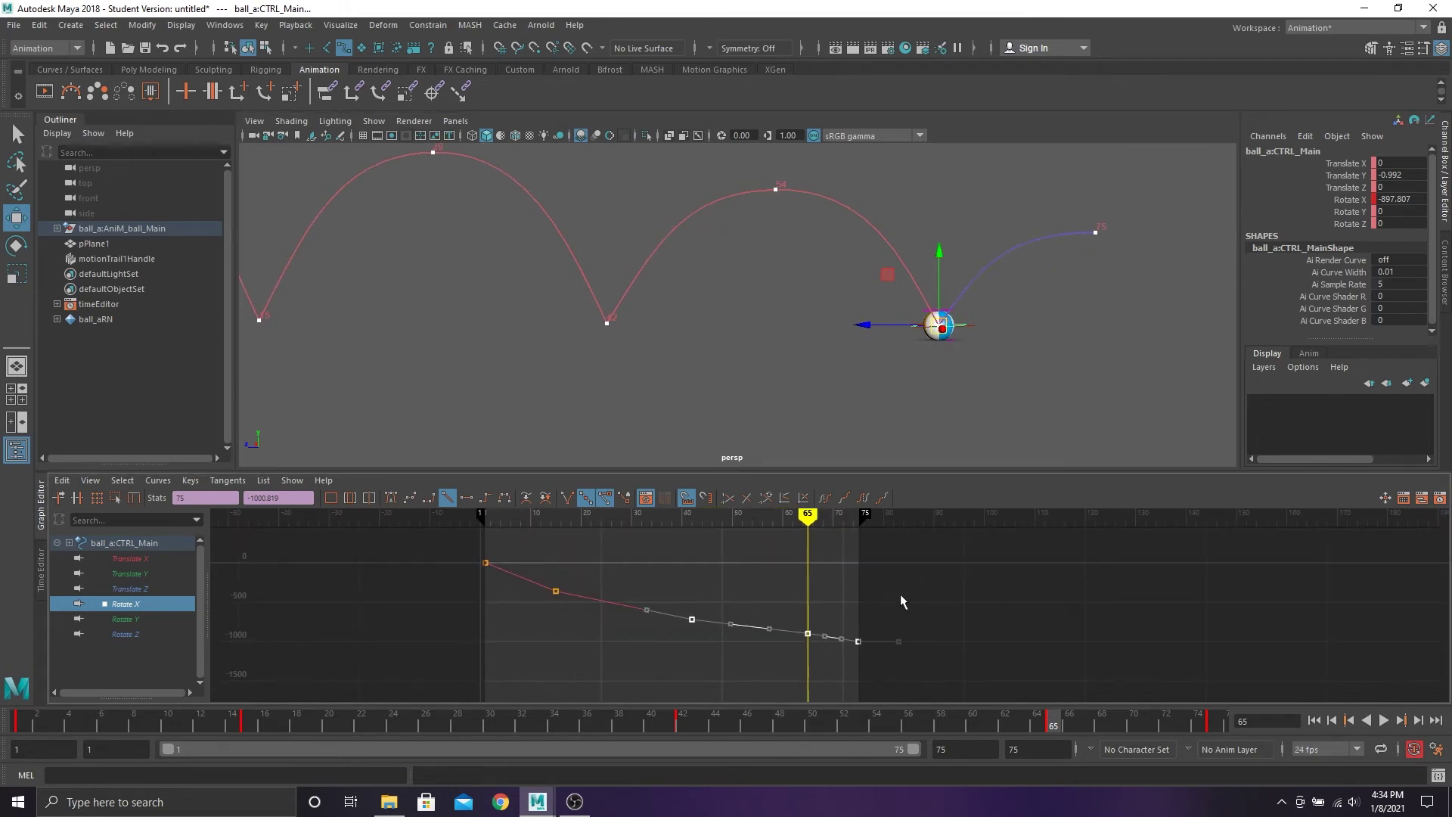
scroll(846, 652, "up", 2)
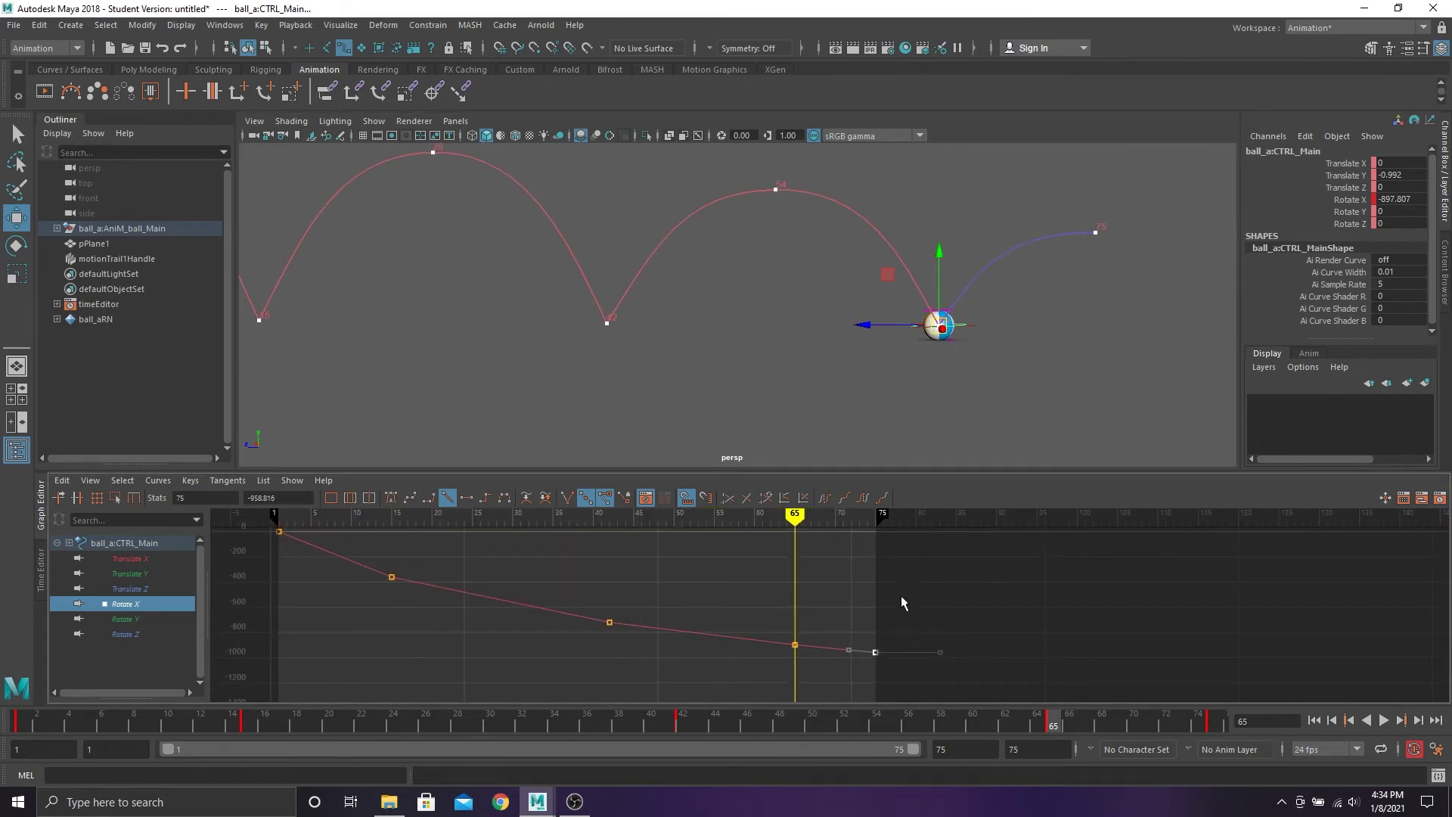
left_click(891, 606)
Examine the adjusted Rotate X curve around frame 65 and play back the whole bounce path
left_click_drag(839, 601, 740, 659)
middle_click_drag(587, 596, 727, 610, "alt")
scroll(727, 611, "down", 2)
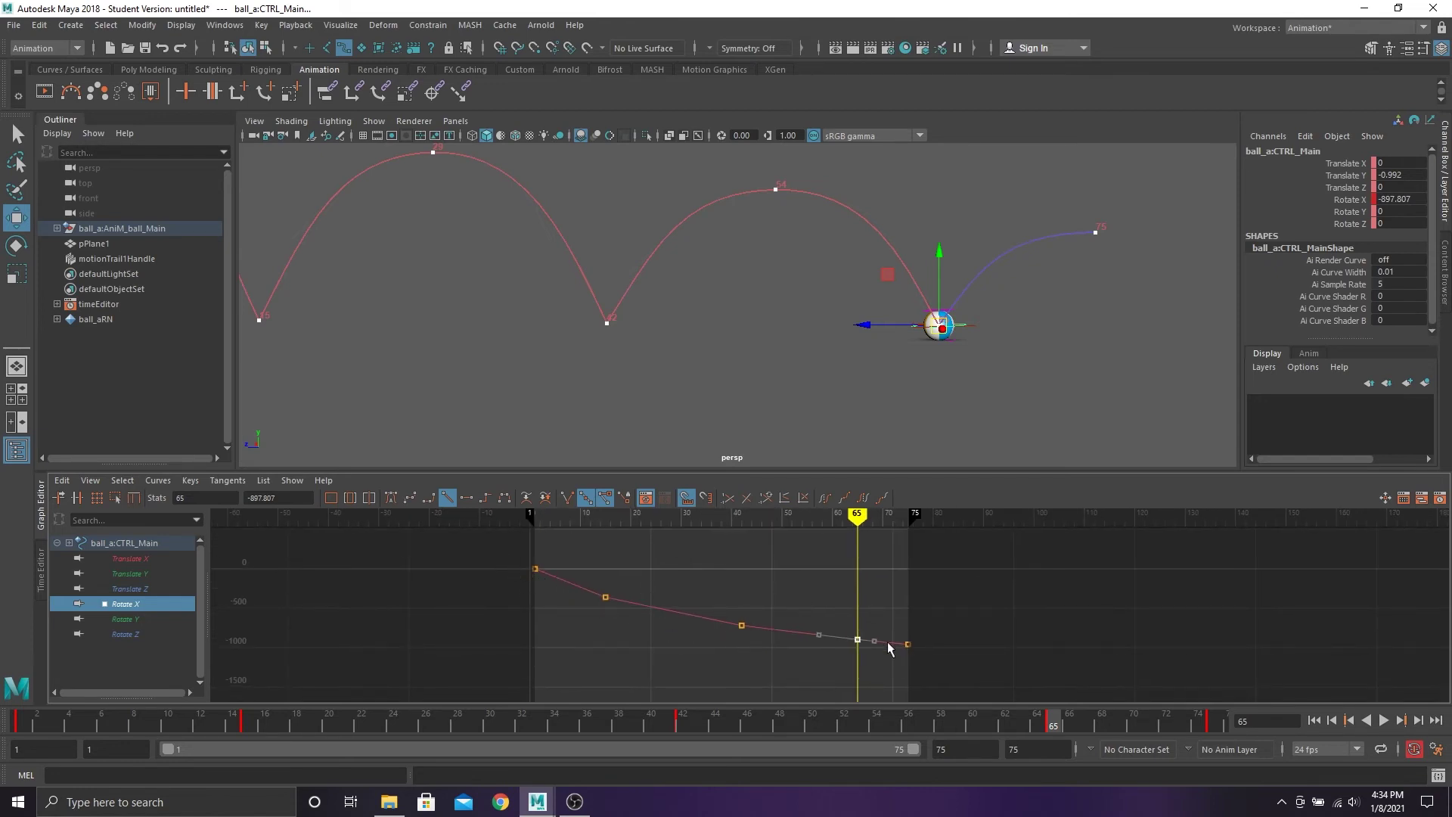
left_click(969, 635)
middle_click_drag(884, 593, 956, 616, "alt")
scroll(719, 360, "down", 3)
middle_click_drag(719, 360, 868, 406, "alt")
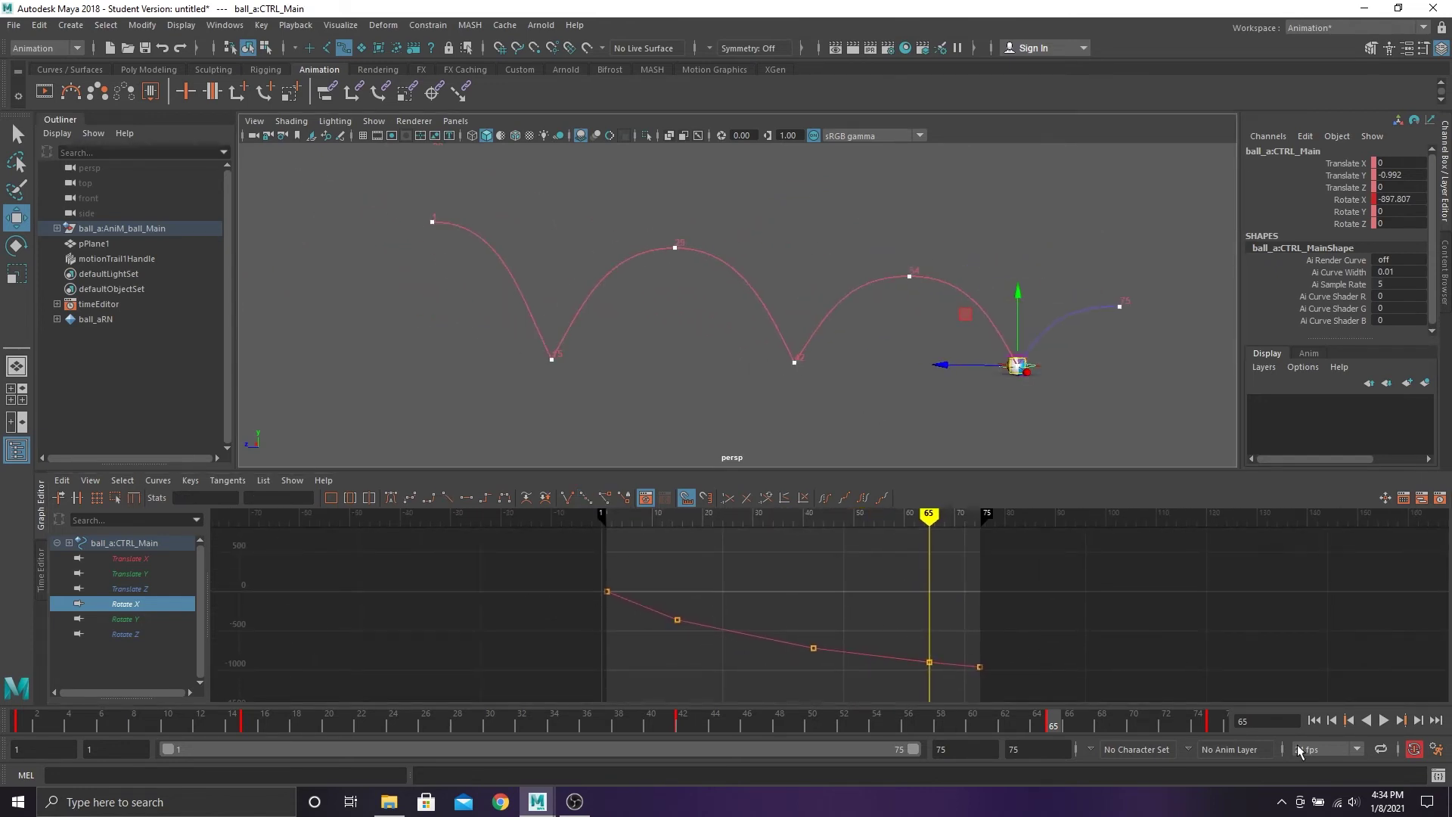
left_click(1386, 721)
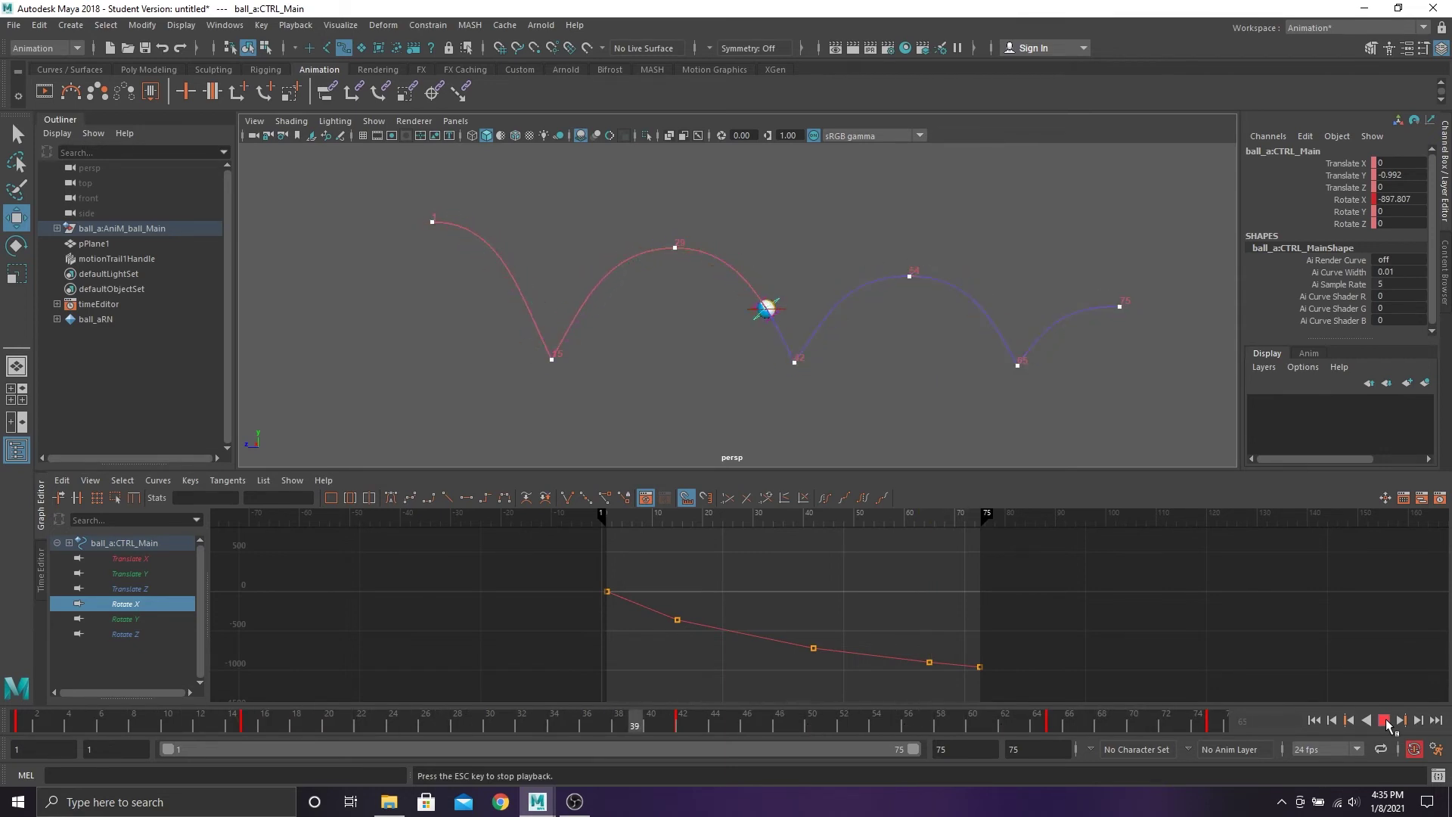
left_click(1385, 721)
Tilt the perspective view slightly to show the floor plane and replay the animation from the first frame
middle_click_drag(902, 273, 836, 279, "alt")
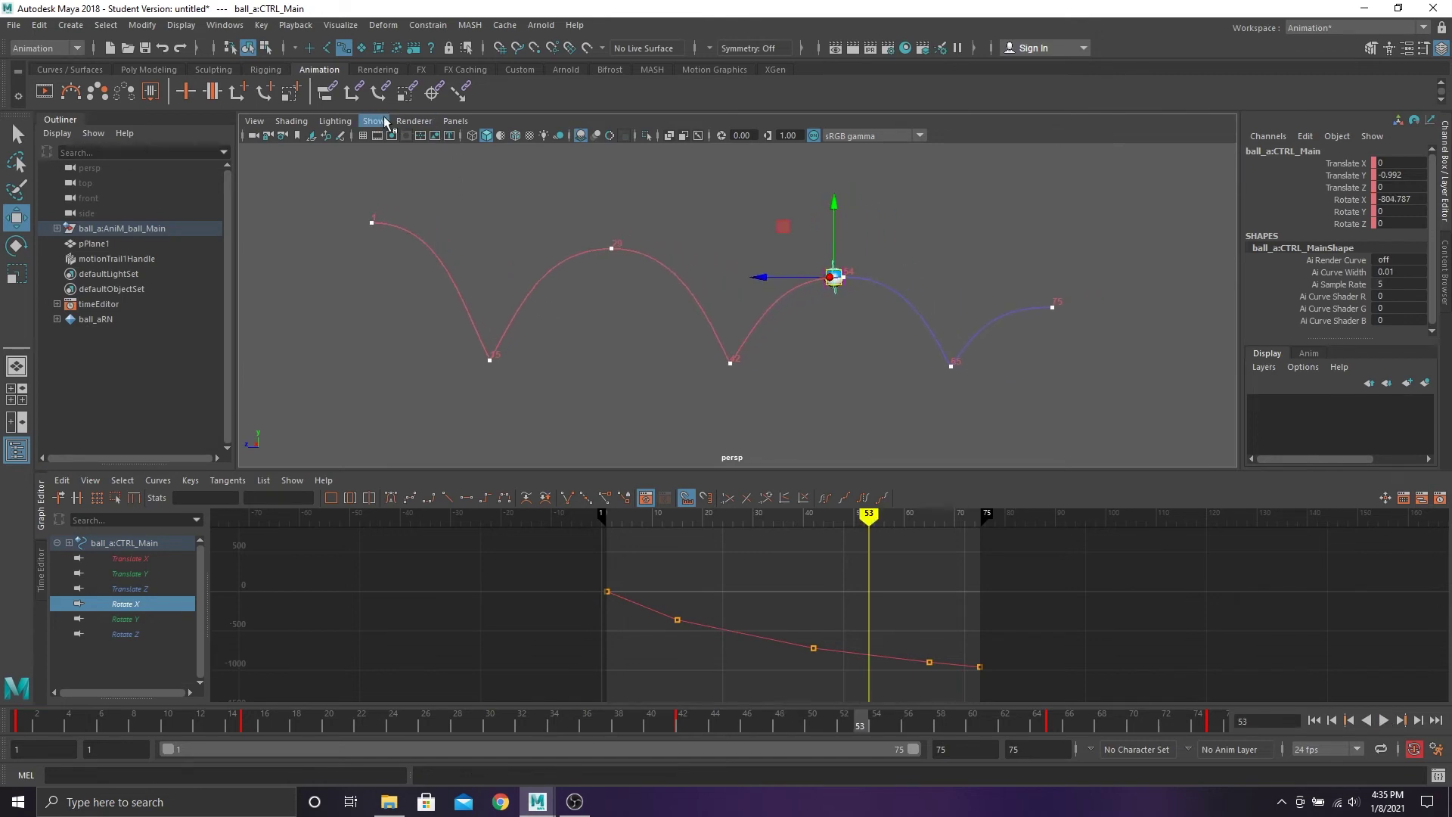
left_click_drag(580, 283, 582, 286, "alt")
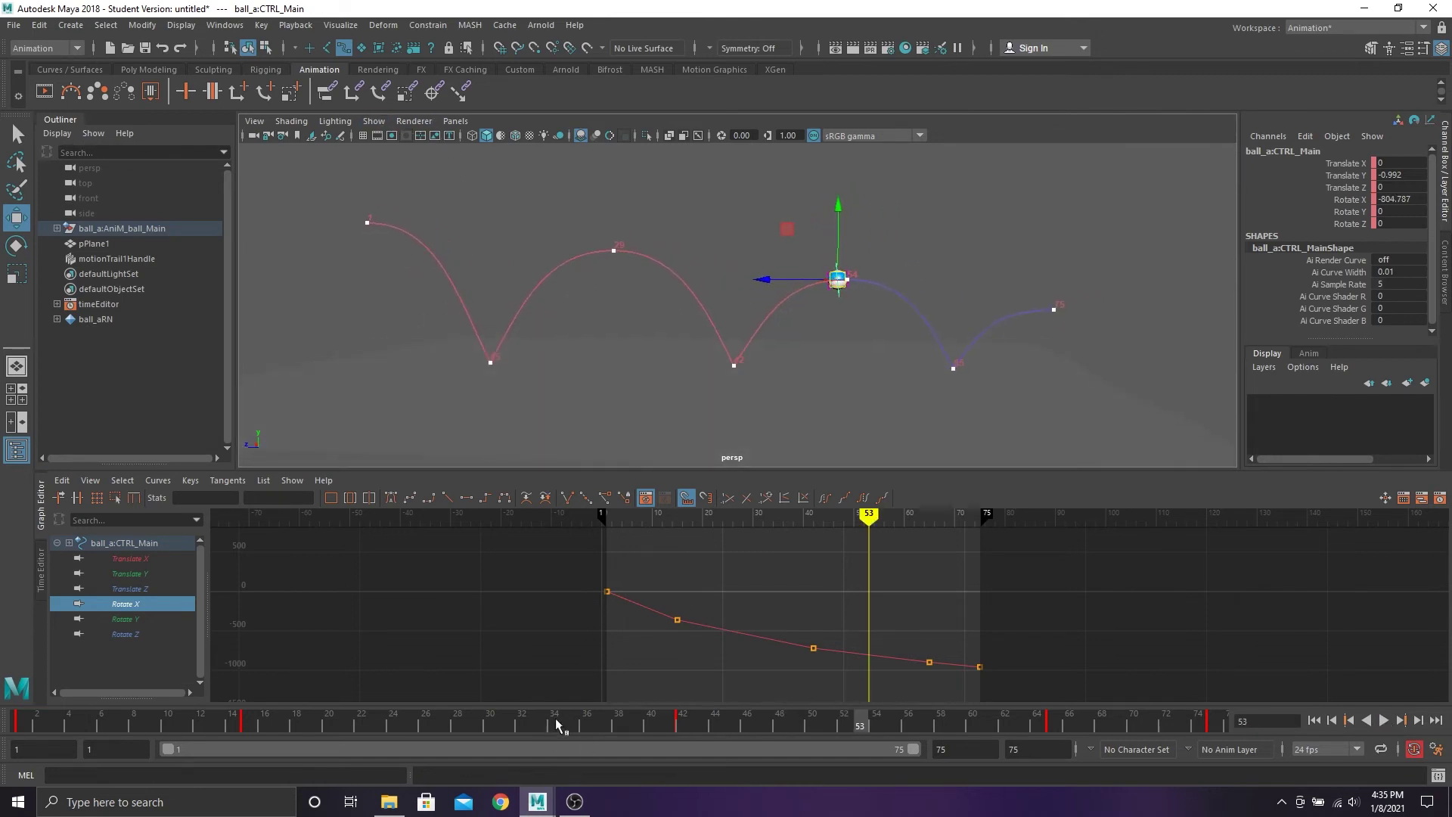
key("alt+v")
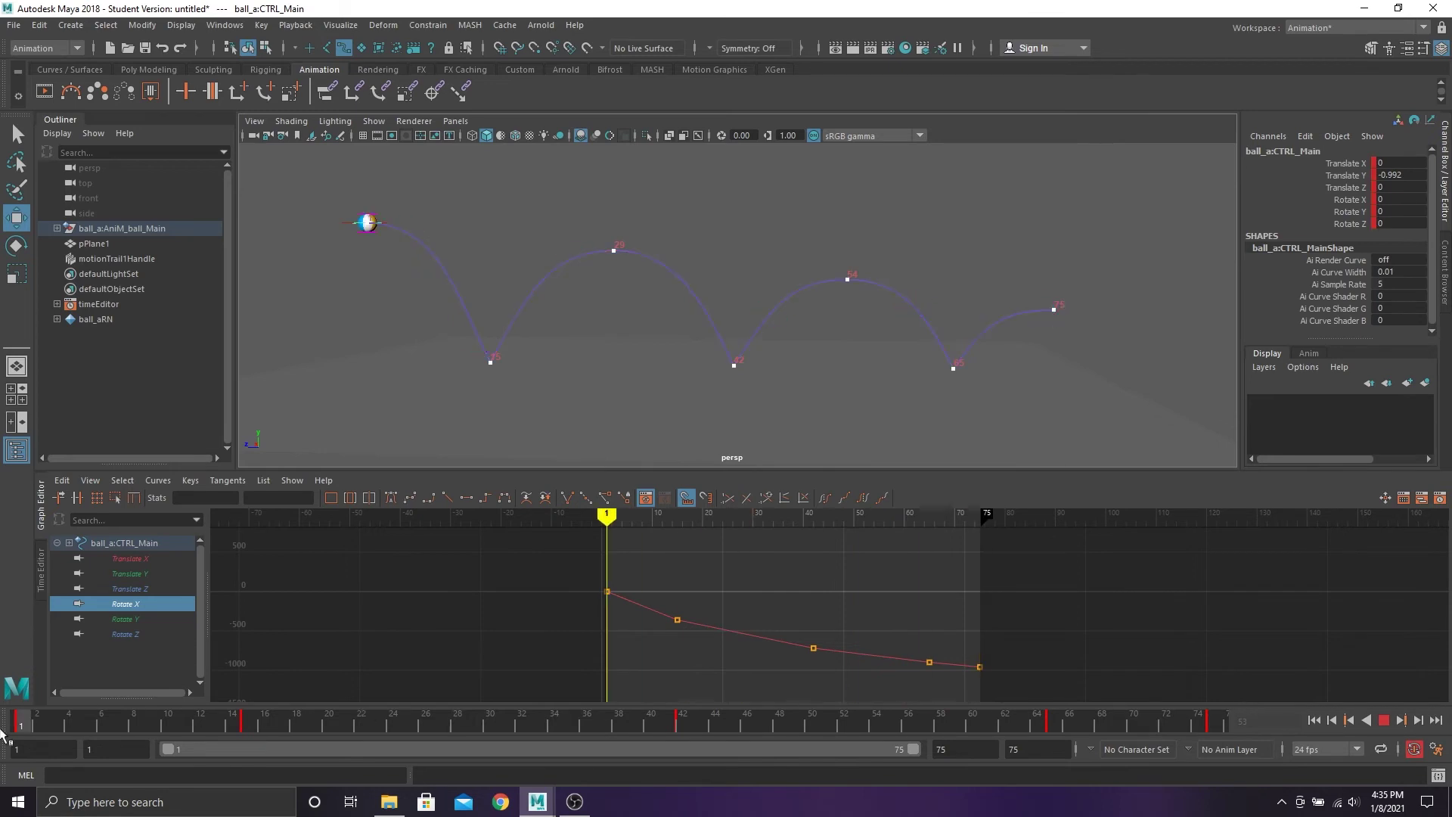
Frame the ball at frame 1, widen the view around its path, and replay the animation up to the first bounce
key("alt+v")
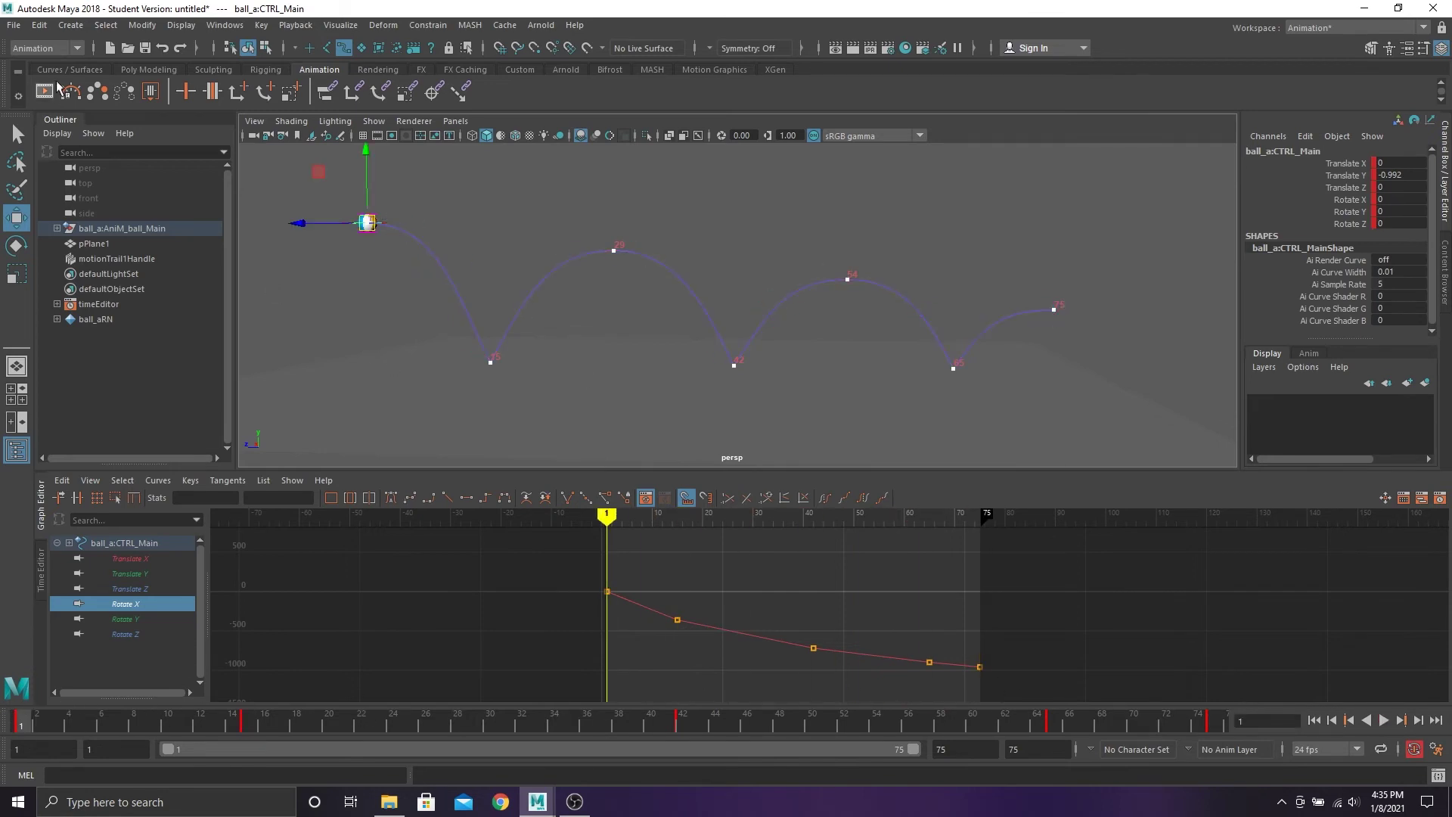
key("f")
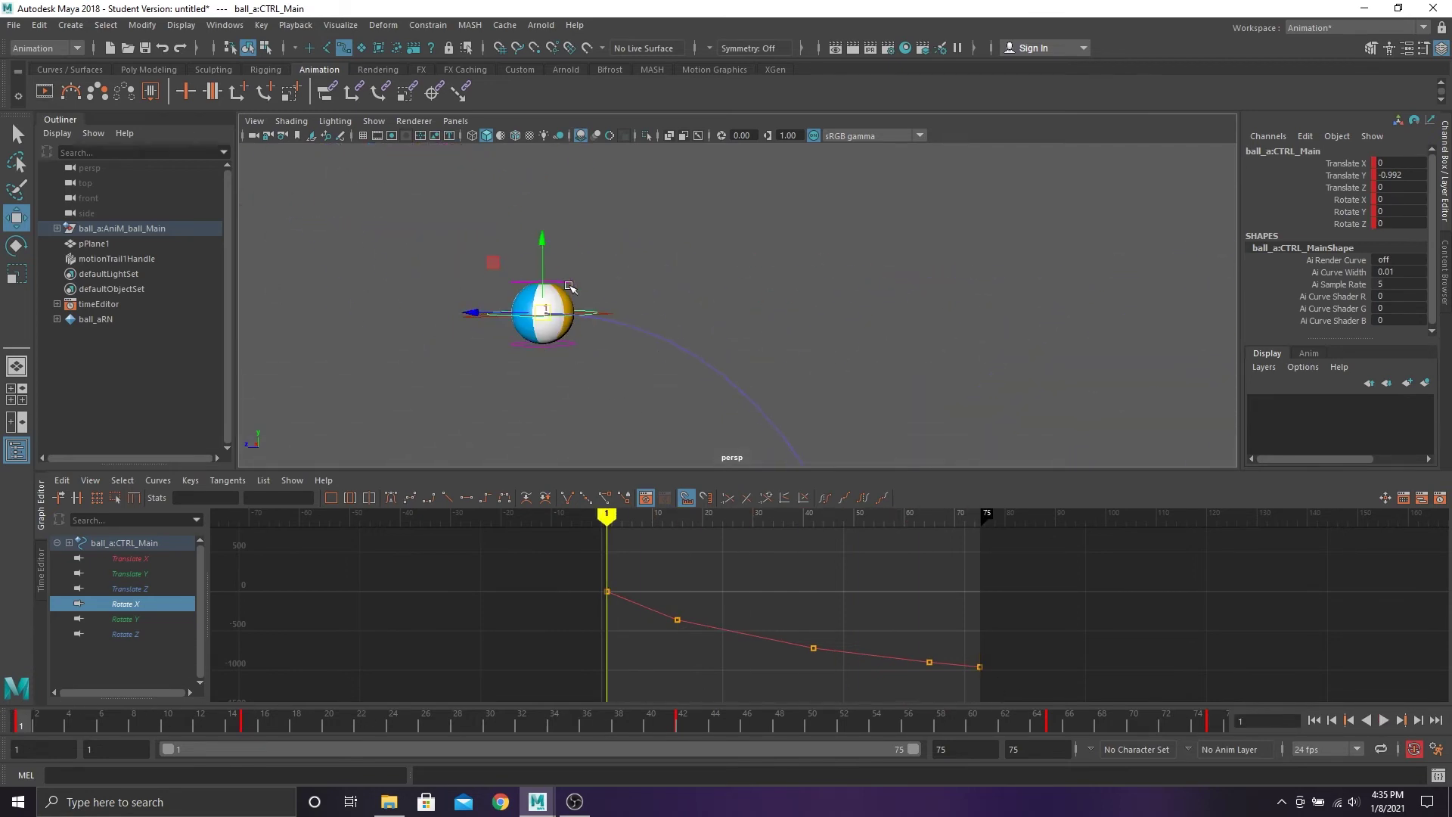
right_click_drag(619, 449, 533, 254, "alt")
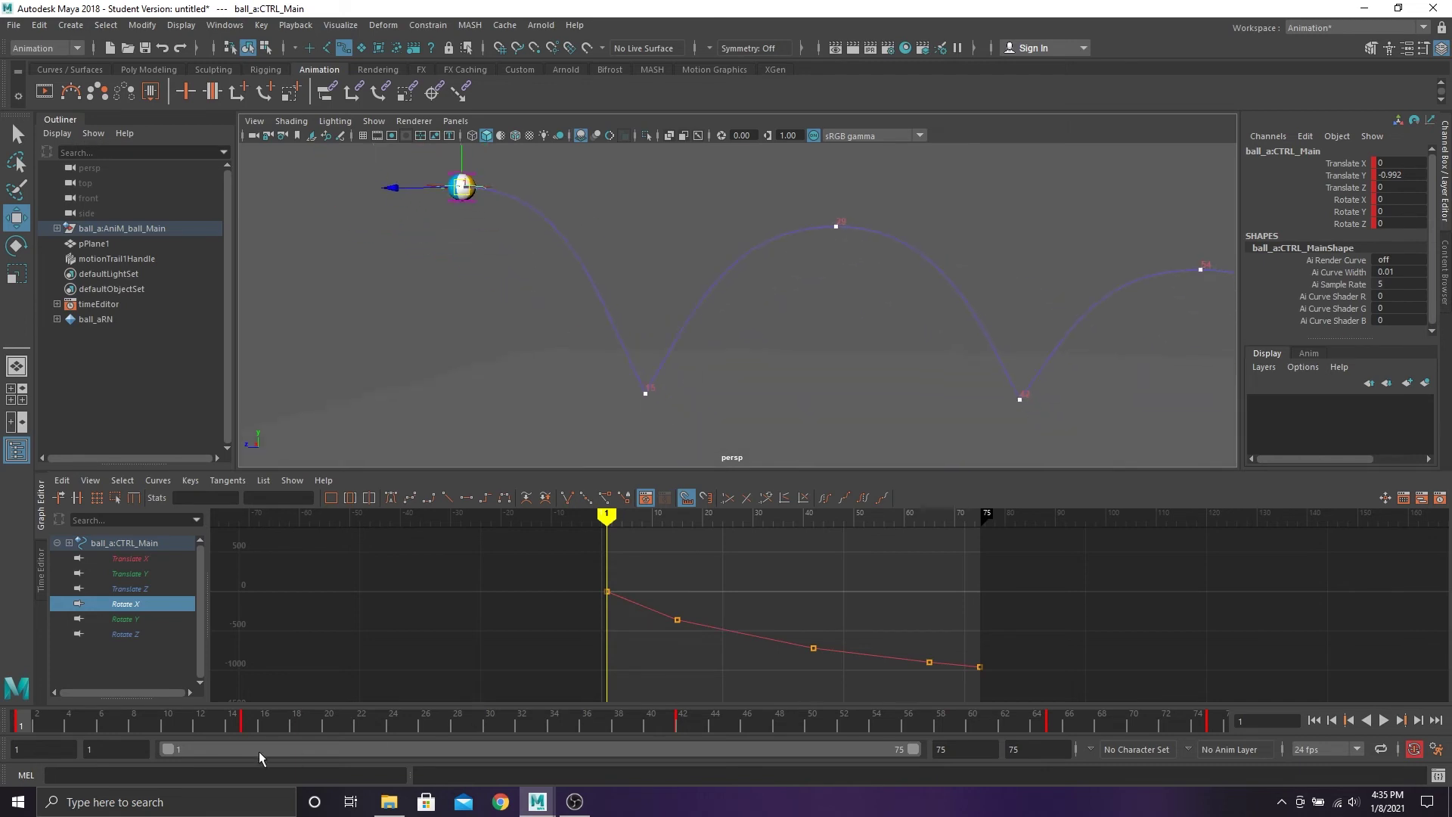
key("alt+v")
key("alt+v")
Select the ball's top squash control at frame 15 and key its translation at frames 14, 15 and 16
scroll(761, 299, "up", 8)
middle_click_drag(660, 401, 749, 292, "alt")
scroll(848, 369, "down", 3)
middle_click_drag(849, 371, 842, 356, "alt")
left_click(745, 195)
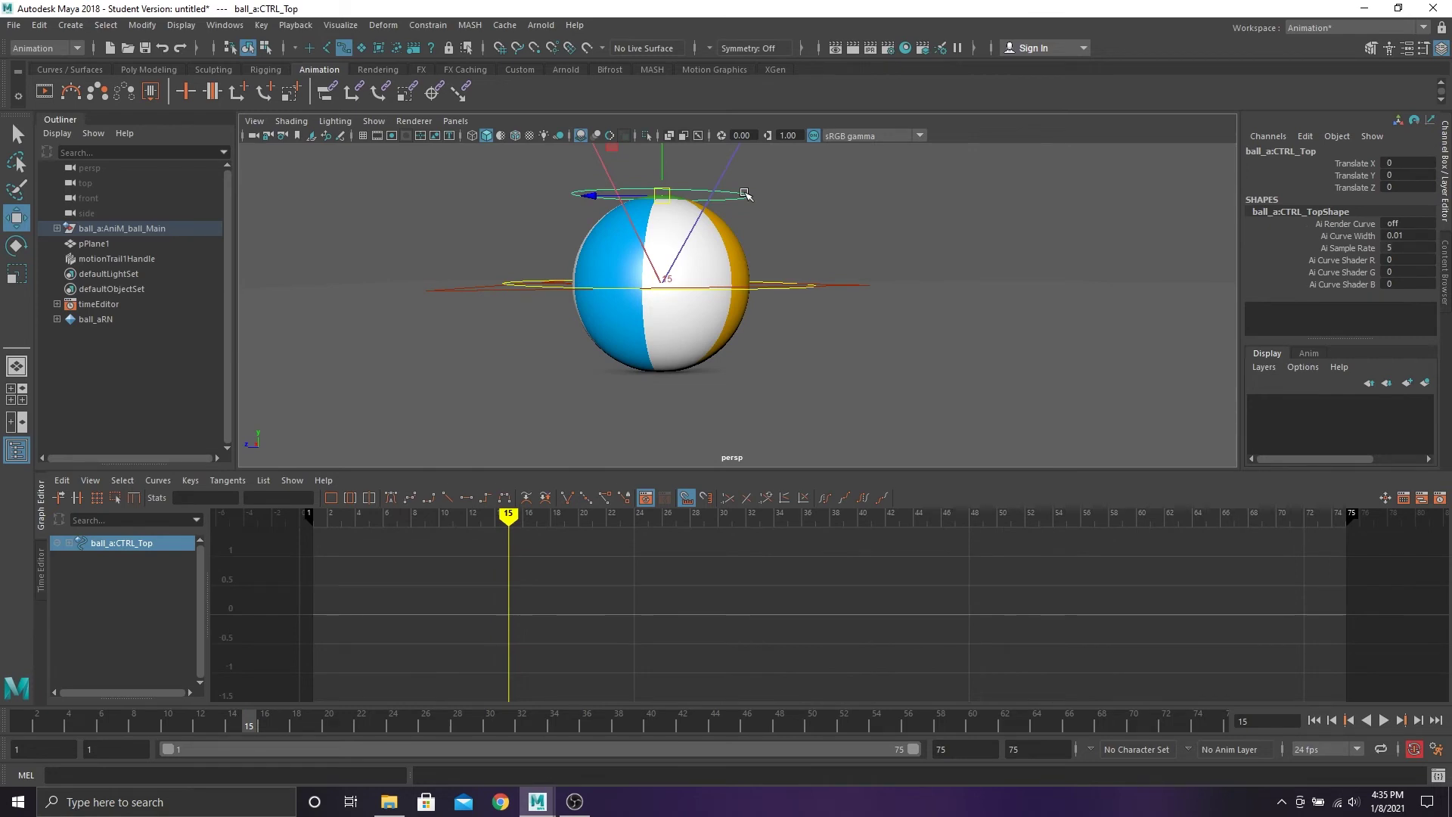
key("s")
left_click(233, 721)
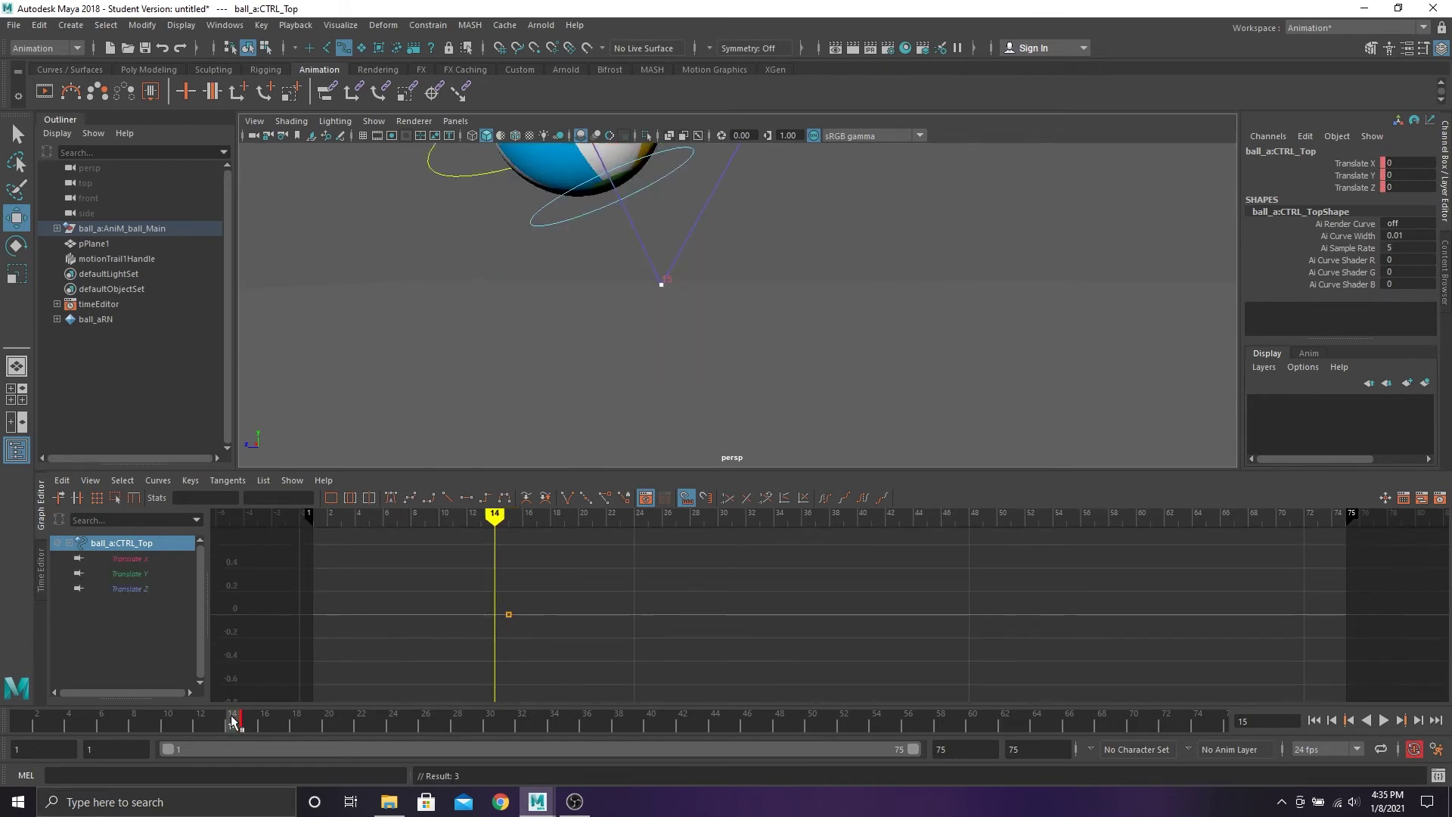
left_click(264, 727)
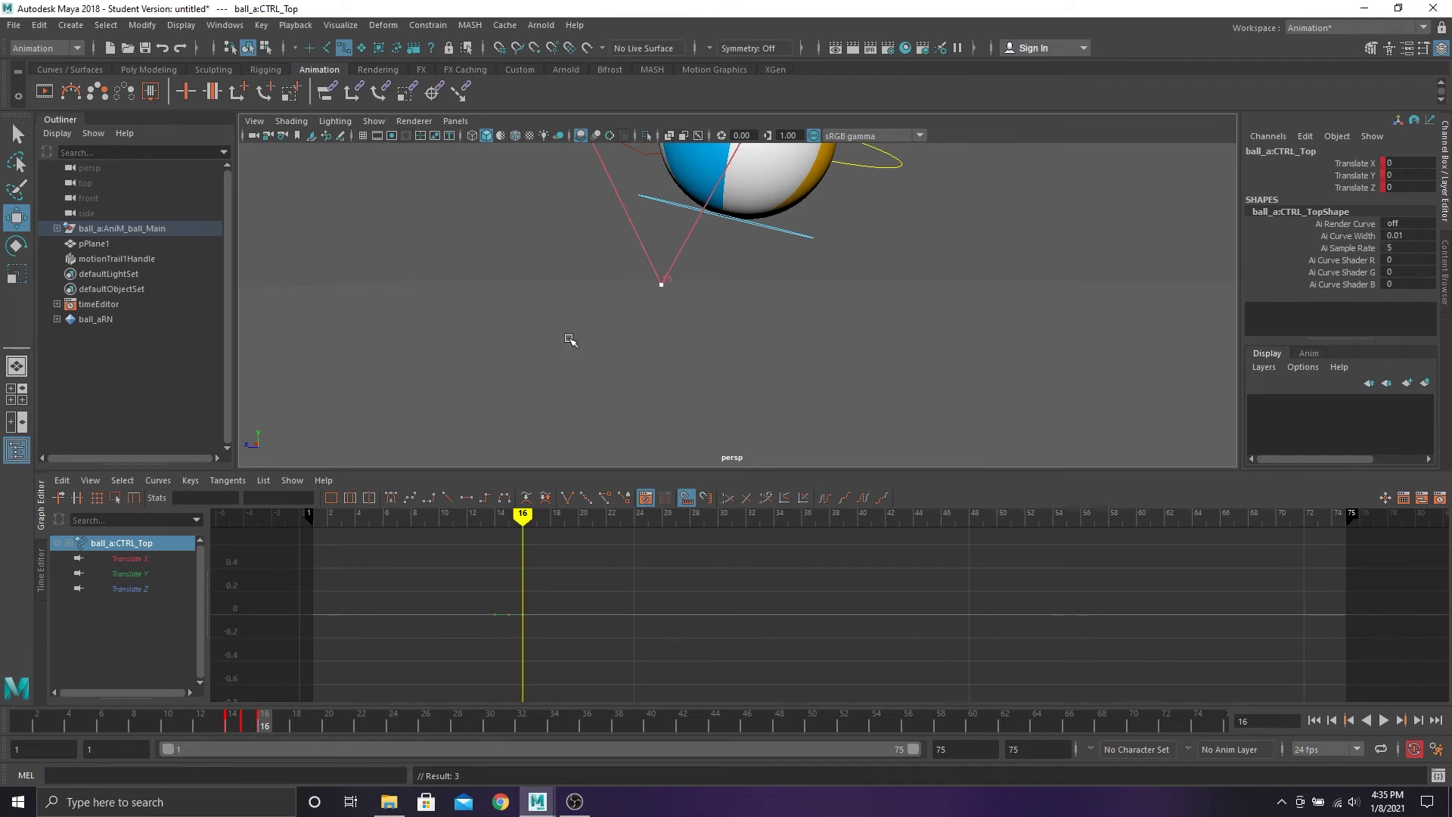
Key the top control's neutral translation at frames 10 and 20 on either side of the first bounce
key("f")
left_click_drag(259, 728, 169, 726)
left_click(247, 725)
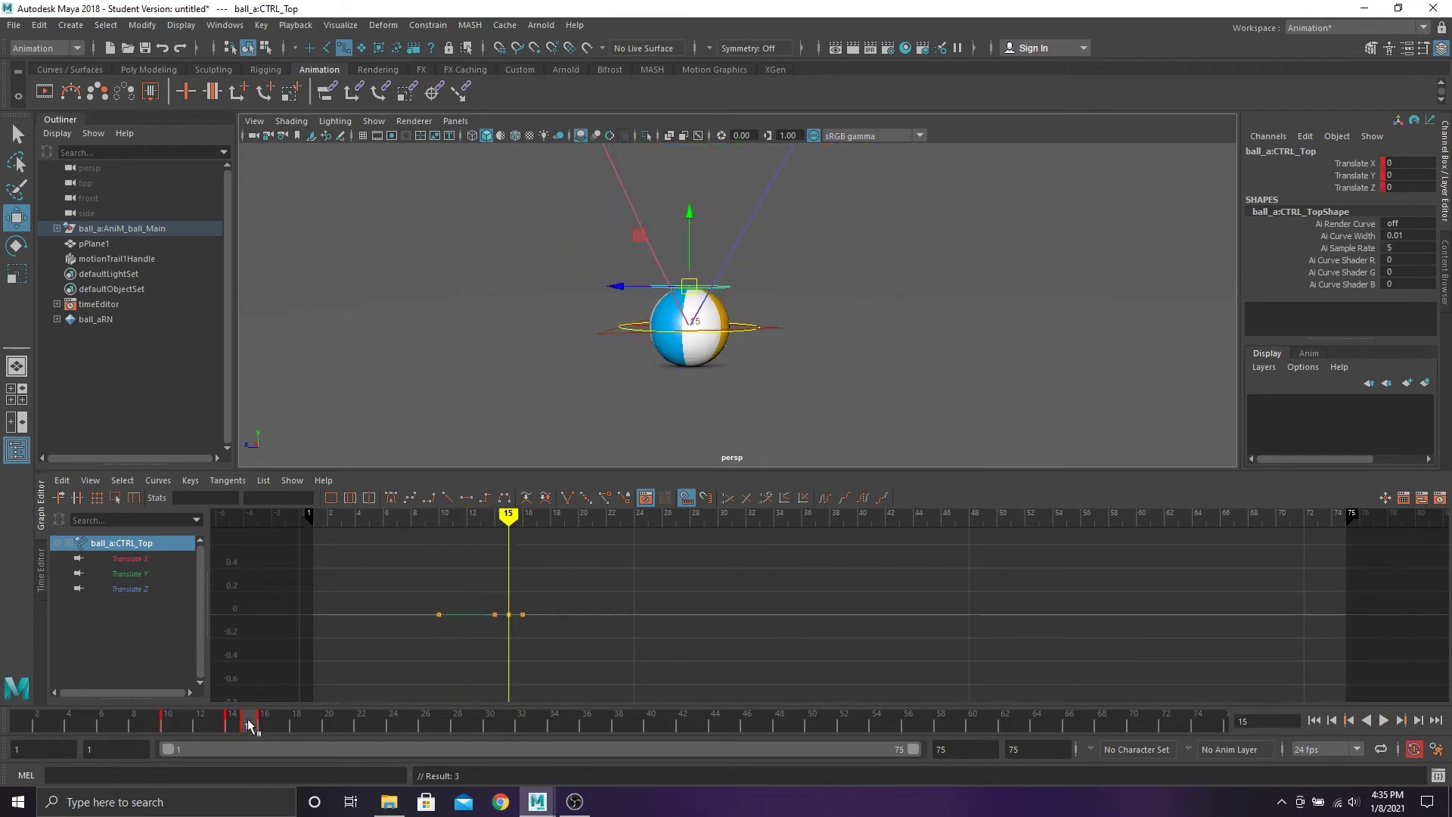
left_click_drag(325, 725, 326, 724)
key("s")
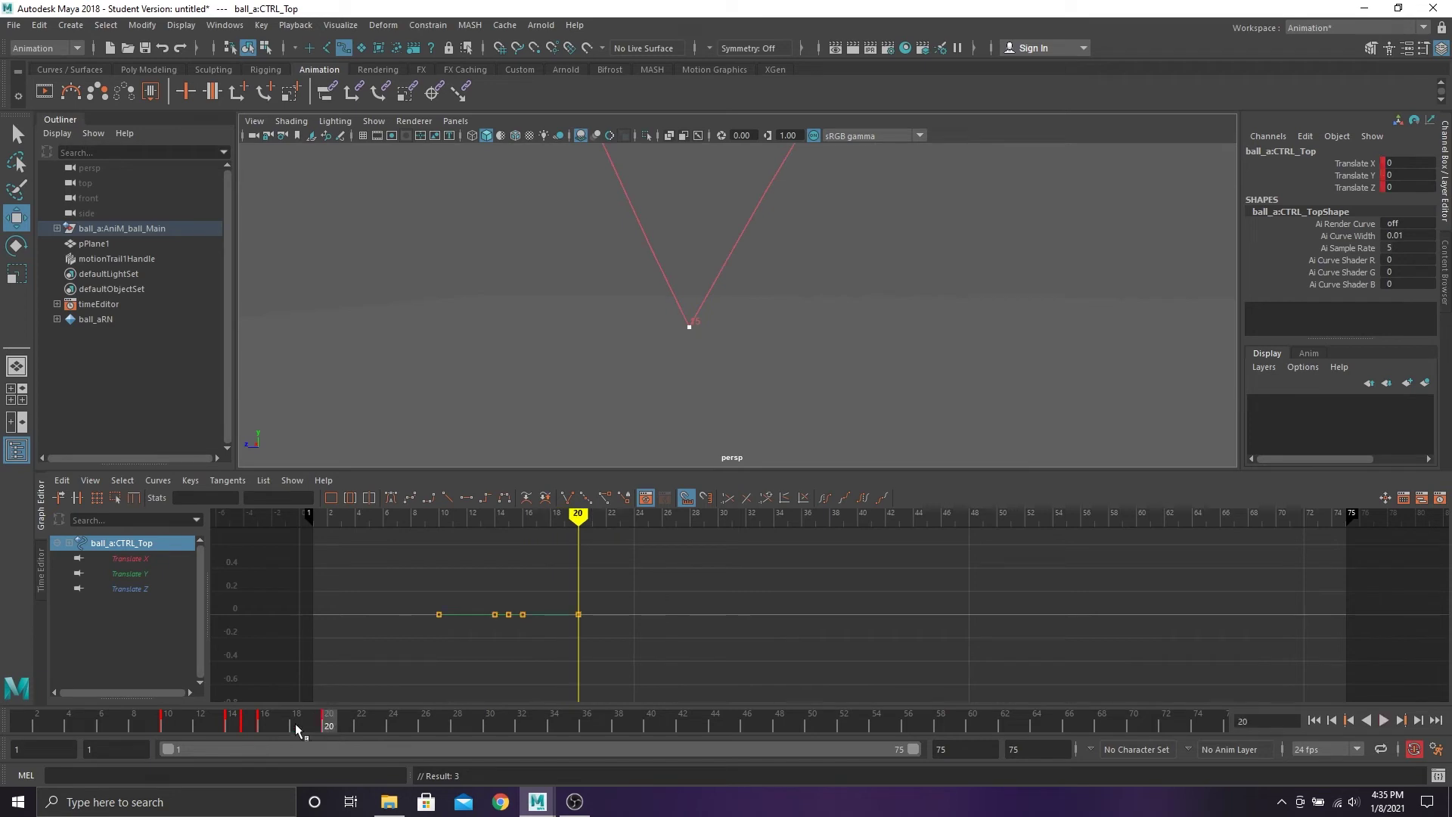
At frame 15, lower the top control to squash the ball, keying Translate Y at about -0.498
left_click(250, 728)
scroll(694, 425, "down", 4)
scroll(694, 425, "up", 4)
mouse_move(735, 355)
middle_mouse_down("alt")
mouse_move(684, 389)
mouse_move(735, 355)
middle_mouse_up("alt")
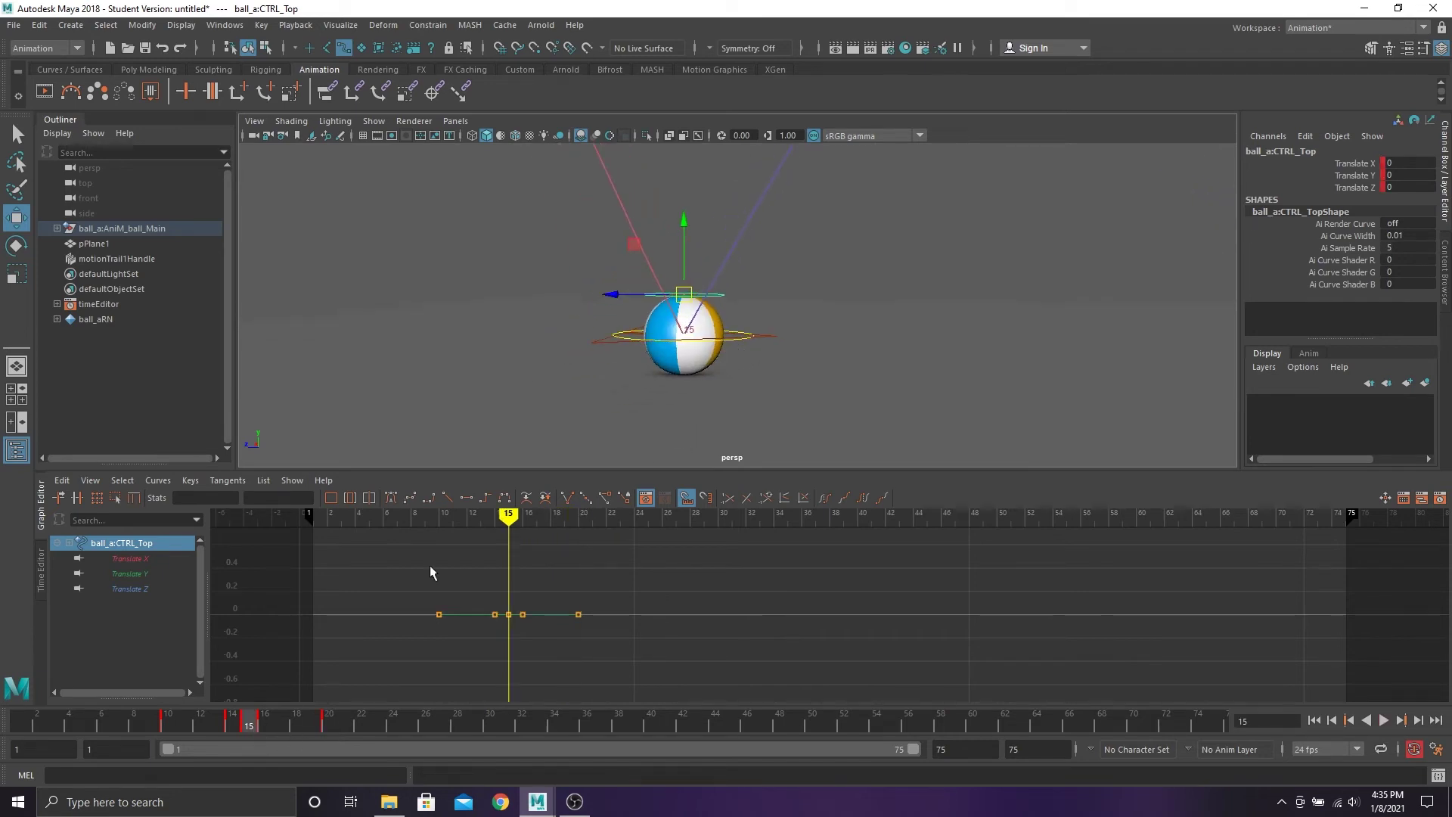
key("alt+v")
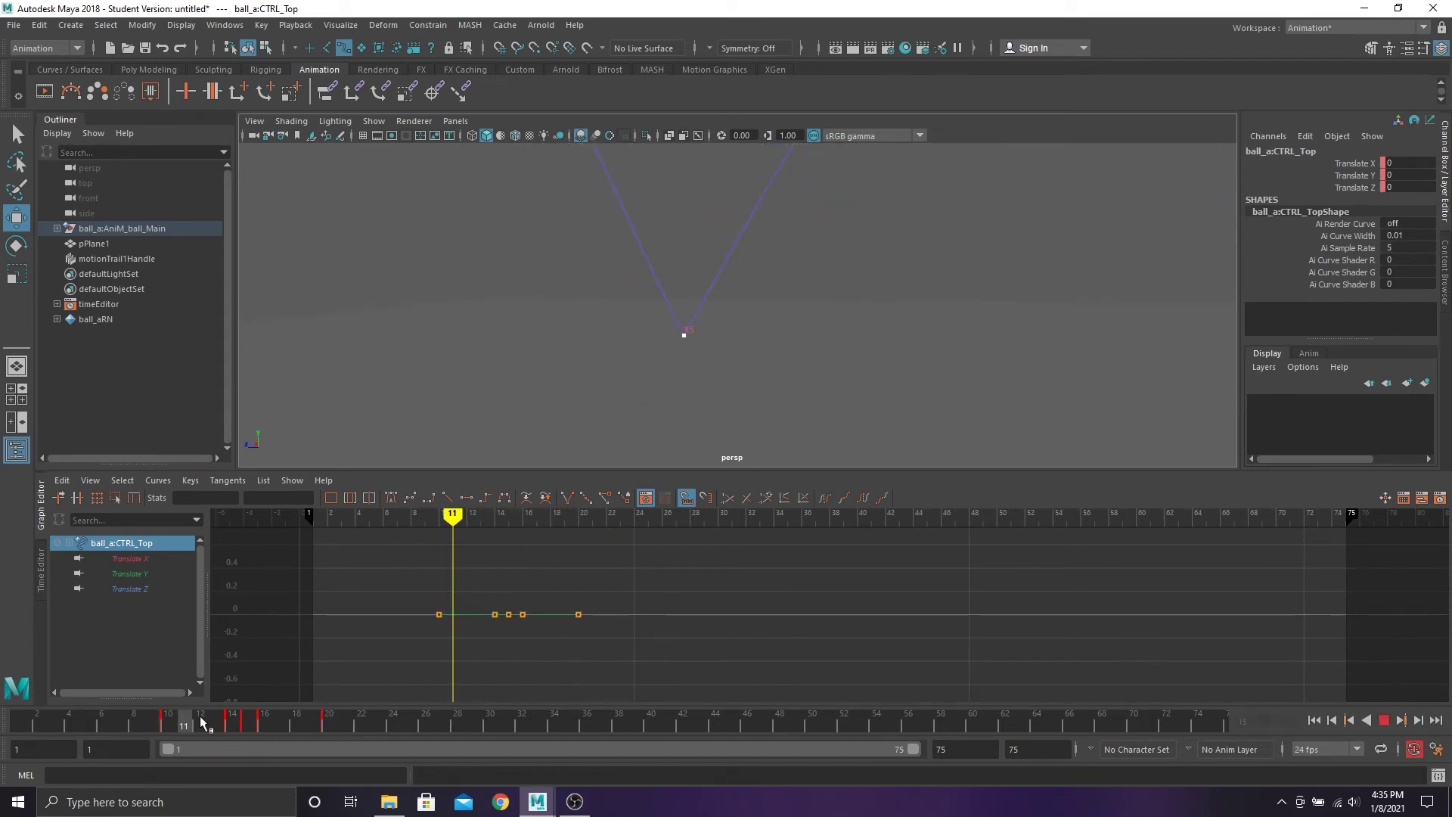
left_click(249, 726)
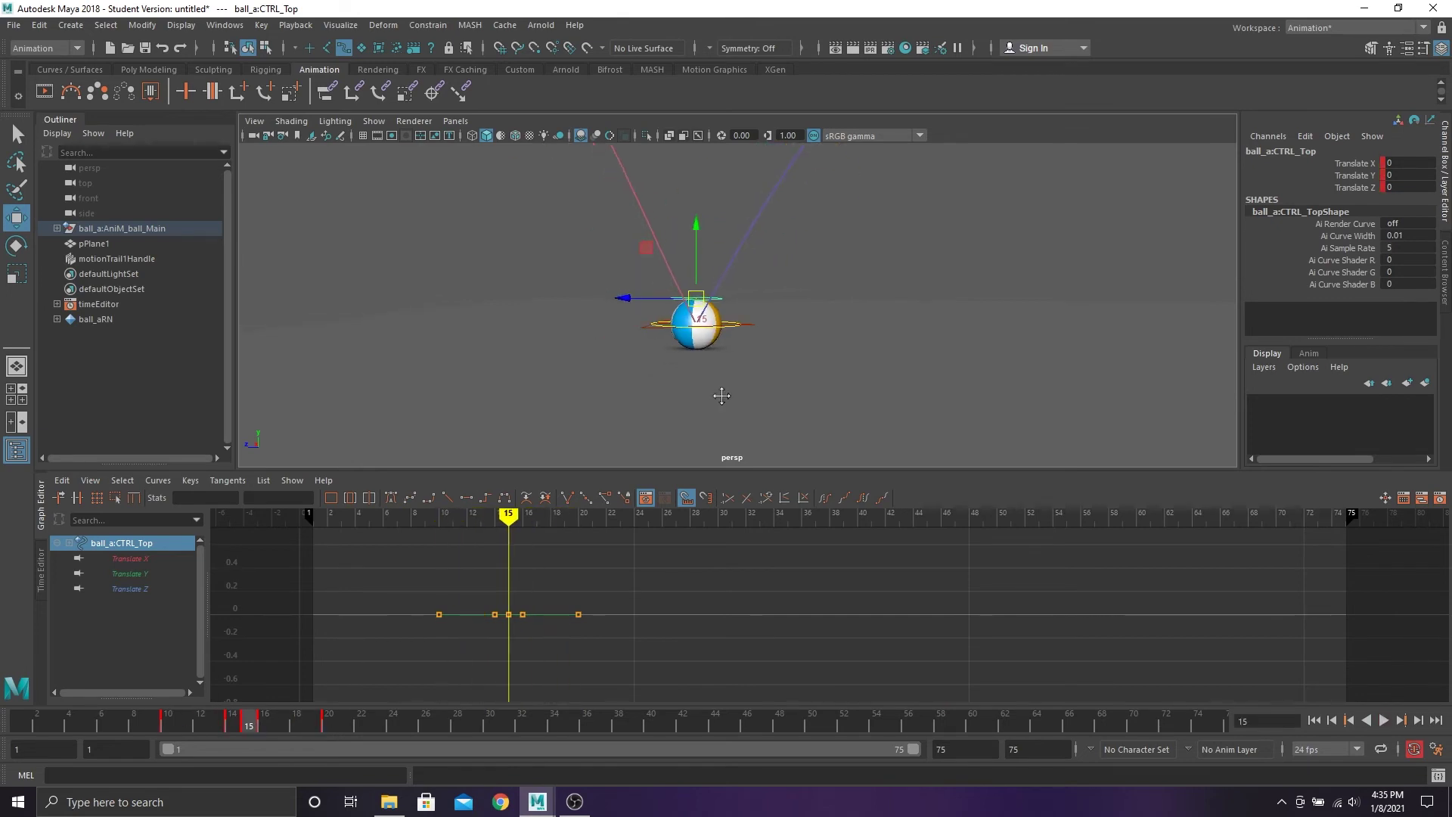
left_click_drag(655, 233, 660, 246)
key("s")
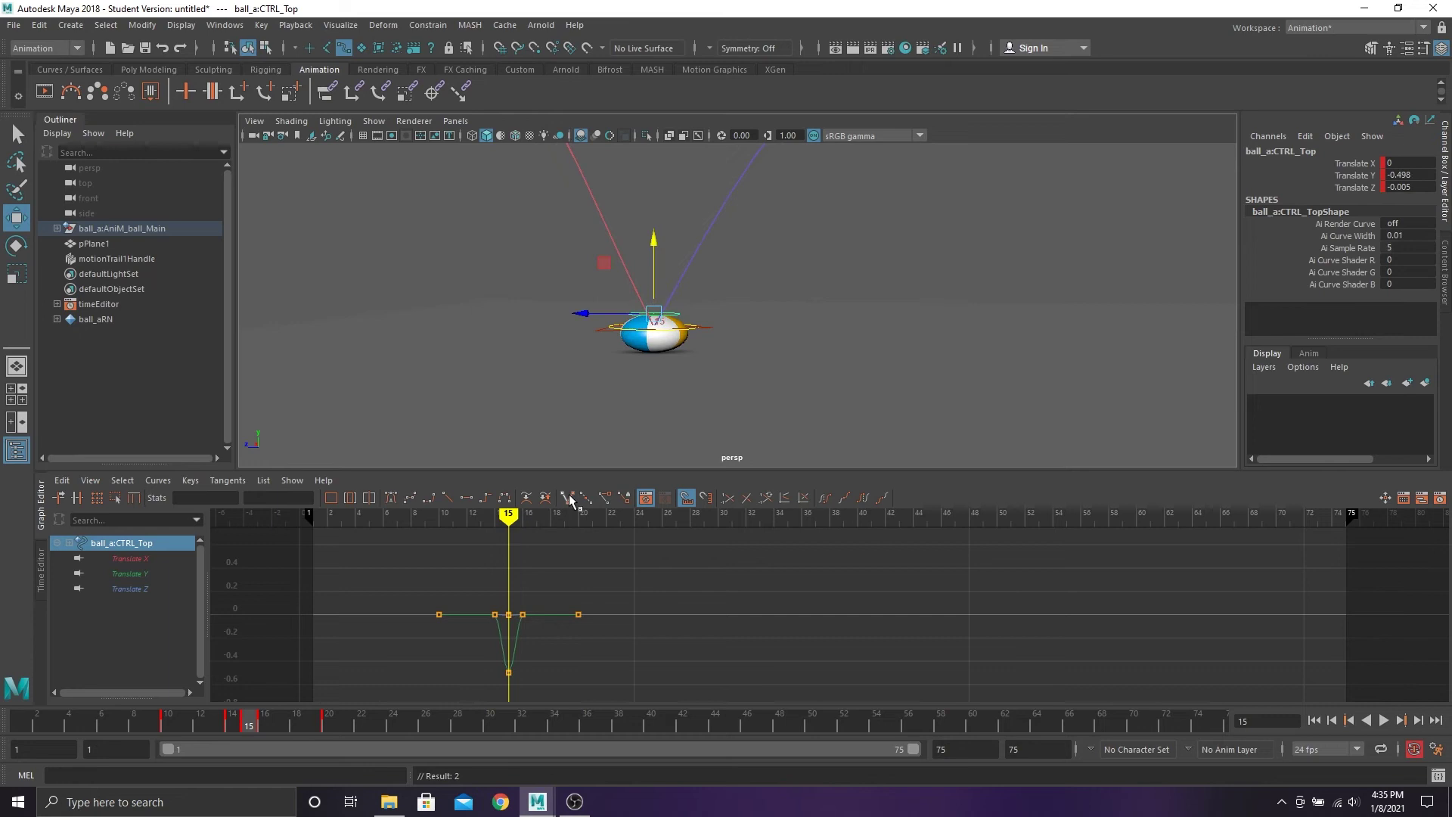
At frame 16, stretch the ball along its rising path with Translate Y about 0.652 and Translate Z about -0.671
left_click(262, 726)
left_click_drag(635, 205, 612, 236)
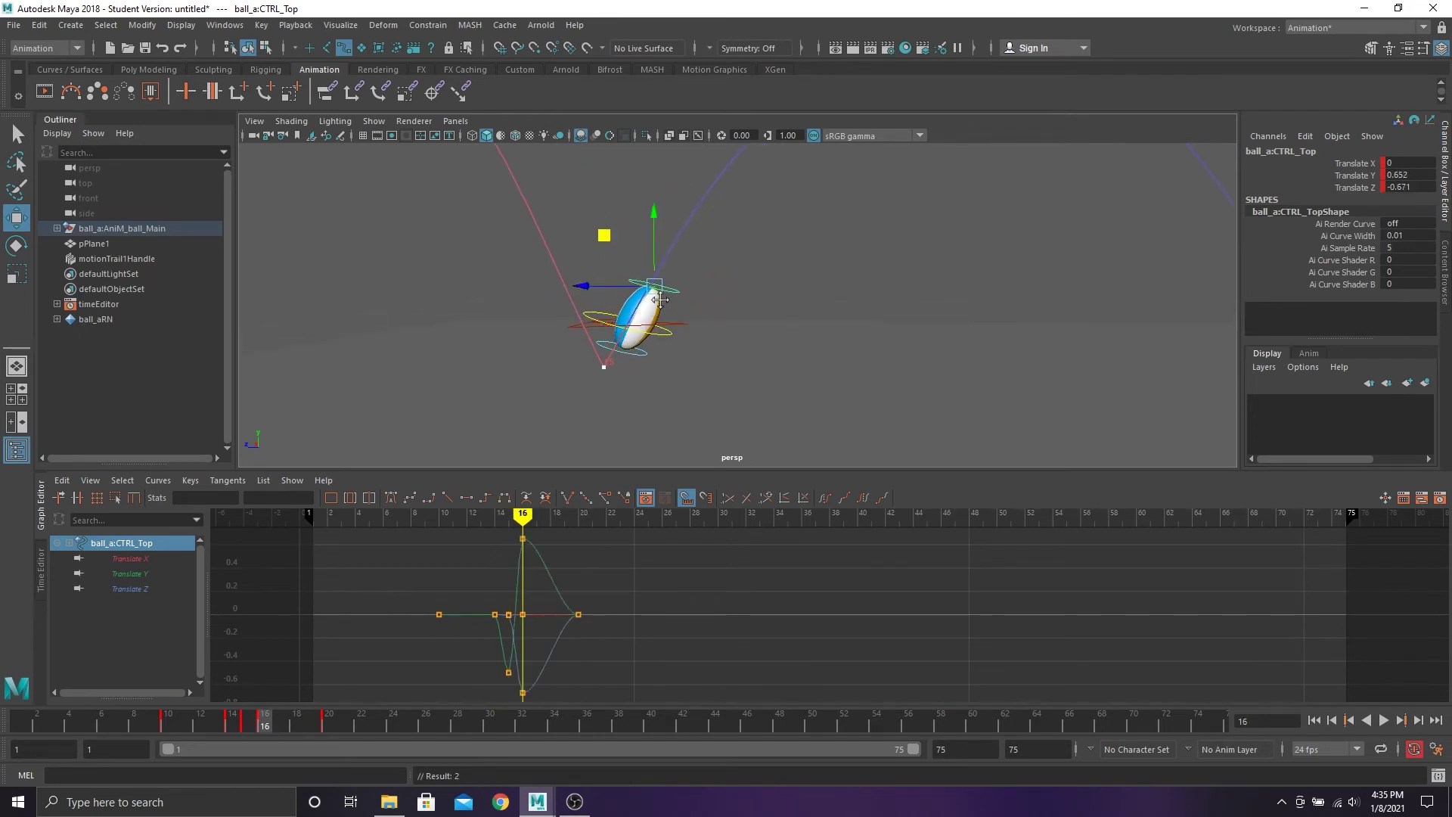
middle_click_drag(639, 304, 698, 281, "alt")
At frame 14, stretch the ball along its falling path and key Translate Y about 0.569 and Translate Z about -0.037
left_click(232, 727)
middle_click_drag(454, 408, 524, 432, "alt")
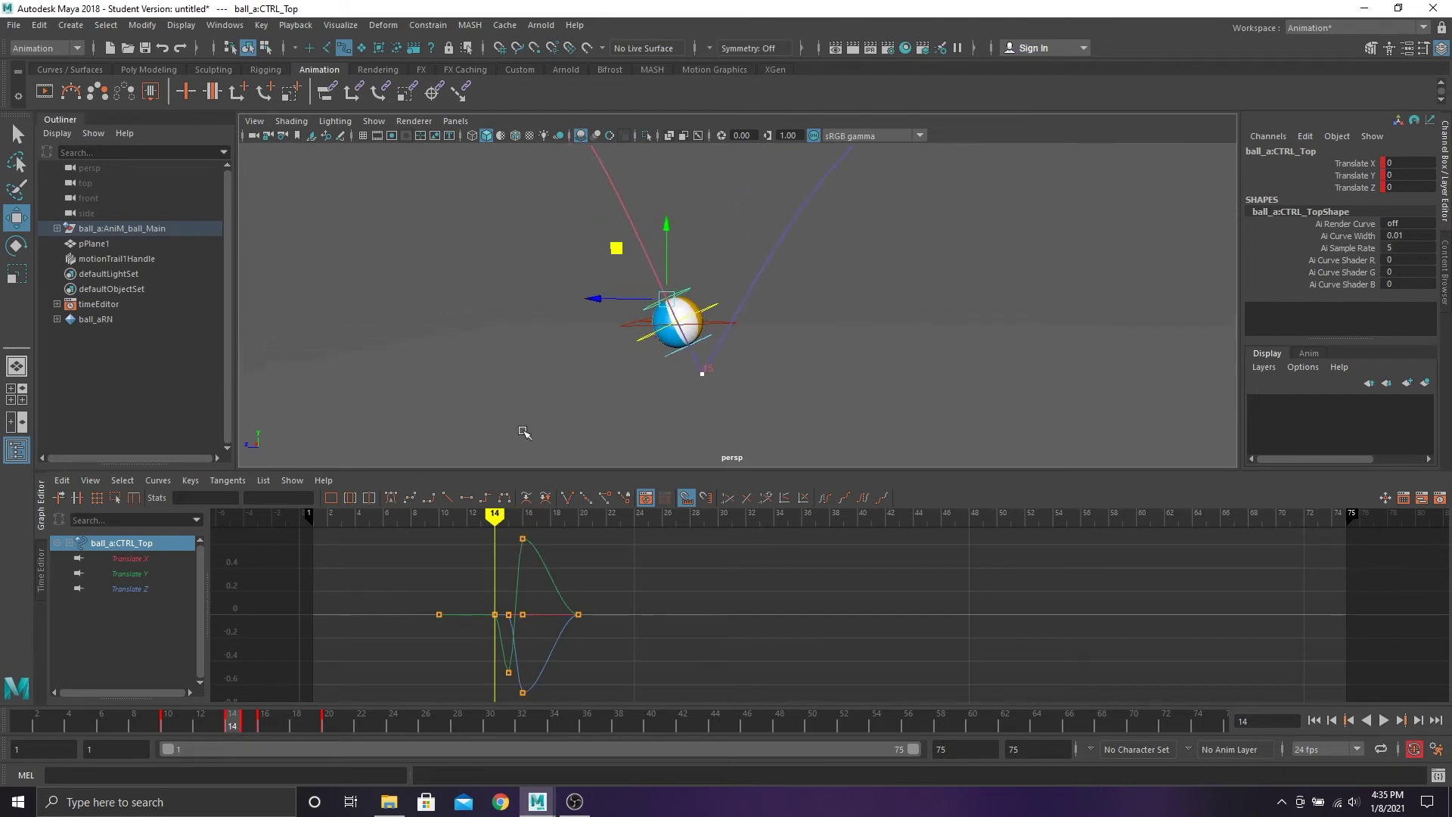
left_click_drag(618, 249, 609, 241)
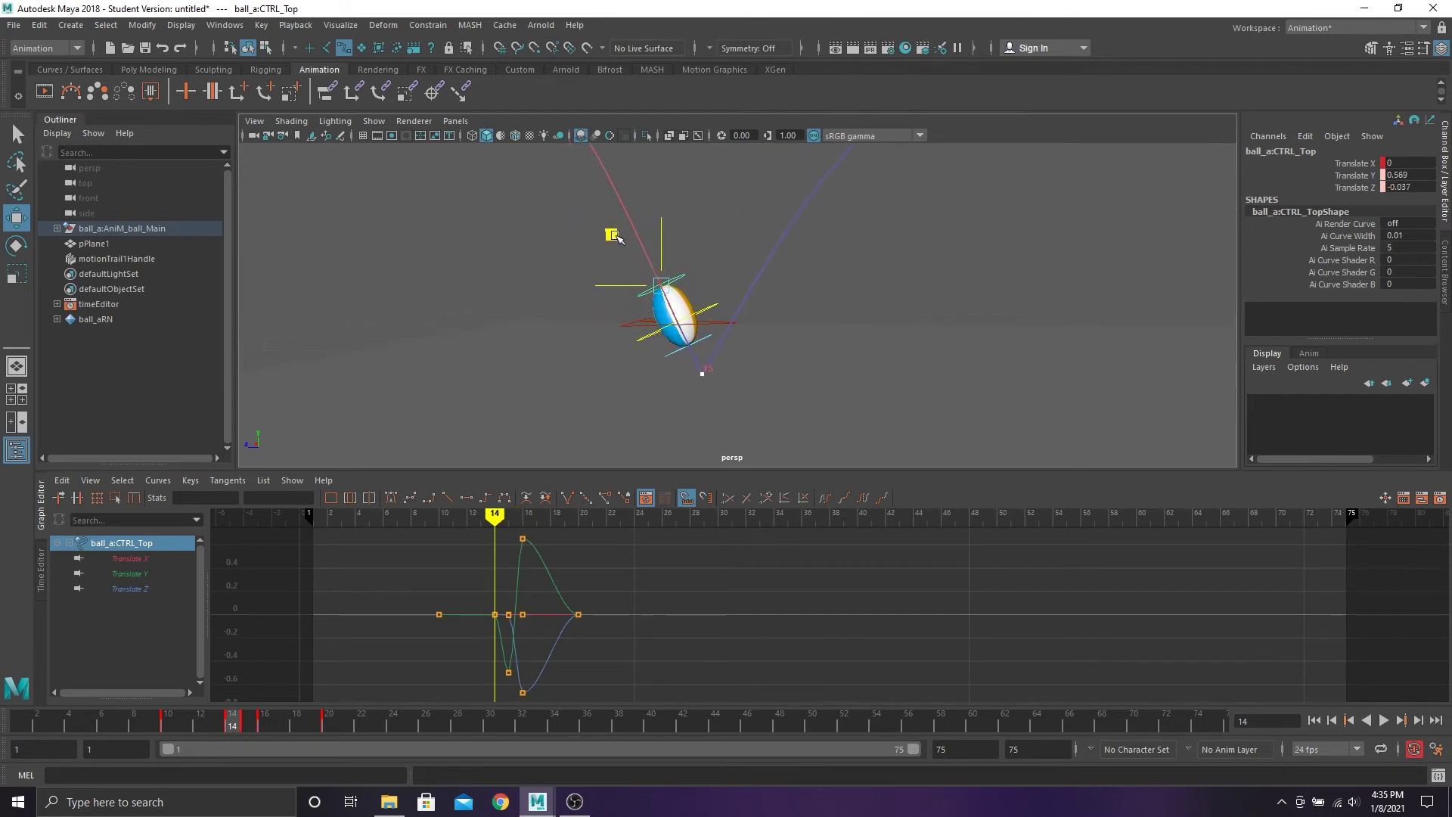
key("s")
scroll(634, 310, "up", 2)
middle_click_drag(606, 317, 711, 309, "alt")
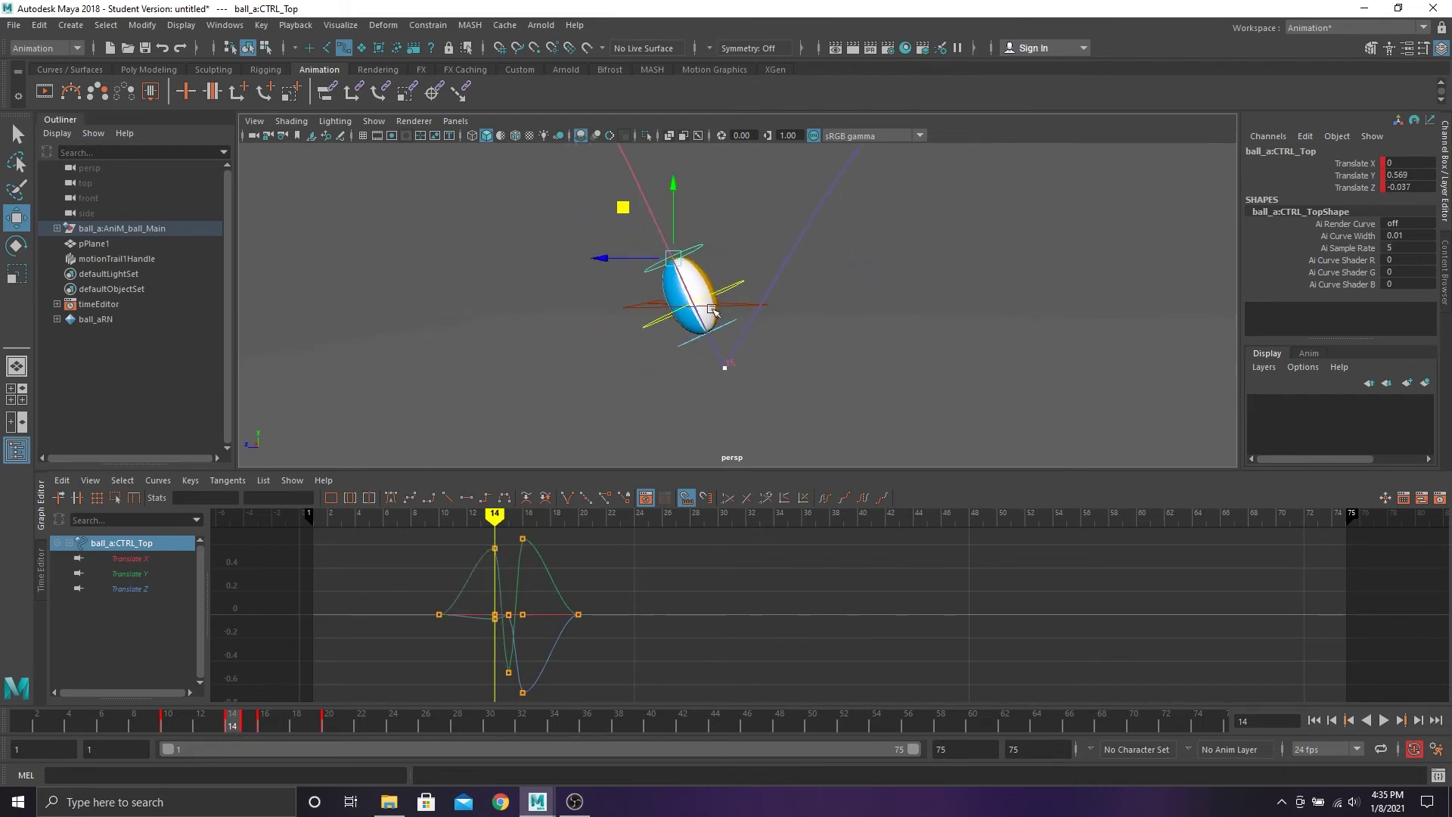
Refine the top control's stretch at frame 16 to Translate Y about 0.504 and Translate Z about -0.756
left_click(266, 722)
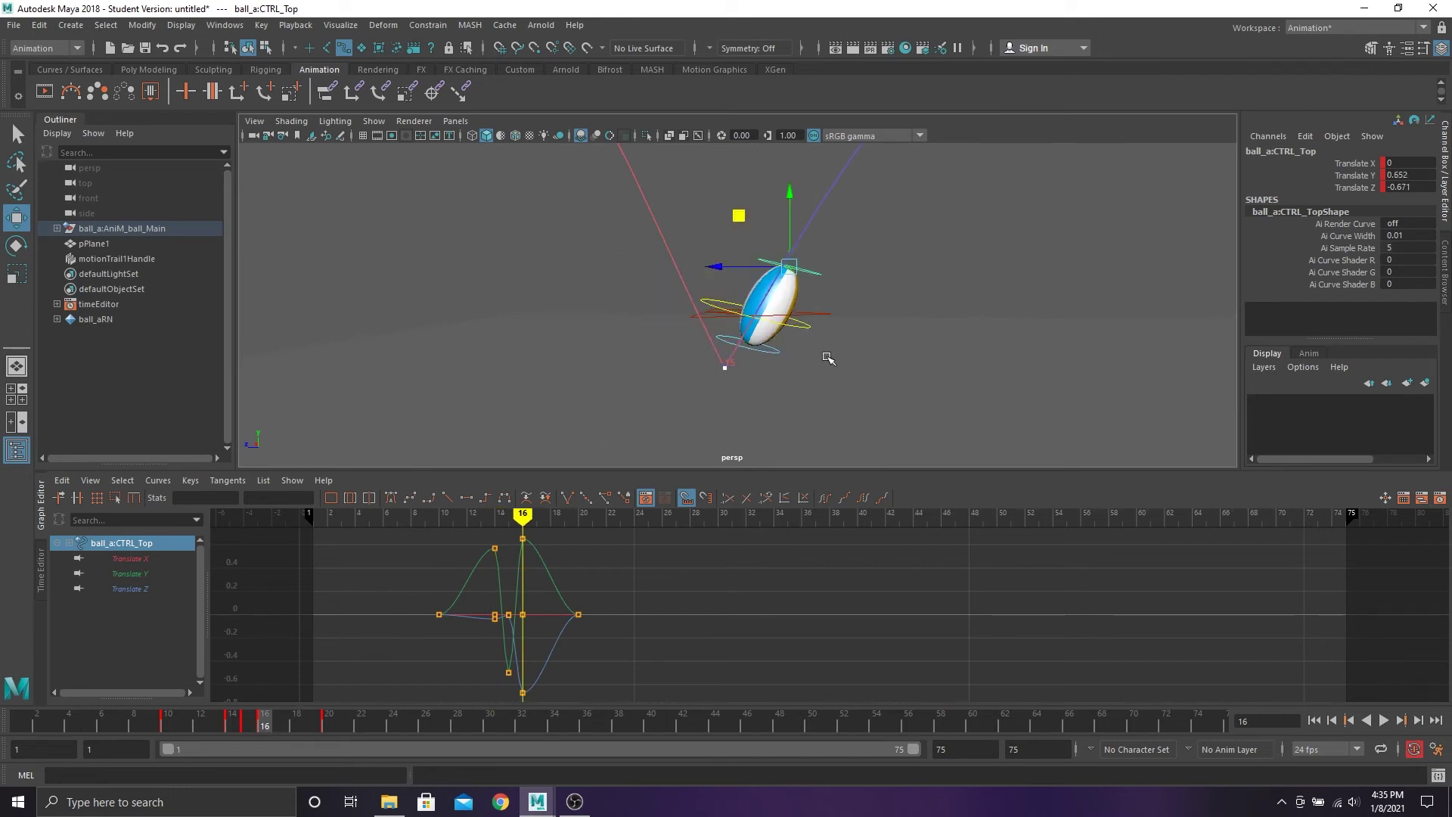
middle_click_drag(737, 248, 701, 255, "alt")
left_click_drag(700, 231, 703, 236)
mouse_move(670, 359)
middle_mouse_down("alt")
mouse_move(812, 347)
mouse_move(675, 345)
middle_mouse_up("alt")
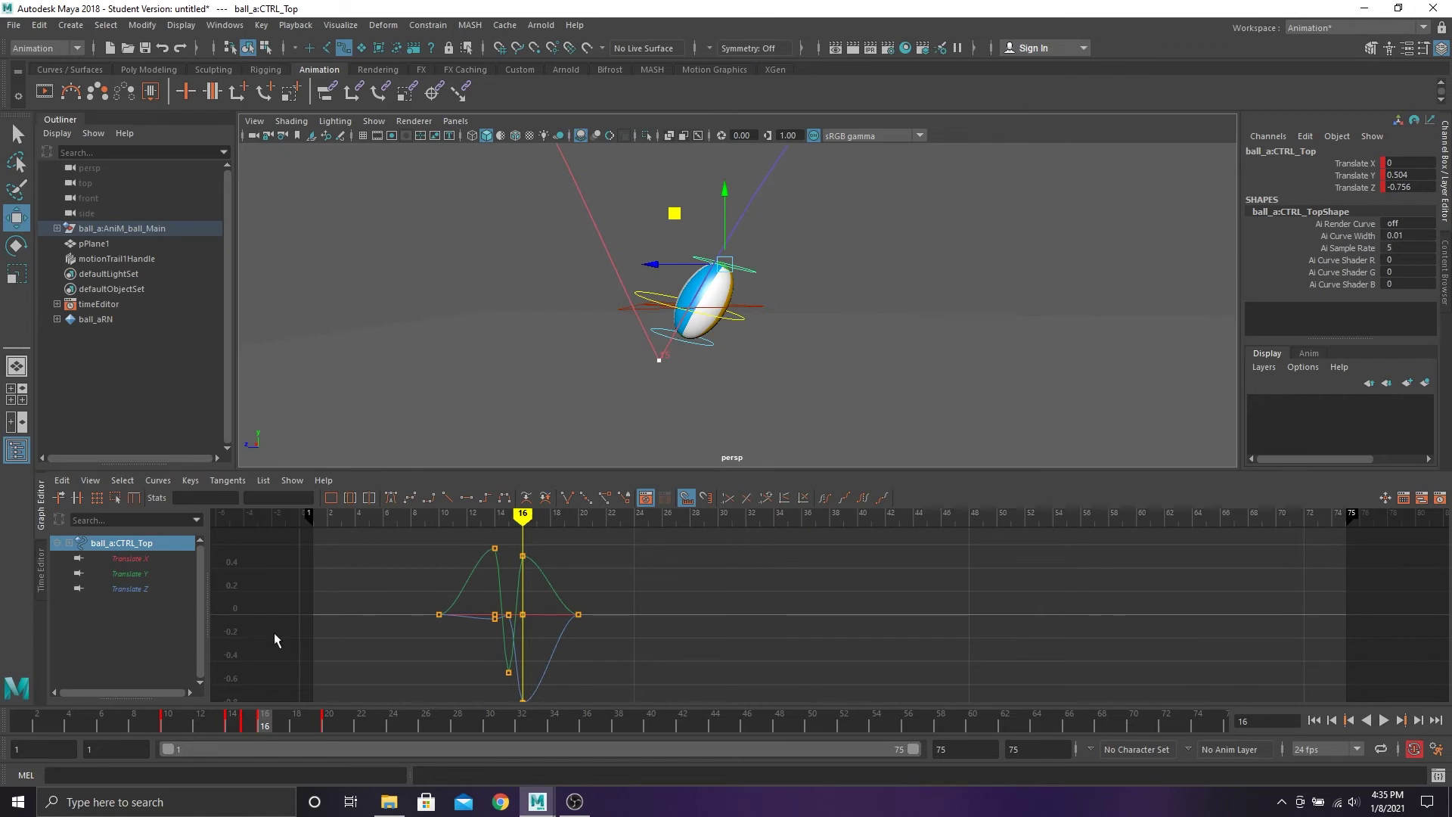
Scrub between frames 10 and 16 to review the stretch and squash around the first bounce
left_click_drag(261, 725, 179, 713)
scroll(526, 253, "down", 2)
middle_click_drag(526, 253, 631, 369, "alt")
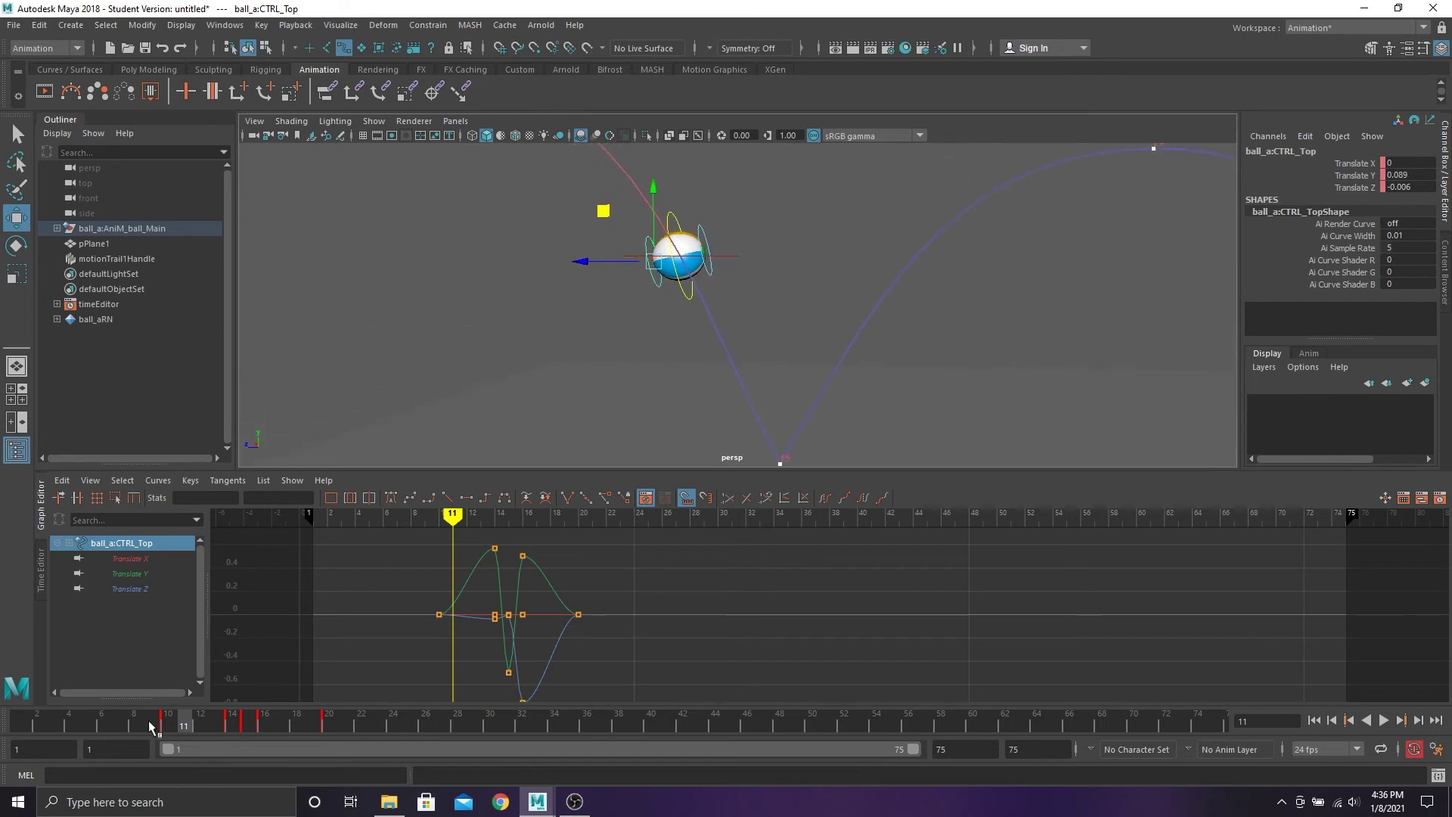
left_click(168, 726)
mouse_move(242, 720)
left_mouse_down()
mouse_move(168, 725)
mouse_move(345, 725)
mouse_move(152, 724)
mouse_move(254, 724)
left_mouse_up()
middle_click_drag(703, 340, 480, 265, "alt")
scroll(480, 265, "down", 3)
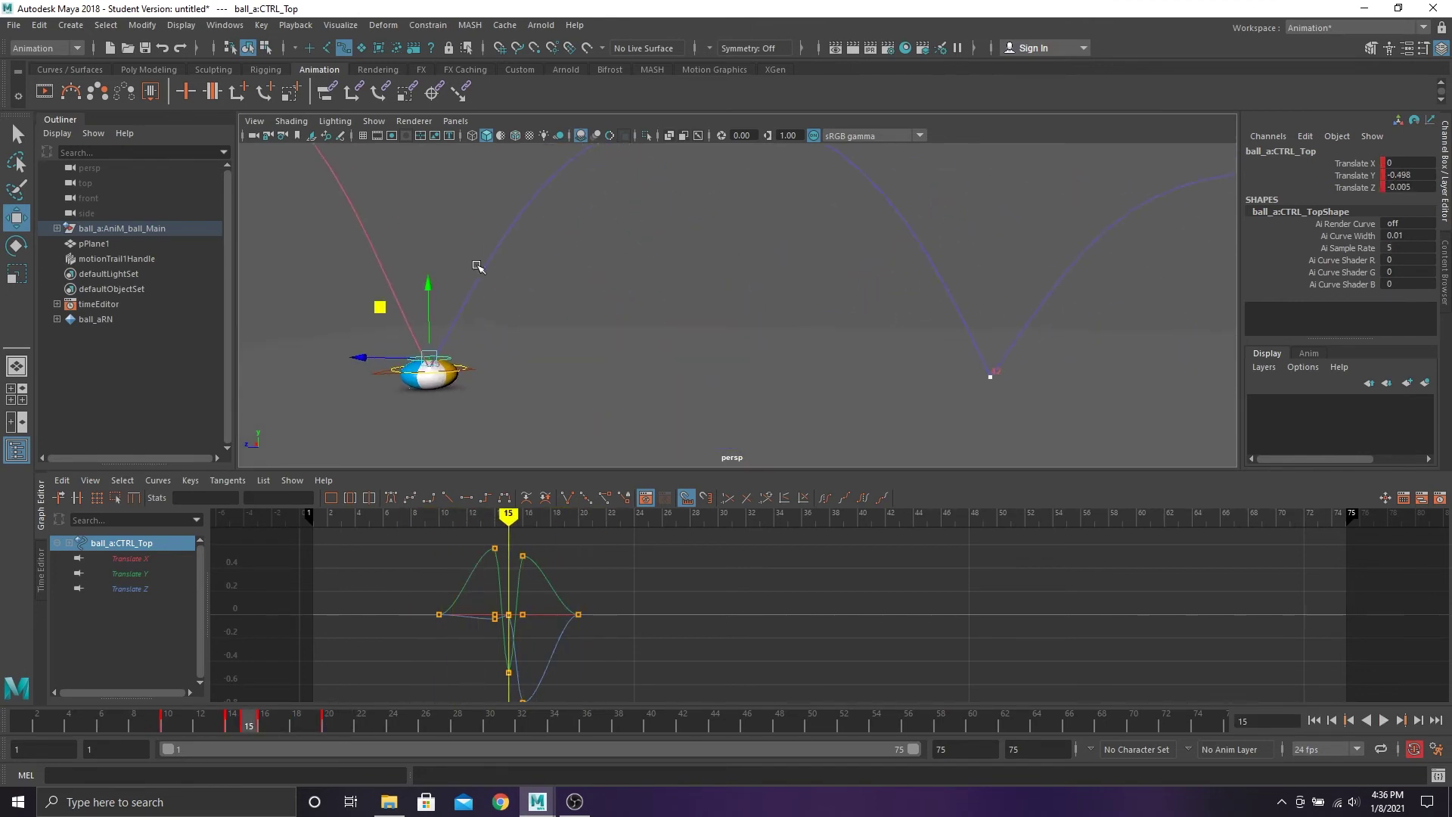
Frame the ball at the second bounce and key the top control's translation at frames 42, 41 and 43
left_click_drag(544, 722, 683, 726)
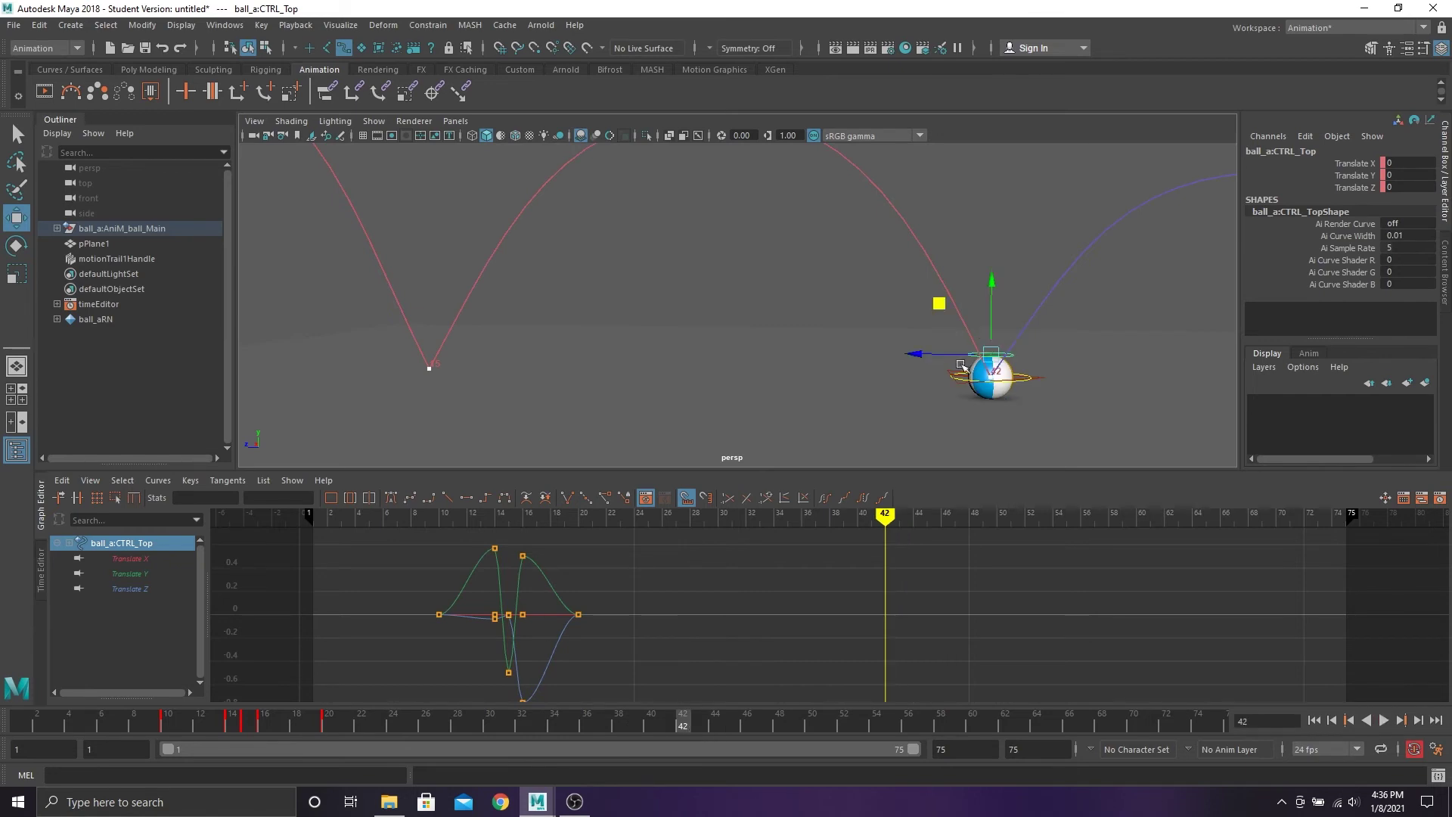
key("f")
scroll(746, 246, "up", 4)
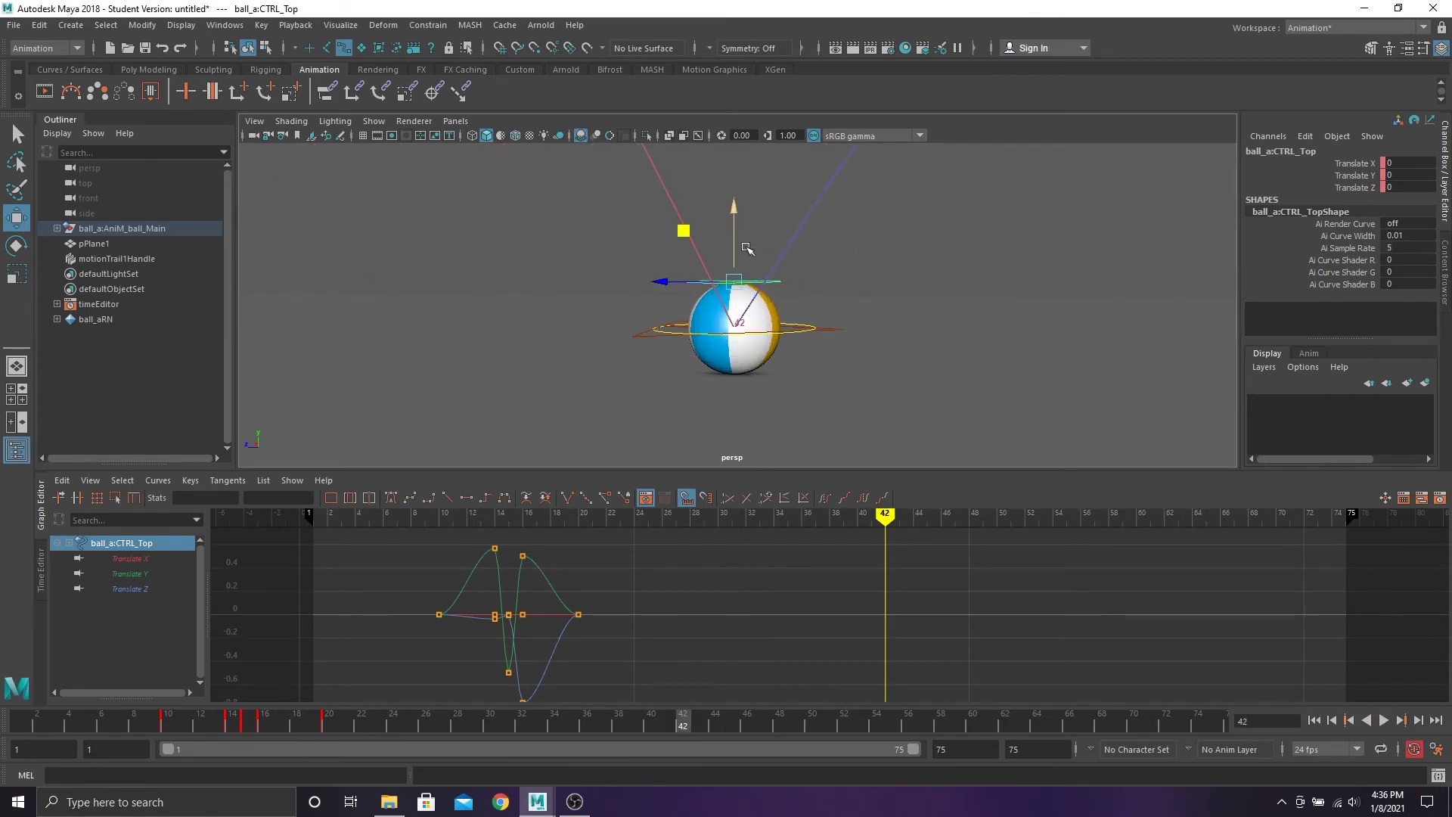
key("s")
left_click(670, 723)
key("s")
left_click(689, 724)
left_click(699, 725)
key("s")
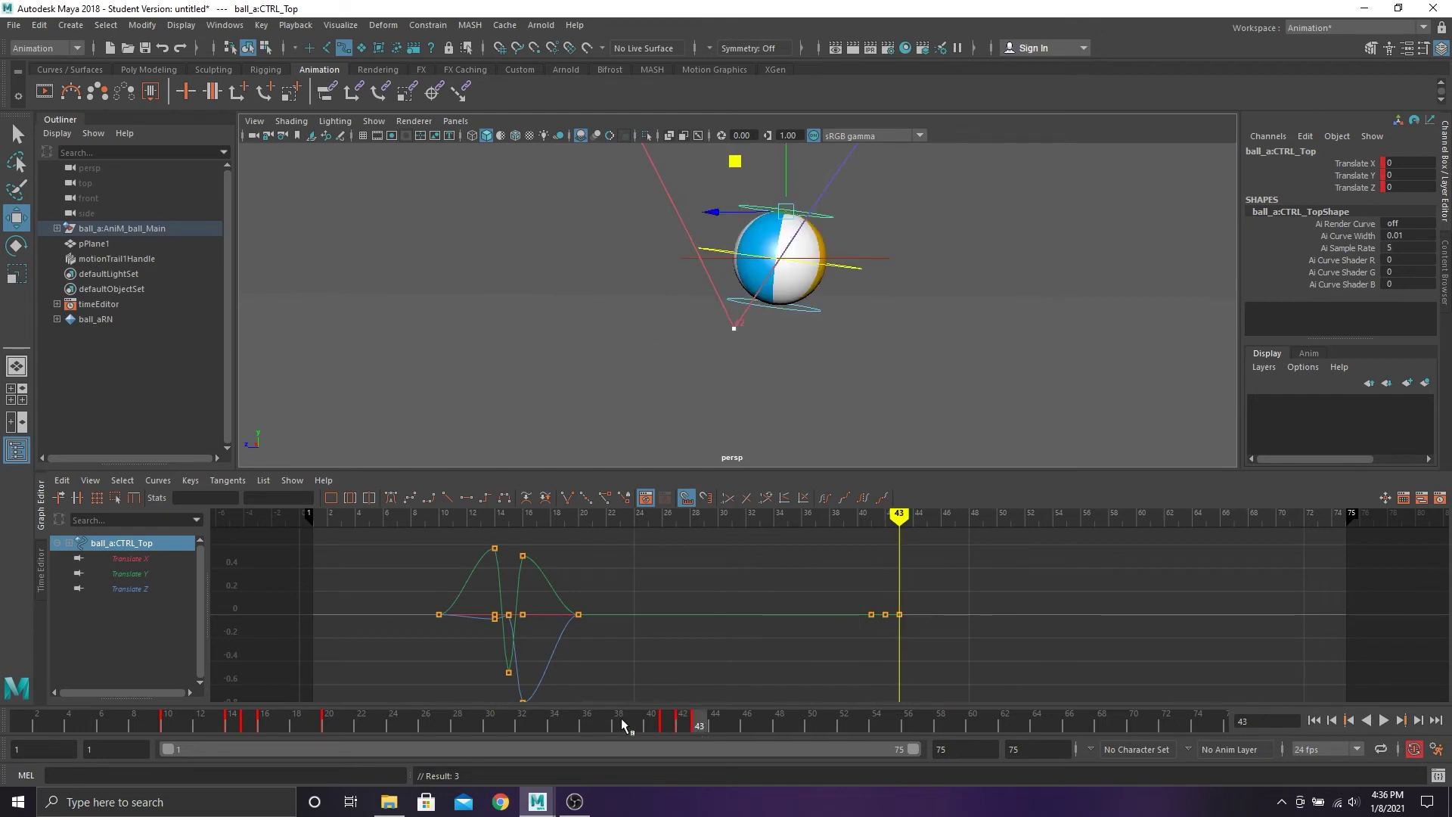
Key the top control's neutral translation at frames 37 and 47 on either side of the second bounce
left_click(610, 723)
key("s")
left_click(753, 728)
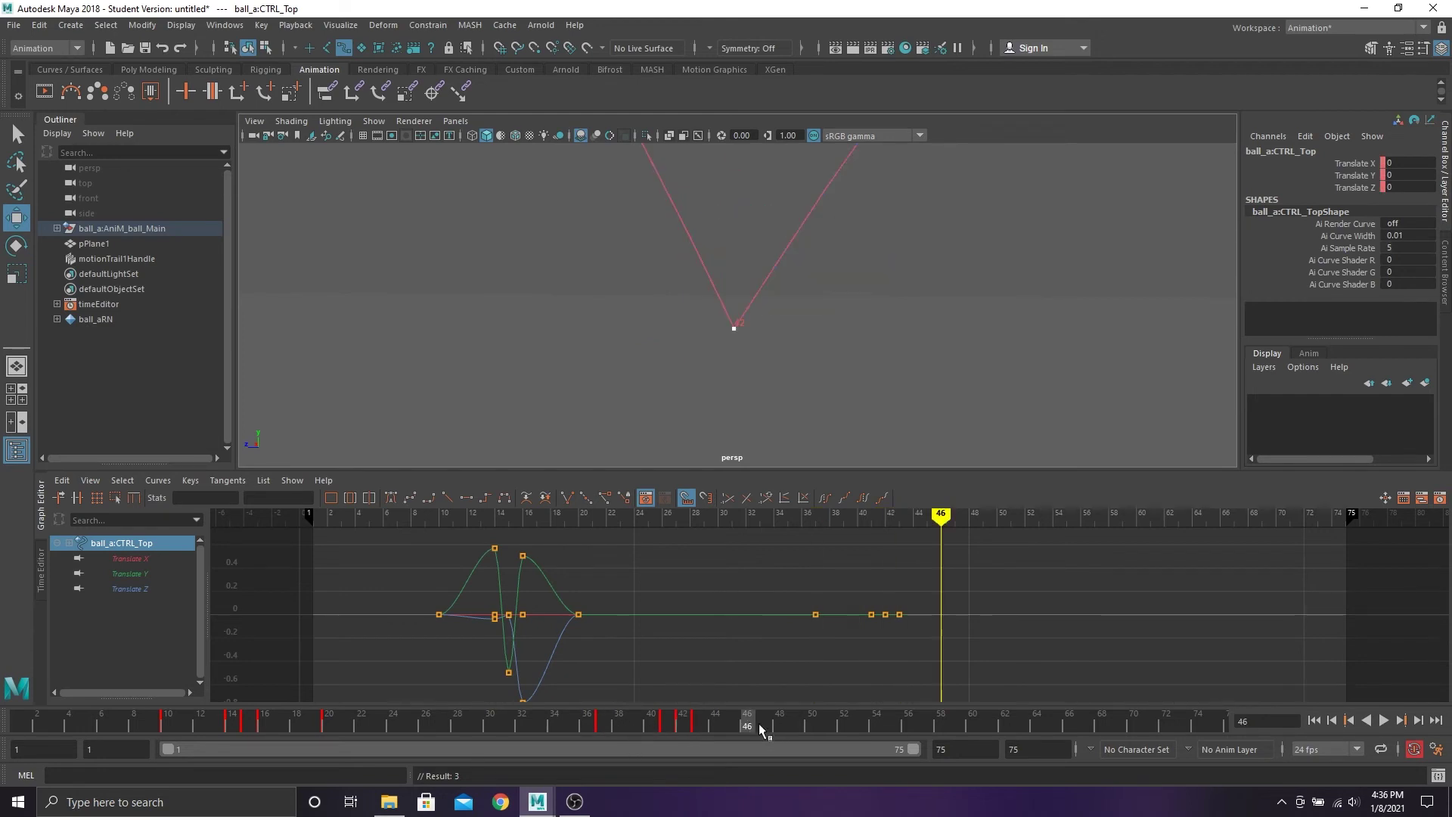
left_click(764, 729)
key("s")
At frame 42, lower the top control for a lighter squash, keying Translate Y at about -0.242
mouse_move(688, 728)
left_mouse_down()
mouse_move(668, 724)
mouse_move(684, 723)
left_mouse_up()
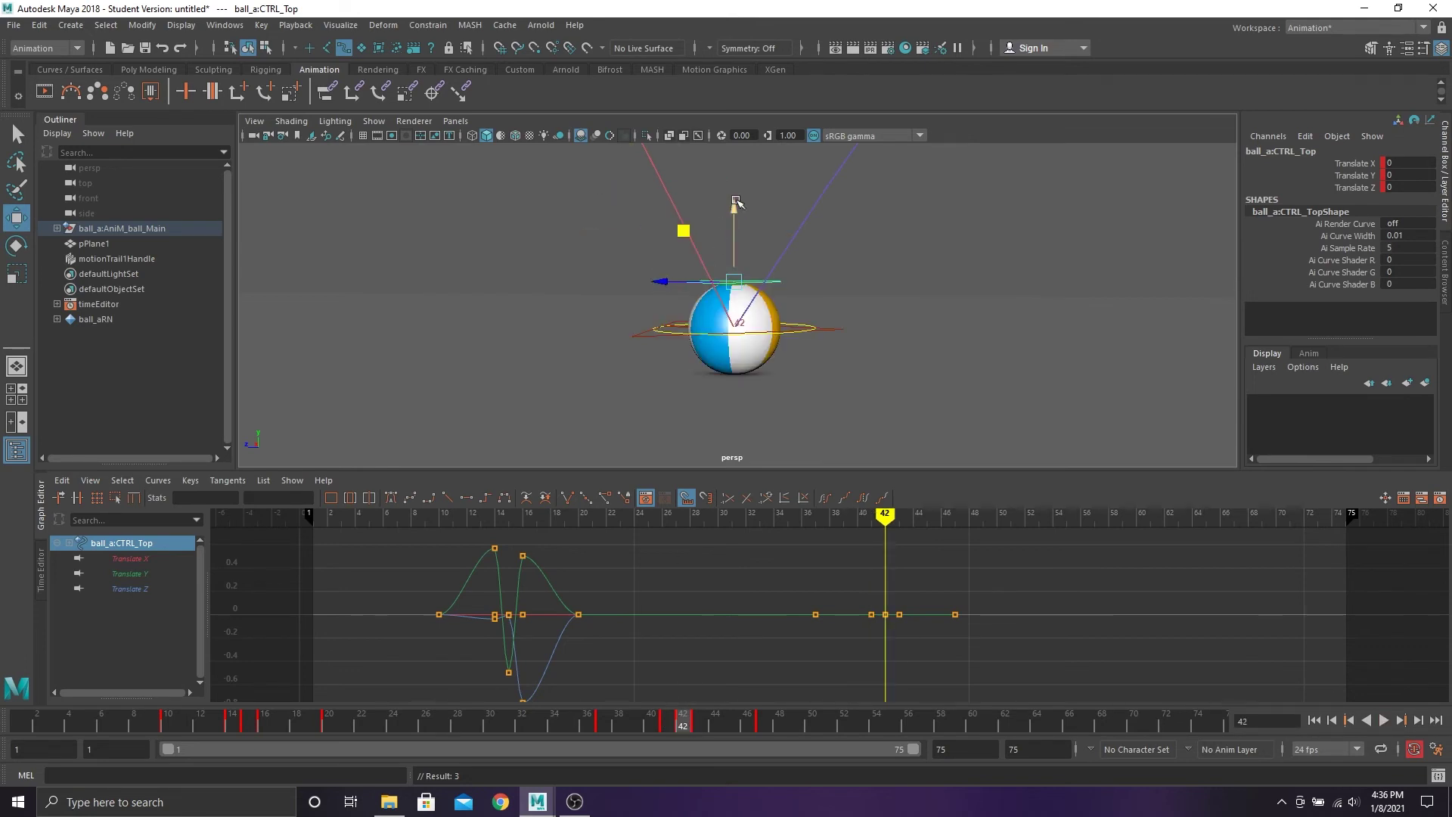
left_click_drag(735, 212, 737, 222)
key("s")
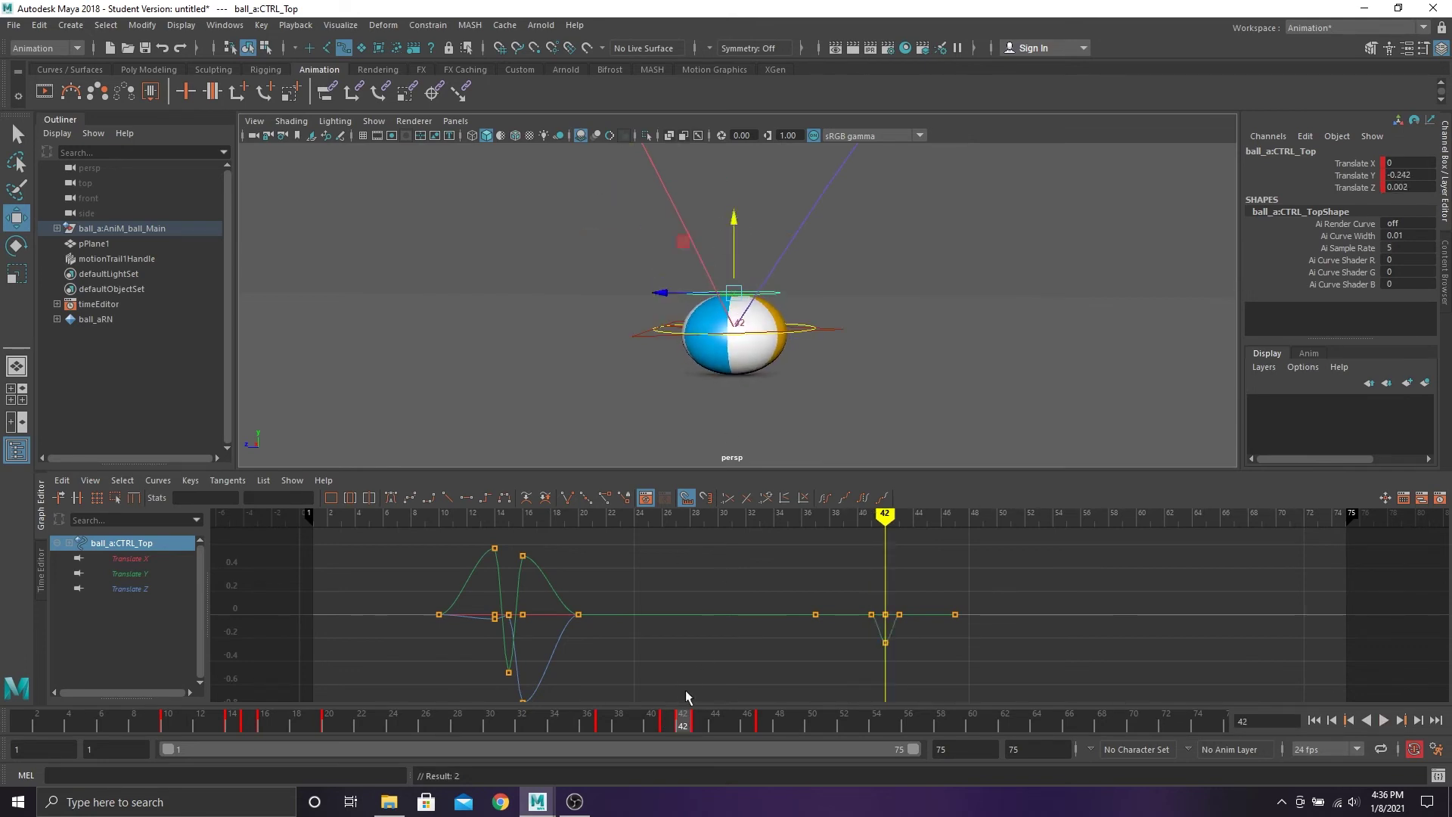
At frame 41, stretch the ball along its falling path with Translate Y about 0.418 and Translate Z about 0.49
left_click(671, 726)
left_click_drag(657, 182, 686, 267)
middle_click_drag(727, 333, 781, 262, "alt")
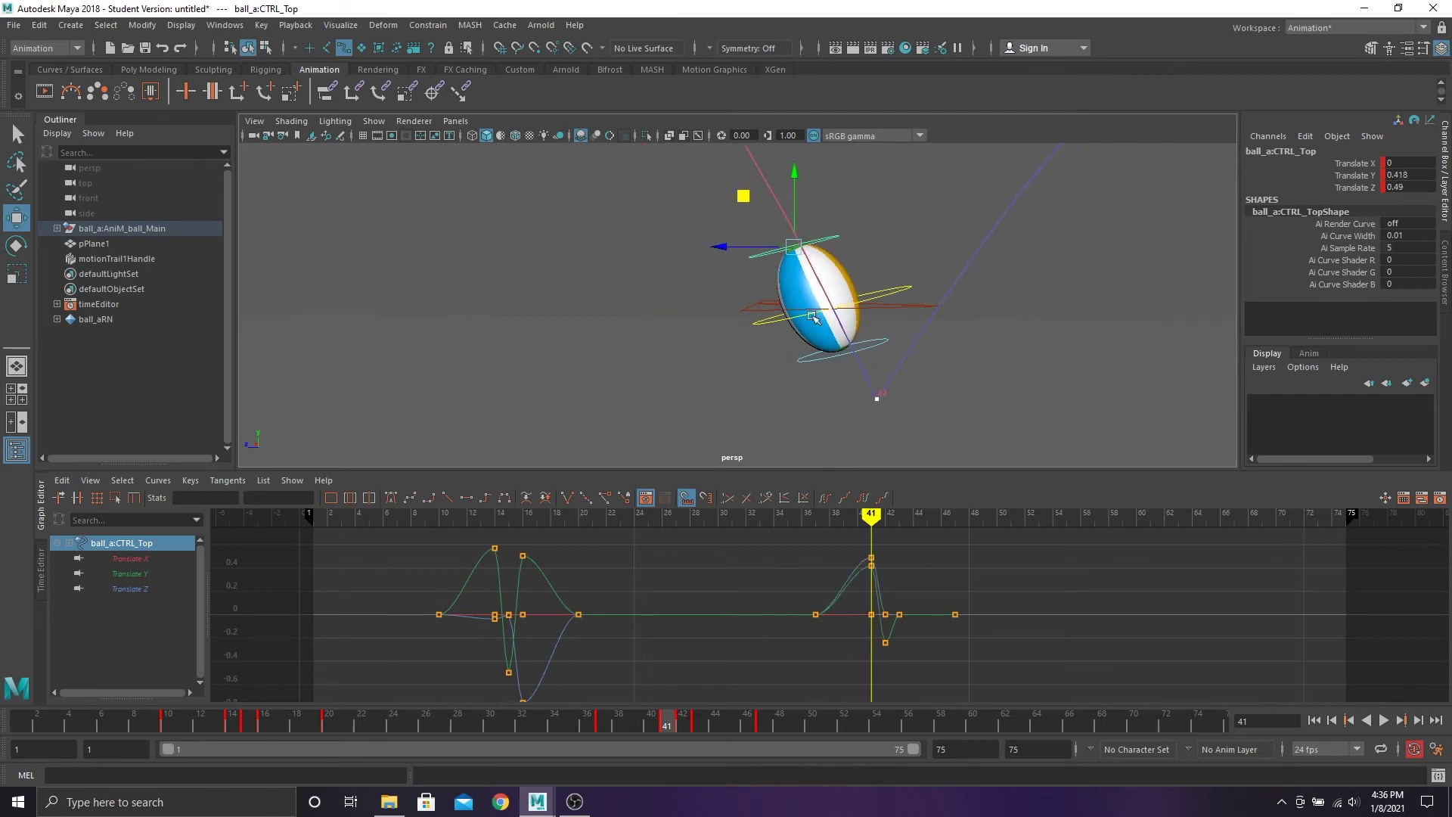
left_click_drag(783, 253, 790, 310)
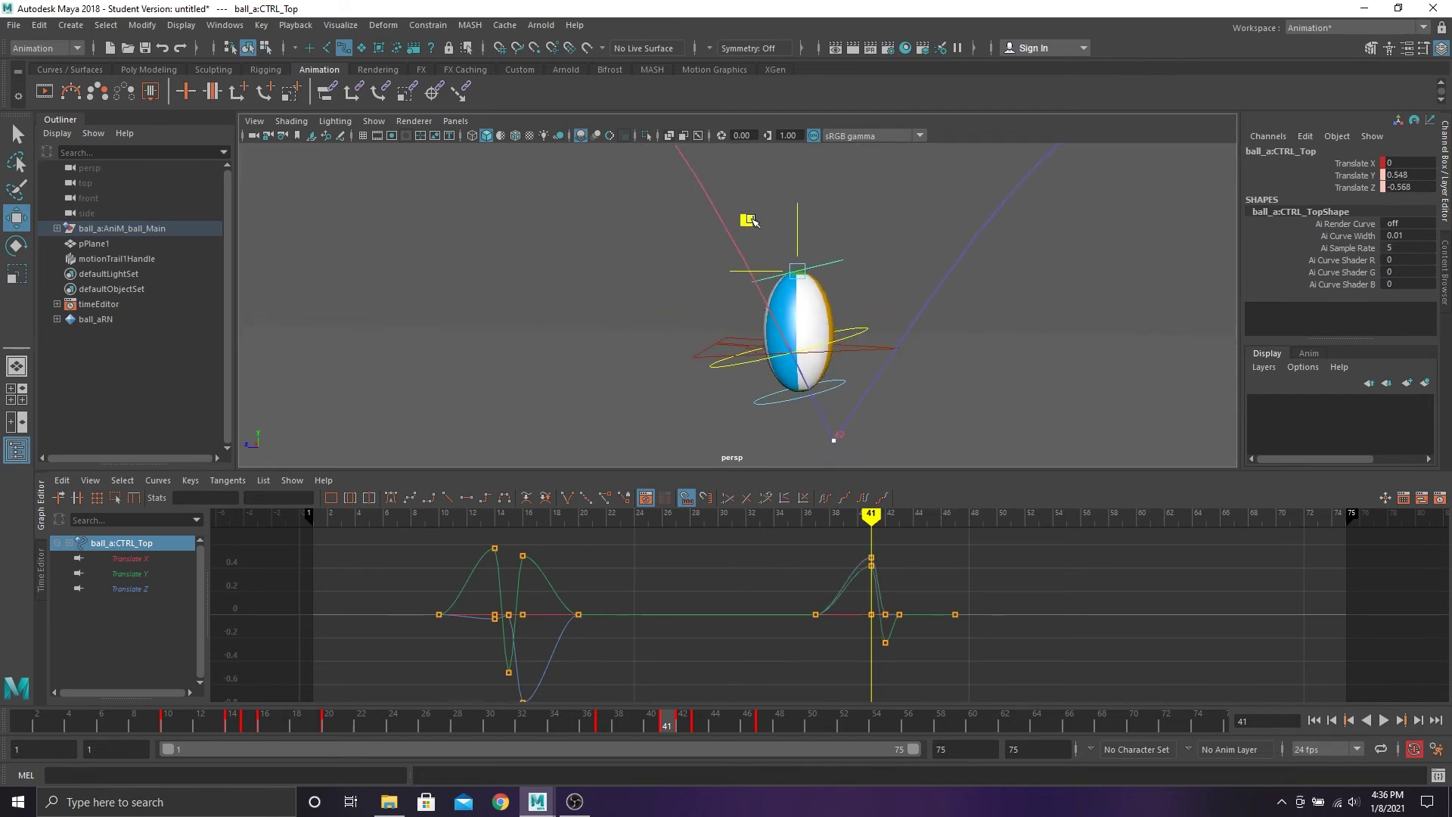
key("s")
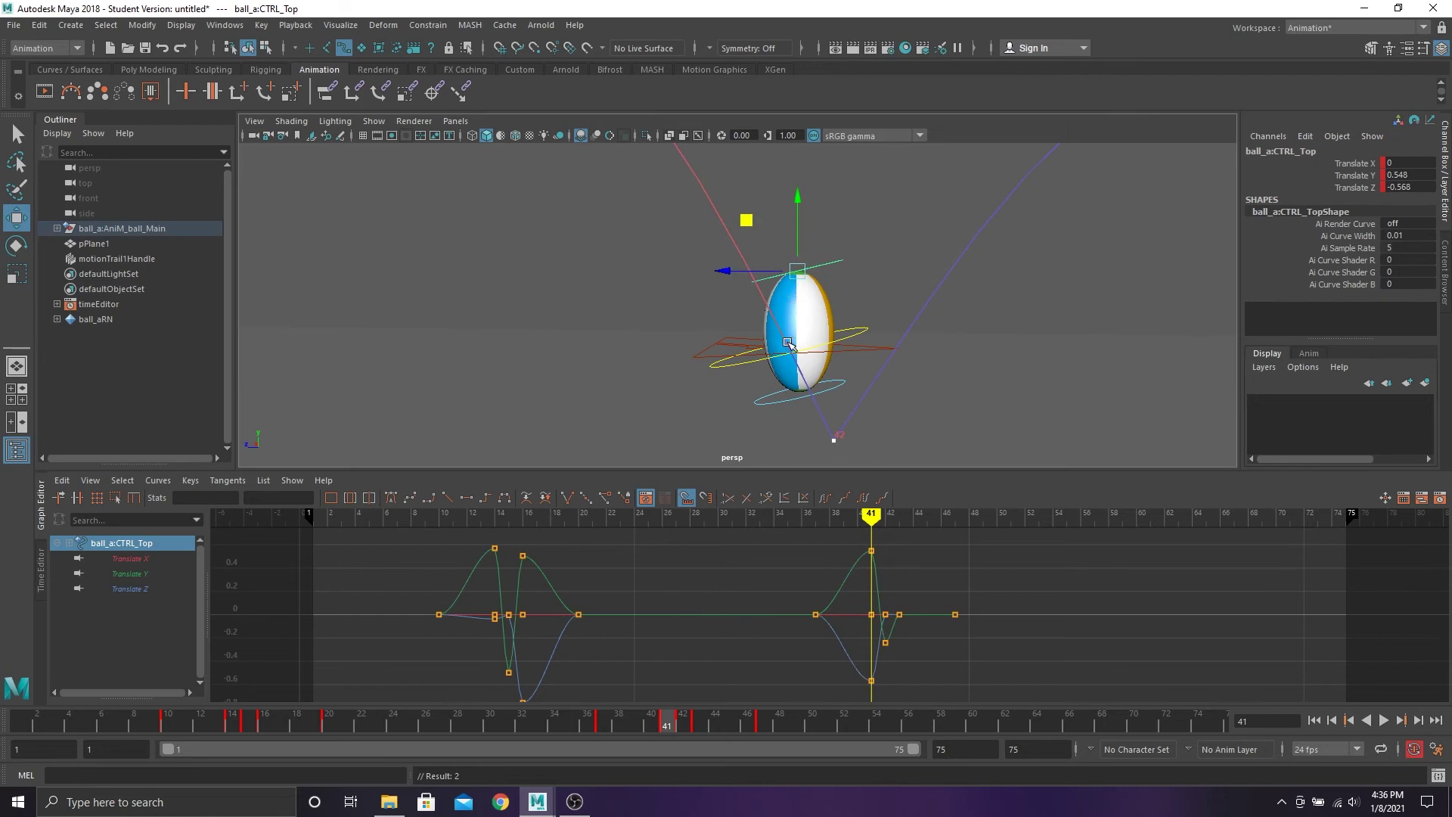
key("ctrl+z")
At frame 43, stretch the ball along its rising path with Translate Y about 0.269 and Translate Z about -1.054
left_click(704, 724)
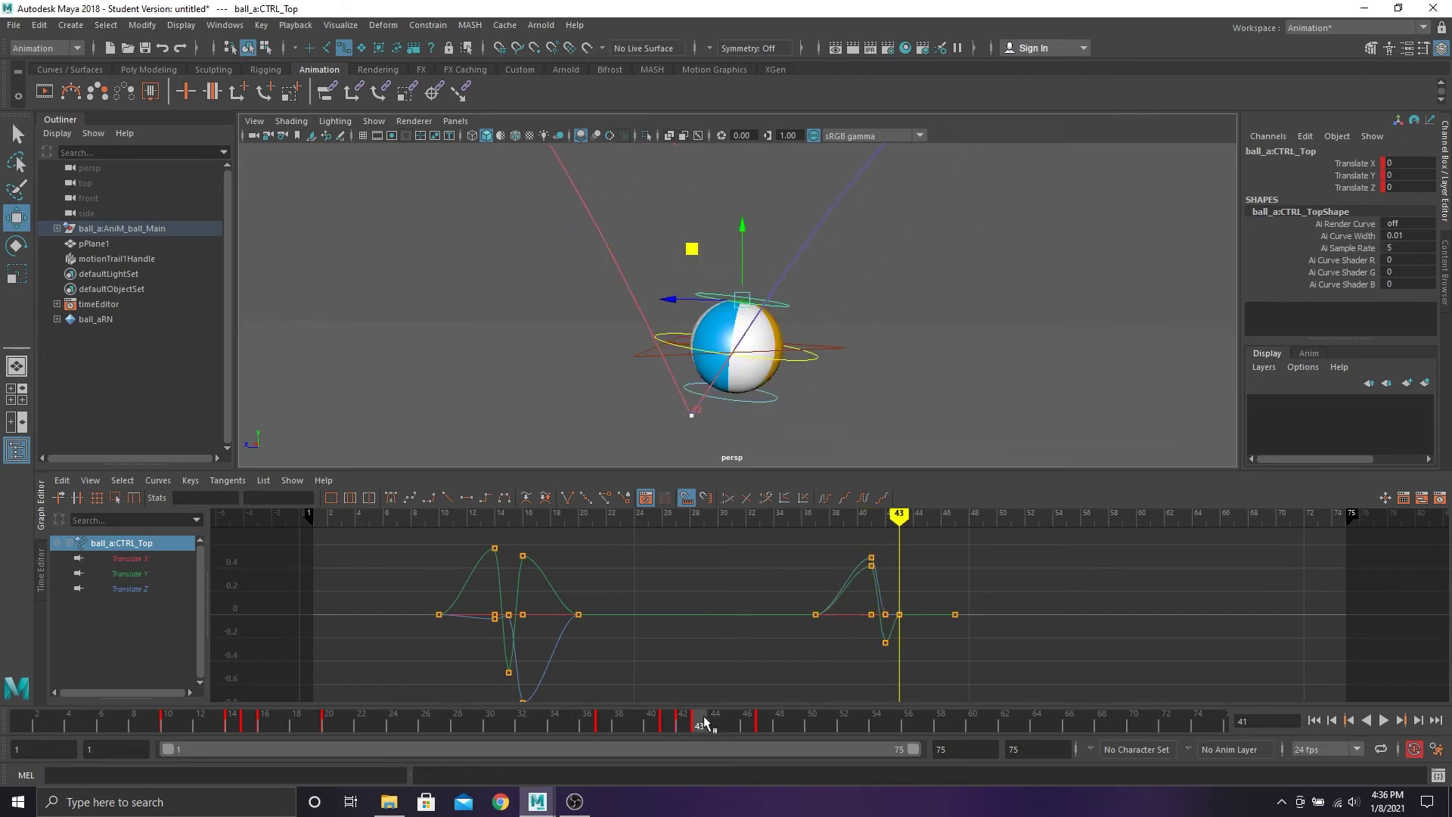
mouse_move(732, 247)
left_mouse_down()
mouse_move(718, 250)
mouse_move(747, 243)
left_mouse_up()
scroll(836, 334, "down", 3)
middle_click_drag(836, 333, 722, 306, "alt")
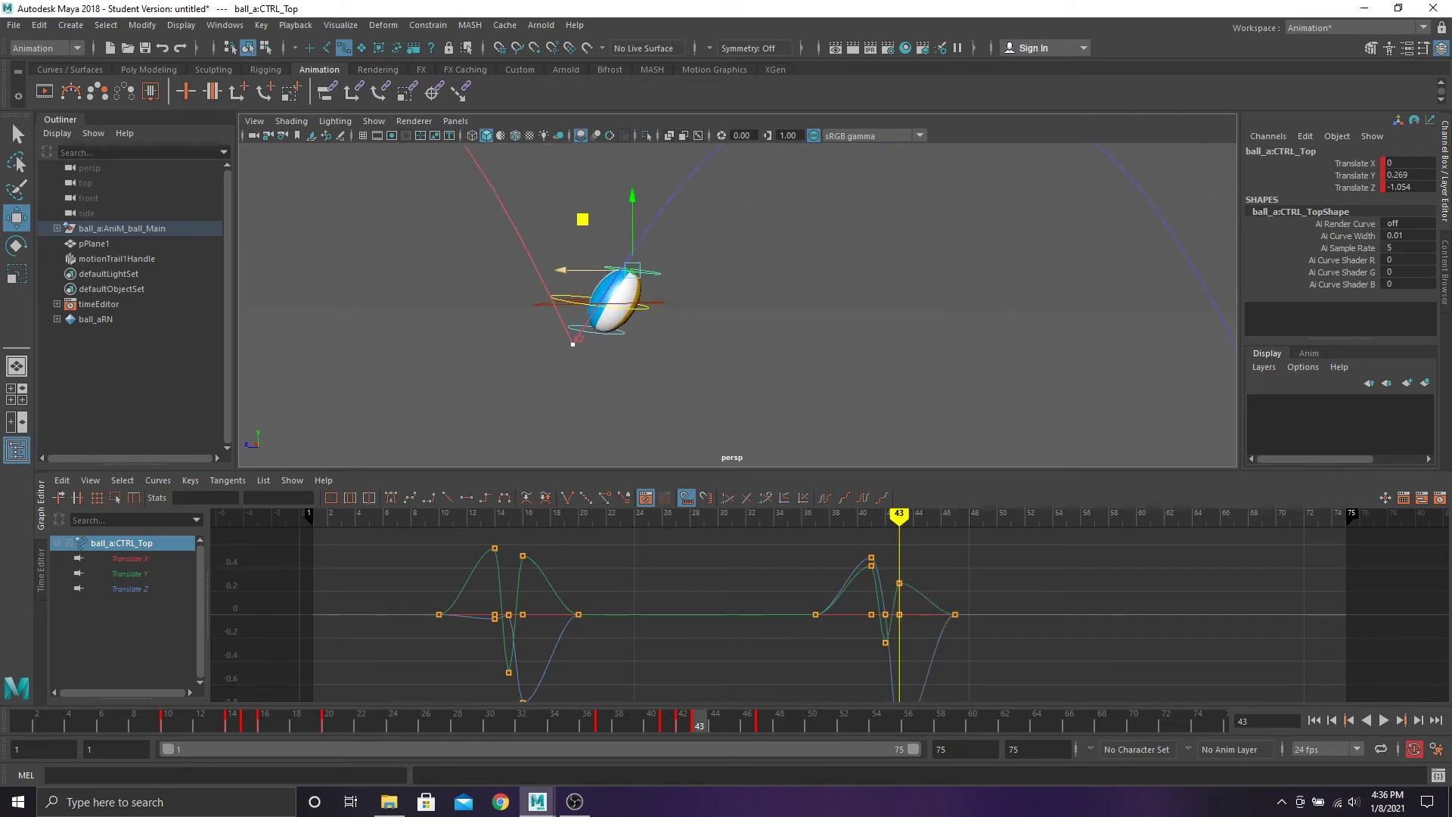
left_click_drag(859, 722, 924, 722)
scroll(1074, 257, "down", 3)
middle_click_drag(1074, 257, 676, 298, "alt")
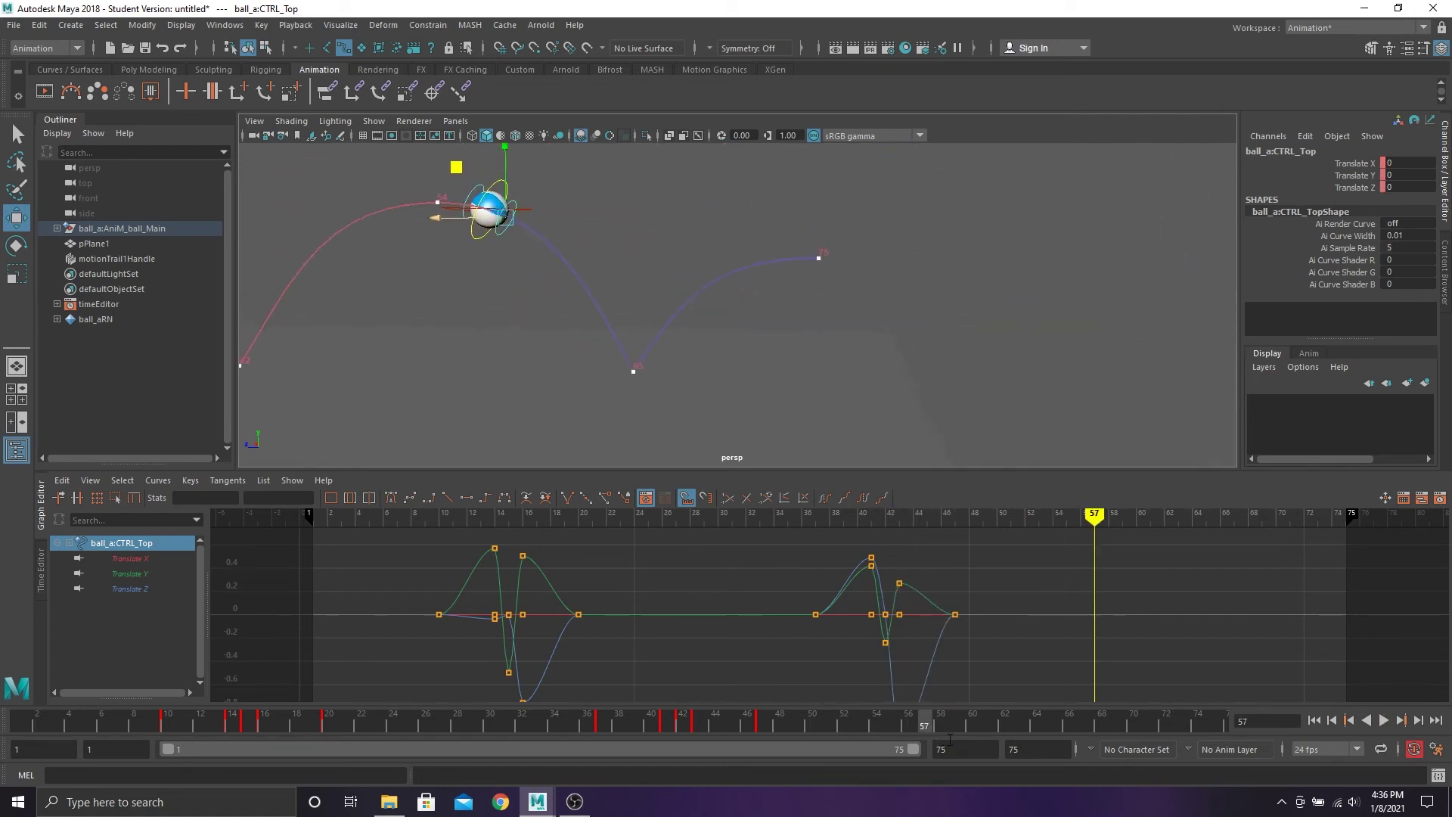
left_click_drag(948, 723, 1047, 721)
key("s")
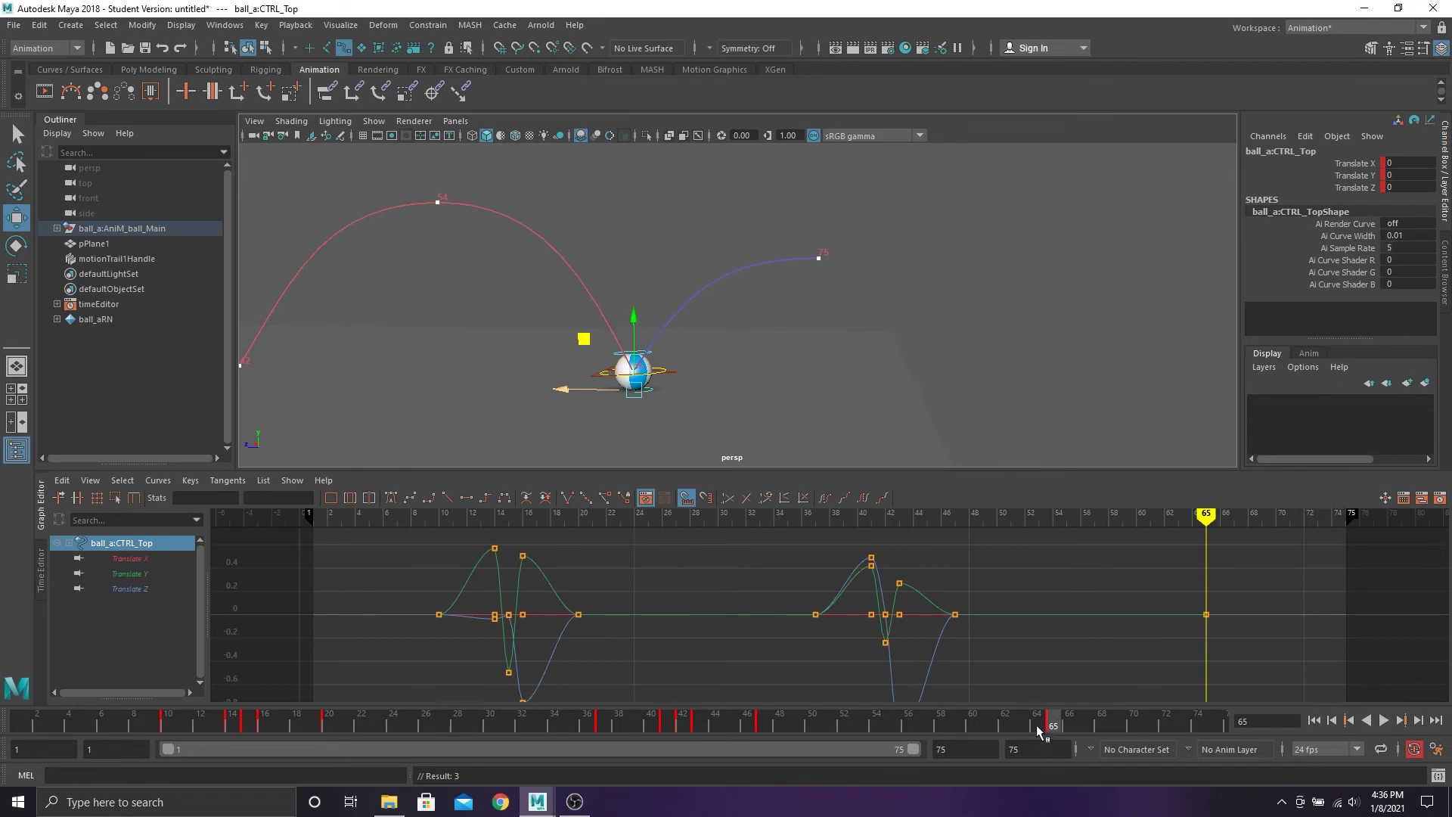
key("f")
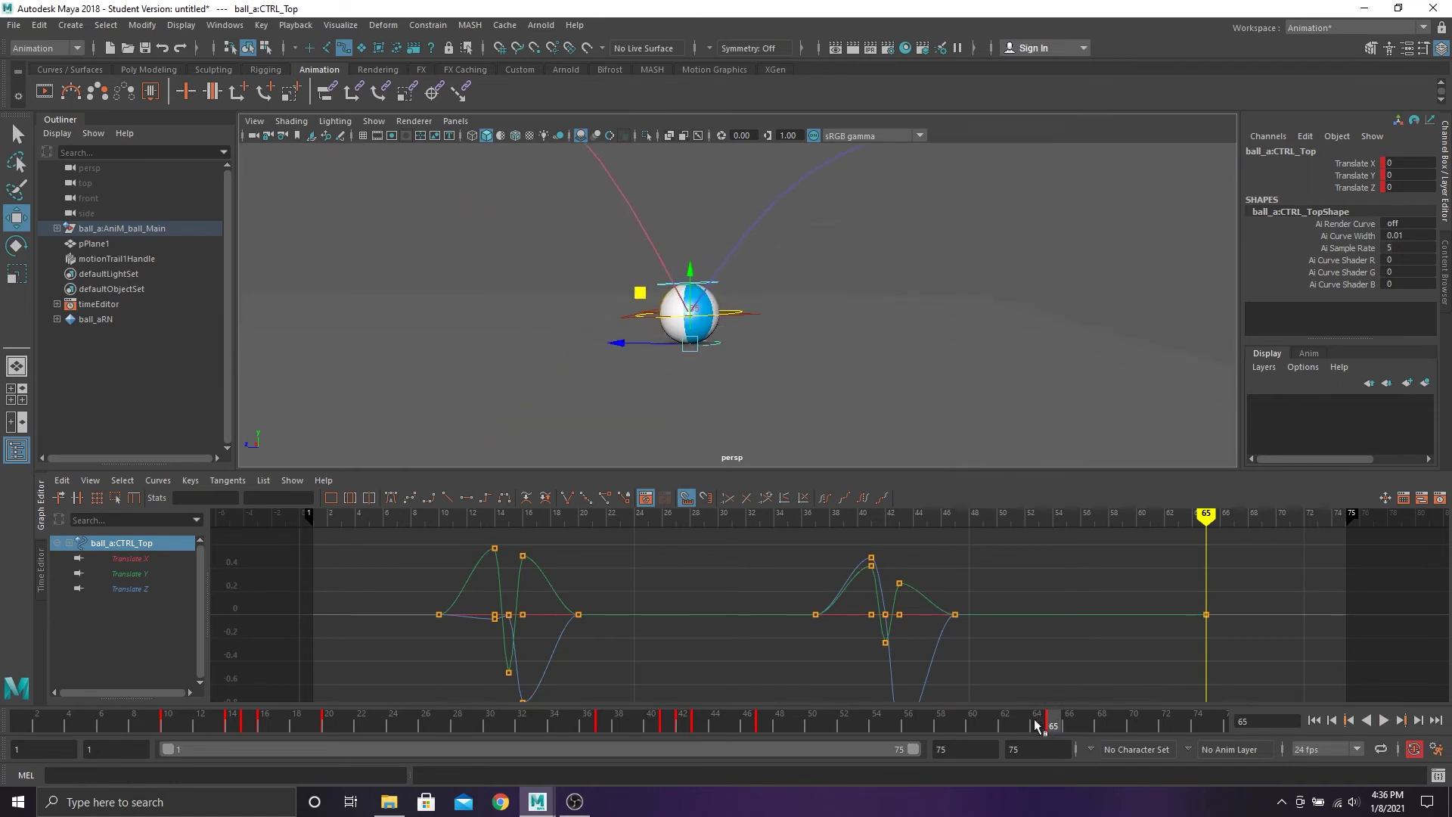
left_click(1035, 721)
key("s")
left_click(1070, 724)
key("s")
left_click(993, 724)
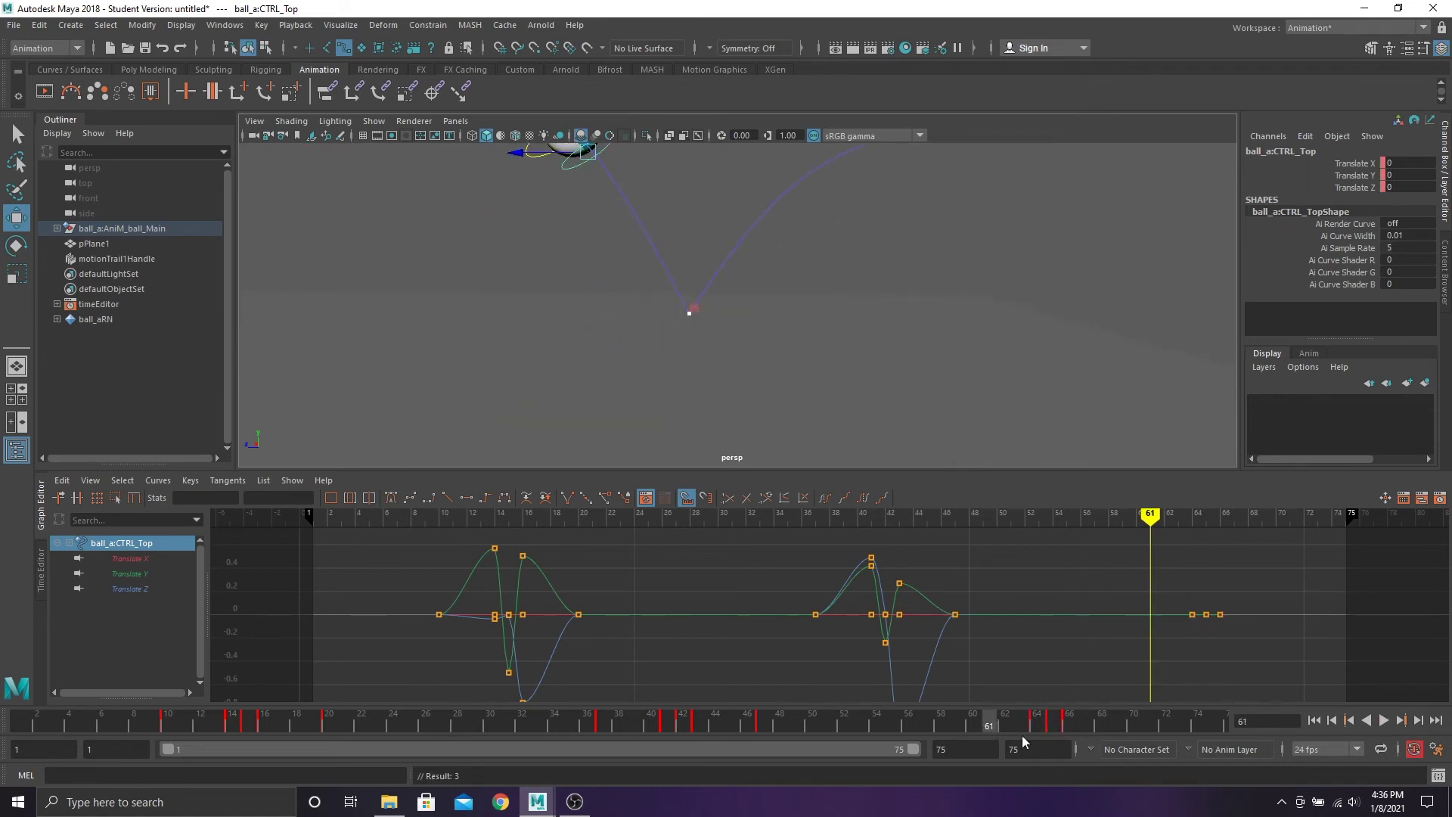
key("s")
left_click(1101, 723)
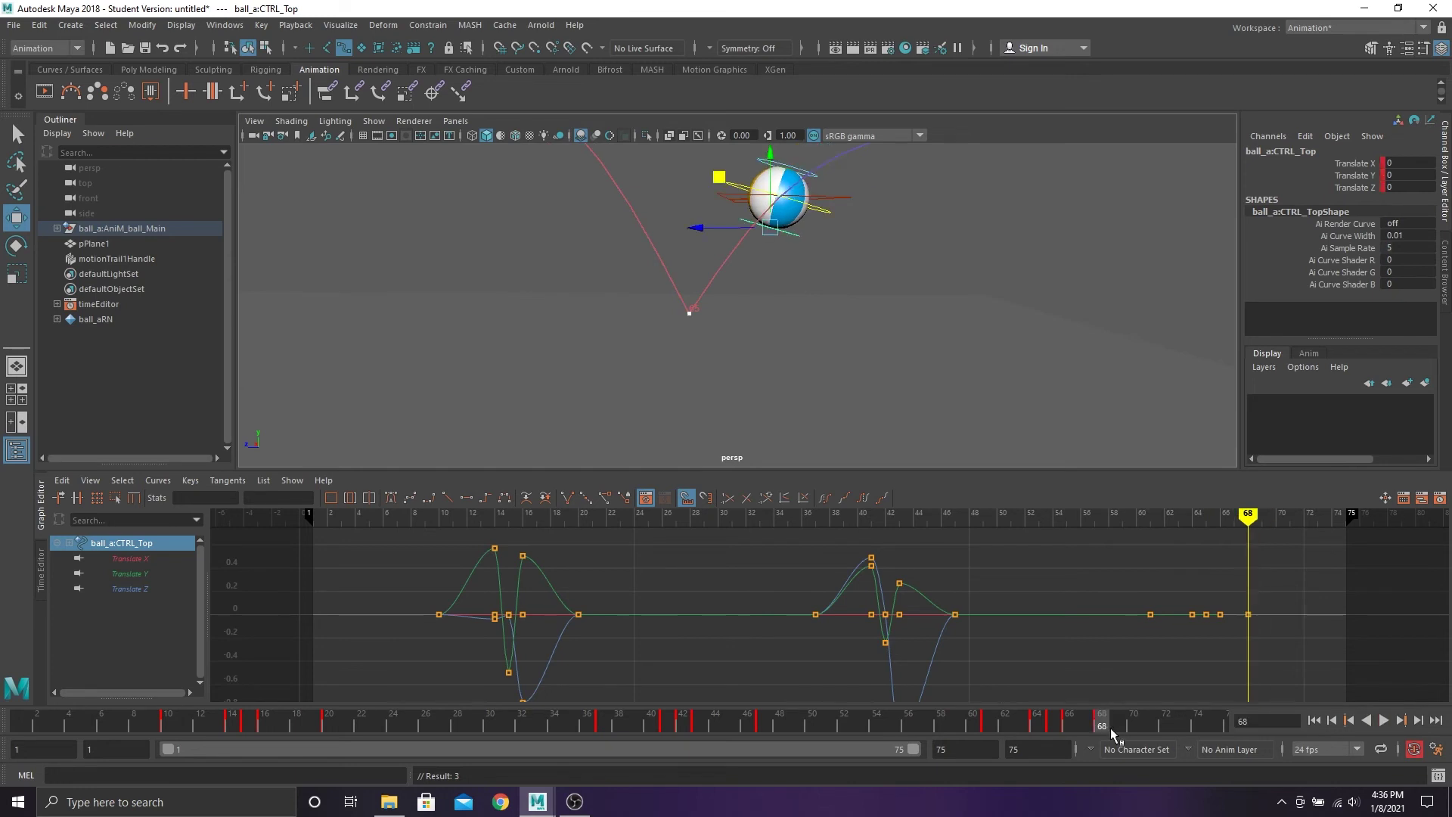
key("s")
left_click(1149, 727)
left_click(1101, 724, "shift")
left_click_drag(1107, 730, 1118, 728)
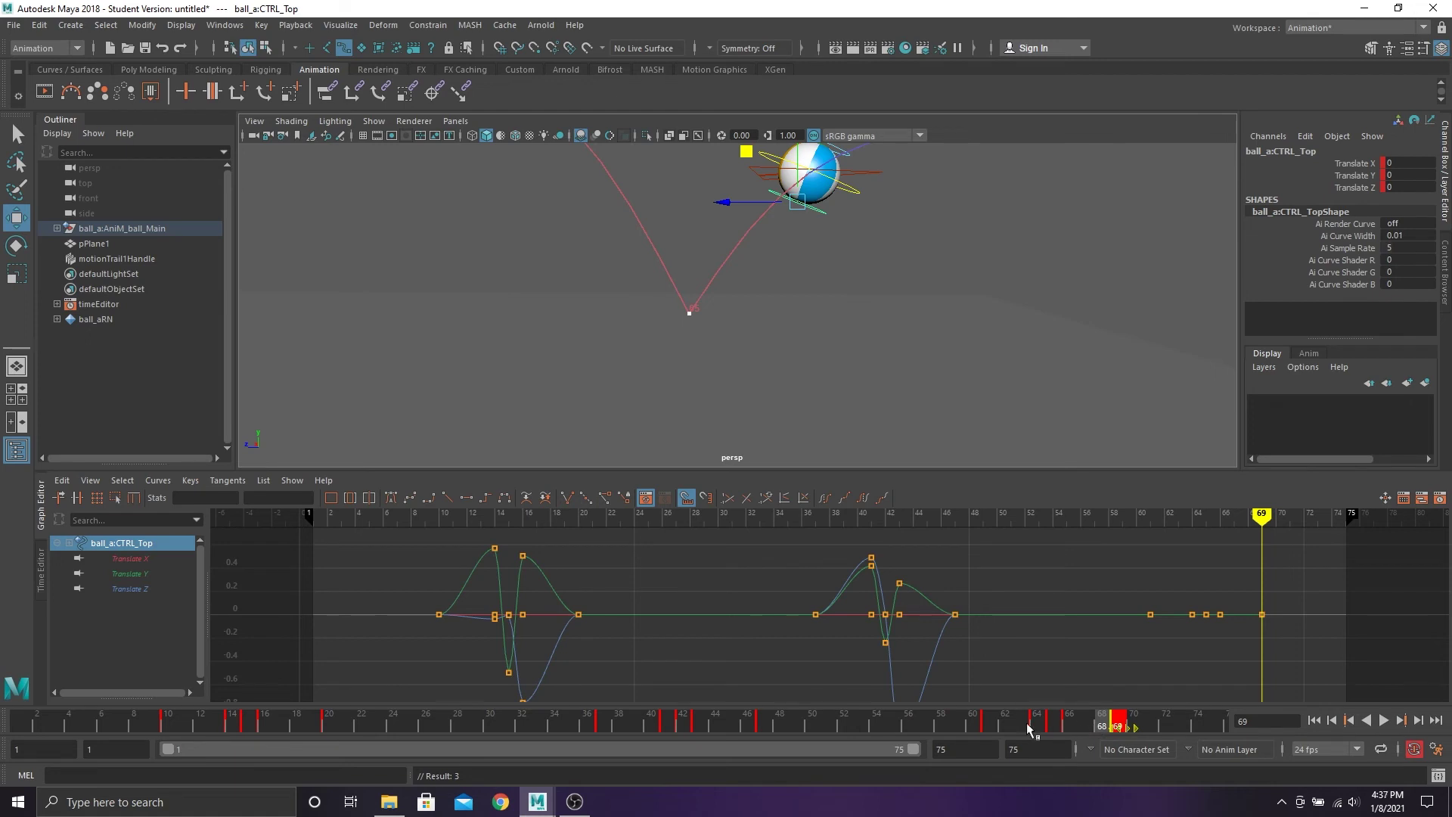
mouse_move(1029, 728)
left_mouse_down()
mouse_move(1073, 728)
mouse_move(1054, 726)
left_mouse_up()
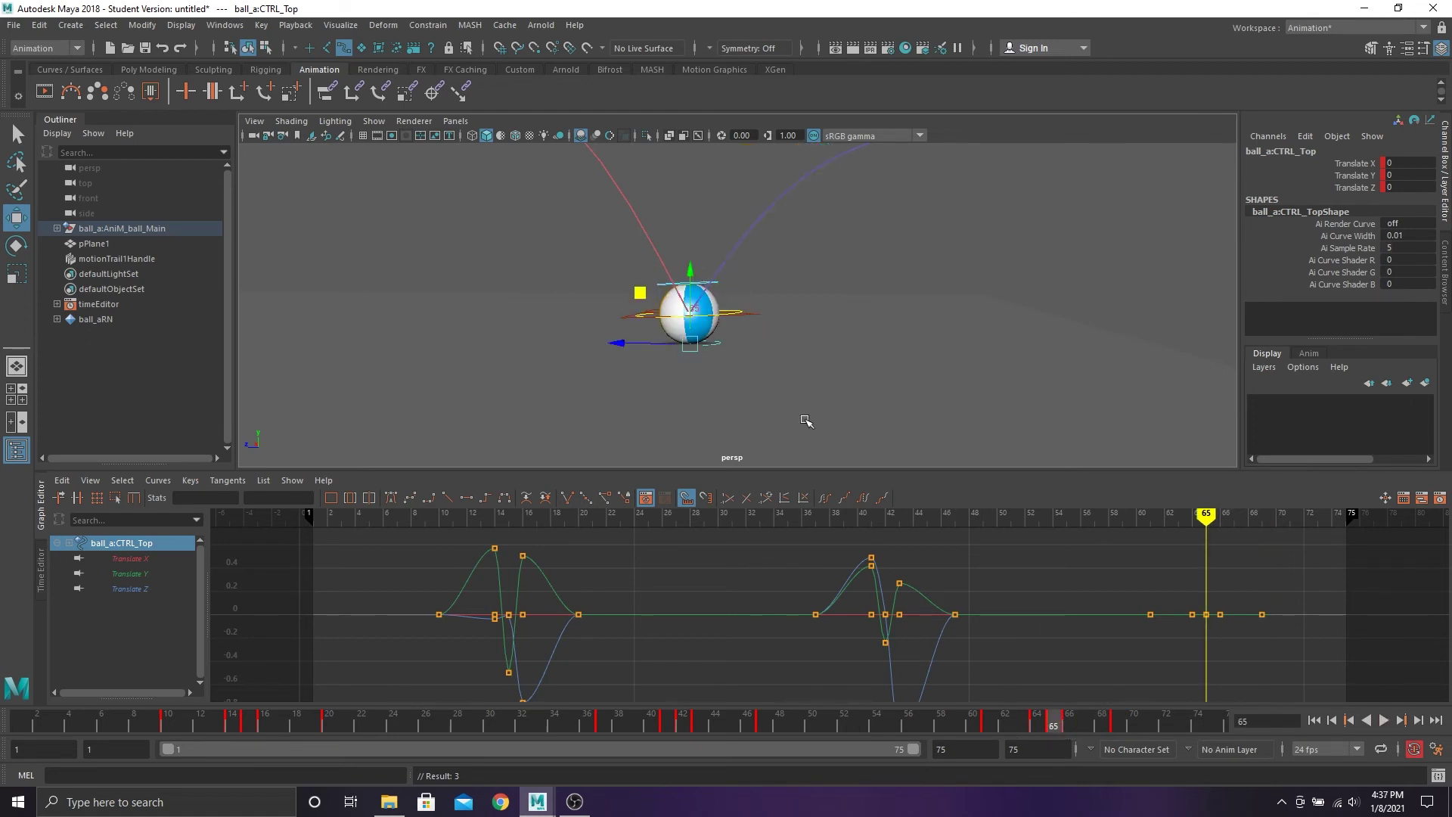
left_click_drag(730, 717, 1150, 722)
right_click(1103, 723)
left_click(1142, 531)
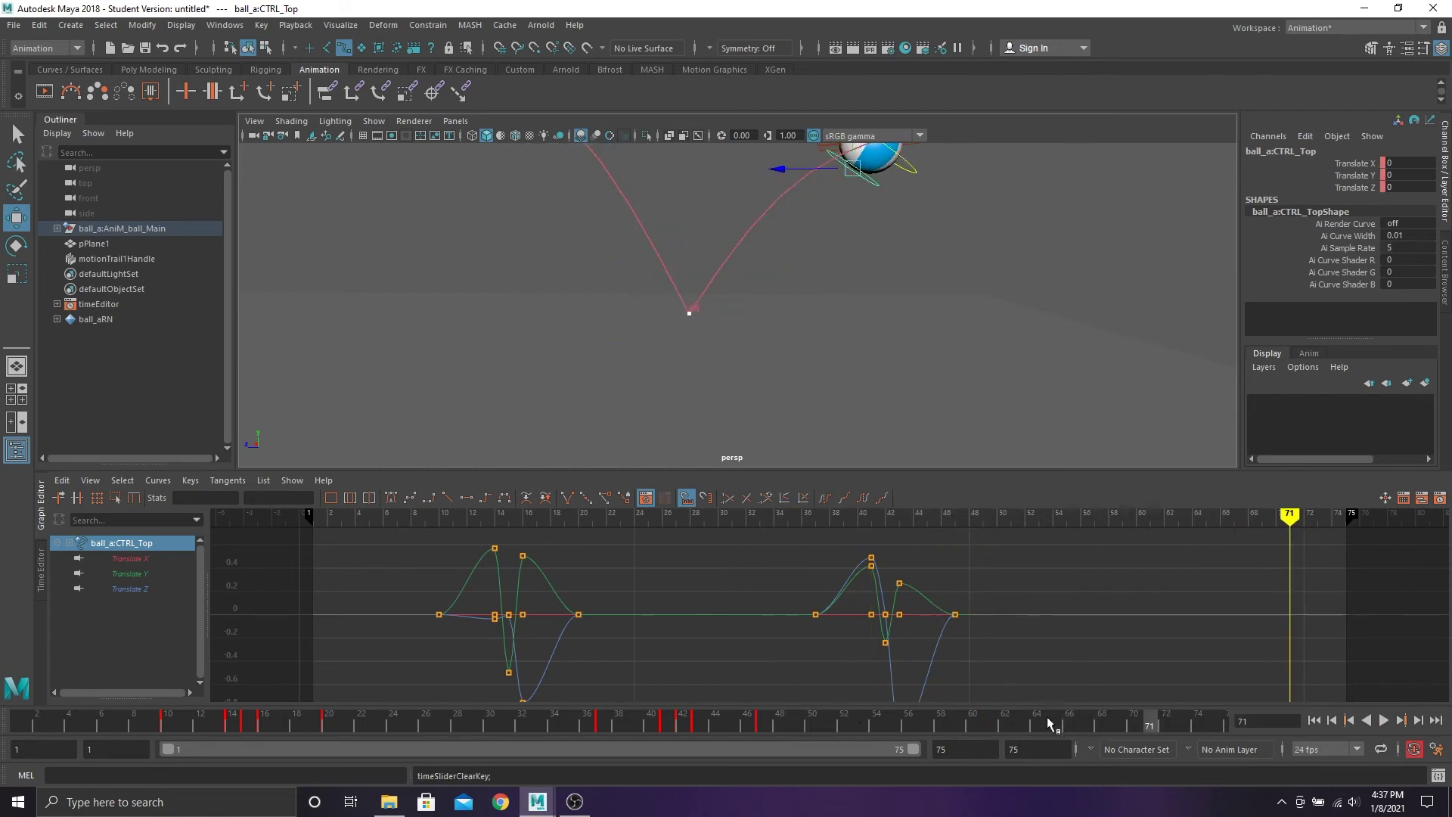
At the third bounce, key the bottom control's neutral translation at frames 60, 64, 65 and 66
mouse_move(1051, 725)
left_mouse_down()
mouse_move(683, 722)
mouse_move(1053, 727)
left_mouse_up()
left_click(772, 280)
left_click(730, 310)
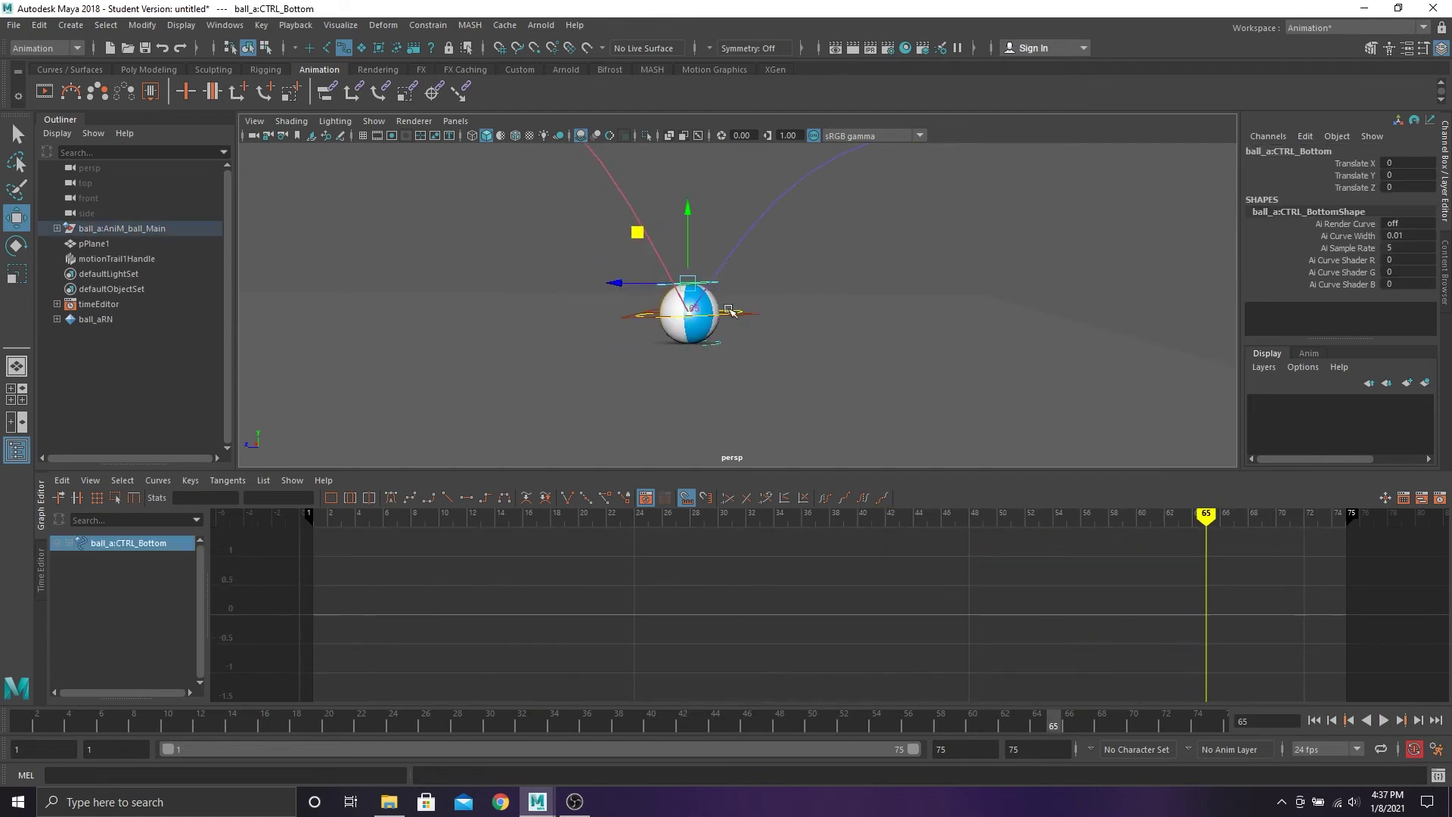
key("s")
left_click_drag(1043, 725, 974, 717)
key("s")
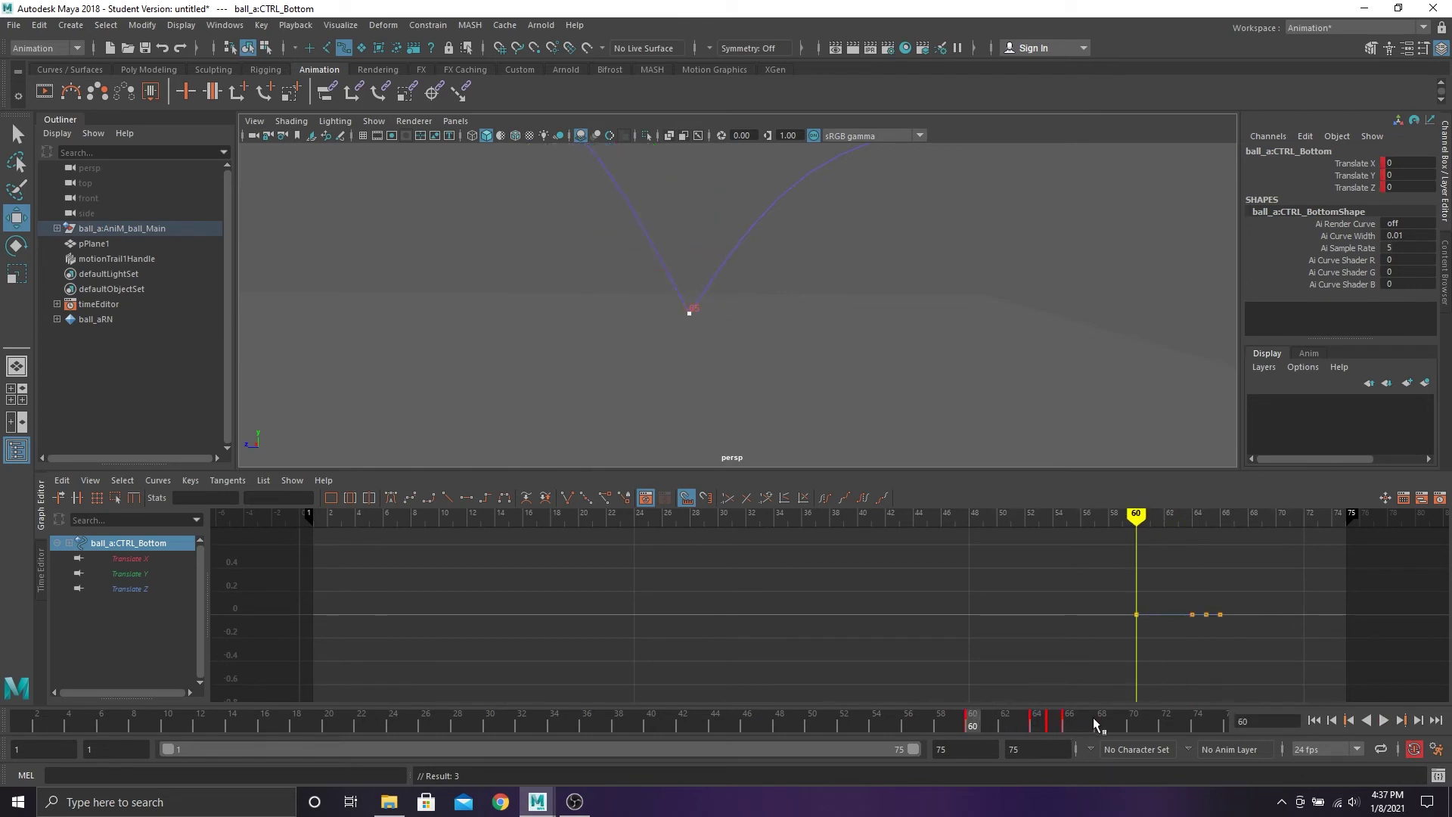
Key the bottom control's neutral translation at frame 69 and shift its frame 60 key to frame 61
left_click_drag(1111, 723, 1117, 727)
key("s")
left_click(1120, 721, "shift")
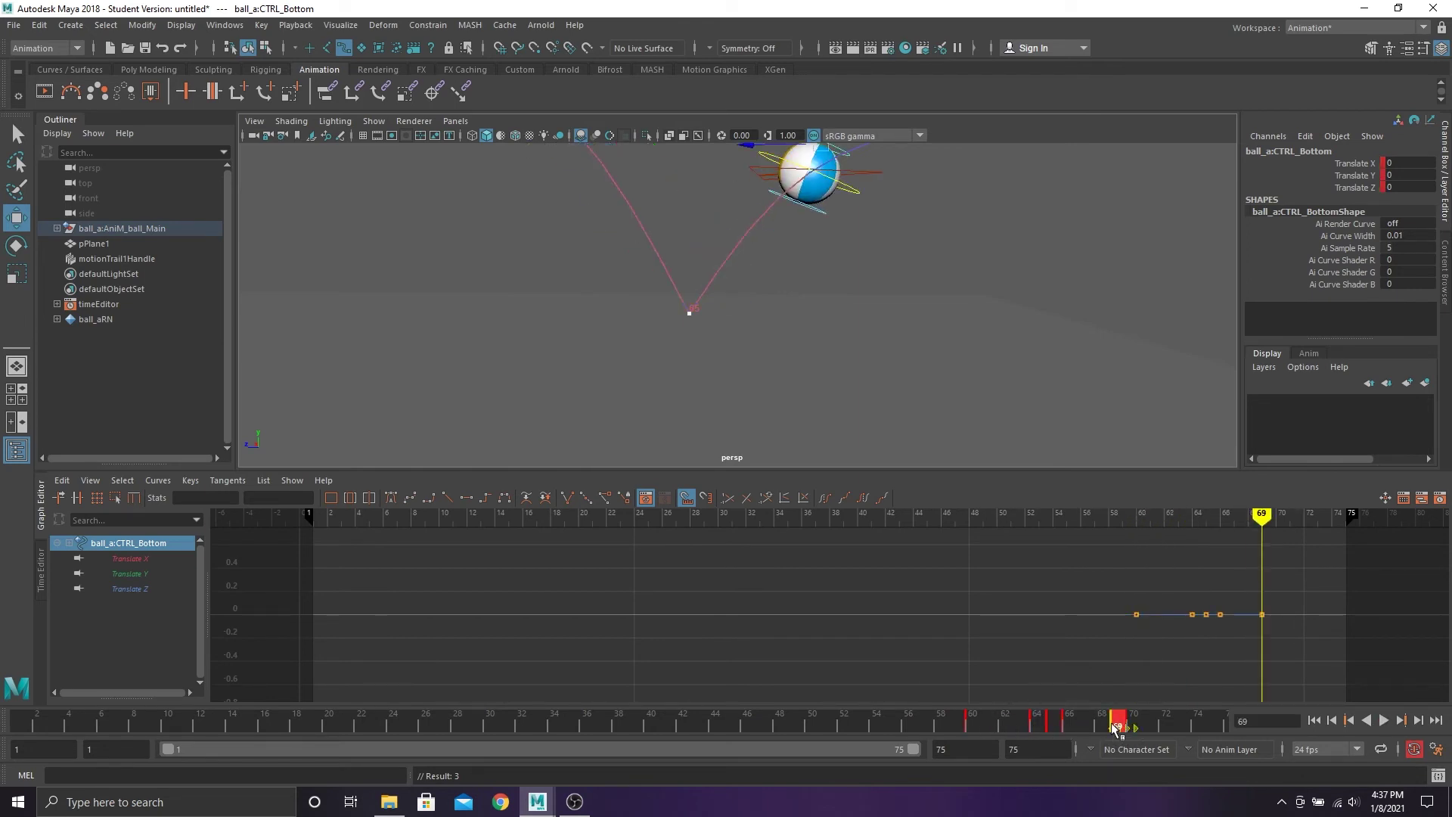
left_click(972, 720)
left_click(972, 724, "shift")
left_click_drag(973, 728, 989, 728)
Squash the ball with the bottom control's Translate Y about 0.345 at frame 65, and stretch it at frame 64 with Y about -0.321, Z about -0.665
left_click(1050, 726)
left_click_drag(688, 211, 687, 222)
left_click(1039, 726)
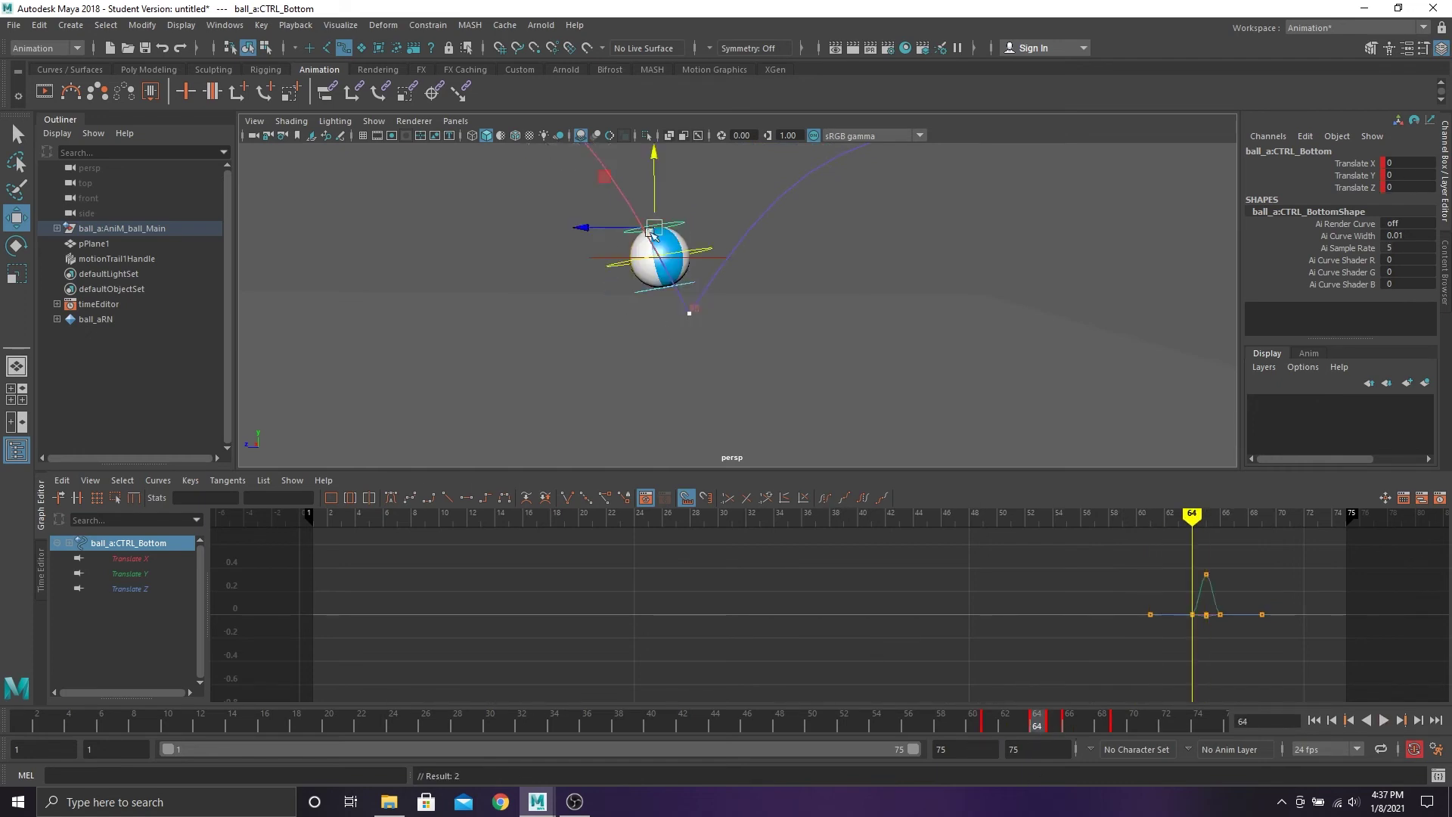
left_click_drag(605, 177, 583, 170)
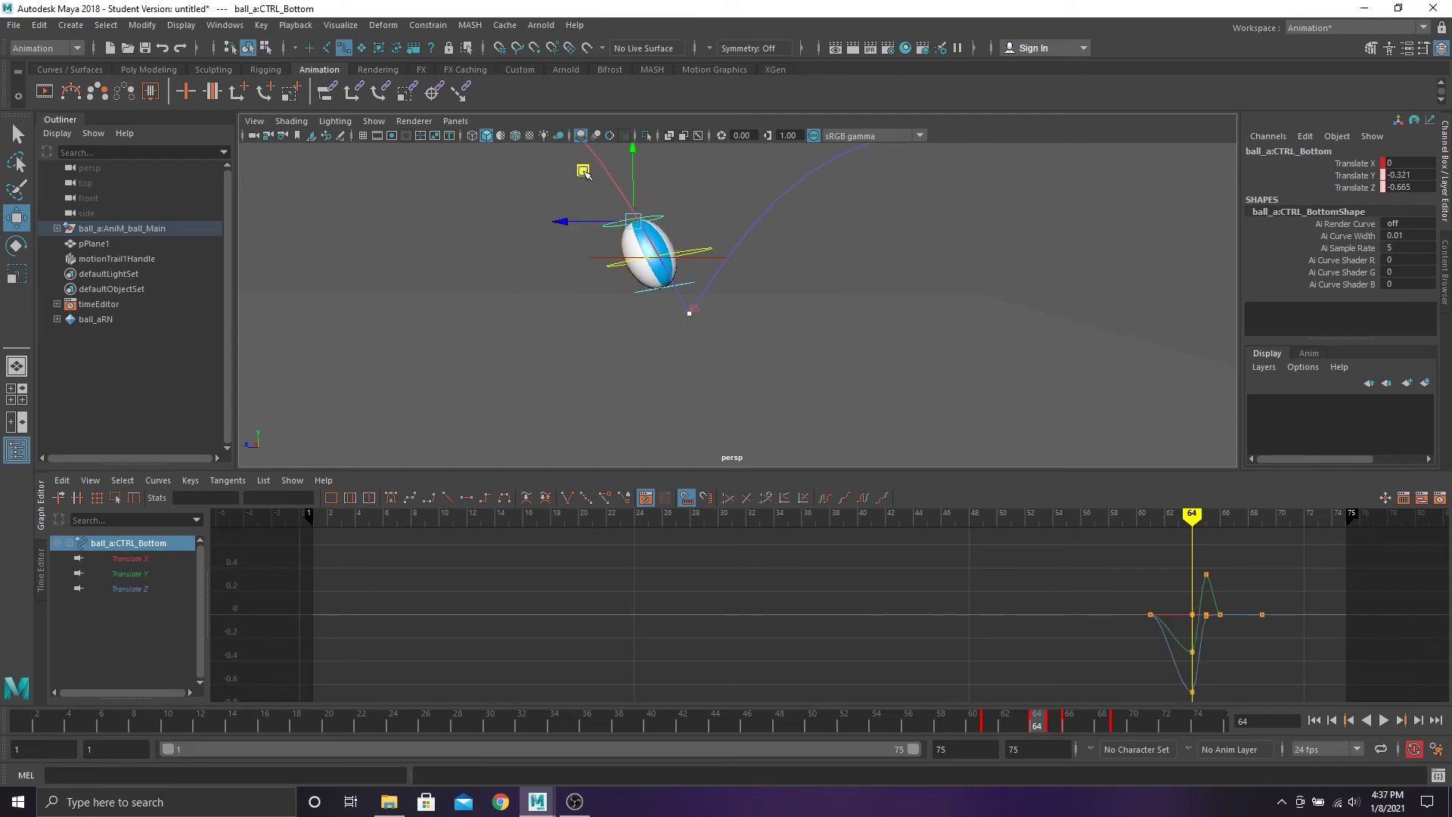
At frame 66, stretch the ball along its rising path with the bottom control's Translate Y about -0.104 and Translate Z about 1.211
left_click(1068, 727)
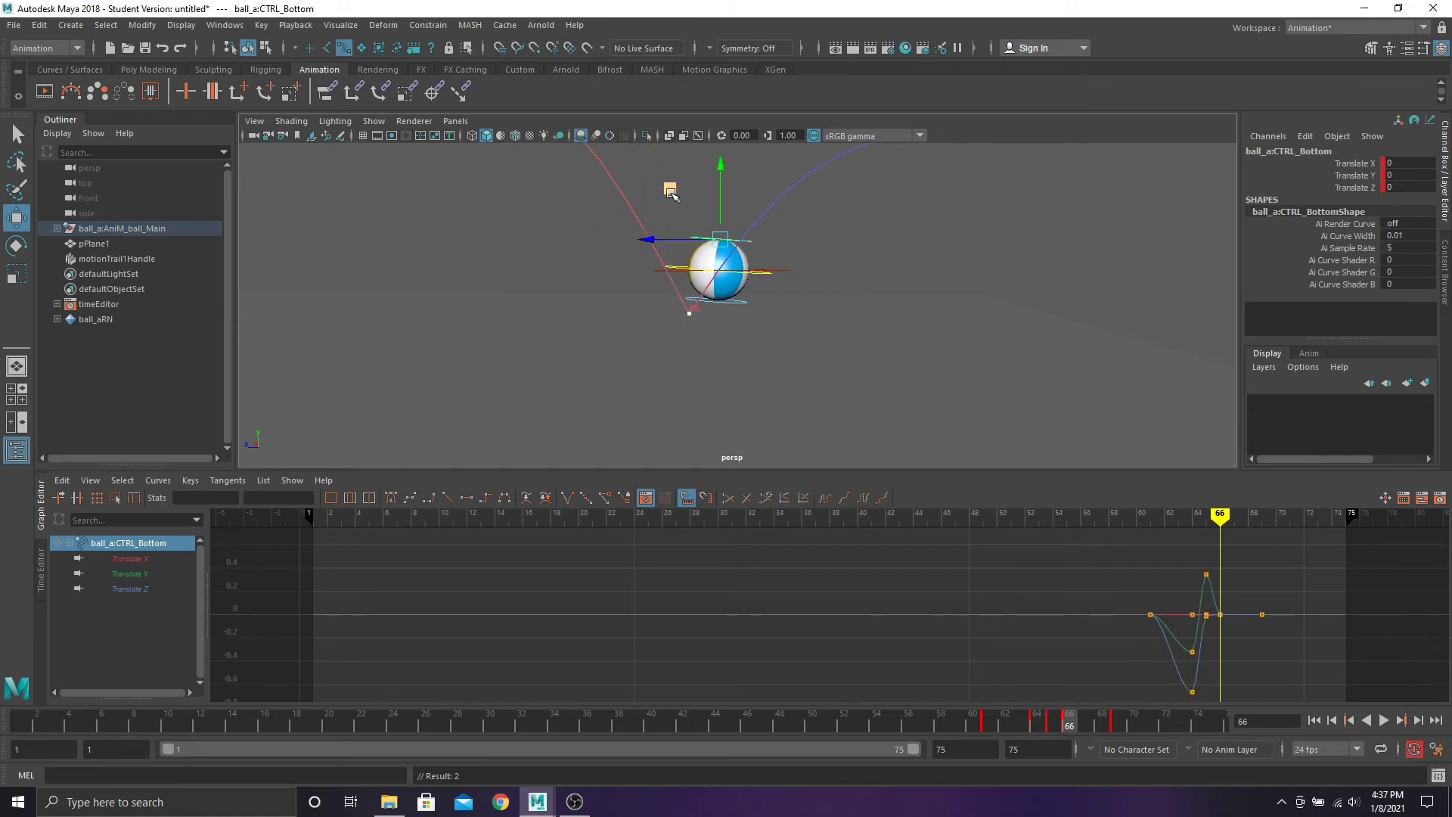
left_click_drag(671, 193, 710, 193)
middle_click_drag(855, 306, 915, 334, "alt")
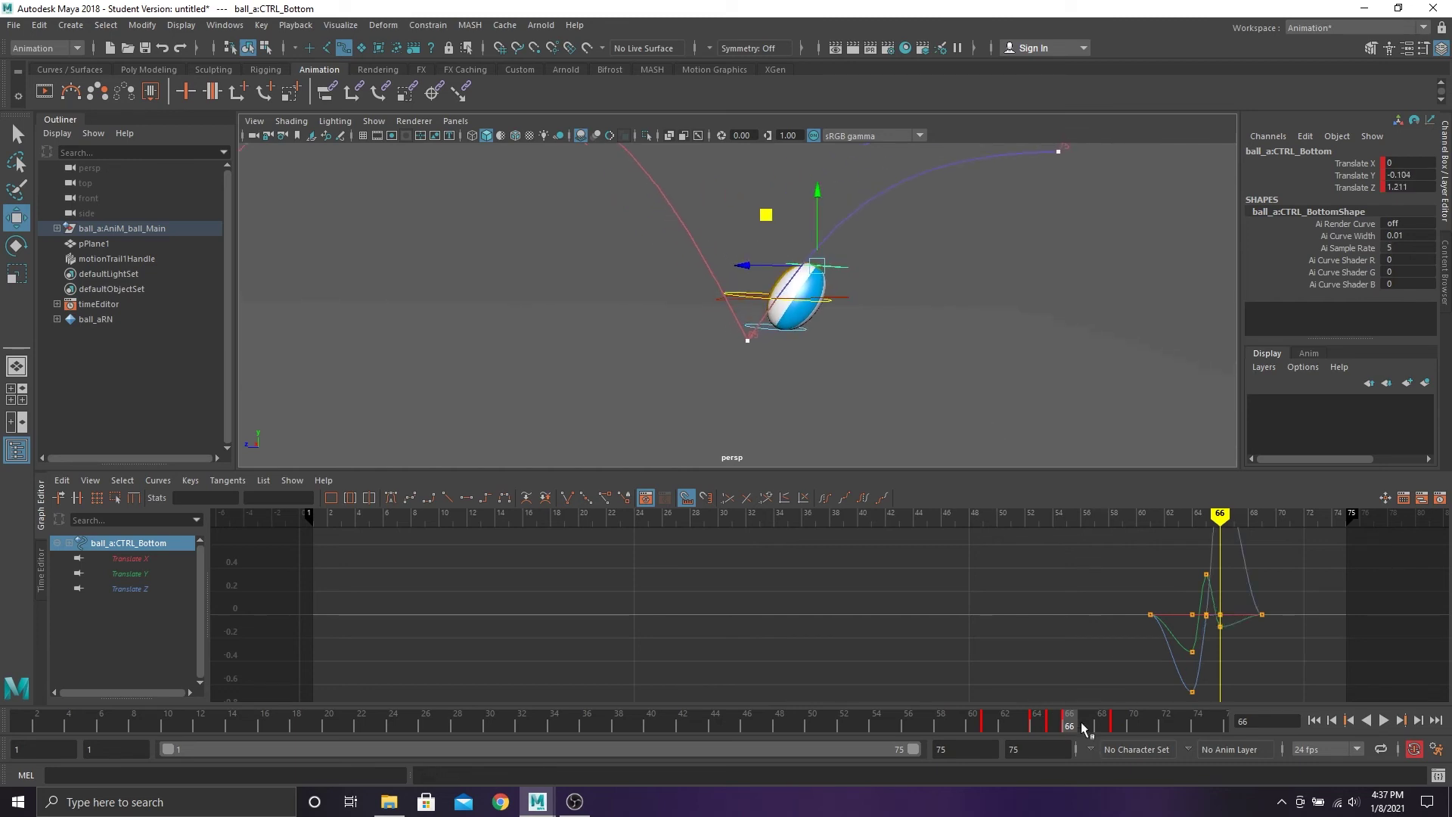
Play back the animation with the whole motion trail in view to check the squash and stretch at every bounce
left_click_drag(1083, 728, 876, 725)
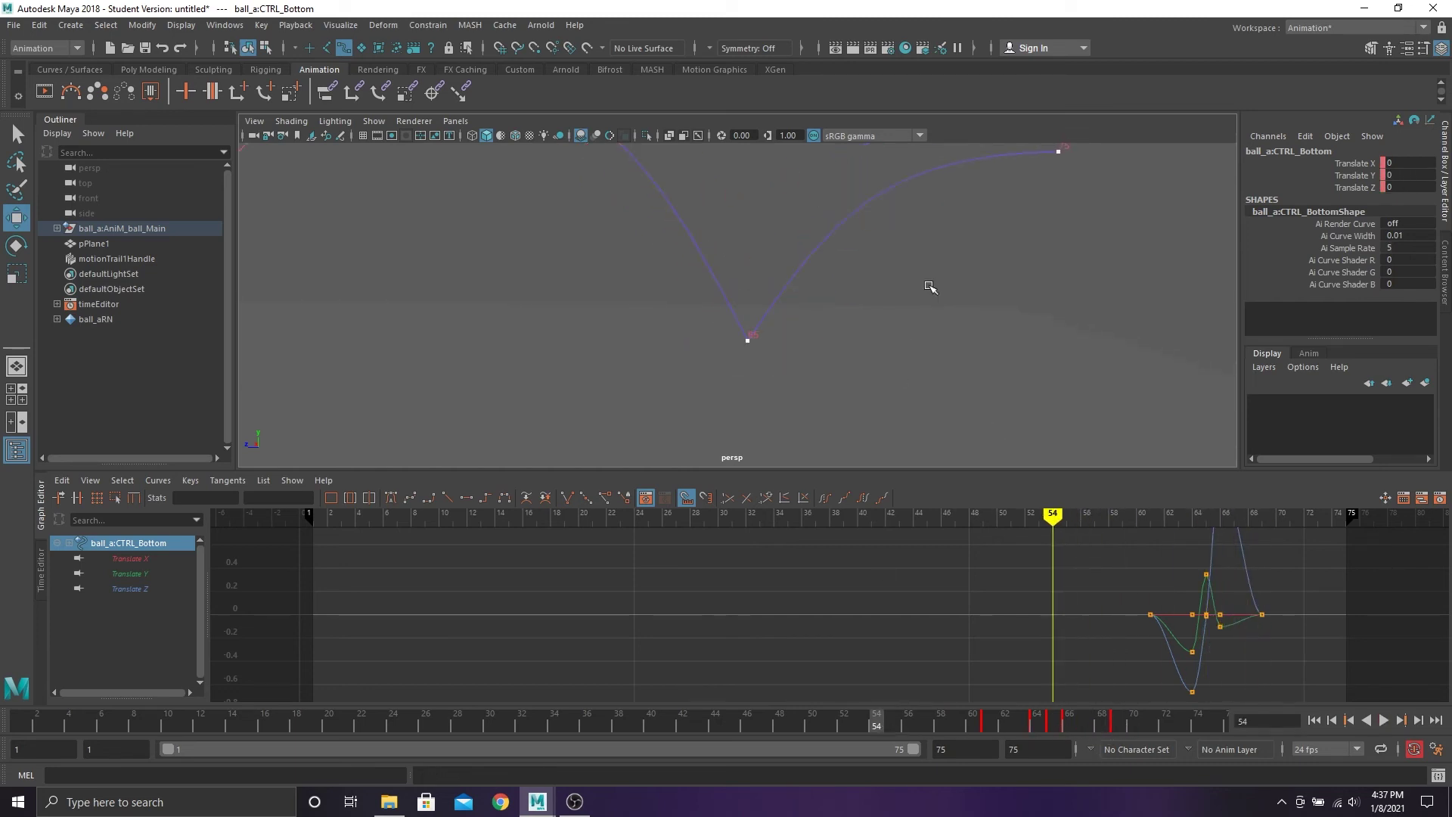
left_click(955, 262)
key("f")
scroll(907, 318, "down", 3)
scroll(817, 379, "up", 4)
left_click_drag(840, 262, 824, 274, "alt")
middle_click_drag(824, 274, 775, 279, "alt")
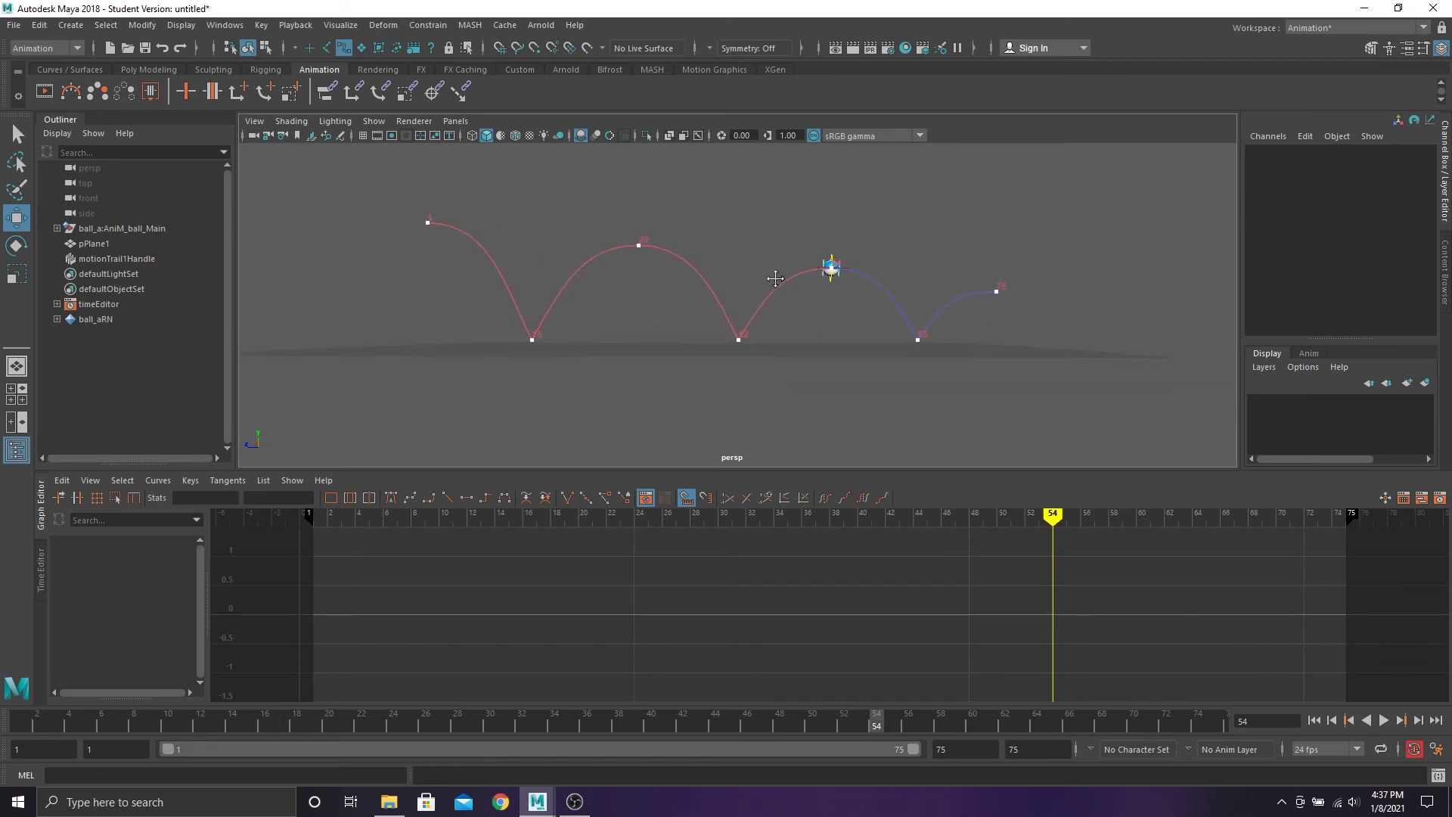
left_click_drag(775, 278, 830, 299, "alt")
left_click(1383, 720)
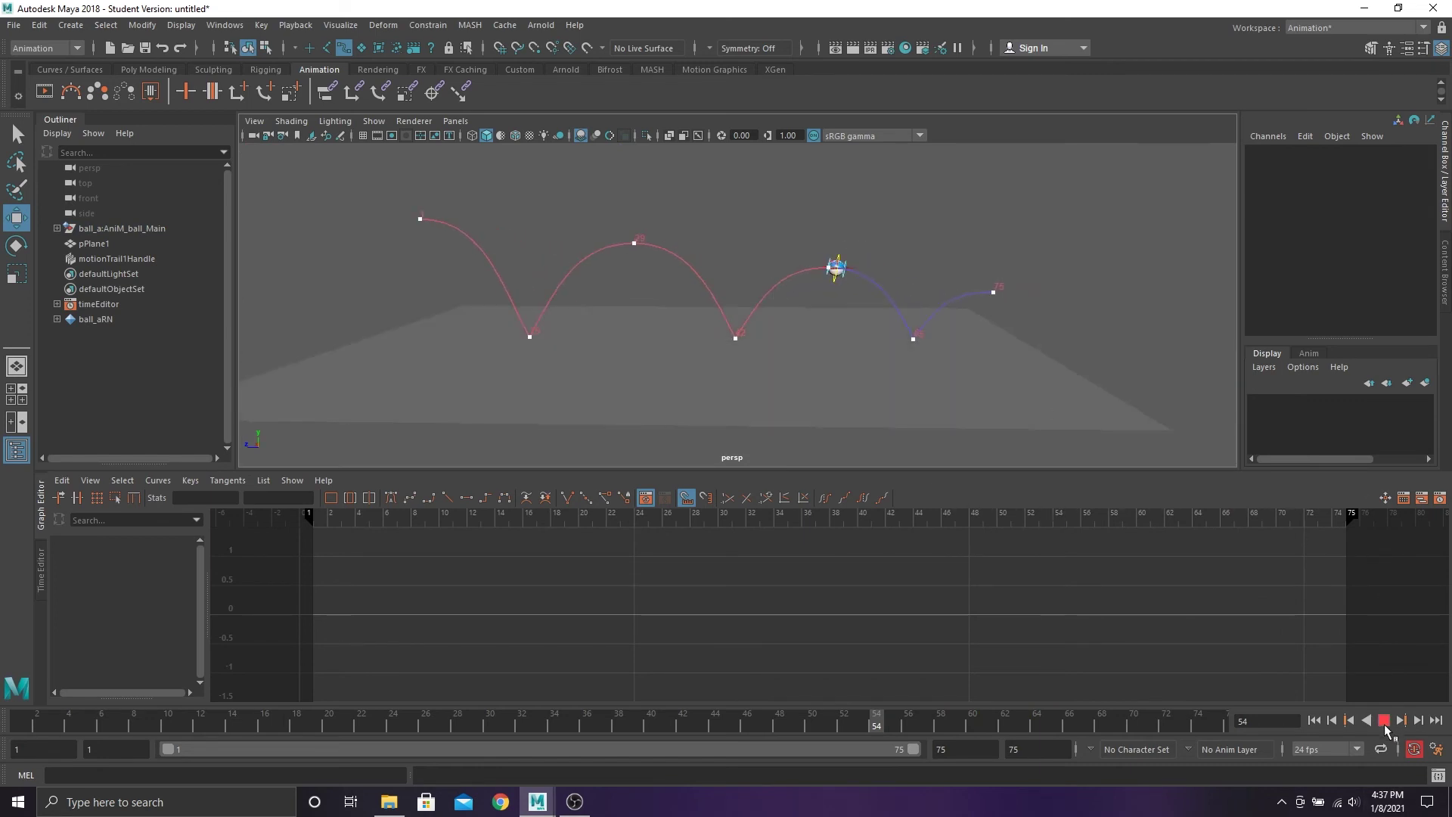
scroll(909, 356, "up", 3)
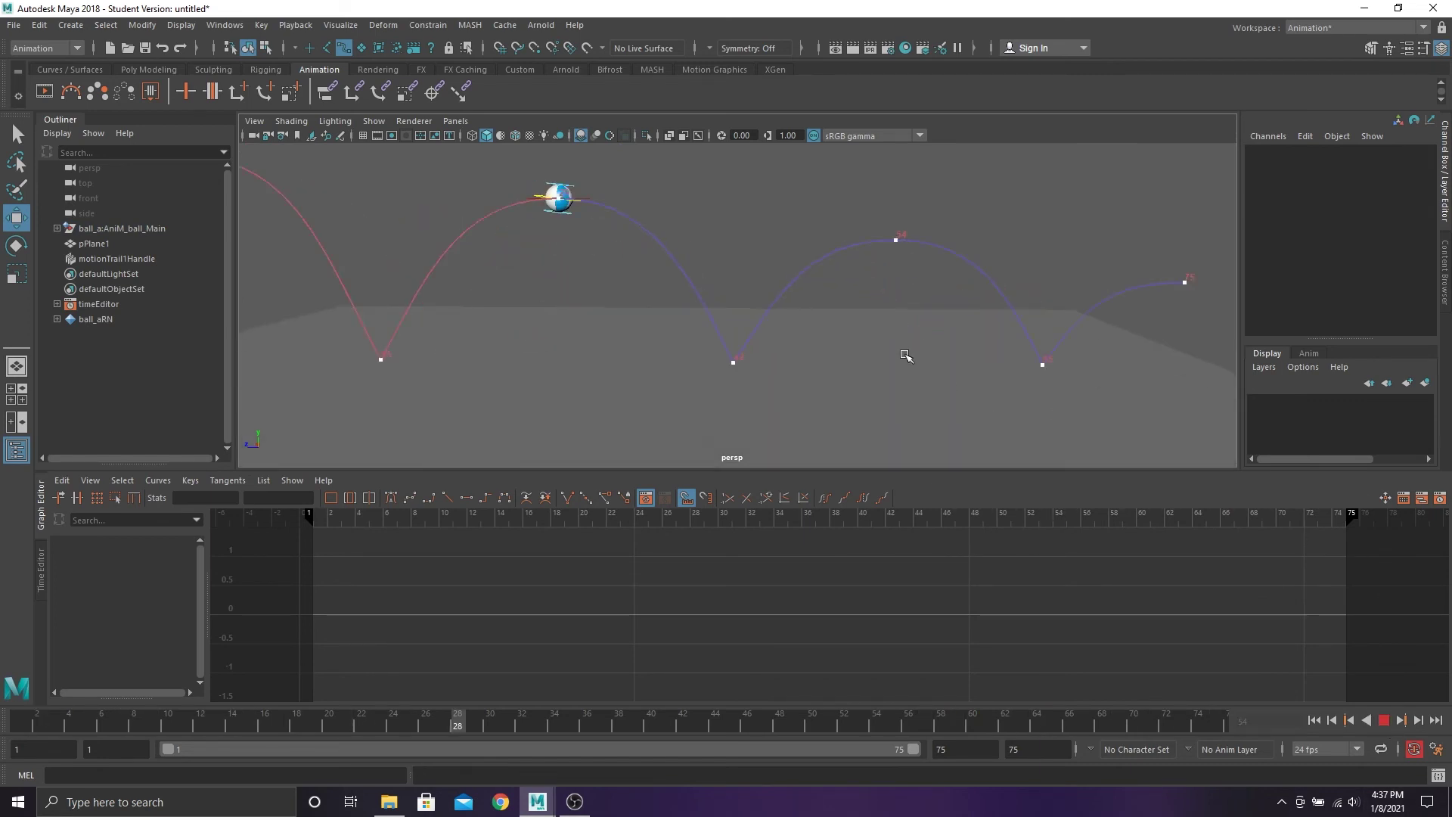
left_click_drag(909, 356, 920, 356, "alt")
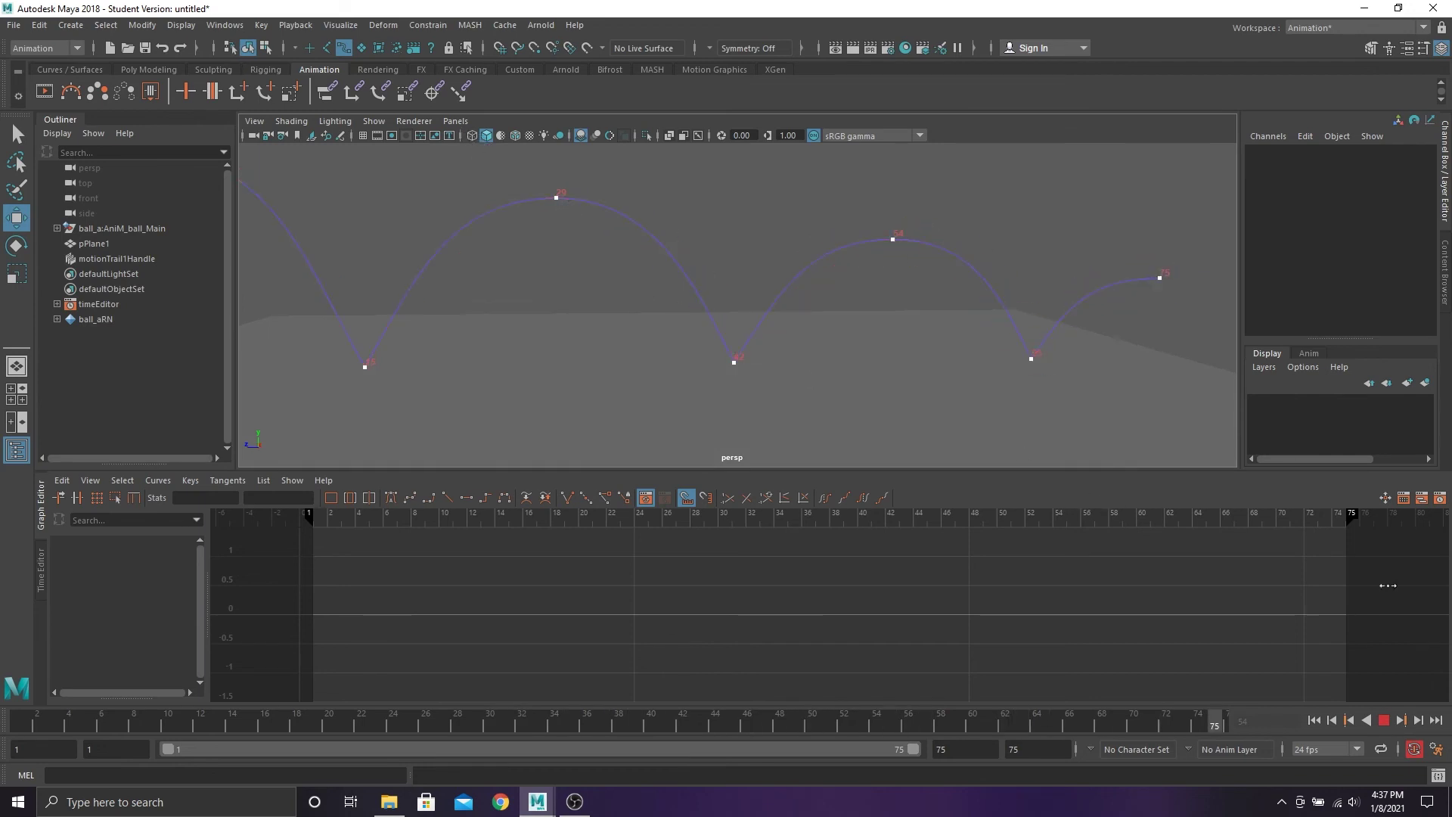
key("Escape")
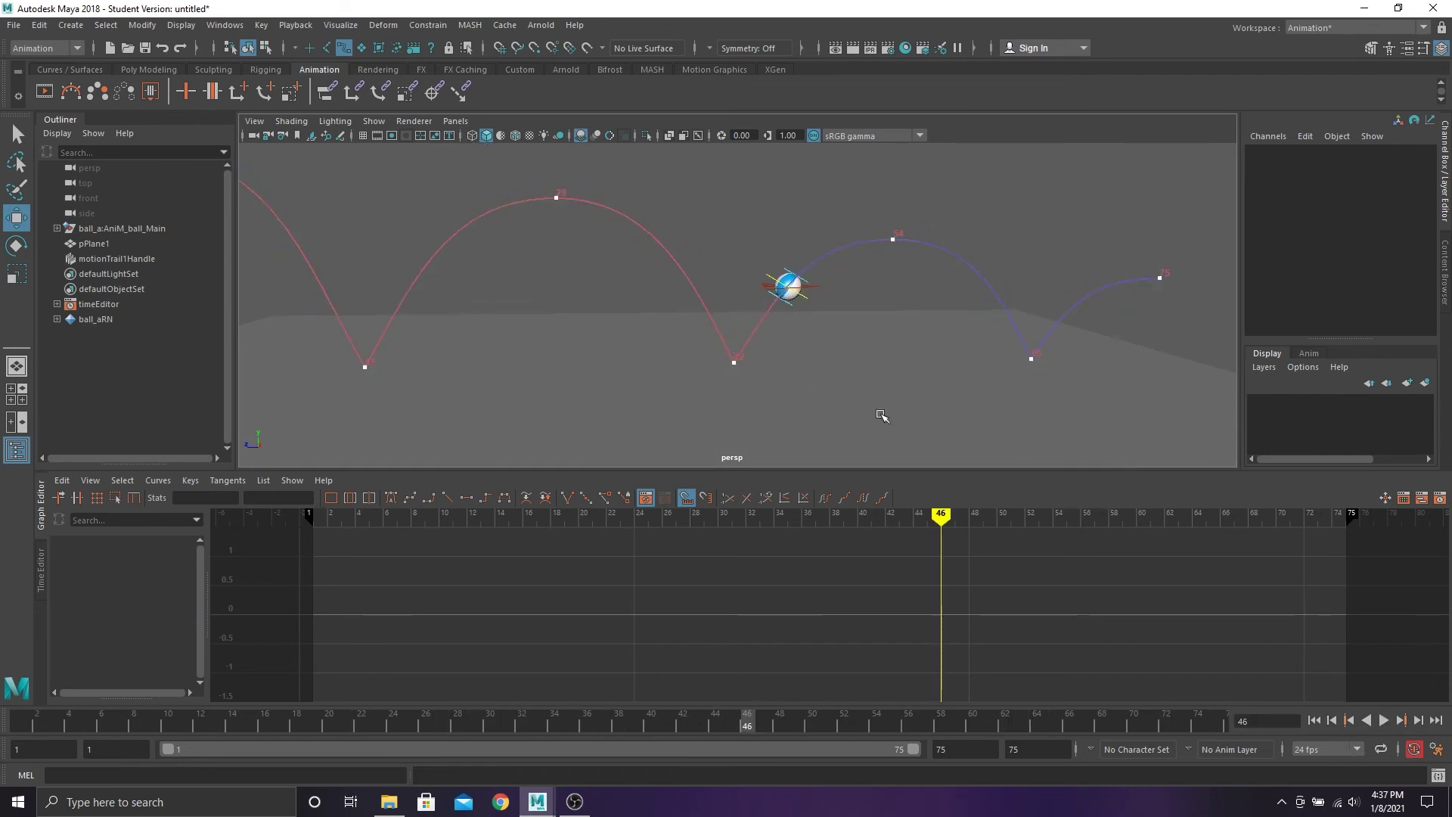
Examine the top control's Translate Y curve, comparing the squash keys at frames 15 and 42 with the ball's shape
left_click(787, 271)
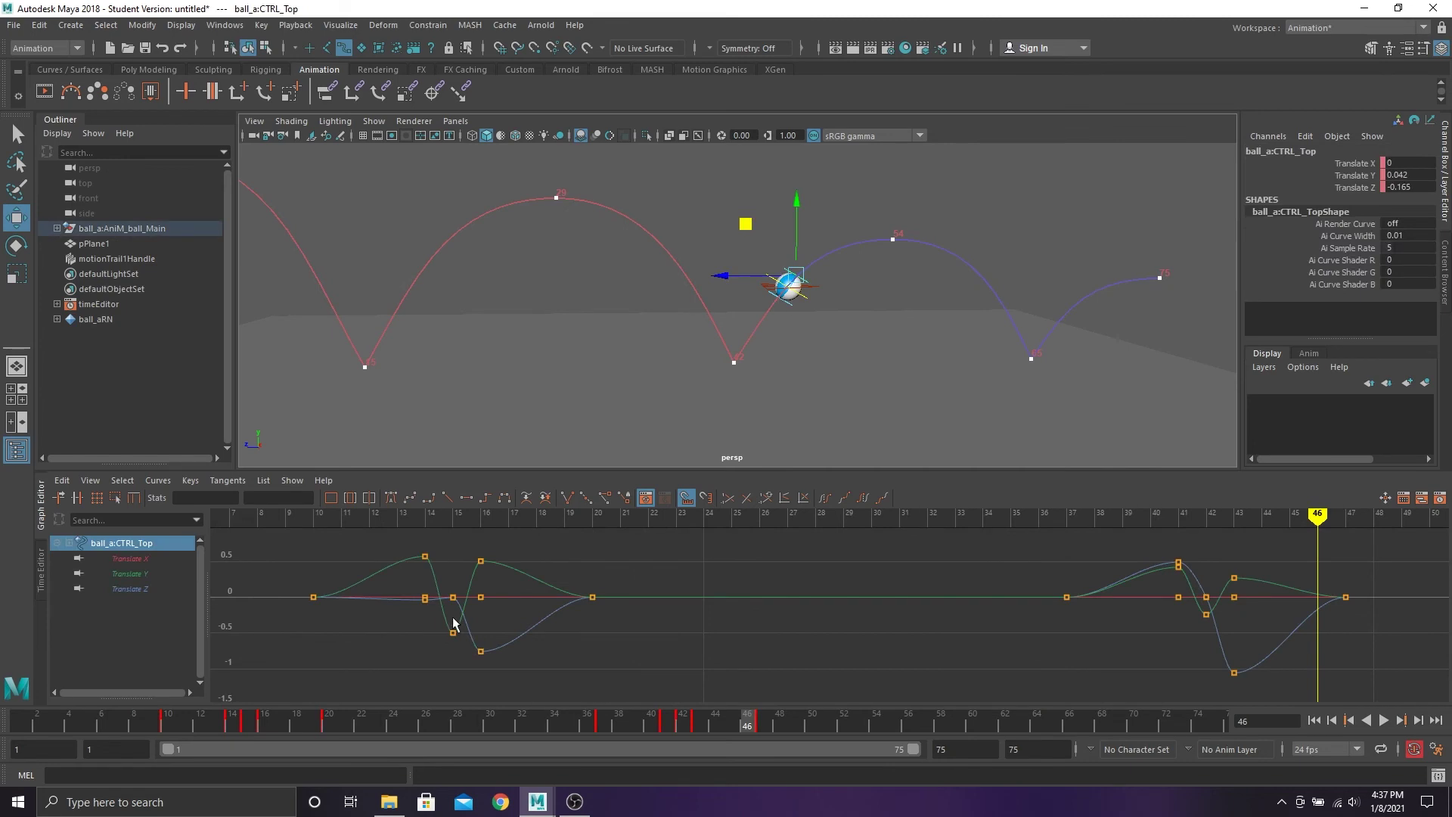
left_click(132, 573)
key("f")
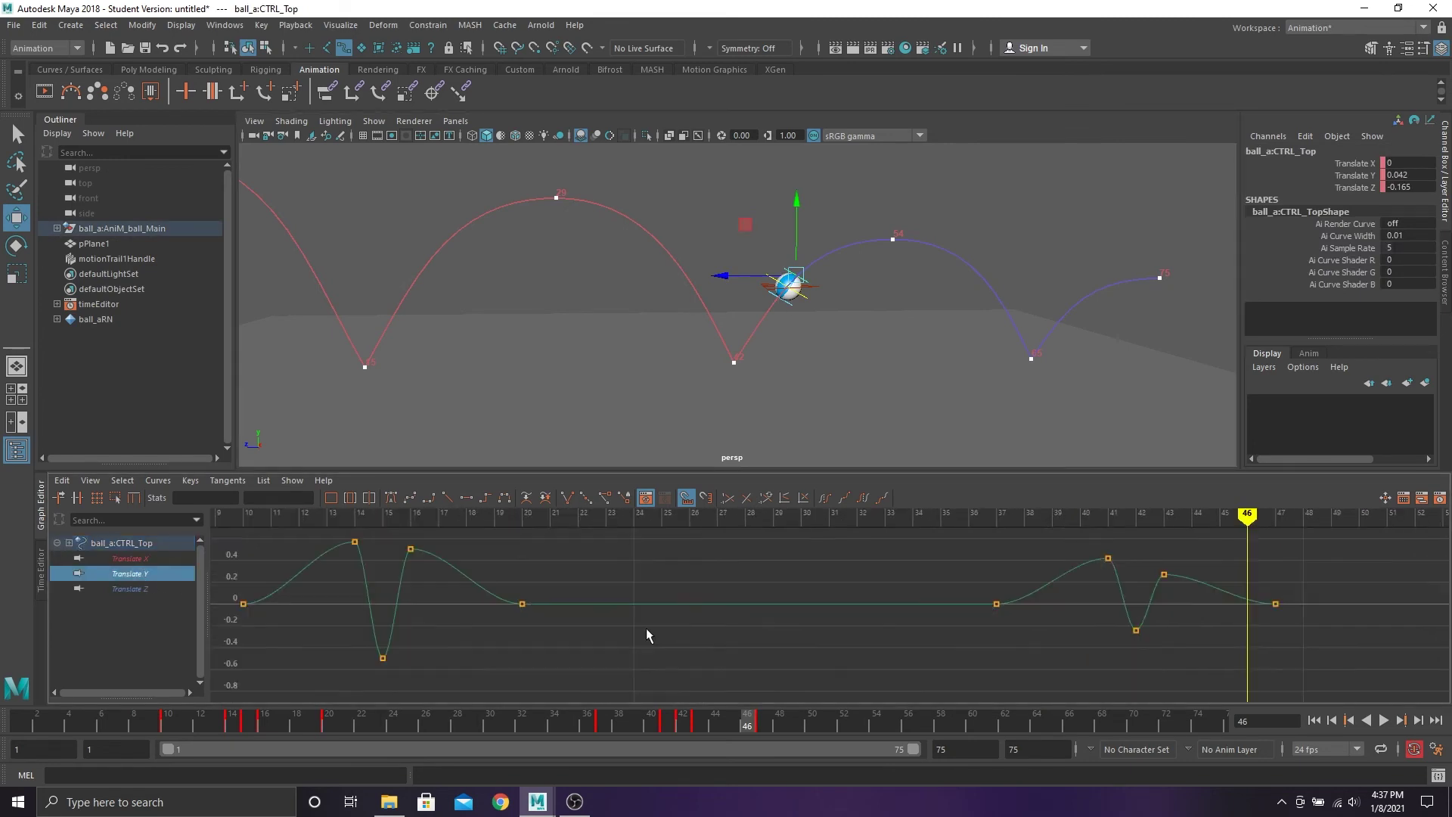
left_click_drag(411, 515, 383, 515)
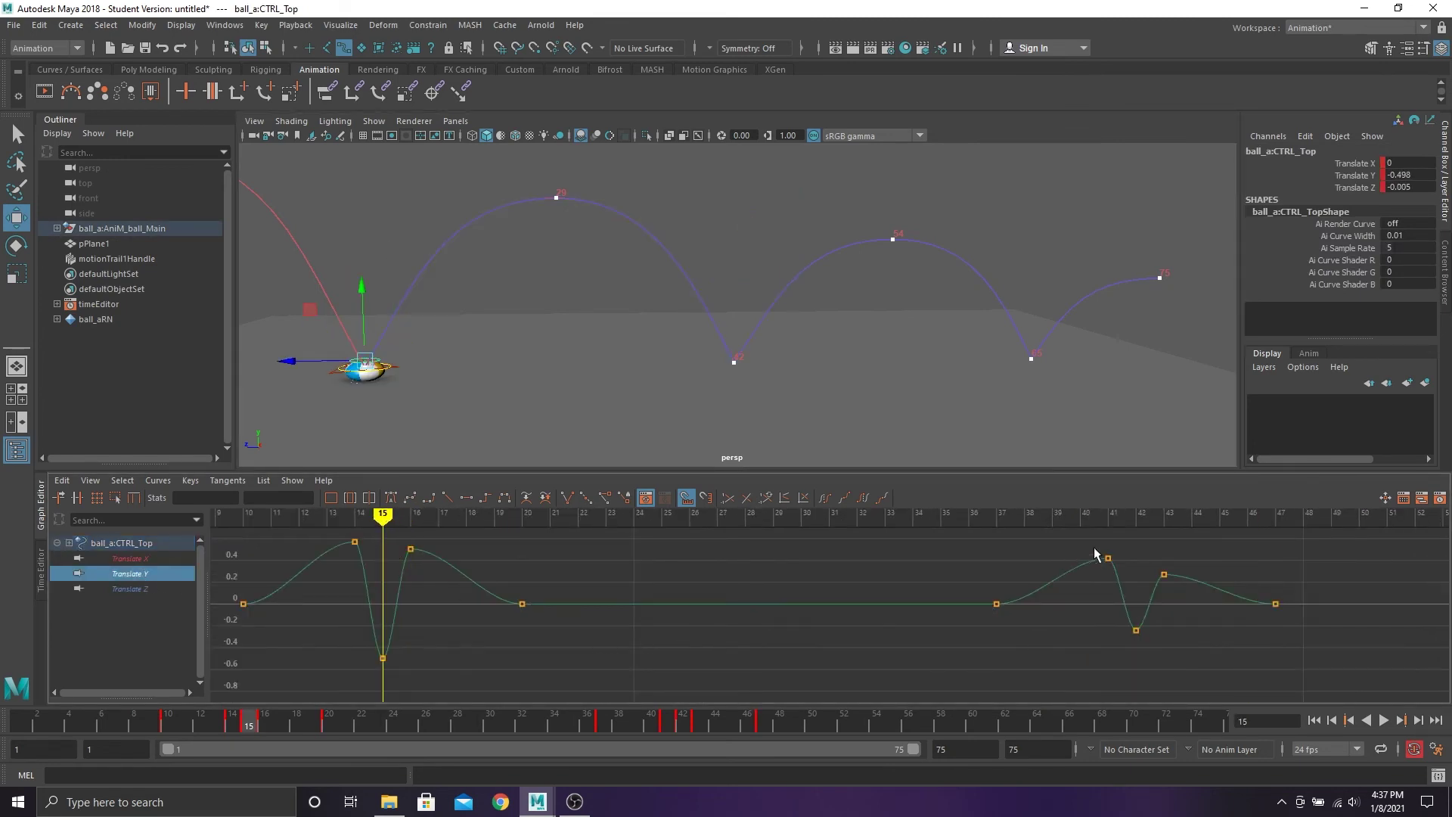
left_click(1136, 515)
middle_click_drag(478, 323, 552, 315, "alt")
mouse_move(384, 516)
left_mouse_down()
mouse_move(351, 513)
mouse_move(1141, 551)
mouse_move(1037, 551)
mouse_move(984, 549)
mouse_move(1278, 536)
left_mouse_up()
middle_click_drag(873, 382, 492, 388, "alt")
left_click(1136, 630)
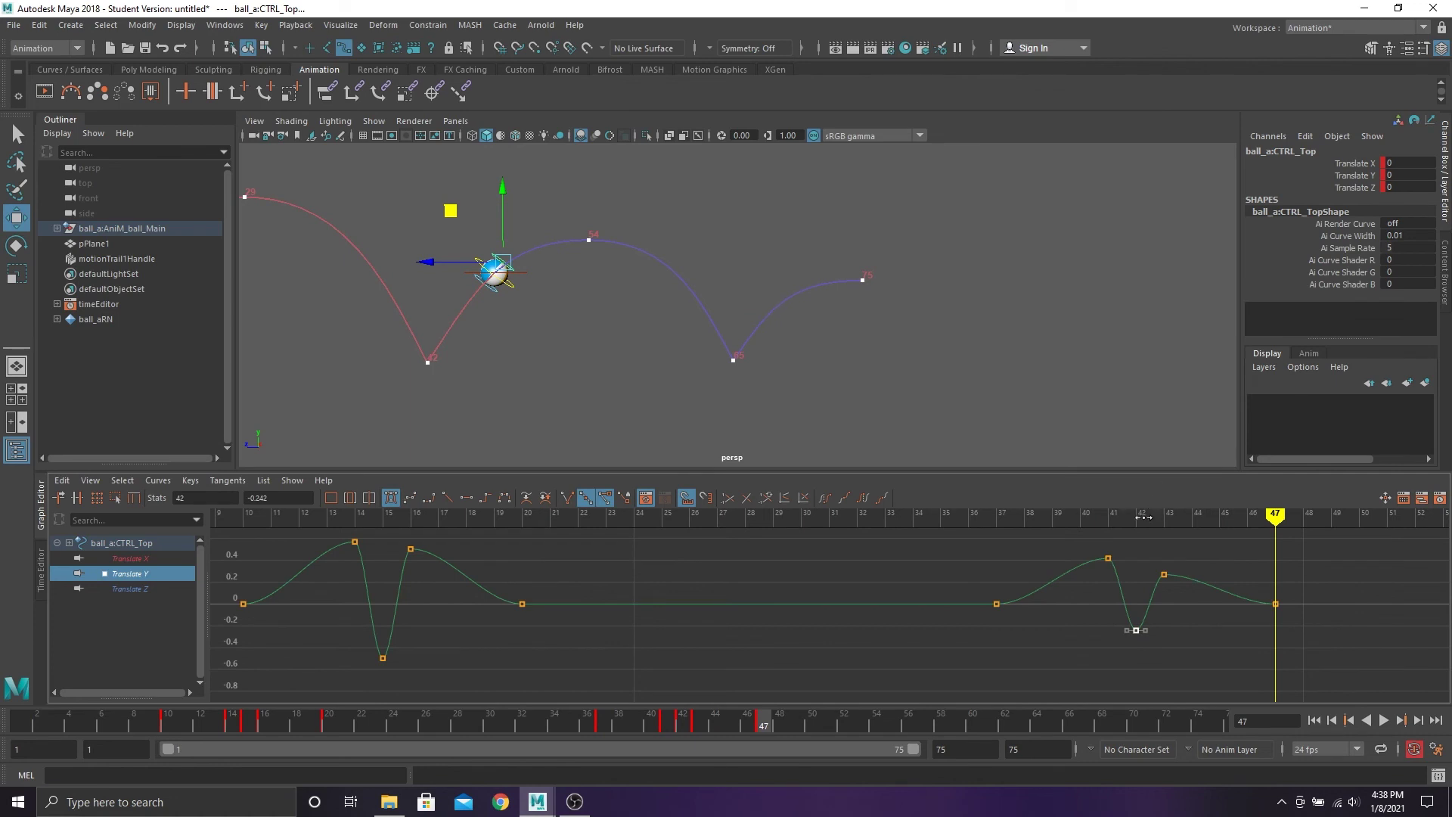
left_click(1143, 518)
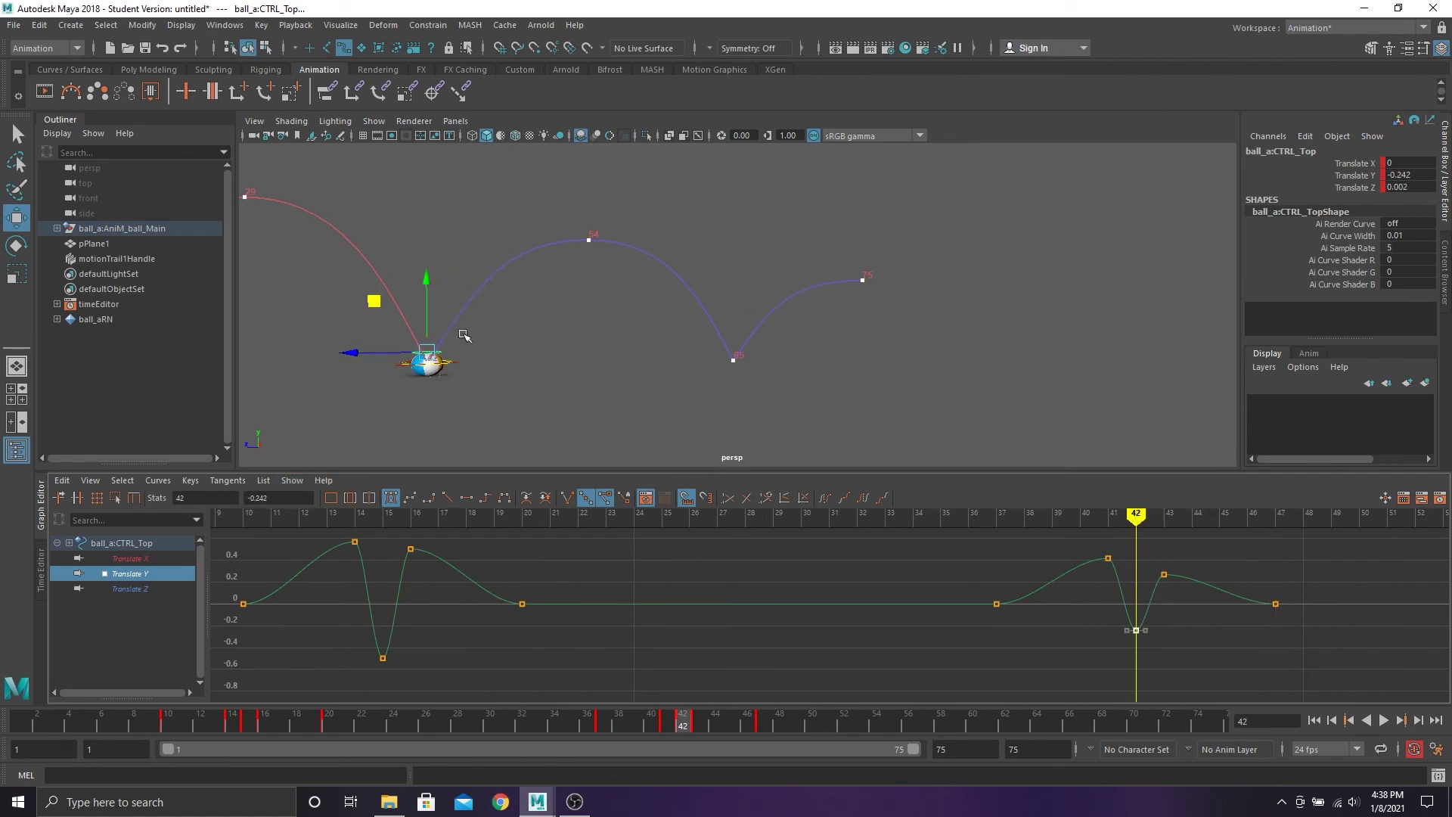
scroll(815, 369, "down", 2)
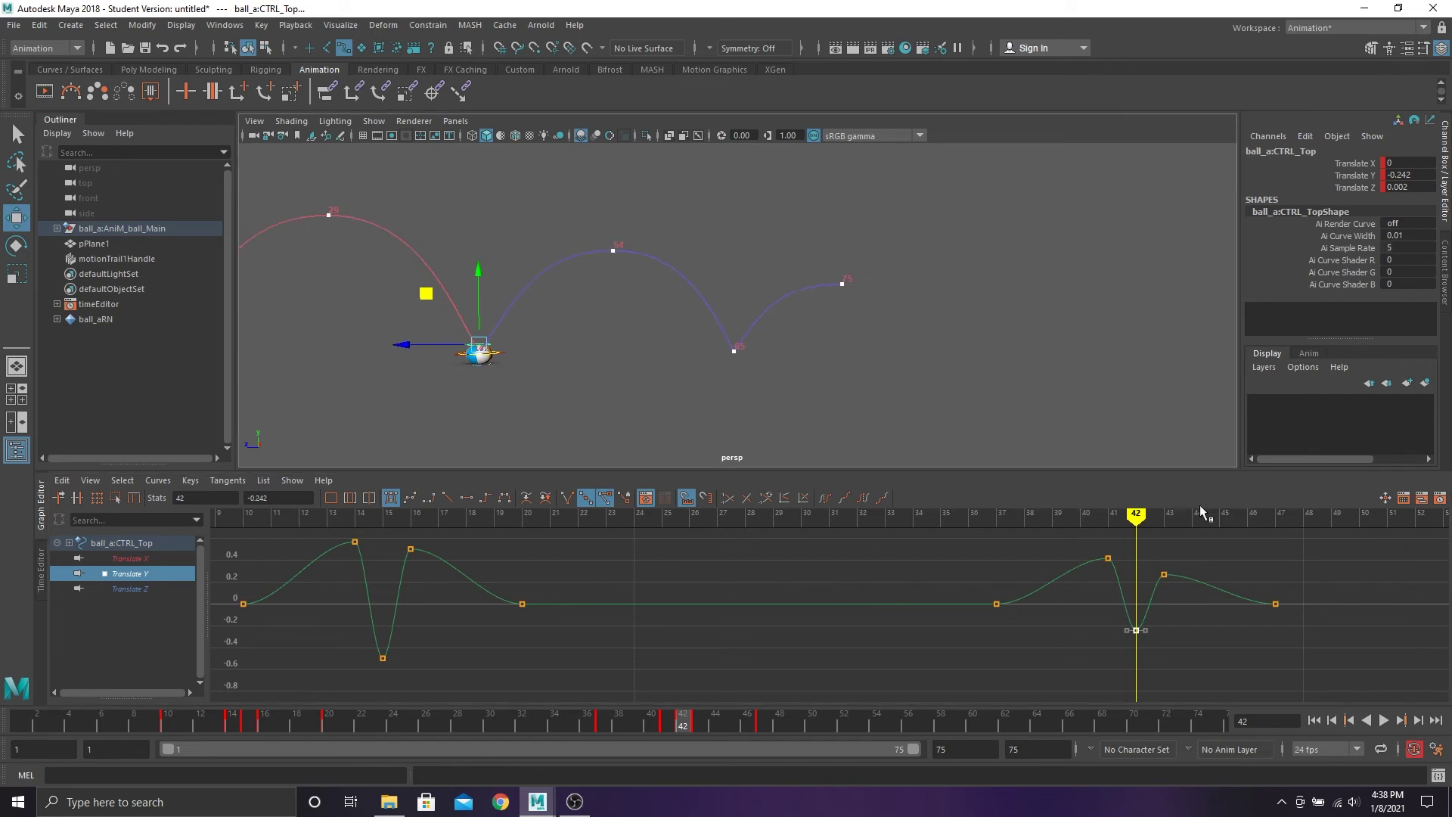
Inspect the bottom control's Translate Y curve and its squash key at frame 65 against the ball's shape
left_click(1052, 730)
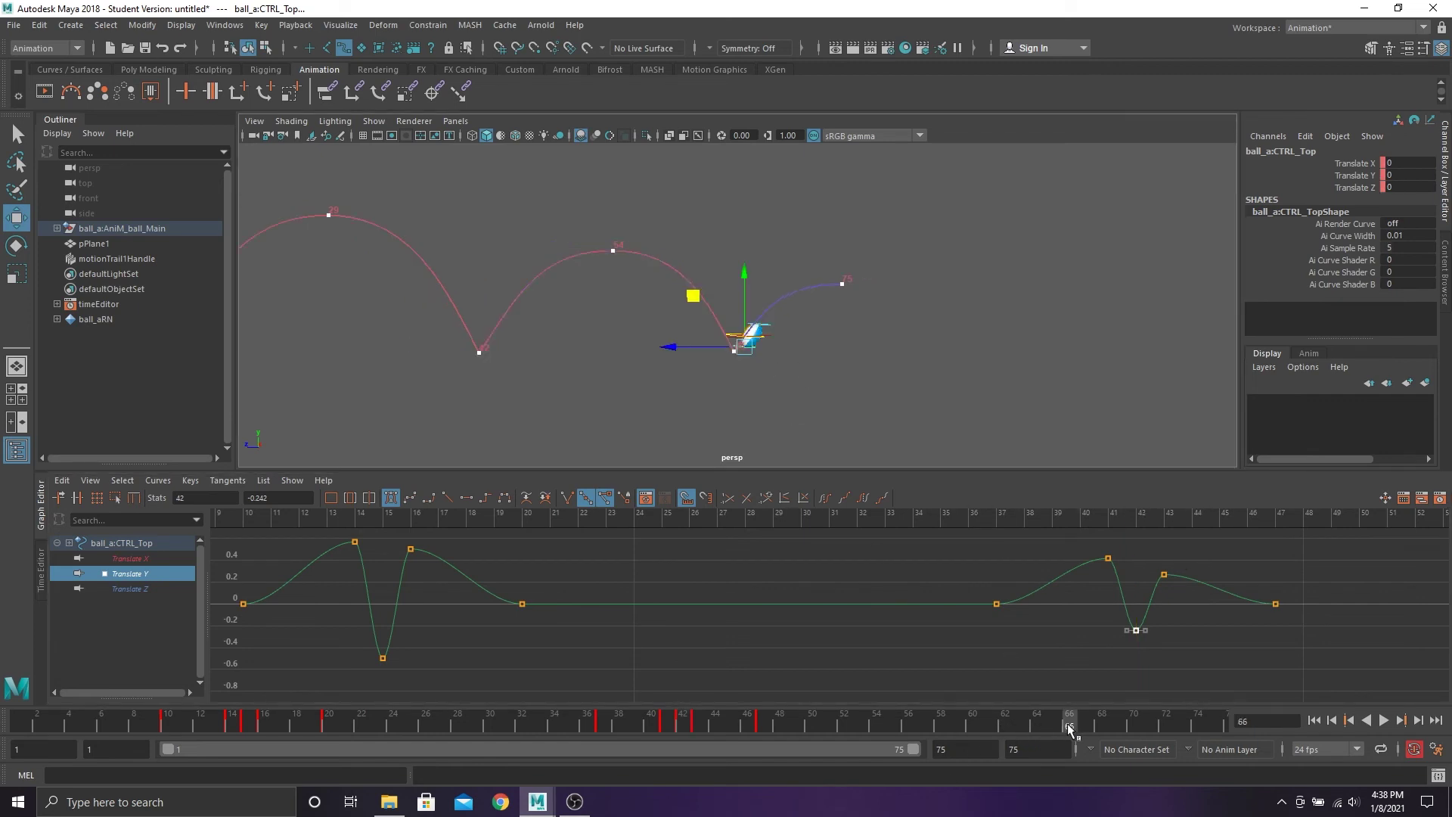
scroll(730, 365, "up", 5)
left_click(768, 395)
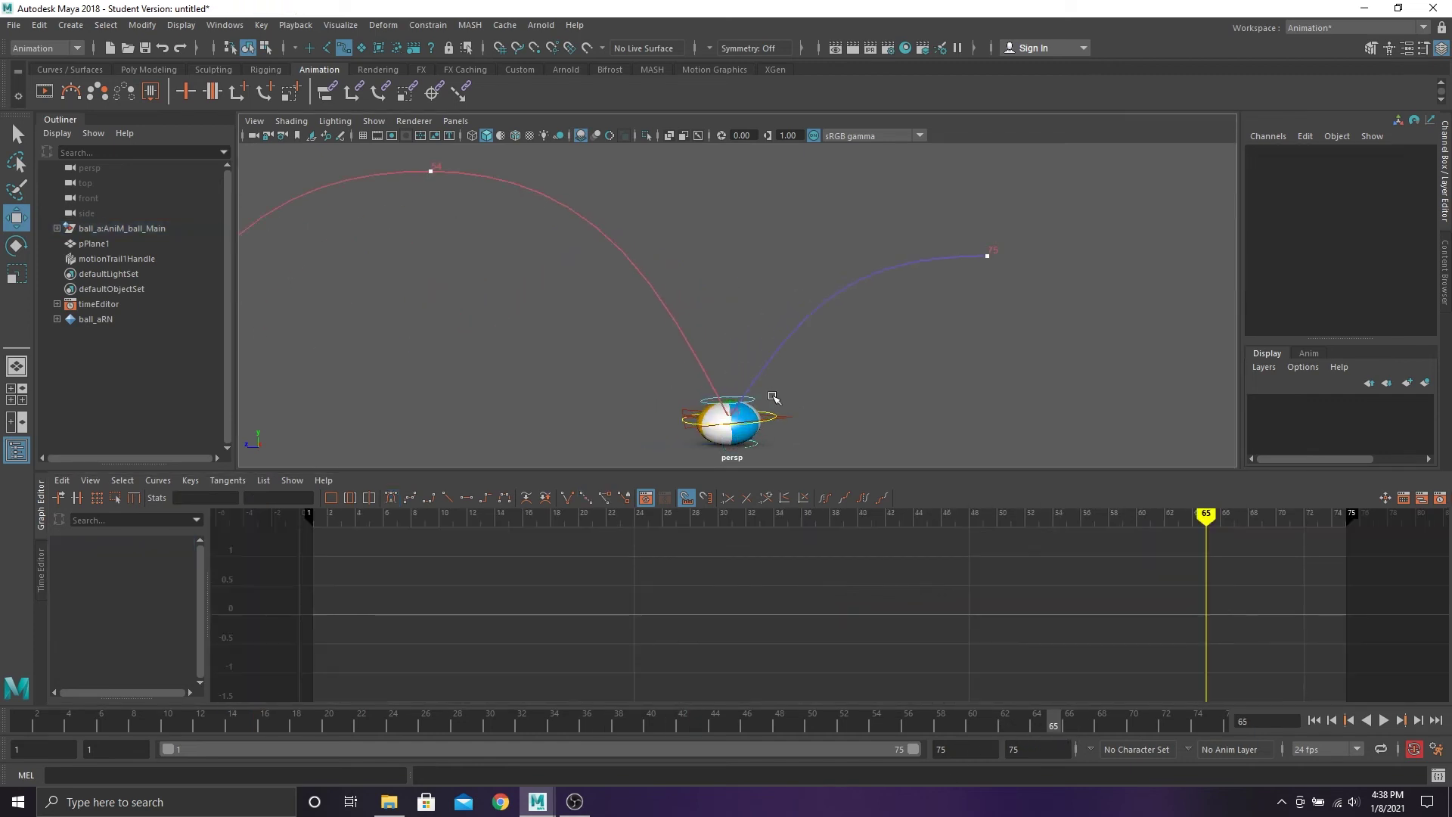
left_click(157, 573)
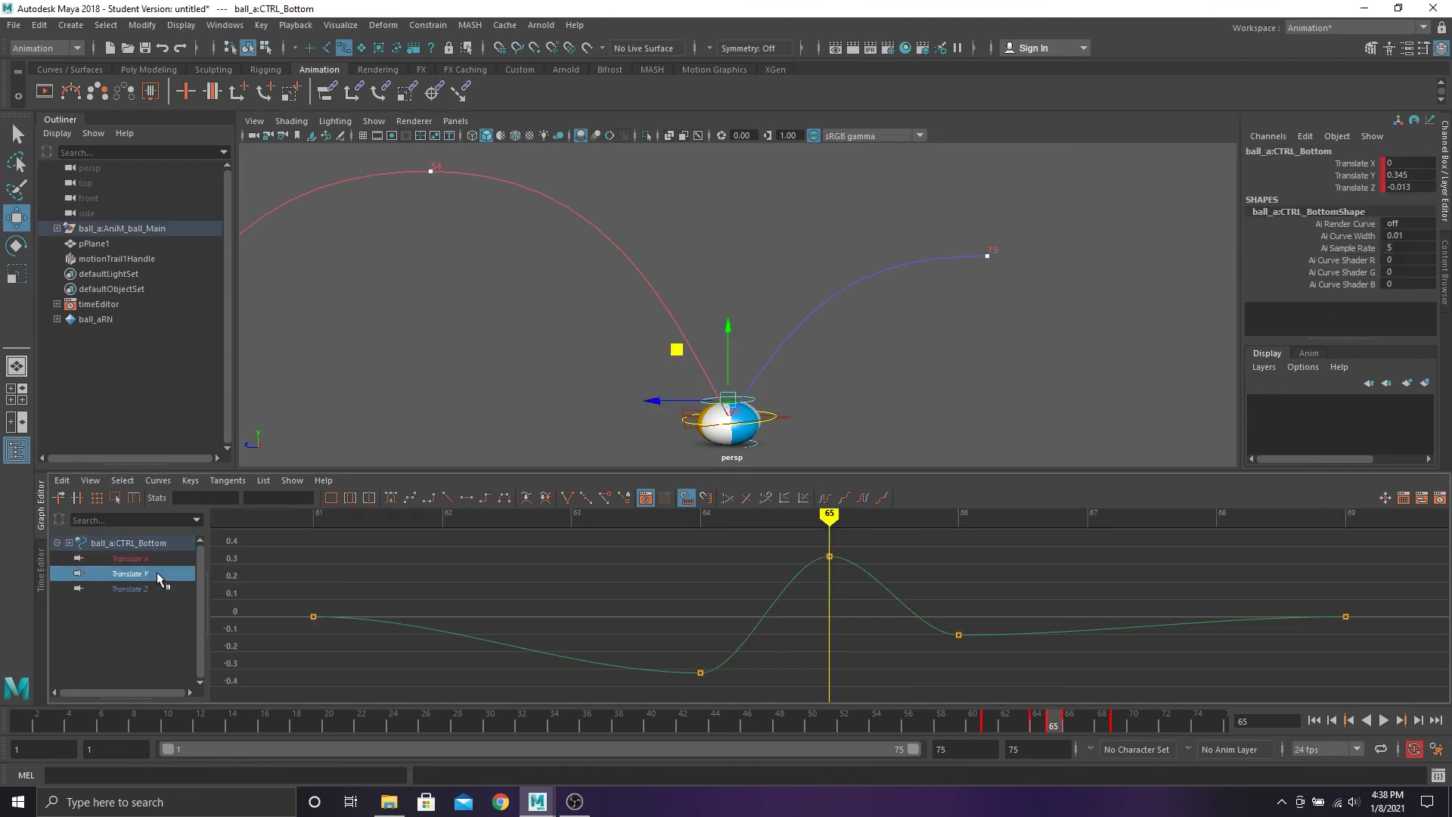
left_click_drag(842, 578, 868, 601)
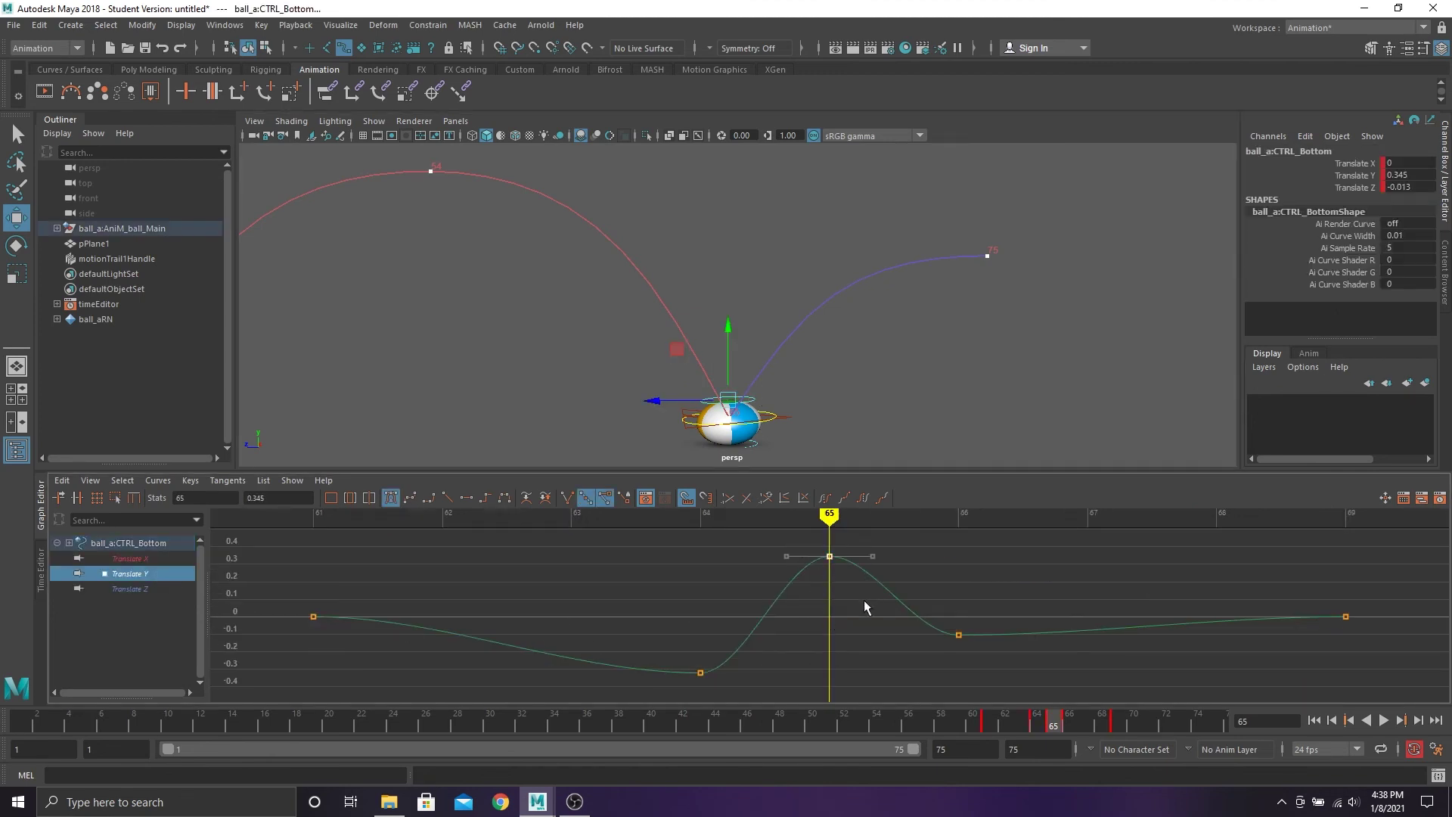
scroll(450, 355, "down", 1)
scroll(450, 356, "down", 2)
middle_click_drag(449, 356, 726, 352, "alt")
scroll(741, 353, "down", 3)
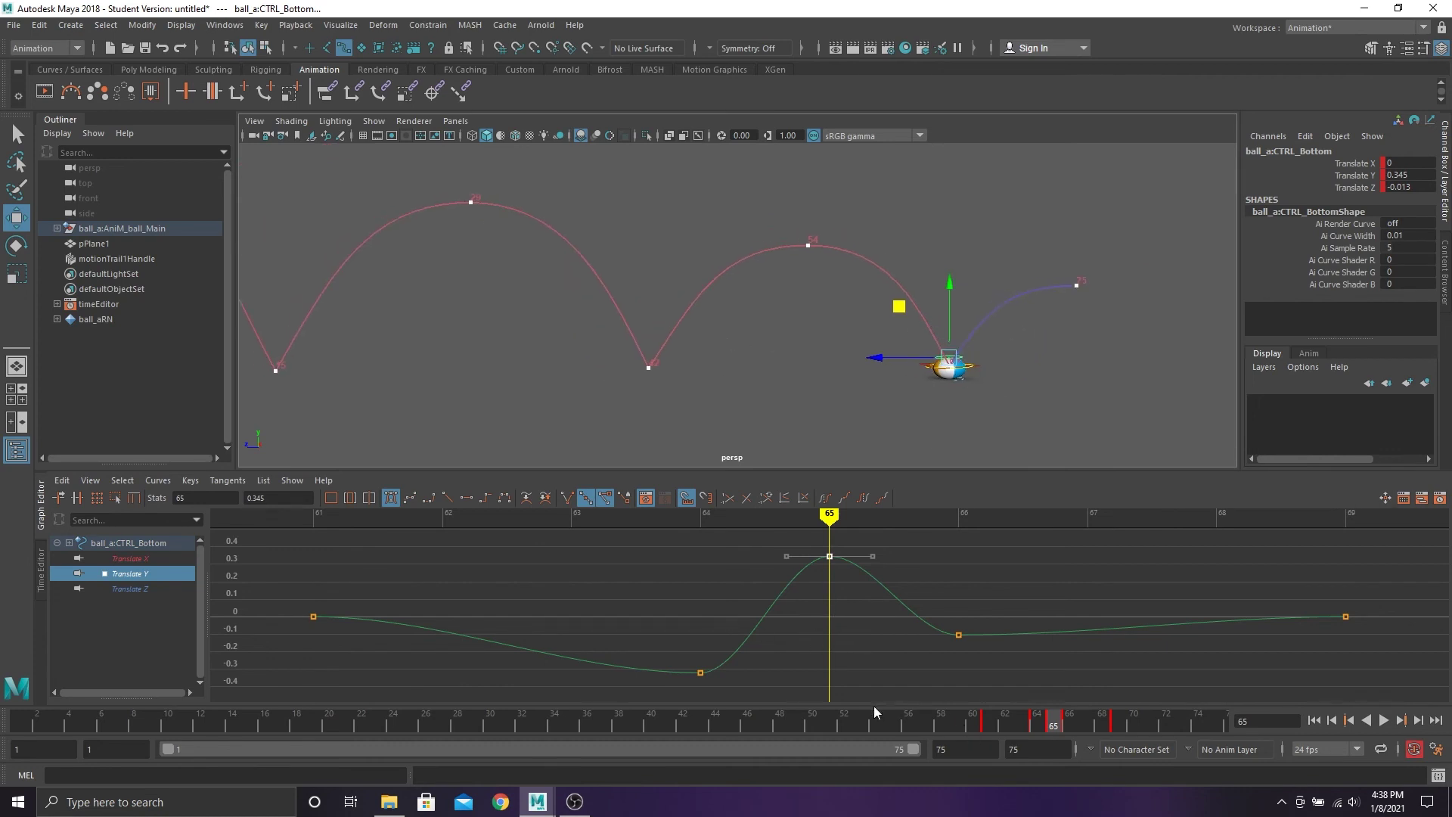
At frame 42, select the top control's squash key on its Translate Y curve
left_click_drag(752, 727, 684, 722)
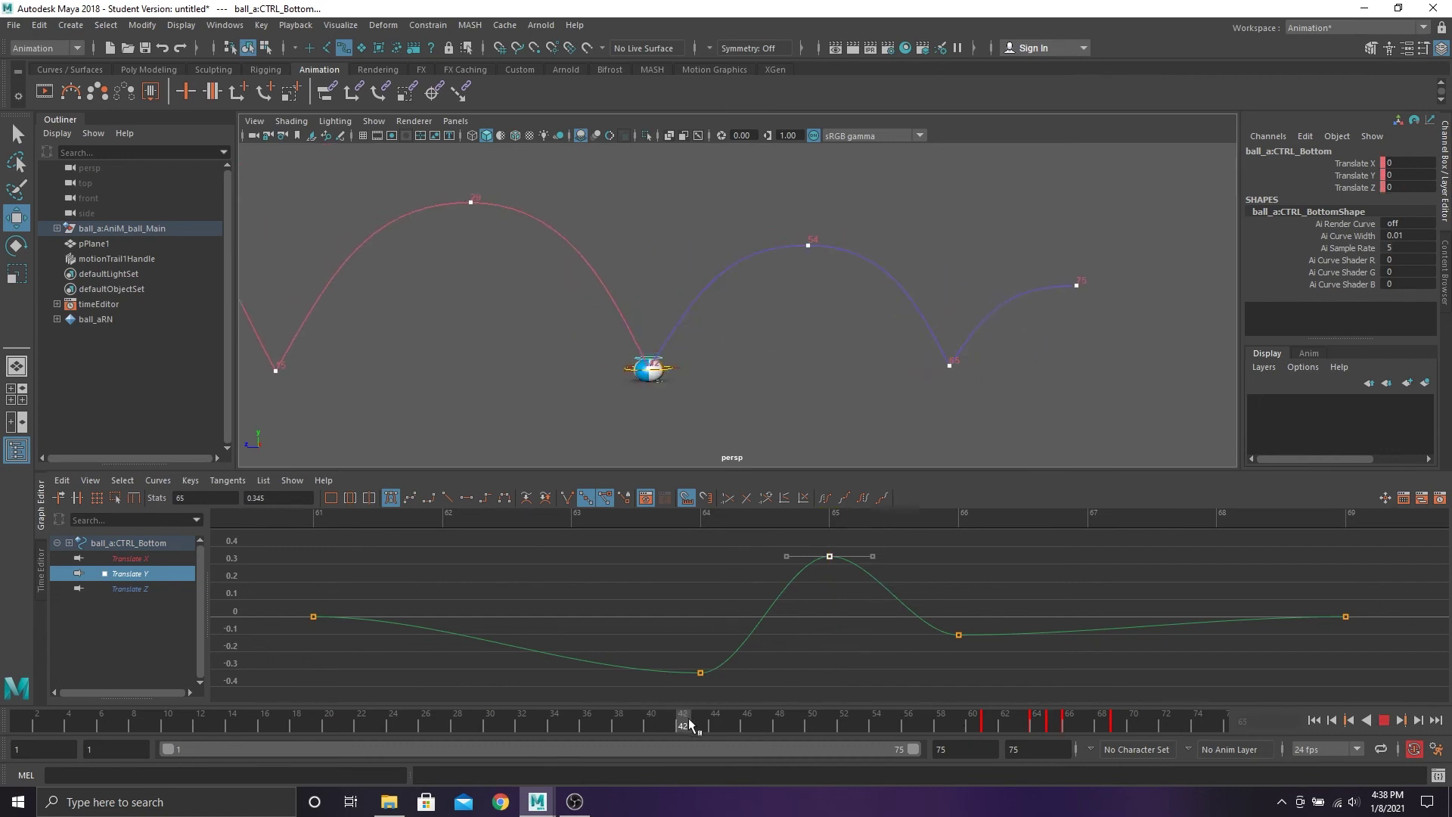
scroll(615, 356, "up", 5)
left_click(634, 368)
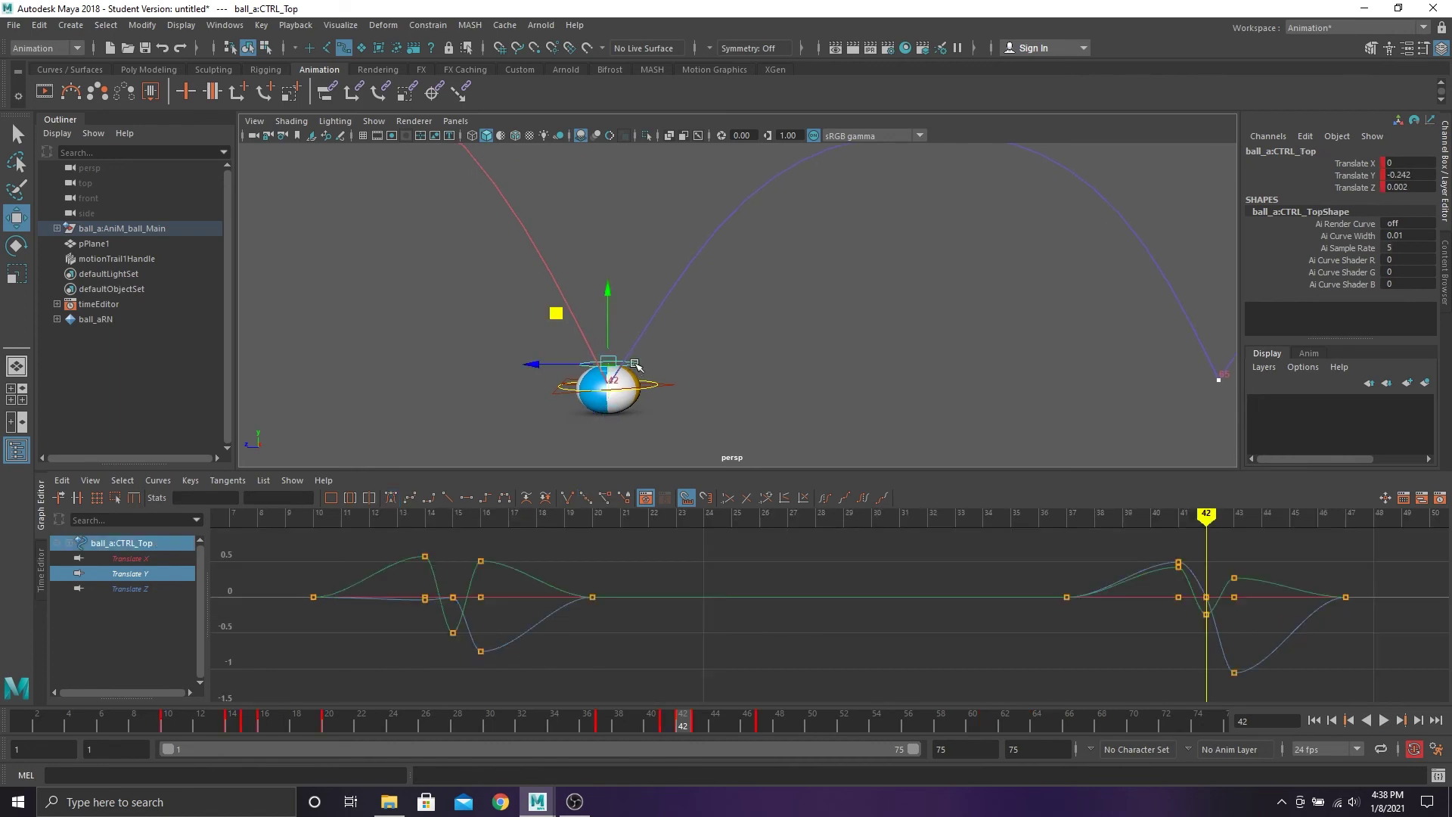
left_click(673, 357)
left_click(638, 365)
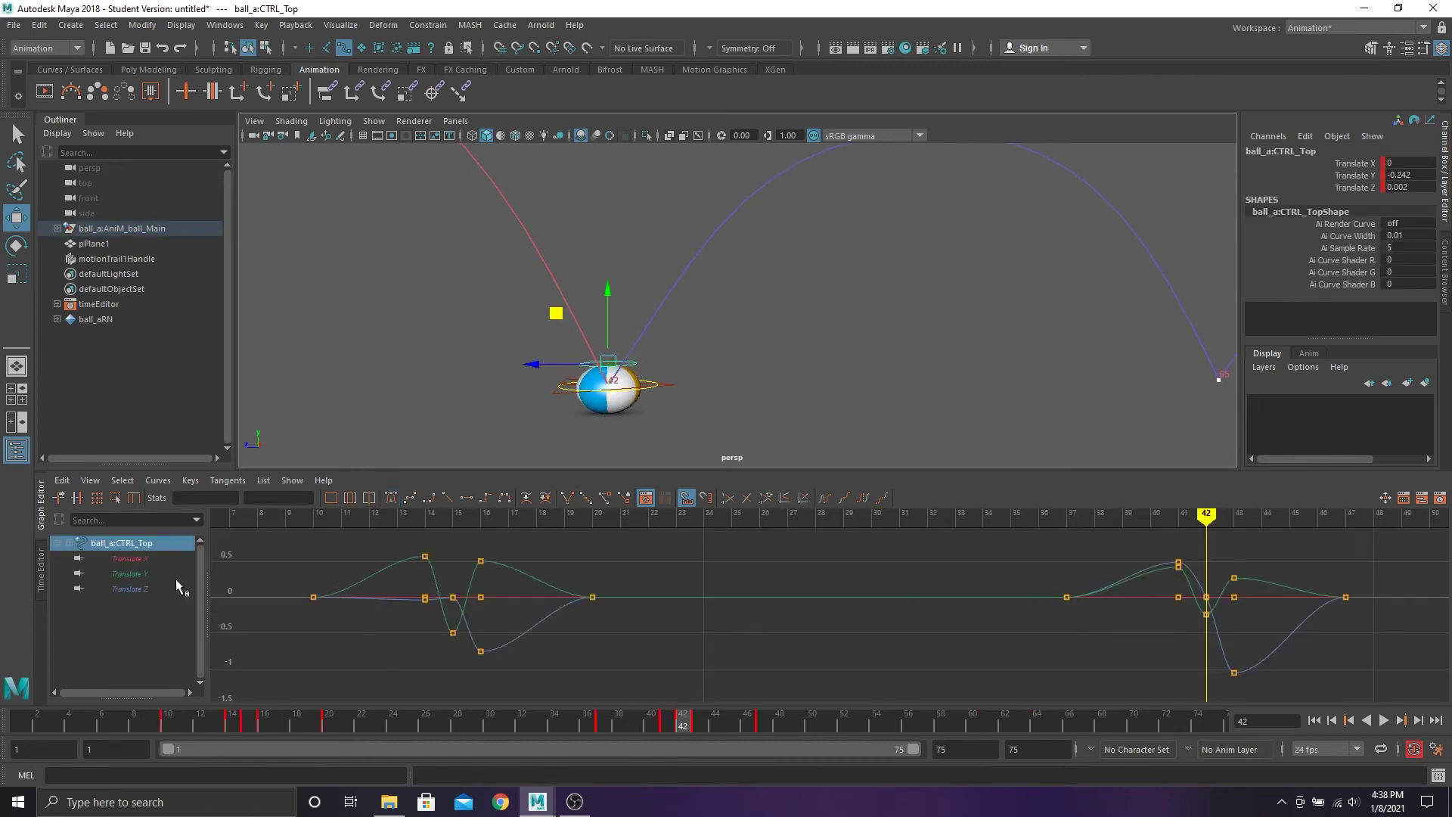
left_click(156, 575)
left_click_drag(1120, 616, 1234, 658)
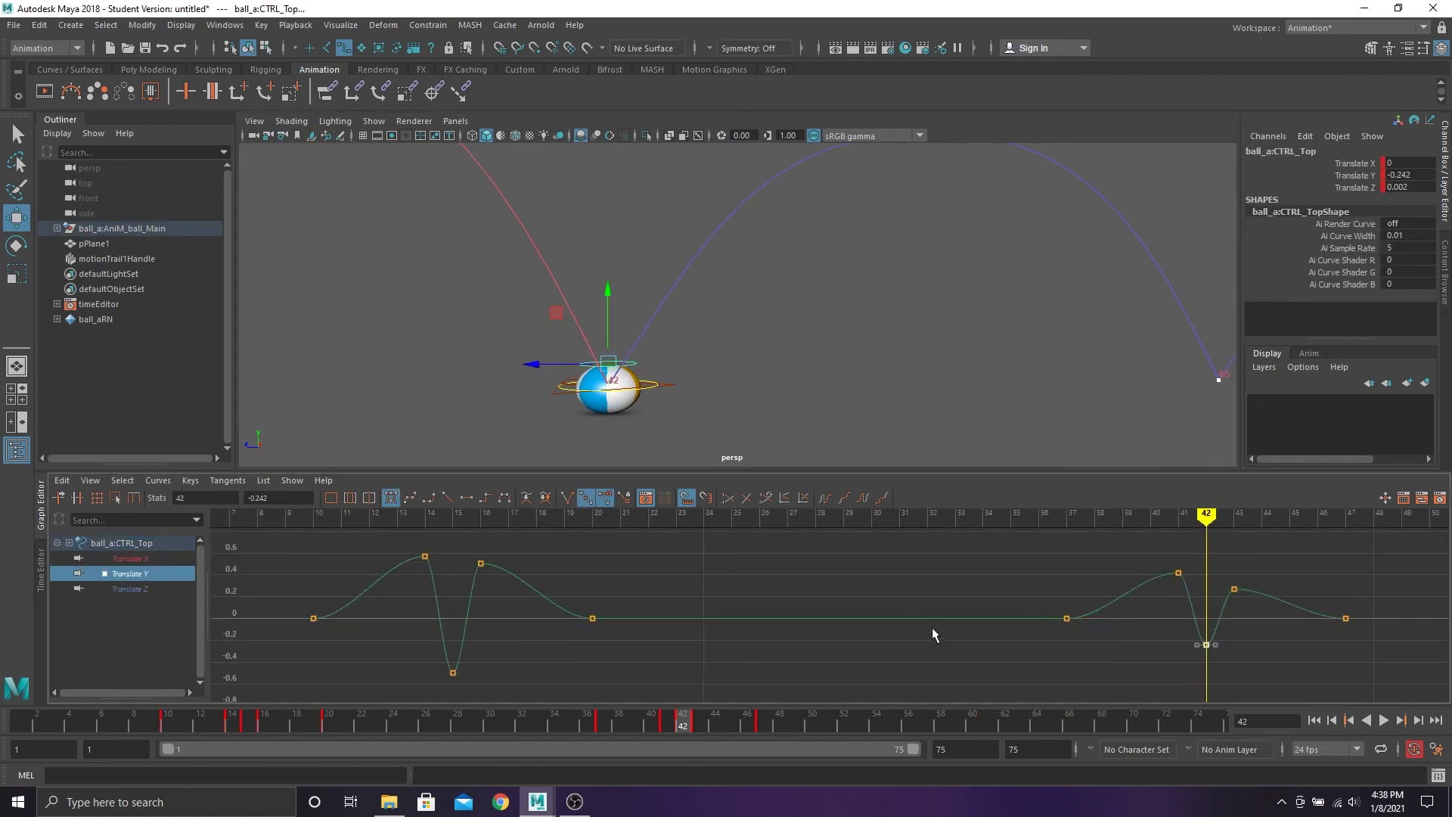
Try flattening the ball at frame 42 by lowering the top control to Translate Y about -0.934
scroll(486, 371, "down", 3)
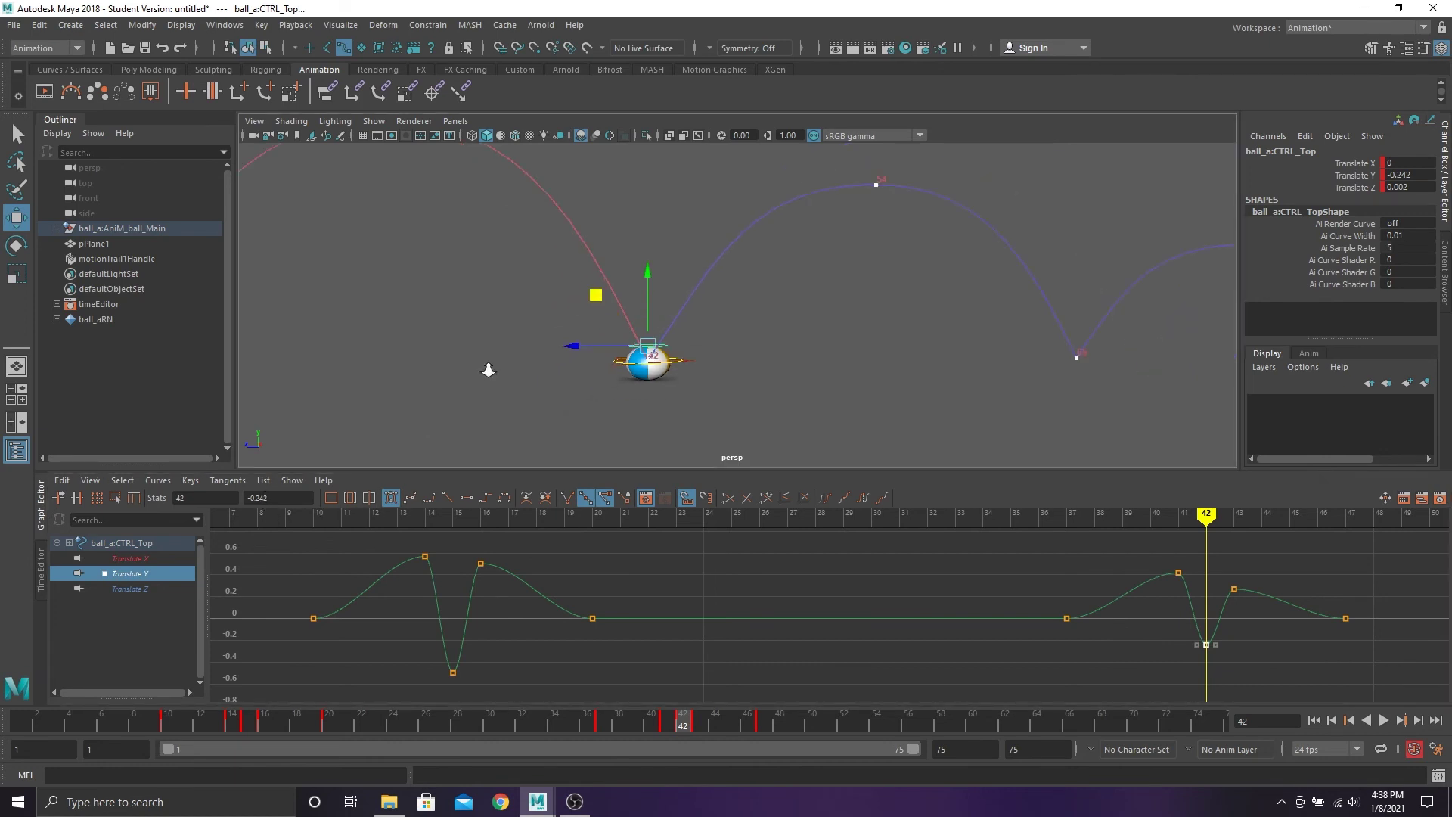
middle_click_drag(502, 366, 698, 381, "alt")
left_click_drag(861, 276, 868, 295)
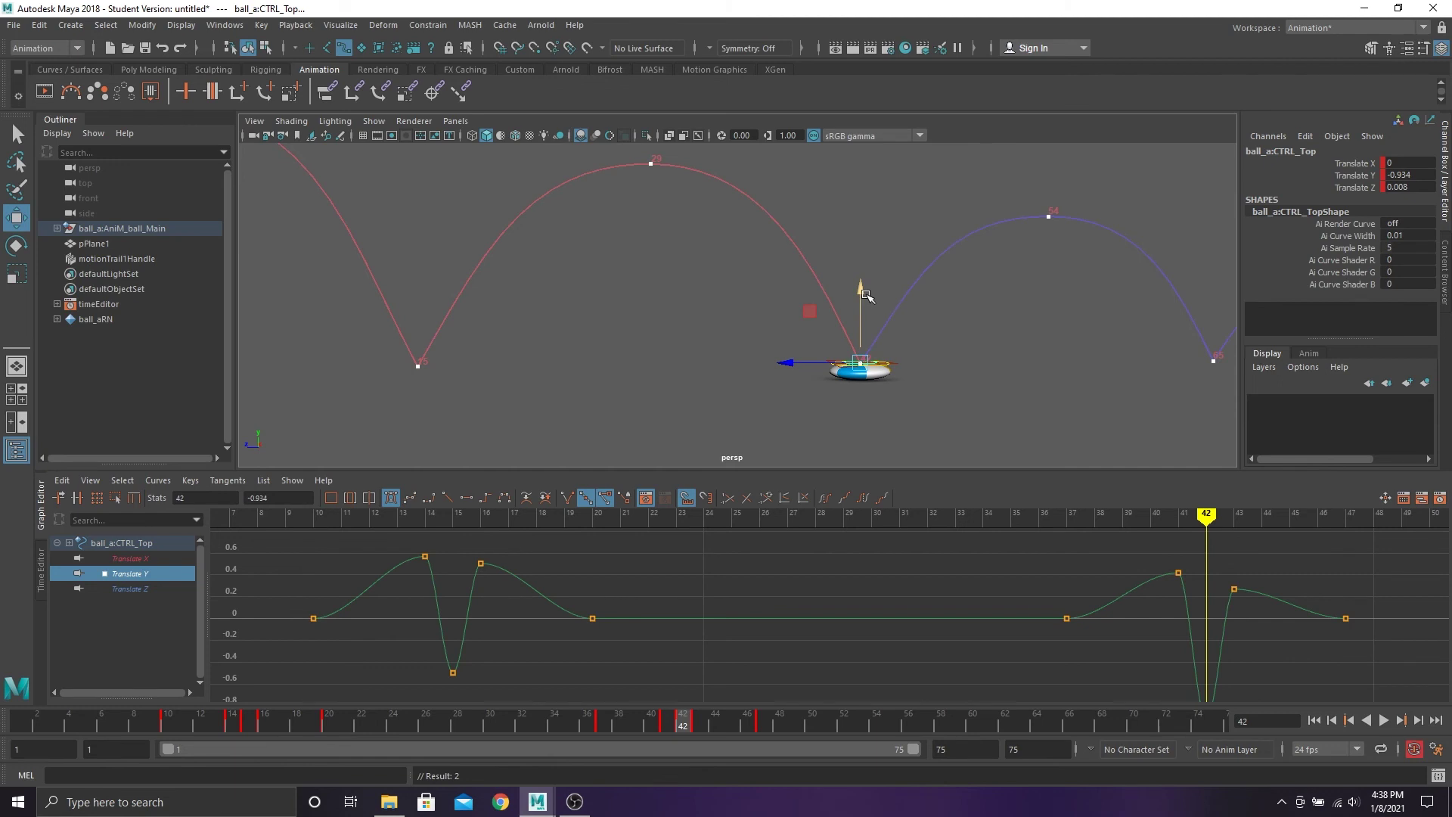
key("ctrl+z")
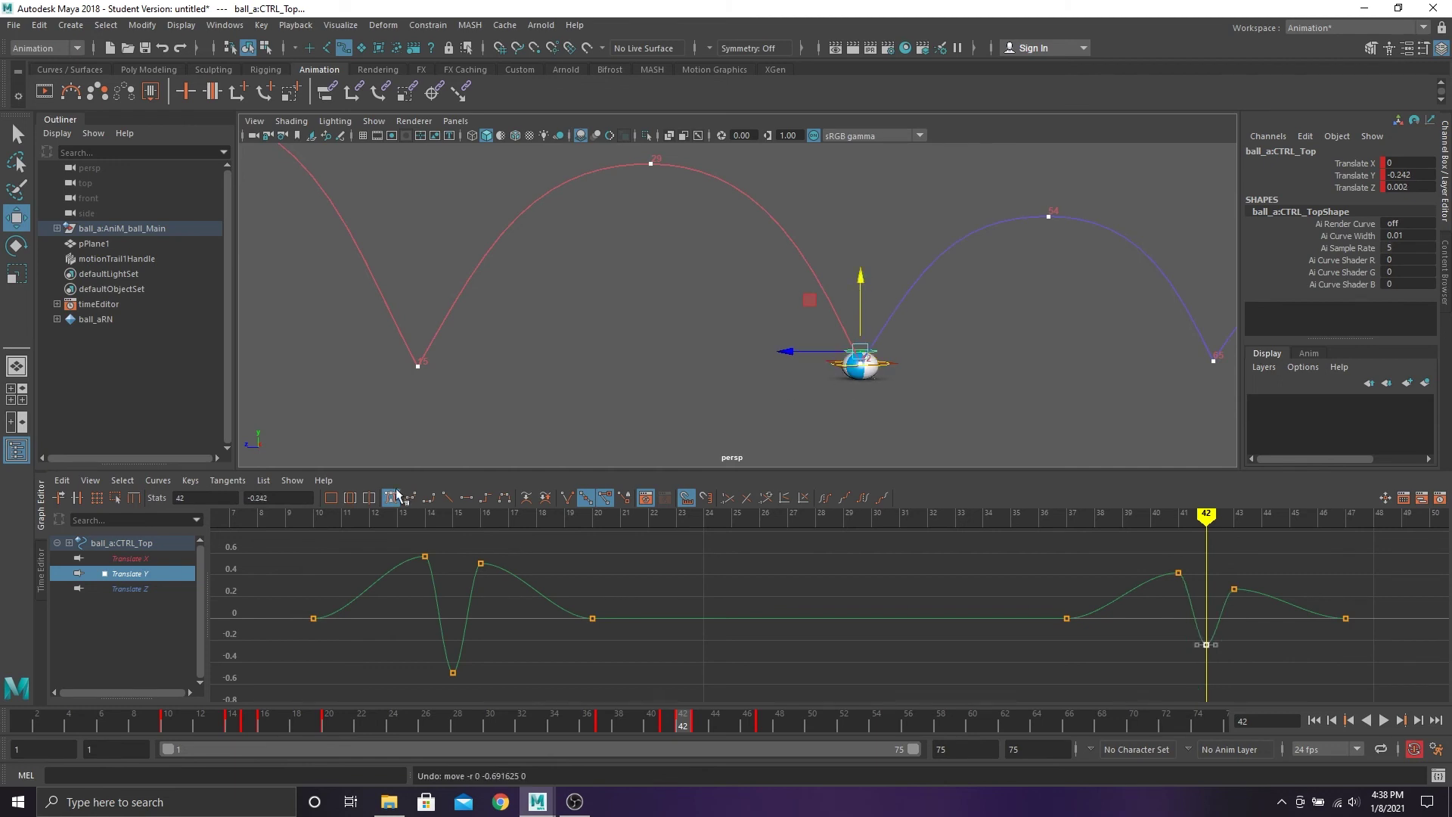
Set the top control's Translate Y squash key at frame 42 to -0.34
double_click(257, 497)
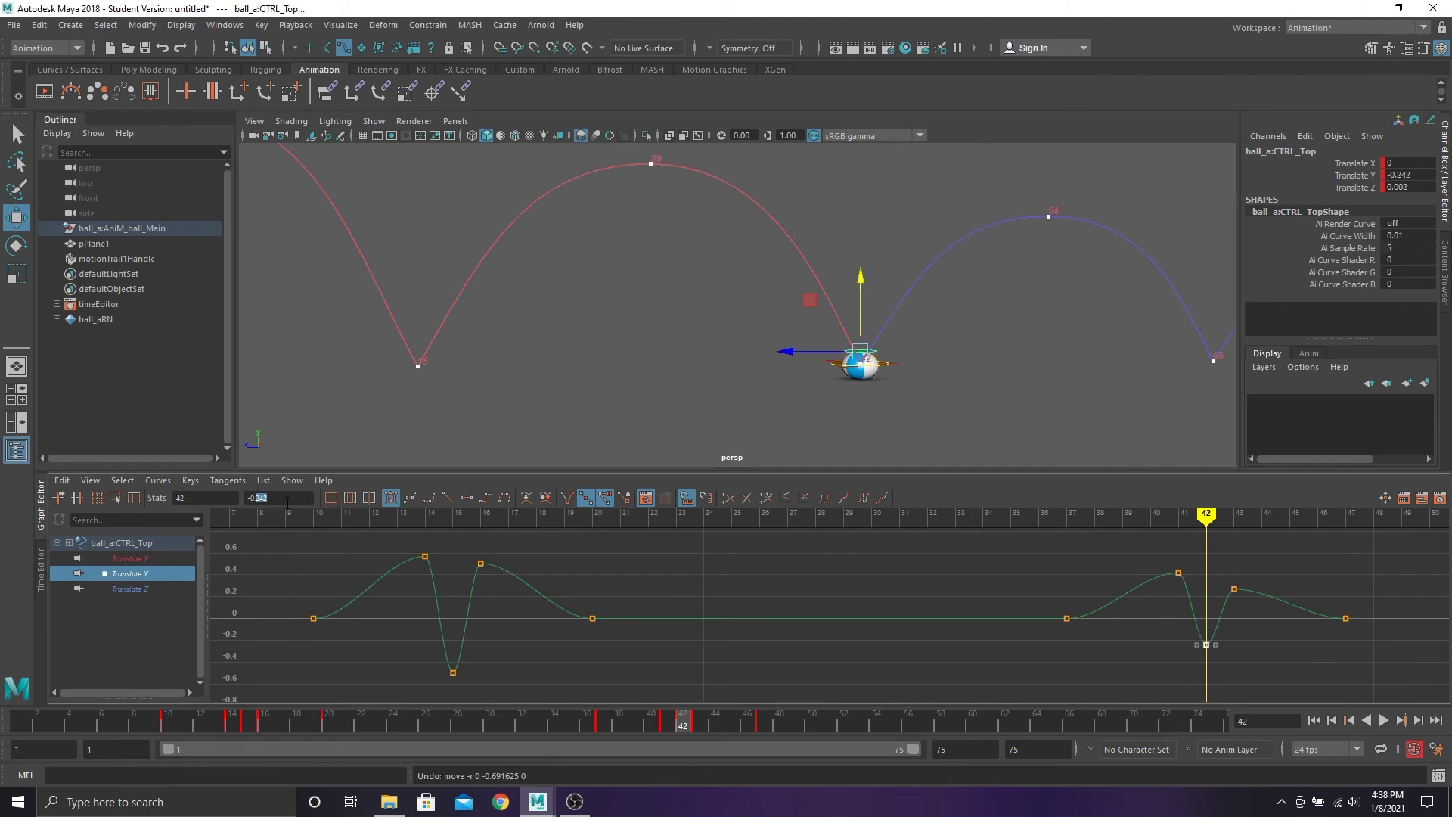
key("2")
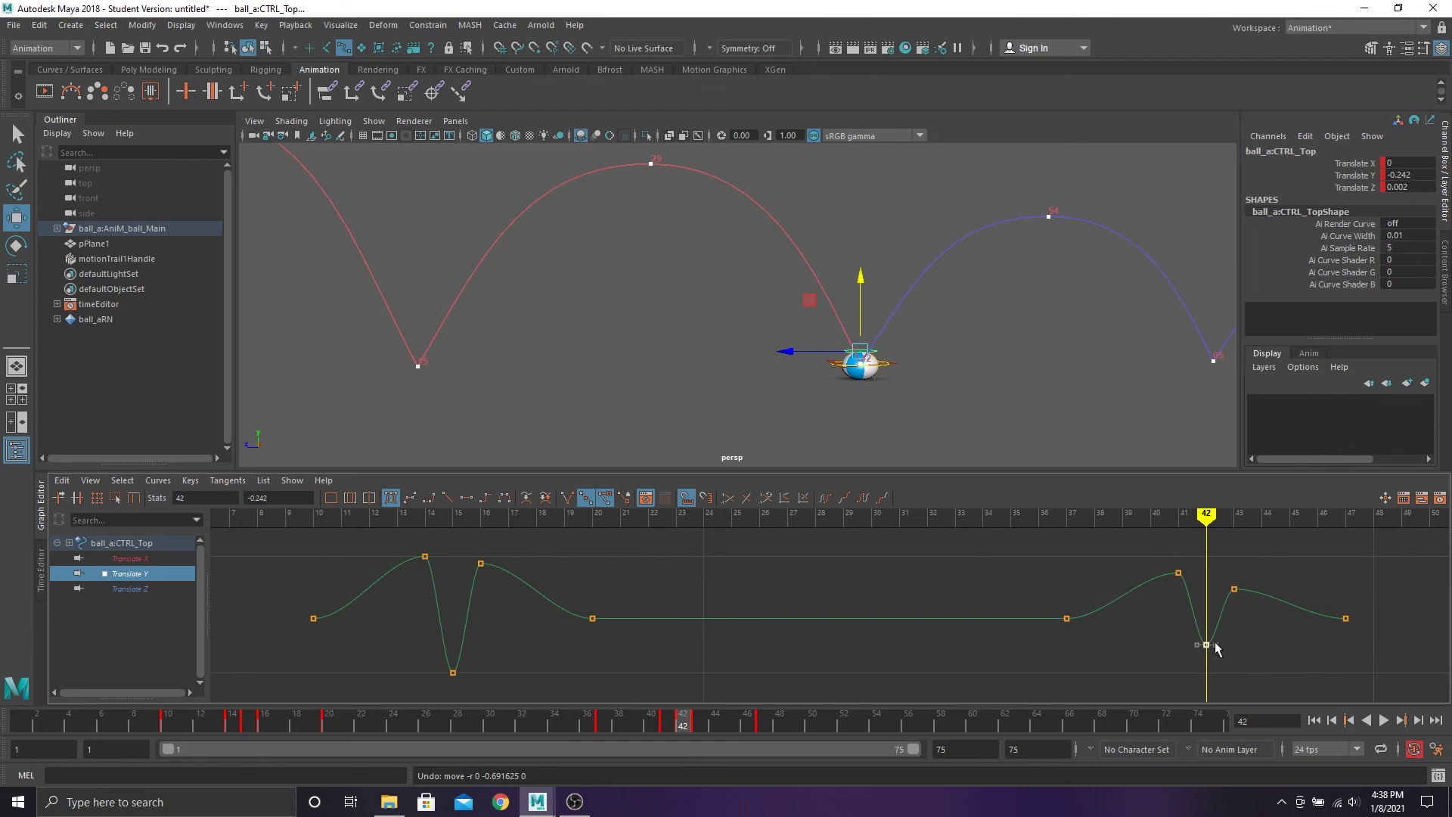
left_click_drag(313, 497, 201, 505)
type("-0")
type(".34")
key("Return")
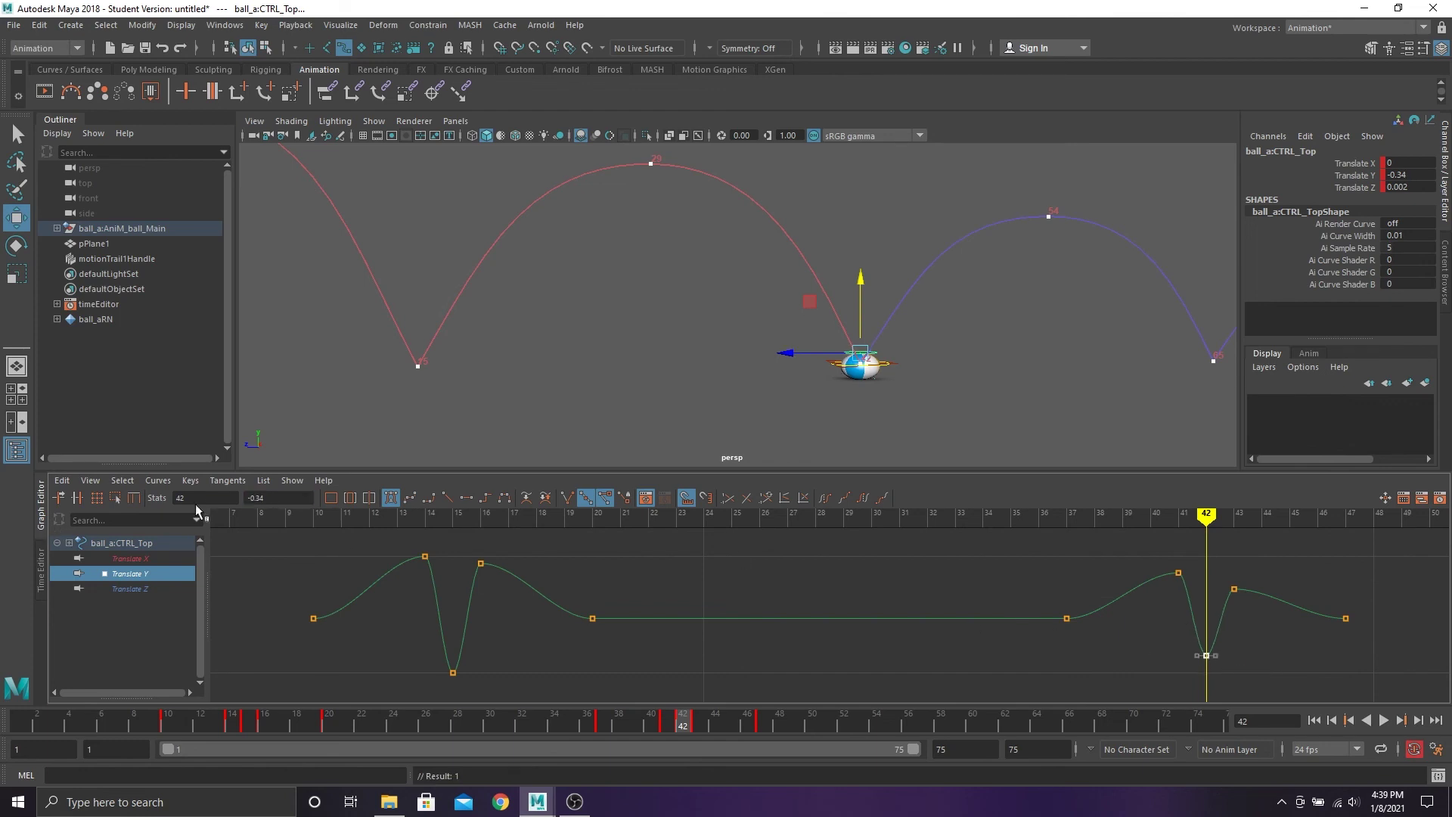
At frame 65, reduce the squash by setting the bottom control's Translate Y key to 0.24
middle_click_drag(756, 311, 482, 327, "alt")
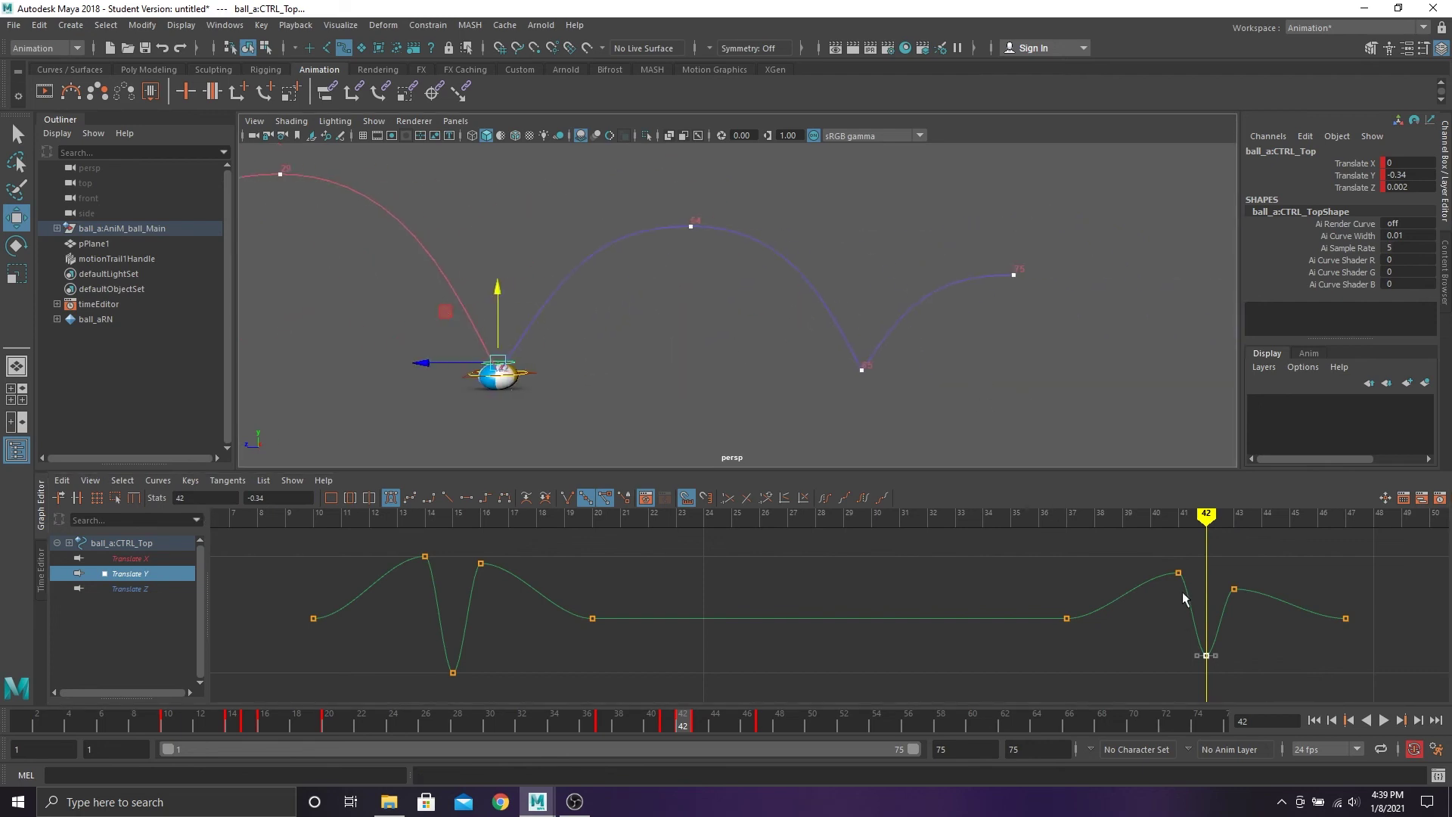
mouse_move(1041, 726)
left_mouse_down()
mouse_move(1068, 725)
mouse_move(1053, 722)
left_mouse_up()
scroll(960, 384, "up", 3)
middle_click_drag(960, 384, 815, 295, "alt")
scroll(816, 295, "up", 3)
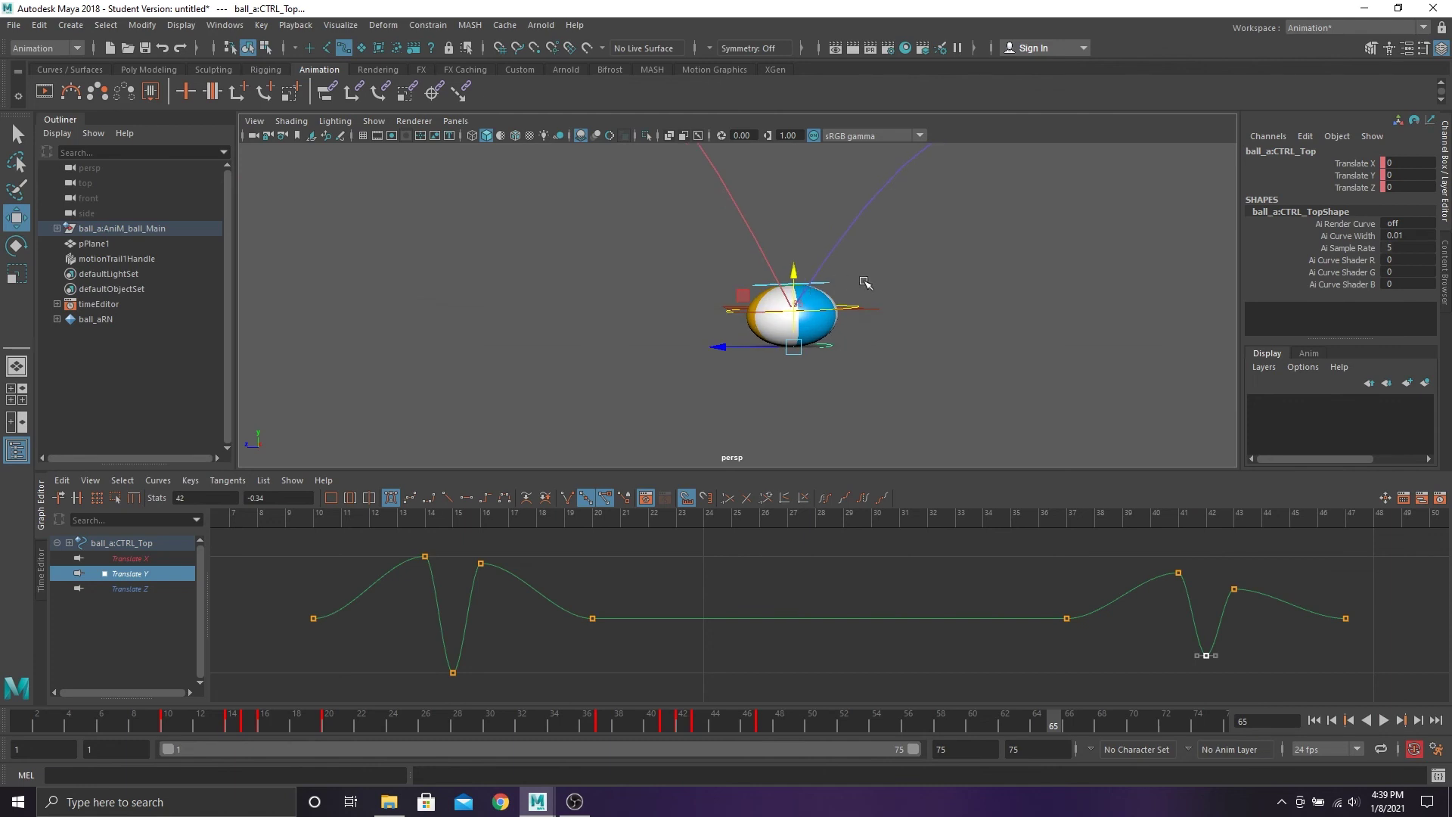
left_click(862, 281)
left_click(827, 283)
left_click(157, 559)
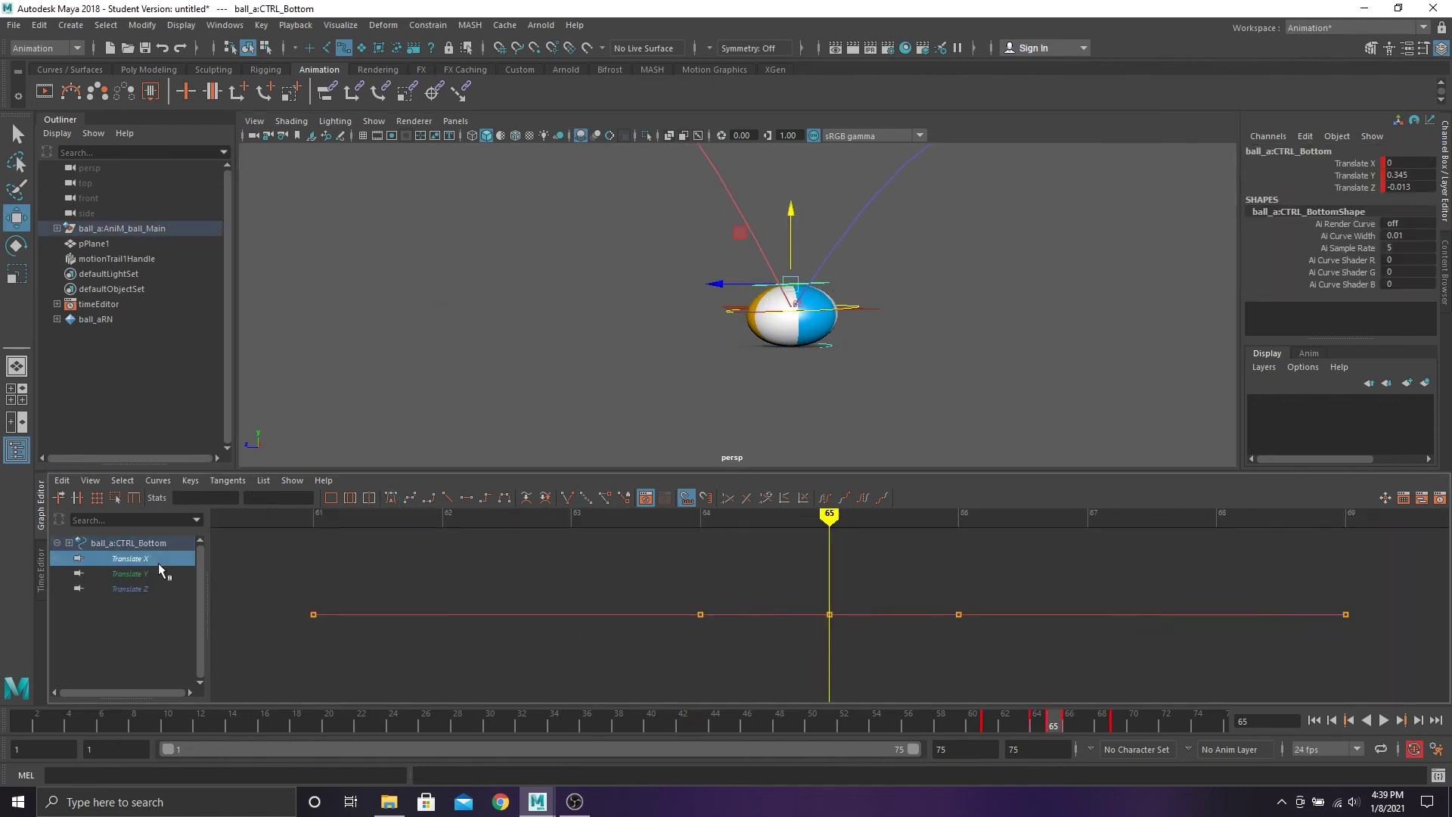
left_click(151, 573)
left_click_drag(802, 539, 869, 605)
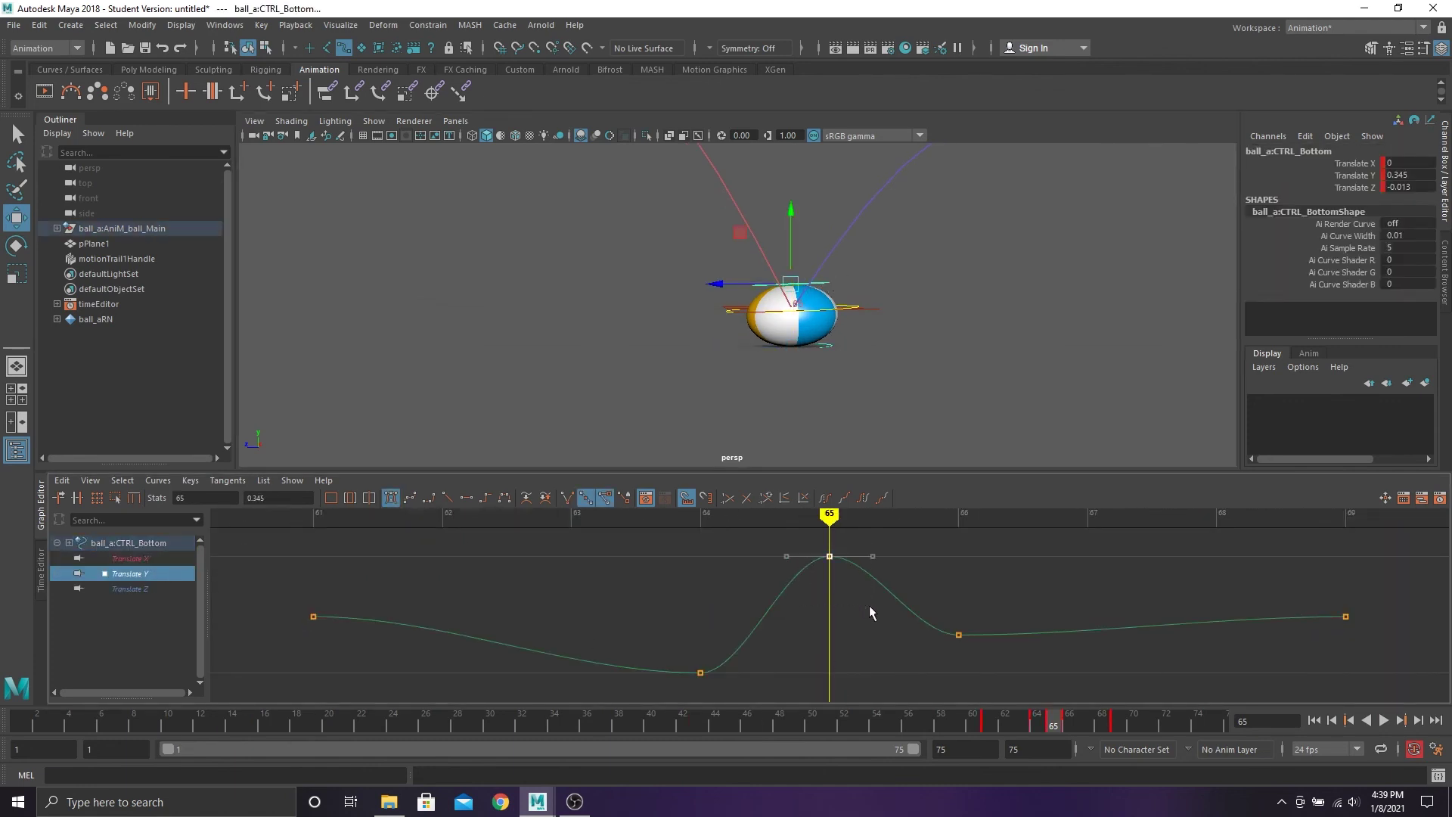
left_click_drag(278, 498, 273, 520, "ctrl")
double_click(290, 498)
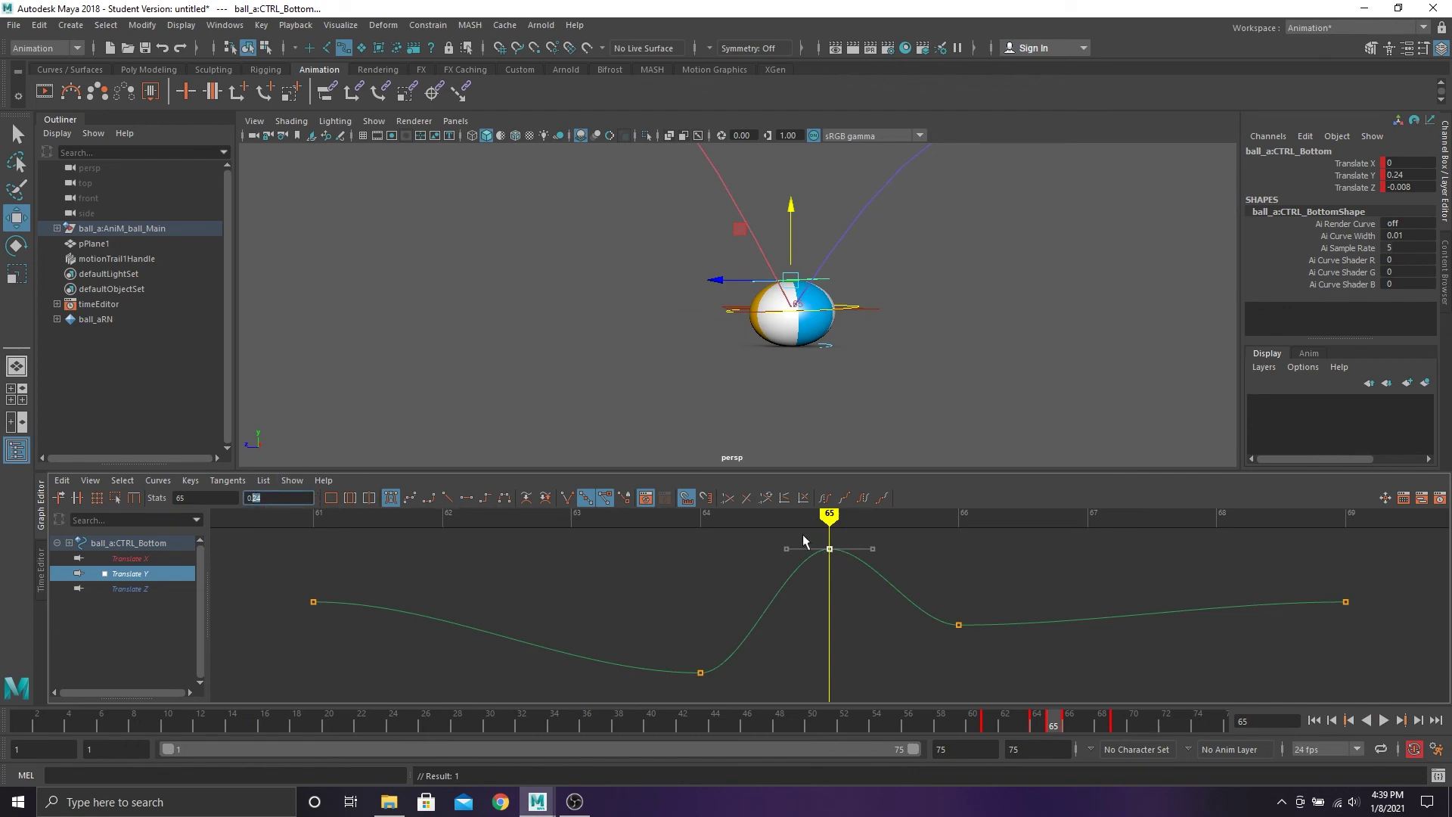
Try lowering the bottom control's Translate Y key at frame 65 directly on its curve
middle_click_drag(849, 550, 849, 633, "shift")
key("ctrl+z")
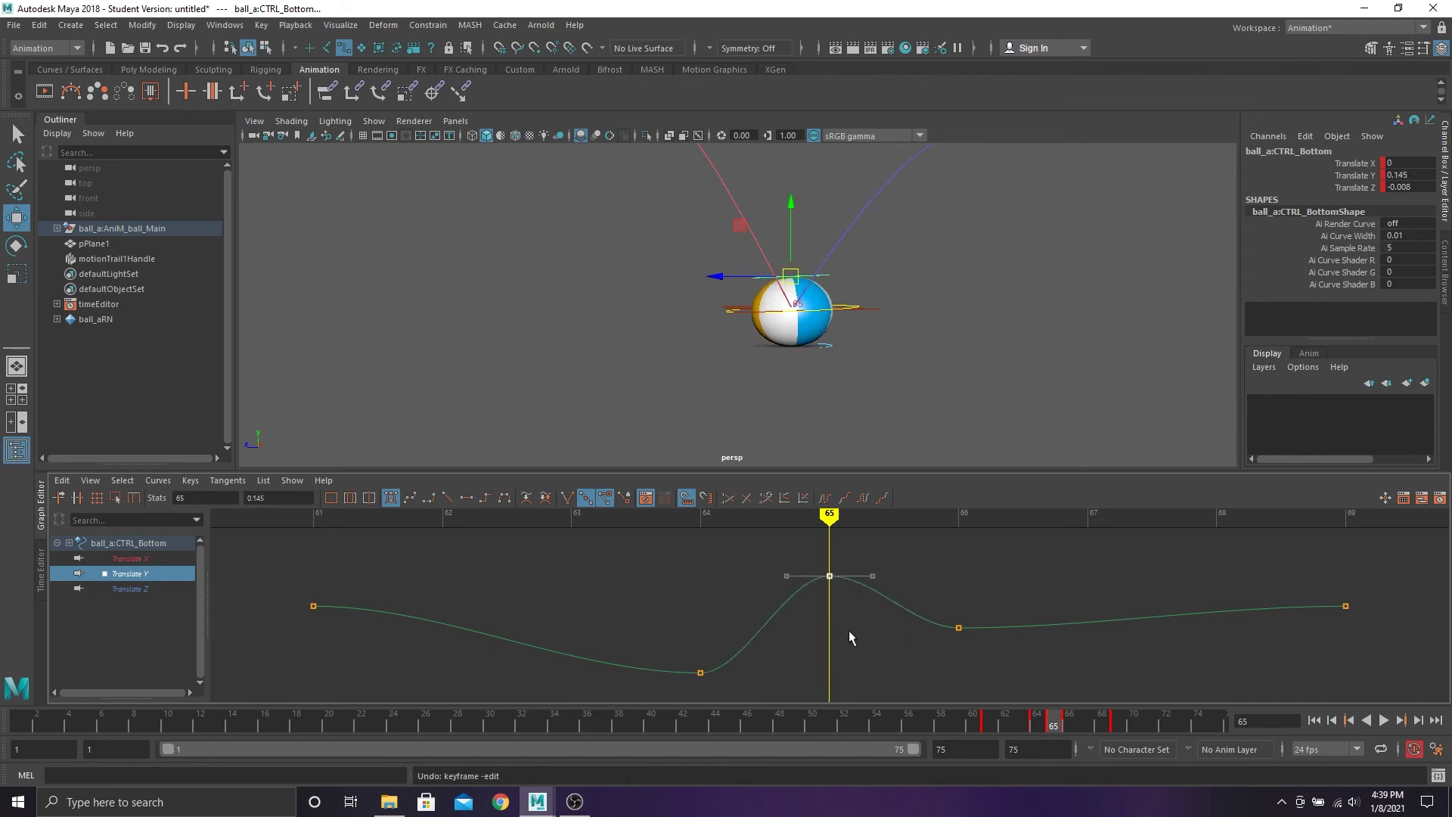
key("ctrl+z")
Return to frame 1, clear the selection, and hide the NURBS curves and motion trails in the perspective view
scroll(842, 277, "down", 8)
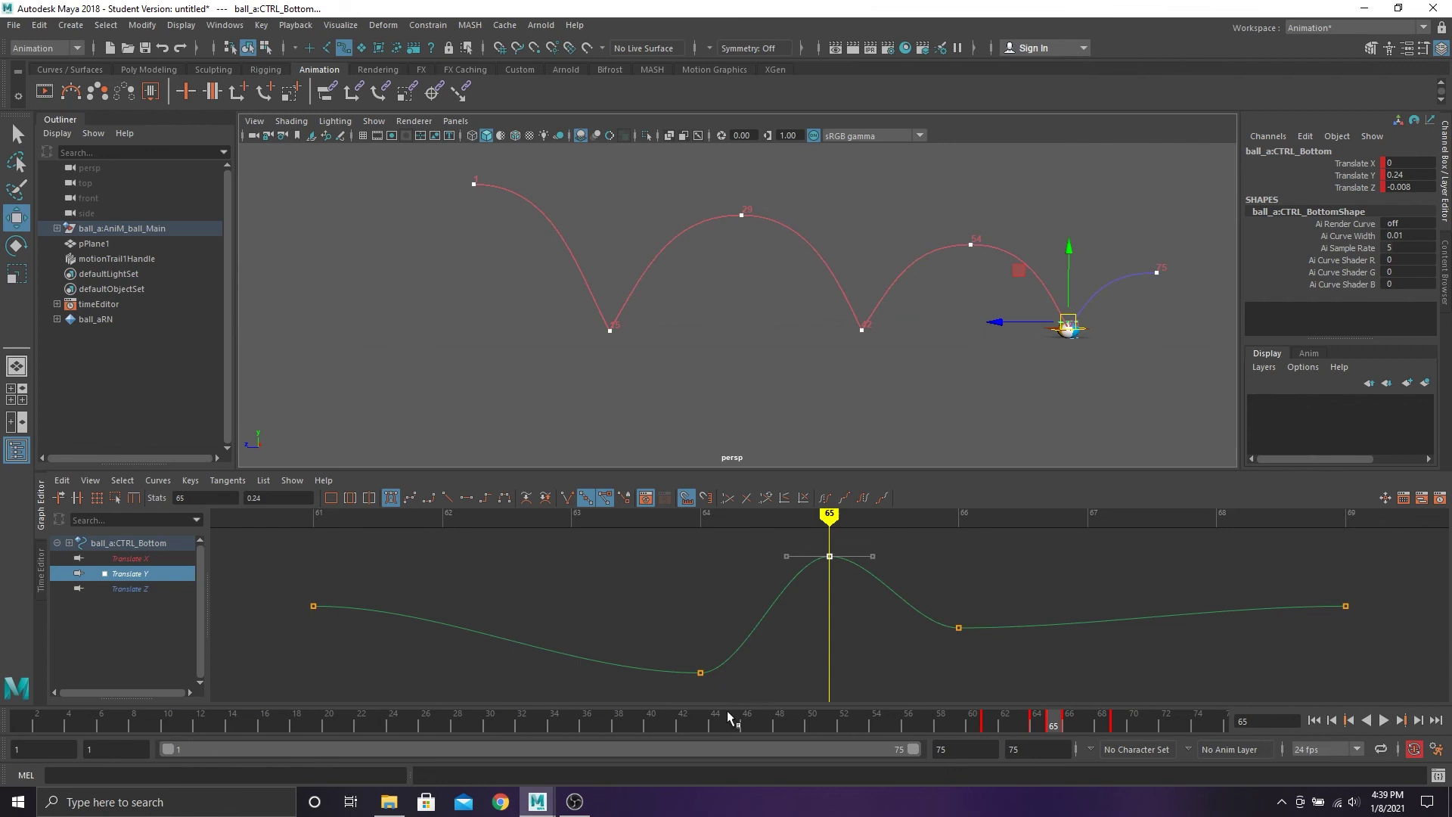
left_click_drag(730, 718, 22, 723)
left_click(1086, 350)
left_click_drag(1086, 350, 901, 392, "alt")
left_click(374, 121)
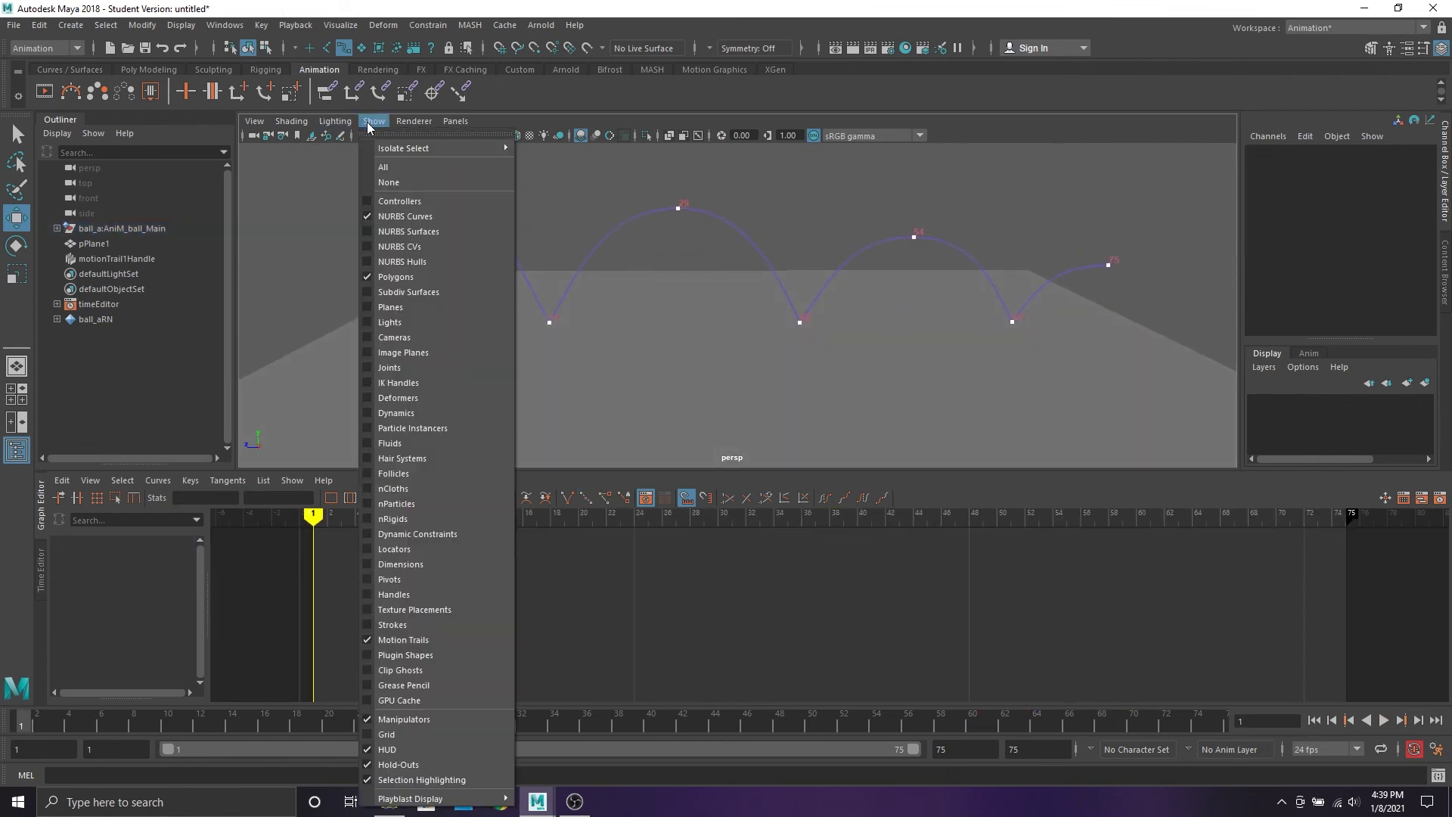
left_click(374, 123)
left_click(374, 121)
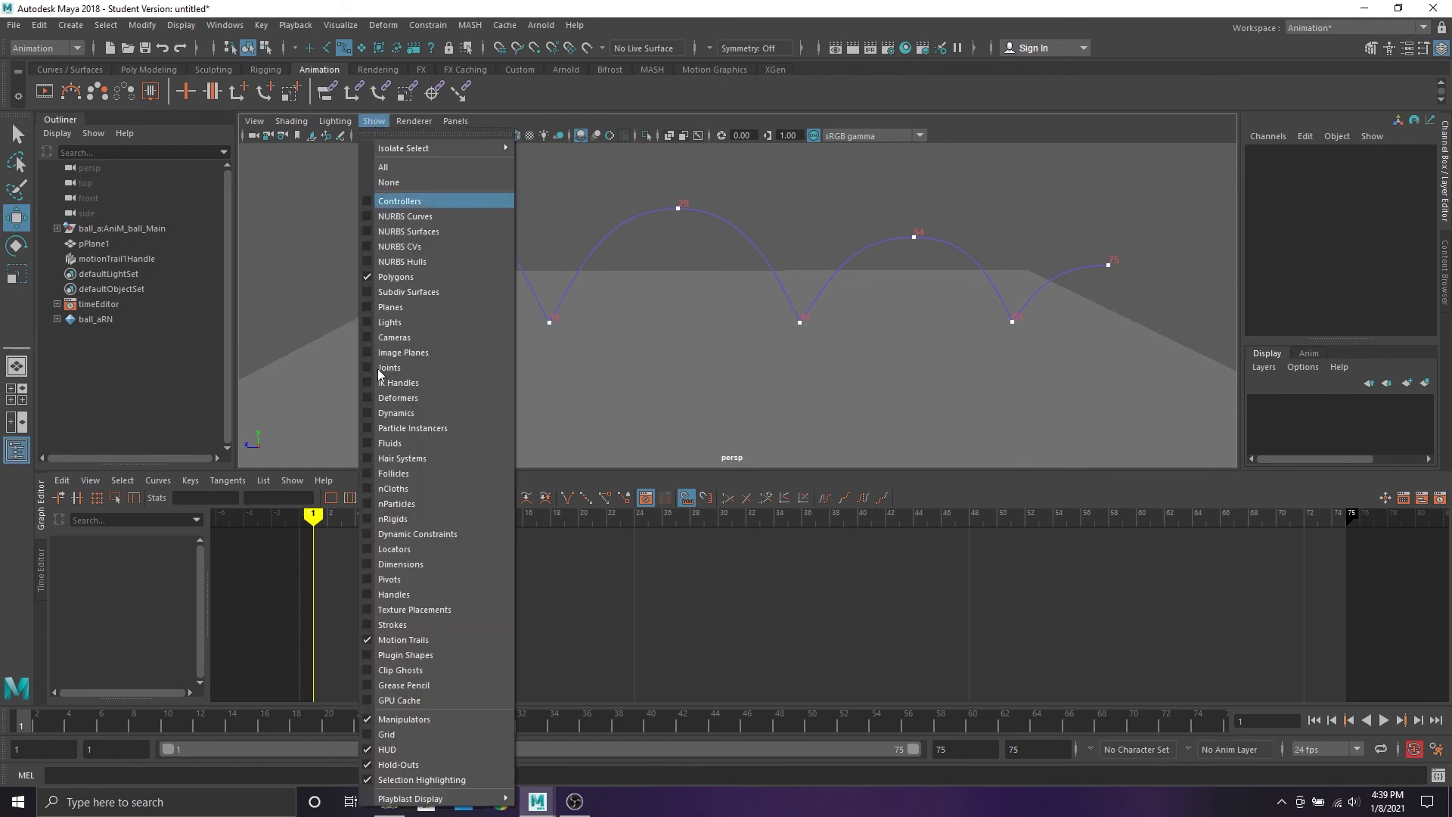
left_click(403, 640)
left_click_drag(629, 317, 617, 339, "alt")
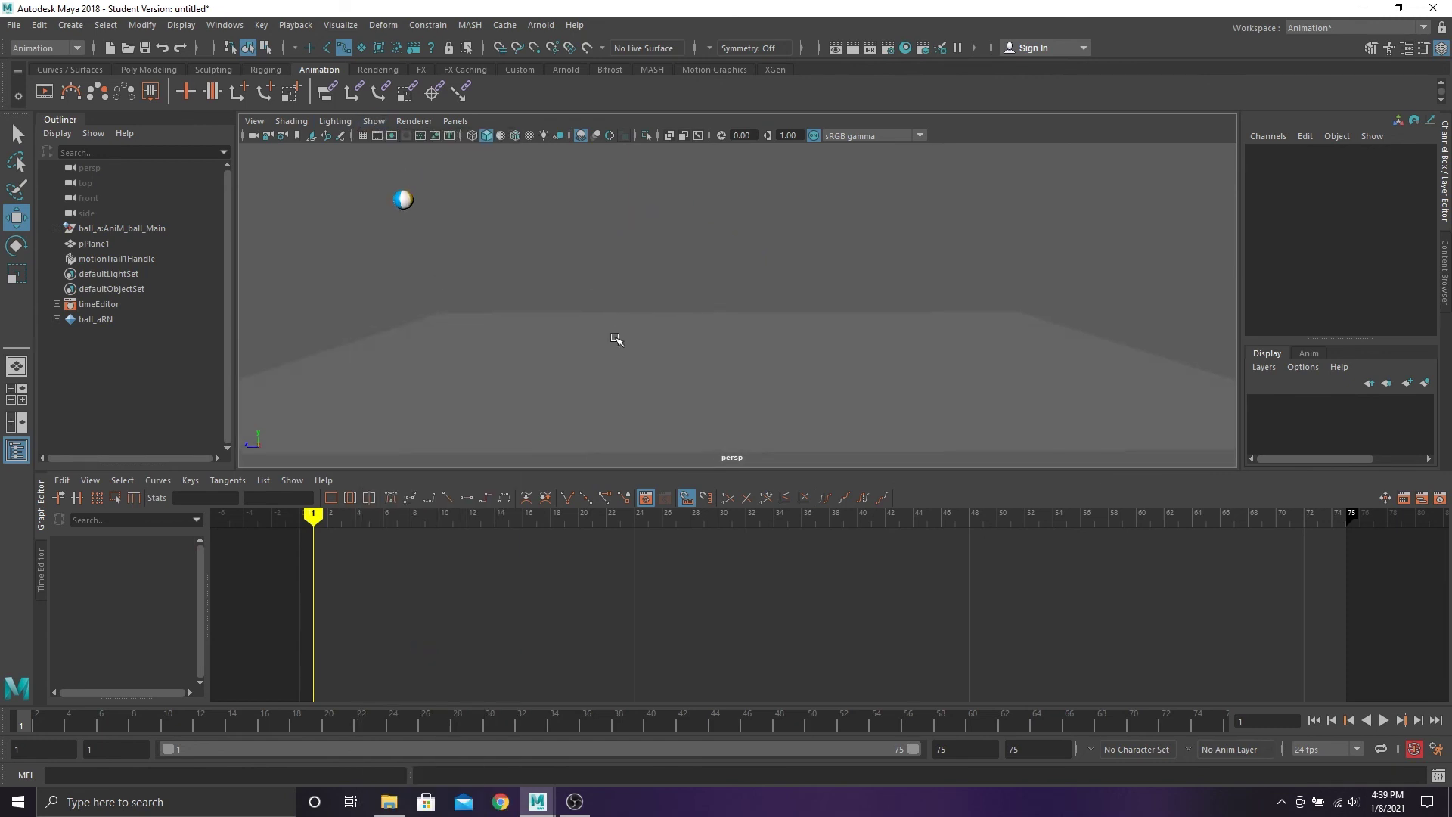
Play back the ball animation without controls or trail, and return to the first frame
left_click(1384, 721)
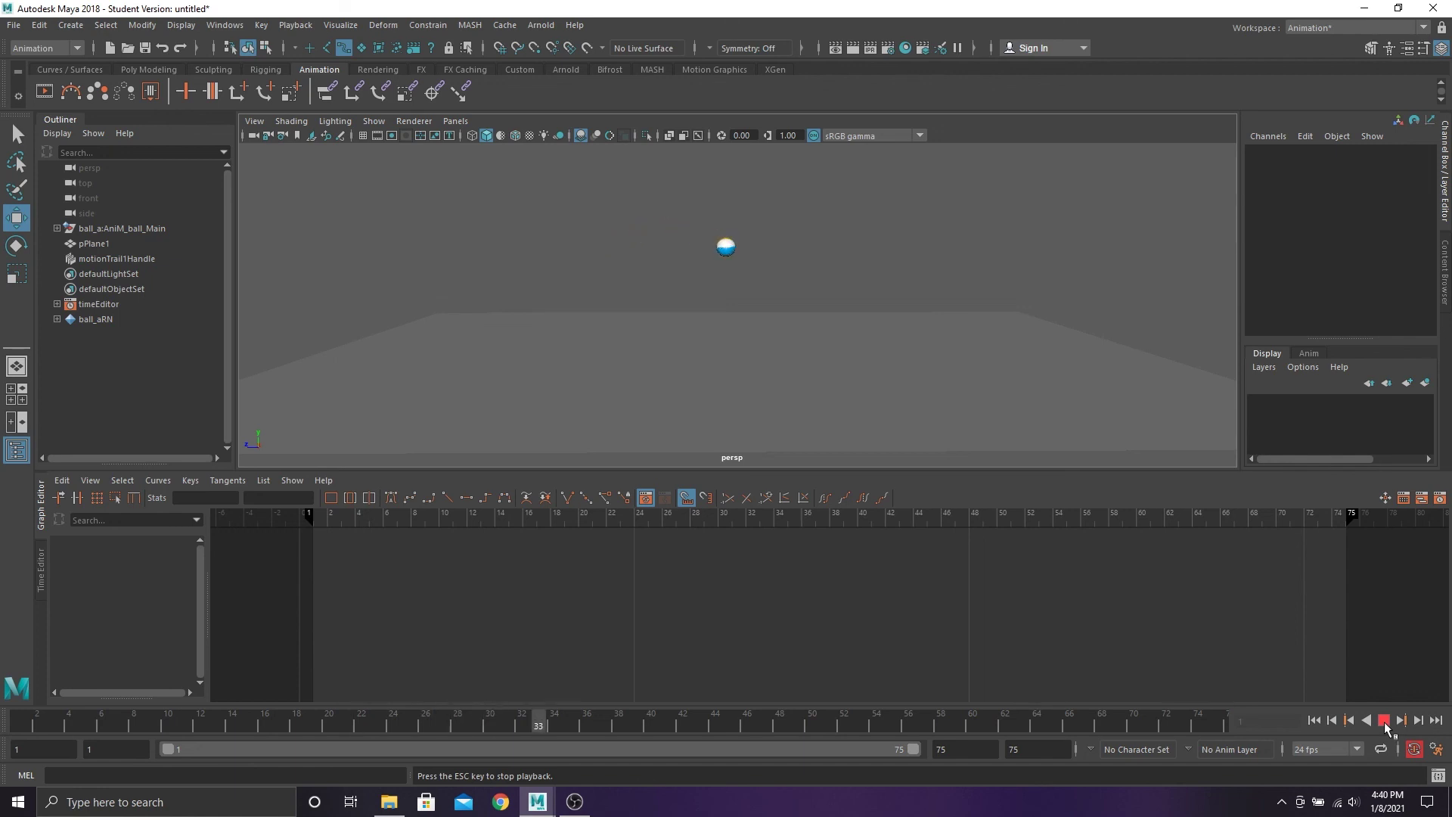
left_click(1384, 721)
key("alt+shift+v")
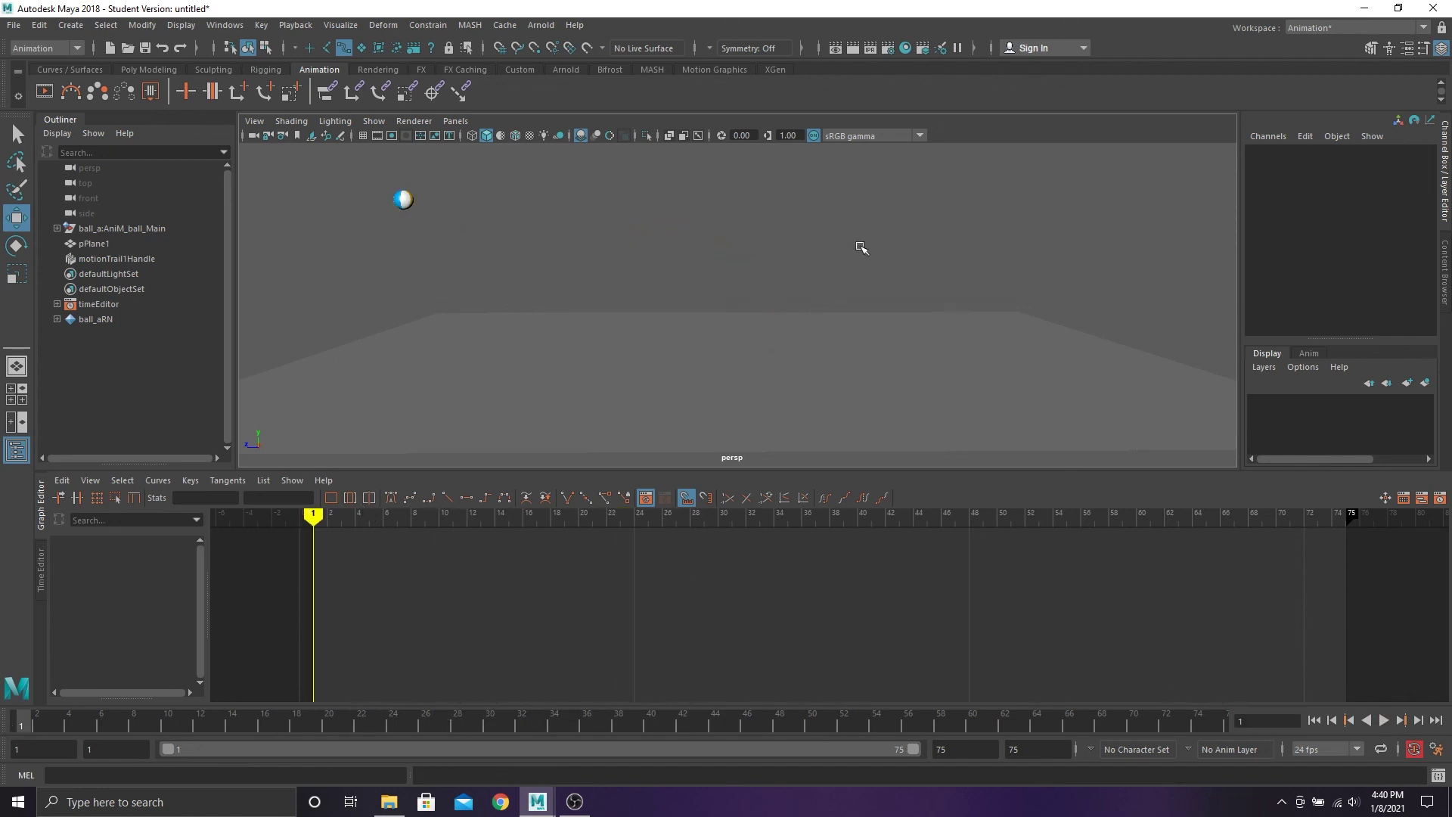
left_click(13, 25)
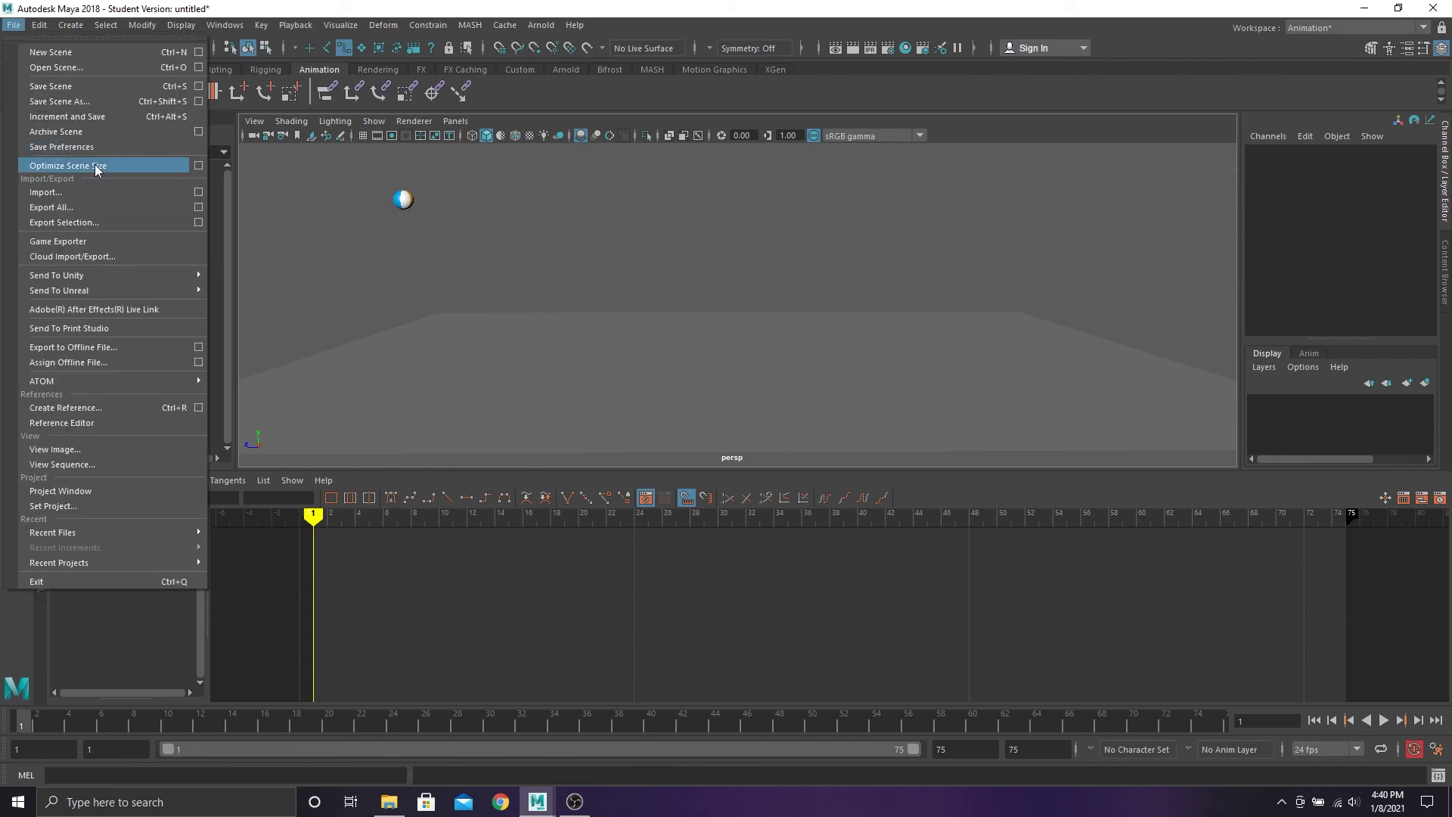
left_click(199, 102)
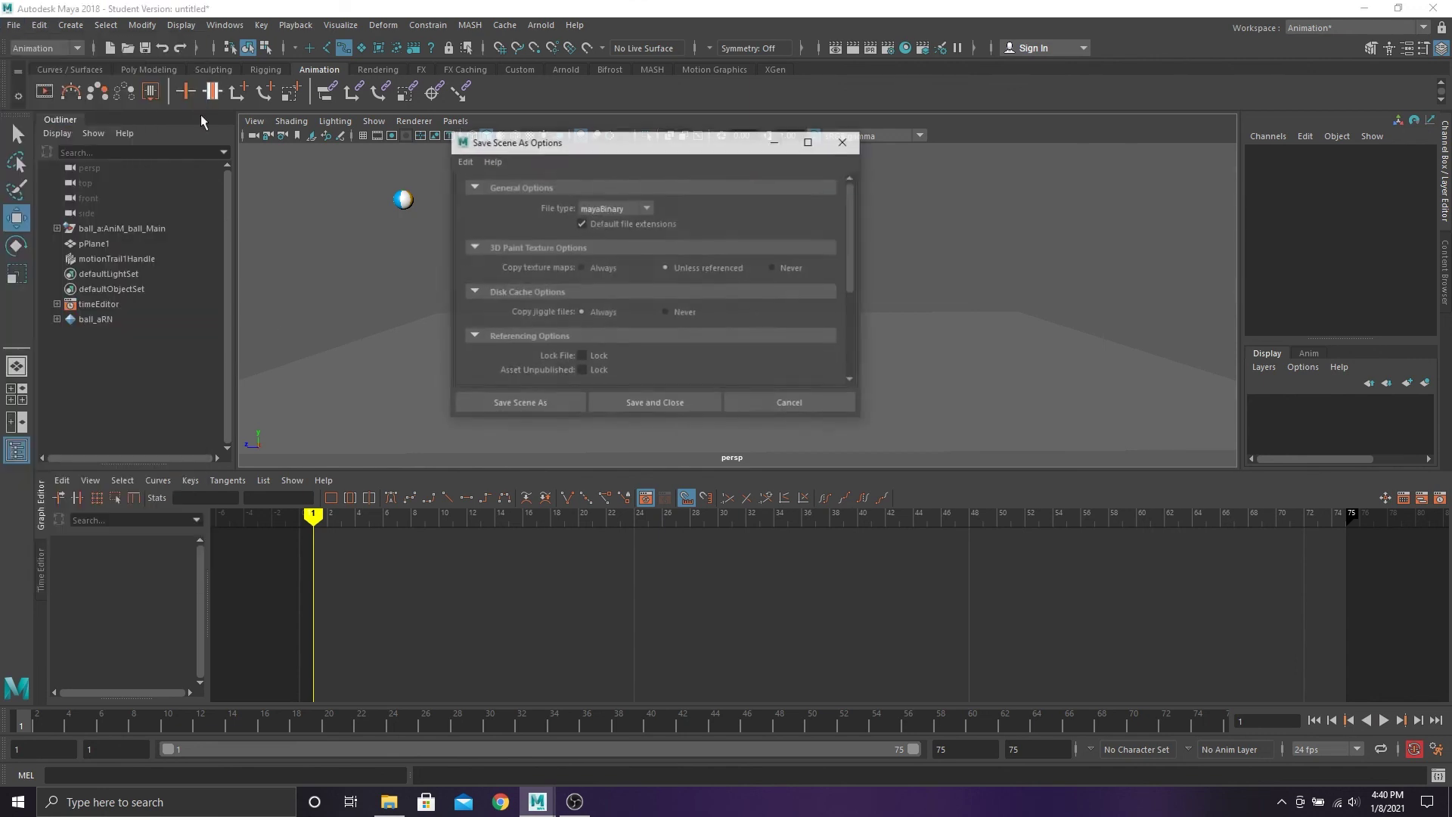
left_click(844, 140)
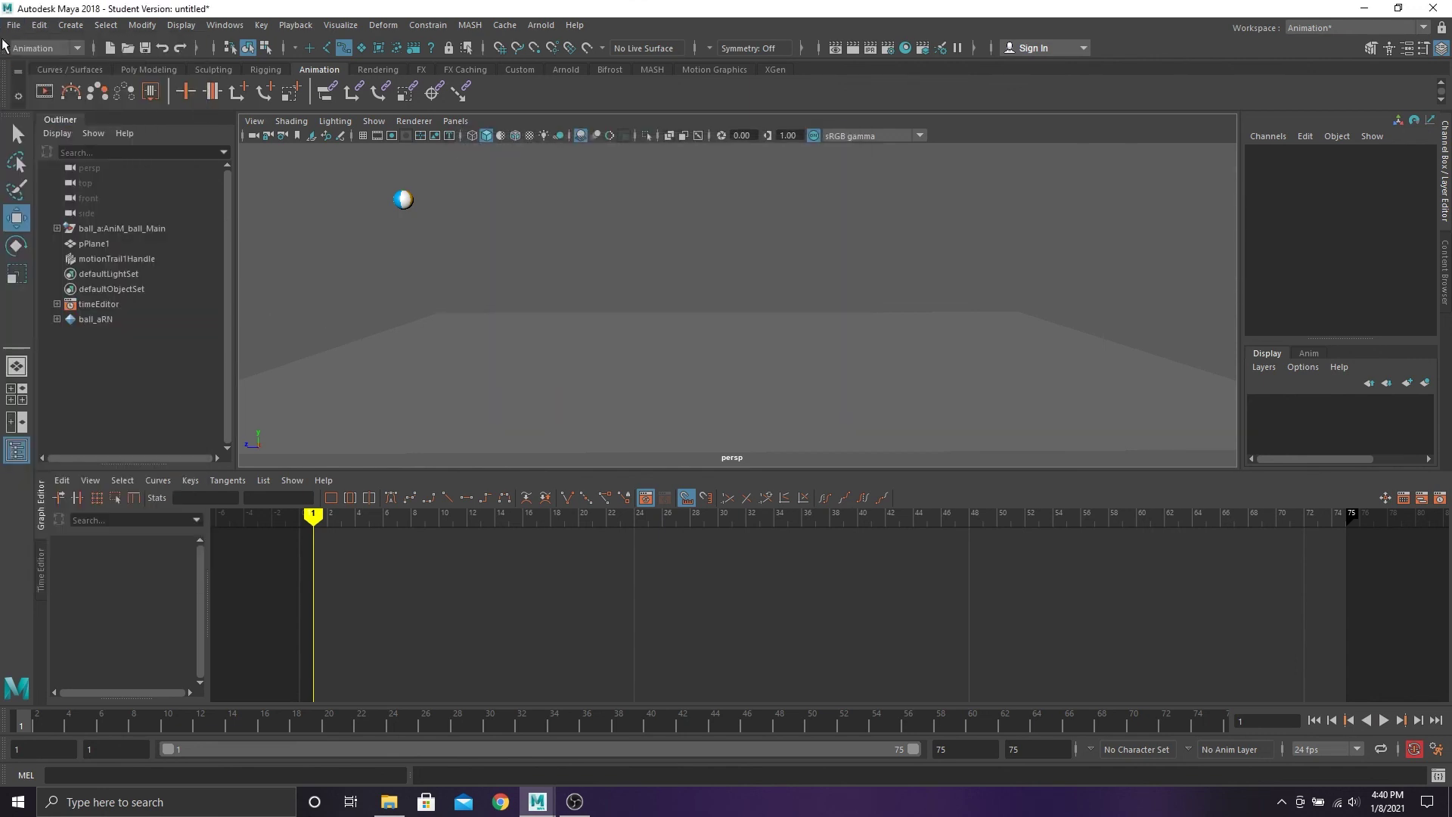
Save the scene as lesson_01_bouncing_ball_v0002_ljs_recording.mb in the Lesson 01 folder, accepting the student version notice
left_click(14, 25)
left_click(85, 102)
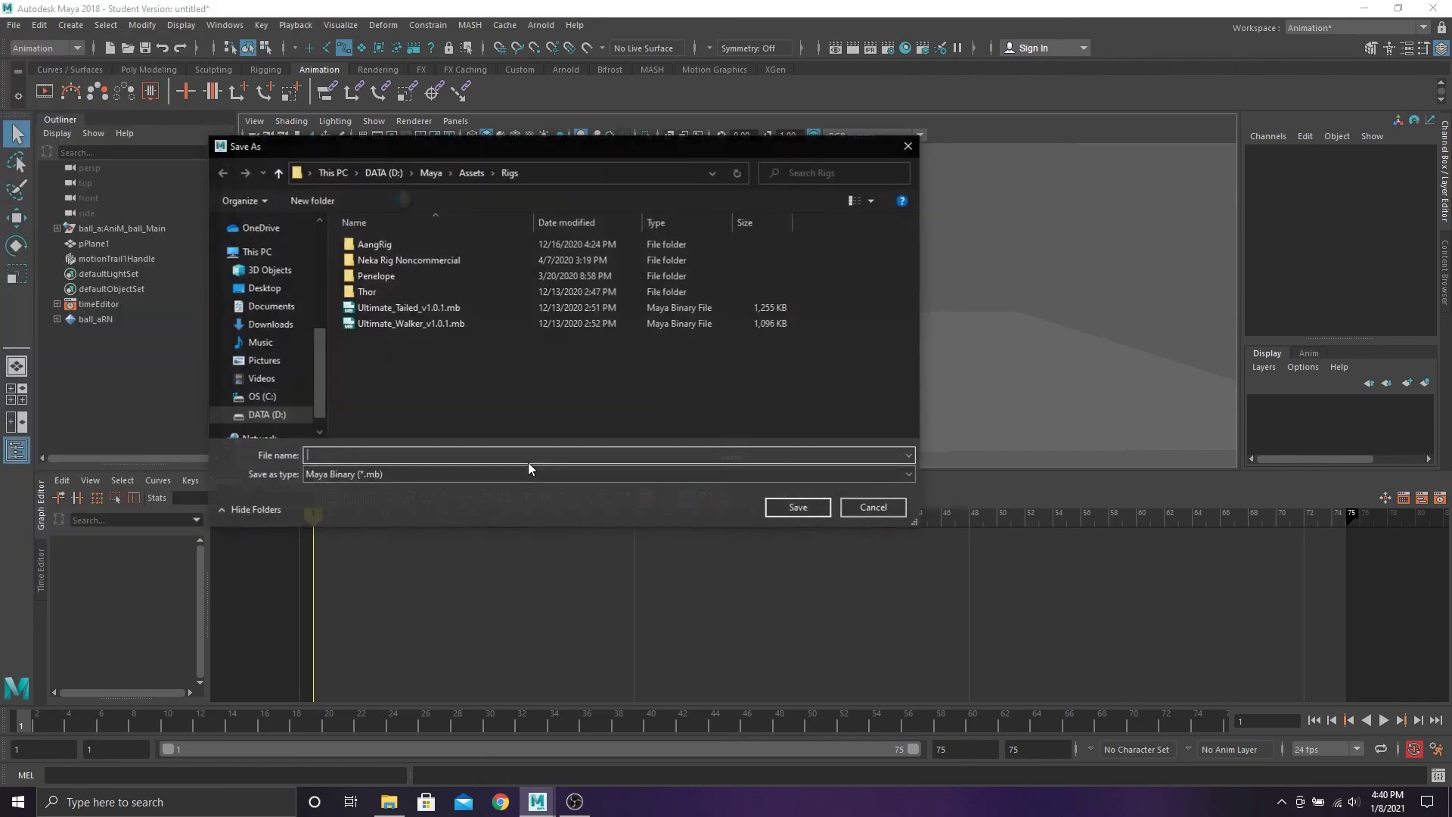
scroll(272, 325, "up", 5)
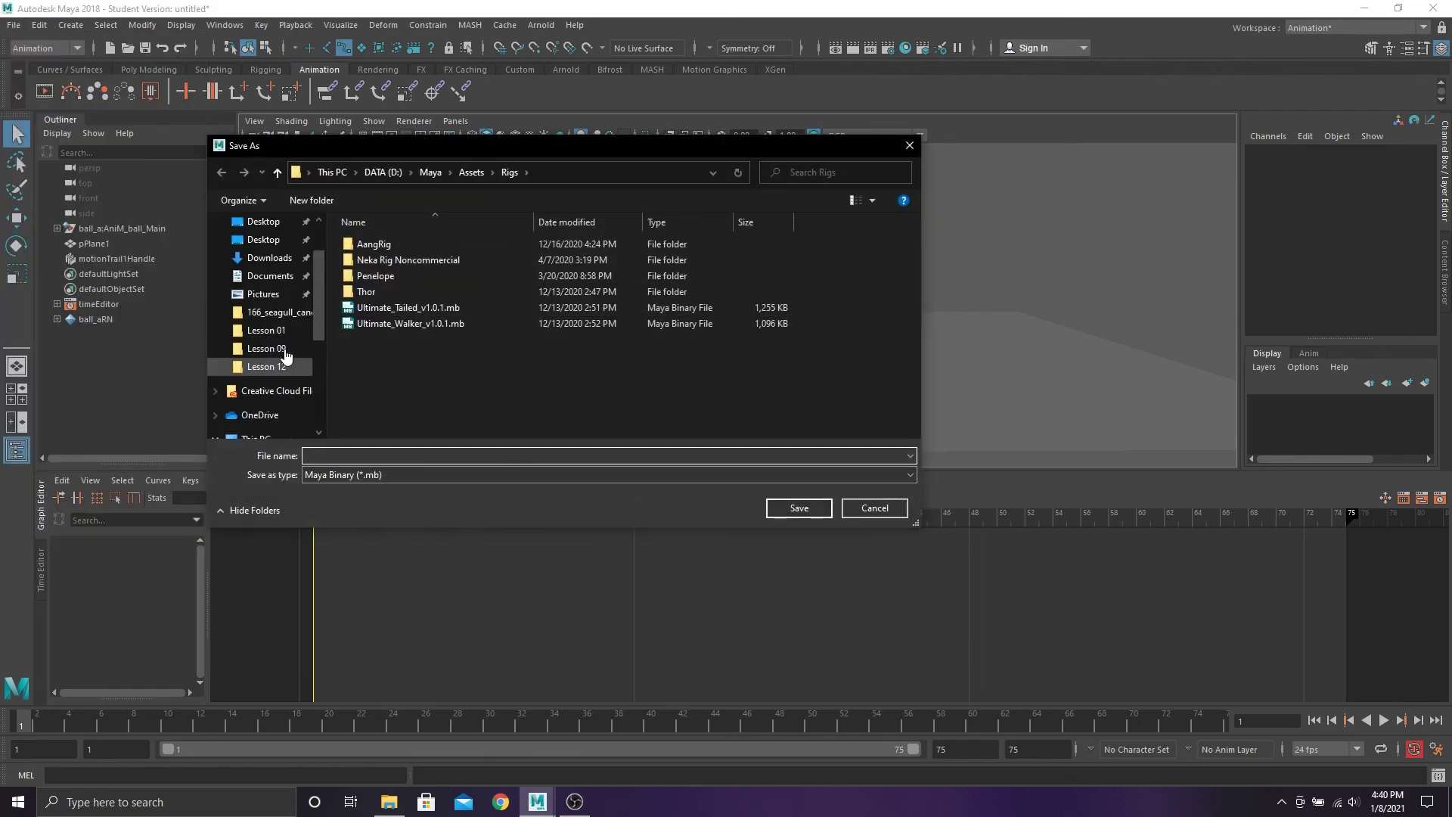
left_click(273, 396)
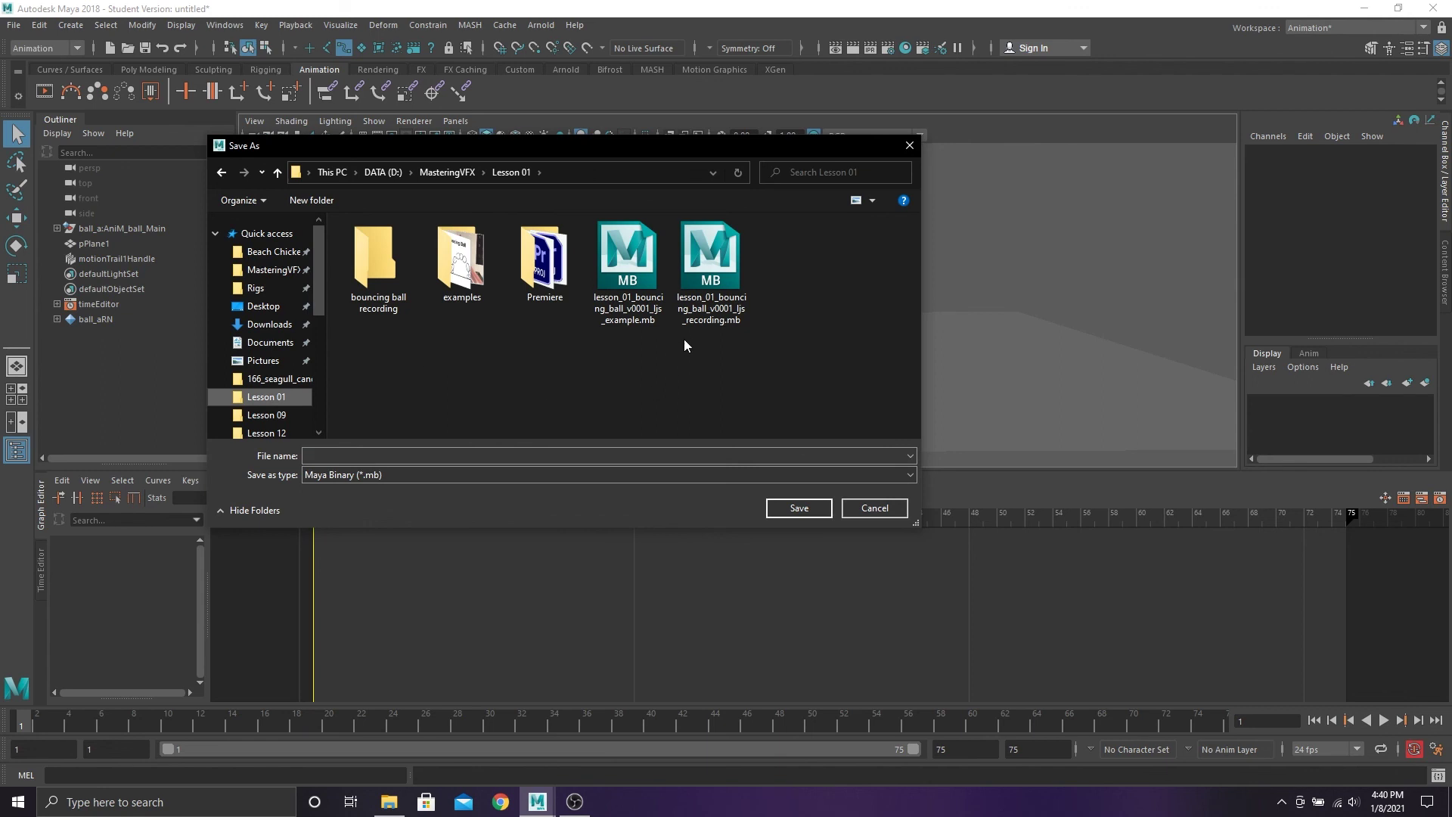
left_click(702, 299)
left_click(435, 456)
left_click(435, 456)
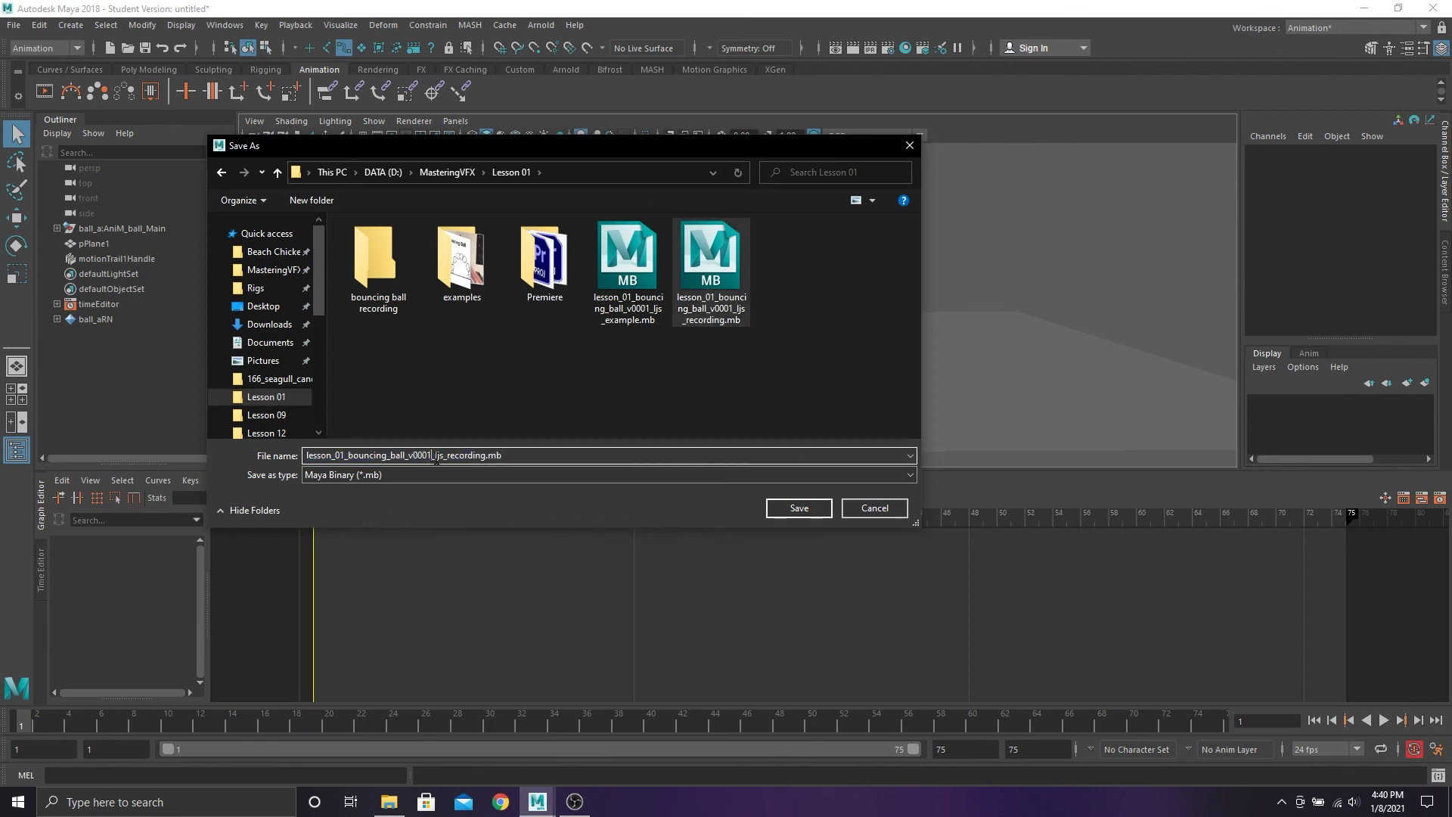
key("BackSpace")
type("2")
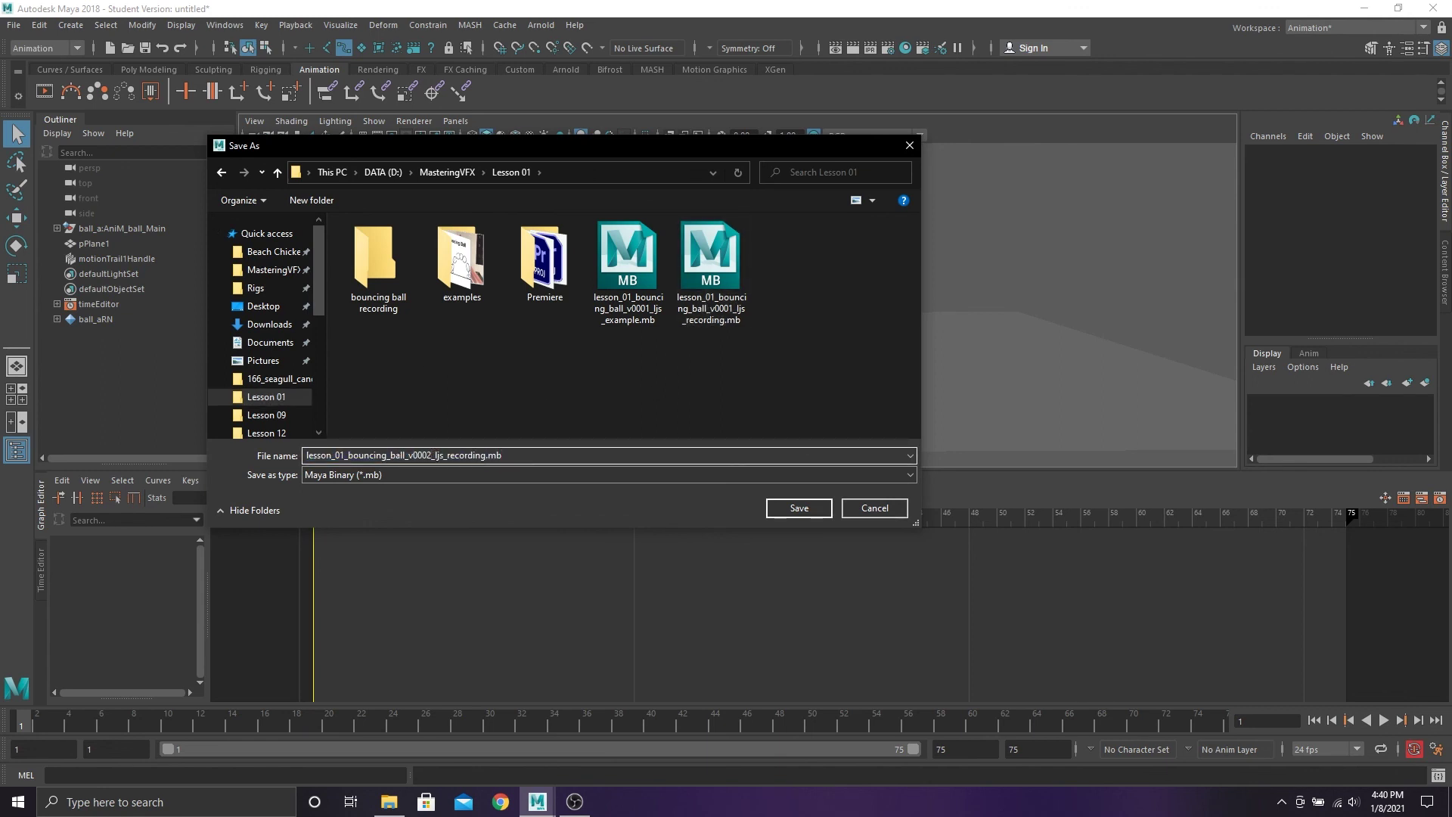
left_click(810, 511)
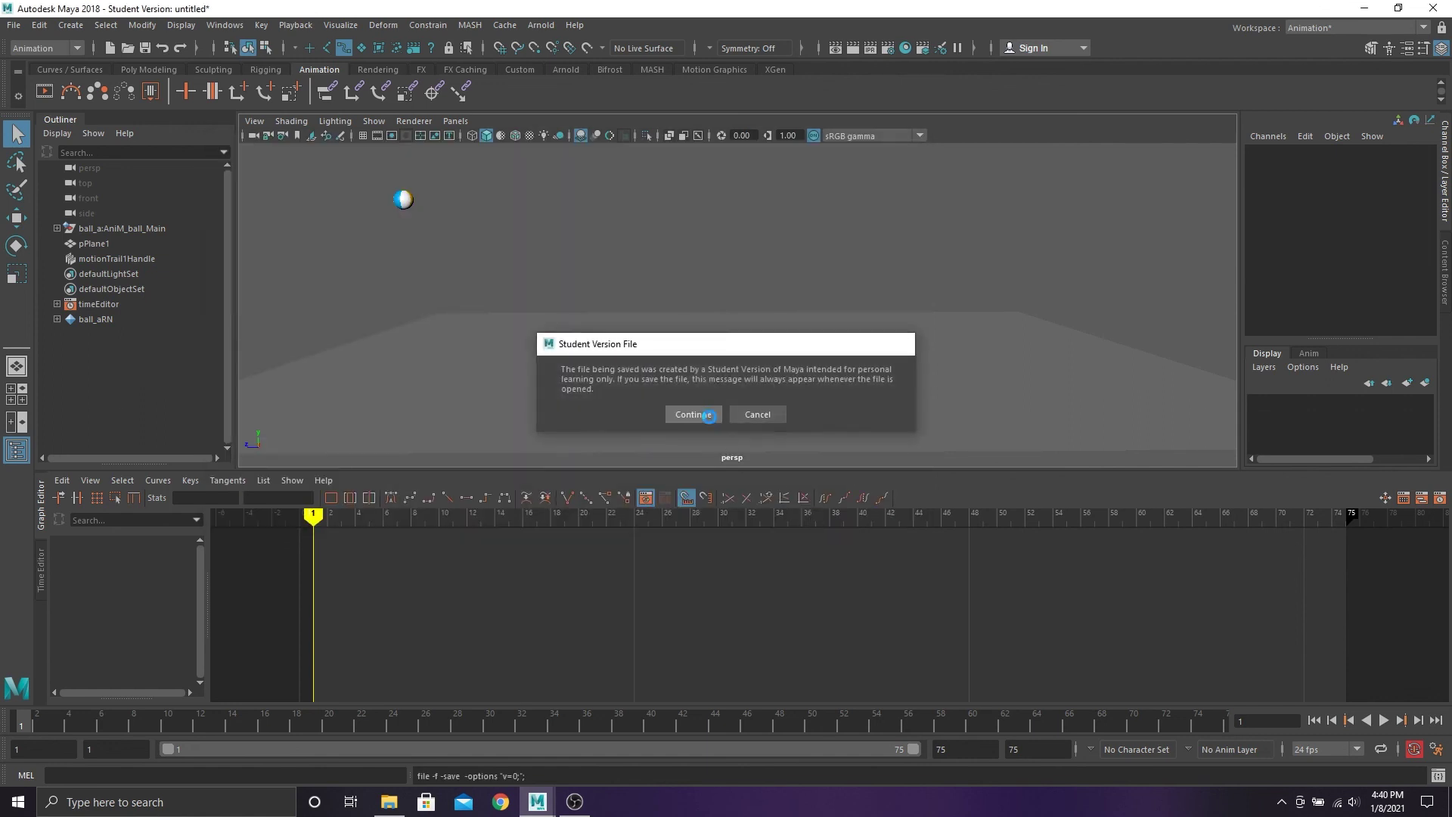
left_click(693, 414)
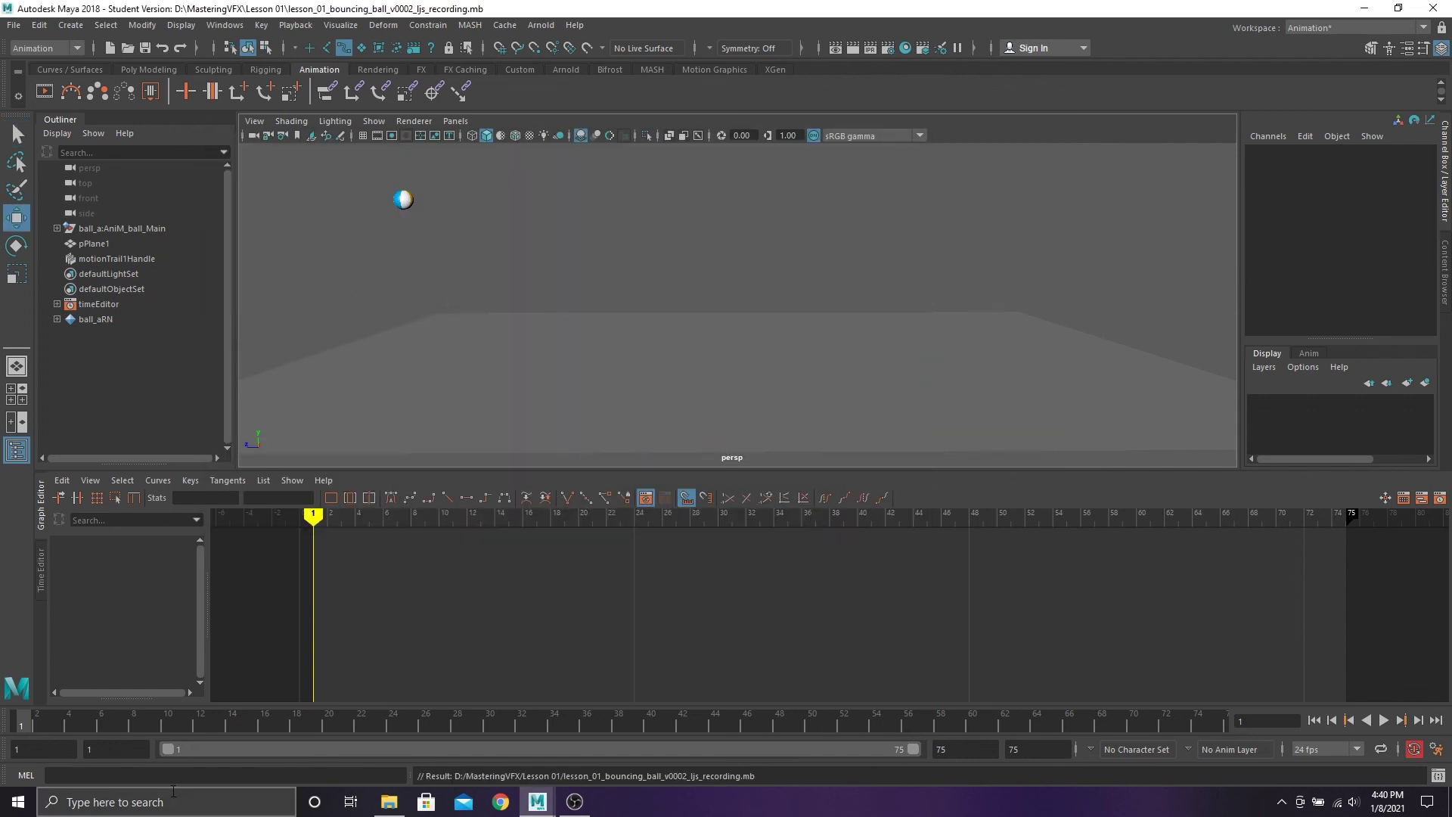
Set the render image size to the HD_720 preset, keeping persp as the renderable camera, and close the render settings
right_click(31, 724)
left_click(599, 238)
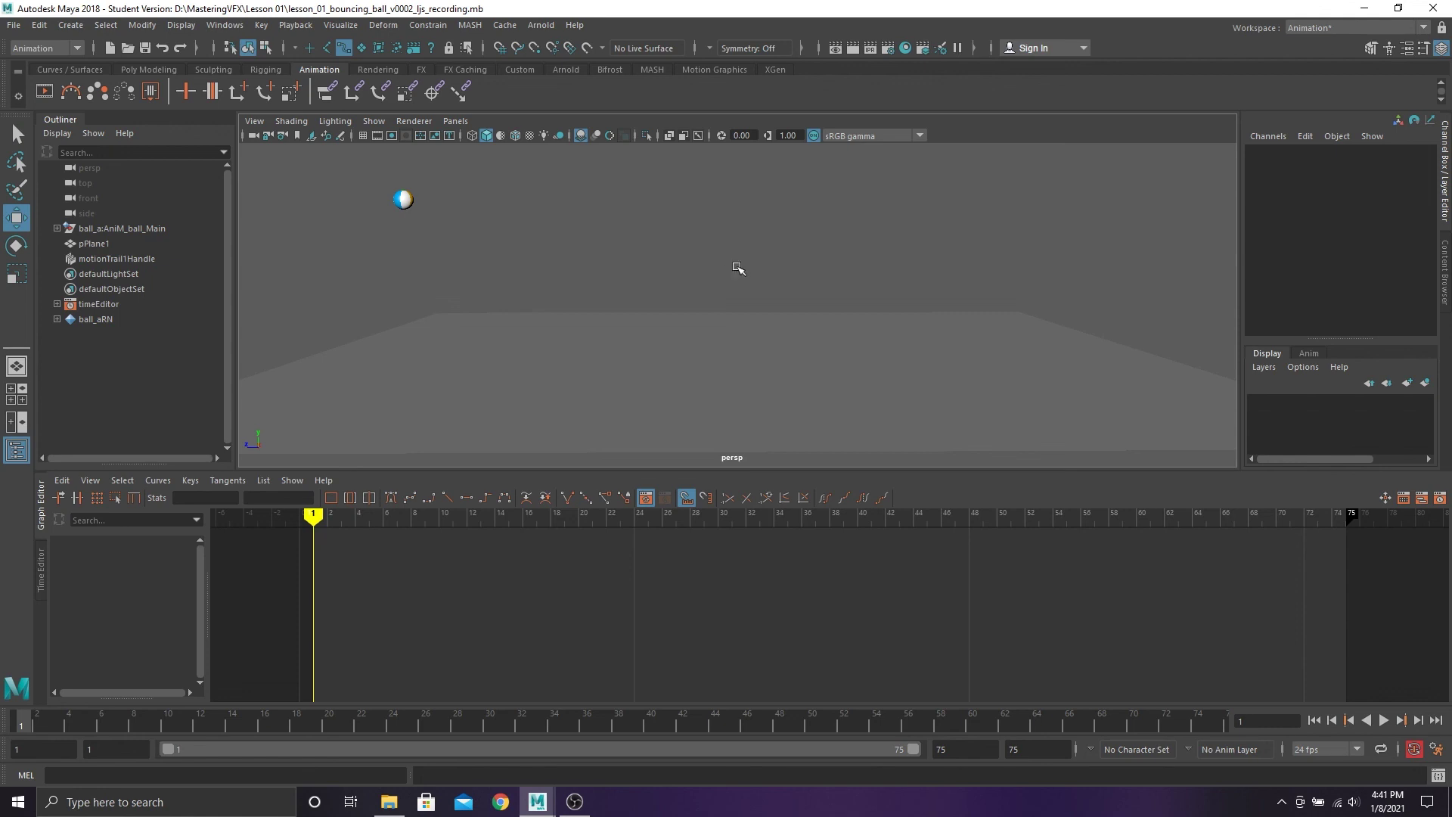
left_click(888, 49)
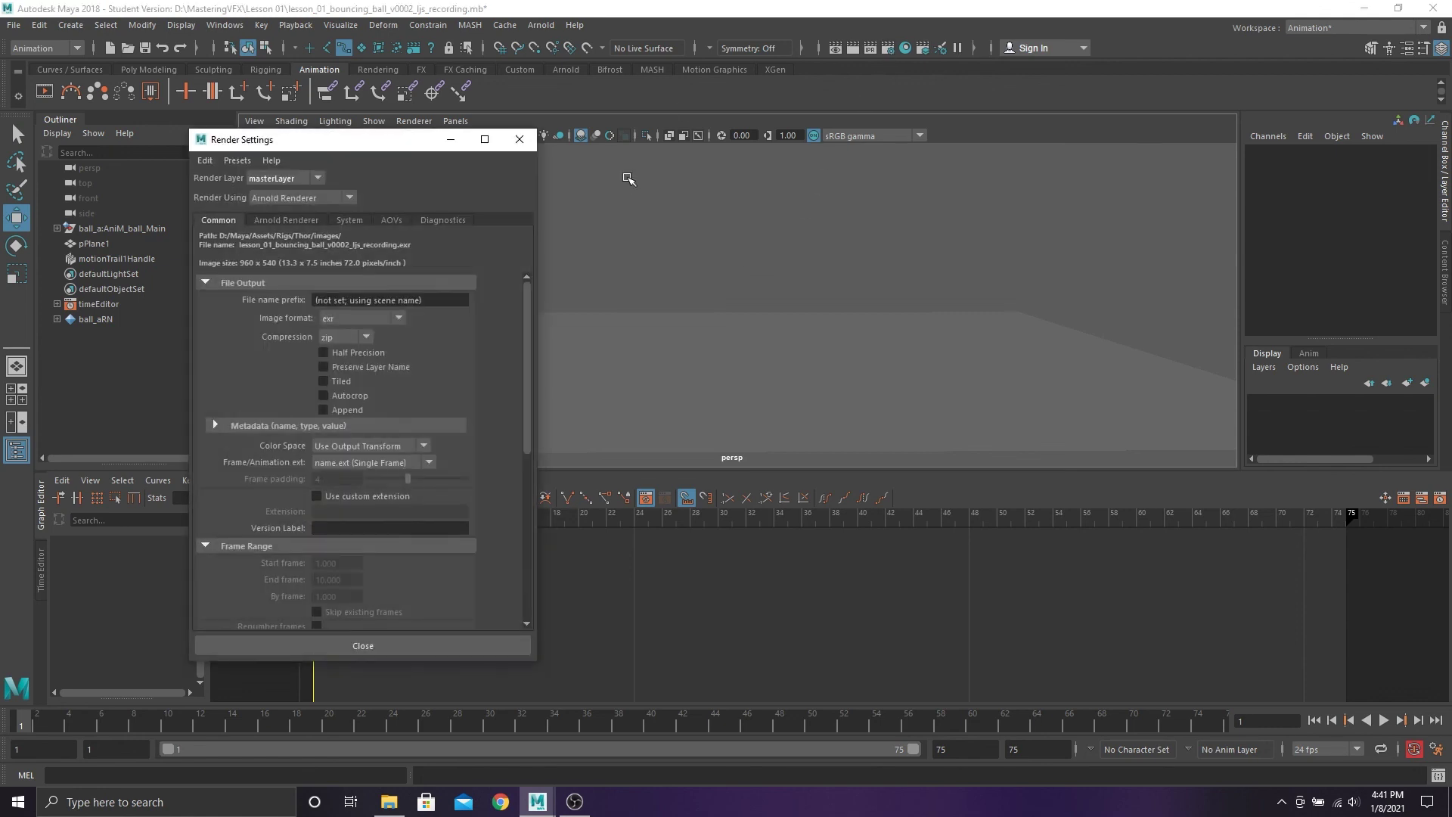
scroll(457, 407, "down", 10)
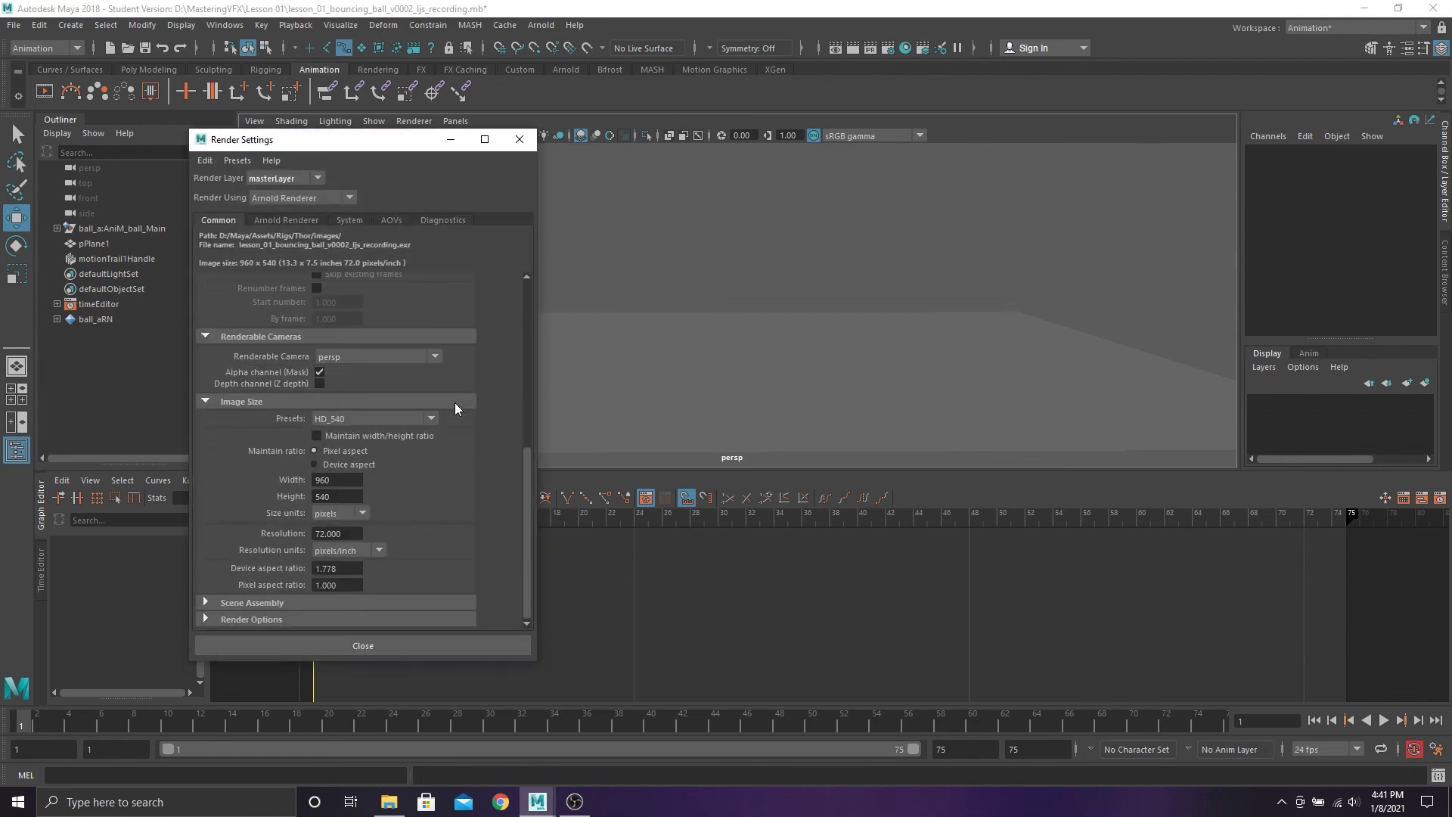
left_click(433, 420)
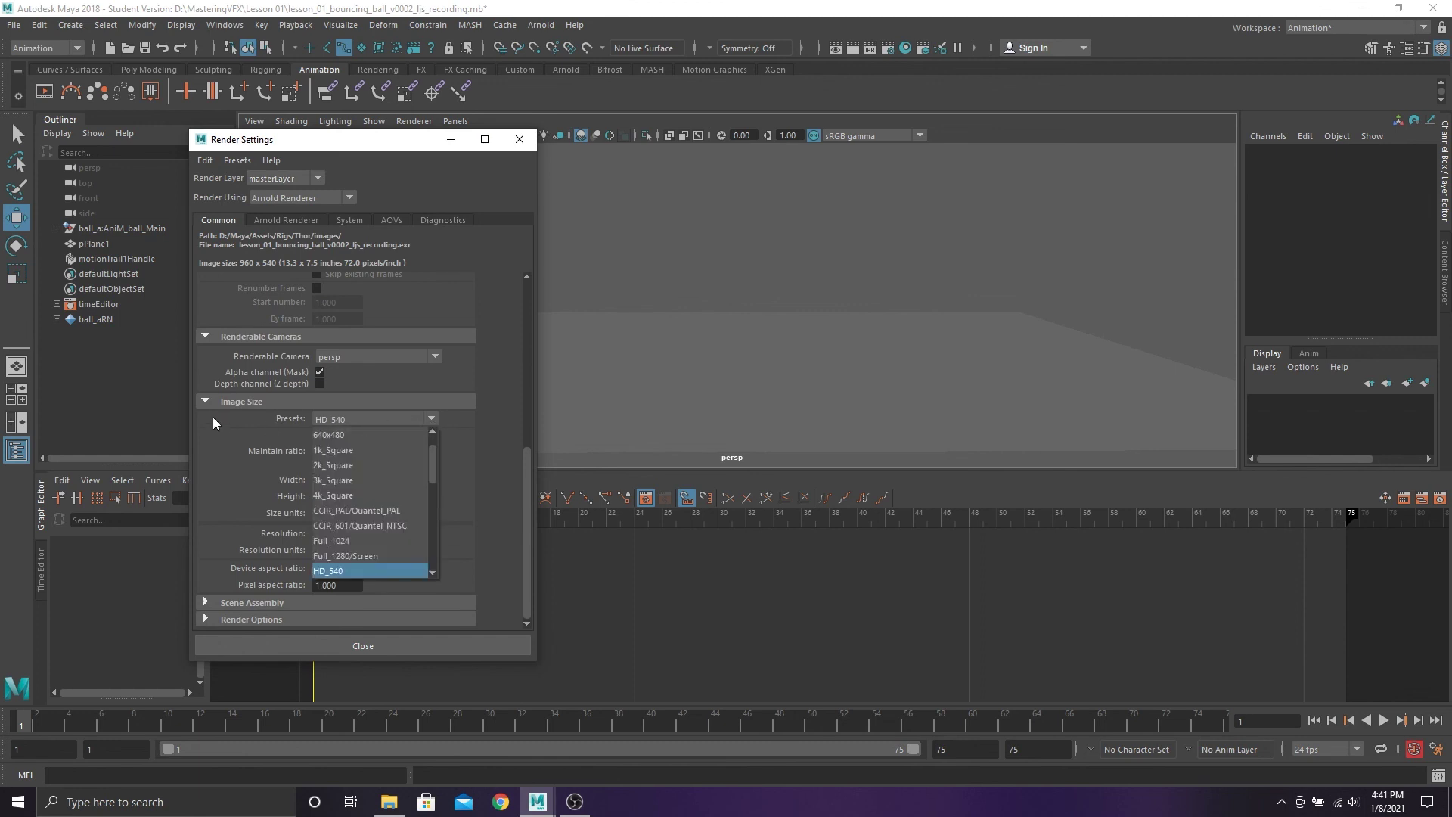
scroll(361, 483, "down", 2)
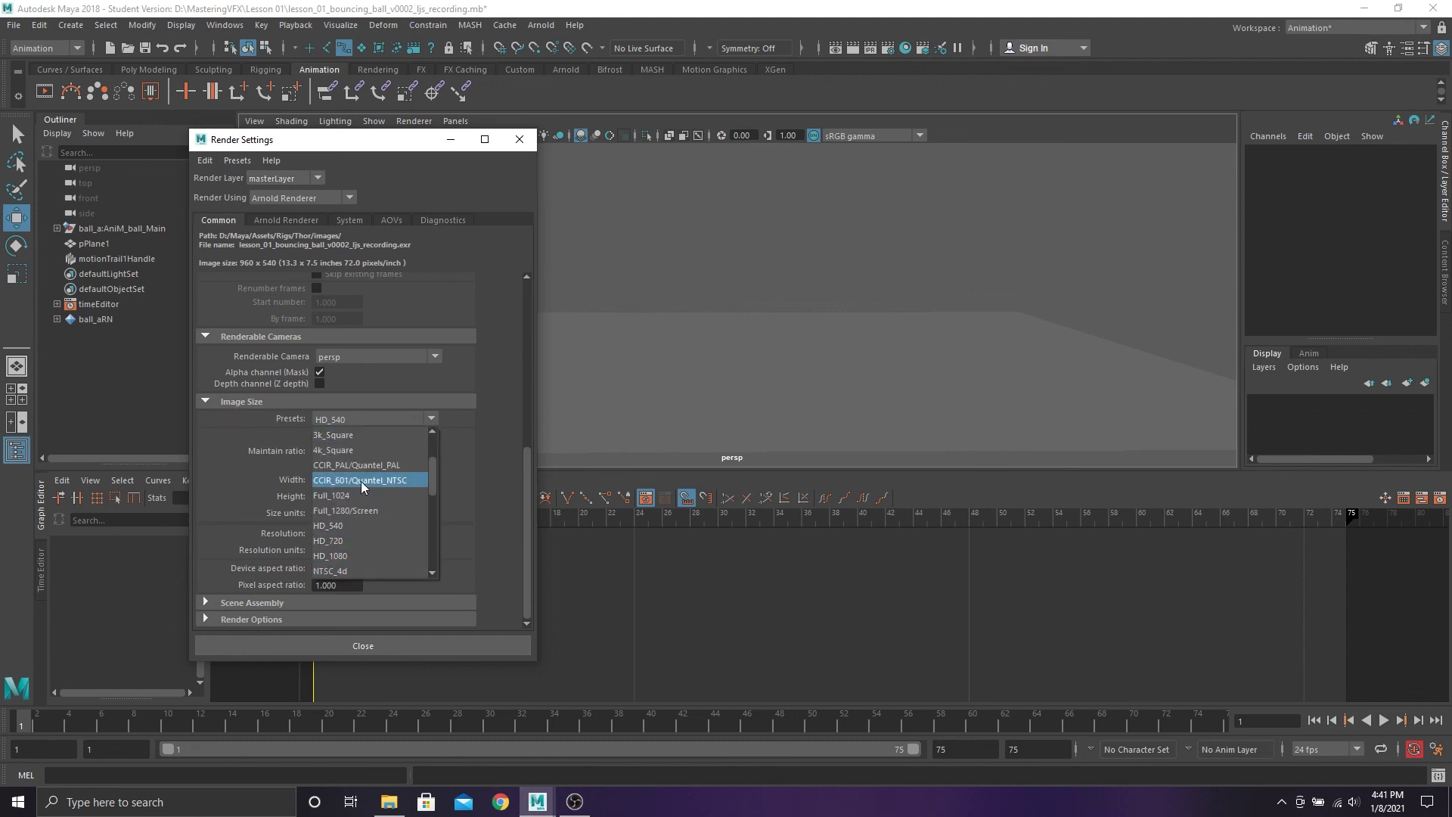
left_click(357, 538)
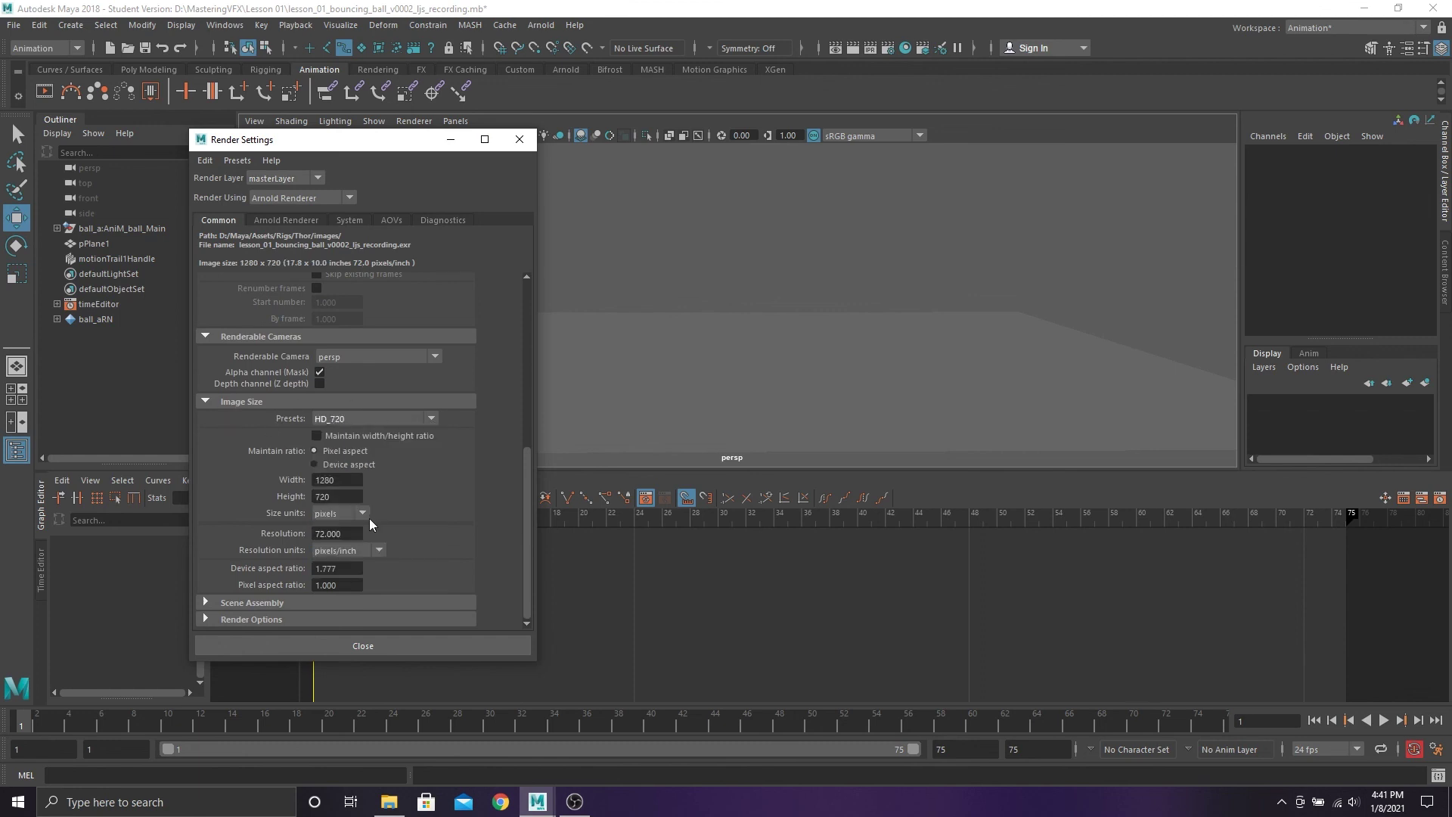
left_click(395, 352)
left_click(377, 352)
left_click(405, 645)
Return to frame 1 and open the playblast options, keeping the qt format and H.264 encoding
left_click_drag(642, 310, 634, 313, "alt")
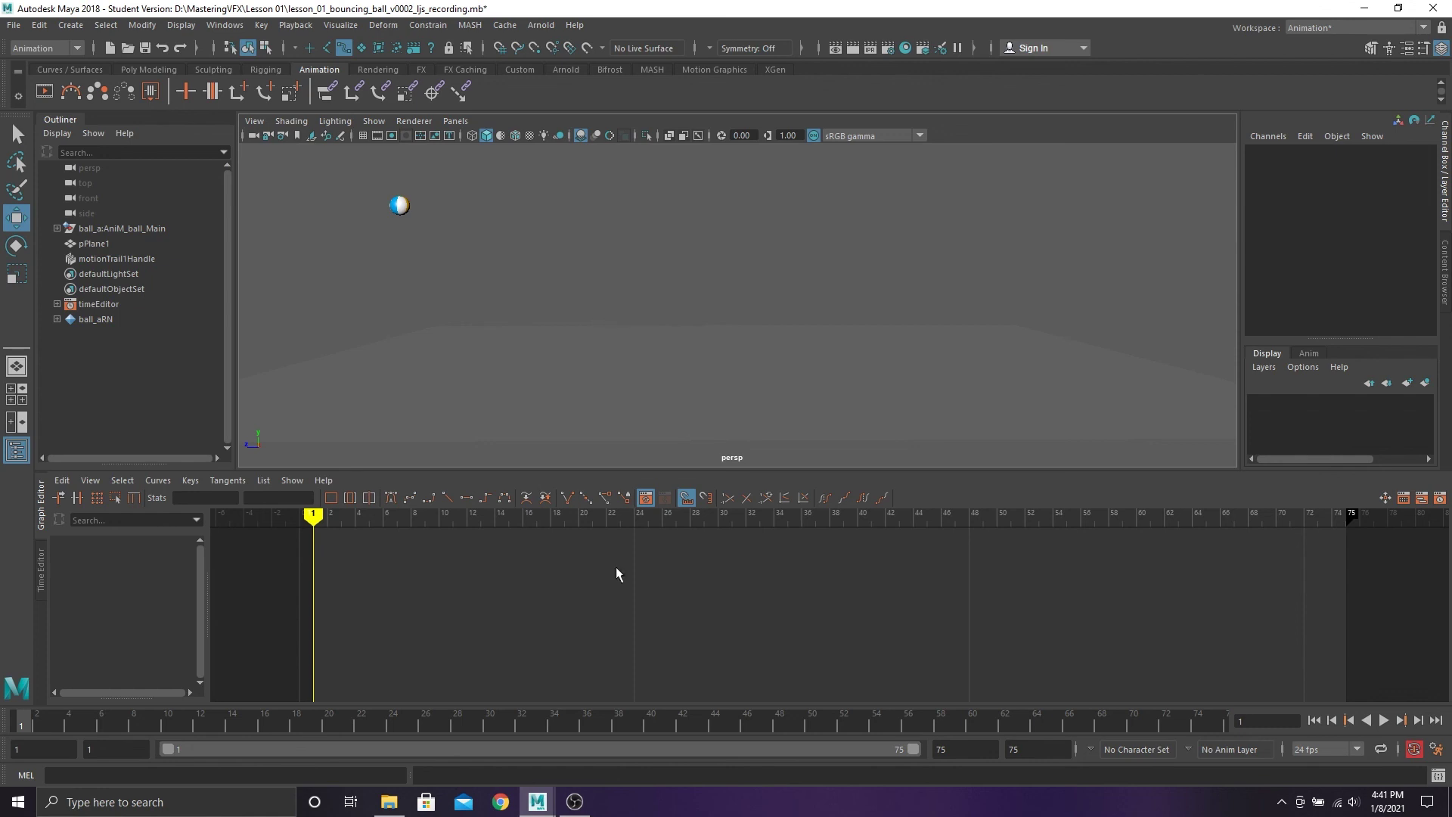
left_click_drag(199, 730, 23, 729)
right_click(48, 730)
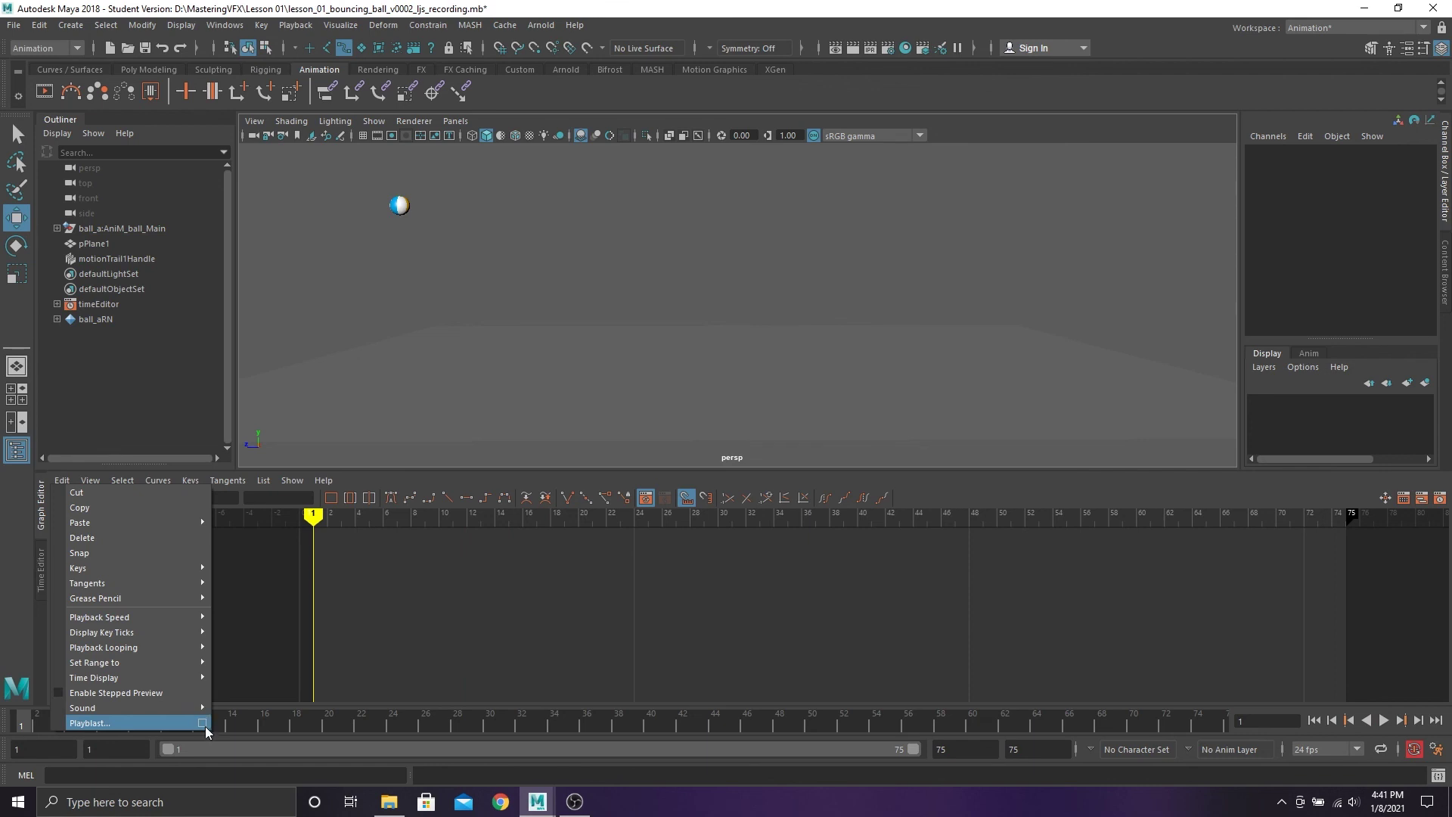
left_click(204, 724)
left_click(677, 365)
left_click(677, 366)
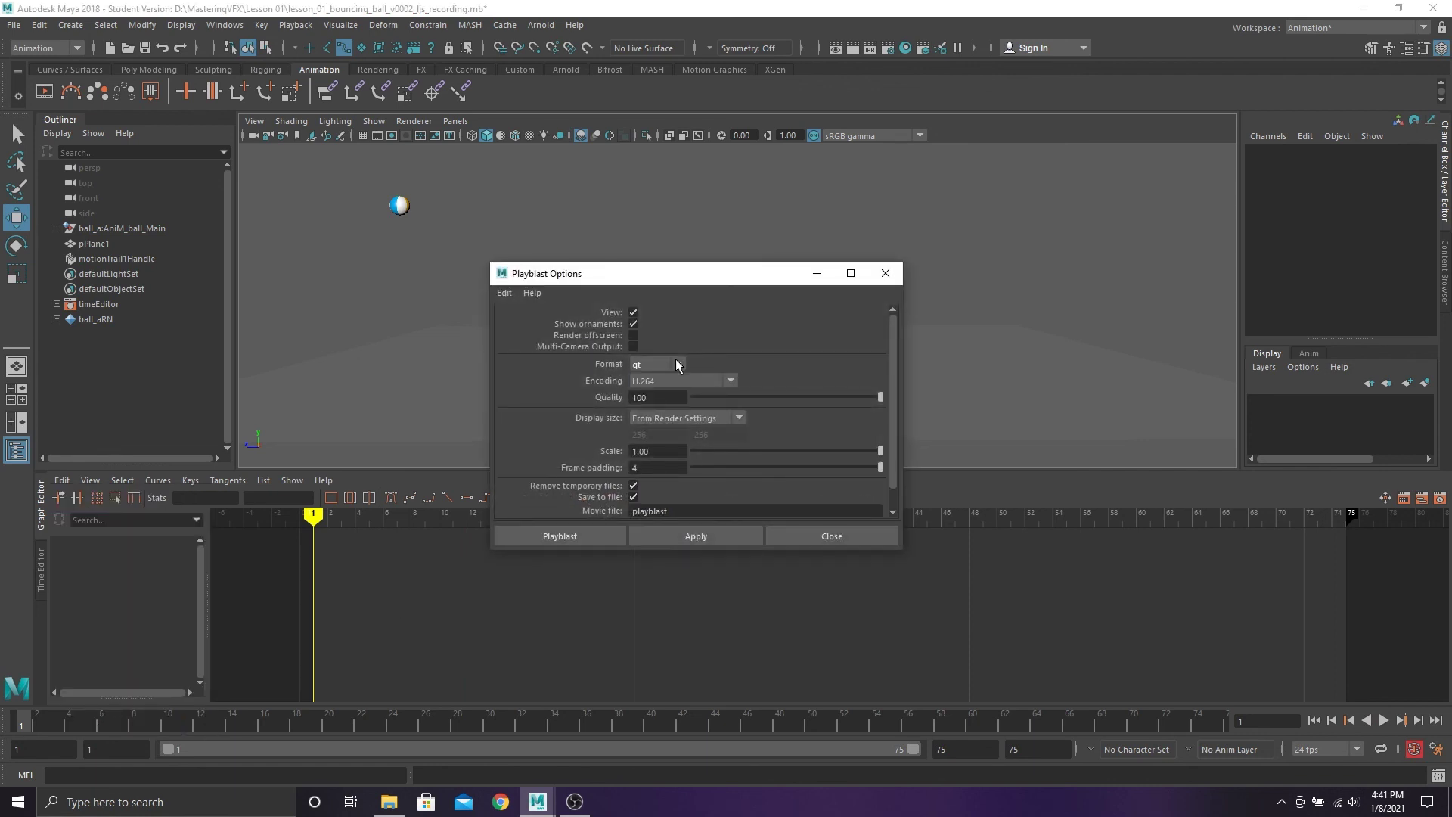
left_click(670, 380)
left_click(670, 382)
scroll(764, 337, "down", 2)
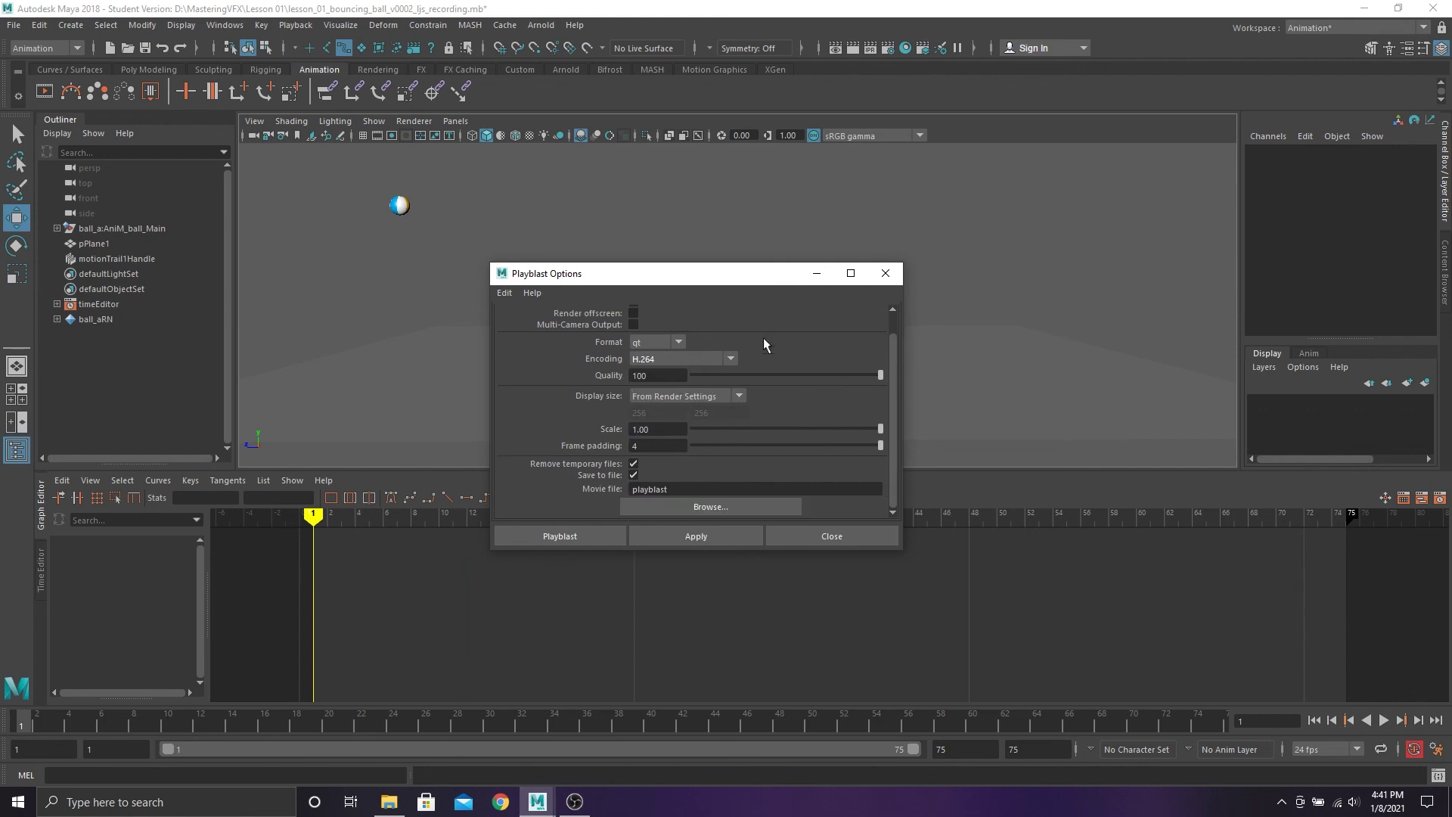
Set the playblast movie file to lesson_01_bouncing_ball_v0002_ljs_recording.mov in the Lesson 01 folder and generate the playblast
left_click(731, 501)
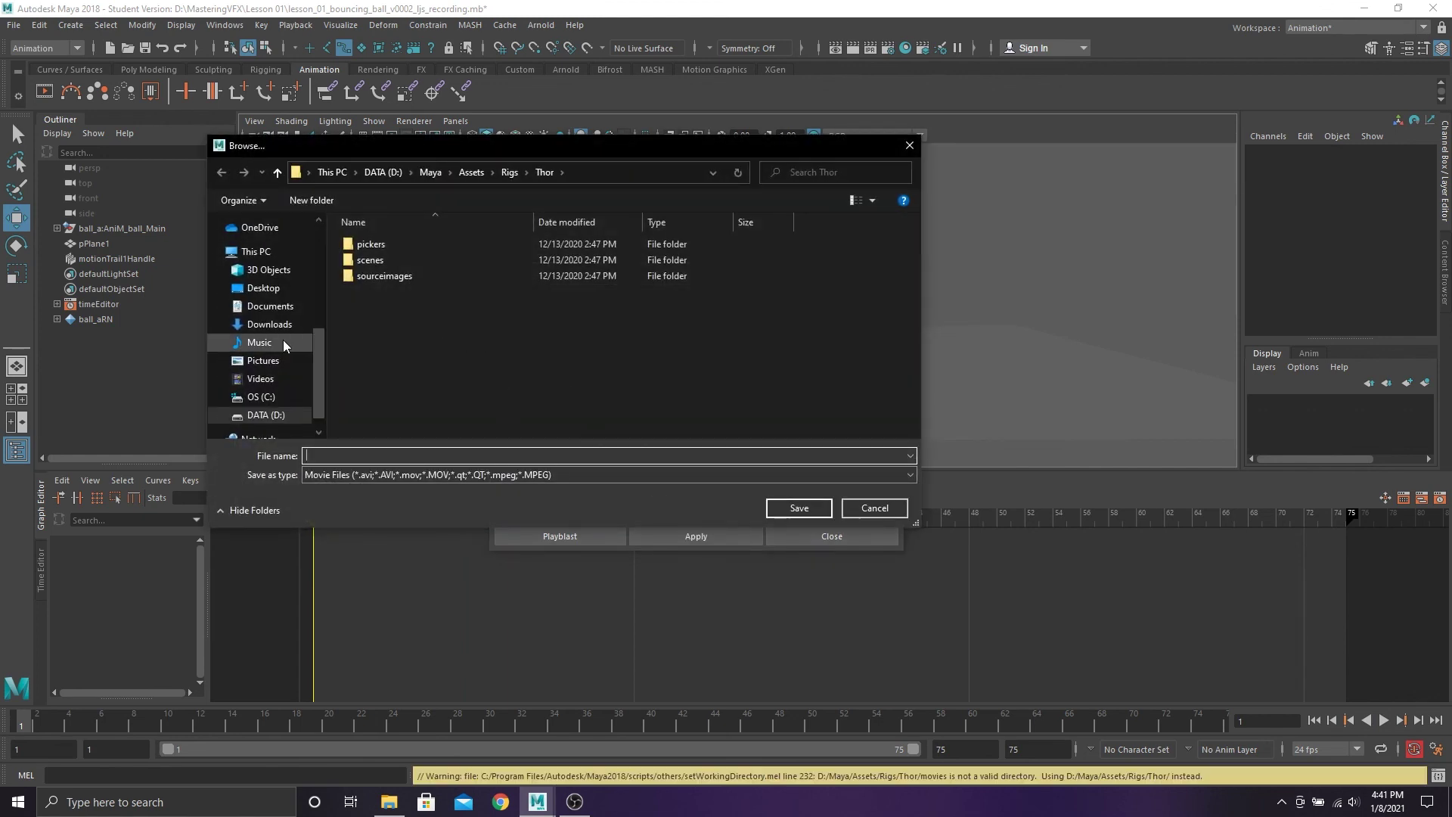
scroll(283, 342, "up", 3)
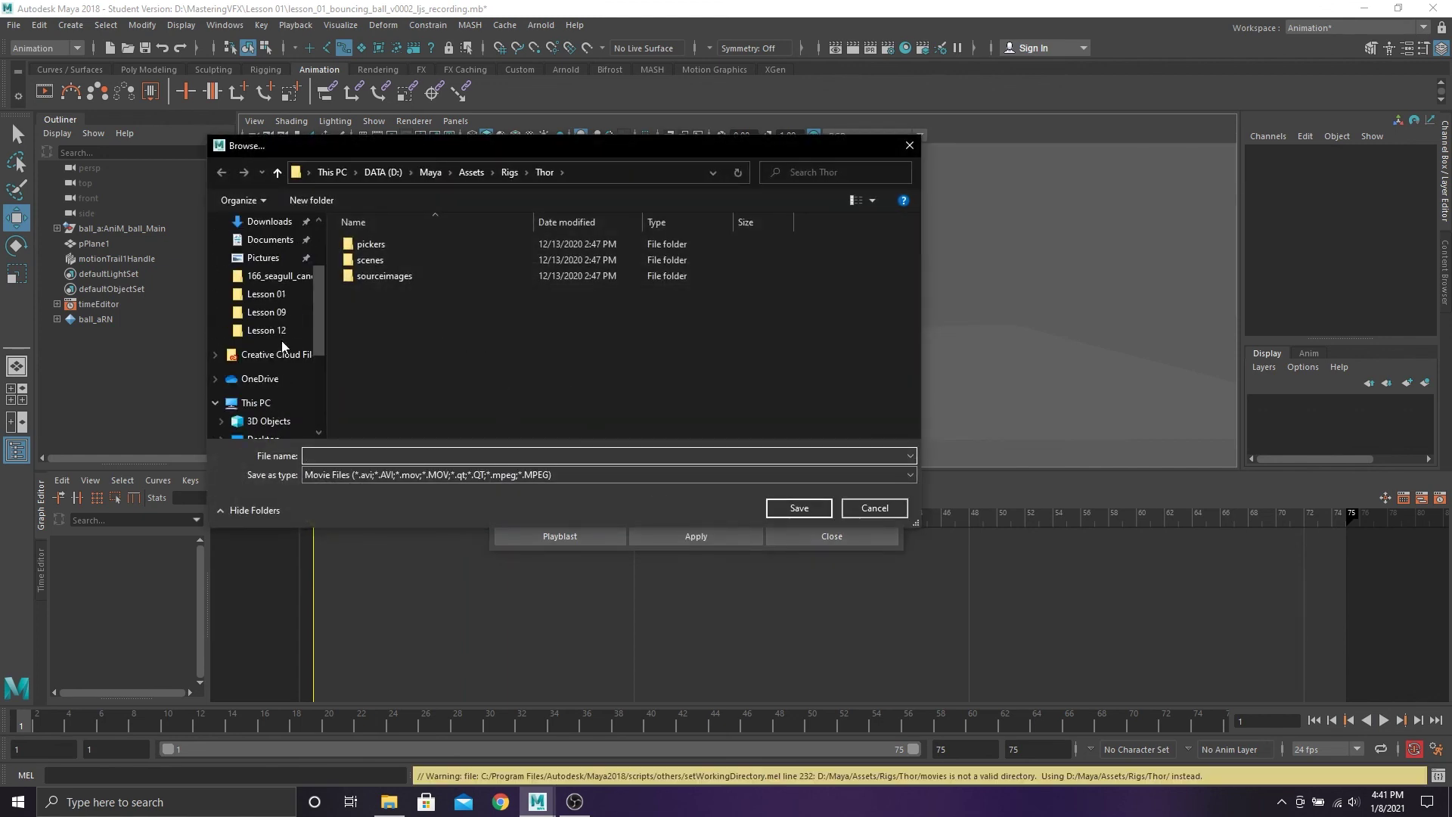
left_click(271, 295)
left_click(629, 302)
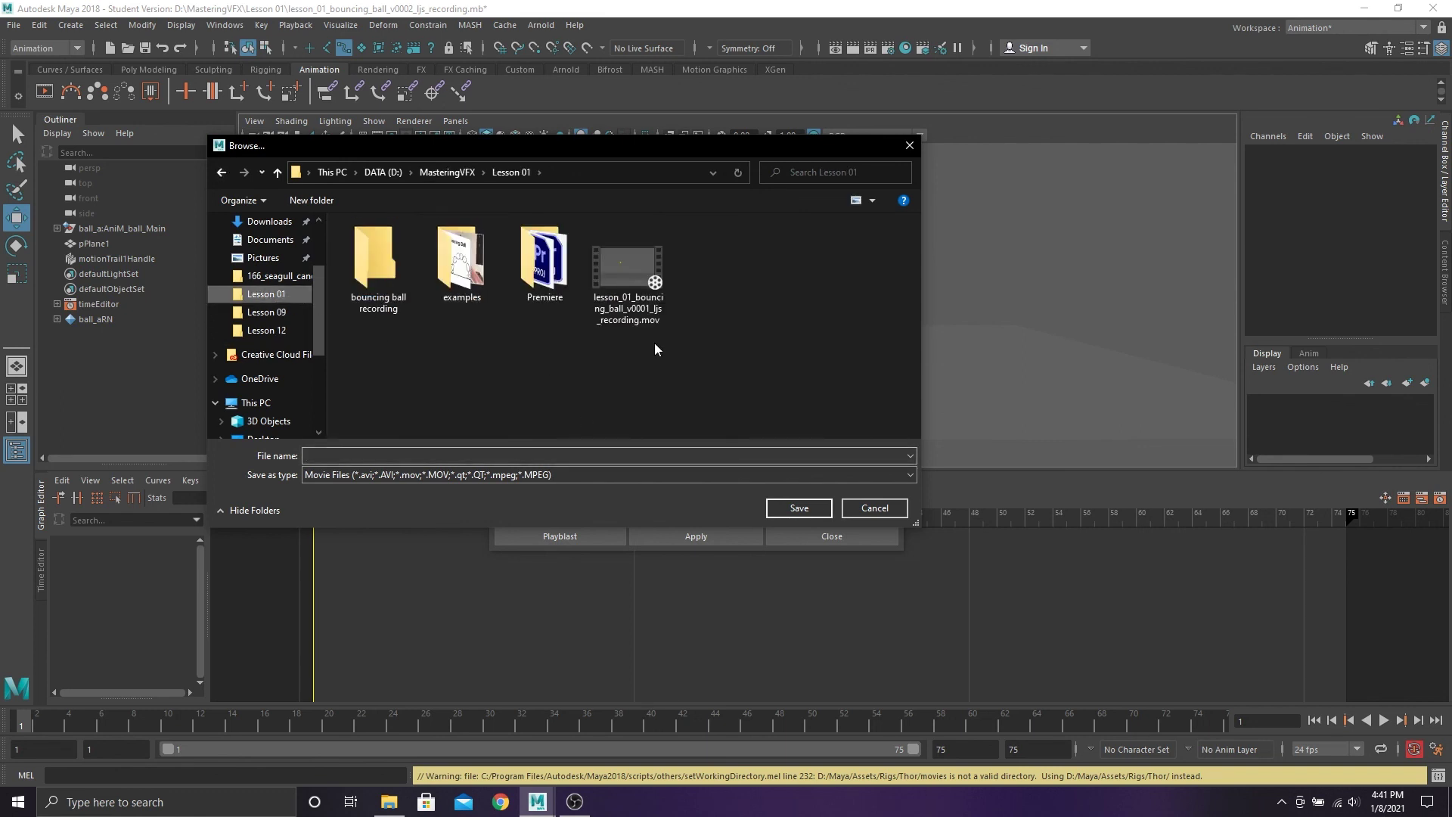
left_click(432, 457)
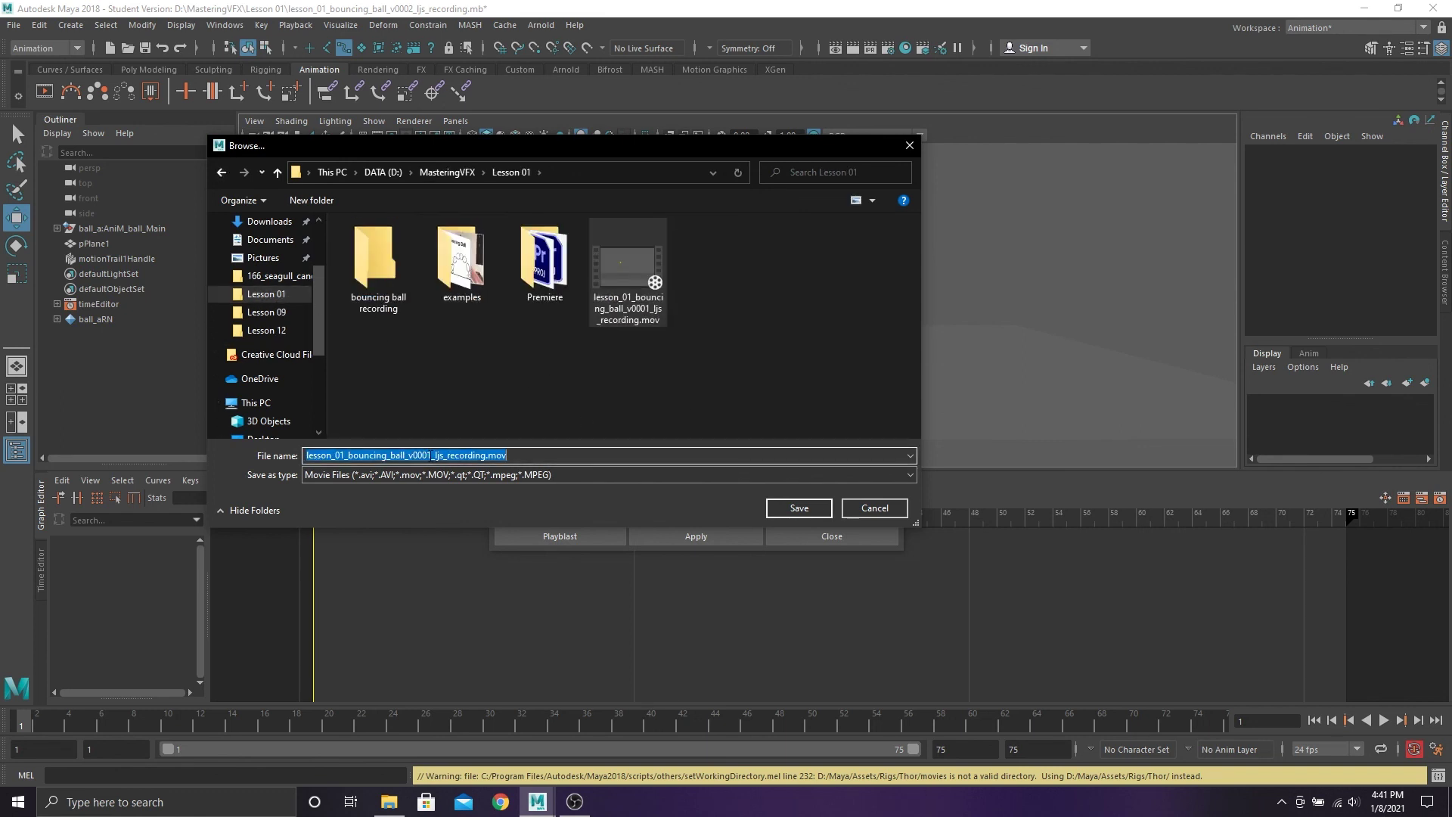
left_click(431, 456)
key("BackSpace")
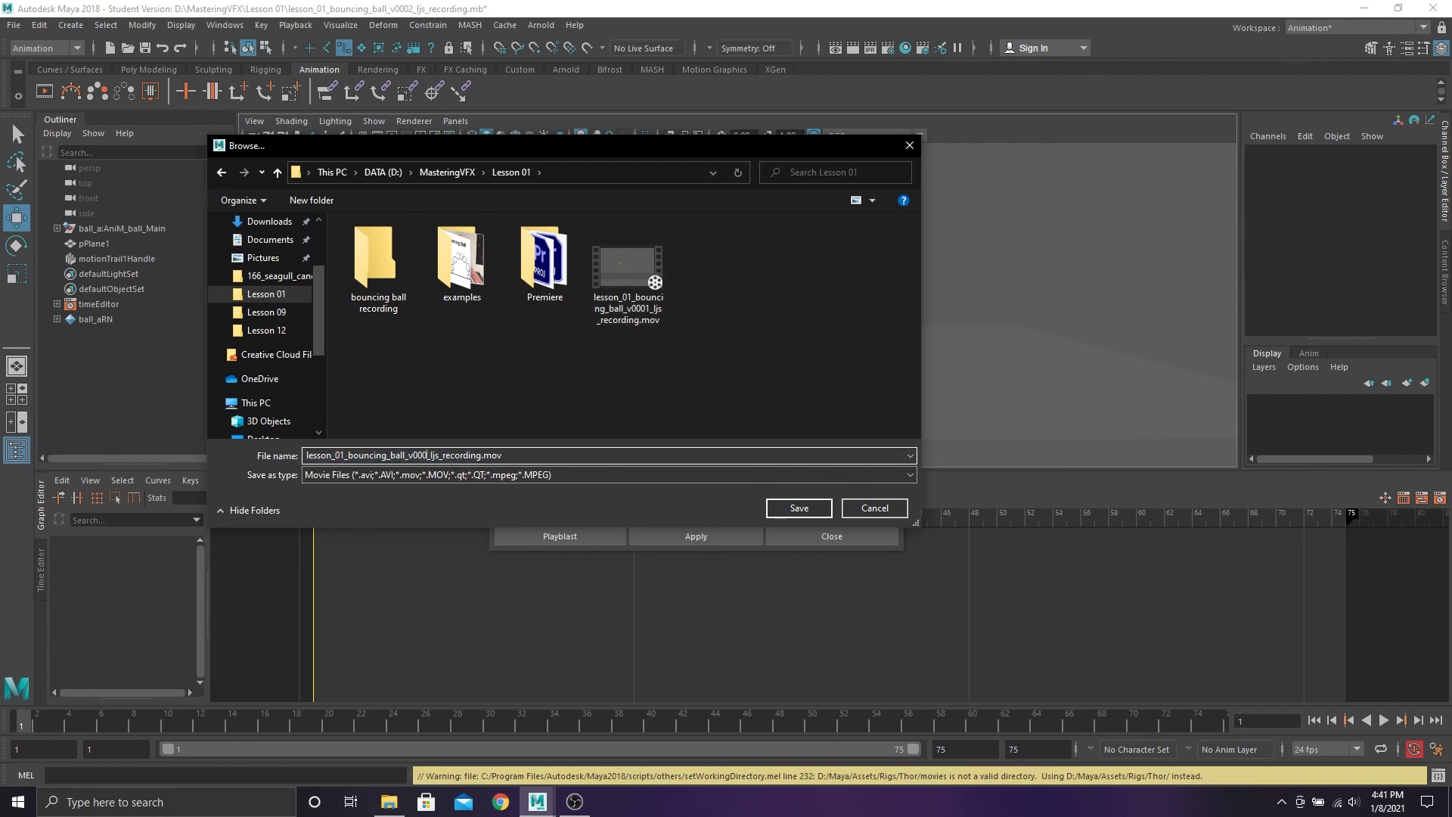
left_click(817, 507)
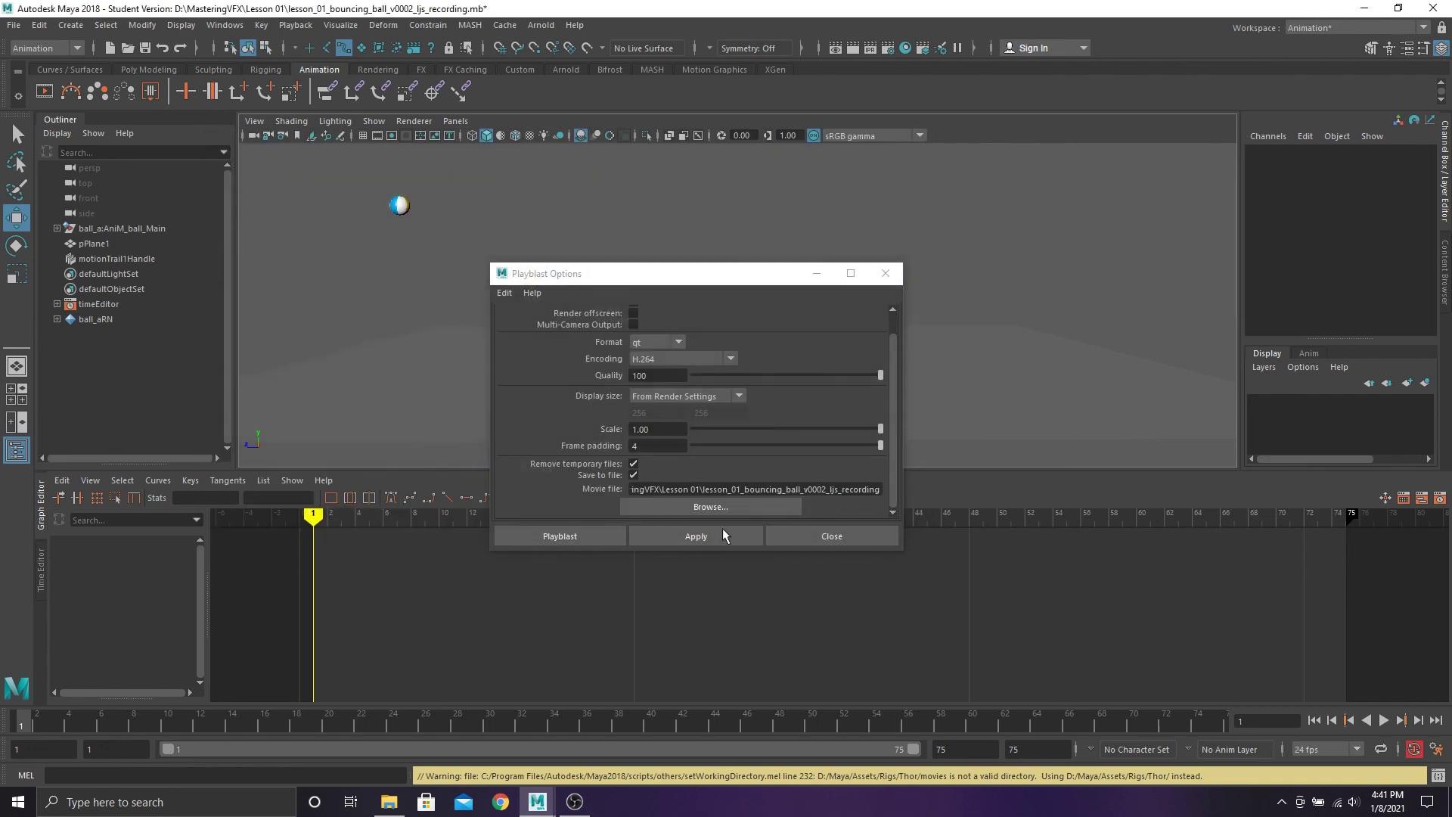
left_click(588, 534)
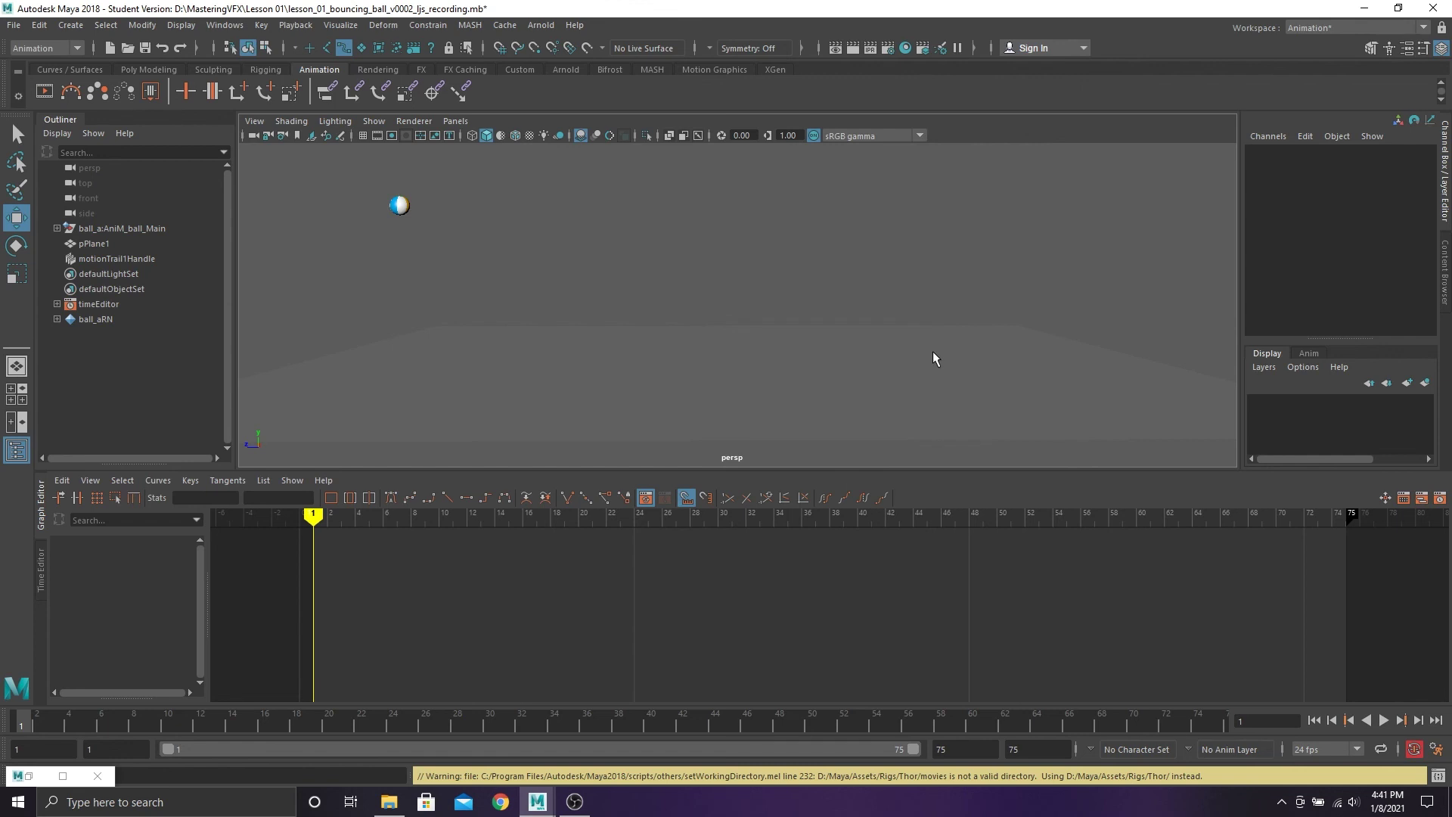